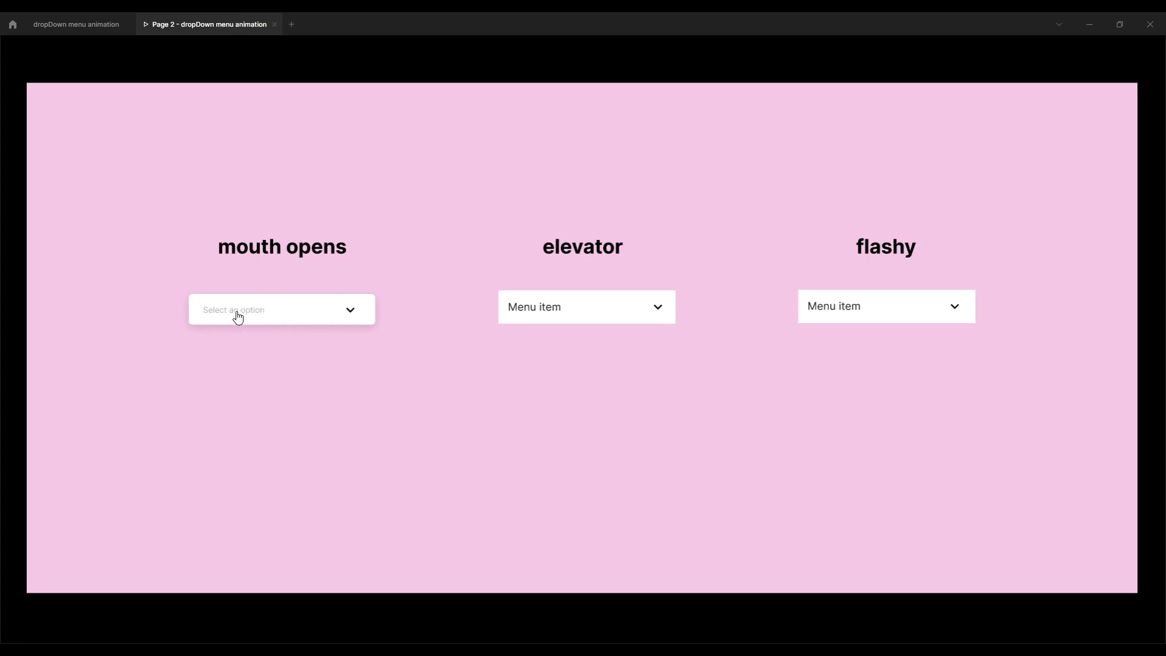
Test the mouth opens, elevator and flashy dropdowns by opening and closing each in the preview.
left_click(210, 316)
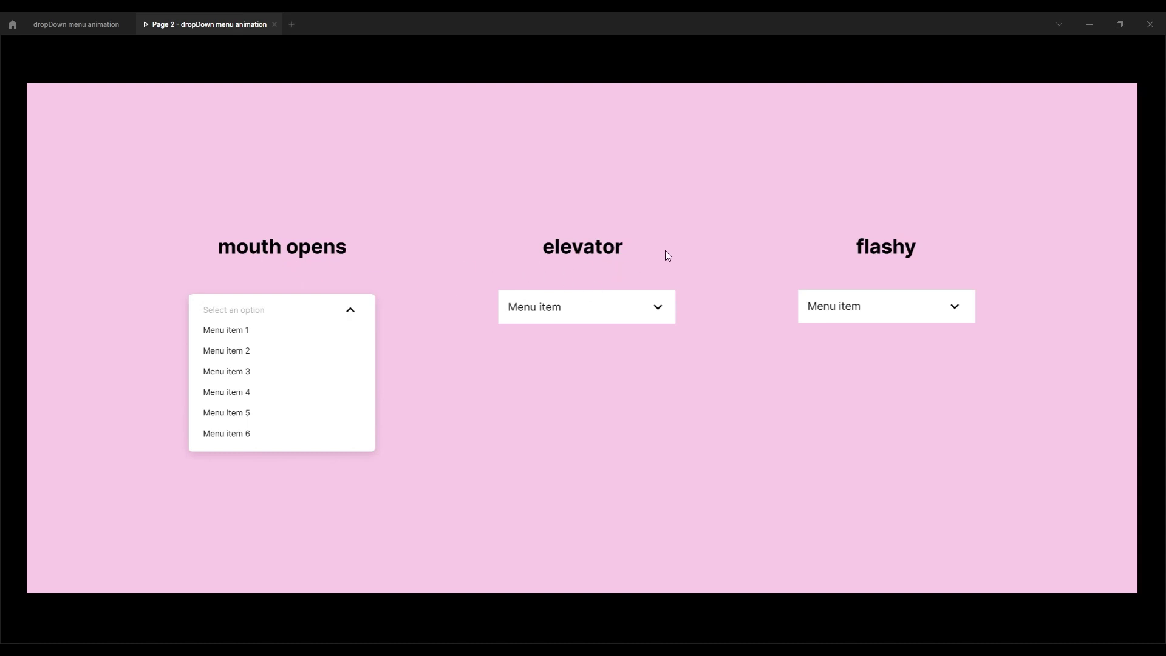
left_click(229, 317)
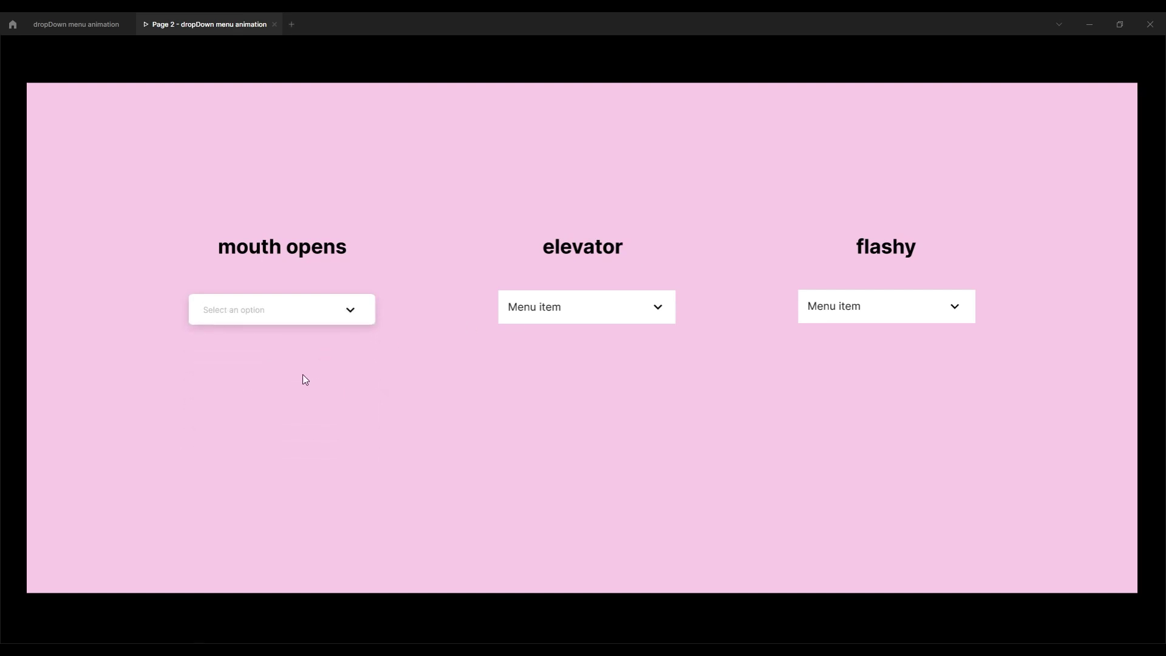
left_click(241, 317)
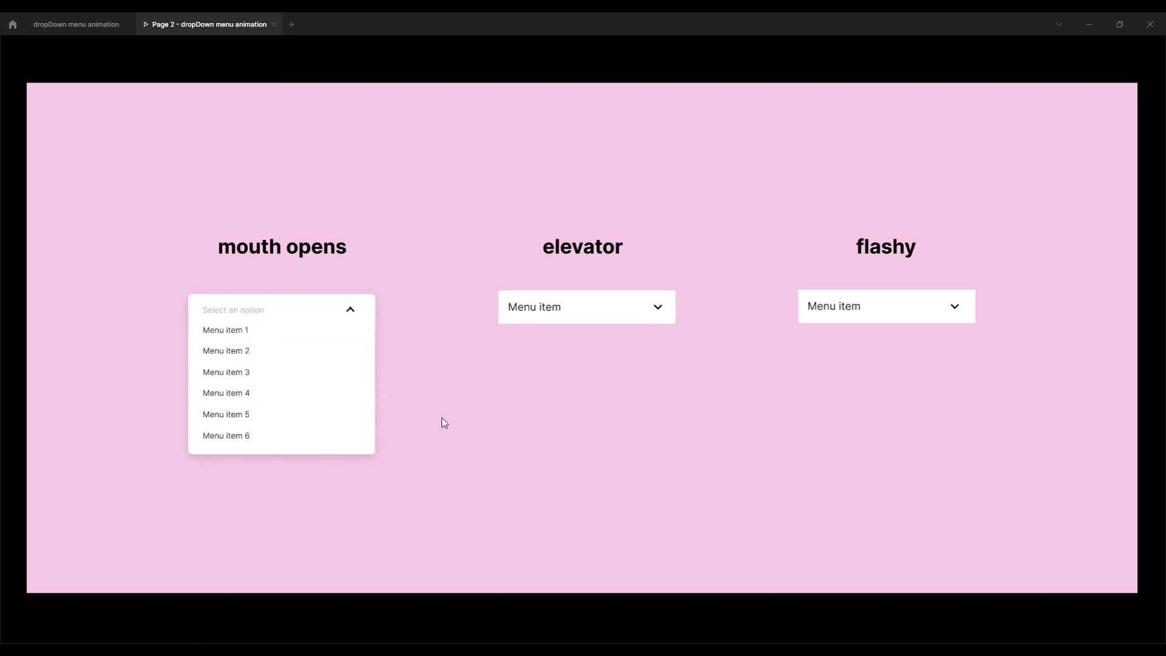
left_click(247, 316)
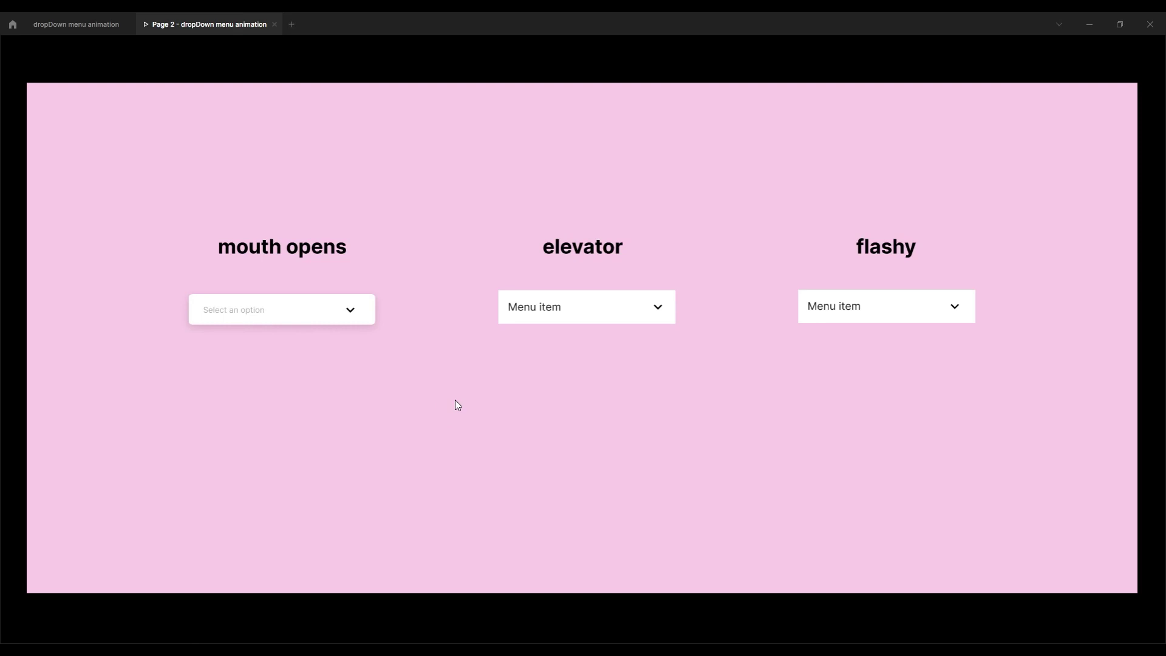
left_click(525, 313)
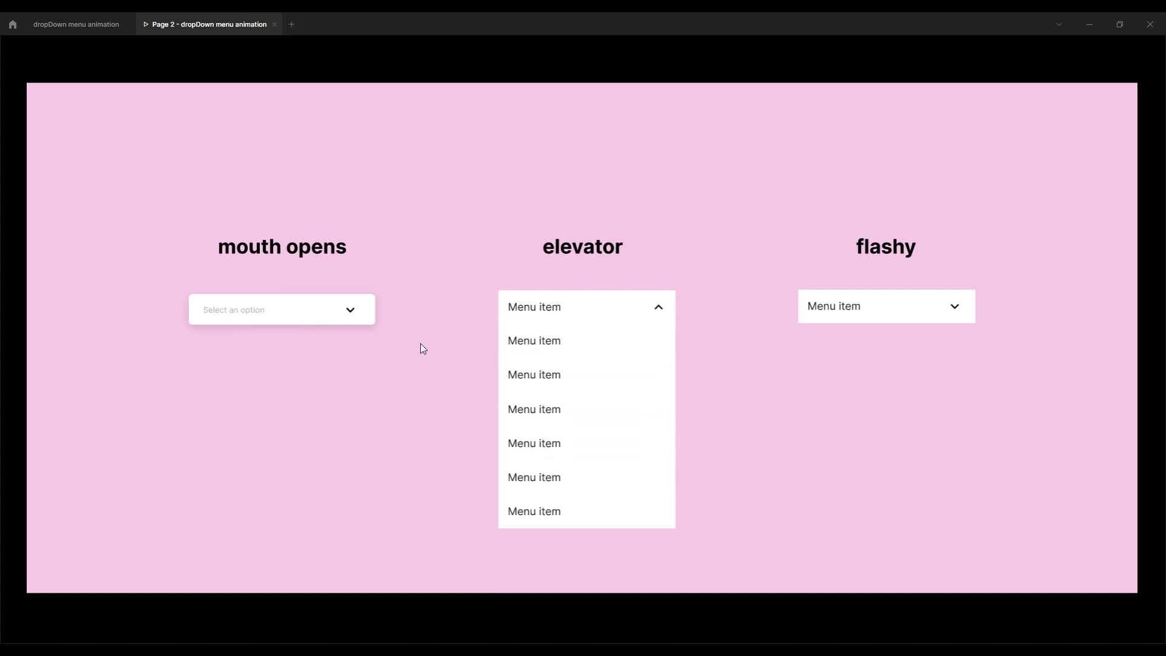
left_click(523, 312)
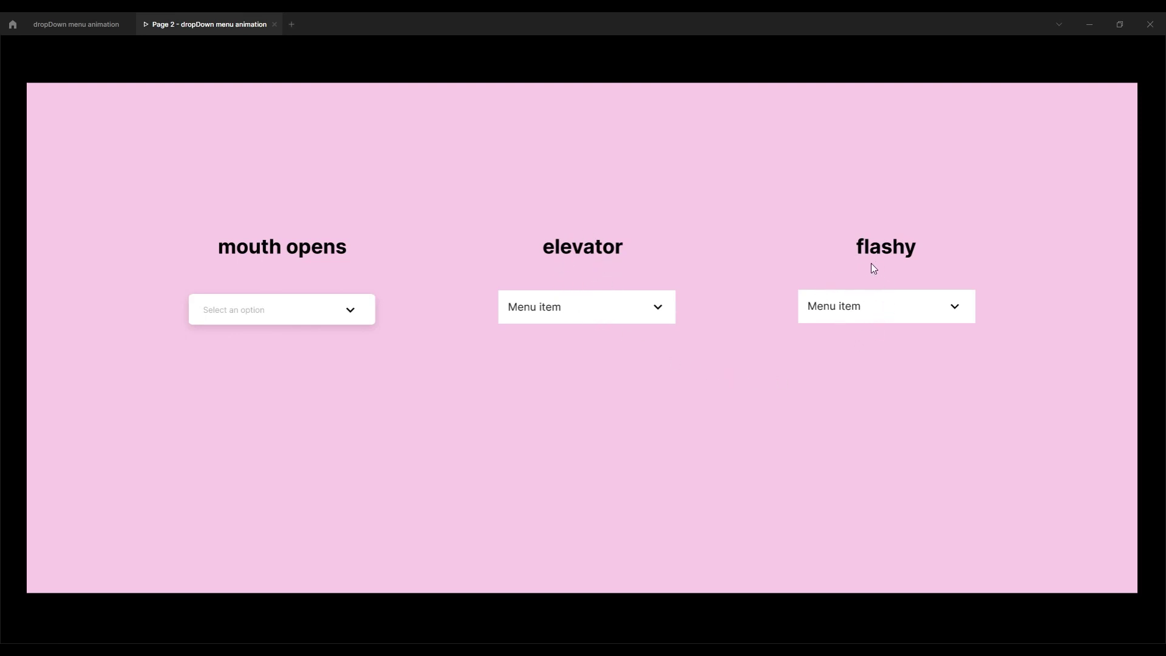
left_click(829, 307)
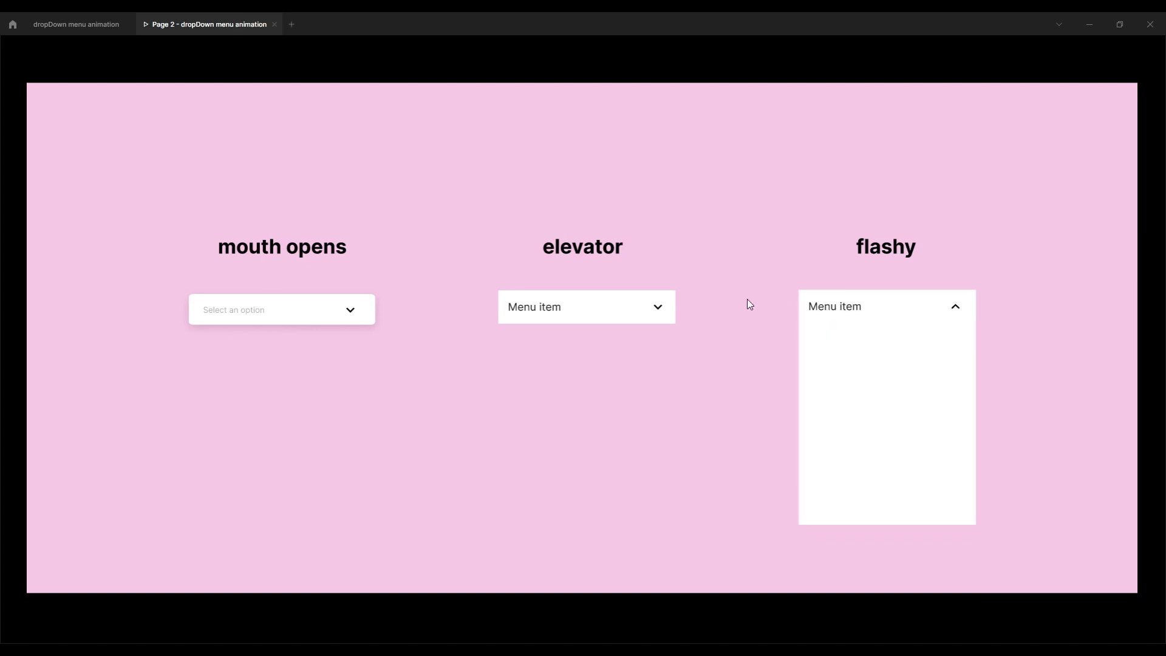
left_click(839, 306)
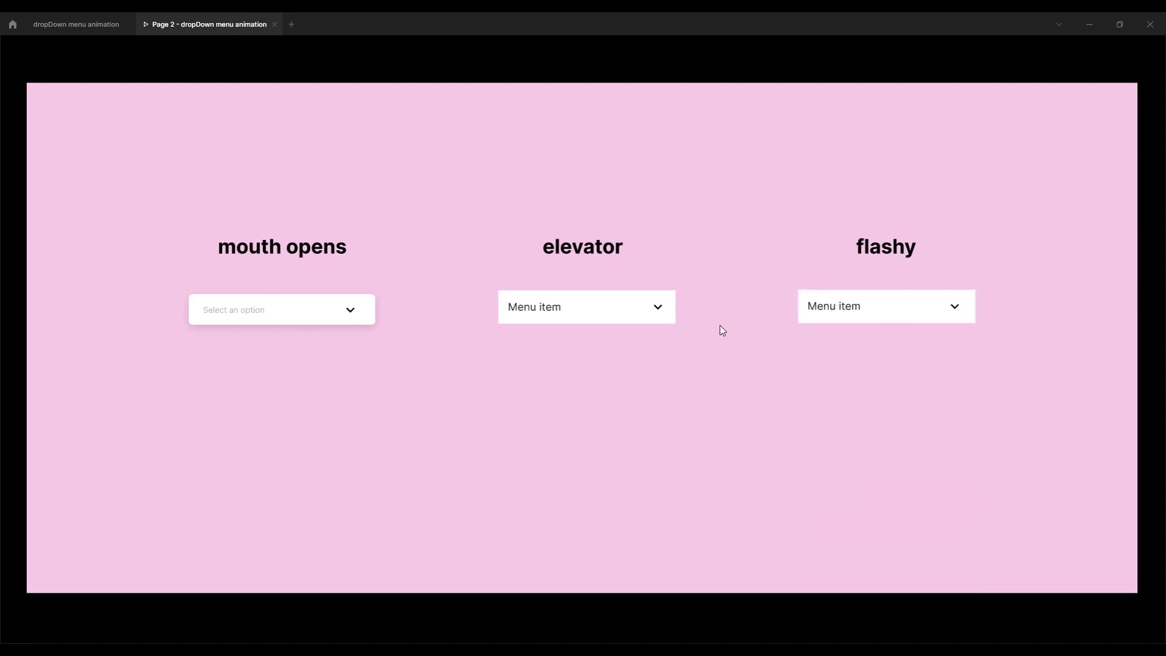
left_click(829, 311)
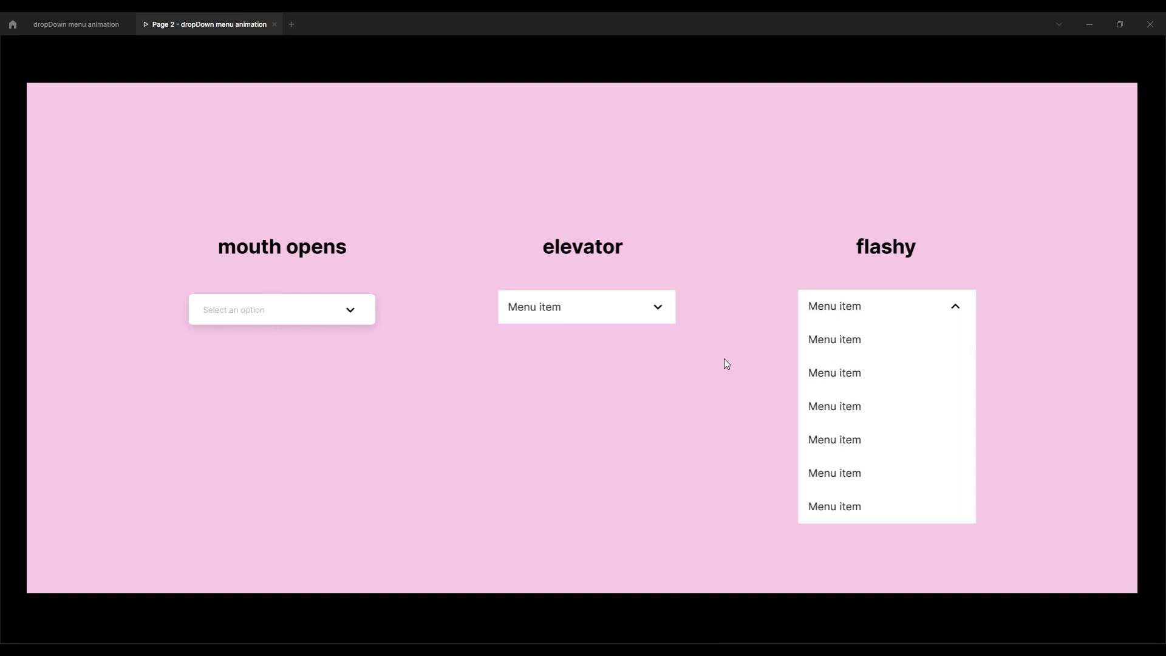
left_click(815, 311)
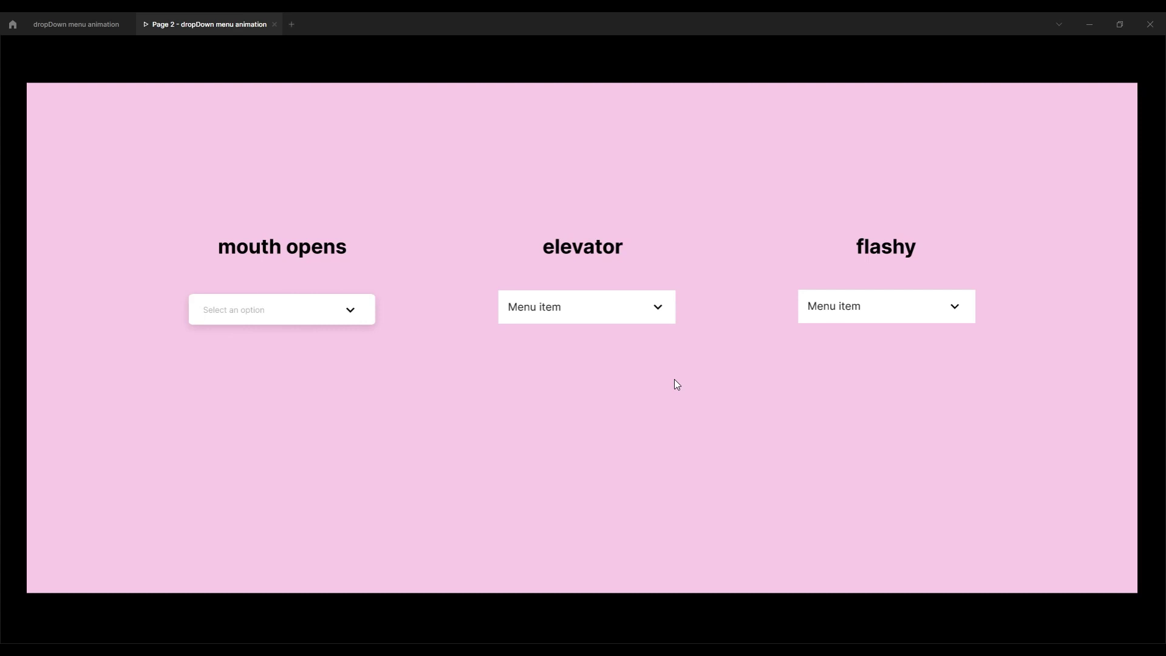
Return to the design editor, bring the dropdown frames into view, and pick the Frame tool.
left_click(67, 24)
left_click_drag(468, 567, 451, 399)
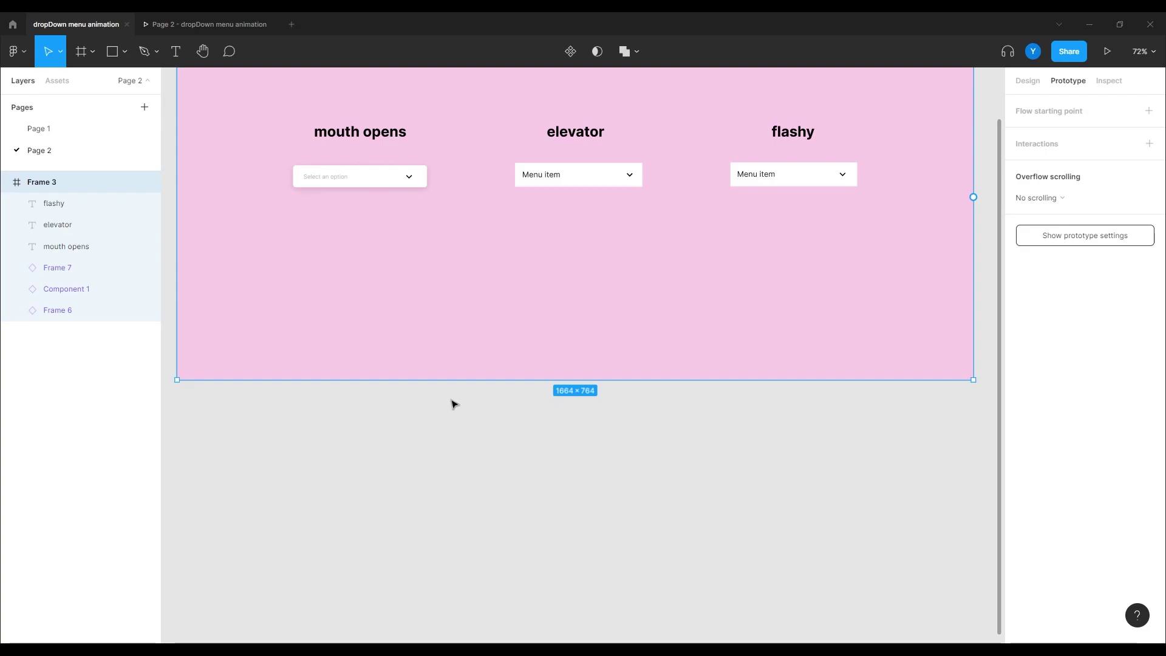
left_click_drag(367, 440, 372, 239)
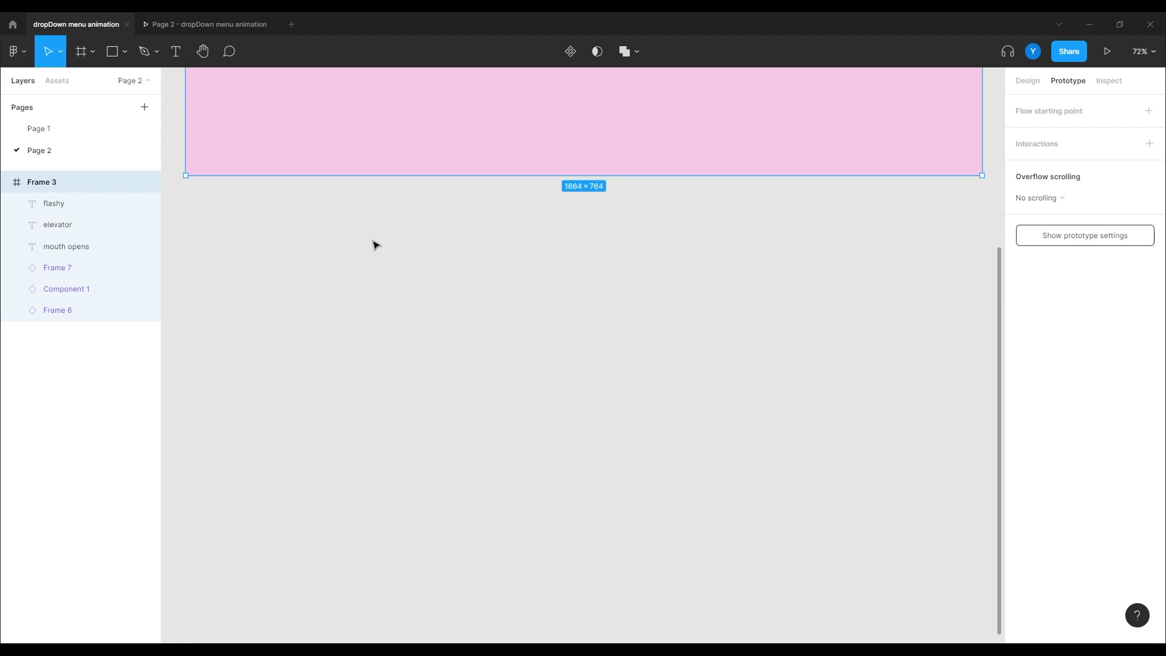
left_click(261, 255)
left_click_drag(260, 255, 425, 467)
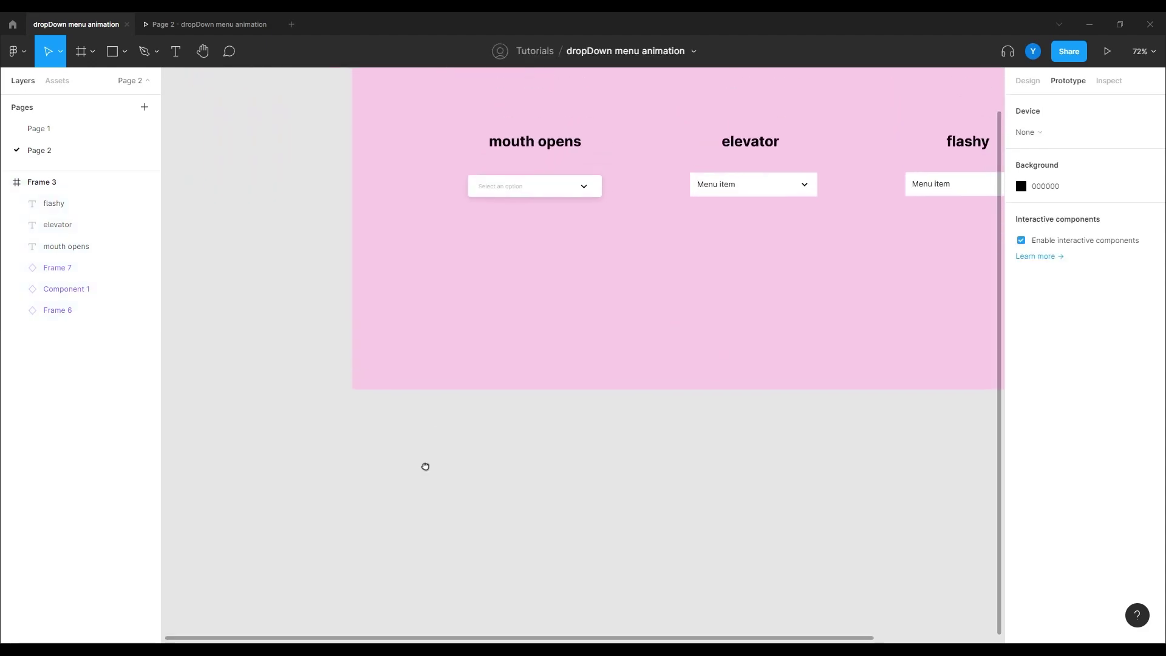
scroll(475, 423, "right", 3)
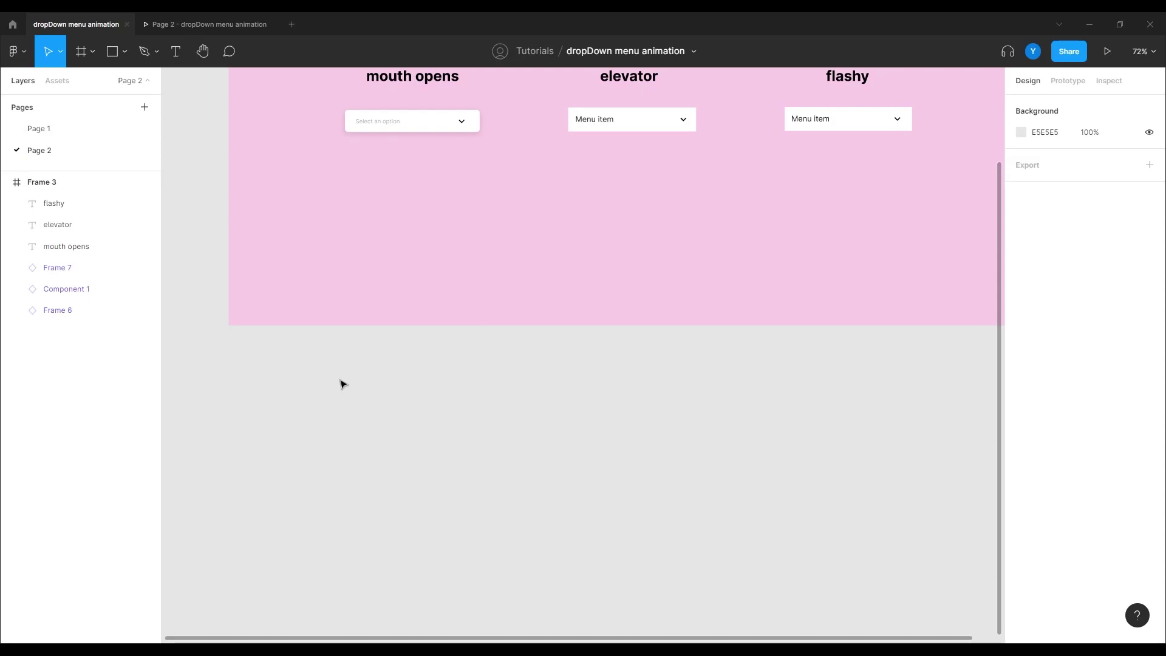
left_click_drag(439, 371, 399, 380)
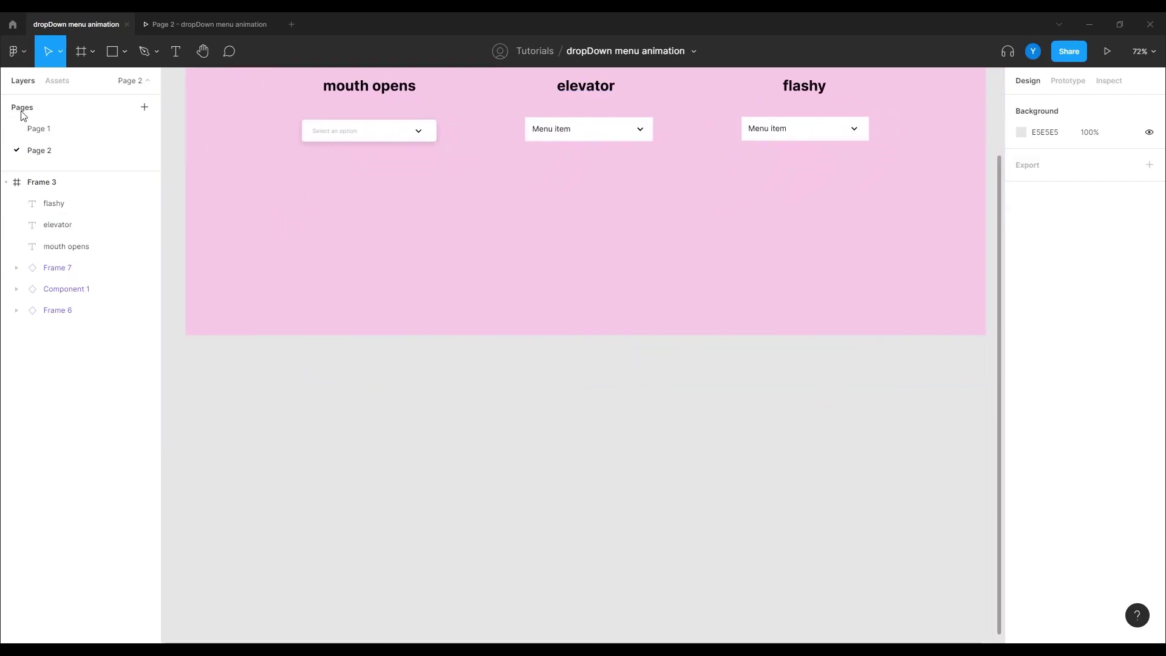
left_click(80, 52)
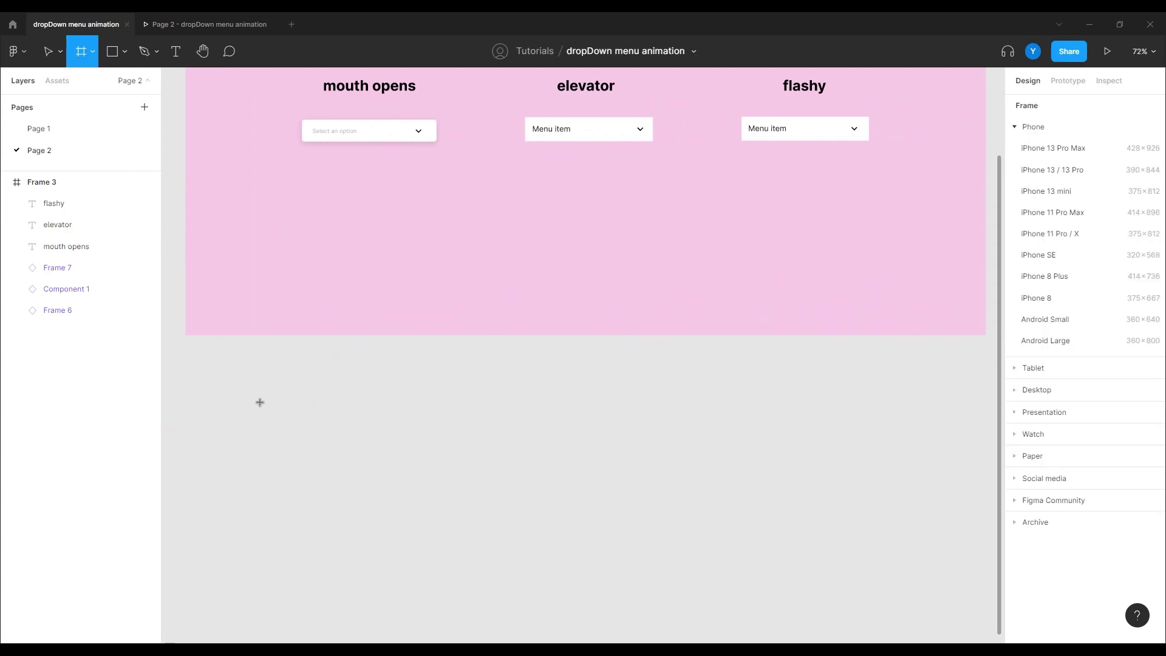
Draw a new frame below the pink dropdown frame and size it 270 × 50.
left_click_drag(282, 382, 473, 419)
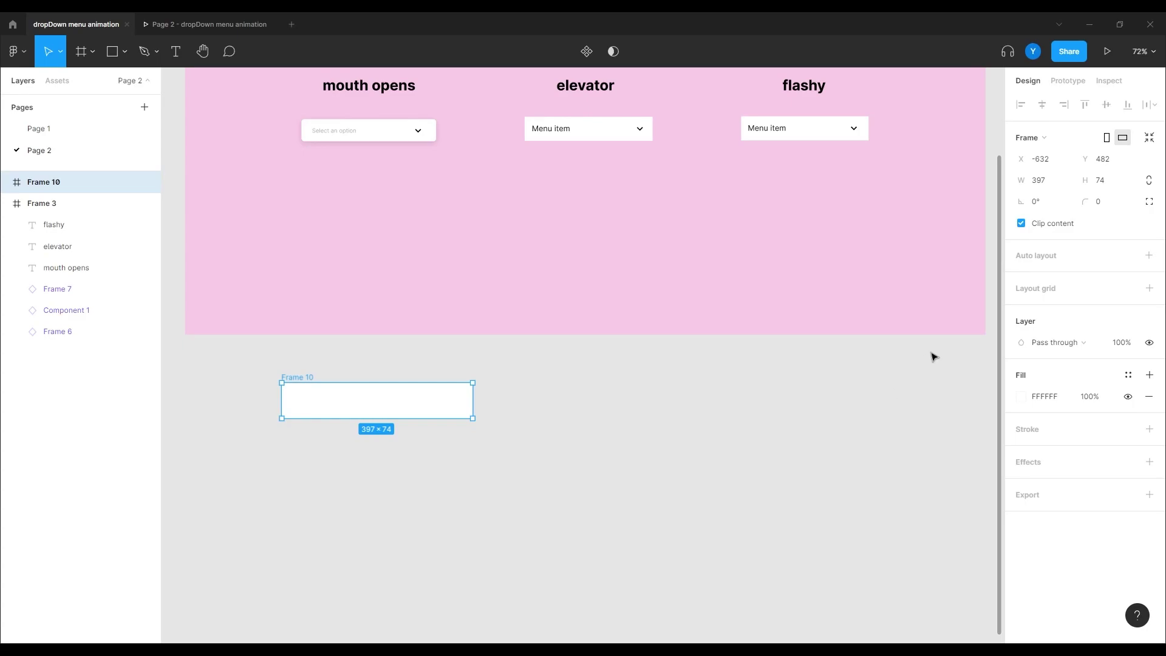
left_click(1100, 182)
type("50")
key("Return")
left_click(1055, 185)
key("BackSpace")
key("BackSpace")
key("BackSpace")
type("260")
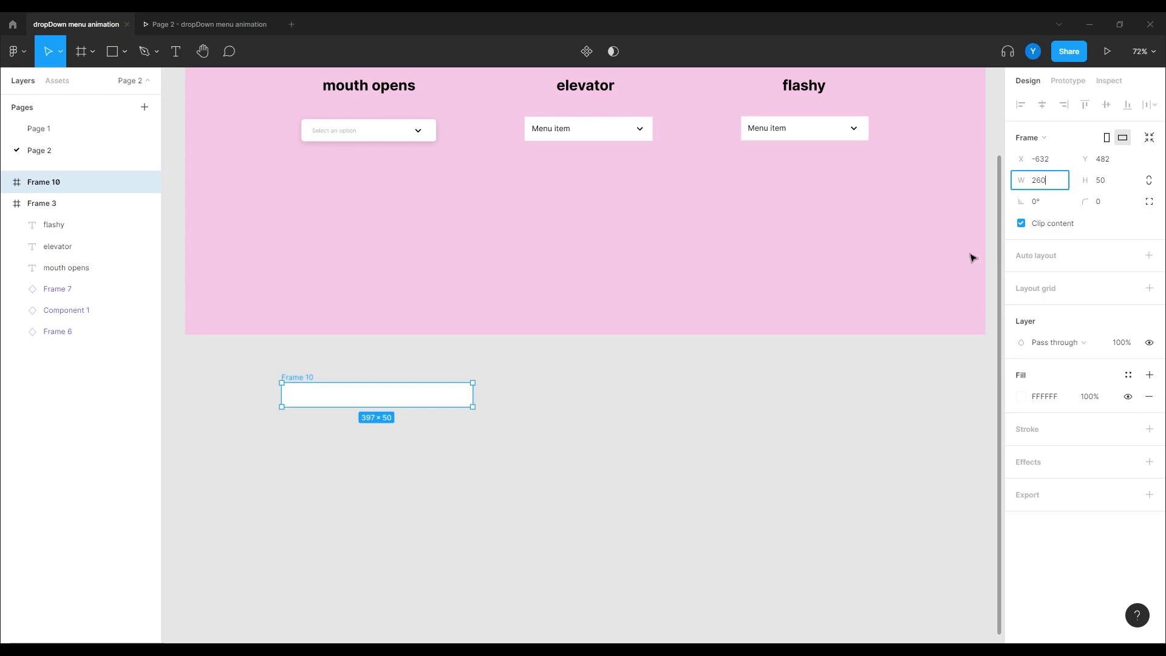
key("Return")
scroll(406, 526, "left", 3)
scroll(406, 526, "down", 1)
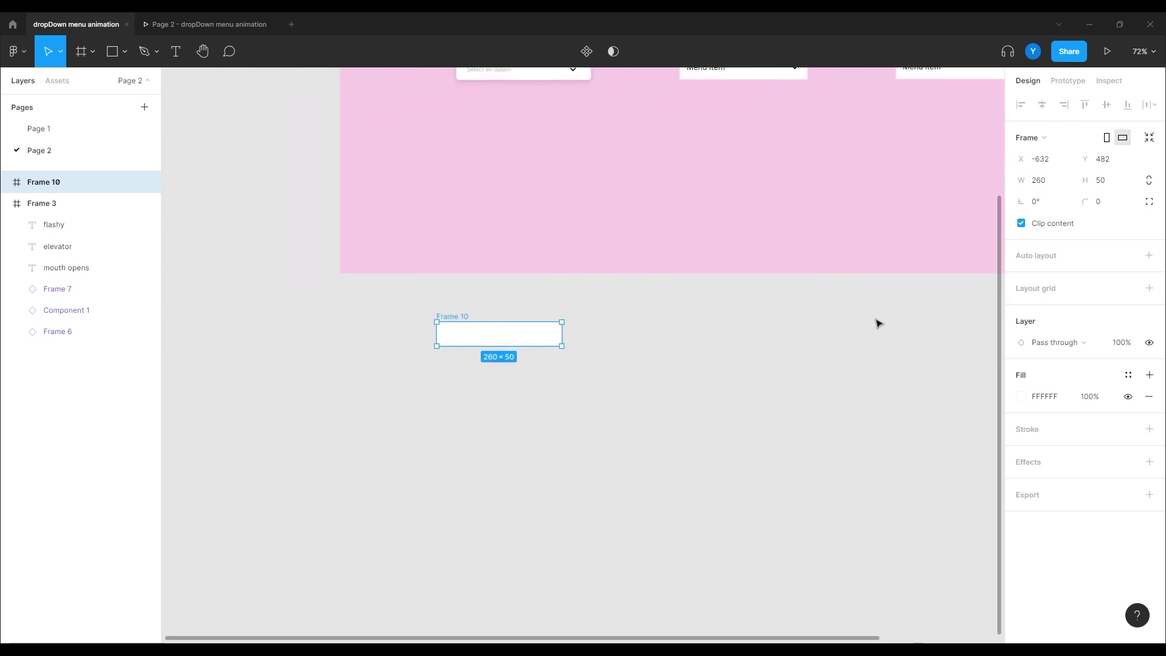
left_click(1103, 183)
left_click(1047, 181)
type("270")
key("Return")
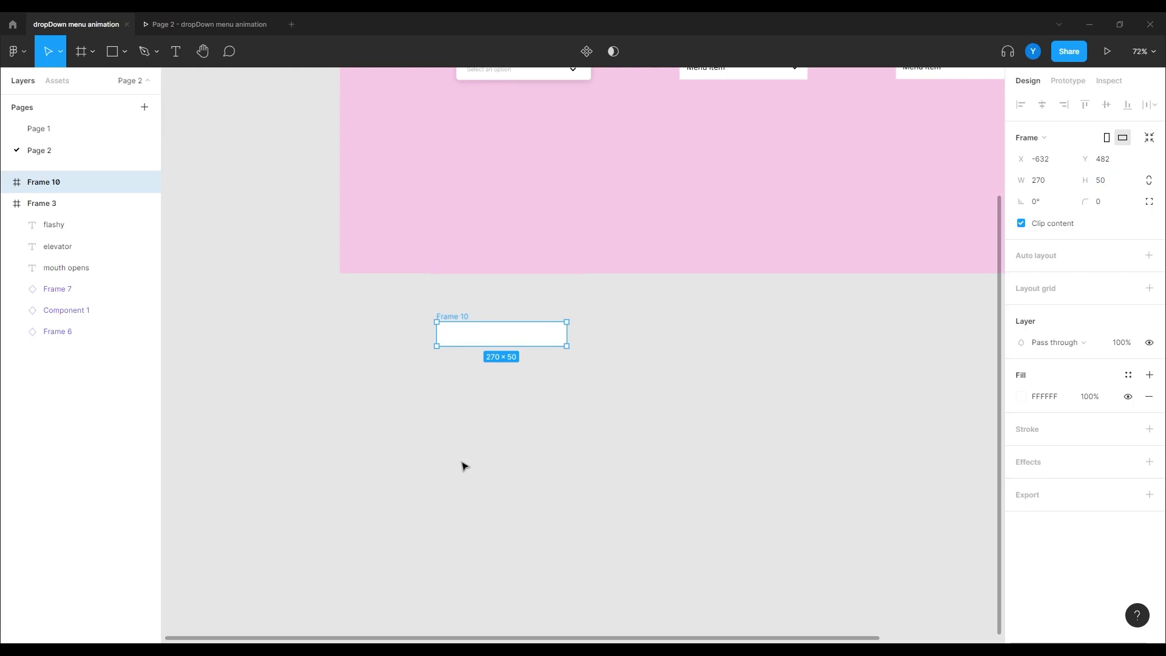
Rename the new frame layer to 'menu item' and move it down and left.
key("ctrl+equal")
key("ctrl+equal")
left_click_drag(383, 440, 565, 452)
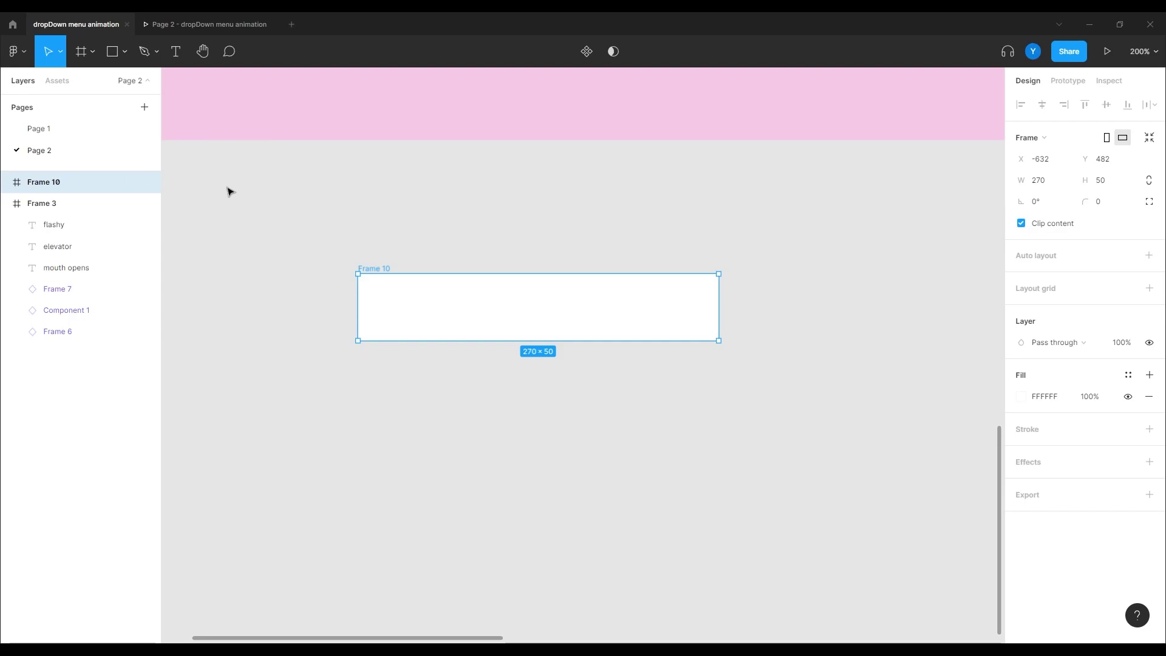
double_click(47, 184)
type("menu")
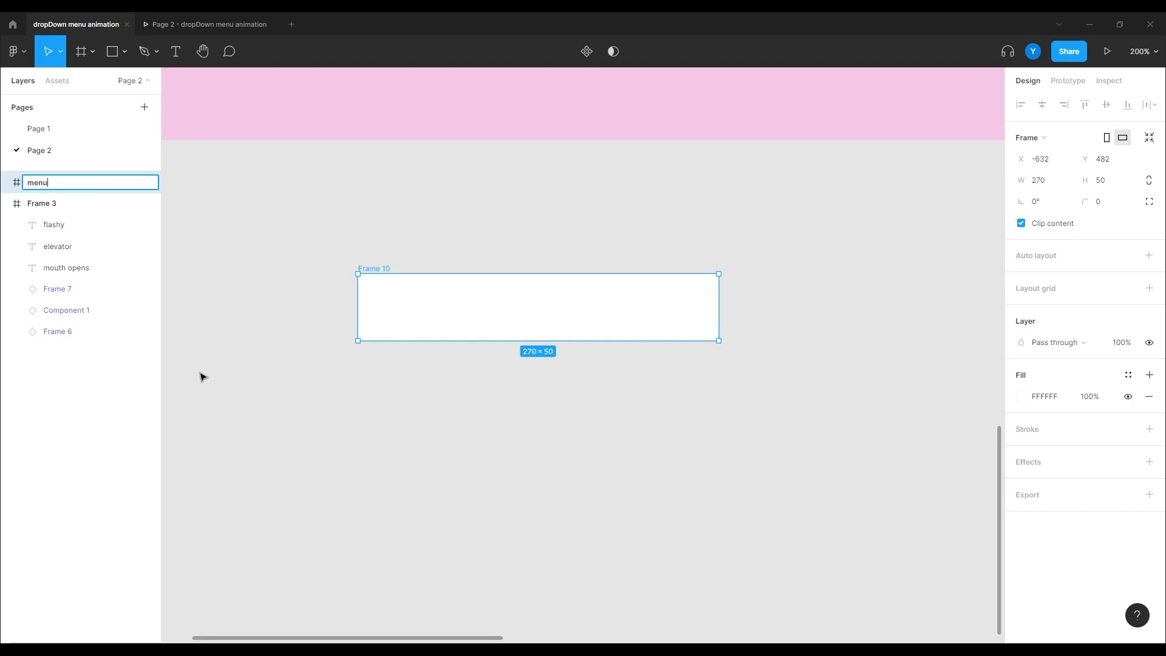
type(" item")
key("Return")
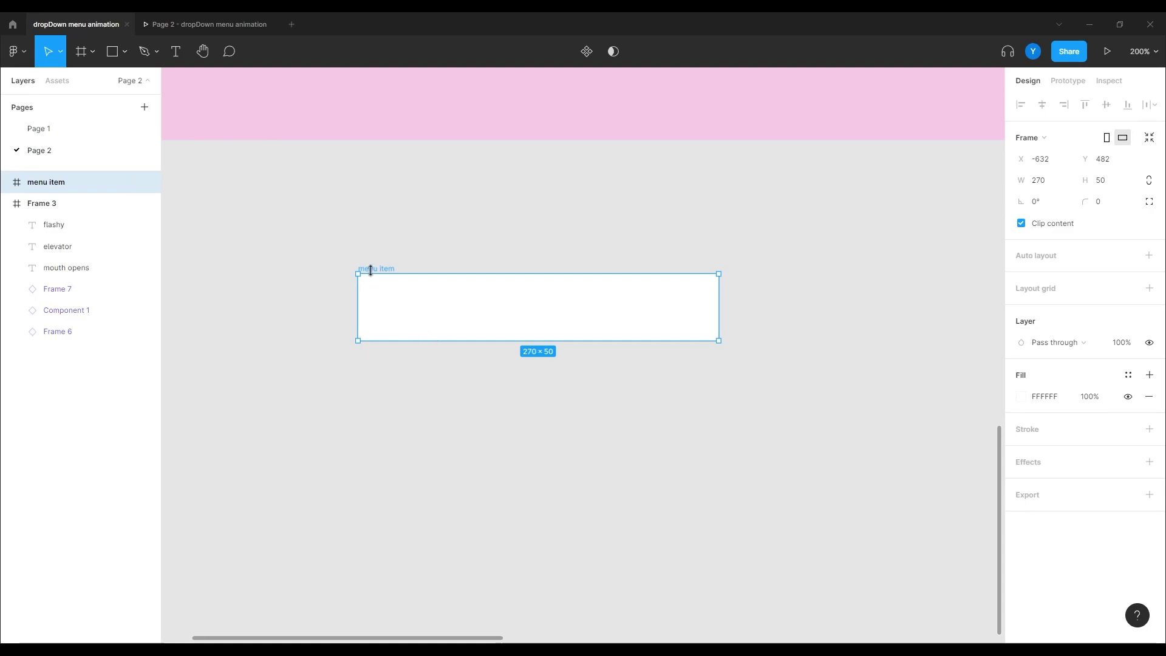
left_click_drag(374, 268, 359, 308)
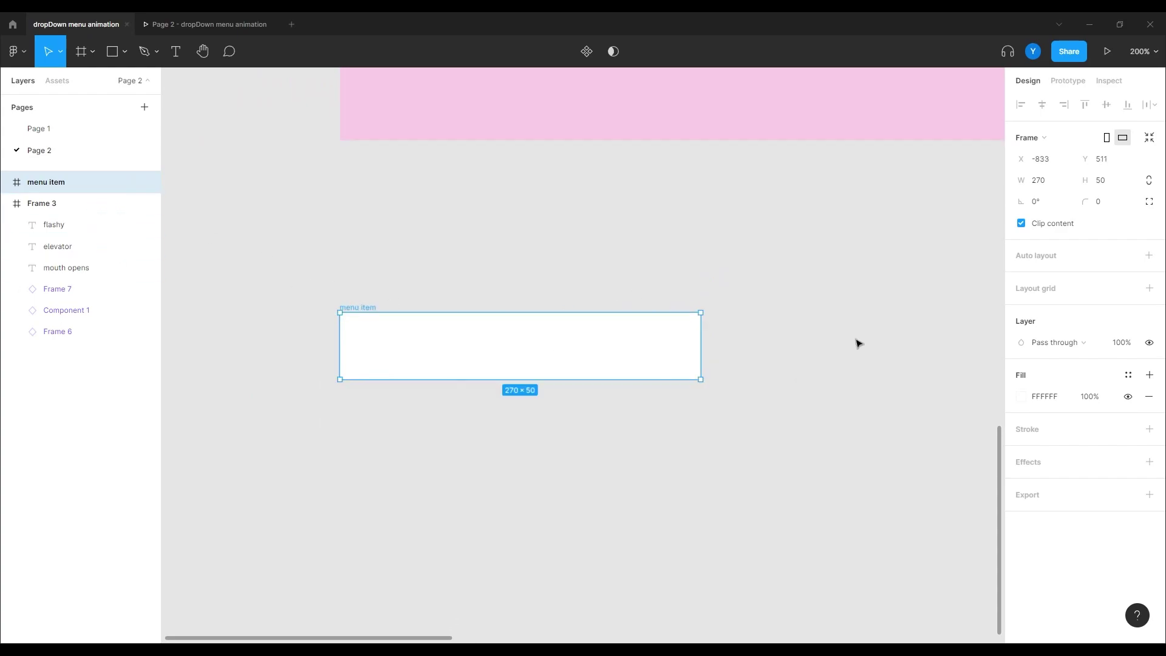
Add a 'Menu item' text label inside the menu item frame.
key("t")
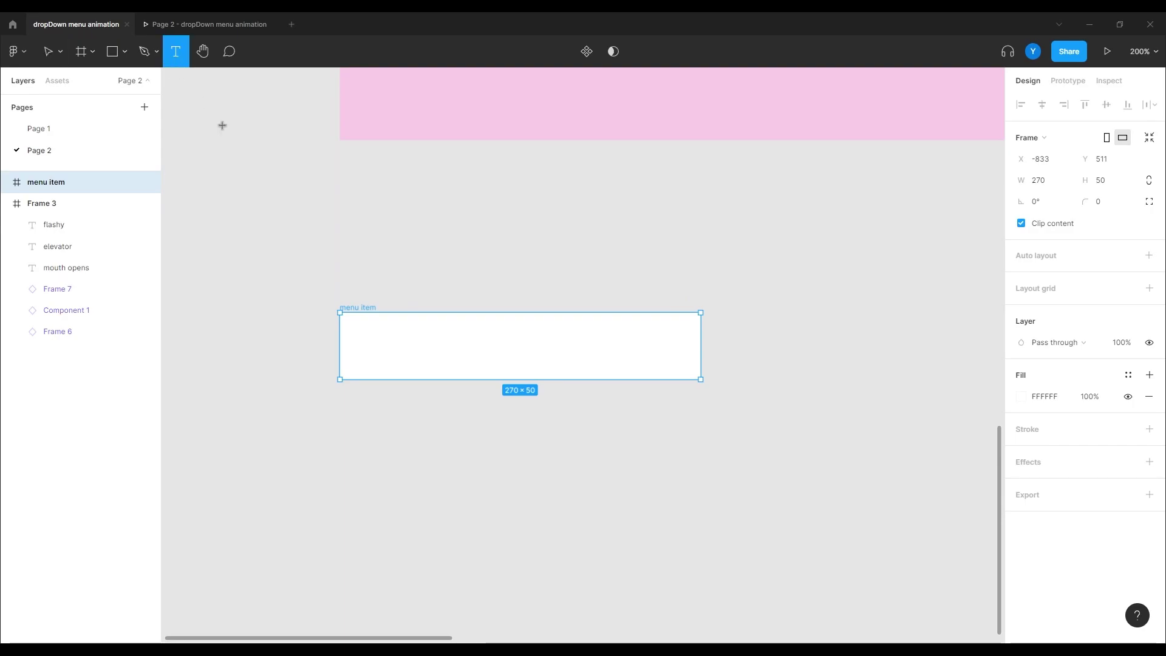
left_click(388, 352)
type("IMenu")
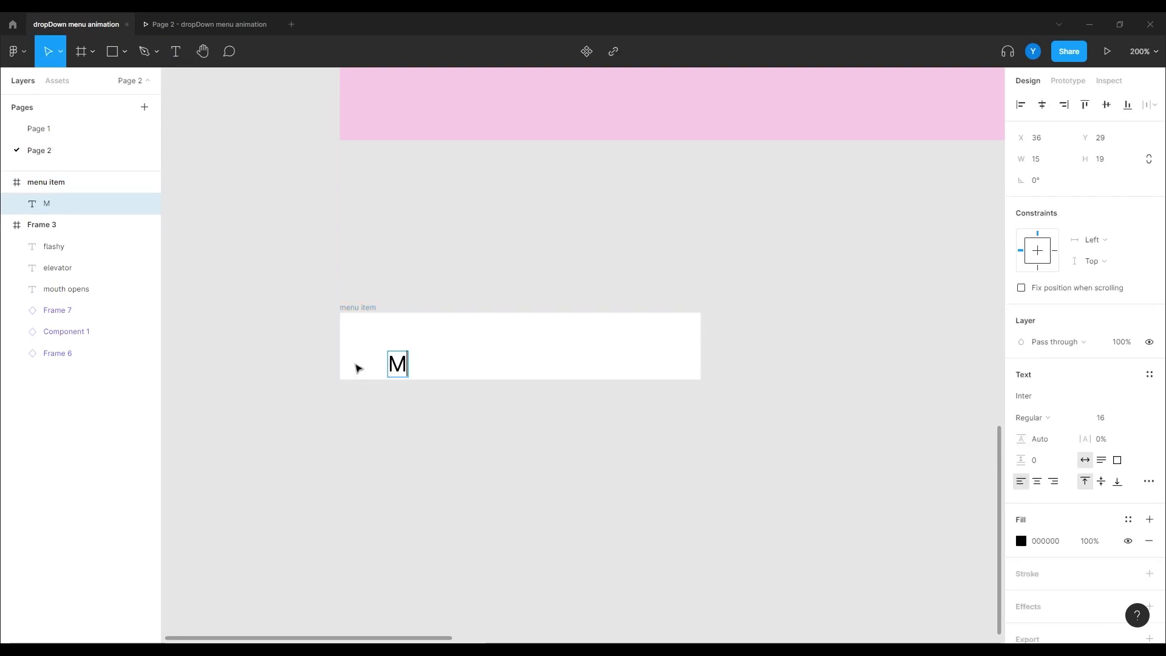
type(" item")
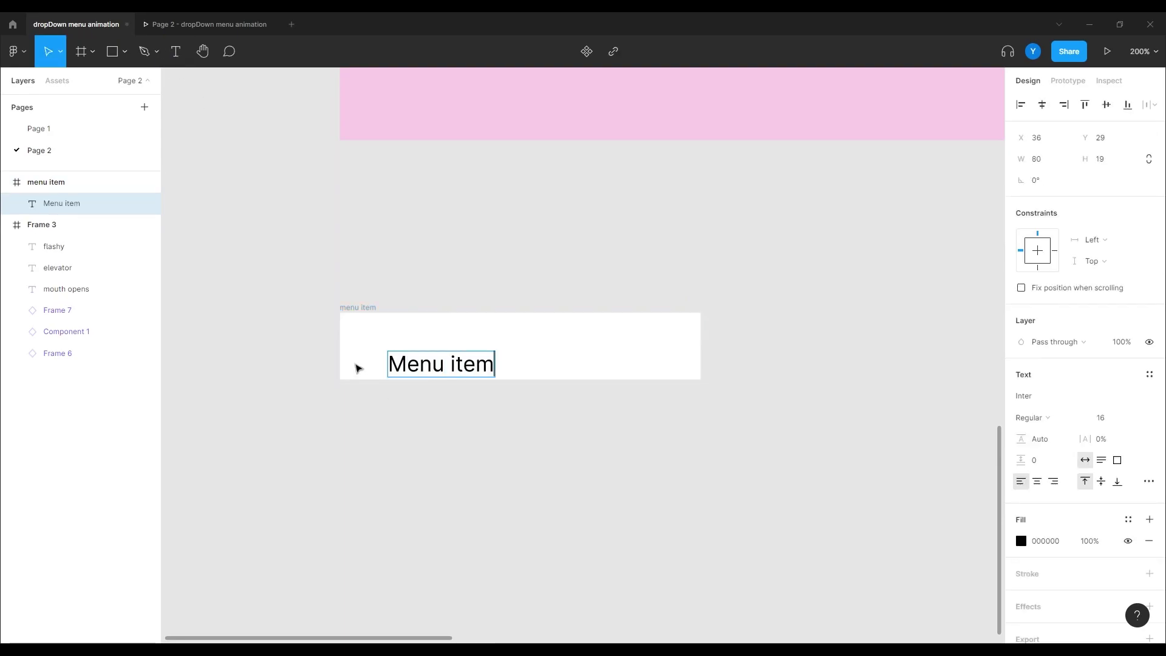
key("Escape")
left_click_drag(406, 357, 376, 338)
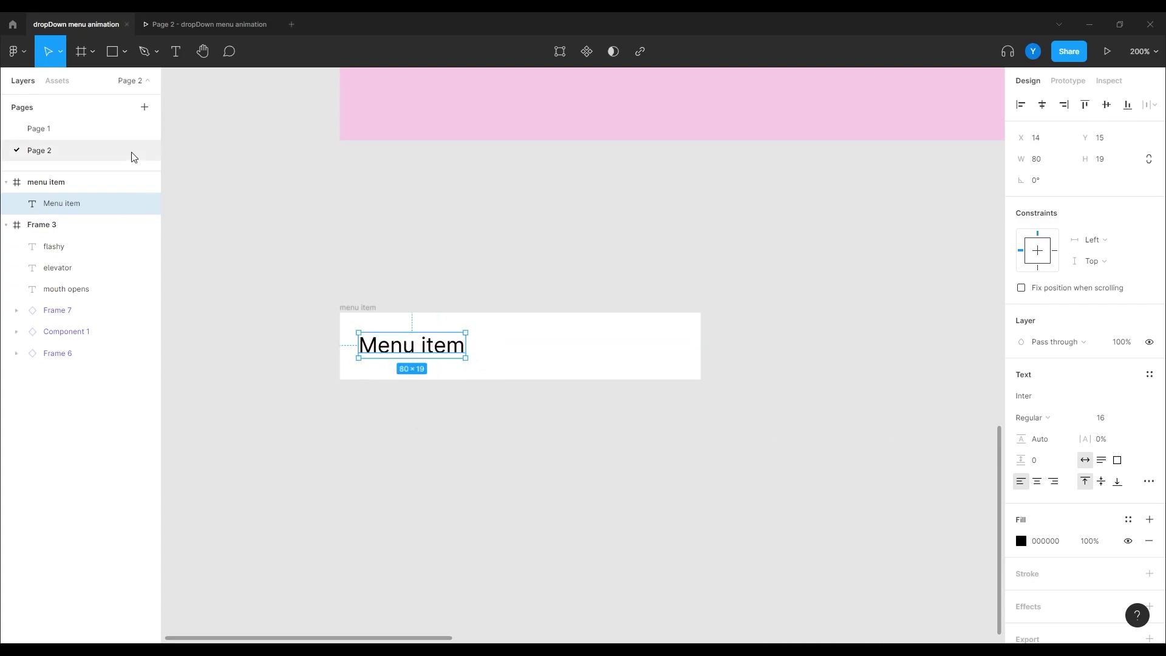
Draw a small frame, make it 28 × 28, and move it above the menu item frame.
left_click(80, 51)
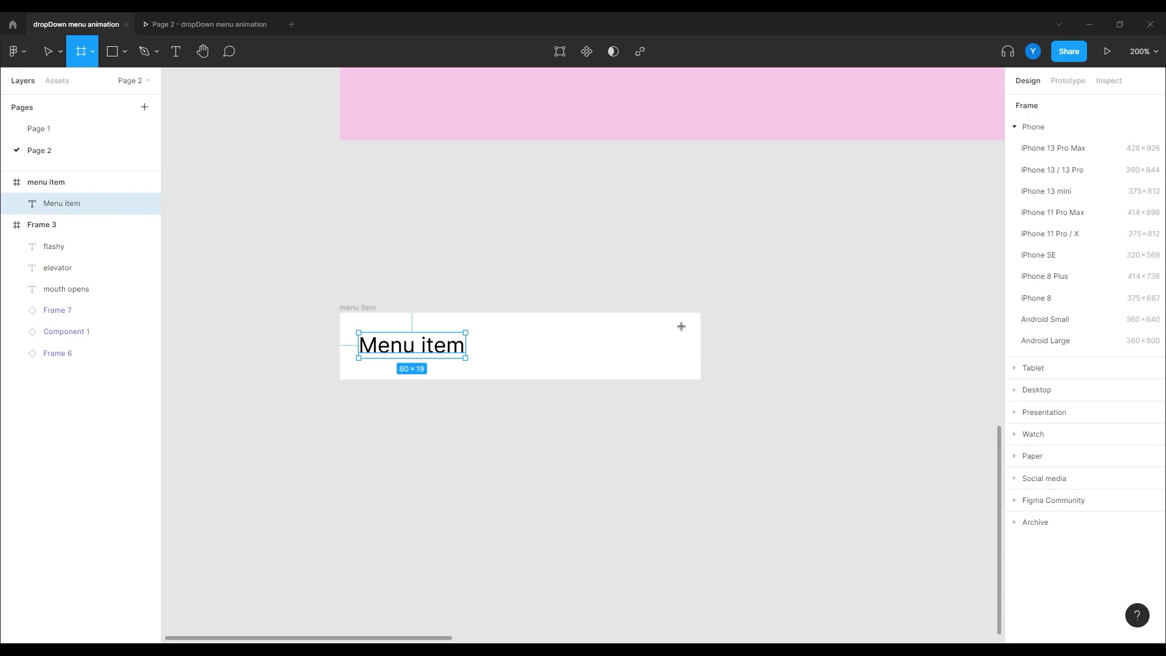
left_click_drag(681, 327, 647, 366)
left_click_drag(658, 356, 649, 359)
left_click(1068, 81)
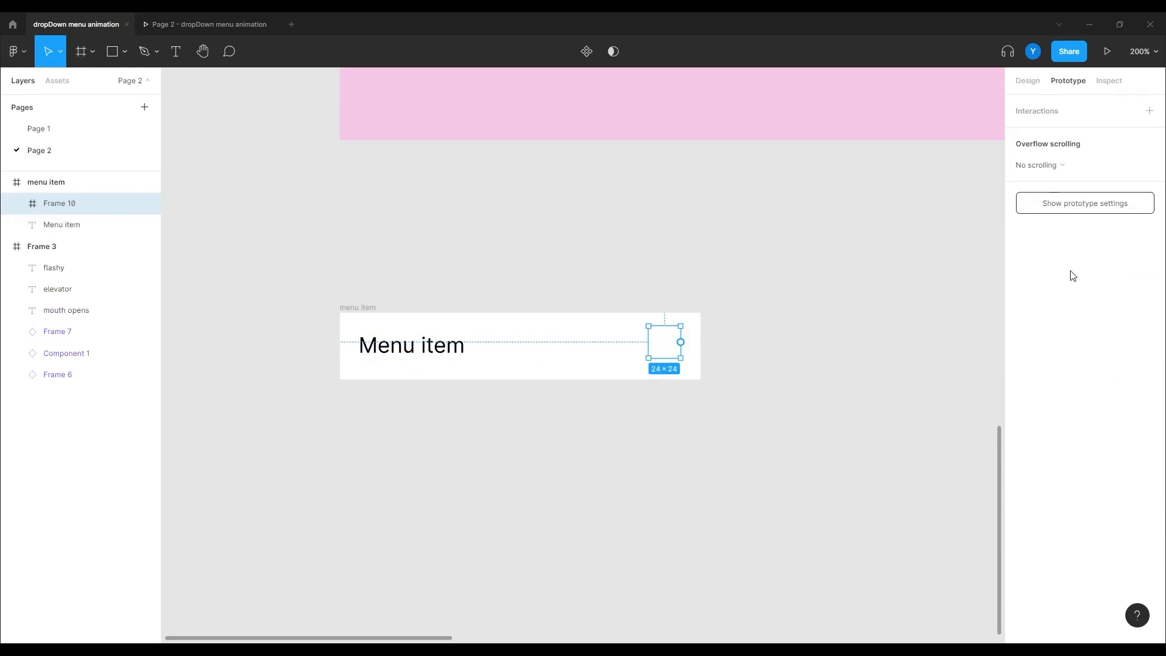
left_click(1028, 81)
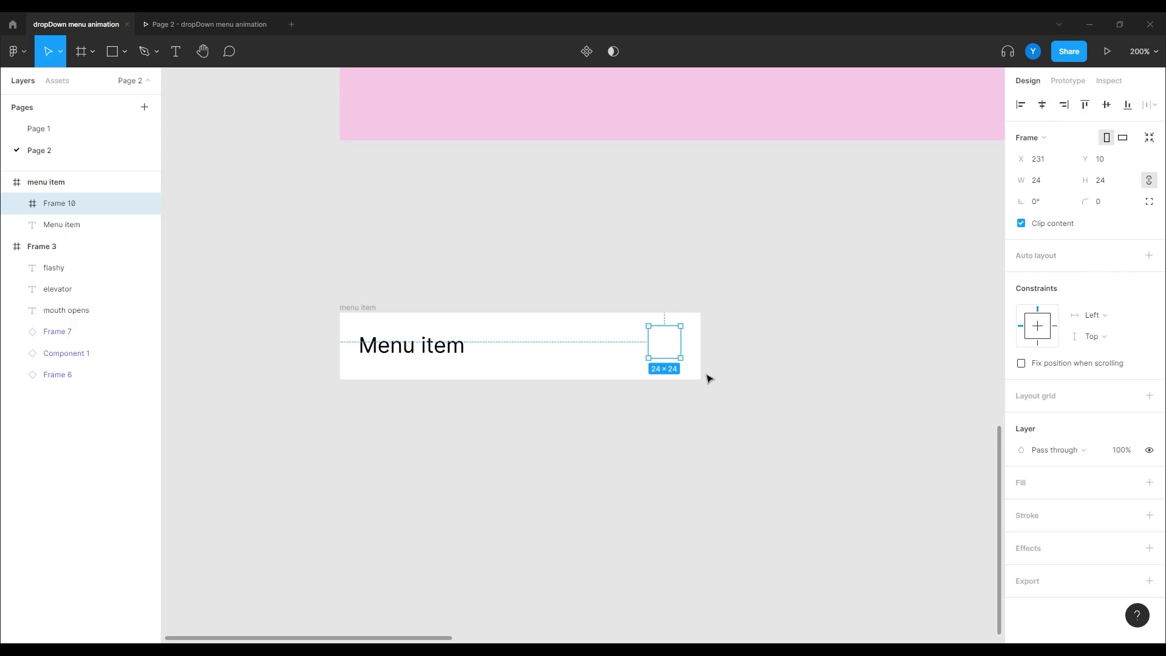
left_click(1100, 180)
type("28")
key("Return")
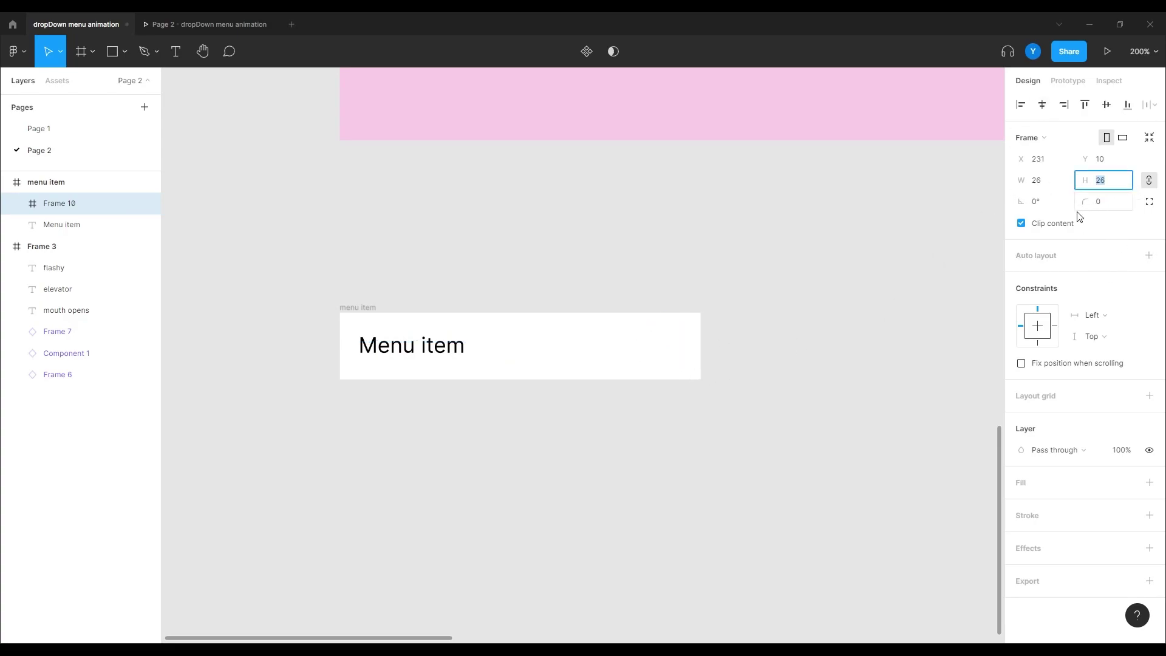
left_click(731, 404)
left_click_drag(662, 348, 359, 245)
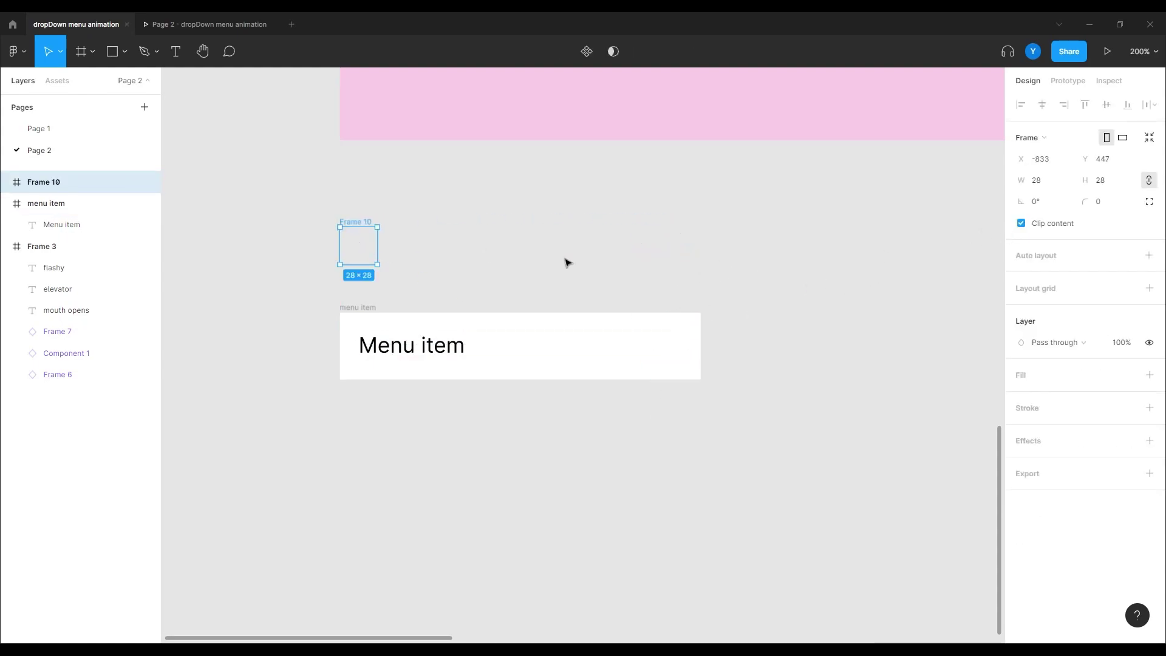
Rename Frame 10 to 'dropDown pointer' and make it a white circle with corner radius 27.
double_click(54, 187)
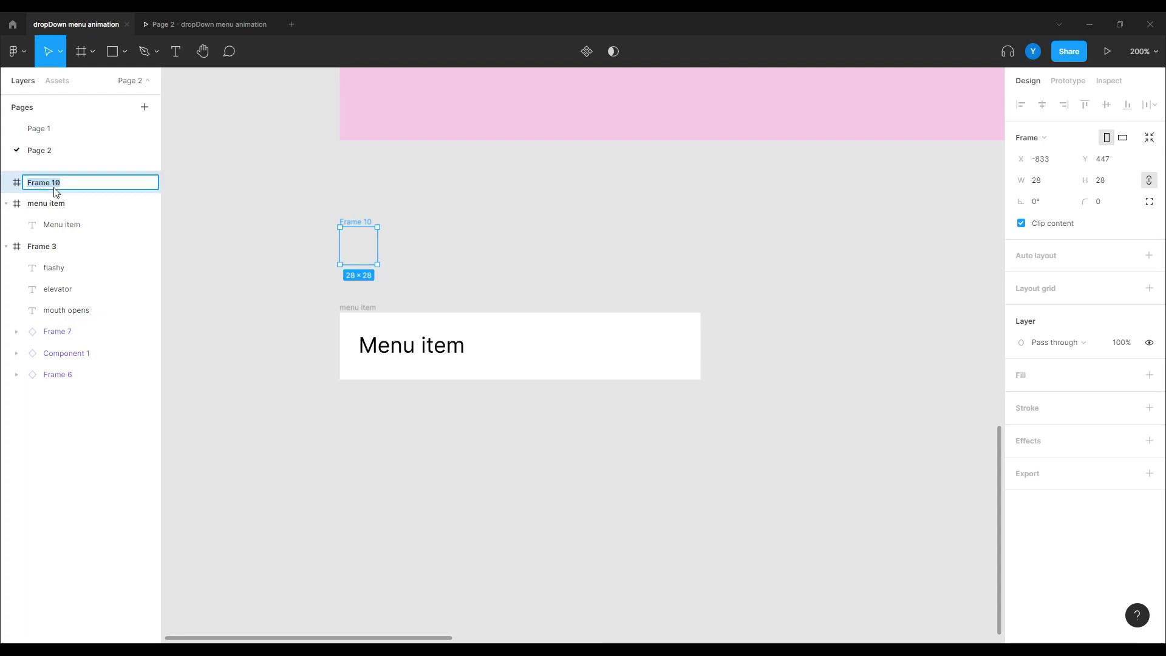
type("dropDown pointer")
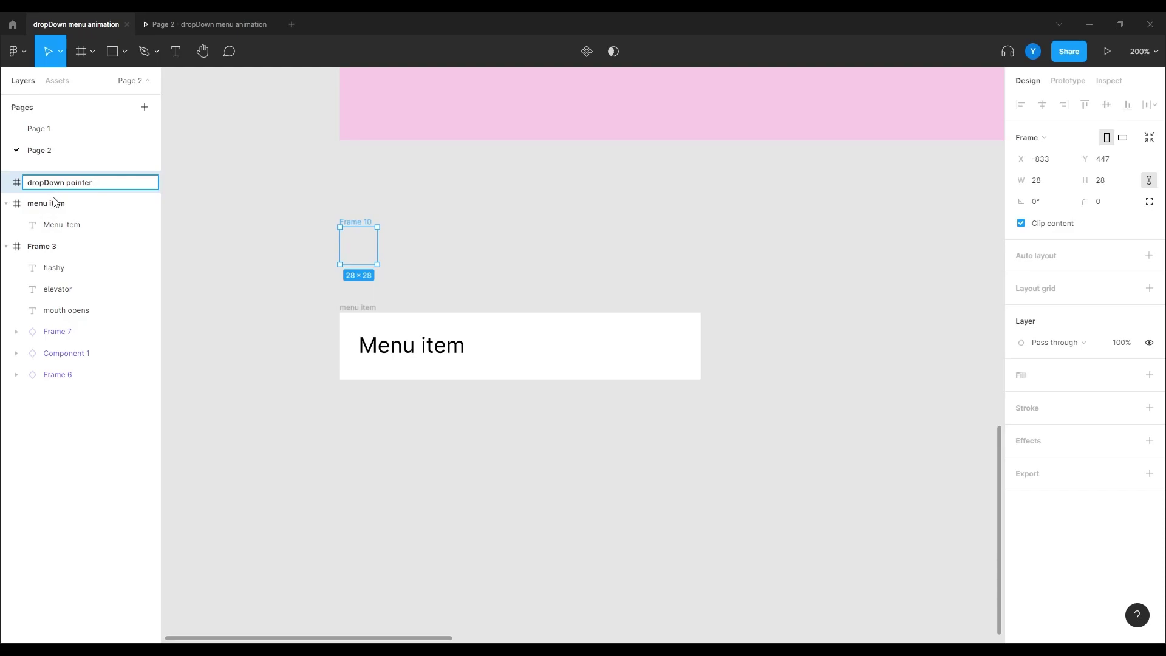
key("Return")
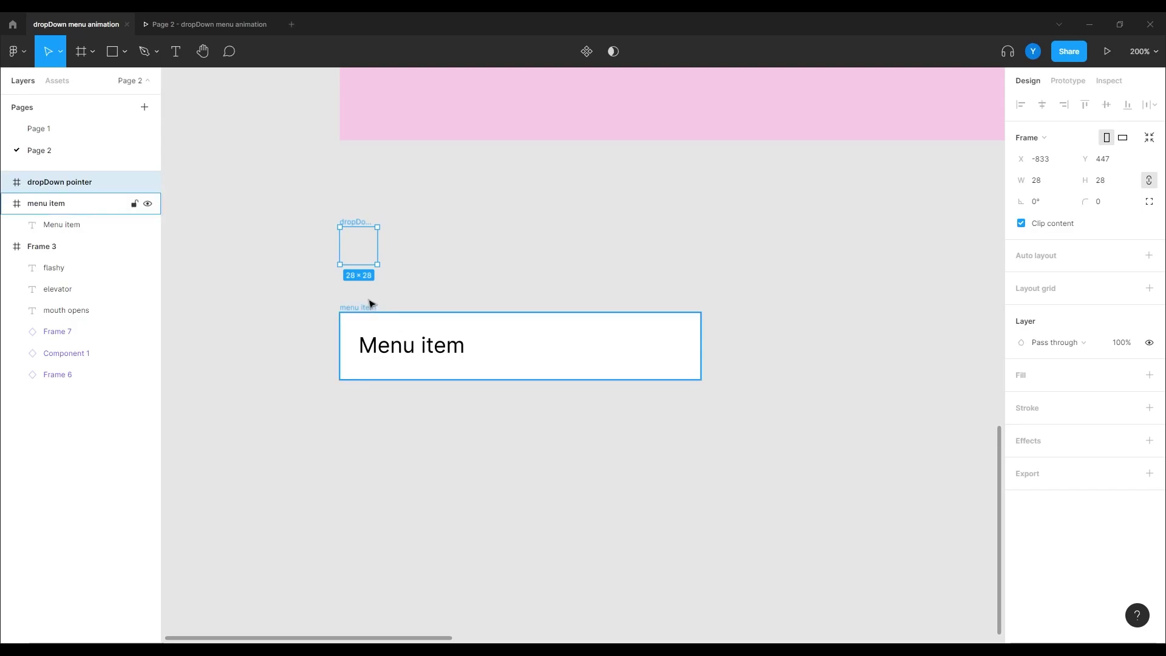
left_click(1149, 374)
left_click(1103, 201)
type("27")
key("Return")
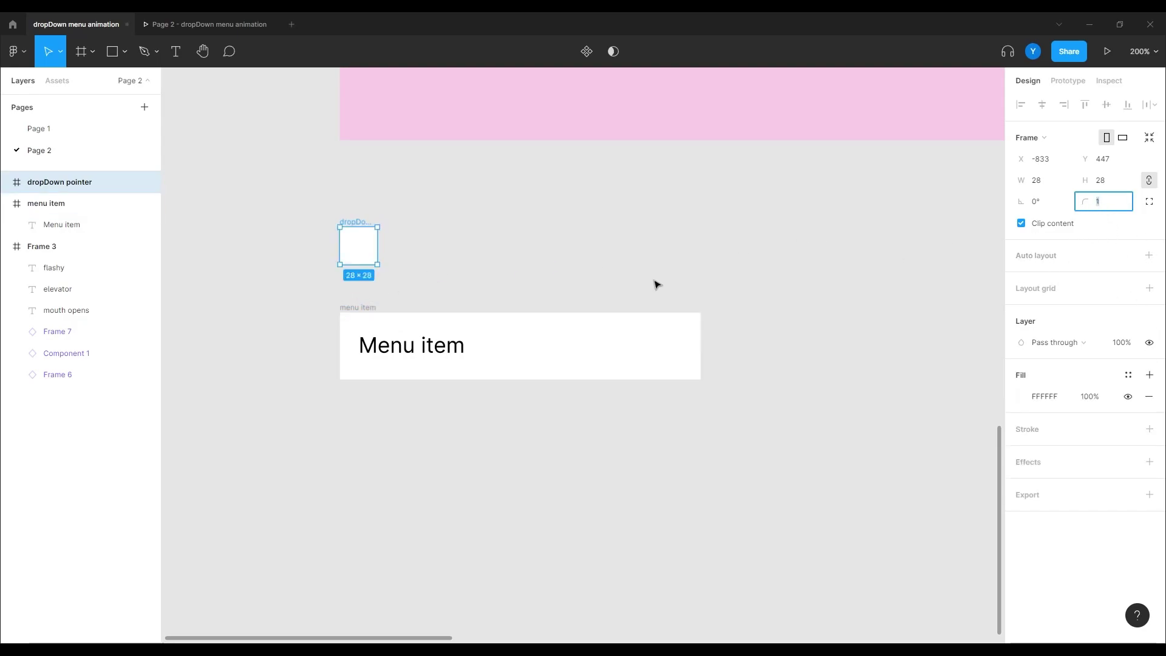
Draw a three-point down chevron with the Pen inside the circle.
left_click(274, 254)
scroll(442, 242, "up", 3, "ctrl")
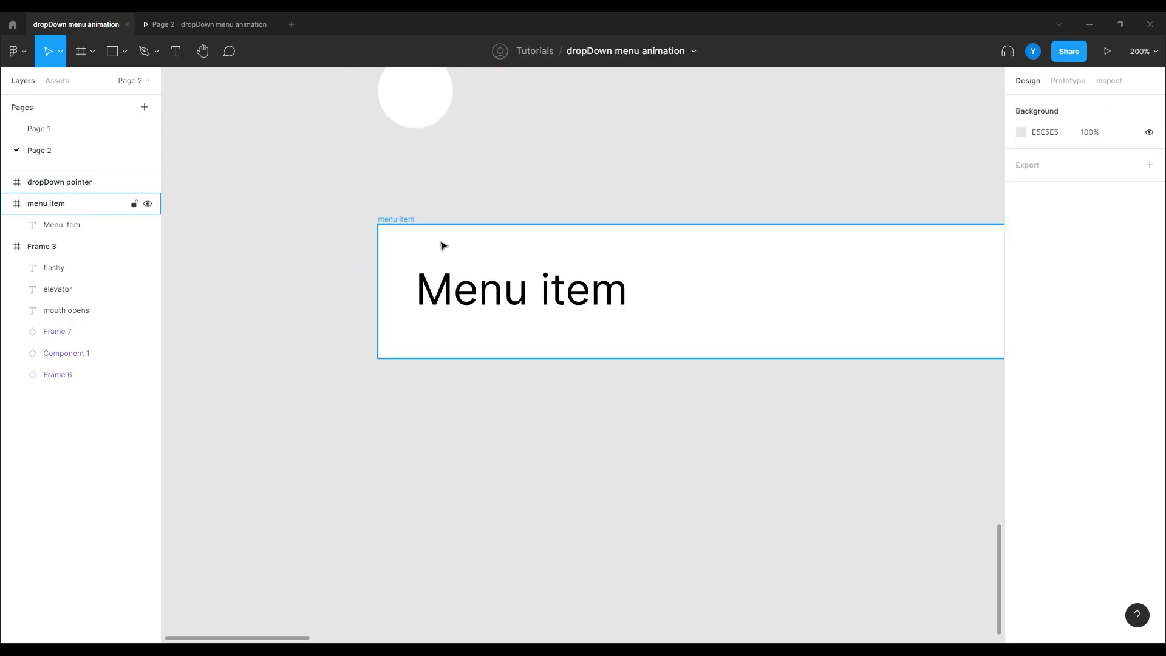
scroll(422, 434, "up", 3)
left_click(144, 51)
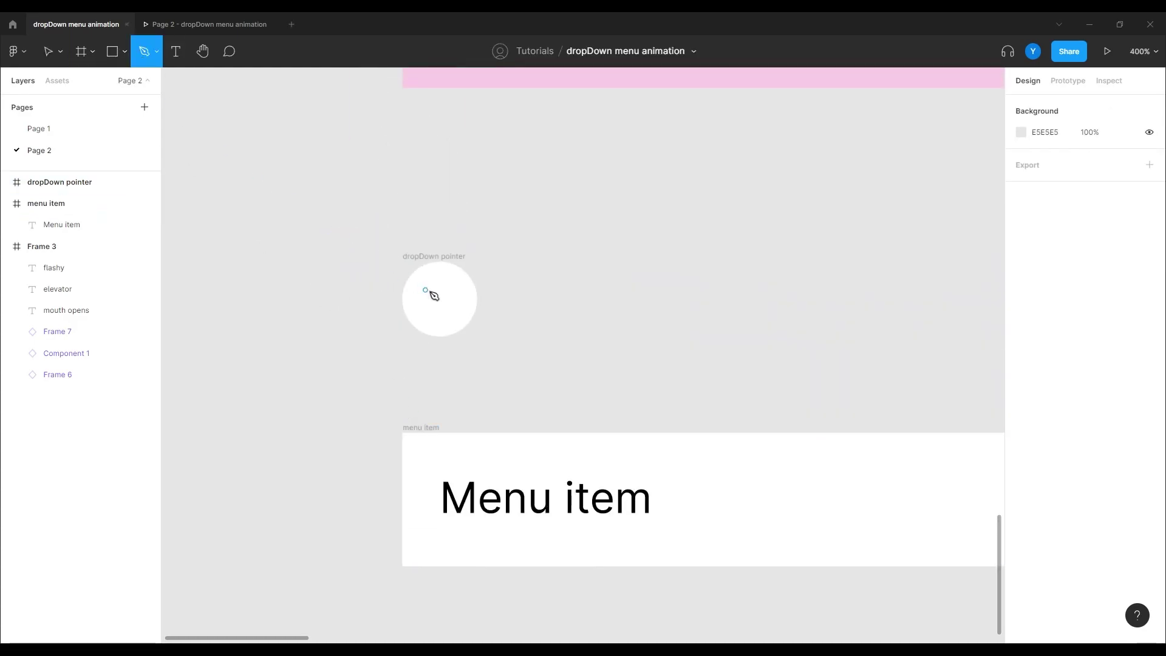
left_click(428, 293)
left_click(440, 305)
left_click(452, 293)
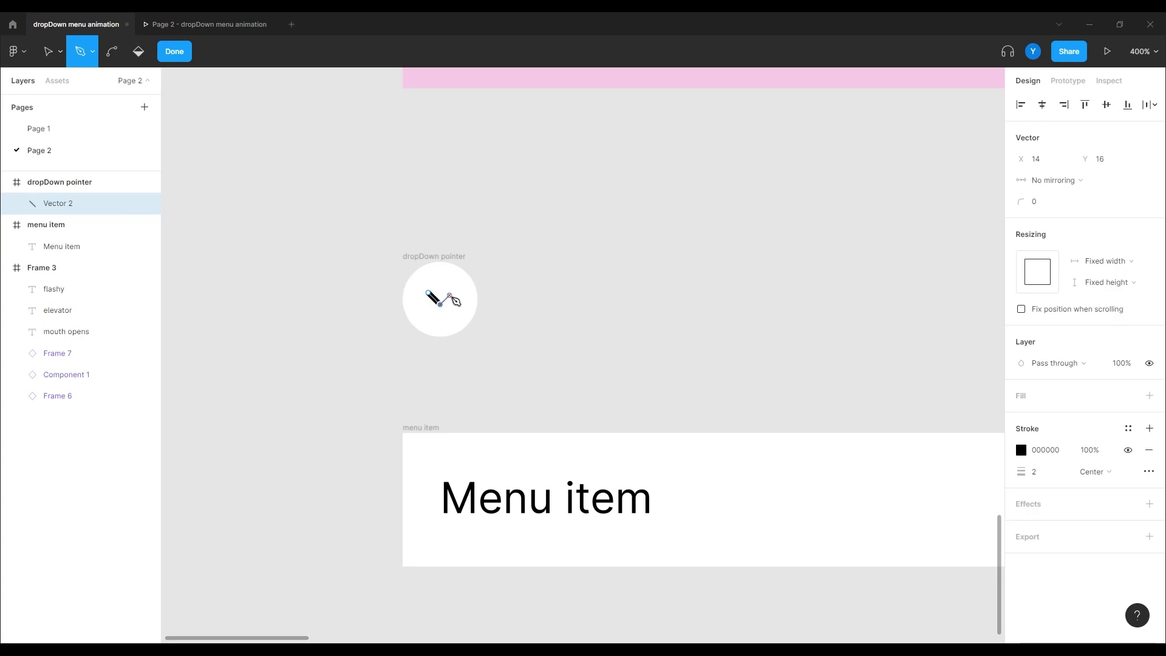
key("Escape")
key("Escape")
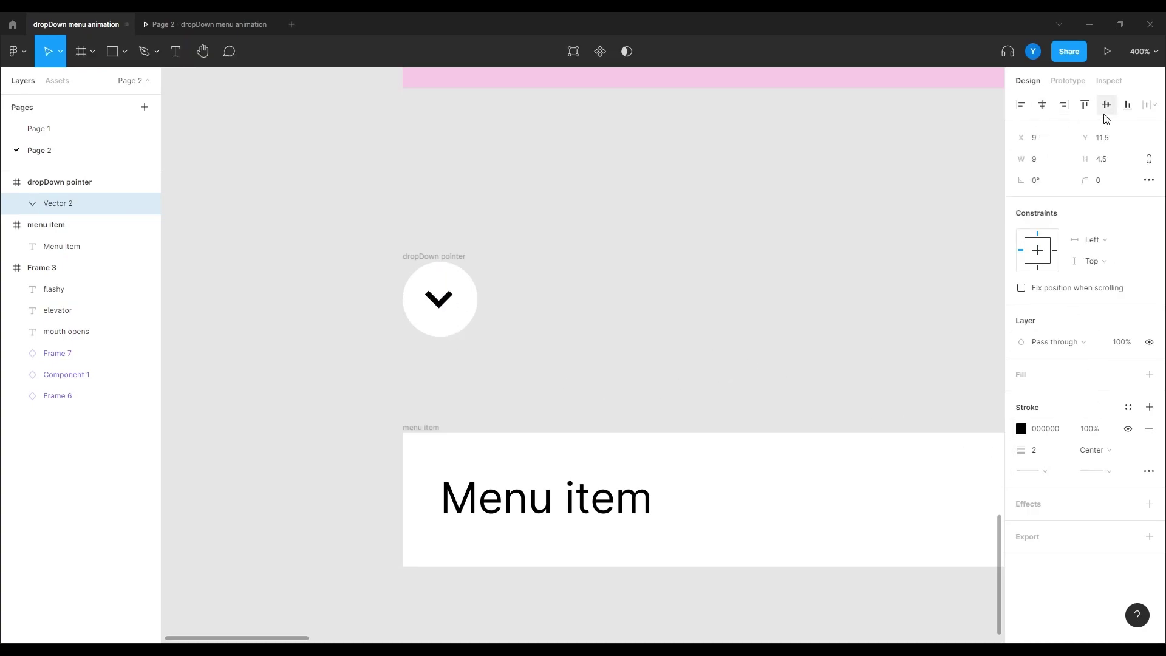
Centre the chevron horizontally in the circle and duplicate the pointer to its right.
left_click(368, 483)
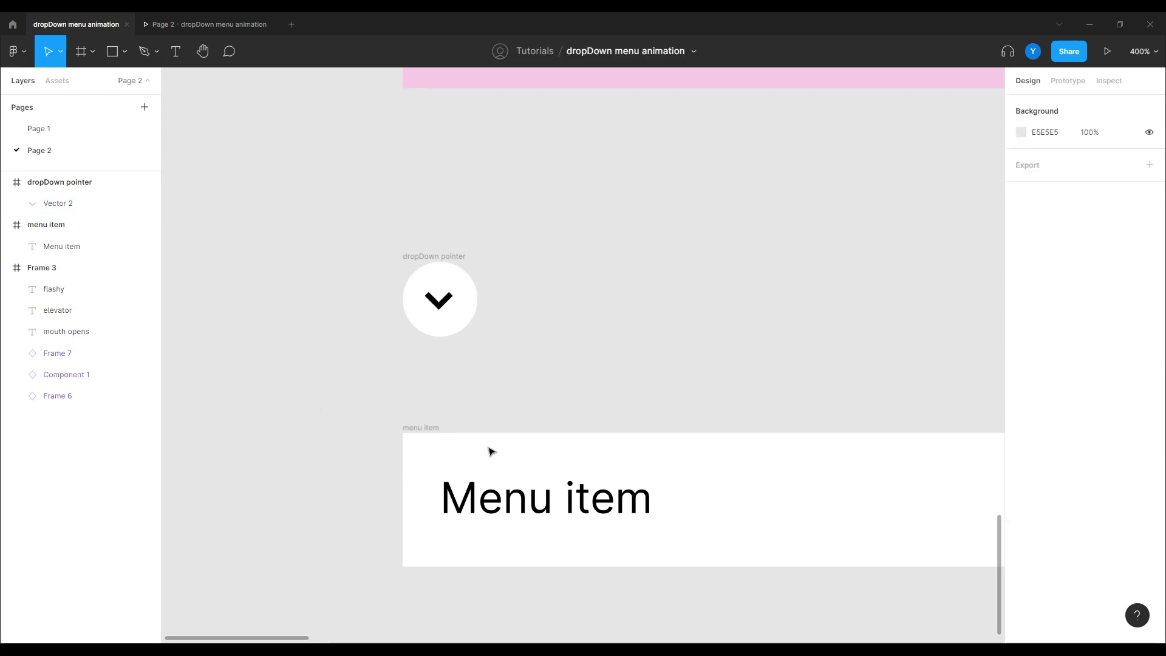
left_click(424, 308)
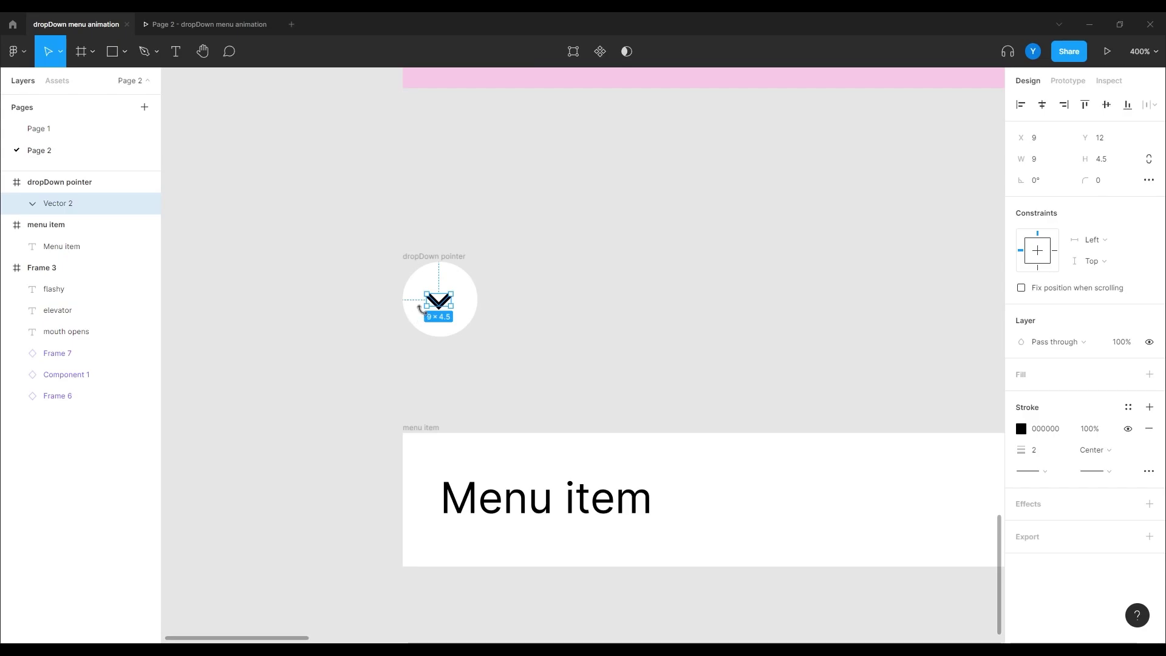
left_click_drag(424, 307, 424, 307)
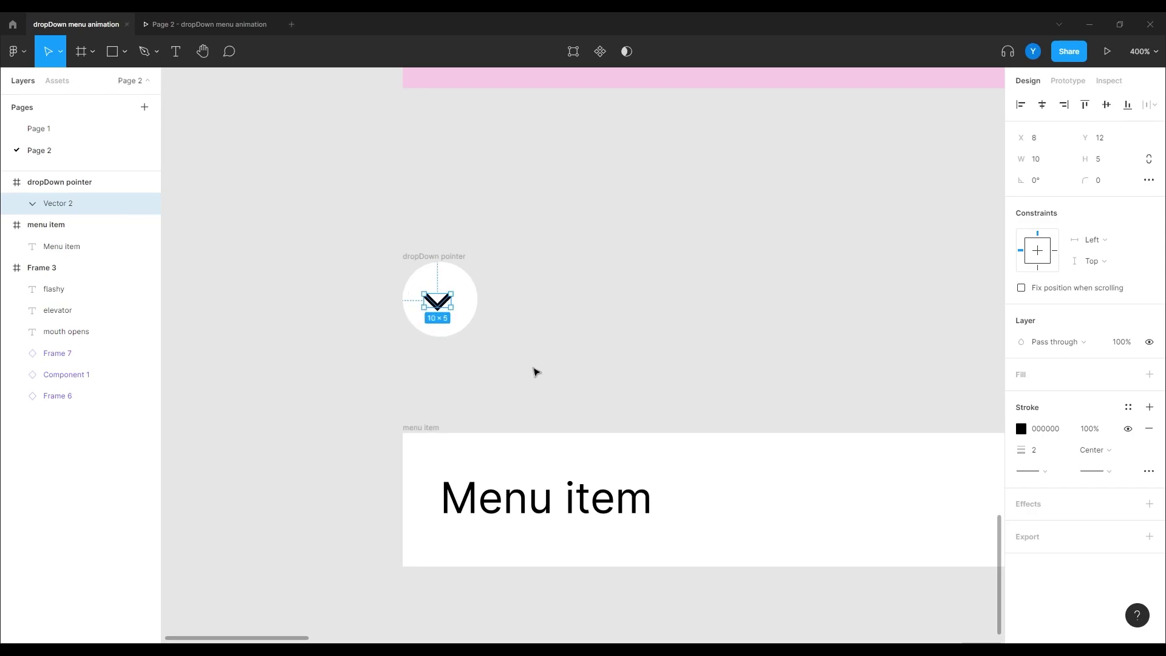
left_click(1042, 104)
left_click(388, 345)
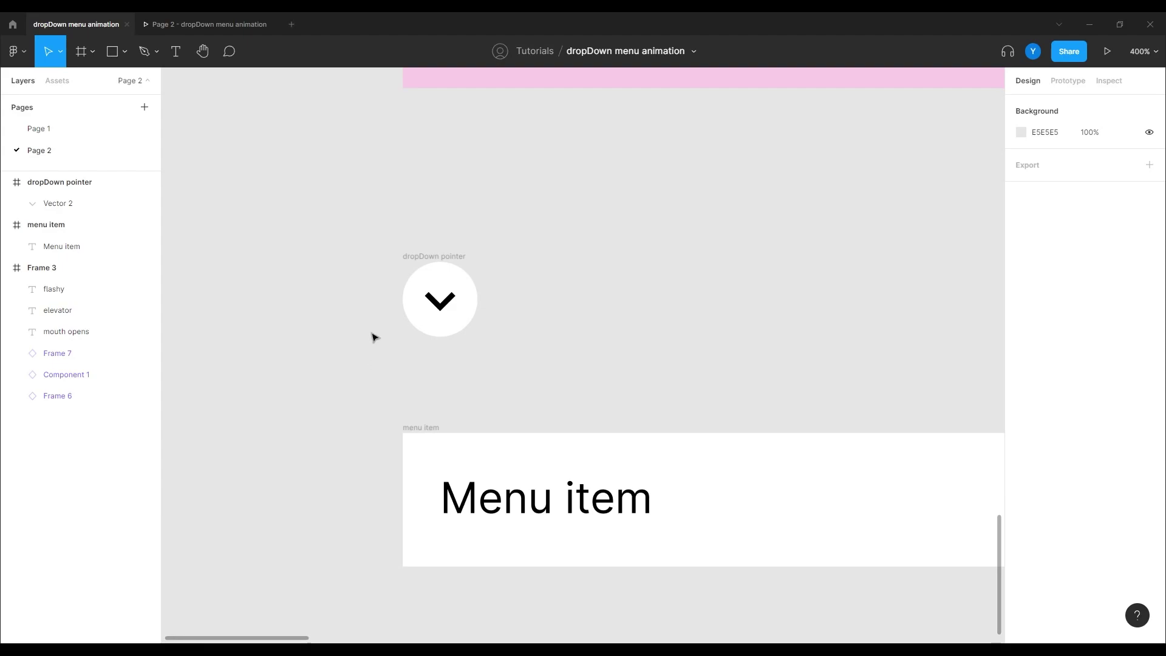
left_click_drag(416, 261, 537, 262)
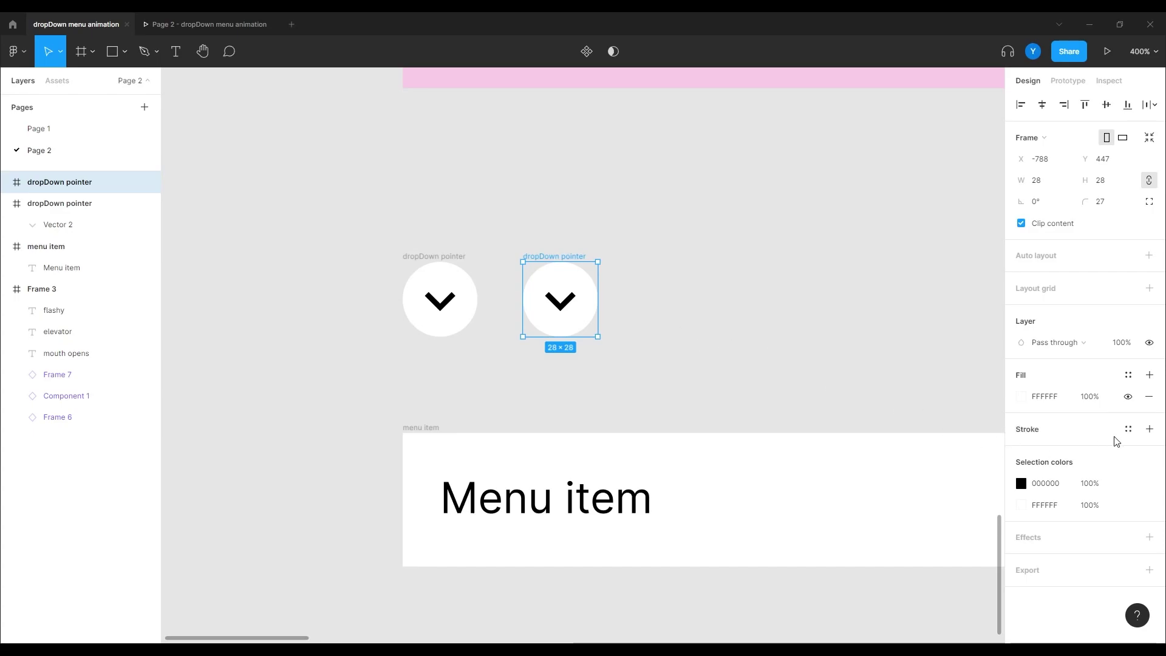
Change the copied pointer's fill to light grey ECECEC.
left_click(1021, 397)
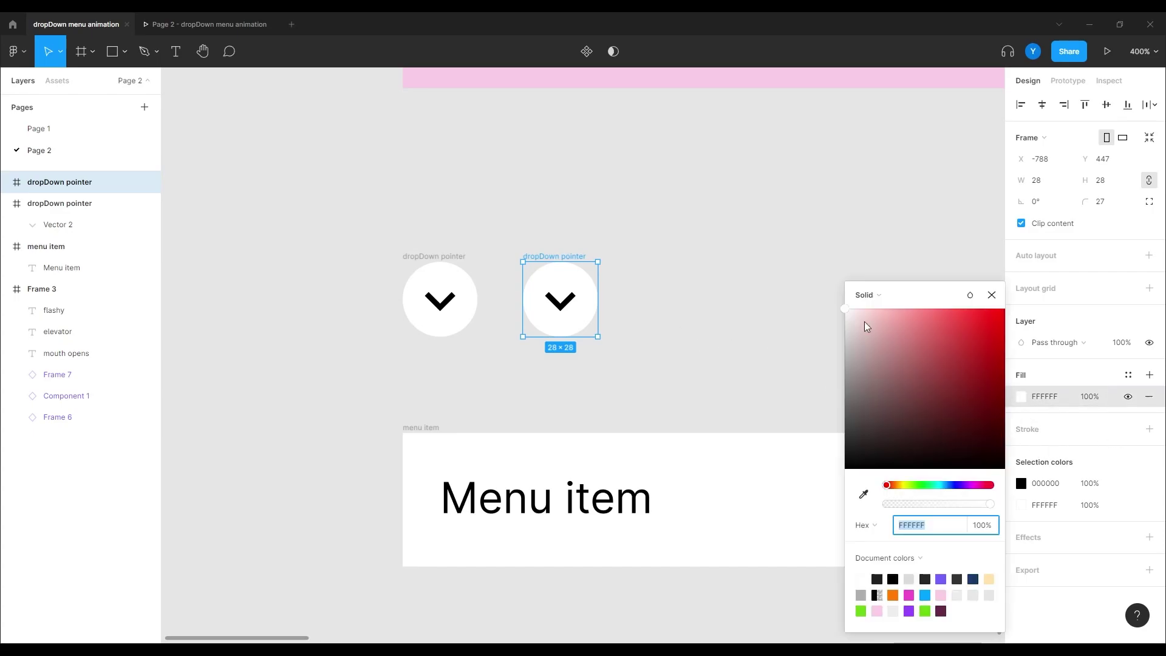
left_click_drag(849, 315, 832, 325)
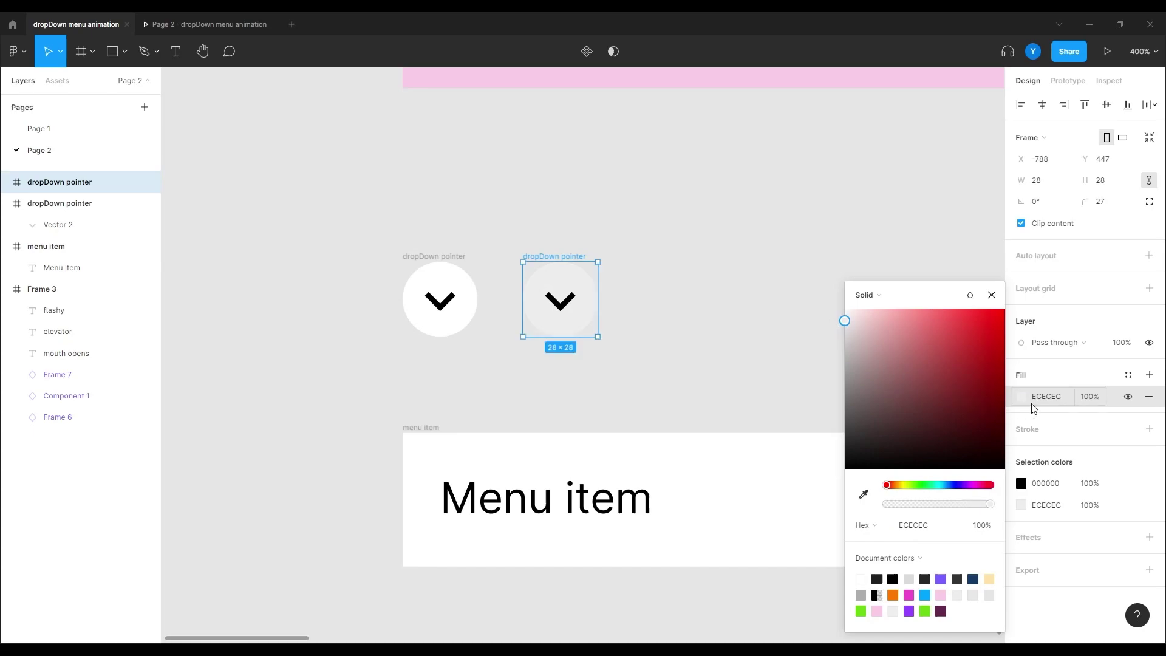
left_click(678, 326)
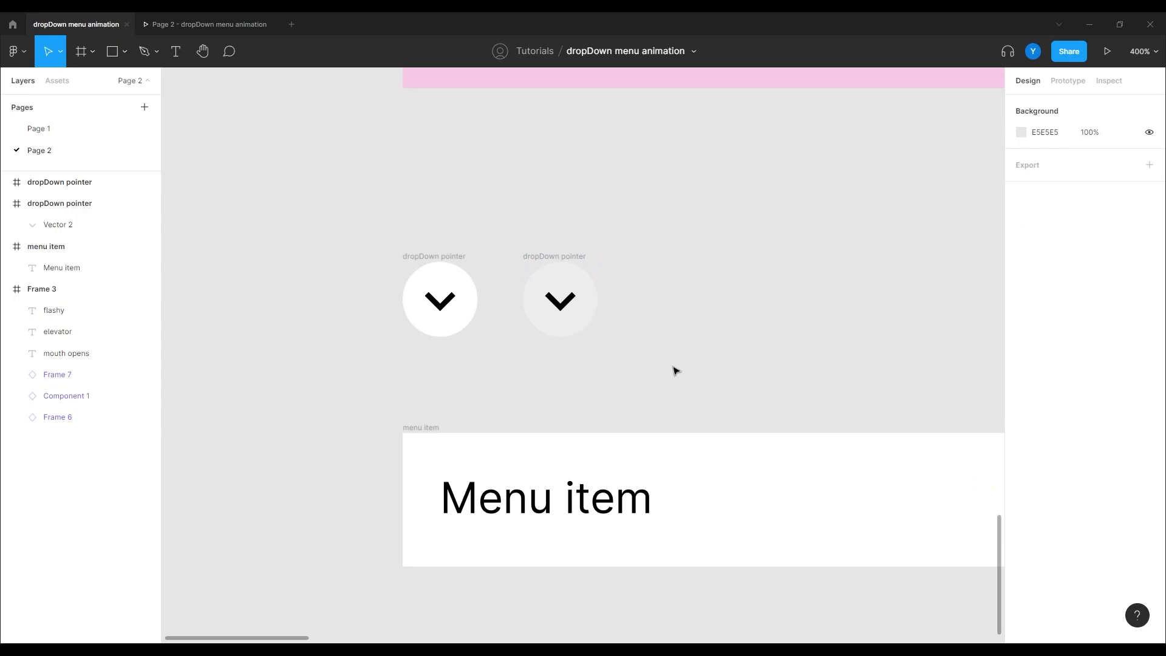
Duplicate both pointers to the right and flip the new copies' chevrons to point up.
left_click_drag(631, 221, 340, 383)
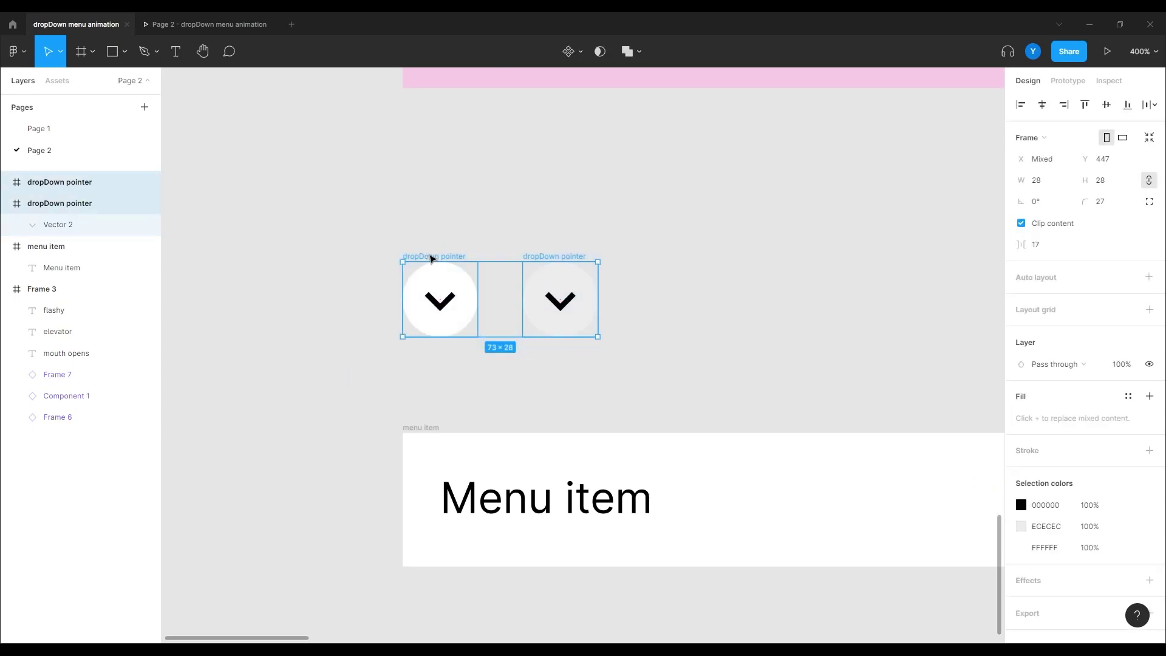
left_click_drag(430, 259, 662, 258, "alt")
left_click(685, 362)
left_click(675, 307)
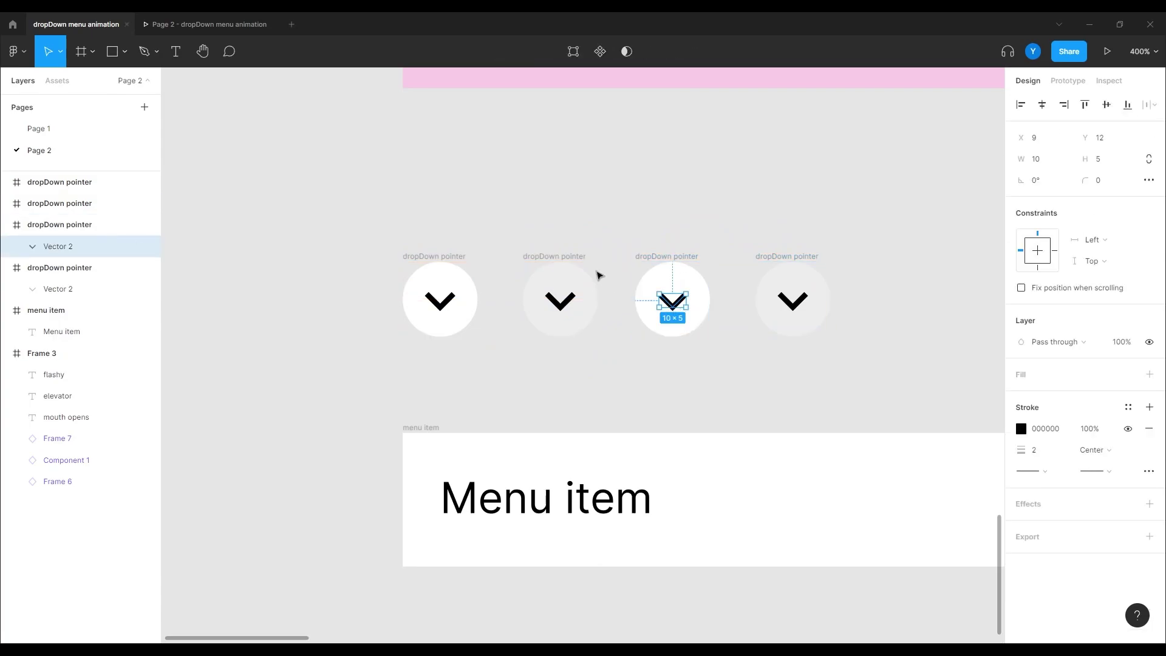
key("shift+v")
left_click(783, 297)
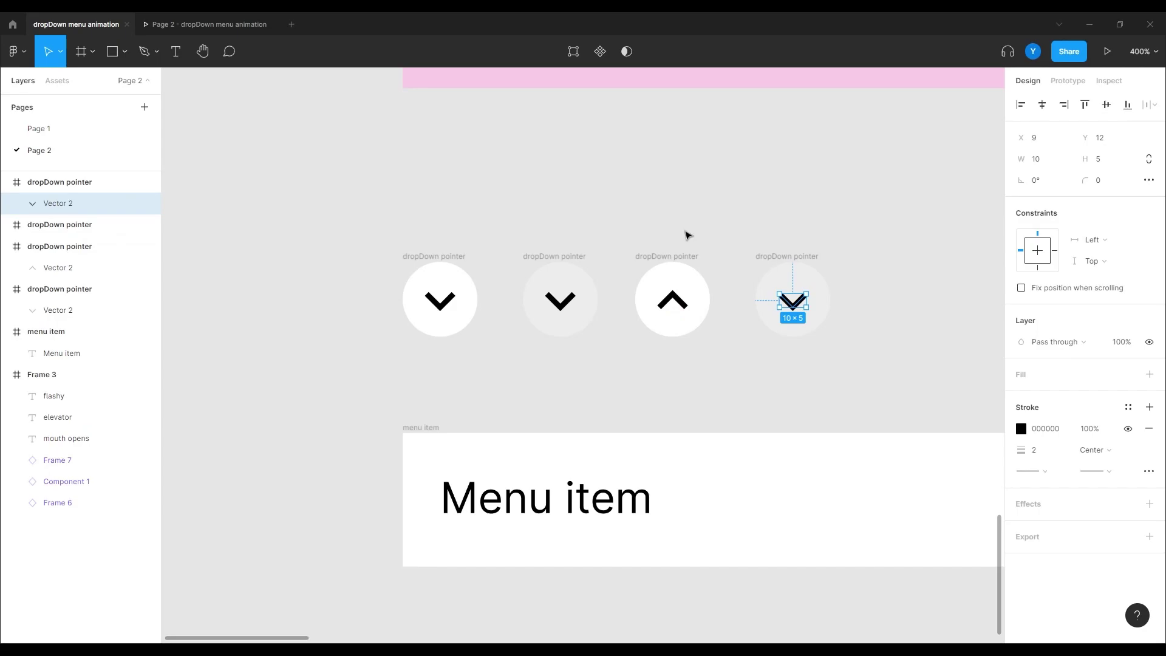
key("shift+v")
left_click(653, 210)
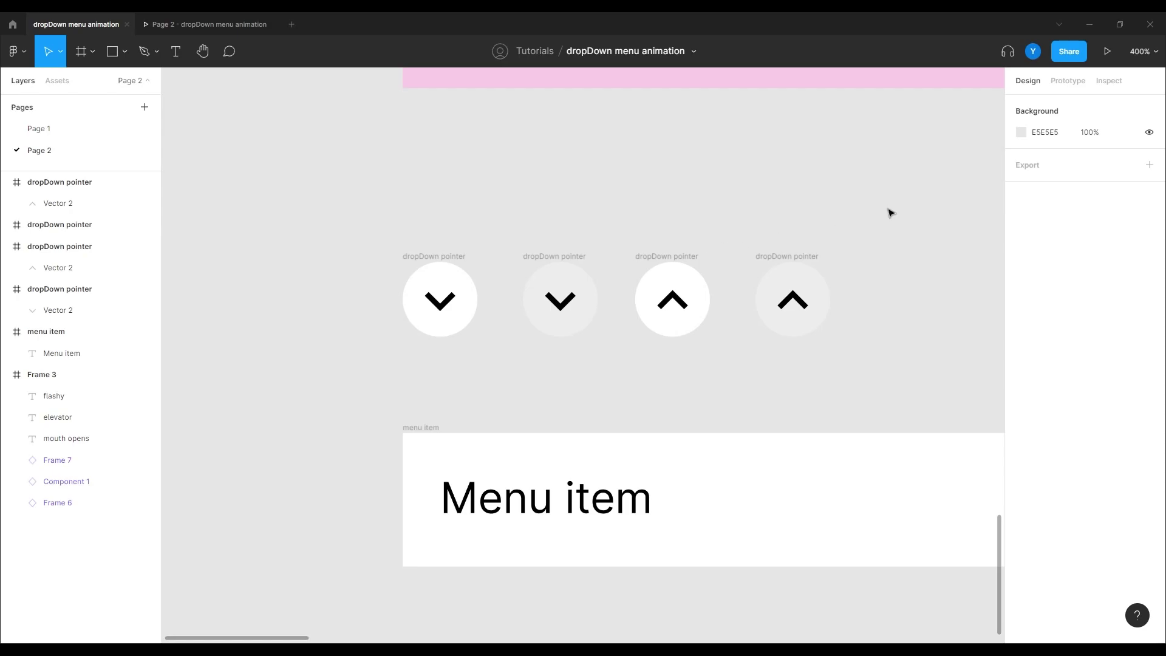
left_click_drag(899, 214, 358, 377)
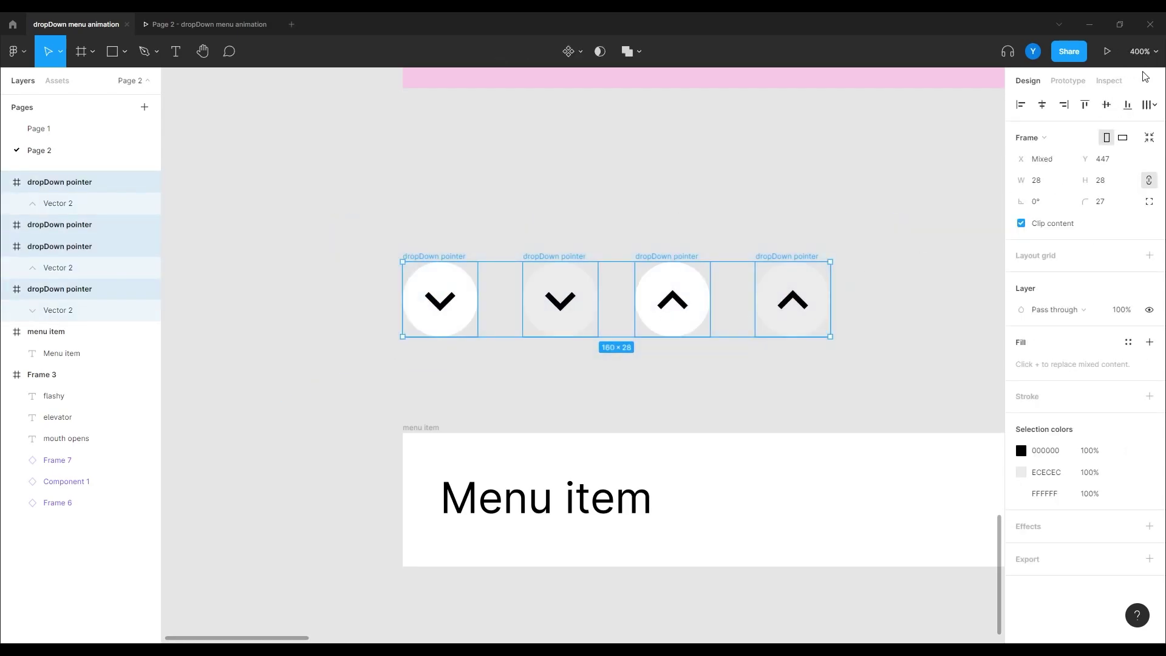
Distribute the four pointers evenly and combine them into a component set.
left_click(1154, 105)
left_click(1077, 170)
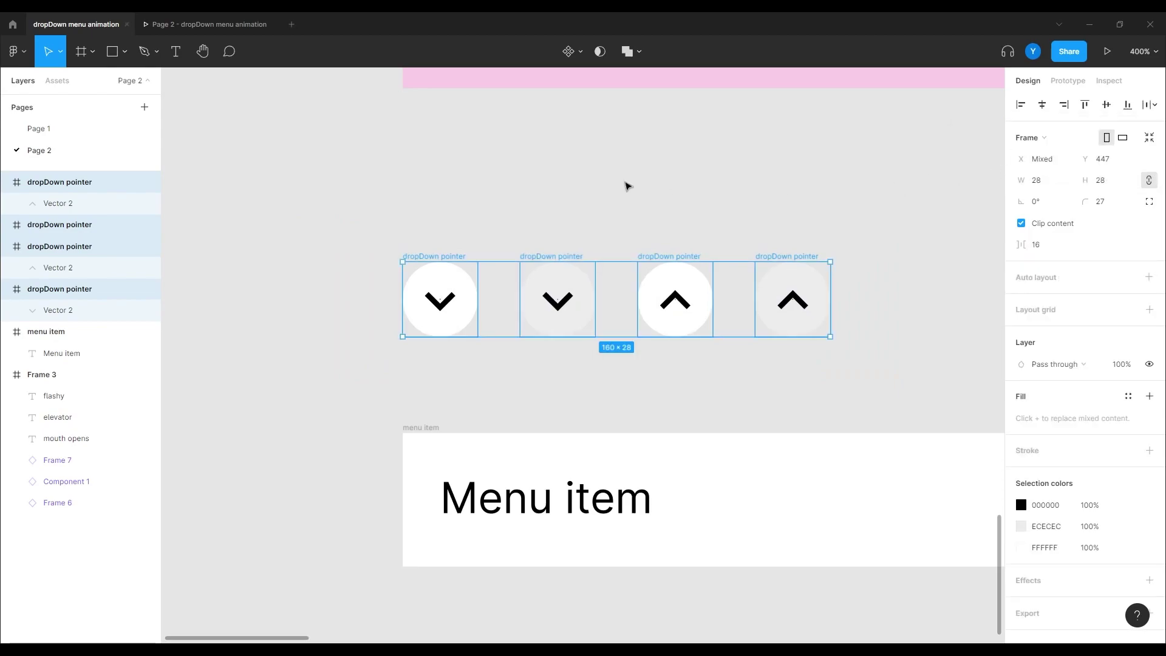
left_click(570, 51)
left_click(584, 114)
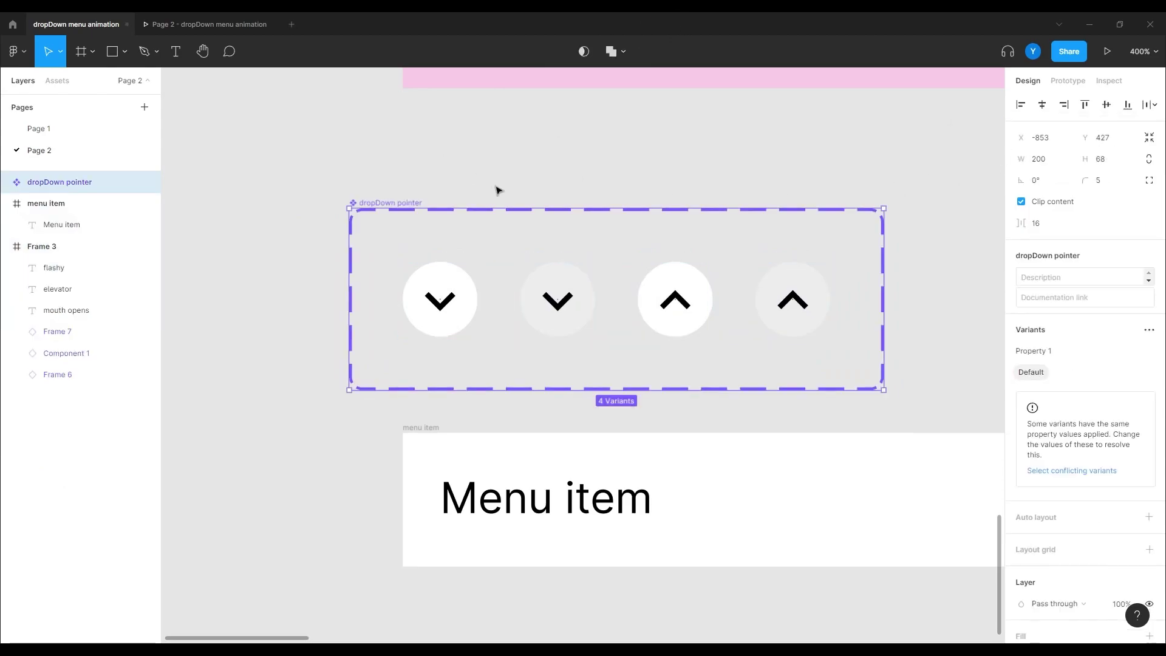
Check each variant's Property 1 value, then select the dropDown pointer component set.
left_click(425, 312)
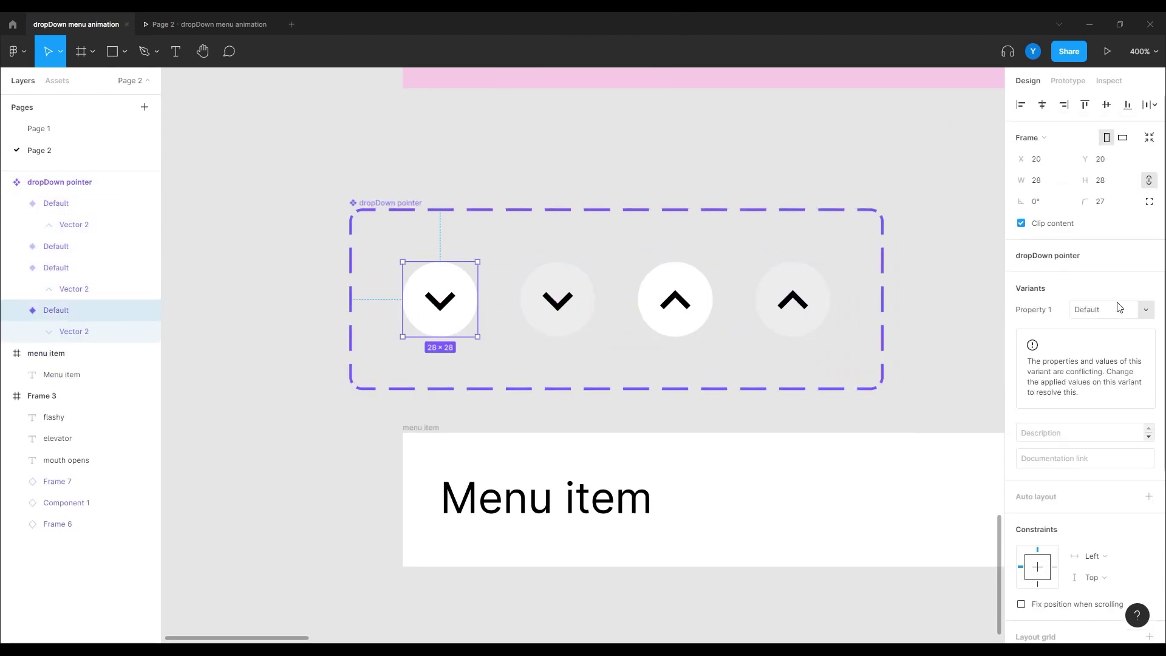
left_click(432, 240)
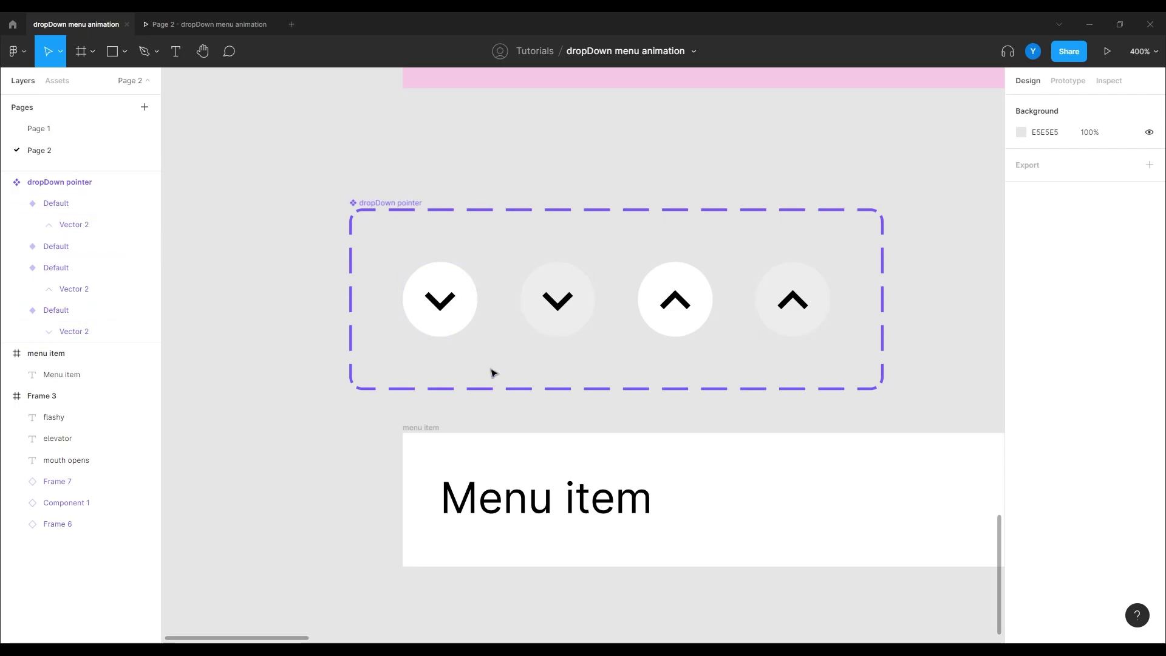
left_click(466, 330)
left_click(1099, 315)
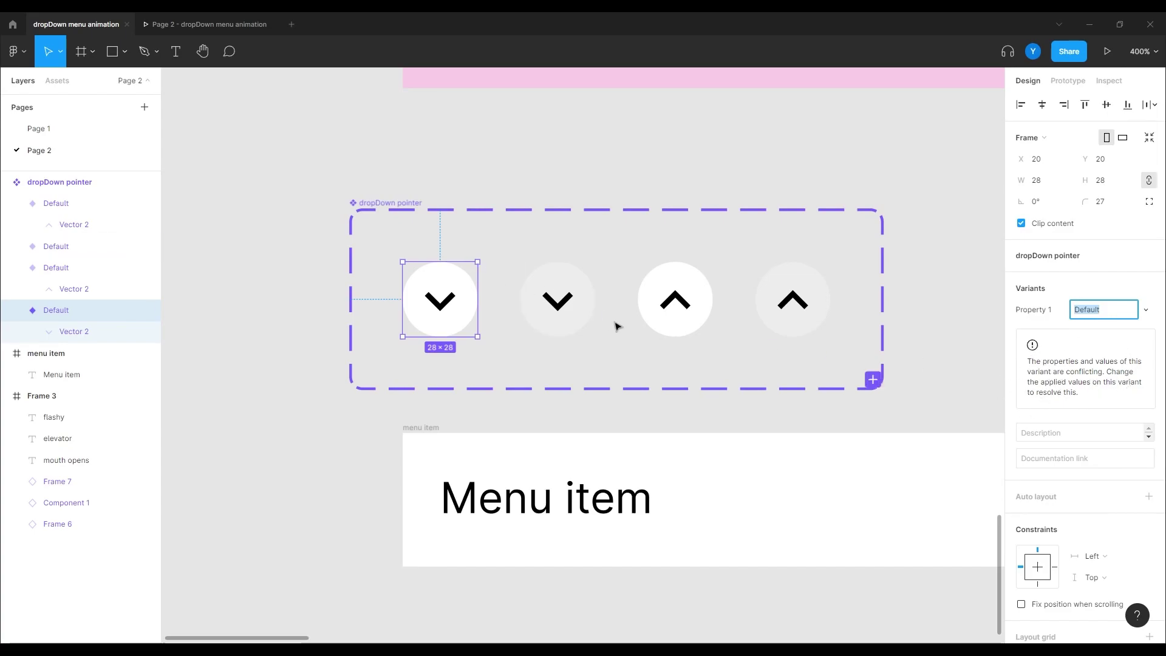
left_click(577, 321)
left_click(680, 315)
left_click(790, 306)
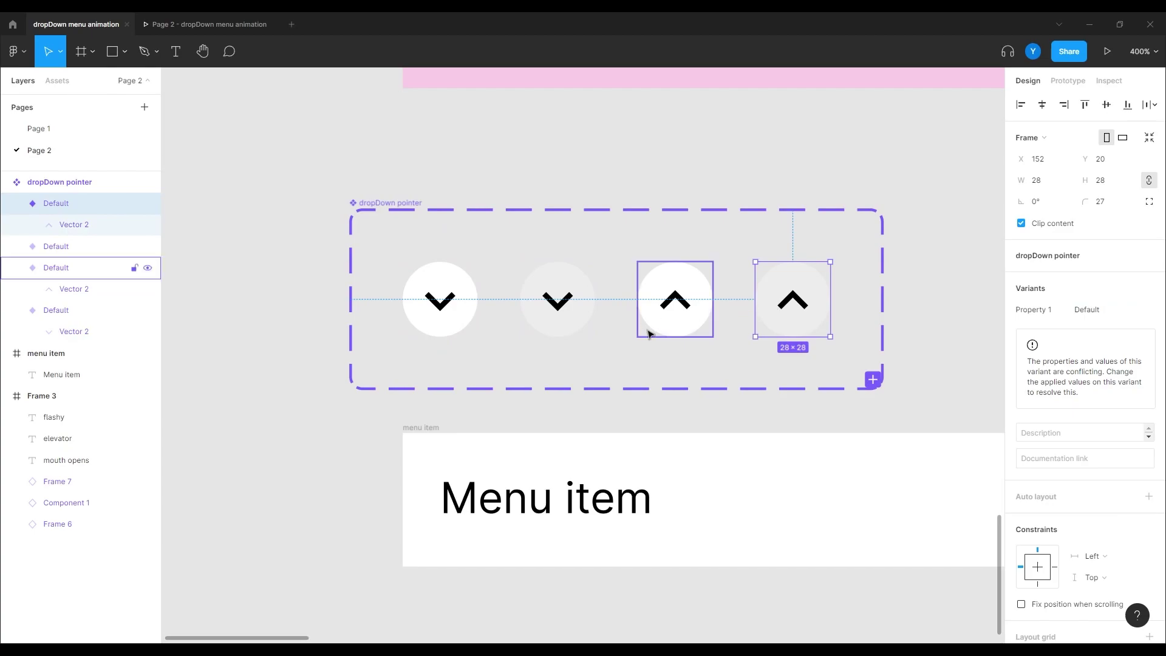
left_click(457, 326)
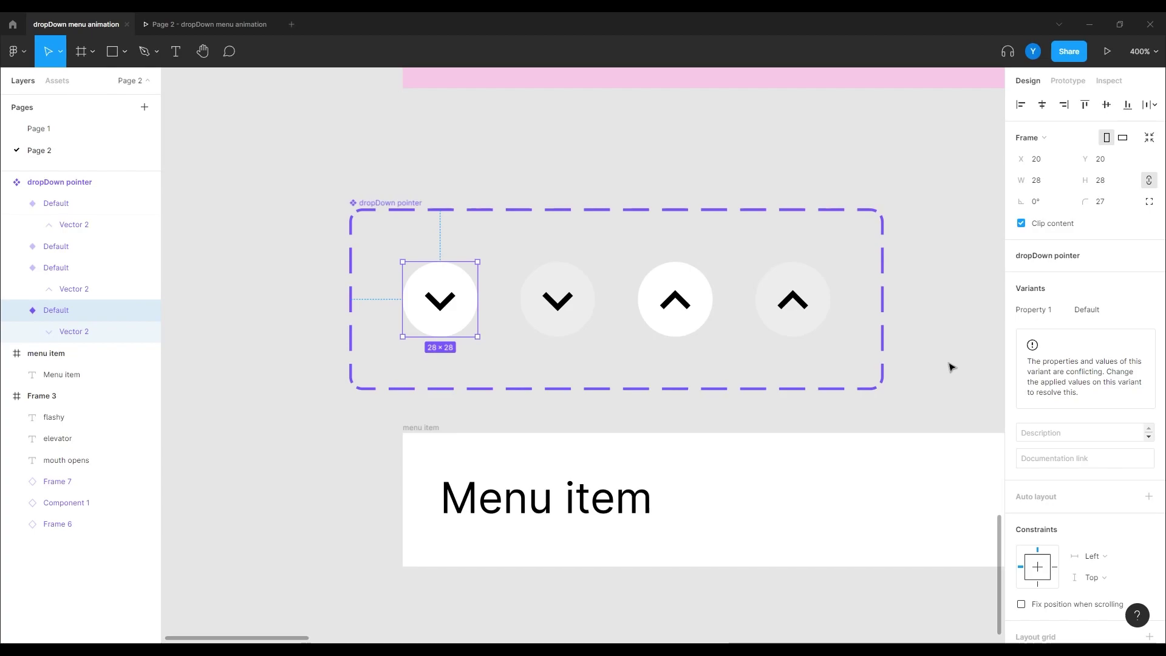
left_click(353, 213)
Rename the variant property Property 1 to 'pointing'.
left_click(1031, 351)
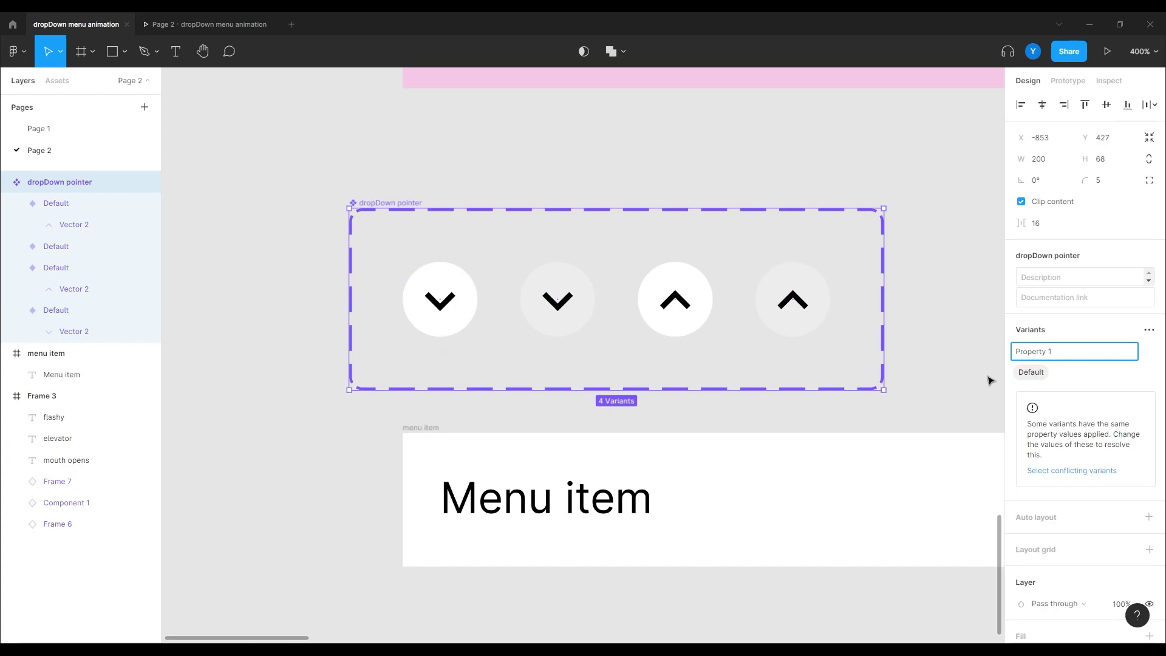
triple_click(1062, 354)
type("pointing")
key("Return")
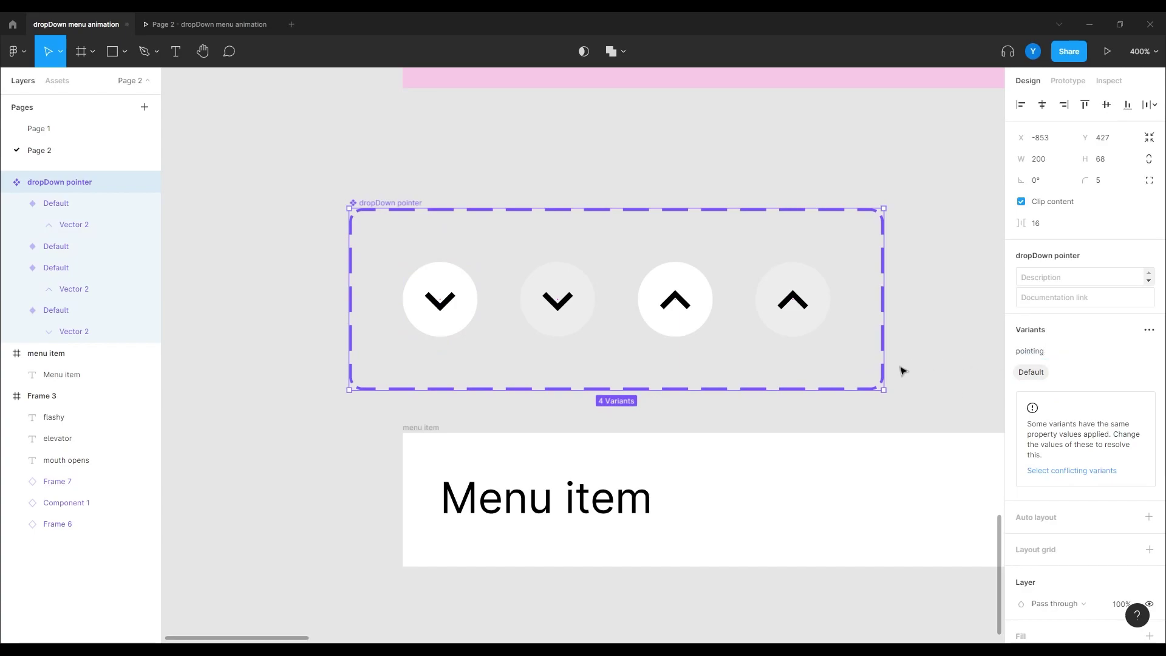
Add a second variant property named 'hover'.
left_click(1148, 330)
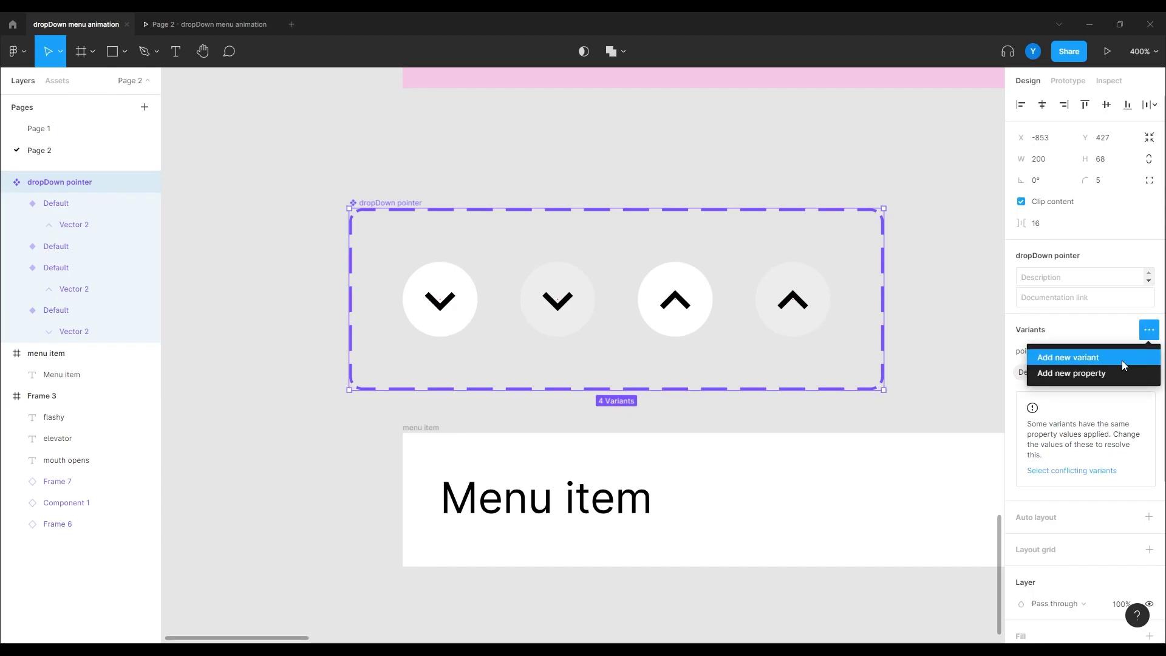
left_click(1093, 373)
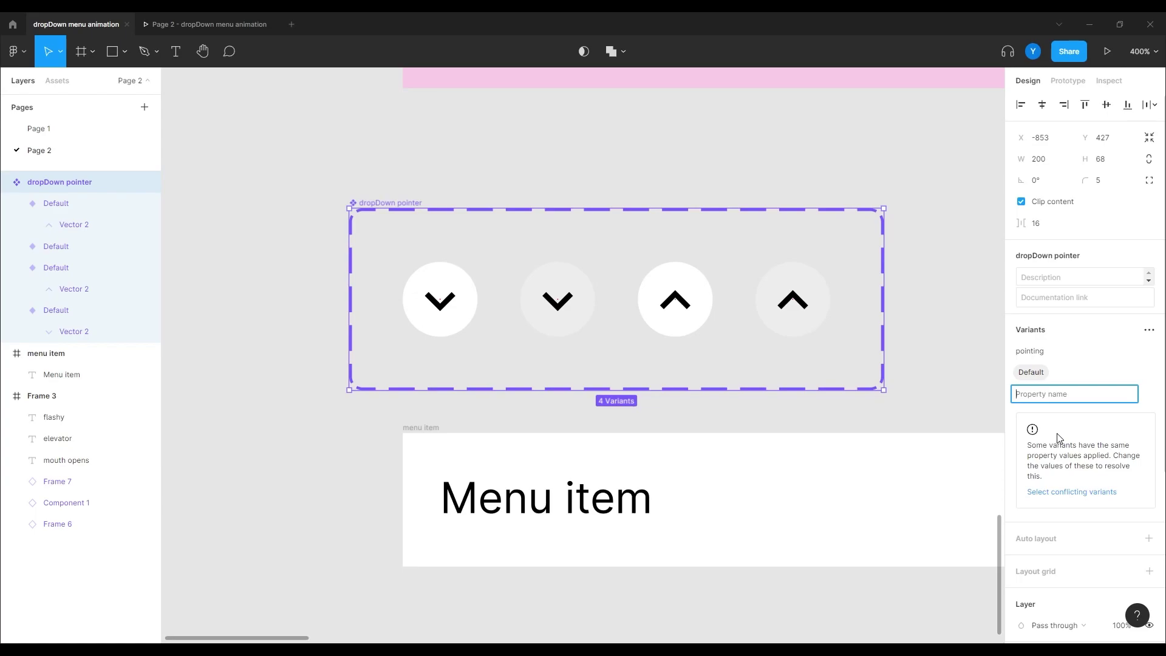
type("hover")
key("Return")
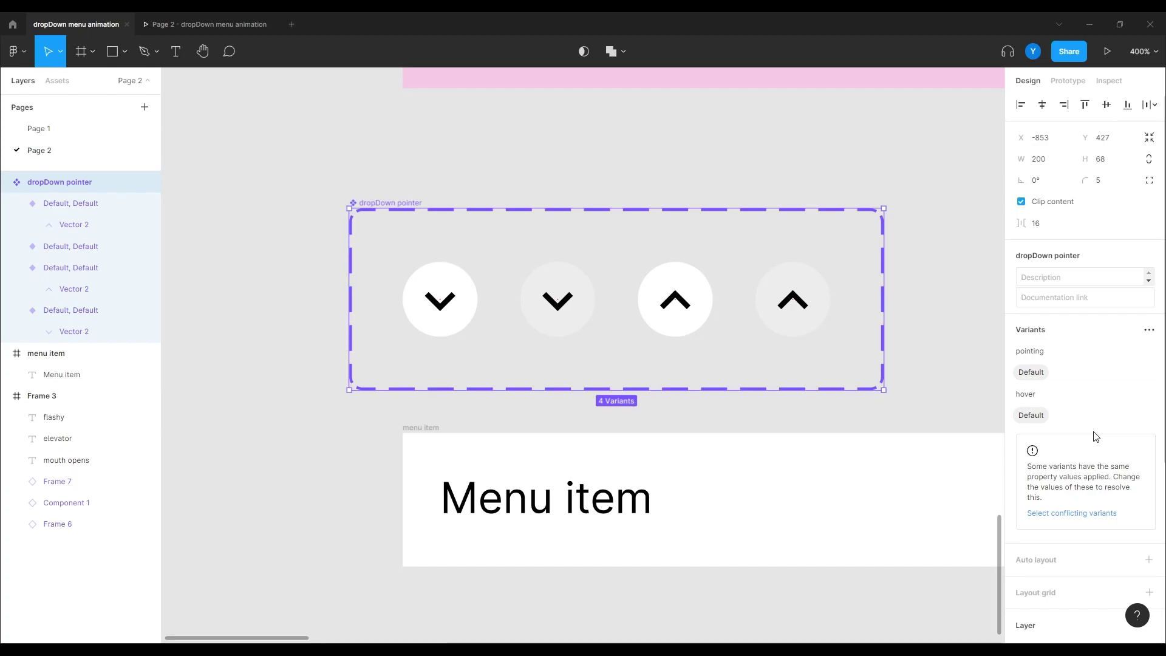
Set the white down arrow to pointing down / hover no and the grey down arrow to down / yes.
left_click(1030, 351)
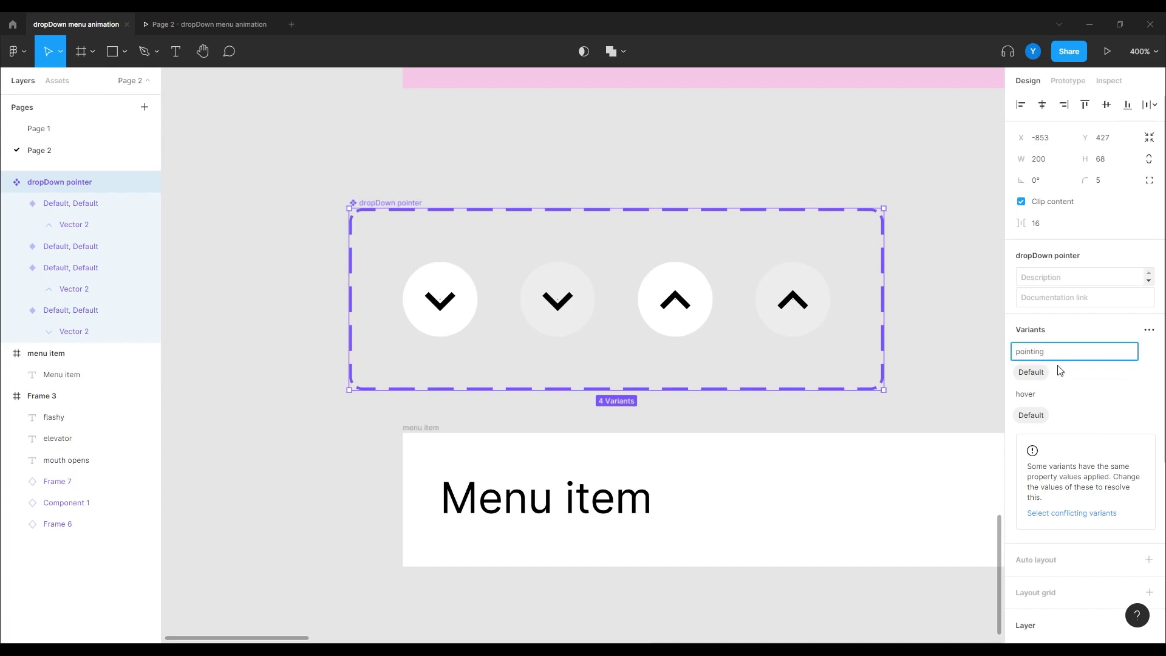
left_click(441, 304)
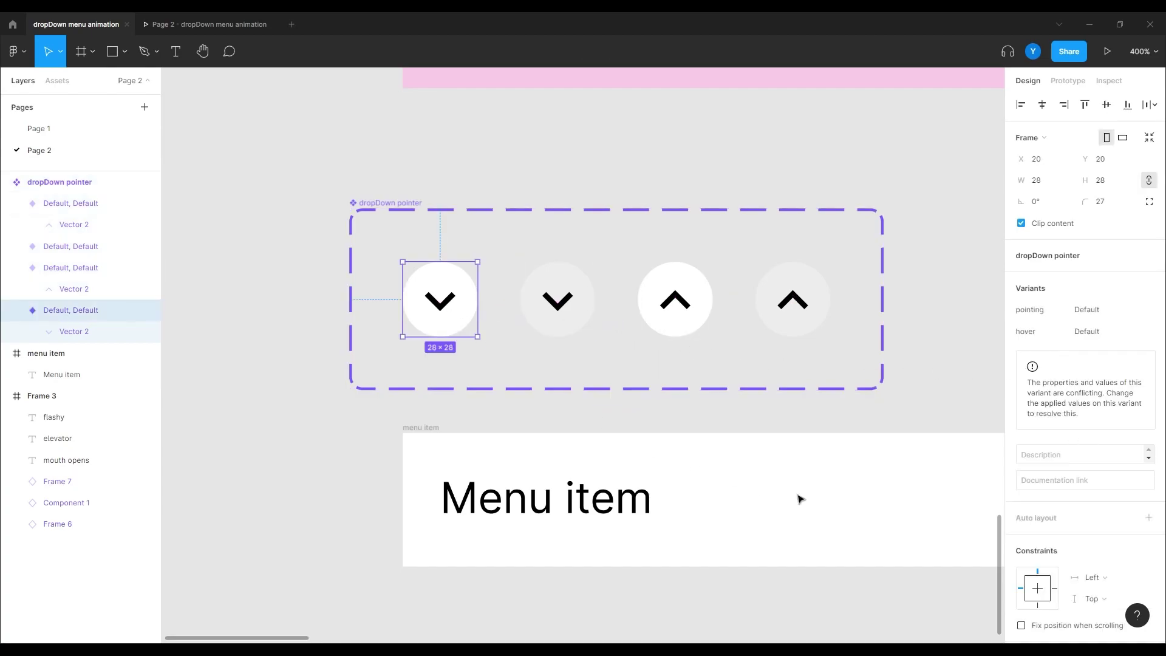
left_click(1089, 310)
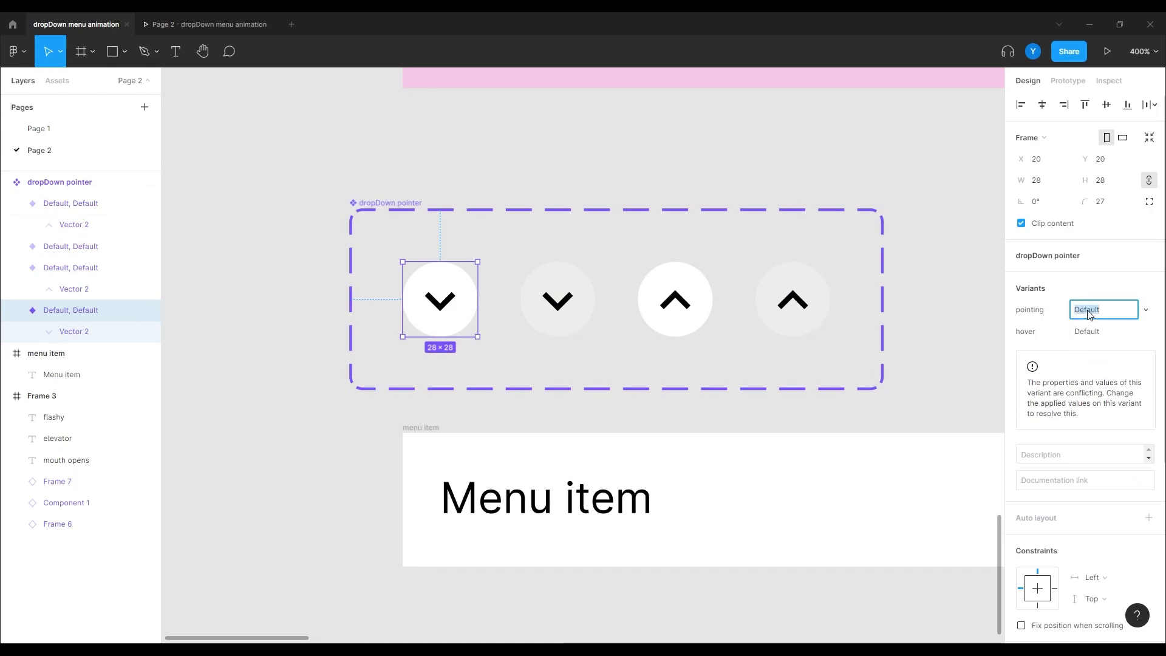
type("down")
key("Return")
left_click(1087, 332)
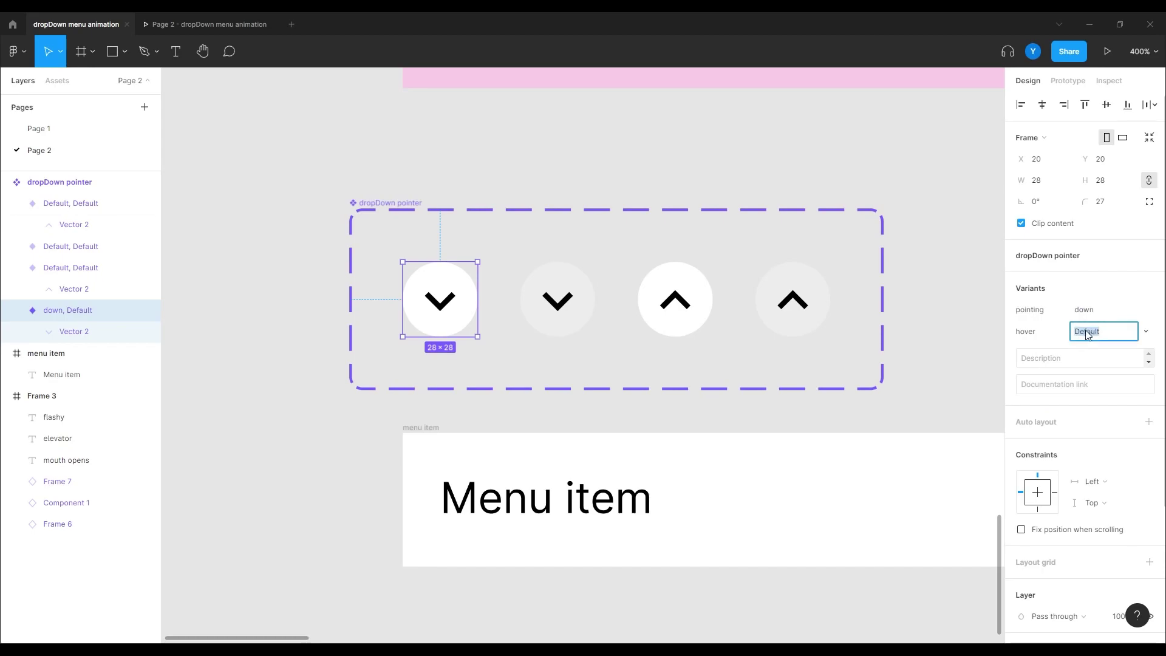
type("no")
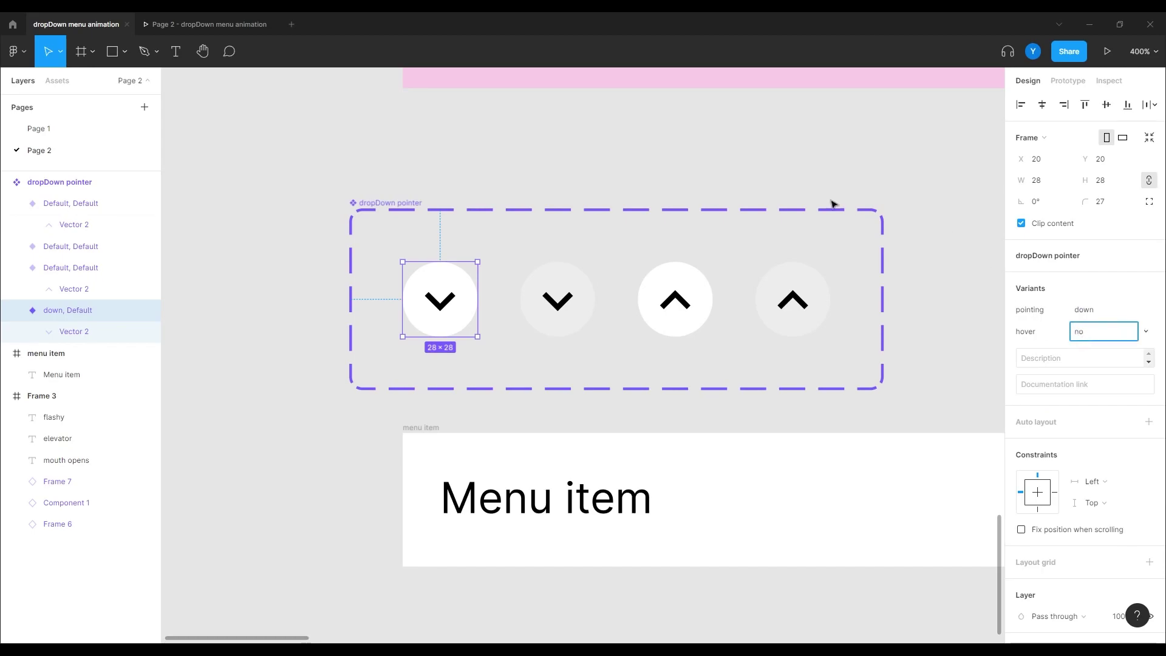
left_click(554, 315)
left_click(1078, 311)
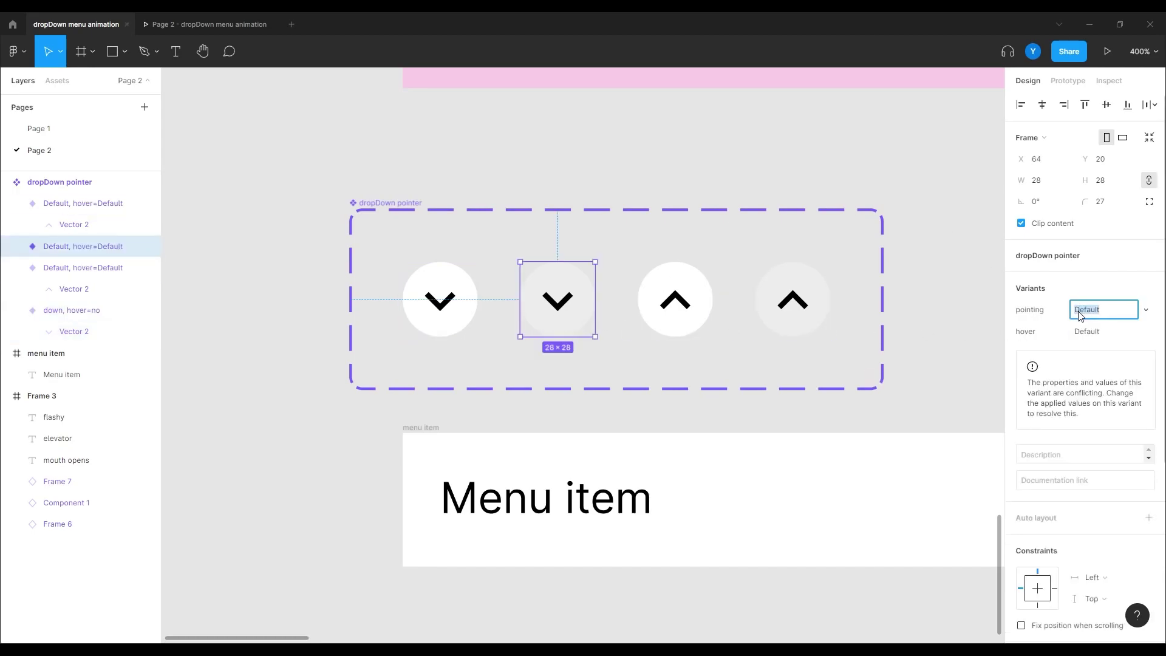
type("down")
left_click(1080, 332)
type("yes")
key("Return")
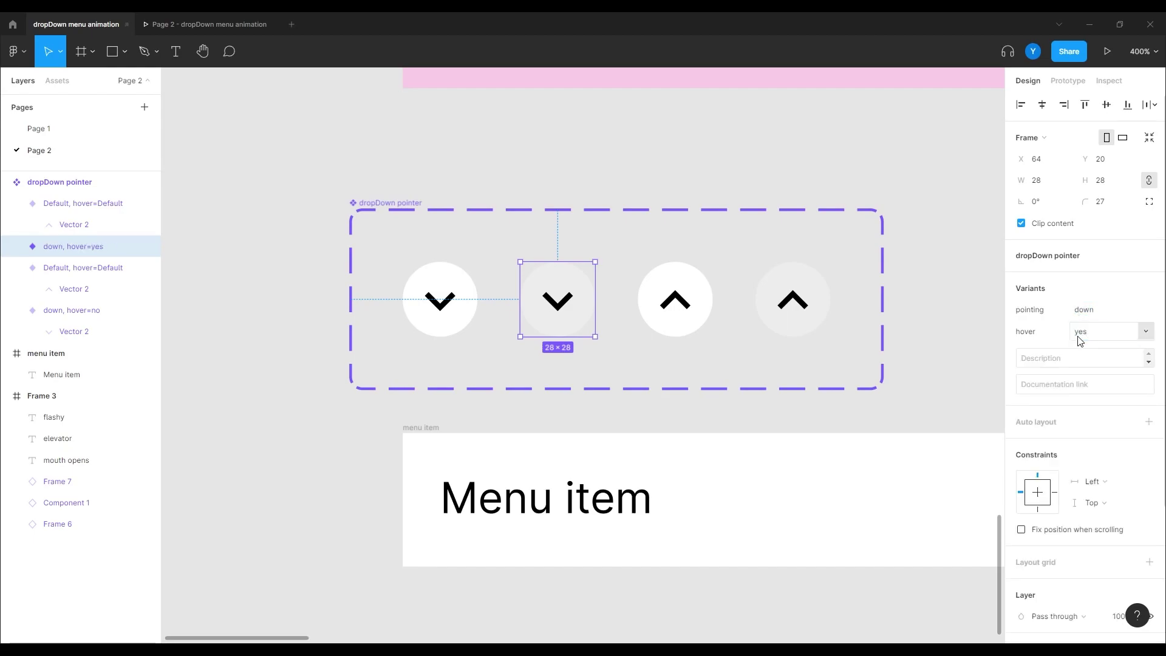
Set the white up arrow to pointing up / hover no and the grey up arrow to up / yes.
left_click(439, 320)
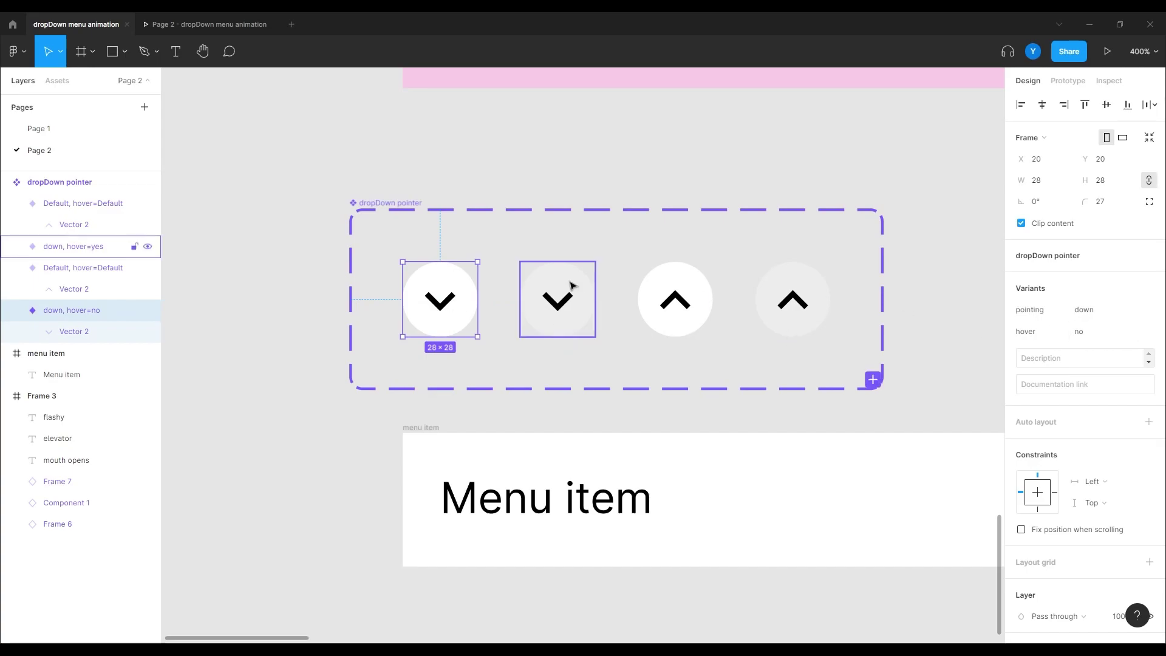
left_click(676, 299)
left_click(1100, 311)
type("up")
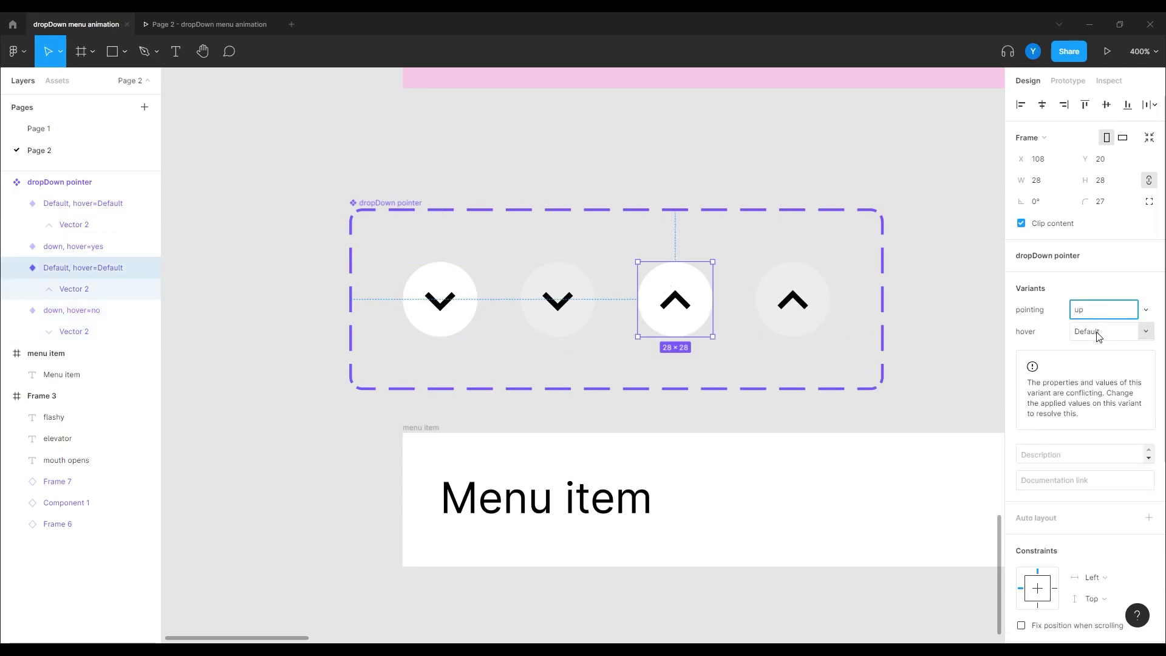
left_click(1099, 332)
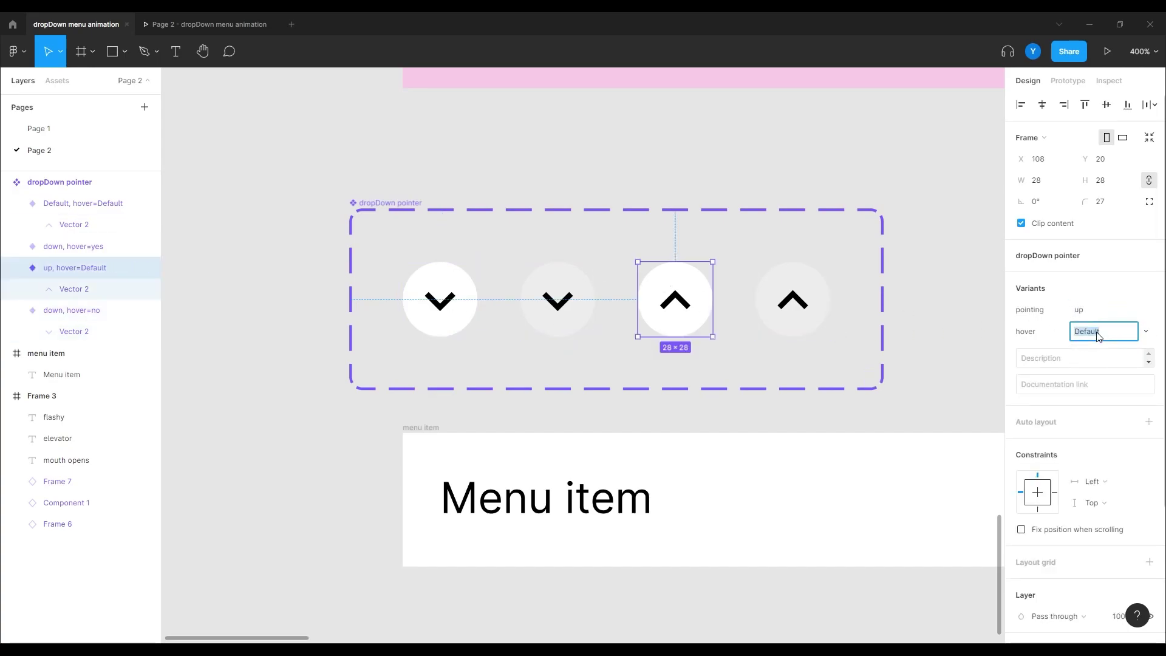
type("no")
left_click(794, 301)
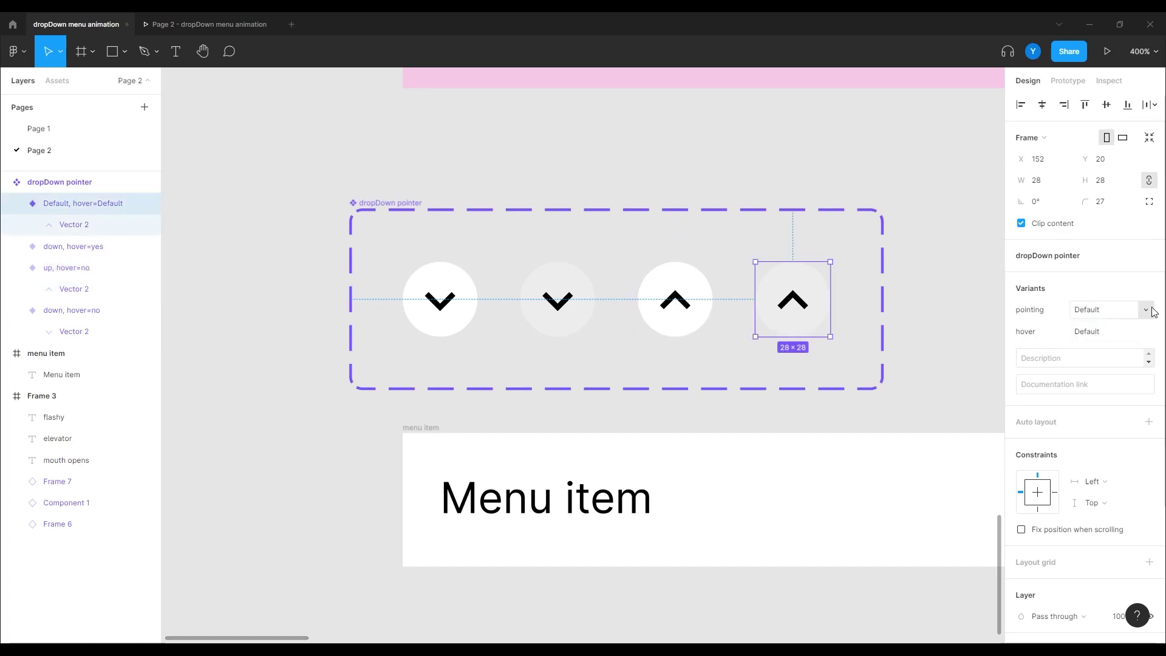
left_click(1101, 311)
type("up")
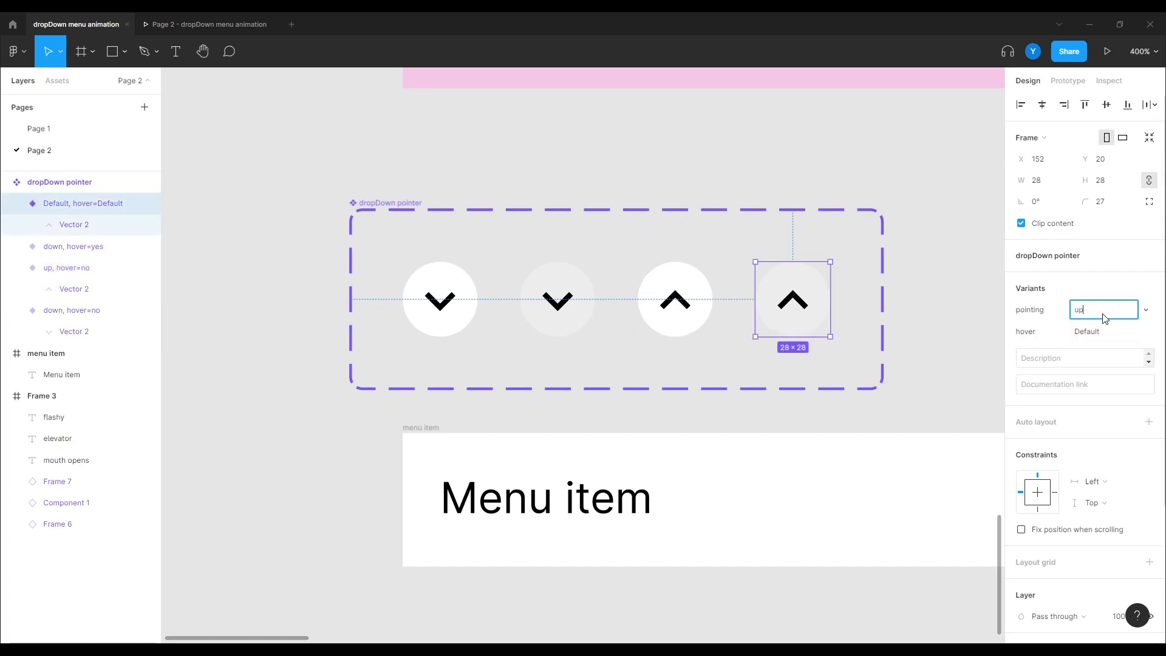
left_click(1097, 332)
type("yes")
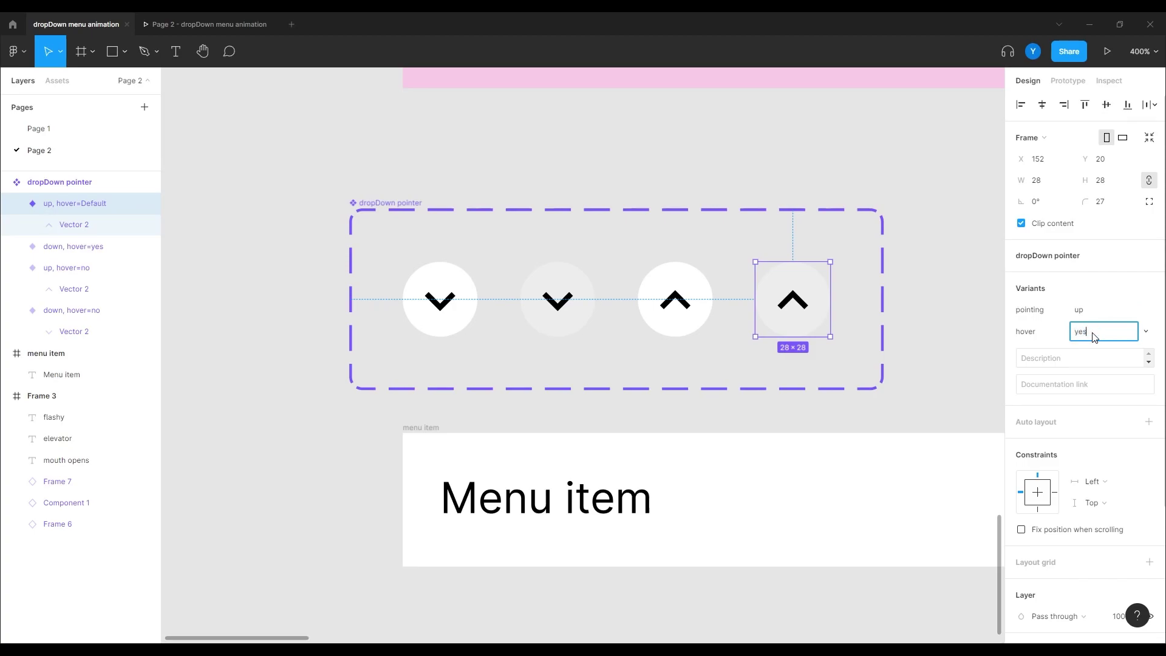
key("Return")
Place a down, hover-no pointer instance at the right of the menu item, keeping pointing down.
scroll(516, 437, "down", 2)
scroll(516, 437, "right", 4)
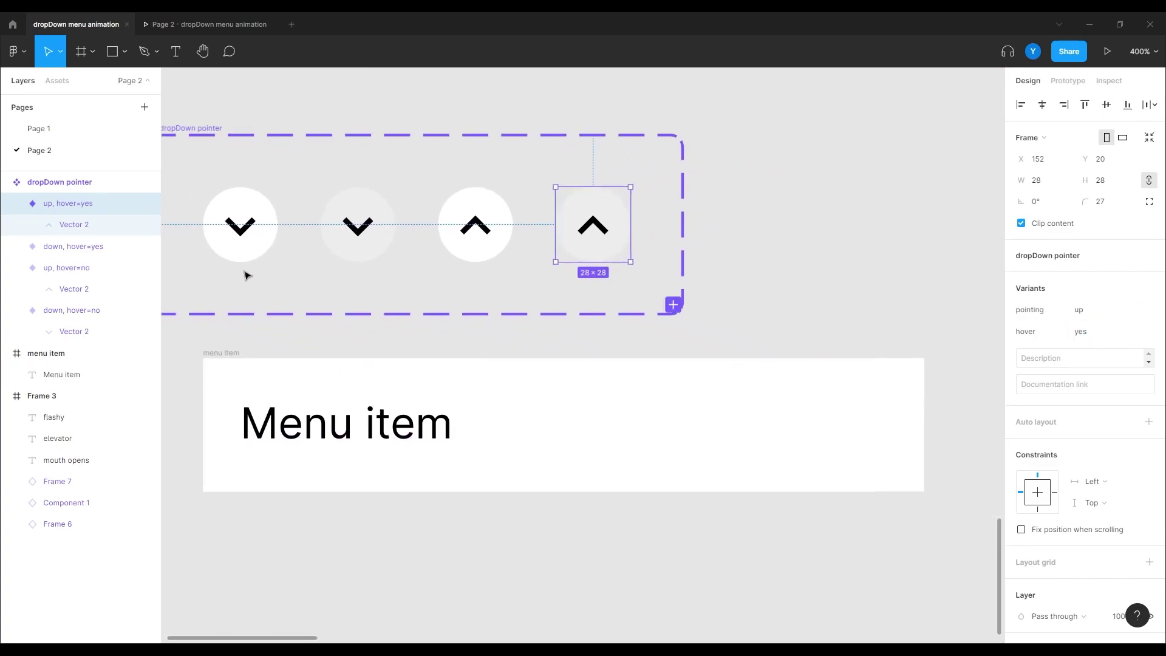
left_click(236, 243)
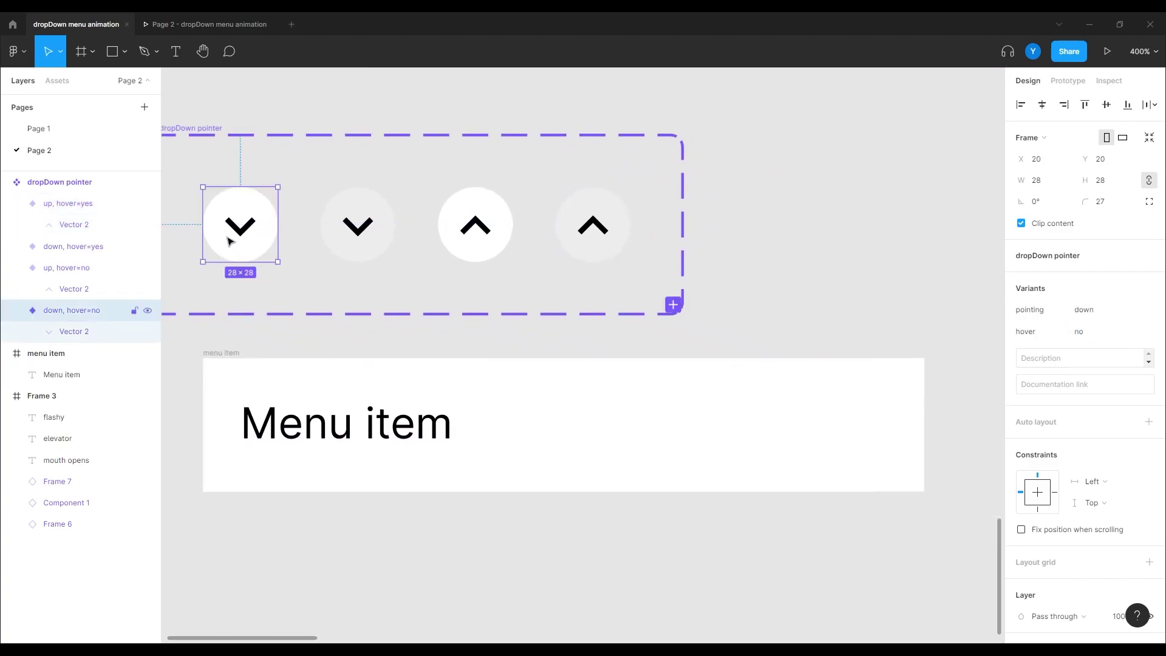
left_click_drag(231, 242, 852, 444)
left_click(840, 511)
left_click(856, 438)
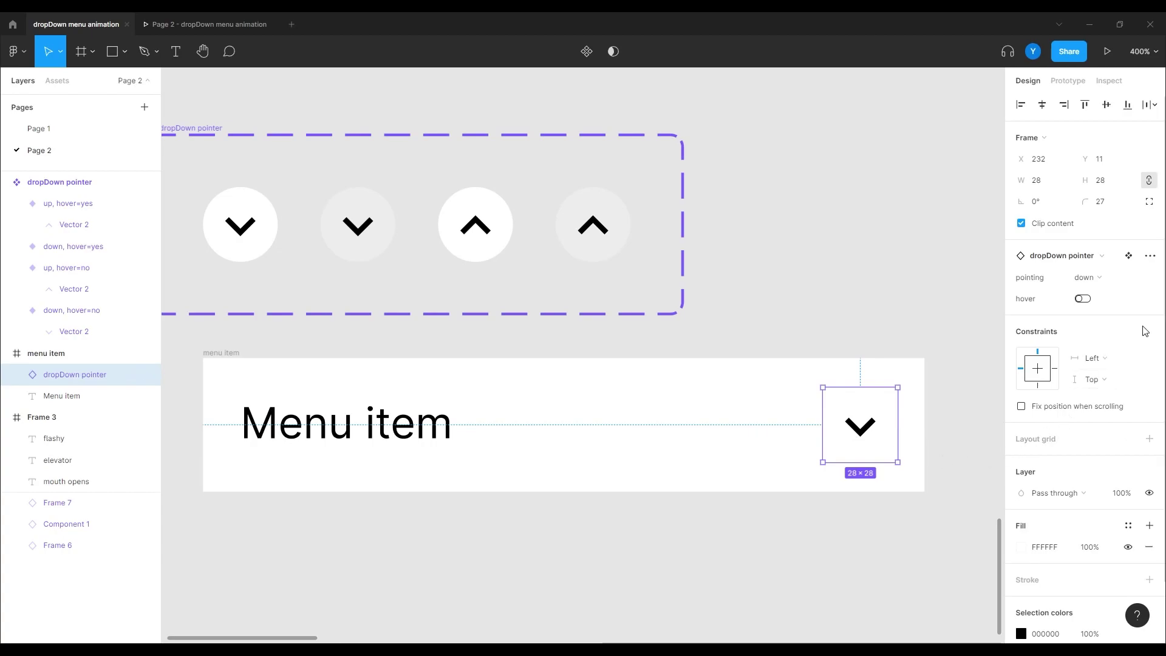
left_click(1092, 284)
left_click(1091, 285)
left_click(1083, 298)
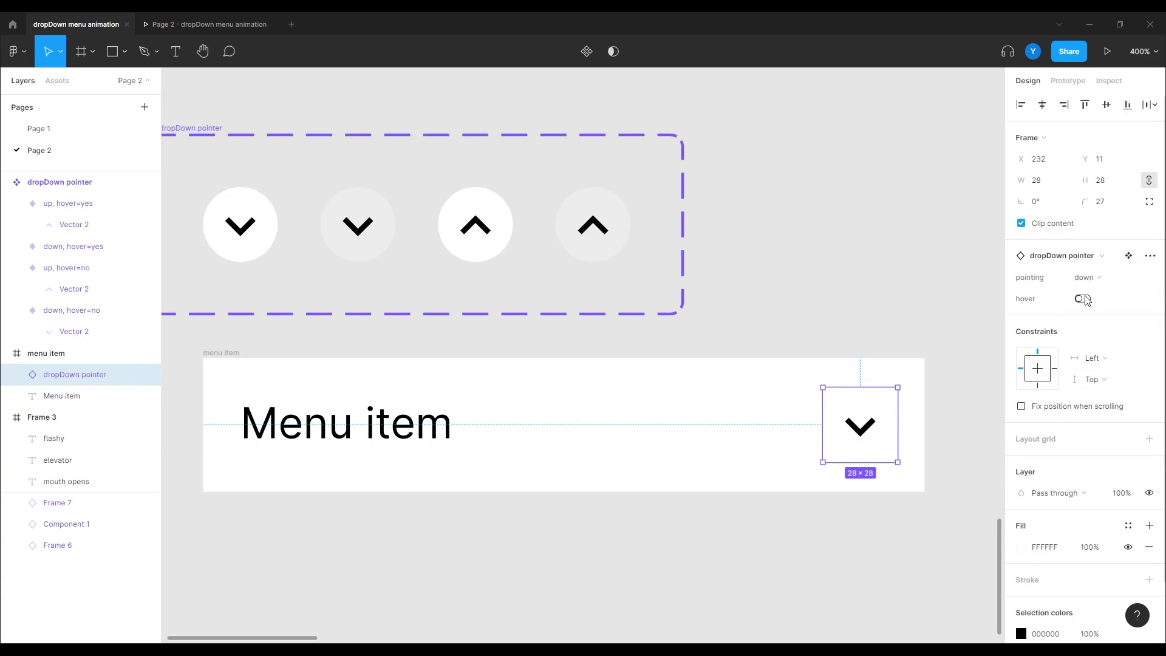
left_click(1082, 298)
left_click(913, 252)
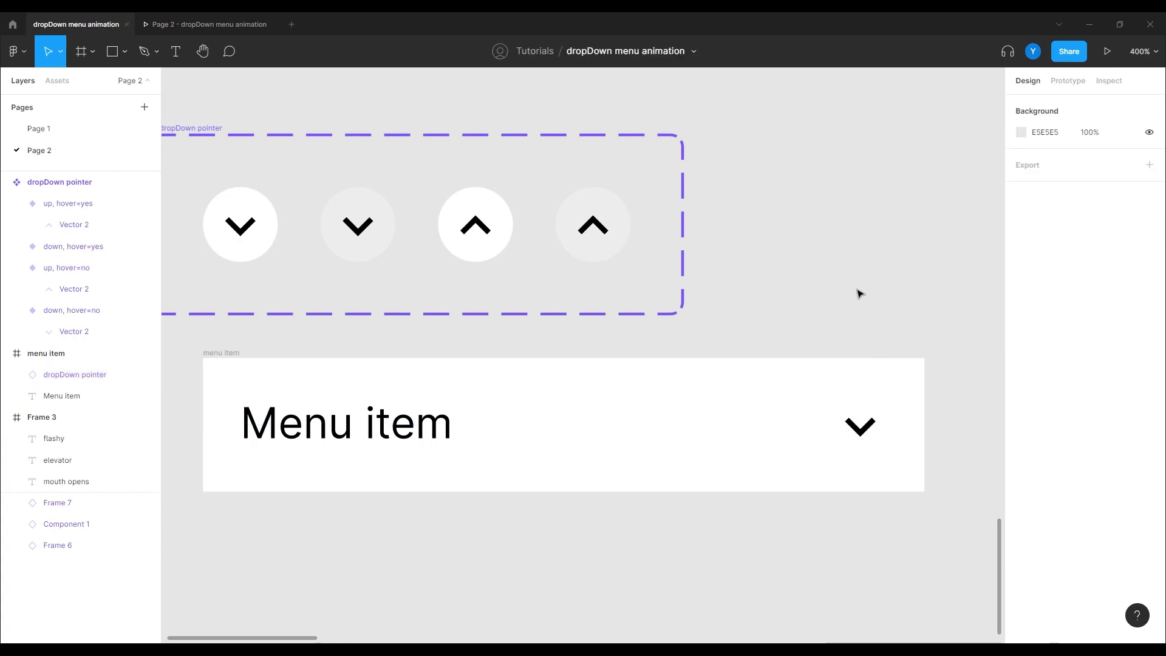
Move the menu item frame below the pointer set and duplicate it directly underneath.
scroll(668, 393, "down", 5)
scroll(684, 289, "up", 2)
scroll(603, 377, "down", 3)
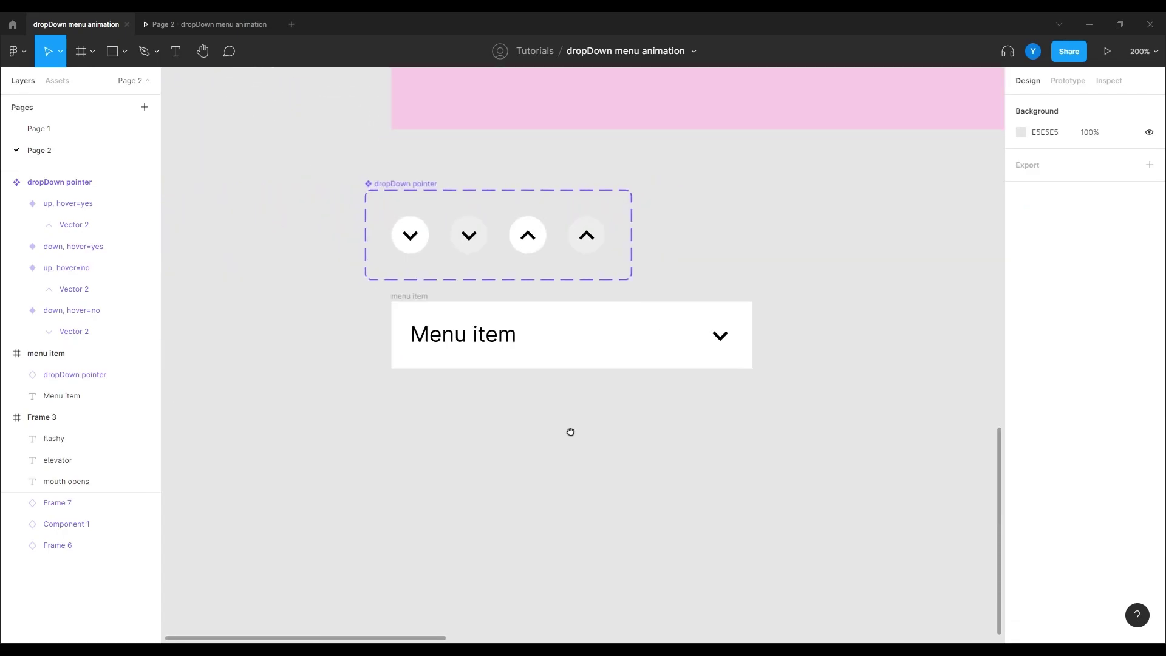
scroll(571, 432, "left", 3)
left_click_drag(494, 263, 466, 295)
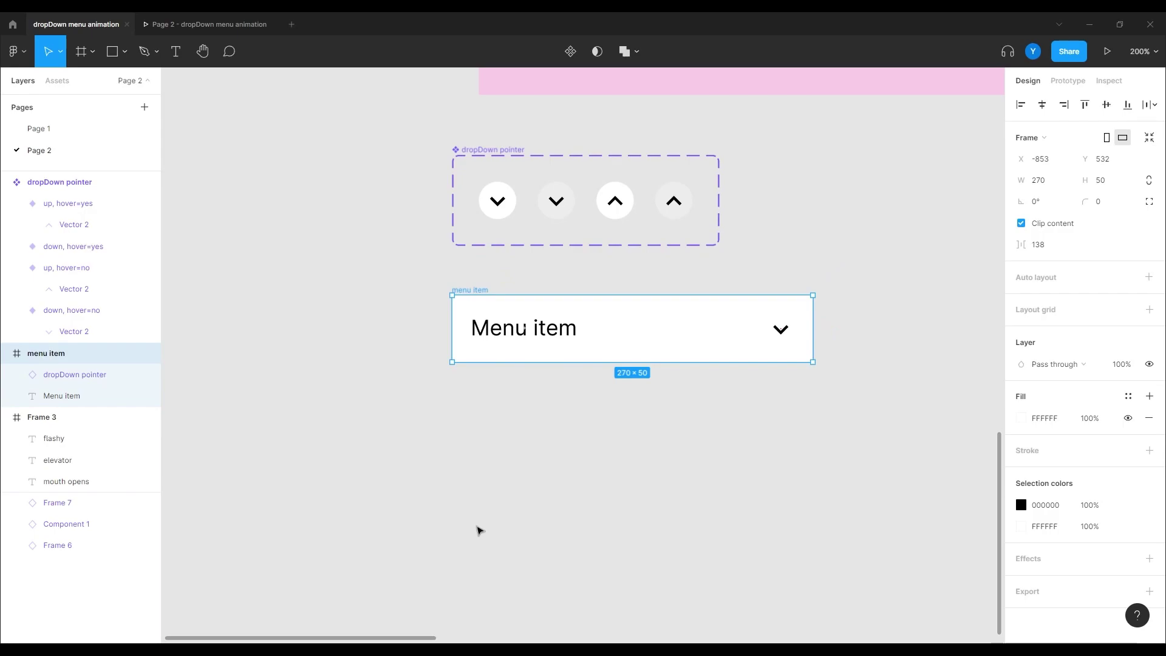
left_click_drag(567, 492, 407, 421)
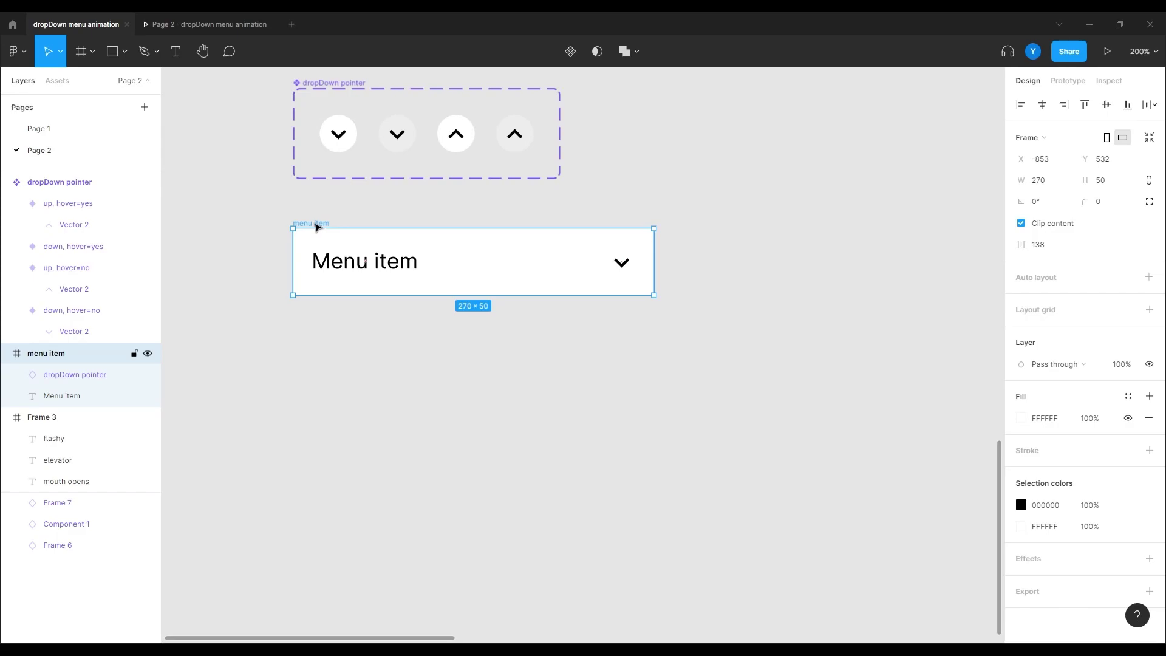
left_click_drag(316, 226, 316, 294)
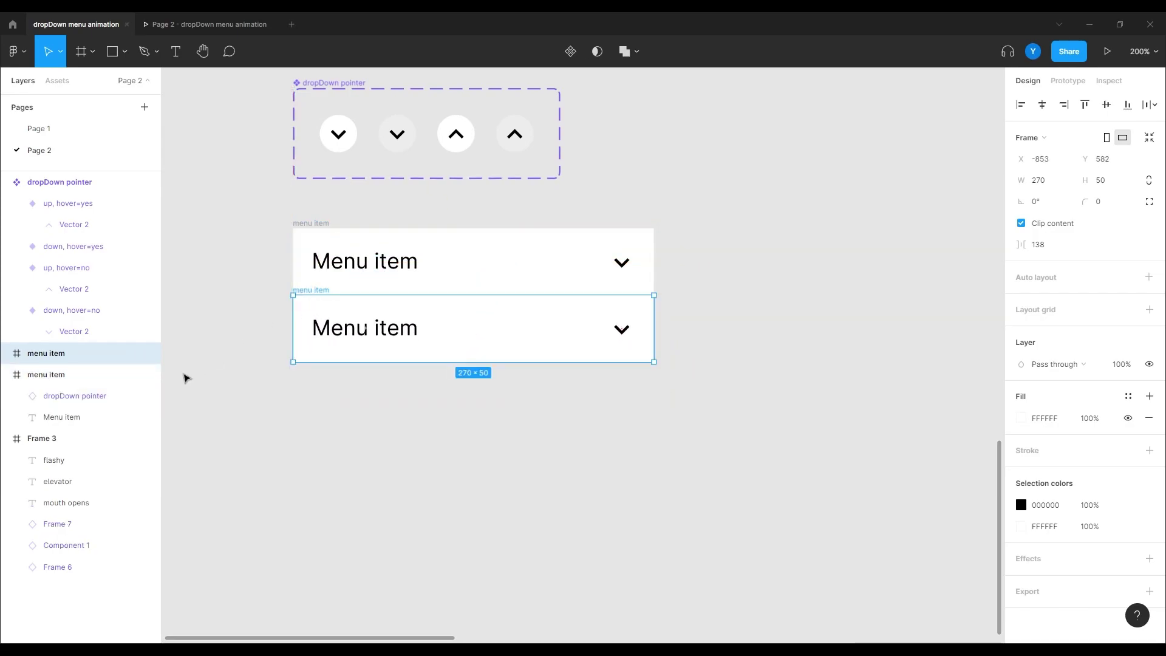
Stack six menu items and turn them into one component.
key("ctrl+d")
key("ctrl+d")
key("ctrl+d")
key("ctrl+d")
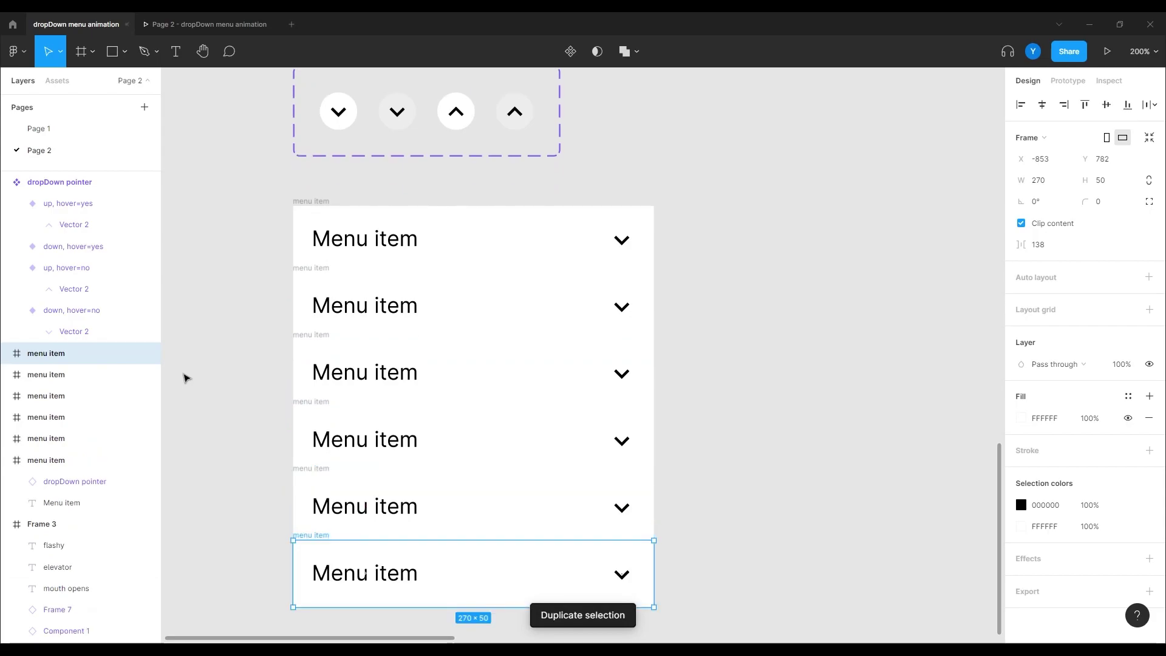
left_click(222, 425)
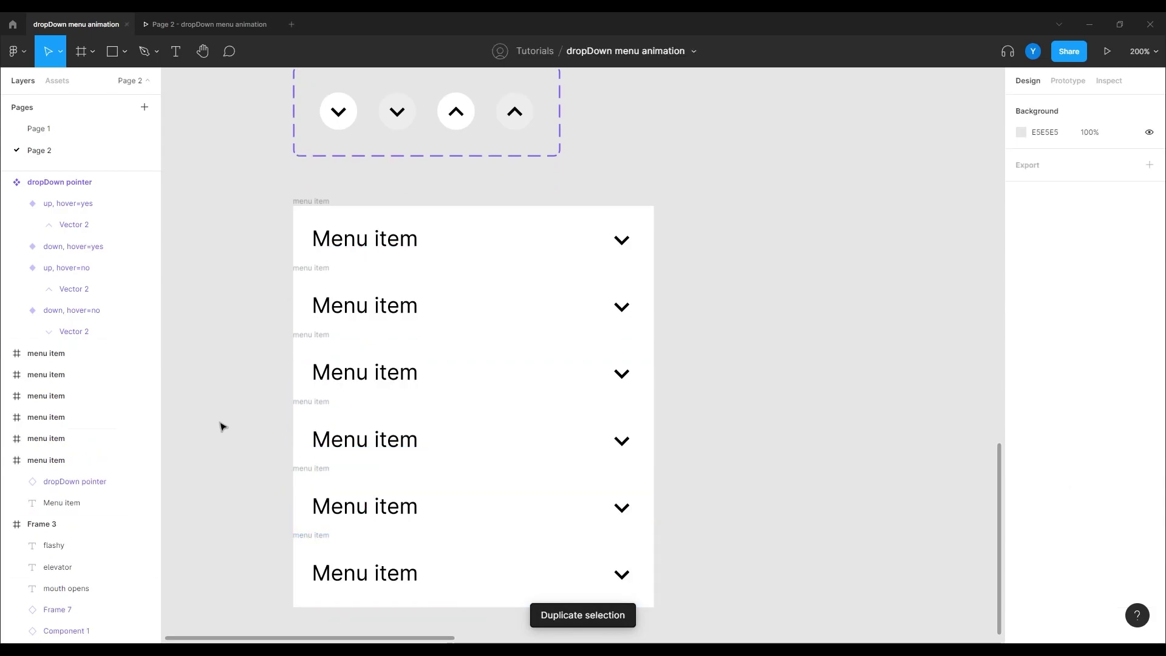
key("shift+0")
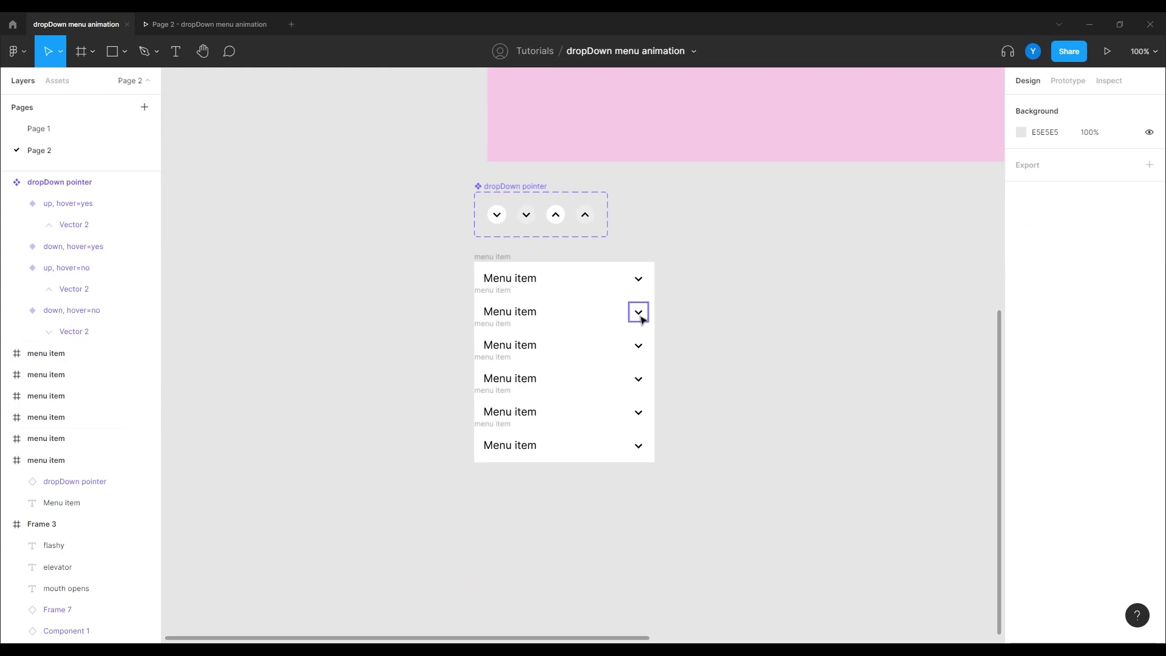
left_click_drag(692, 244, 401, 515)
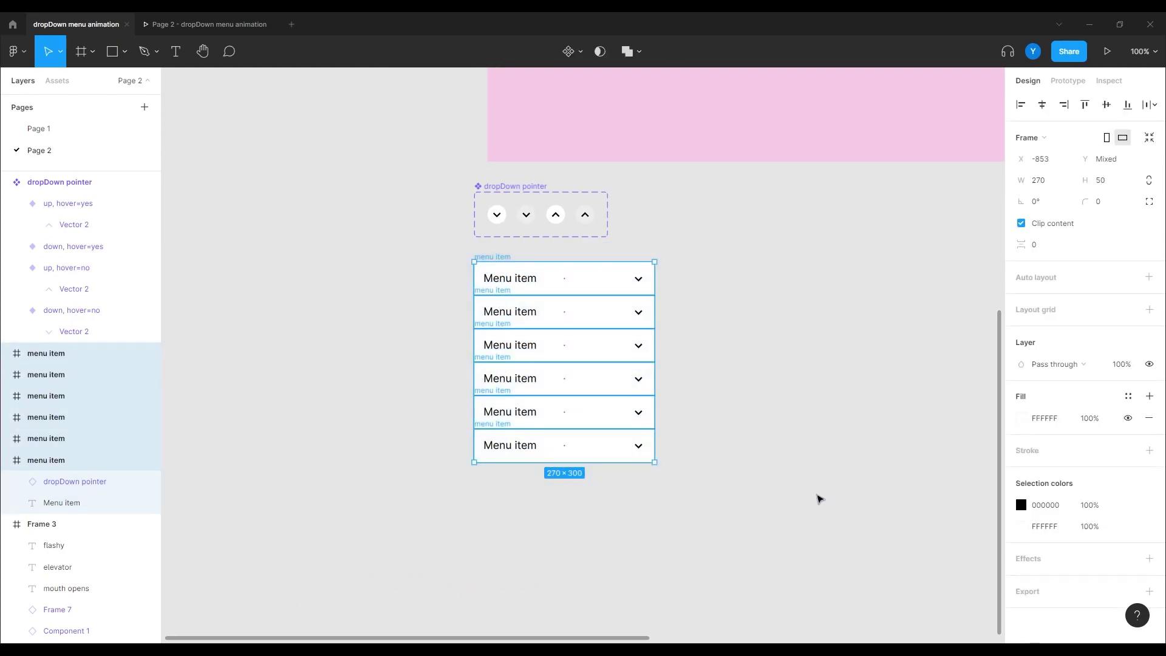
left_click(569, 51)
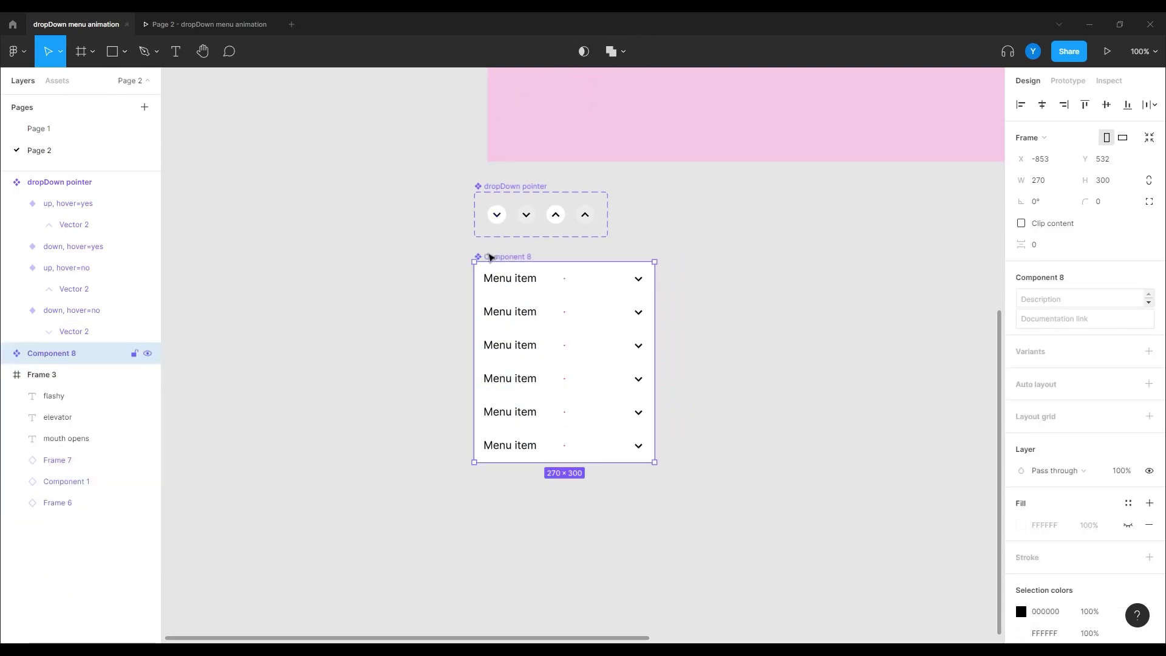
Rename the component to 'dropDown mouth opens' and move it slightly lower.
double_click(493, 256)
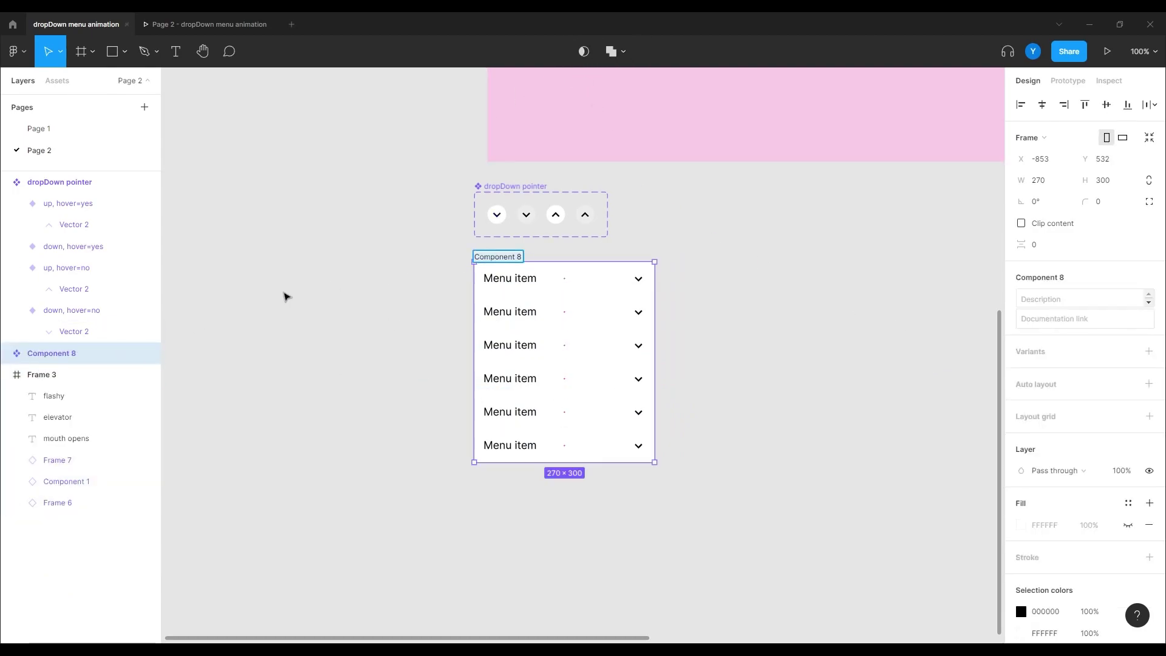
type("dropD")
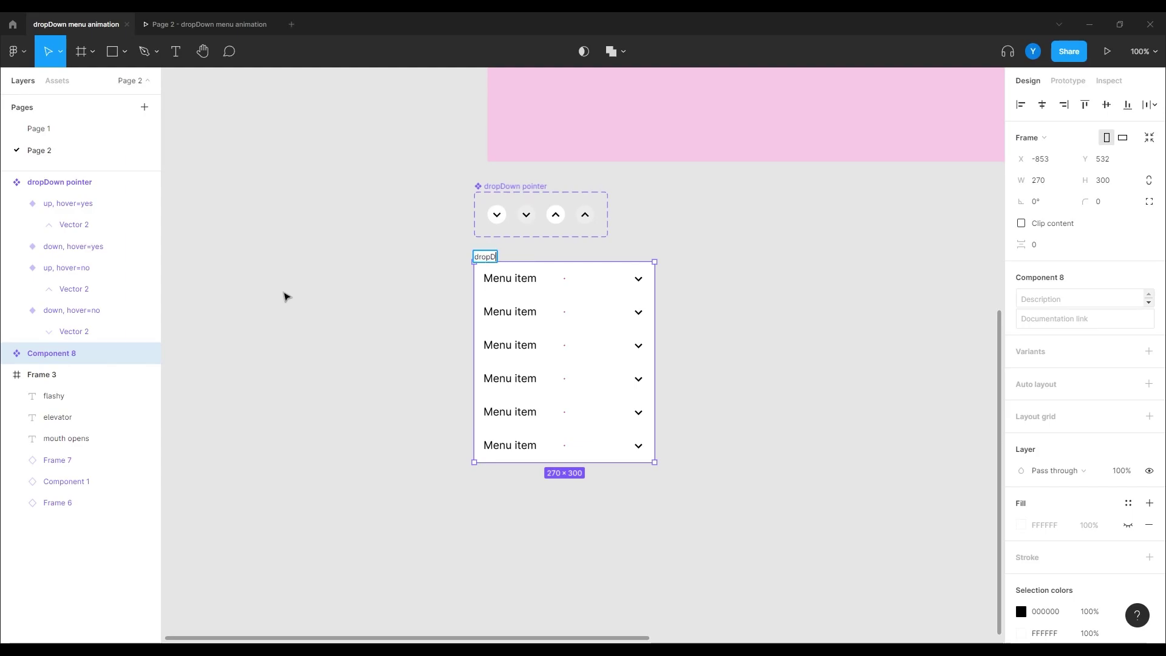
type("own mouth opens")
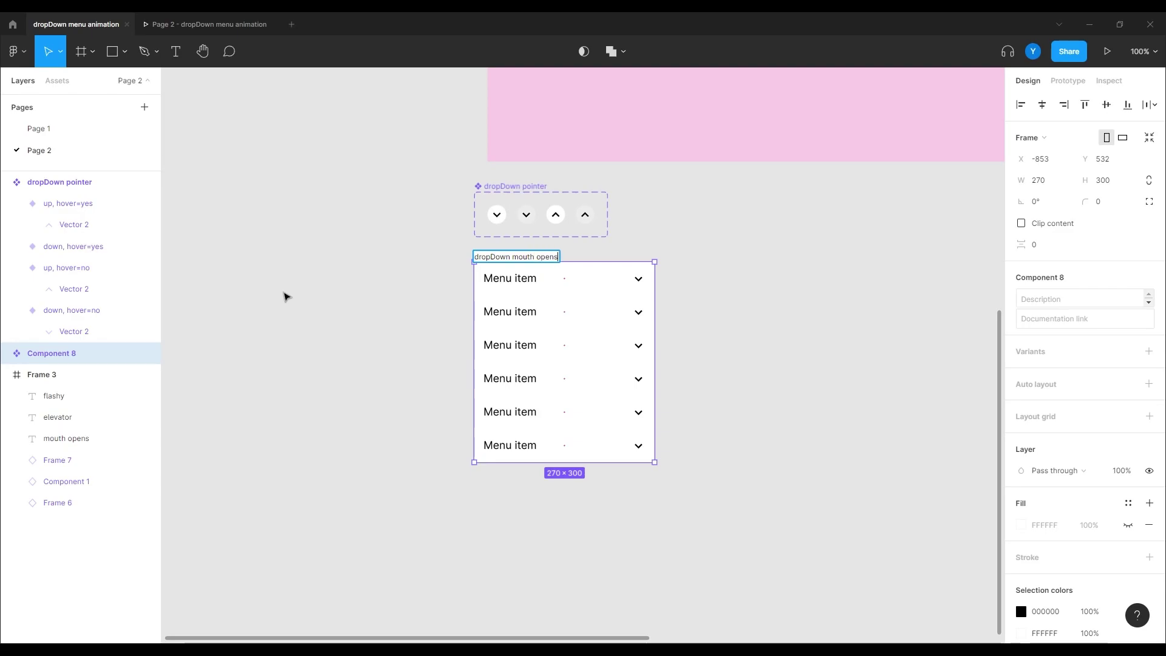
key("Return")
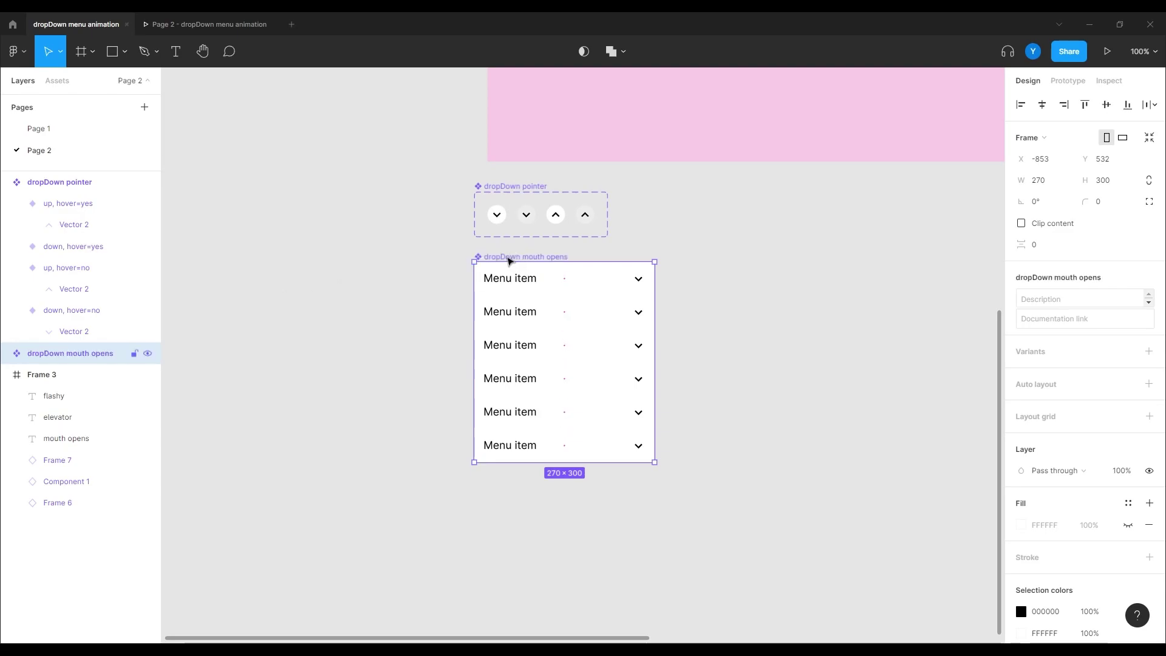
left_click_drag(478, 260, 479, 312)
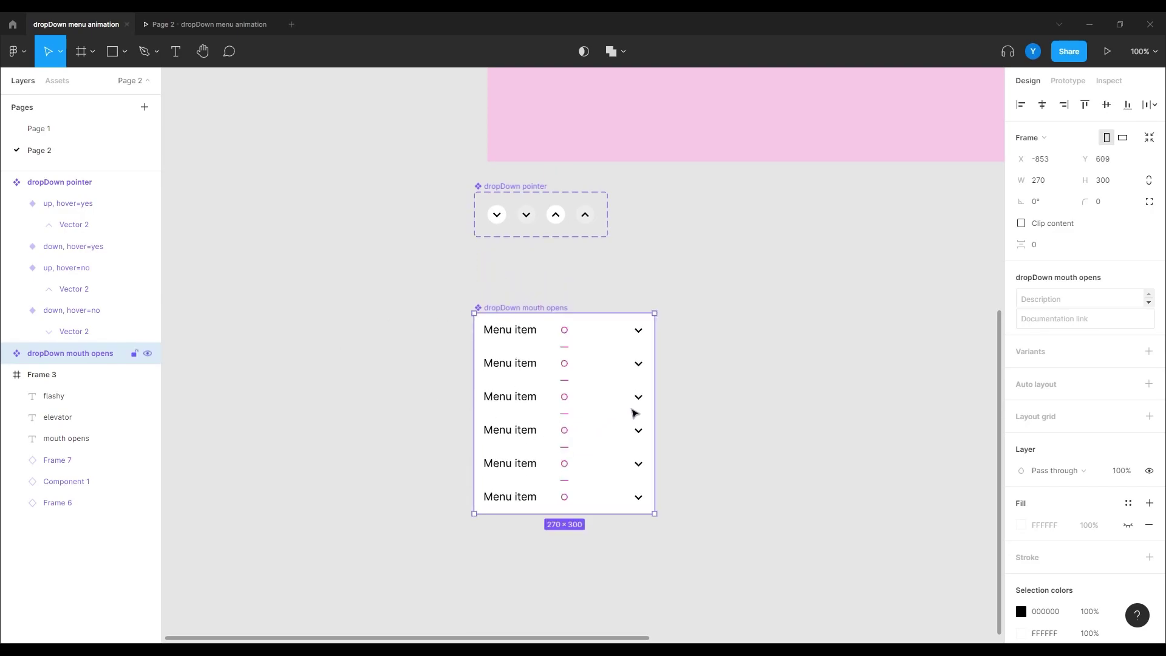
Hide the dropDown pointer chevrons in menu items two through six.
left_click(635, 492, "ctrl")
left_click(632, 461, "ctrl+shift")
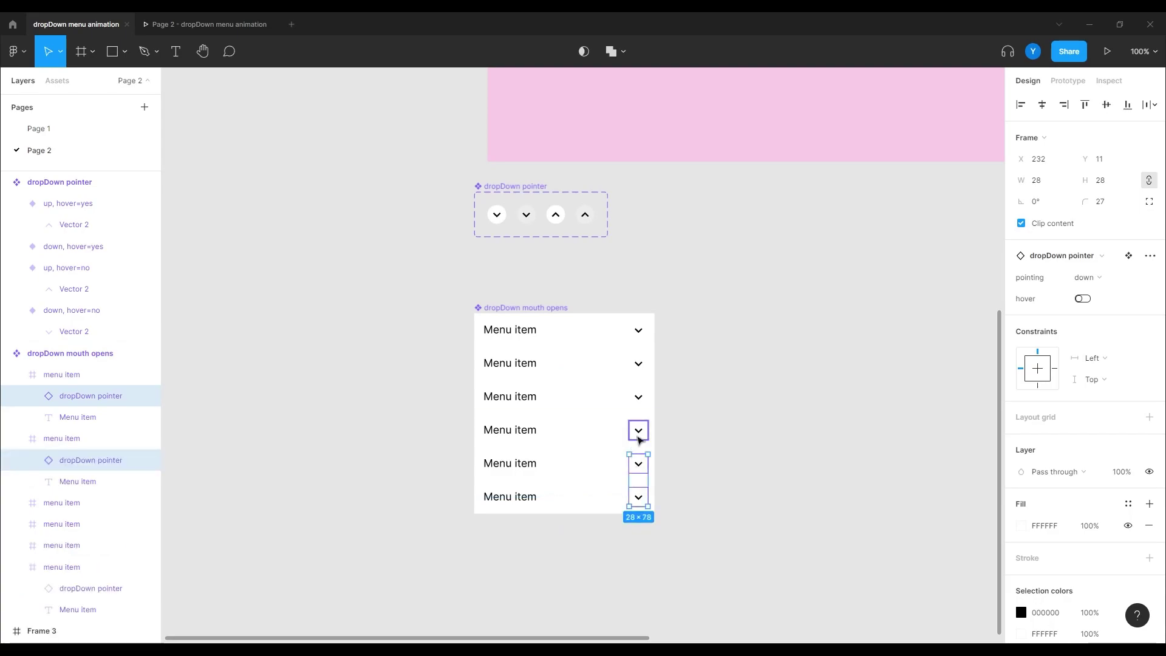
left_click(639, 429, "ctrl+shift")
left_click(640, 393, "ctrl+shift")
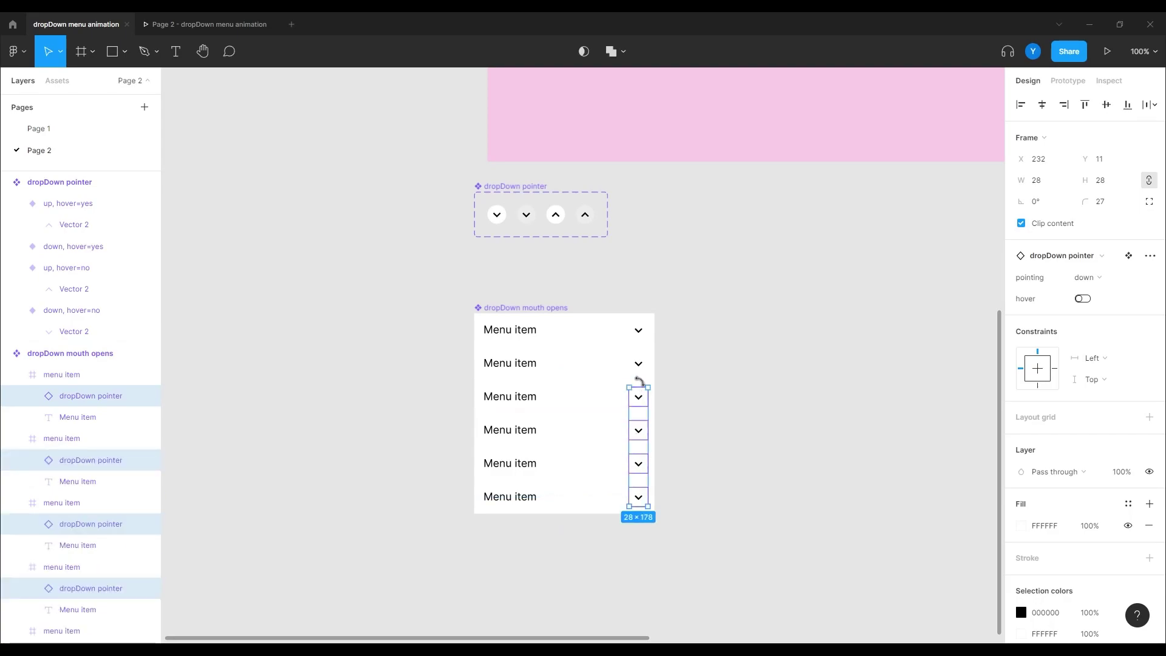
left_click(640, 365, "ctrl+shift")
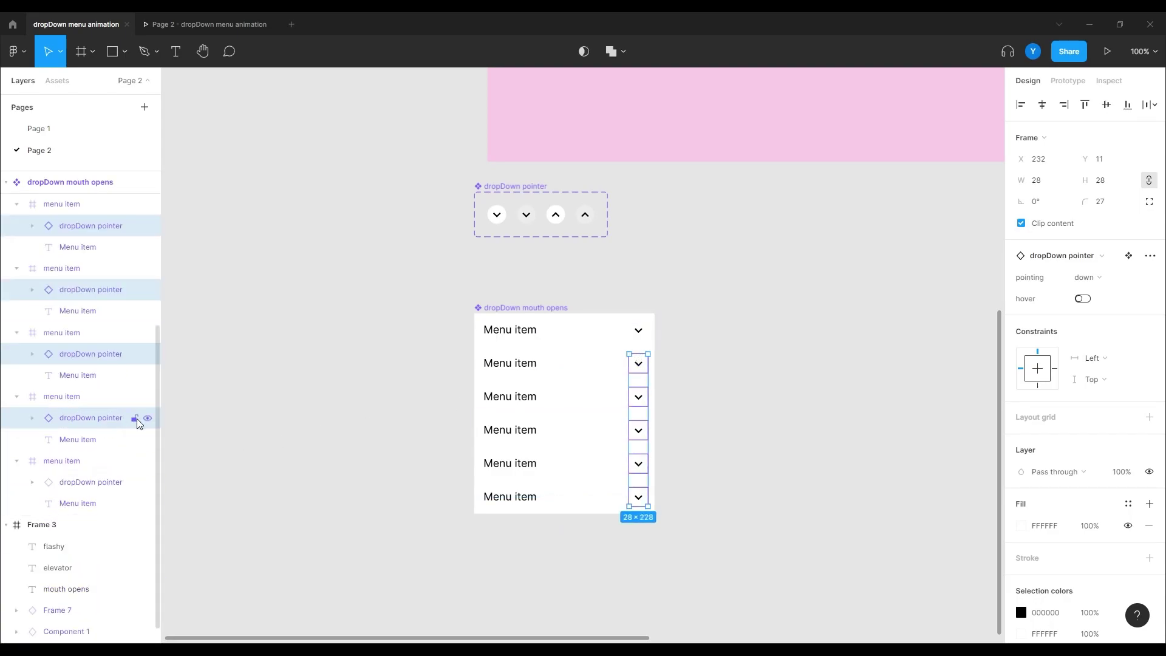
left_click(147, 418)
left_click(148, 353)
left_click(147, 289)
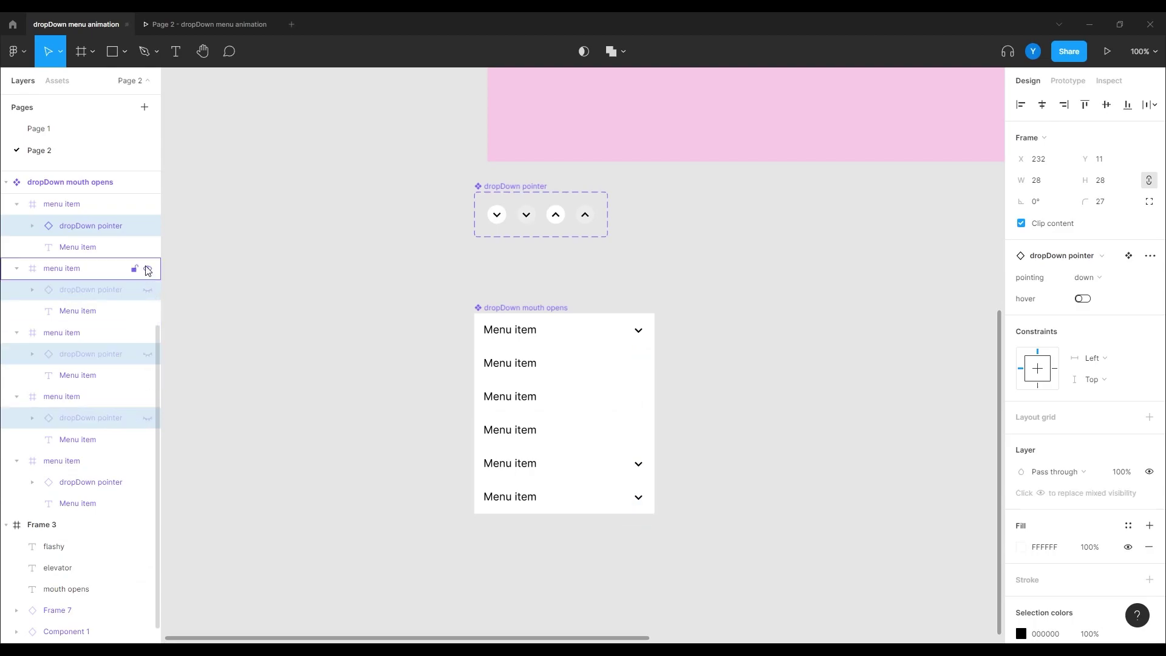
left_click(147, 225)
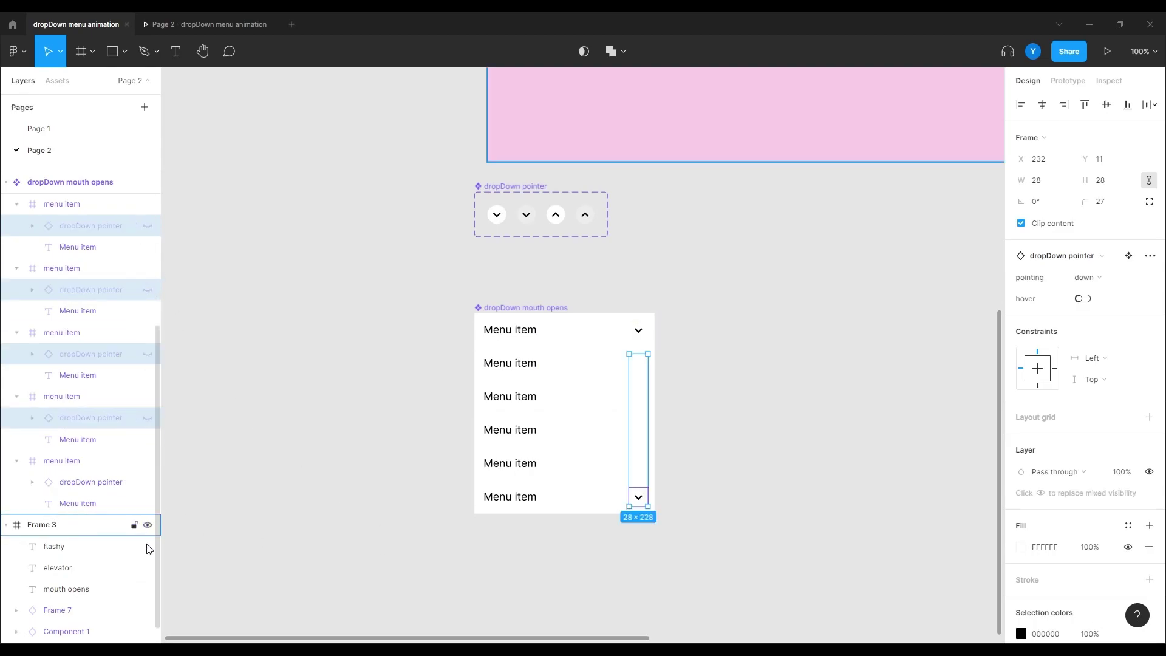
scroll(145, 325, "up", 2)
scroll(145, 316, "up", 2)
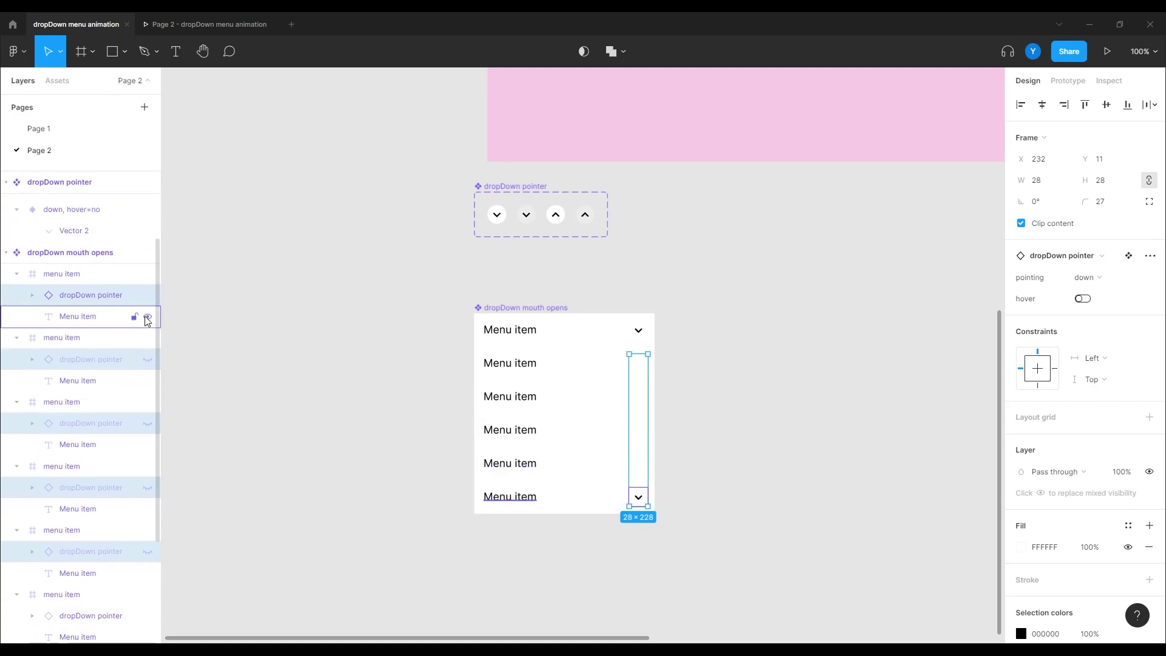
left_click(455, 501)
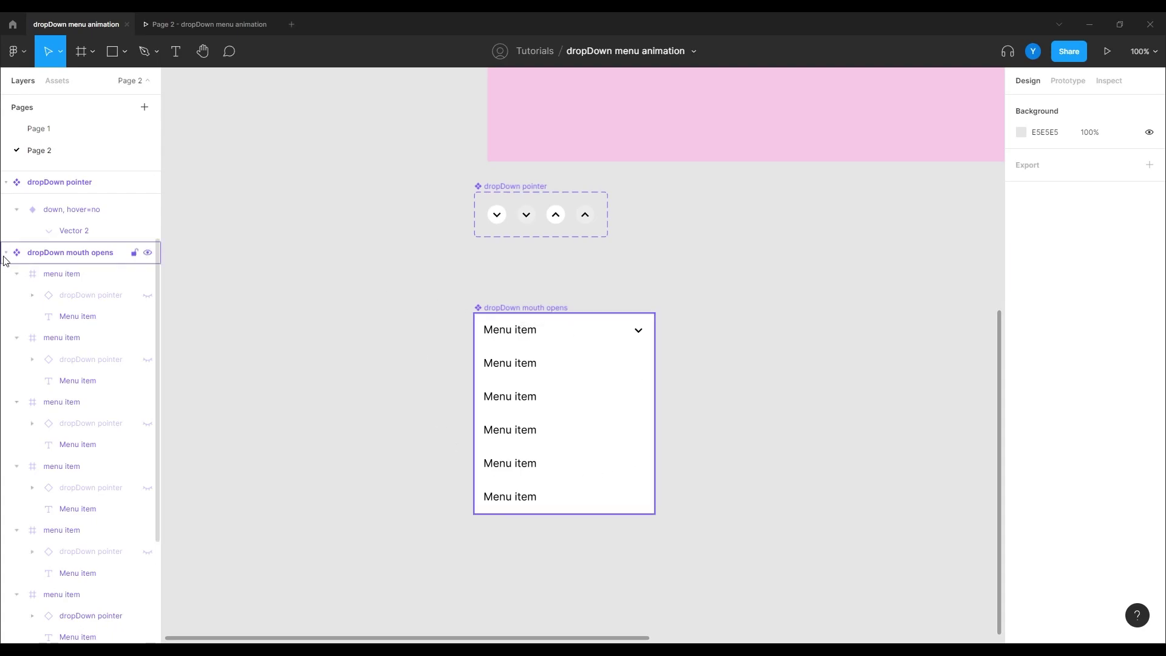
Rename the component to 'dropDown mouth opens / expanded'.
left_click(83, 255)
double_click(83, 255)
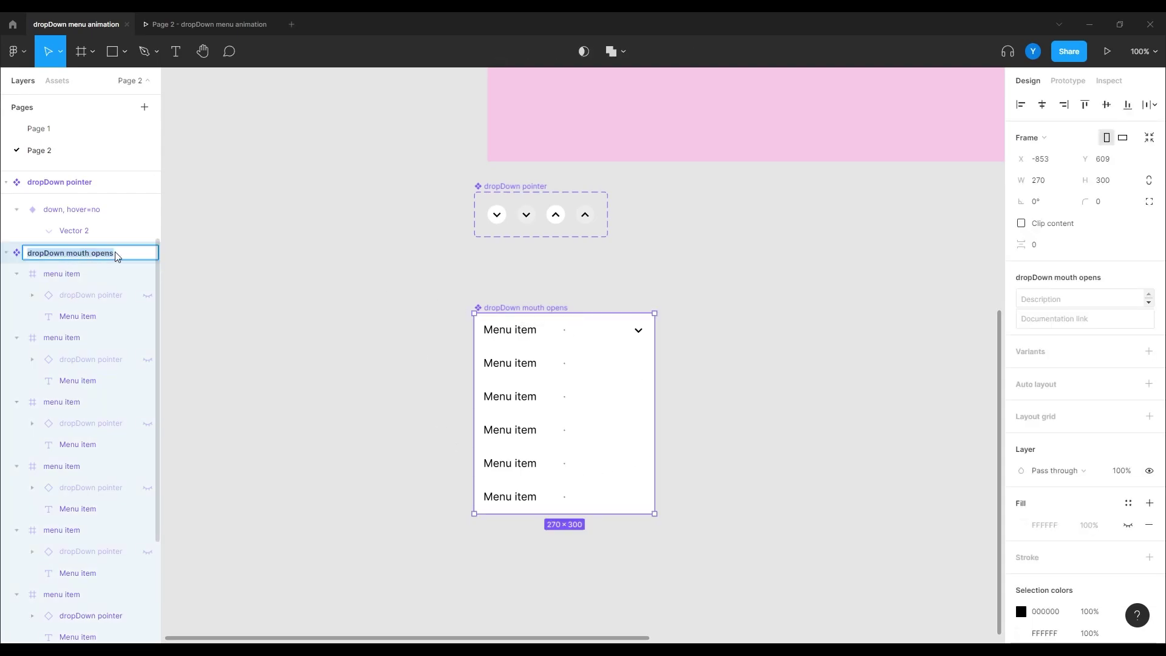
left_click(118, 255)
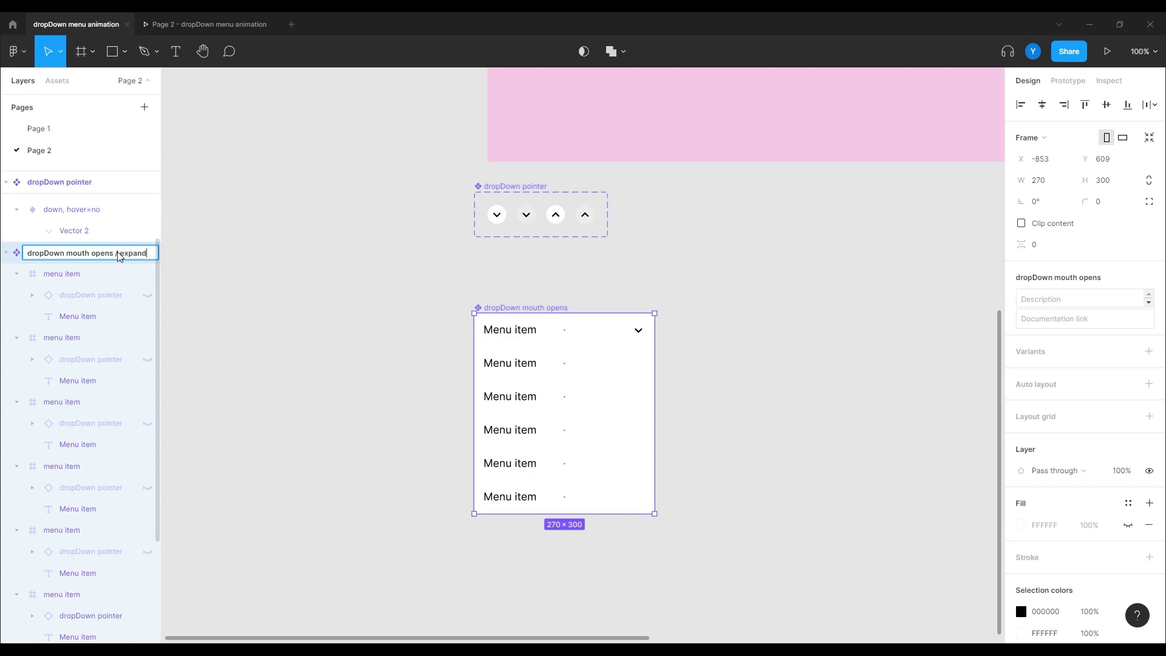
key("Return")
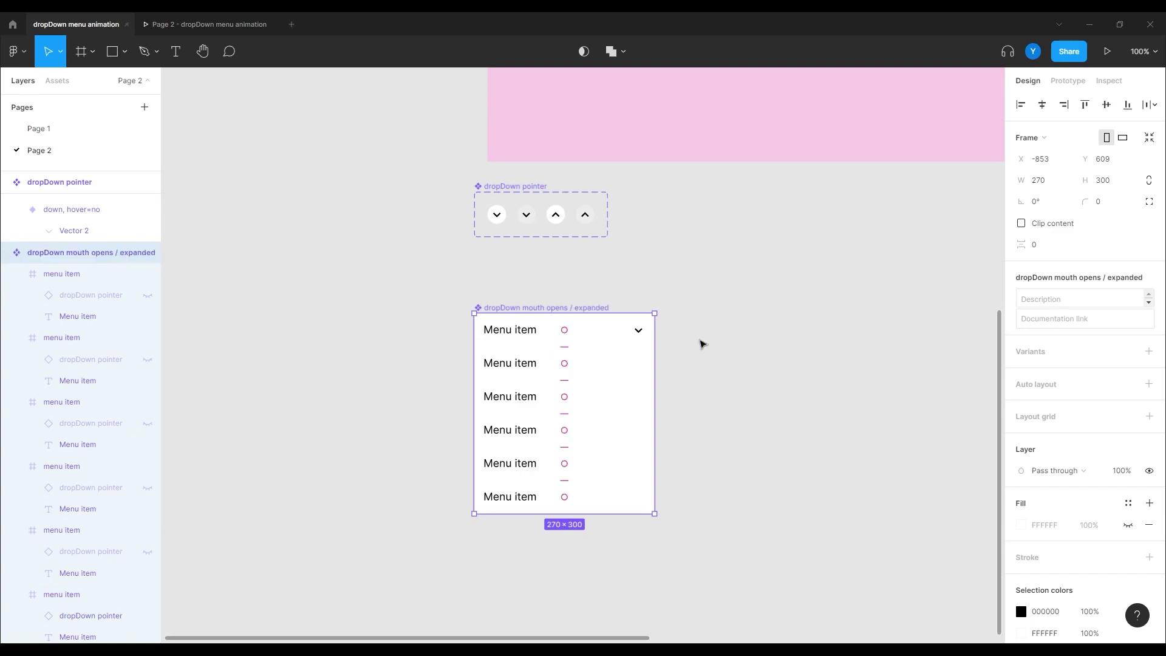
left_click(994, 388)
left_click(600, 322)
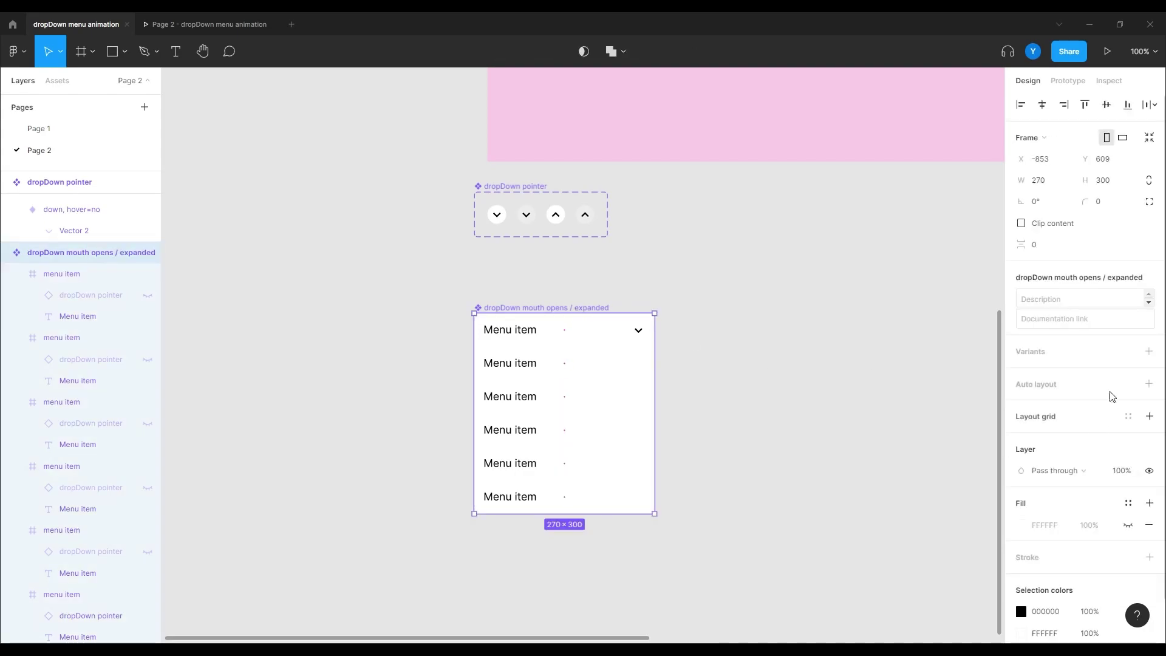
Add a second variant to the dropdown component, making it a component set.
left_click(1149, 351)
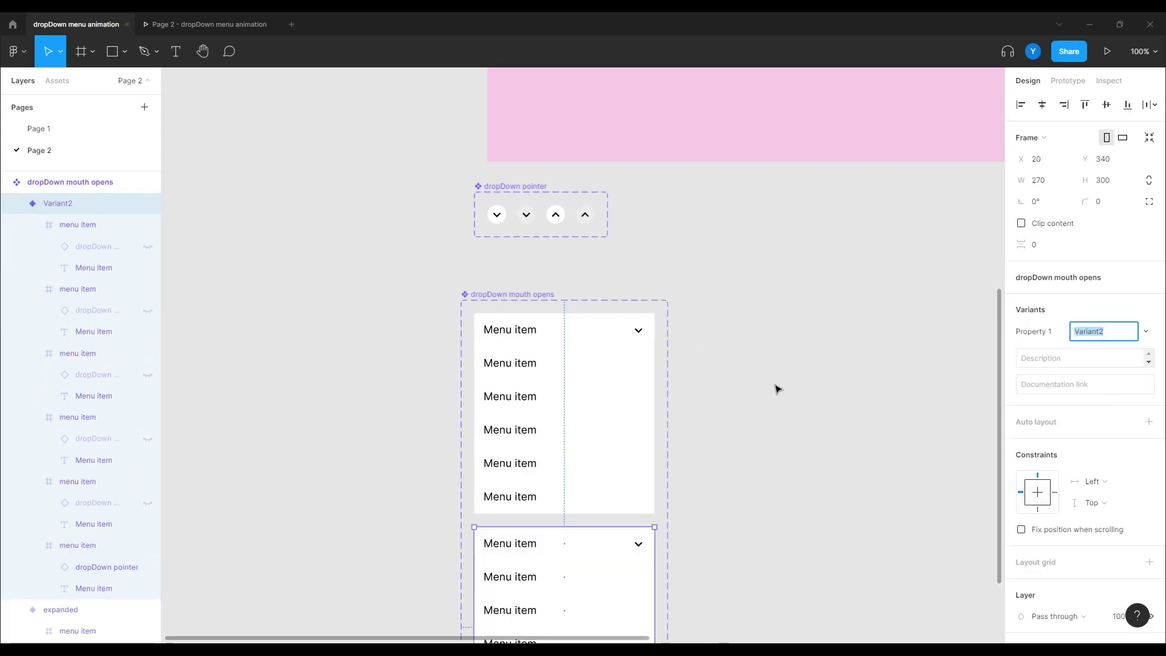
key("ctrl+z")
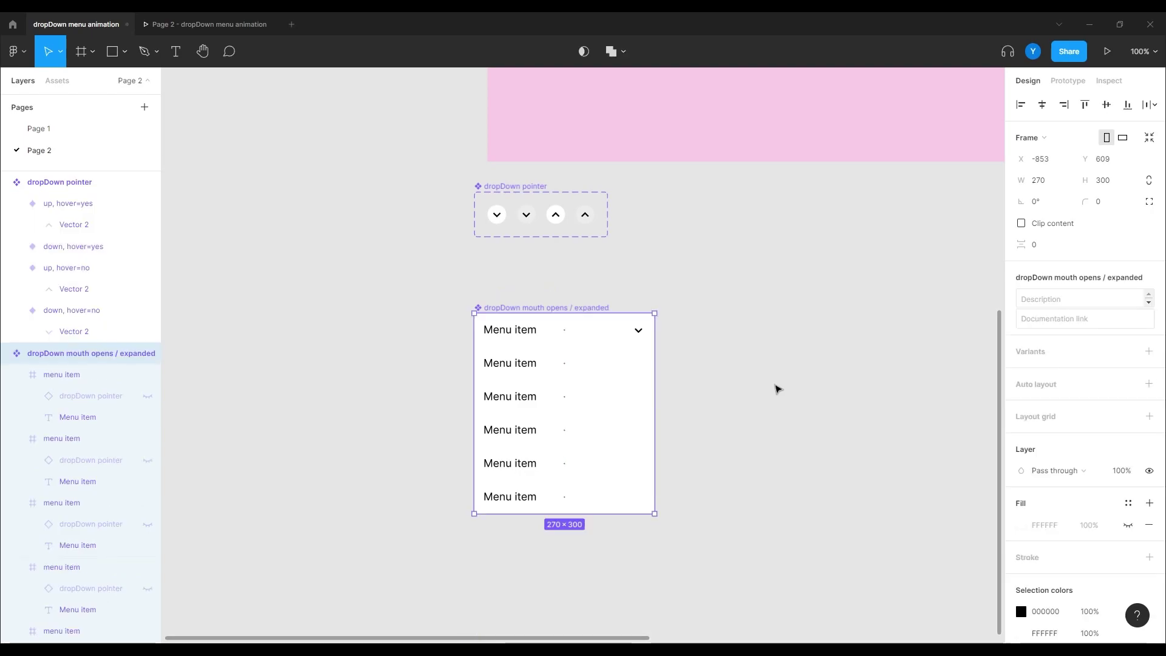
left_click(703, 416)
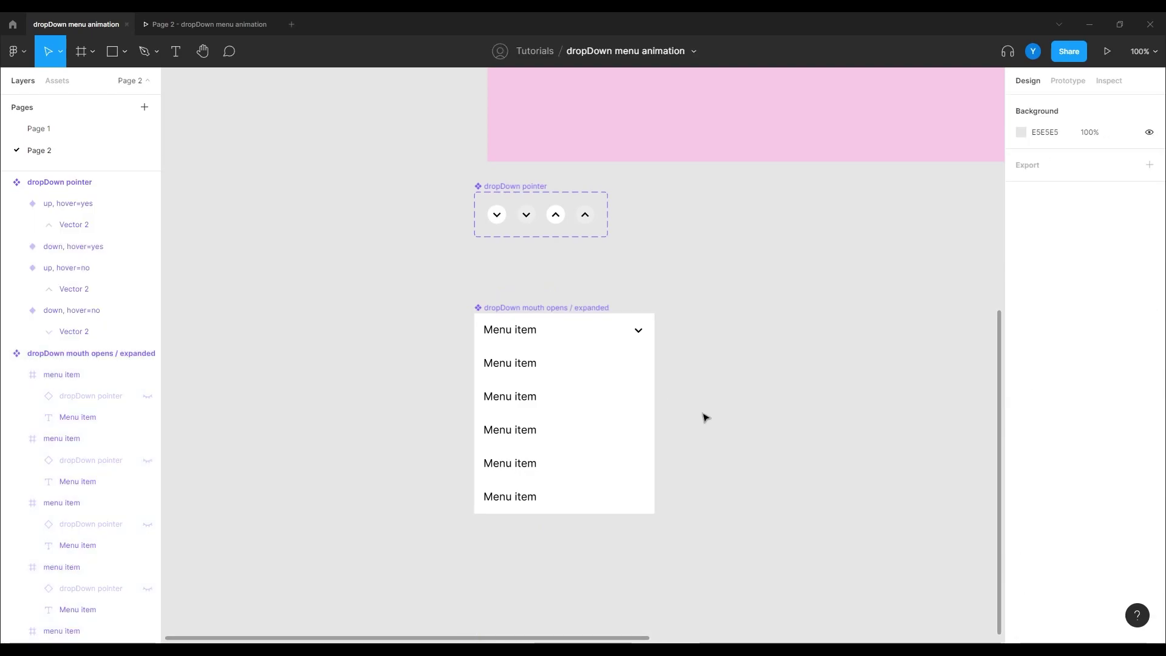
left_click(524, 313)
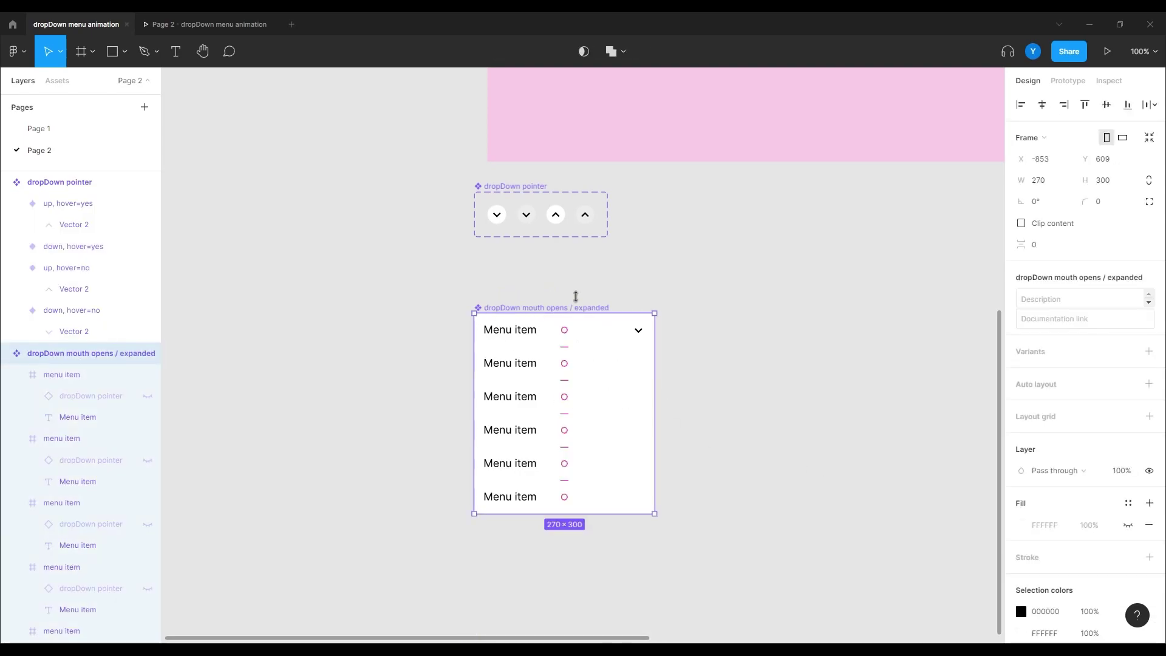
left_click(1149, 353)
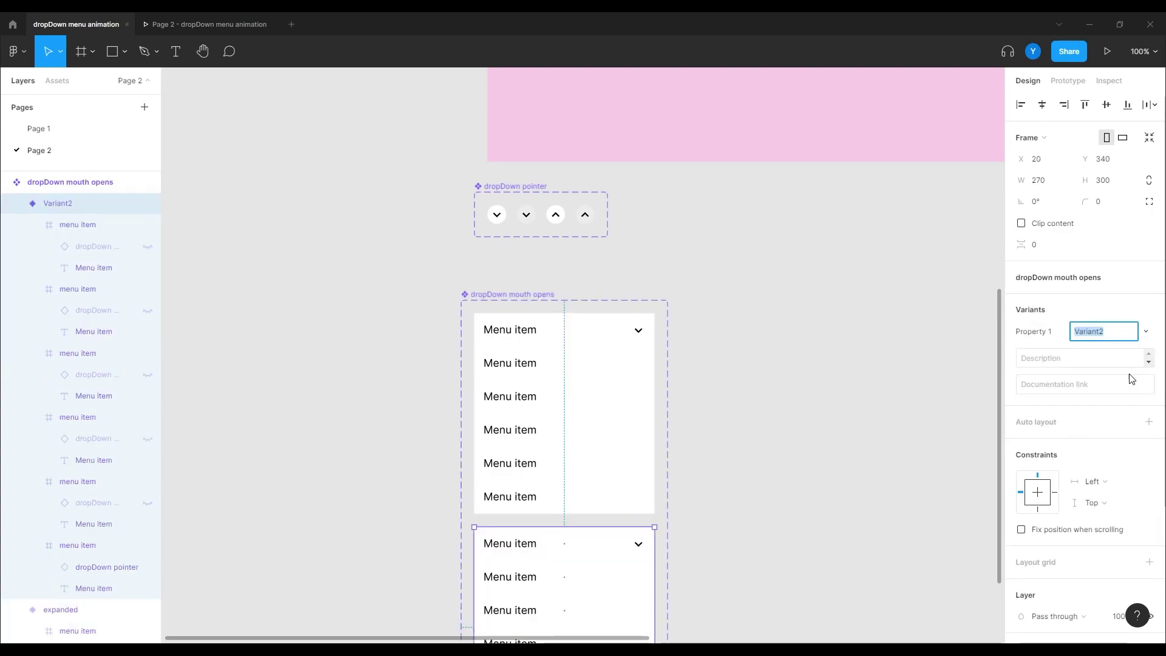
scroll(776, 453, "right", 5)
scroll(776, 453, "down", 2)
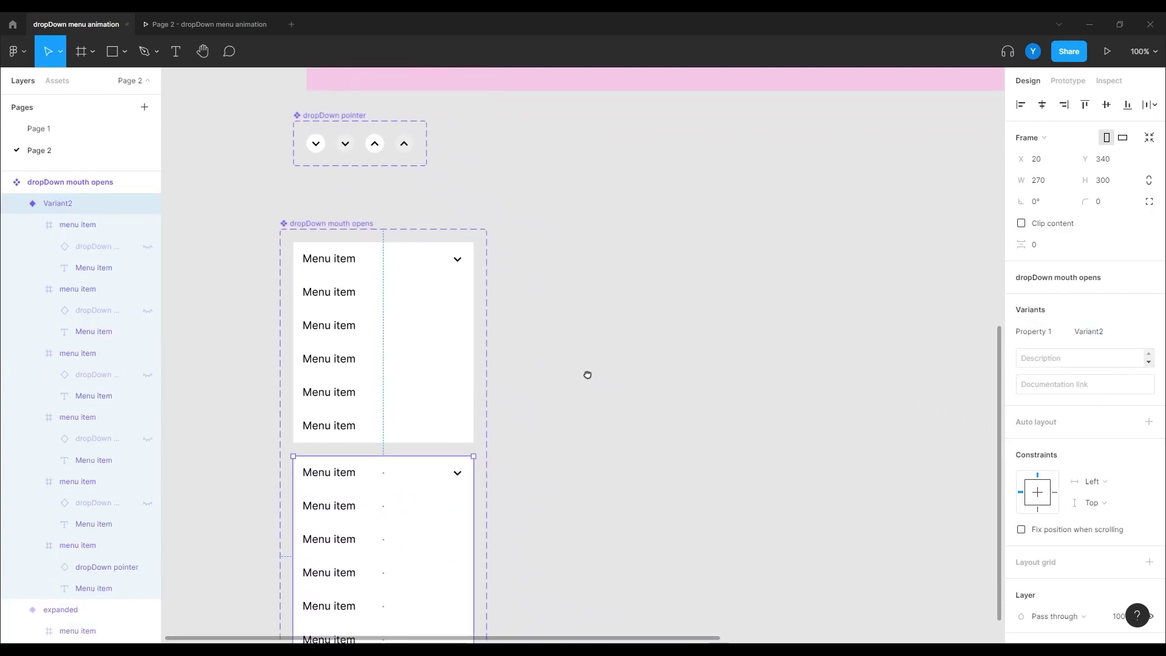
Place Variant2 beside the first variant and trim the component set's edges to fit both.
left_click(323, 219)
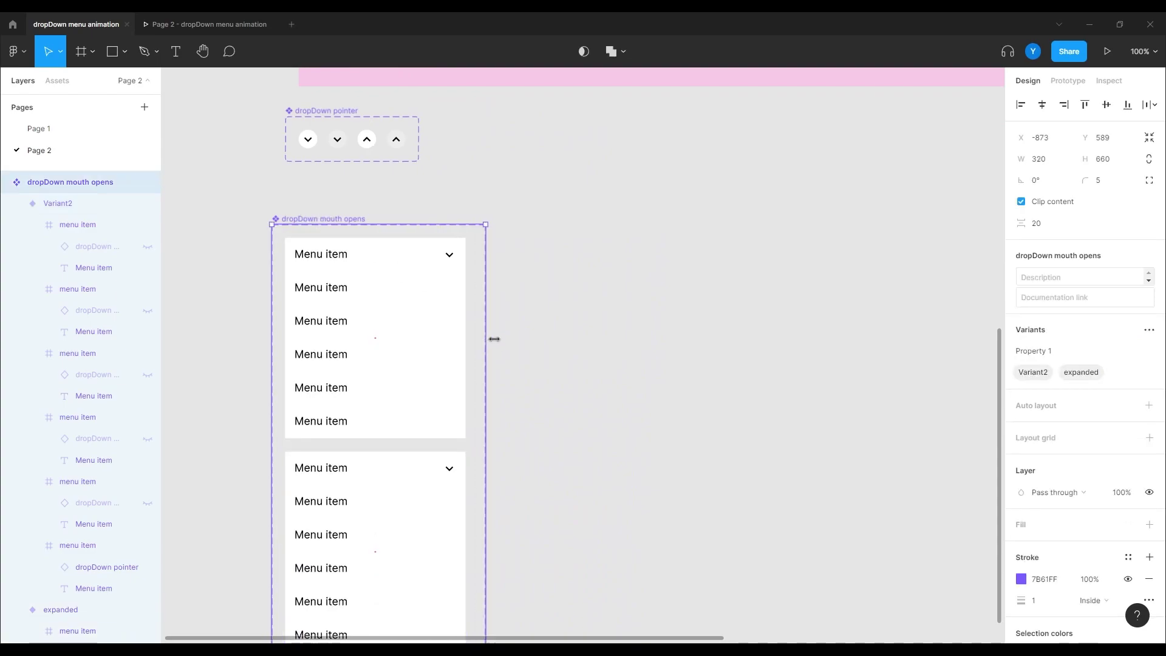
left_click_drag(492, 336, 833, 317)
left_click_drag(381, 512, 387, 340)
left_click(434, 355, "shift")
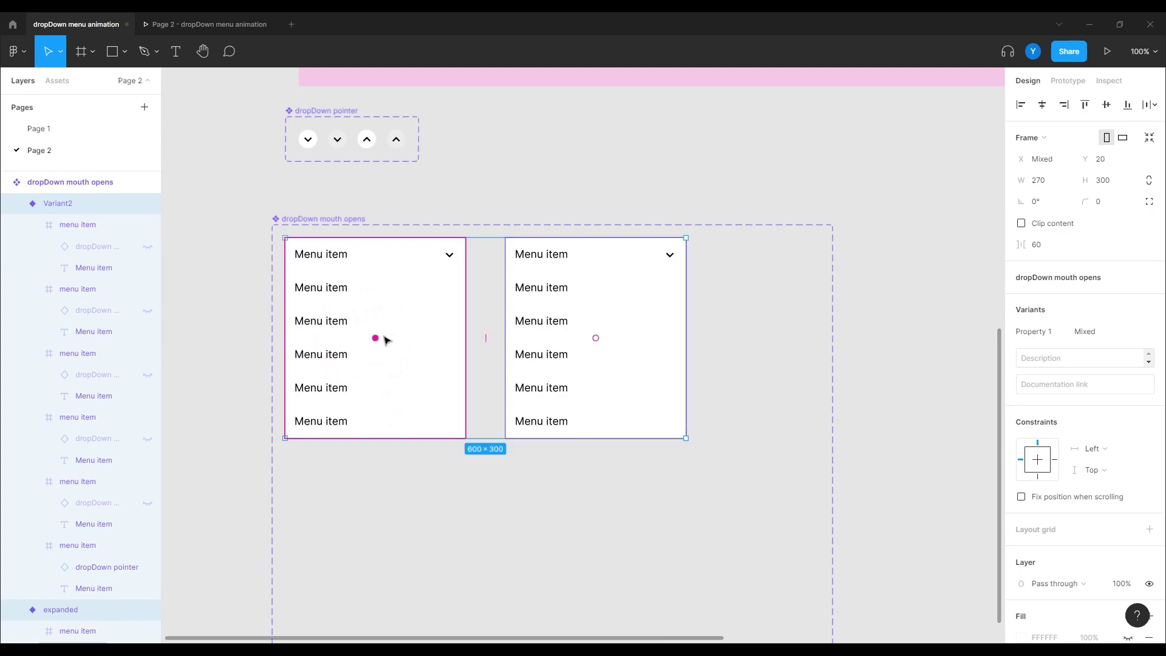
left_click(650, 504)
scroll(607, 468, "down", 3)
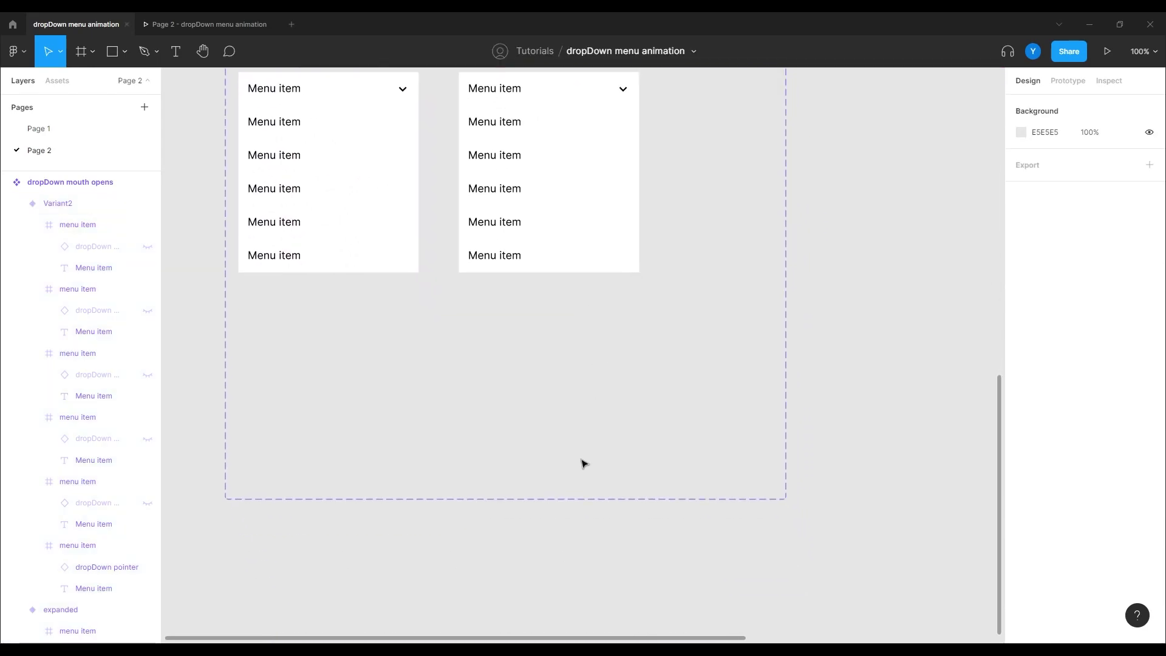
left_click(526, 499)
left_click_drag(526, 499, 495, 289)
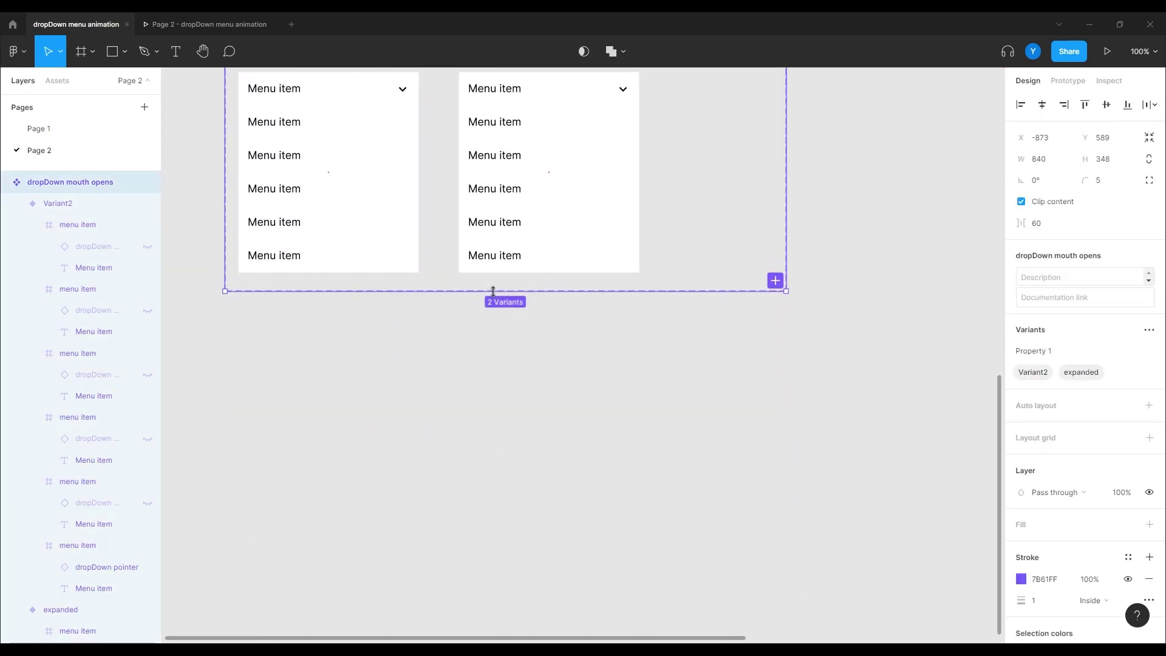
scroll(578, 380, "up", 3)
left_click_drag(538, 458, 538, 450)
left_click_drag(793, 357, 658, 351)
left_click(352, 322)
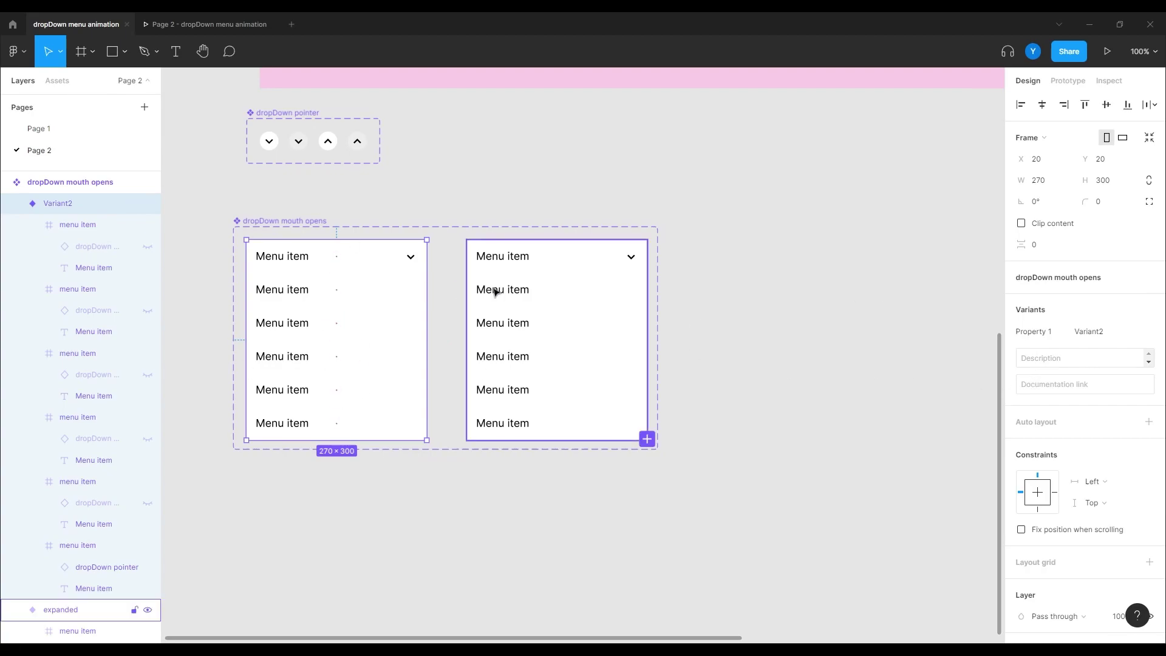
Change the left variant's Property 1 value from Variant2 to 'collapsed'.
left_click(1096, 340)
type("collap")
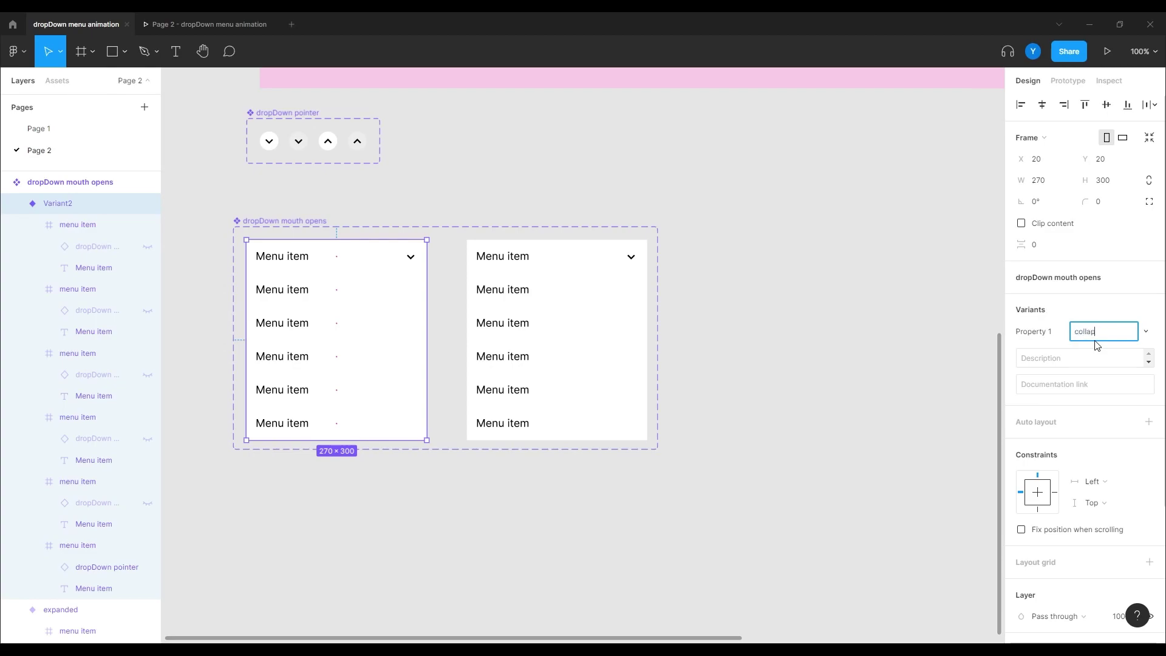
type("sed")
key("Return")
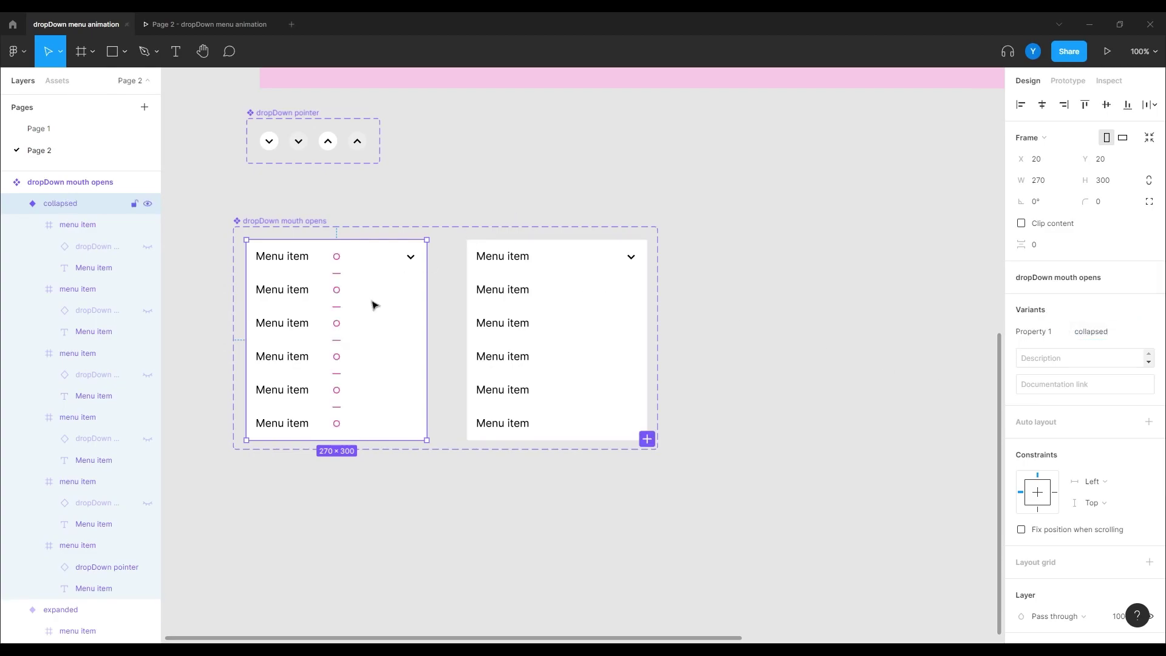
double_click(633, 259)
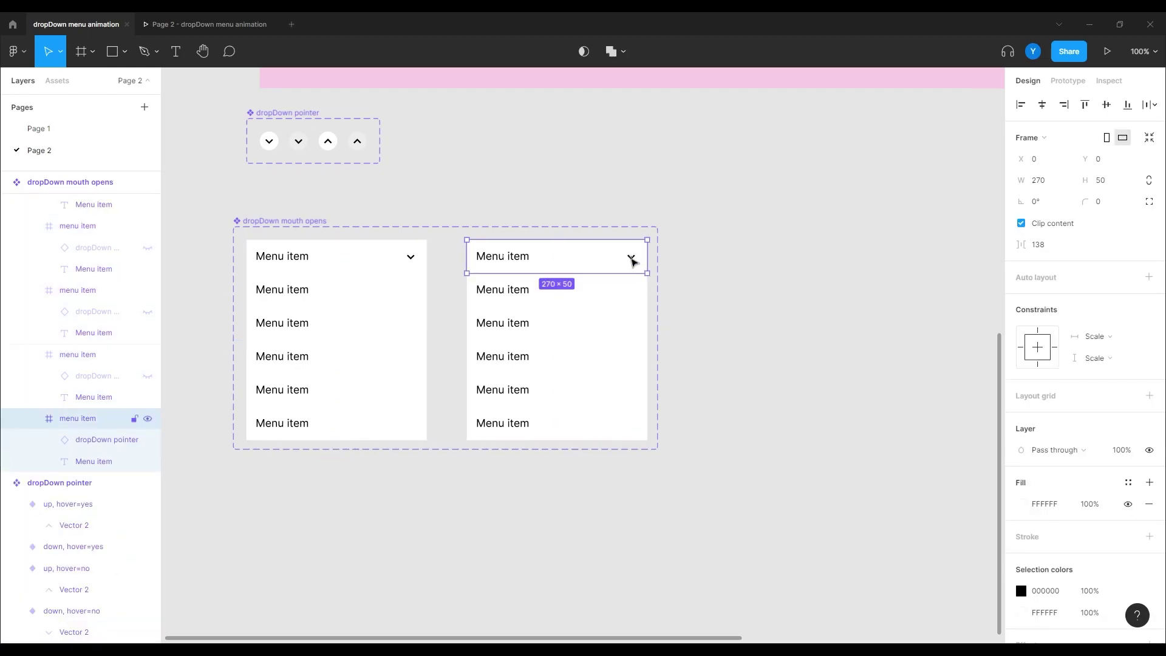
Set the expanded variant's top dropDown pointer instance to pointing up.
left_click(632, 259)
left_click(1084, 278)
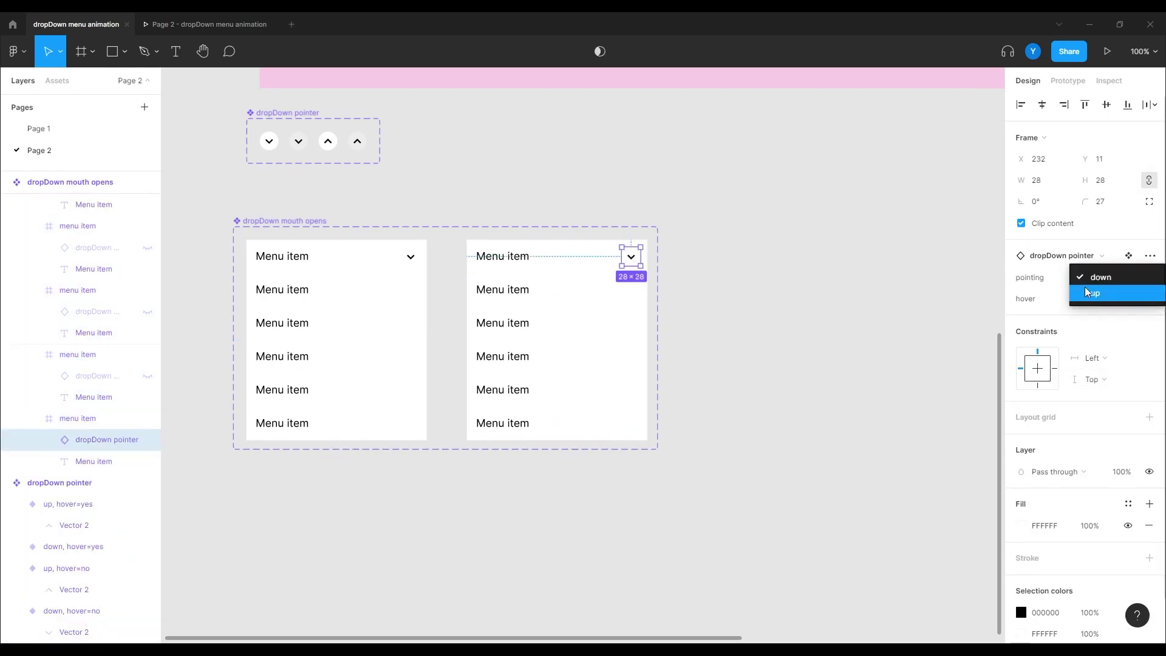
left_click(1087, 294)
left_click(750, 357)
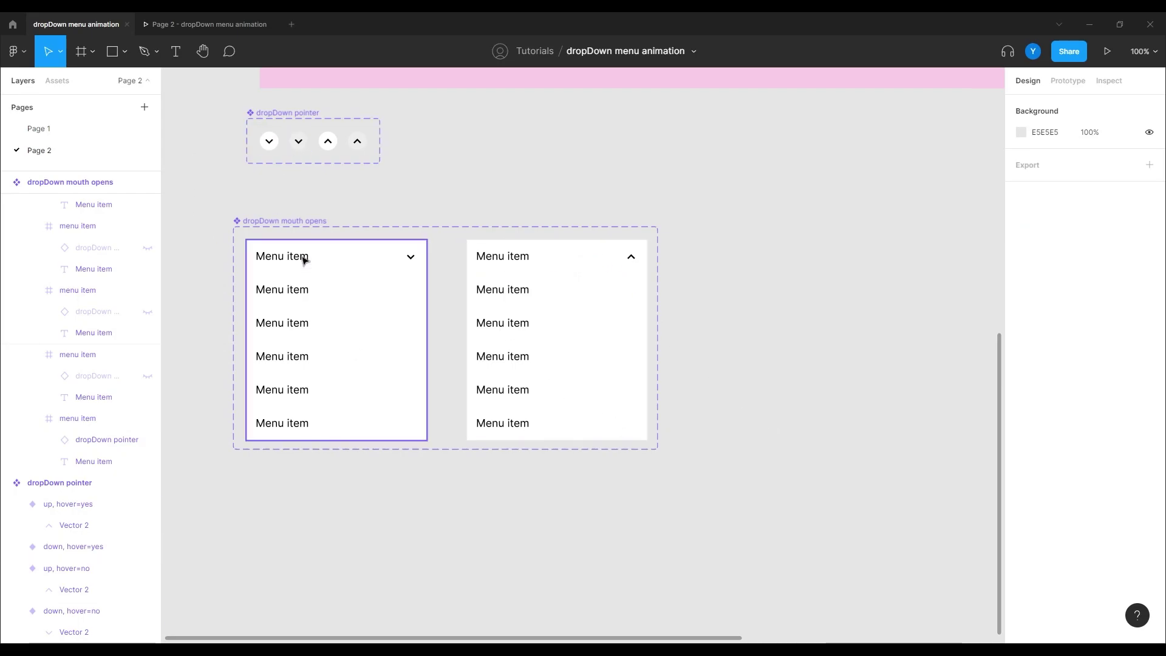
left_click_drag(270, 224, 284, 207)
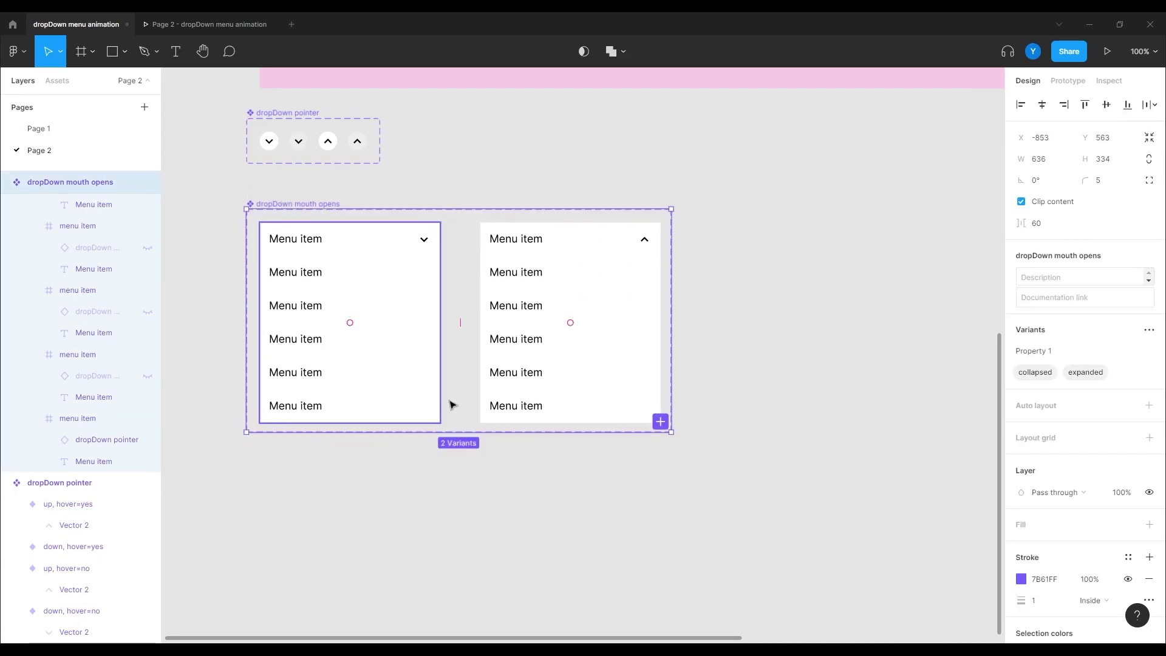
Drag the collapsed variant's bottom edge up to 270 × 50, leaving only its first menu item visible.
left_click(396, 370)
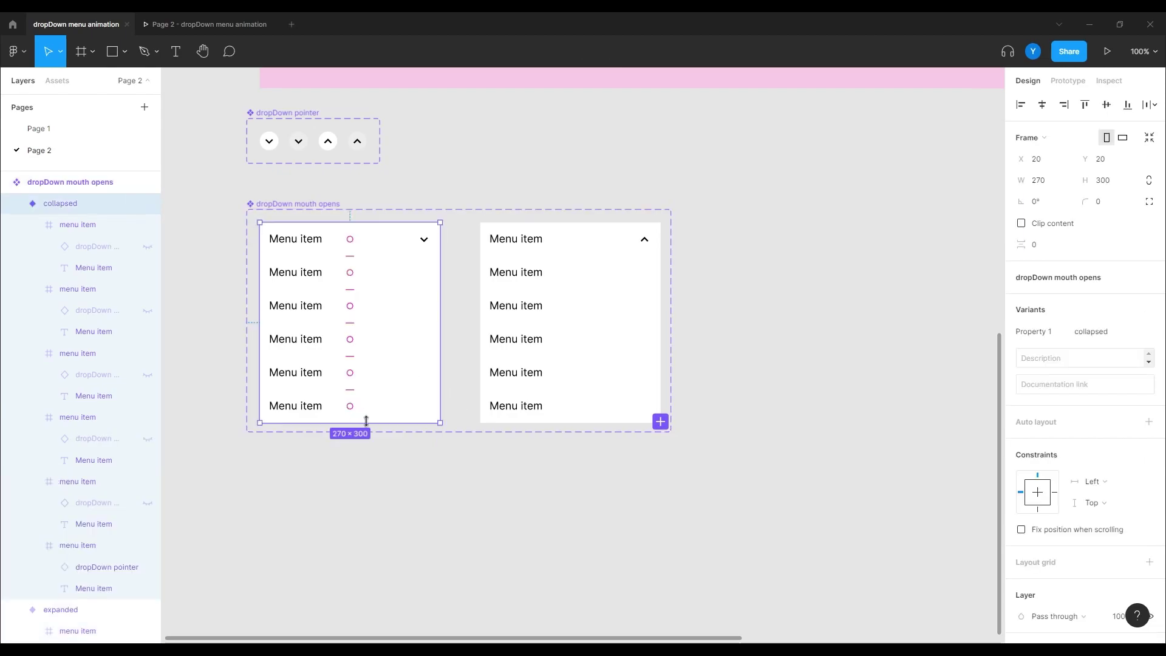
left_click_drag(366, 420, 366, 366)
key("ctrl+z")
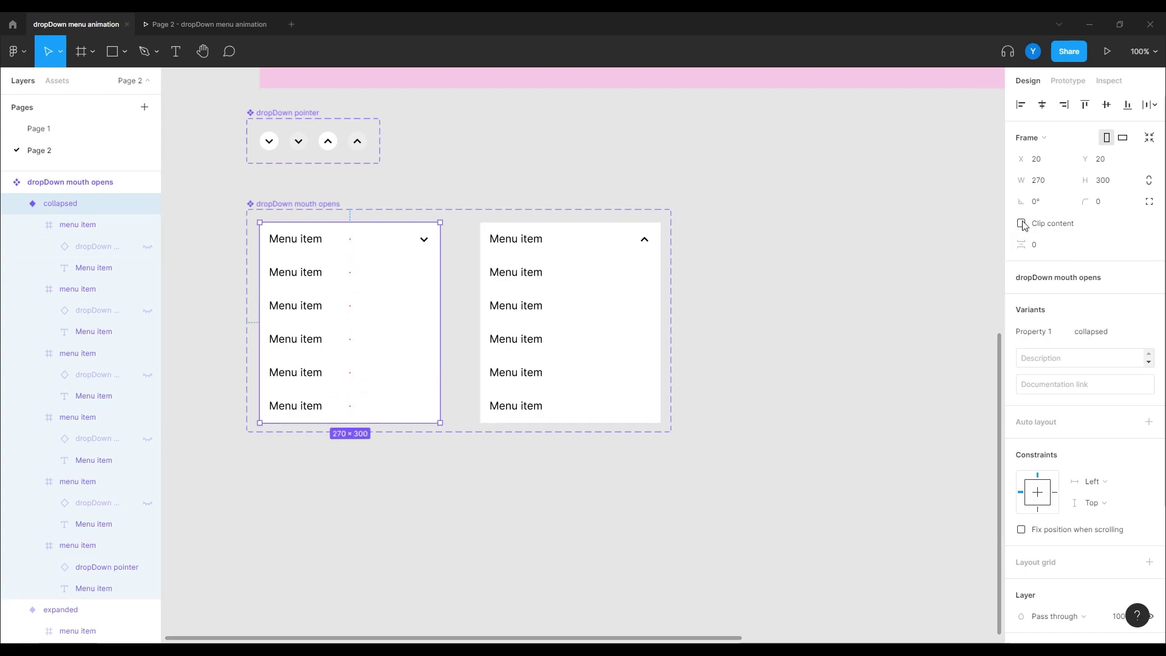
key("Tab")
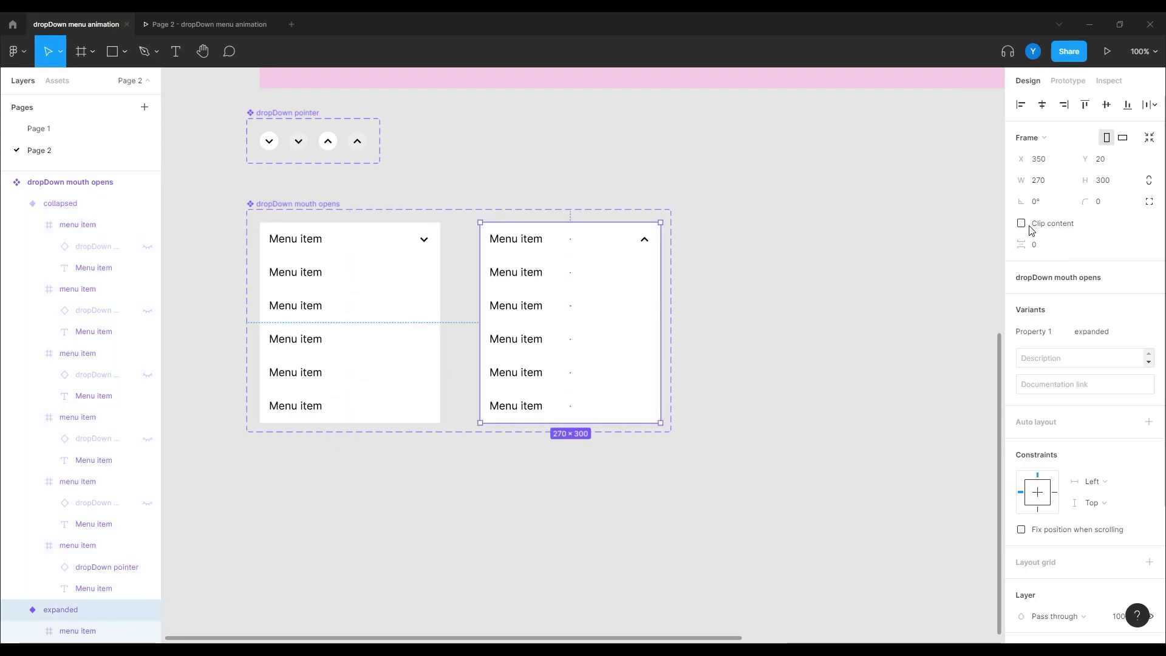
left_click(346, 389)
left_click_drag(350, 423, 342, 256)
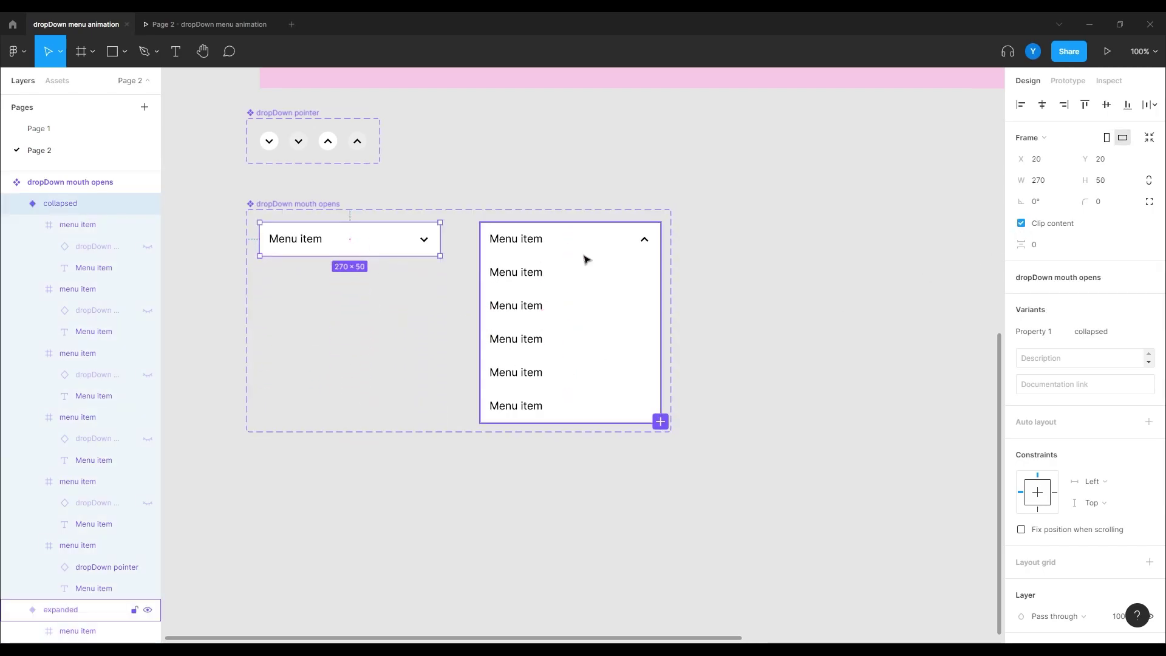
left_click(748, 200)
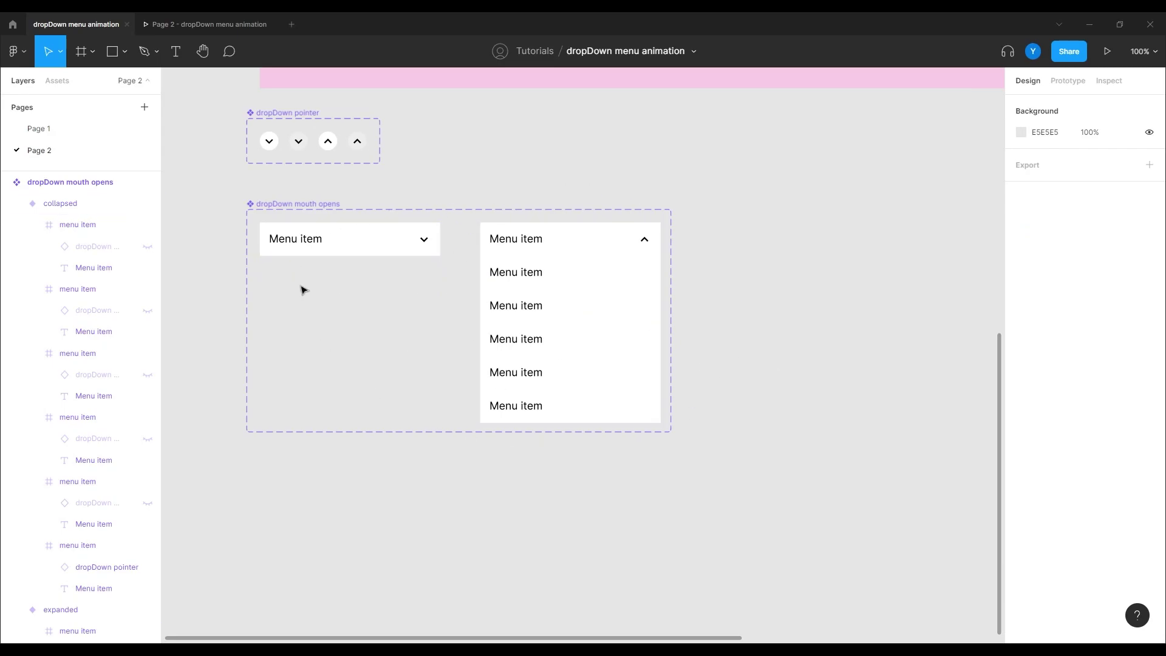
Collapse all six menu item layers under the collapsed variant in the Layers panel.
left_click(339, 251)
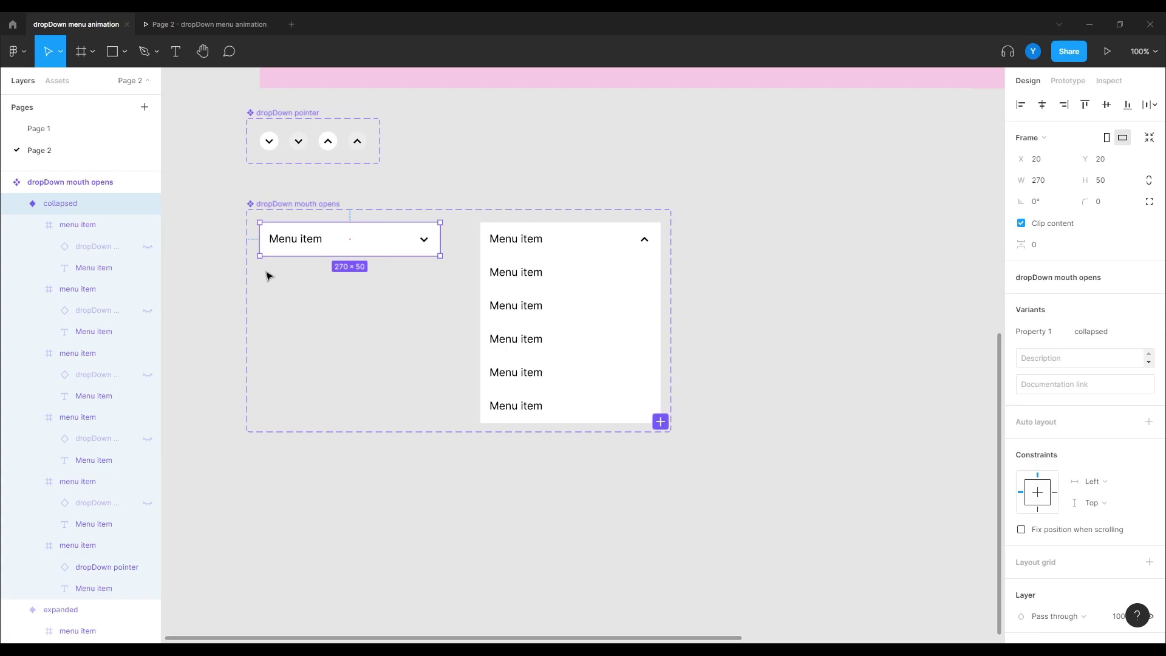
left_click(32, 225)
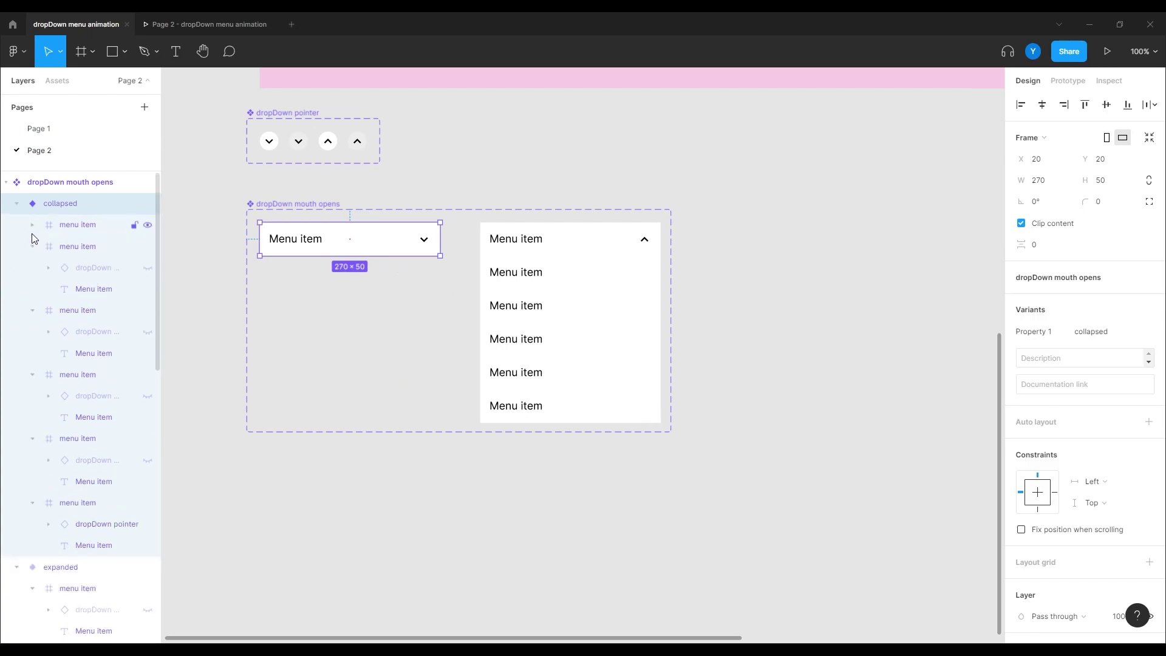
left_click(32, 247)
left_click(32, 267)
left_click(32, 289)
left_click(33, 309)
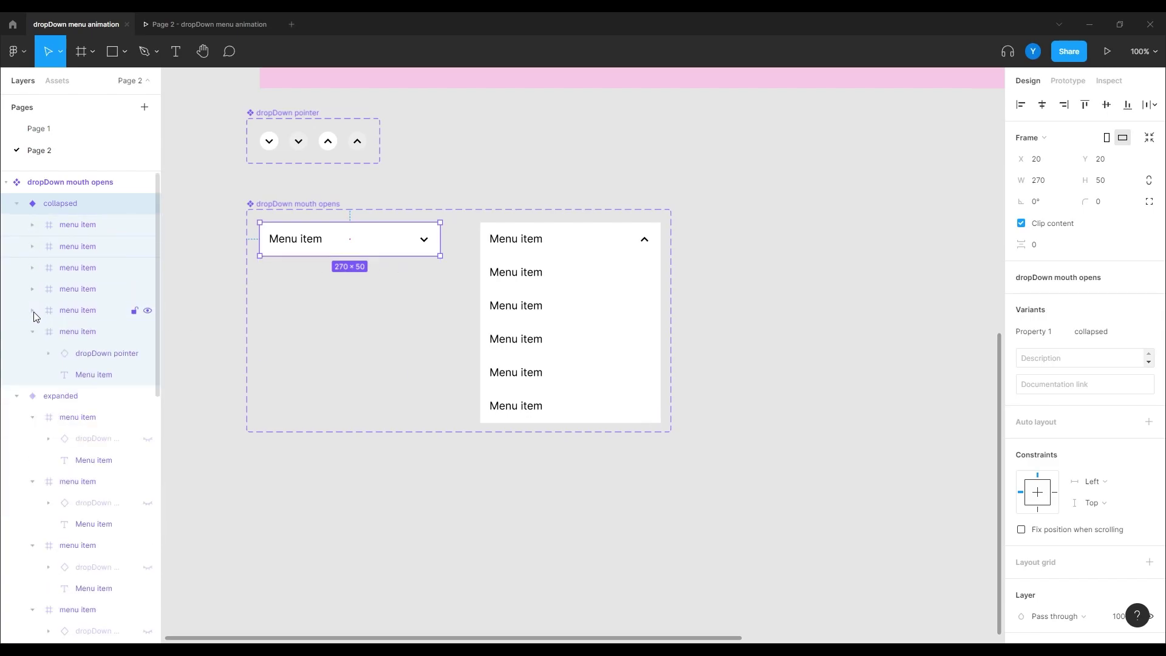
left_click(32, 331)
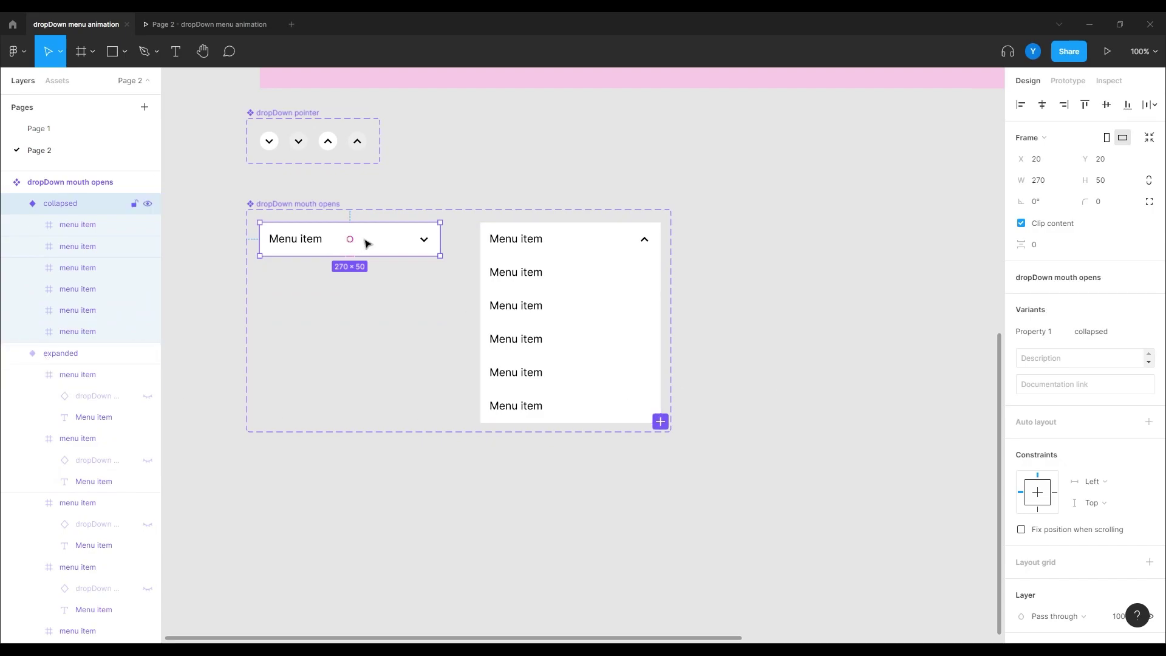
In Prototype mode, try linking the collapsed variant's top menu item to the expanded variant.
left_click(1070, 85)
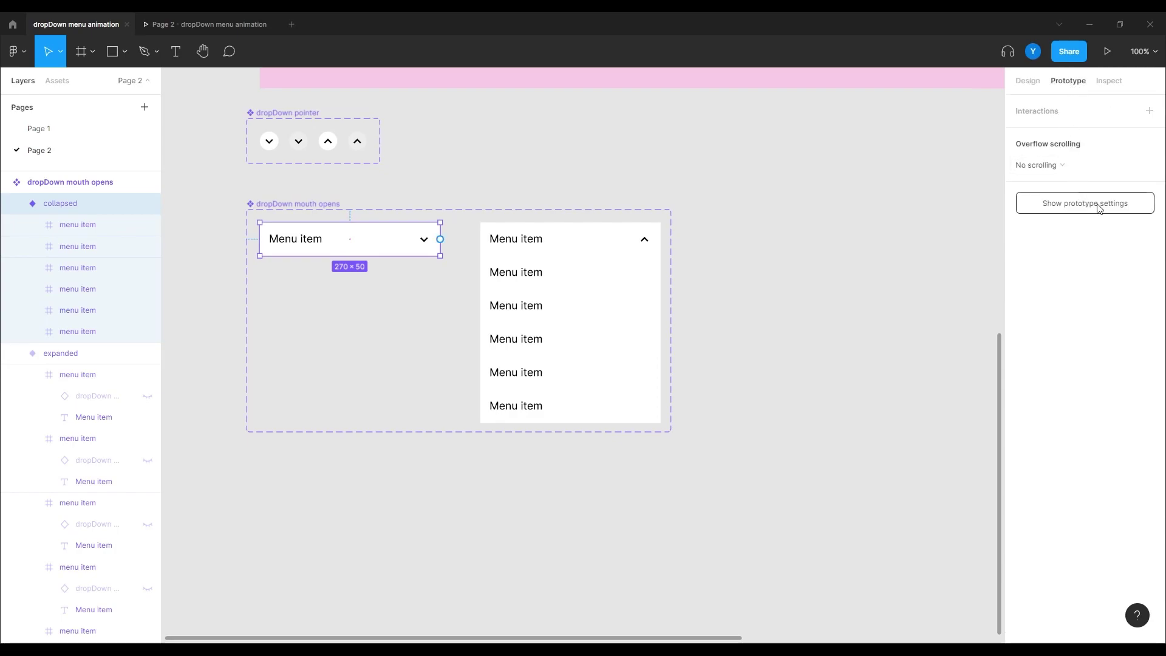
left_click_drag(440, 242, 20, 225)
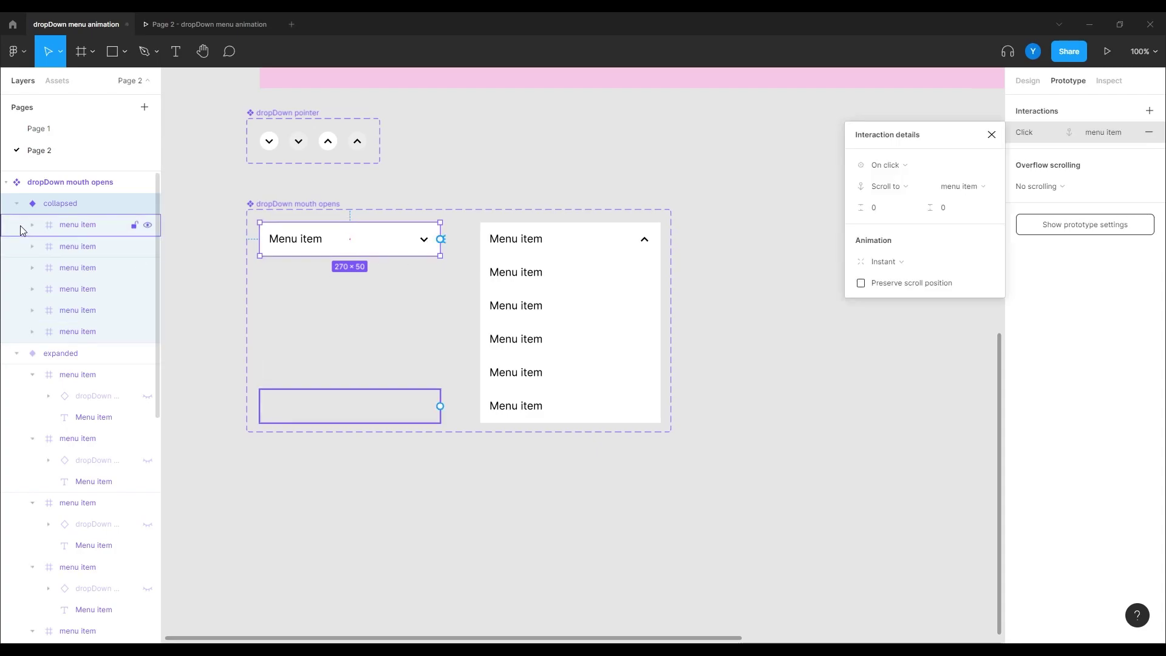
left_click(75, 228)
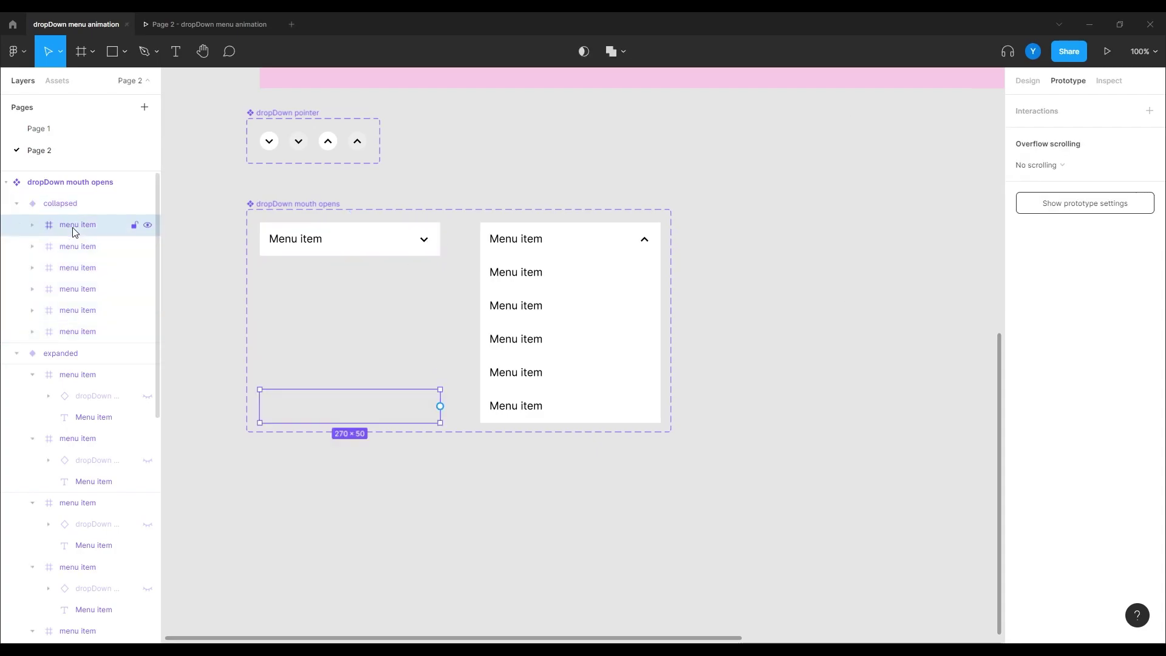
left_click(83, 331)
left_click(425, 348)
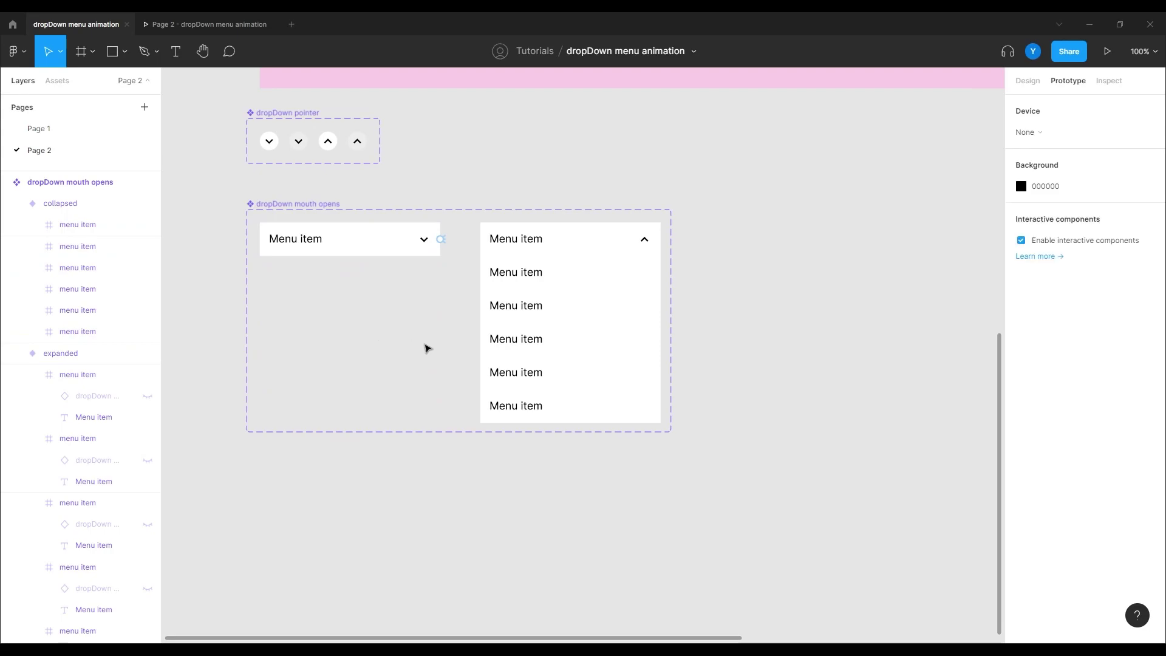
left_click(344, 246)
left_click(77, 225)
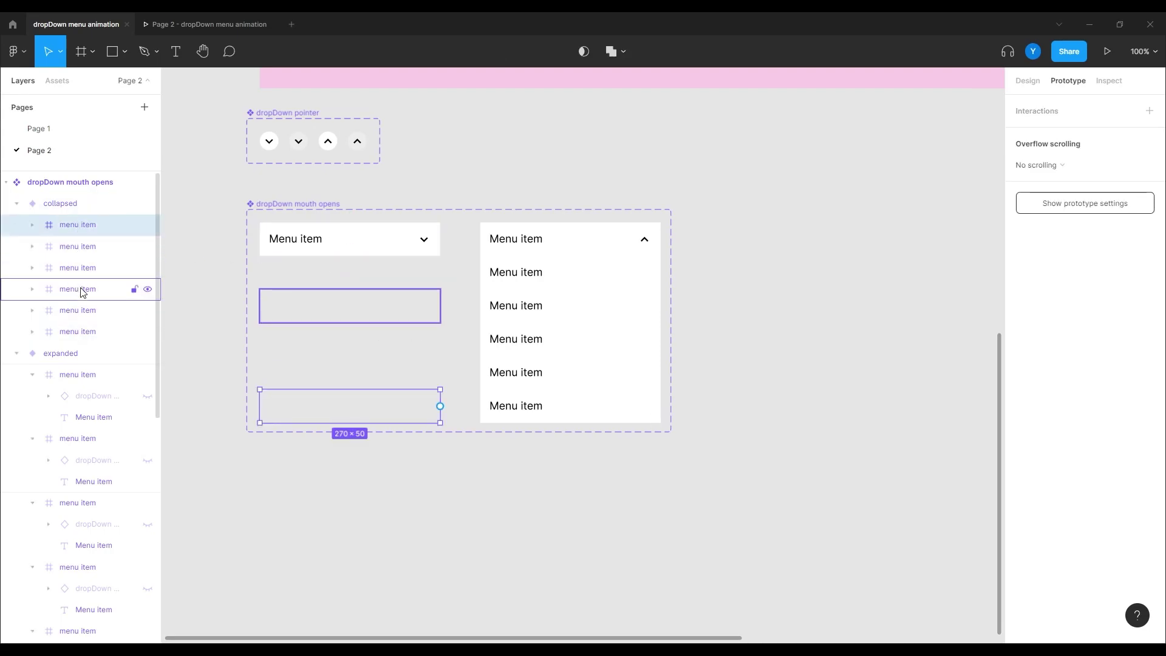
left_click(82, 337)
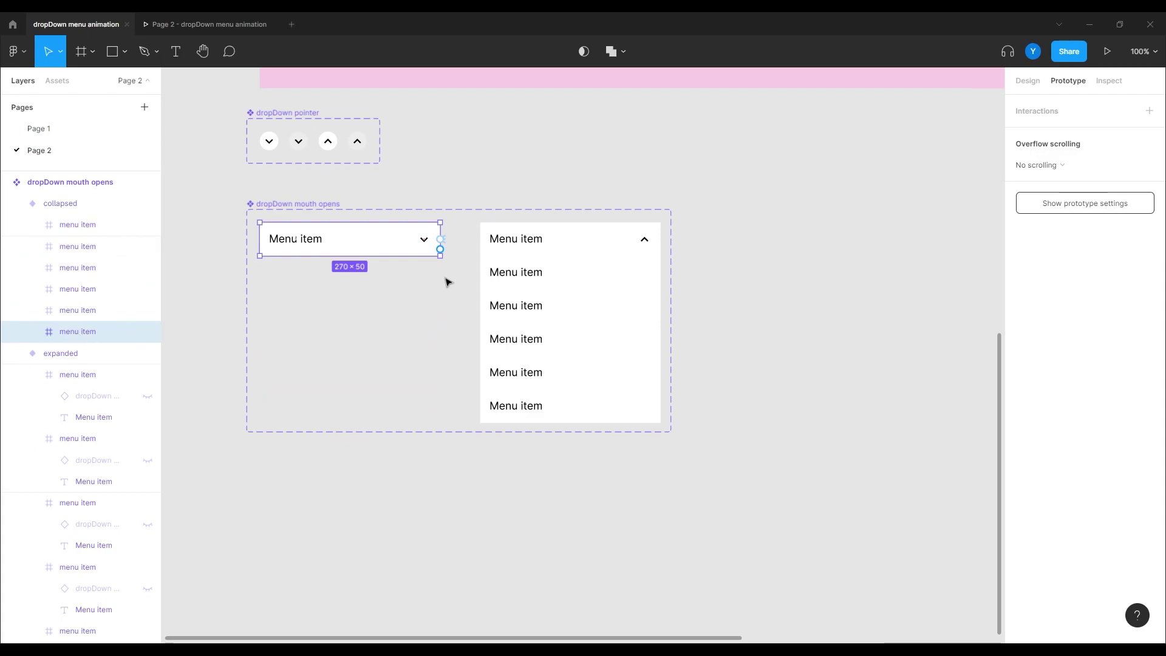
mouse_move(440, 249)
left_mouse_down()
mouse_move(503, 272)
mouse_move(425, 239)
left_mouse_up()
left_click(75, 334)
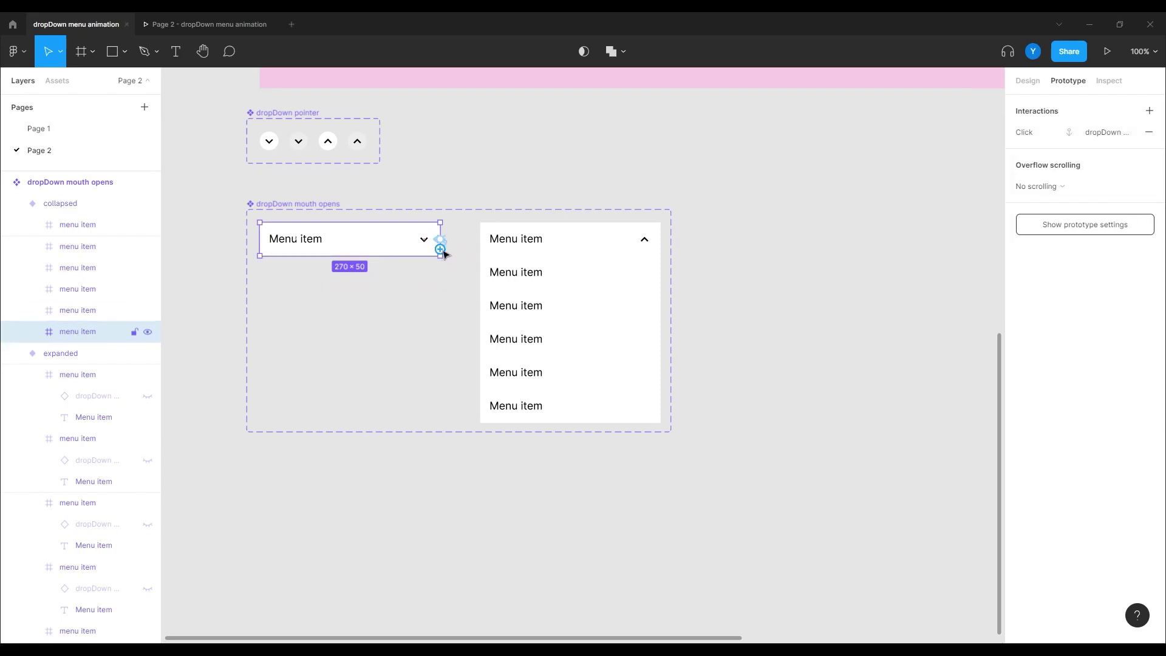
Remove the stray Click and On drag interactions from the menu item.
left_click_drag(444, 254, 494, 288)
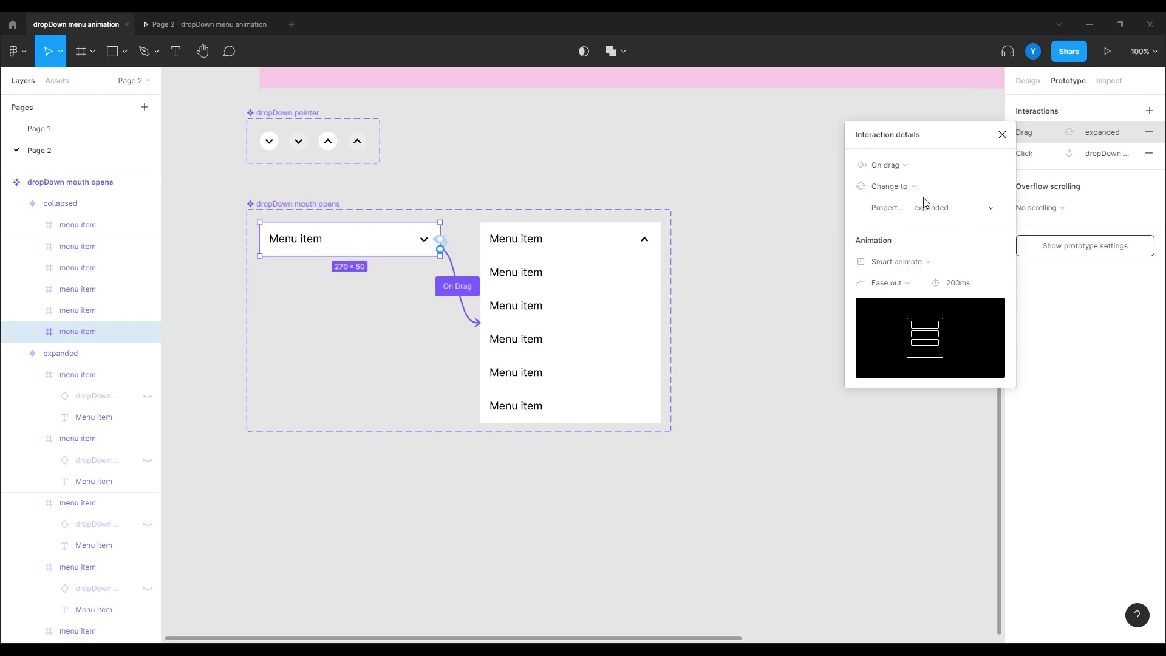
left_click(911, 170)
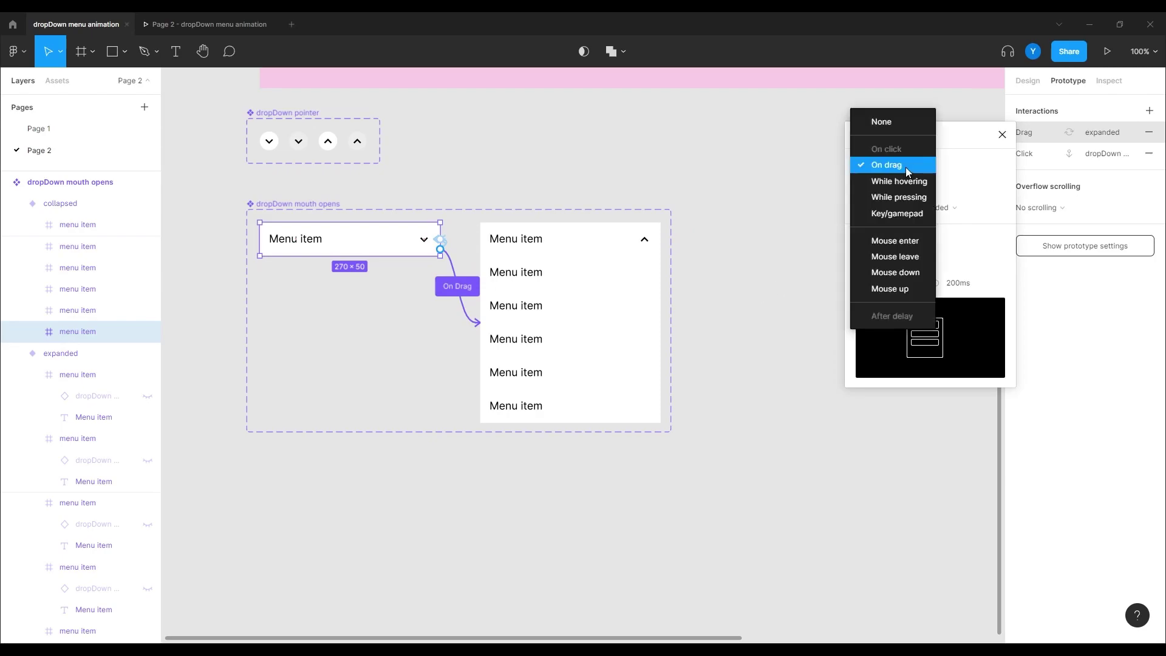
left_click(905, 166)
left_click(1148, 153)
left_click(1148, 132)
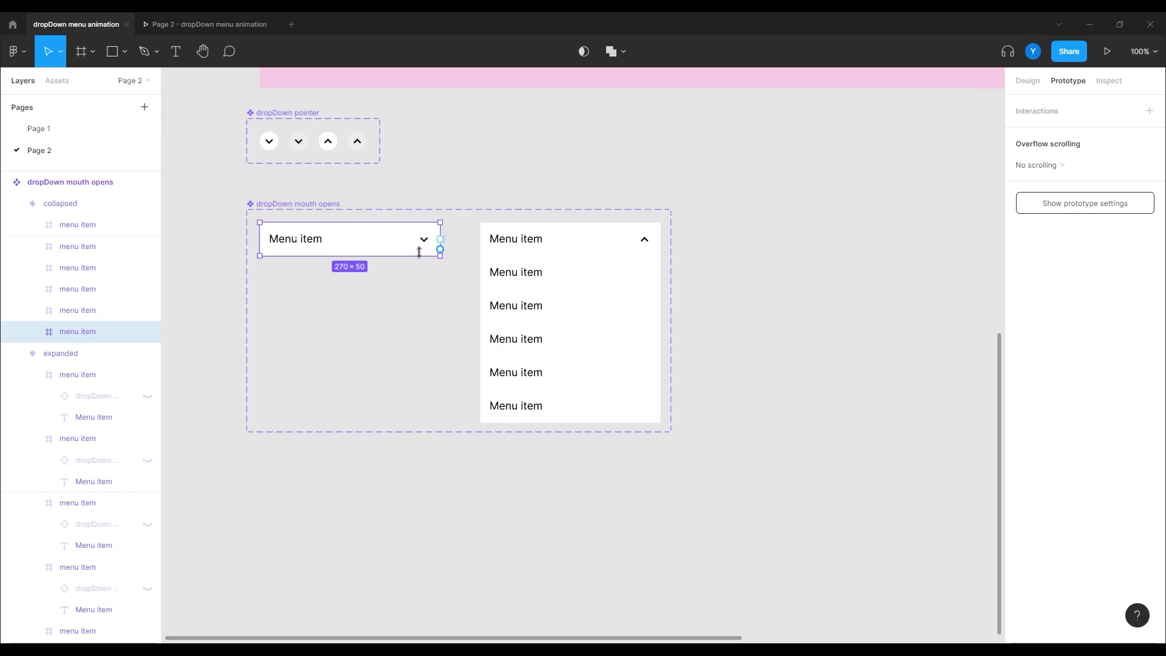
Link the collapsed menu item On click to expanded with Smart animate, Ease out, 300ms.
left_click(180, 322)
left_click(65, 331)
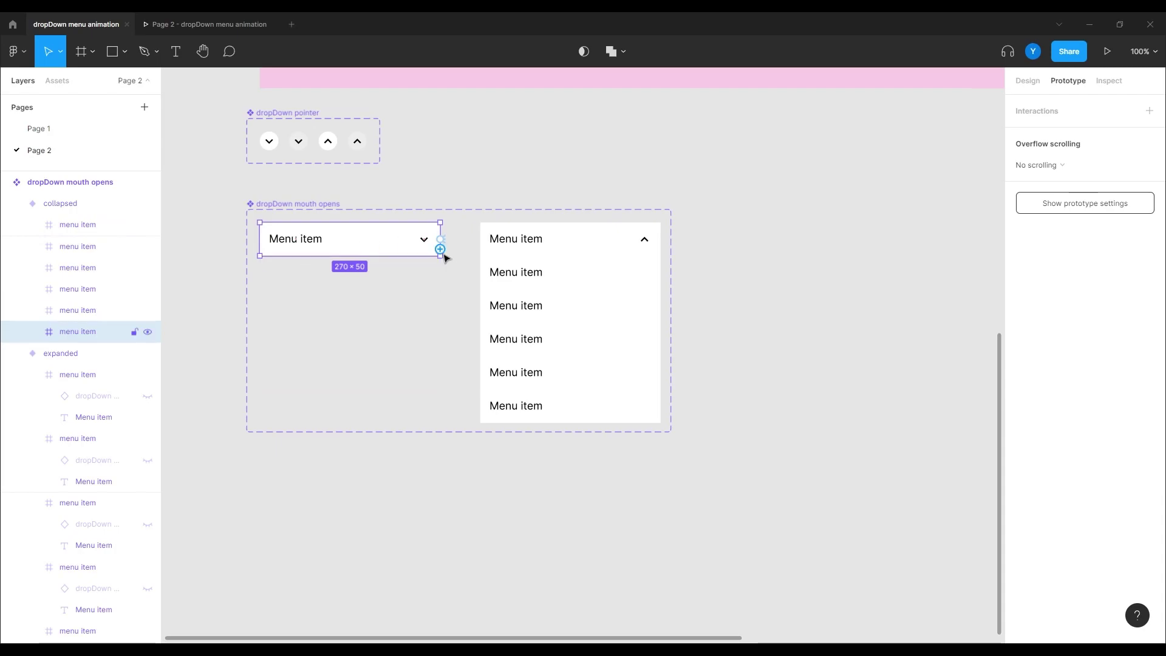
left_click_drag(441, 250, 516, 273)
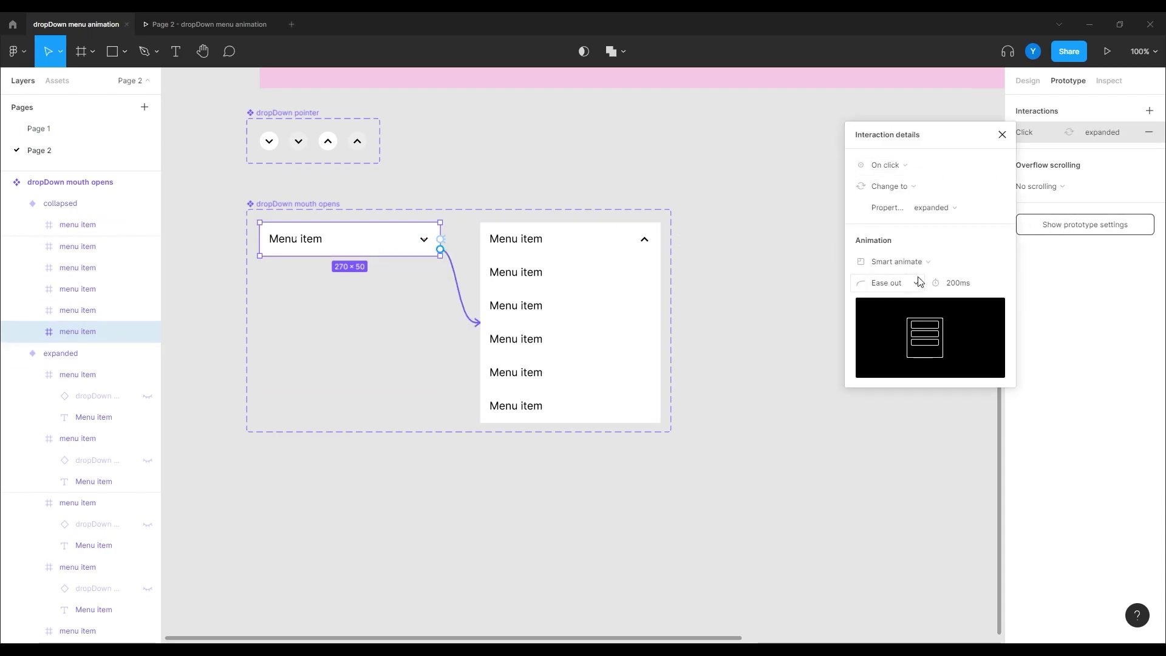
left_click(956, 284)
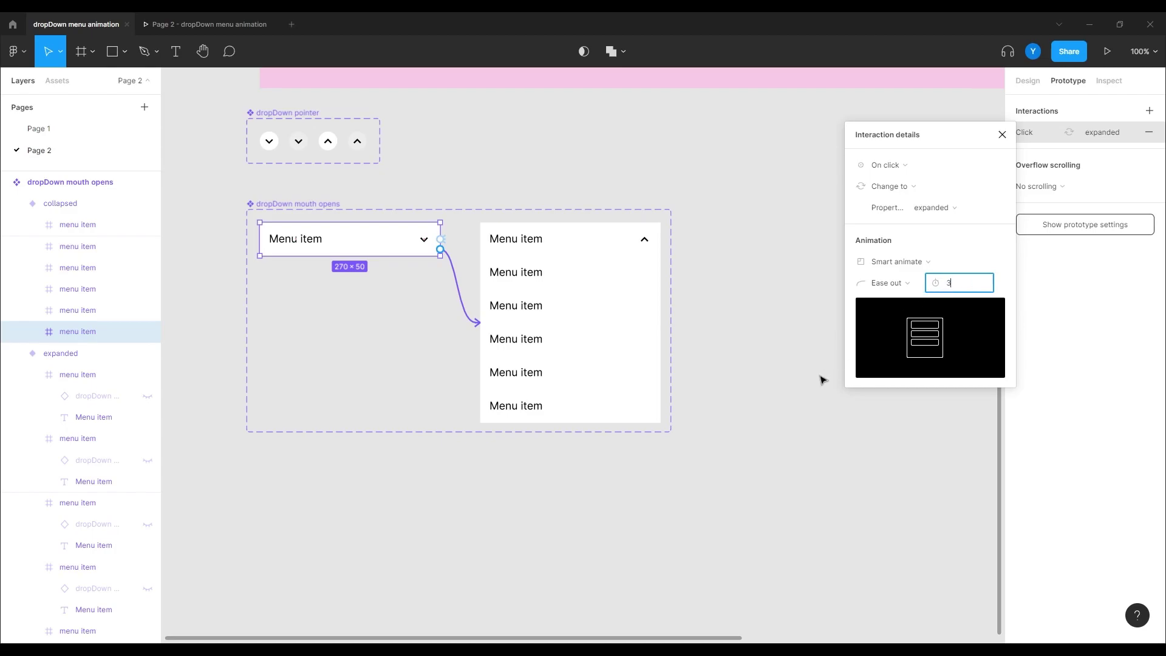
key("Return")
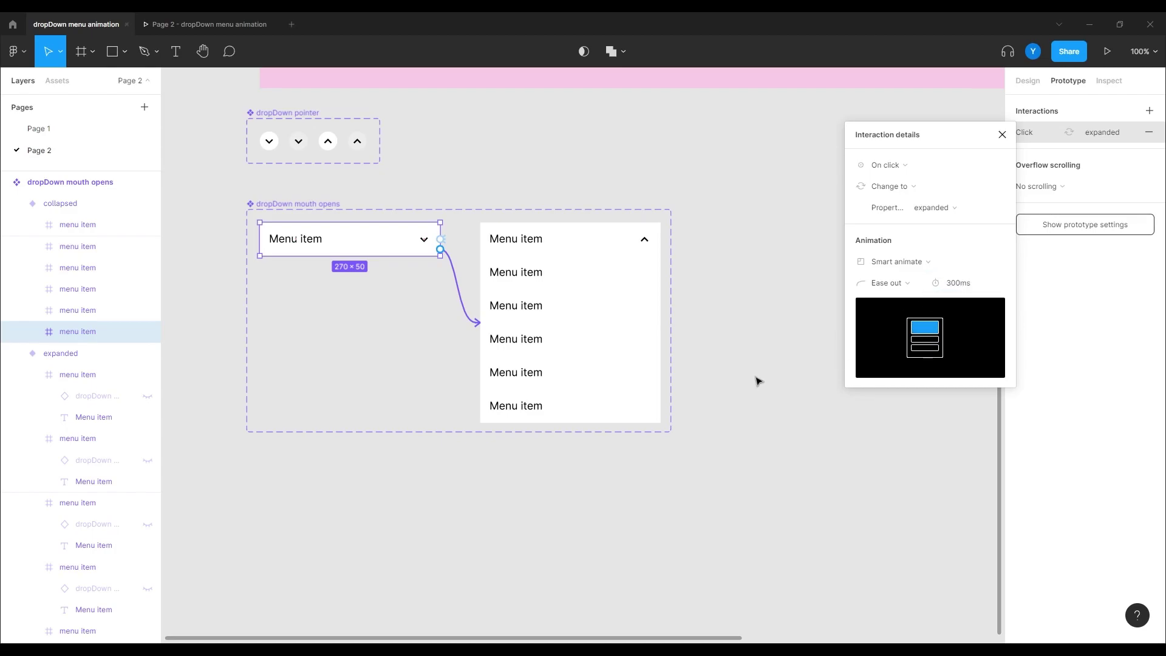
Link the expanded variant's top row back to collapsed on click with Smart animate, Ease out, 300ms.
left_click(552, 237)
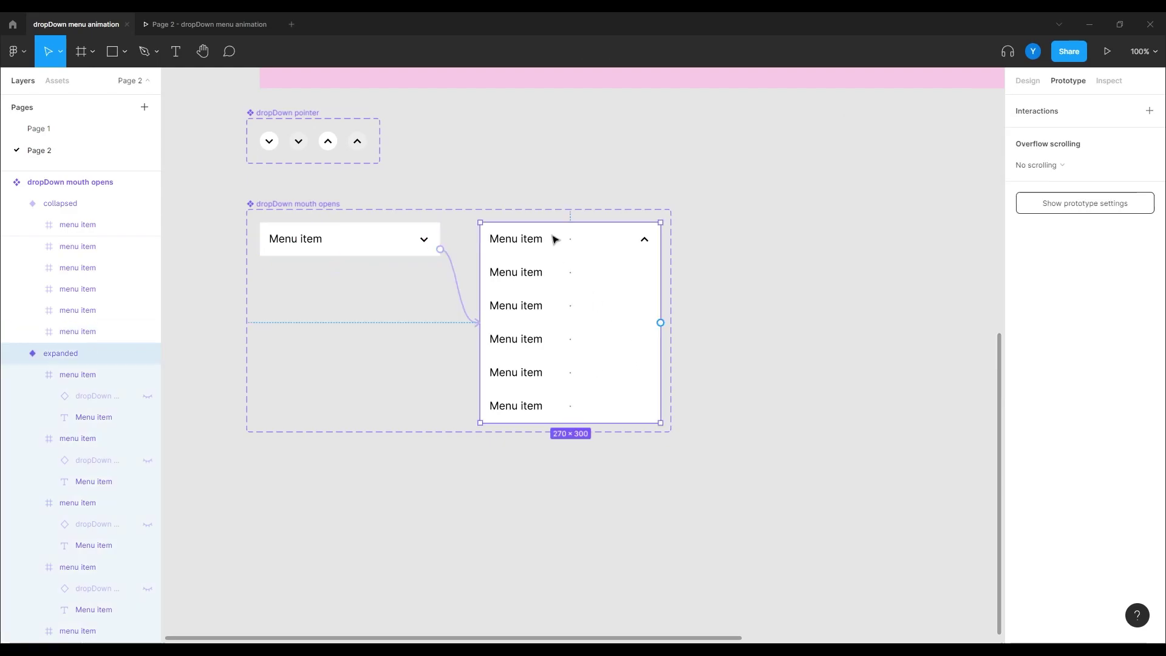
left_click(552, 237)
left_click_drag(661, 239, 359, 248)
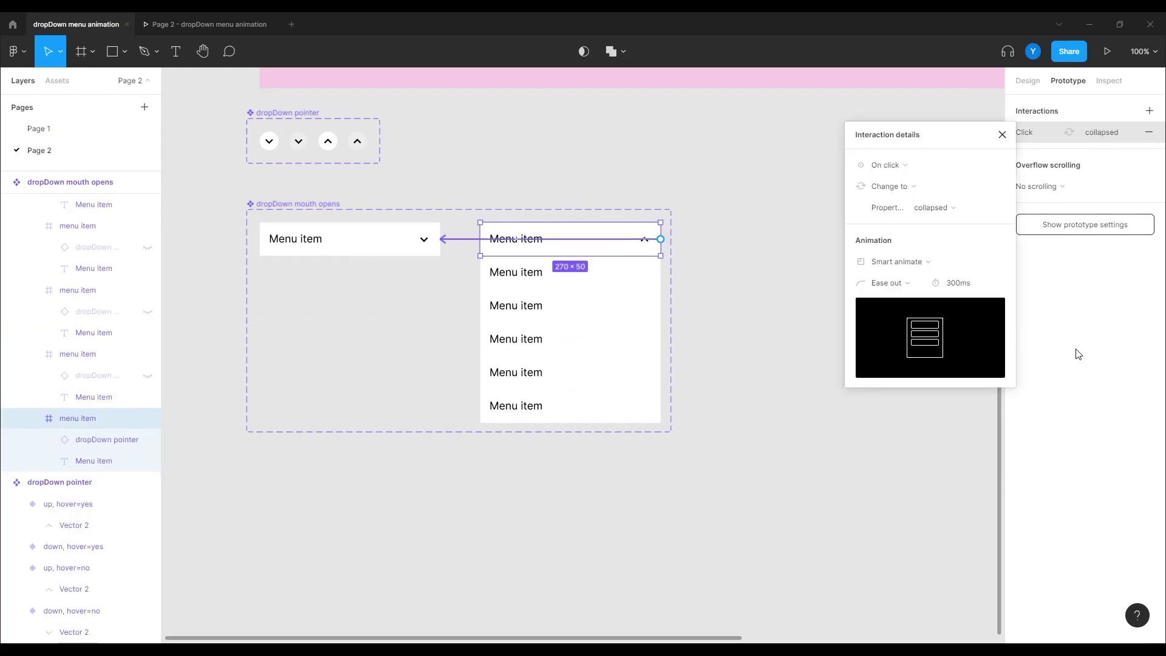
left_click(509, 186)
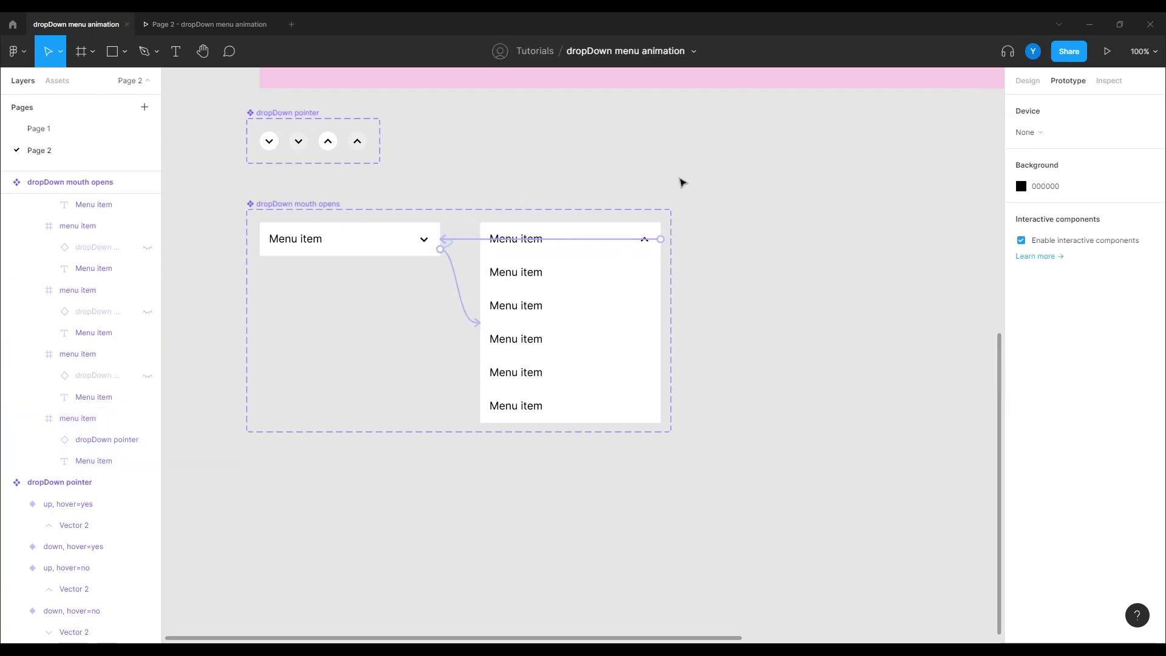
scroll(690, 431, "up", 4)
scroll(573, 440, "right", 2)
scroll(457, 321, "down", 2)
scroll(457, 320, "down", 5)
scroll(638, 453, "left", 4)
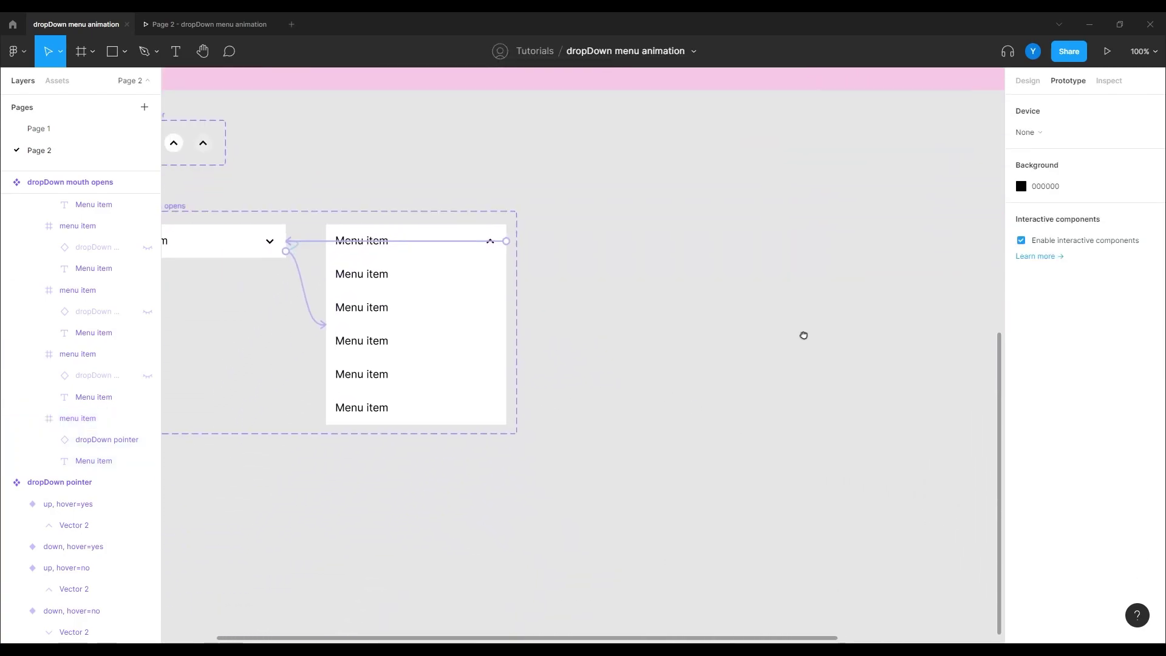
Draw a 1009×491 Frame 10 and give it a pink F9CDE7 fill.
left_click(82, 51)
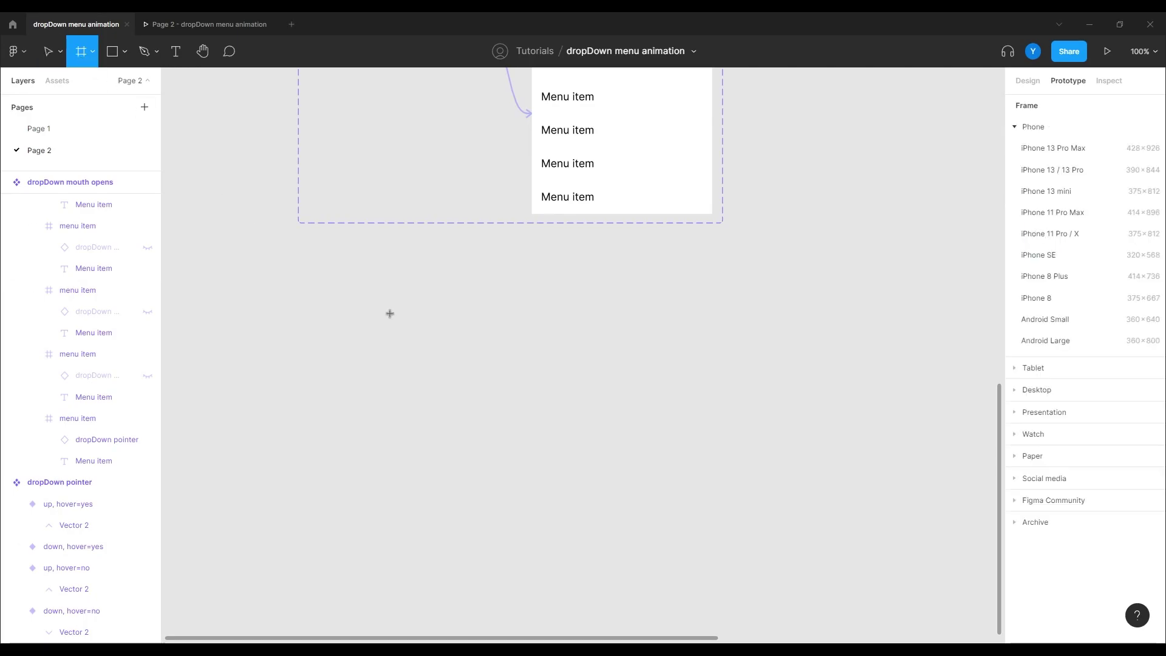
mouse_move(313, 265)
left_mouse_down()
mouse_move(377, 339)
mouse_move(1000, 610)
mouse_move(949, 593)
left_mouse_up()
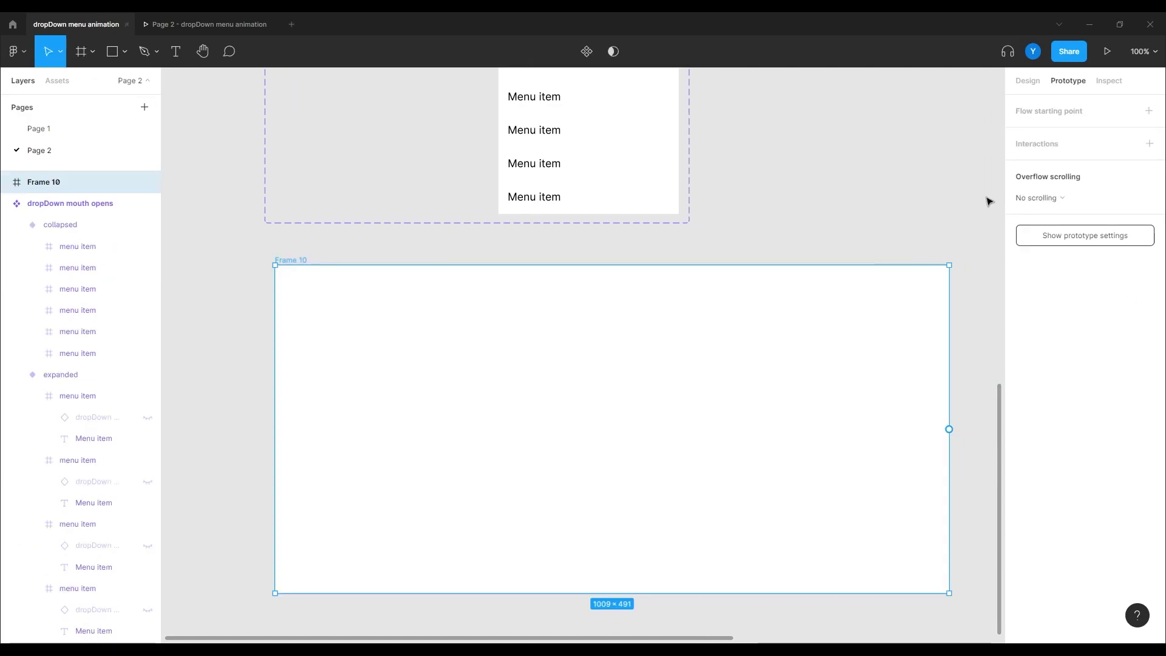
left_click(1030, 81)
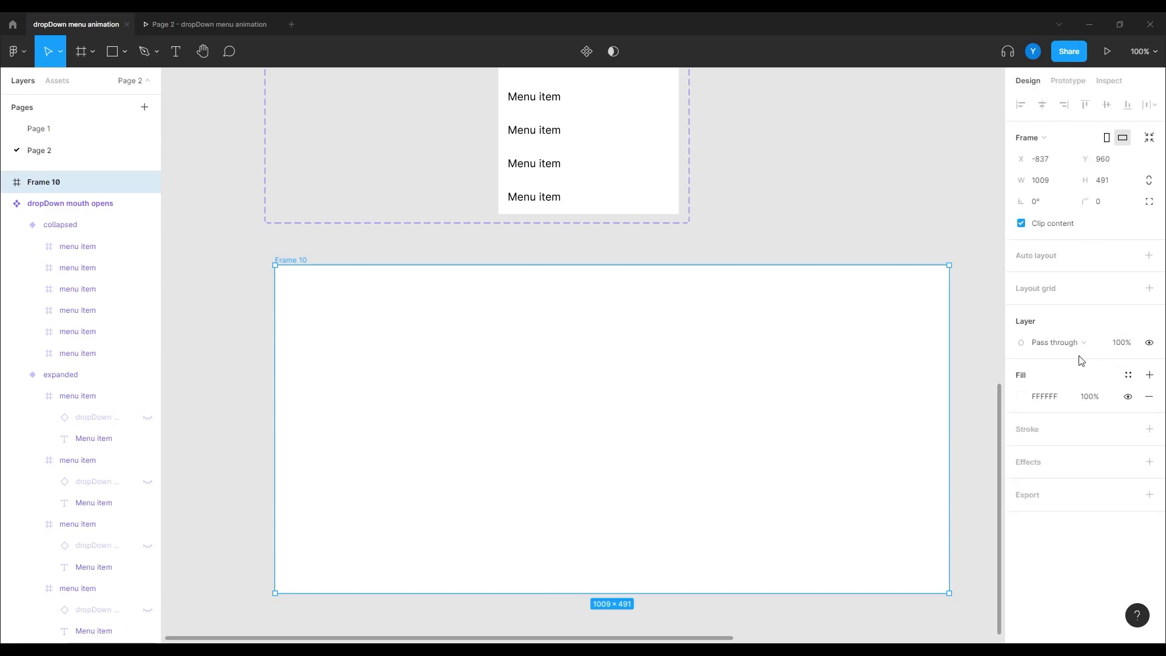
scroll(722, 318, "up", 6)
key("i")
left_click(616, 200)
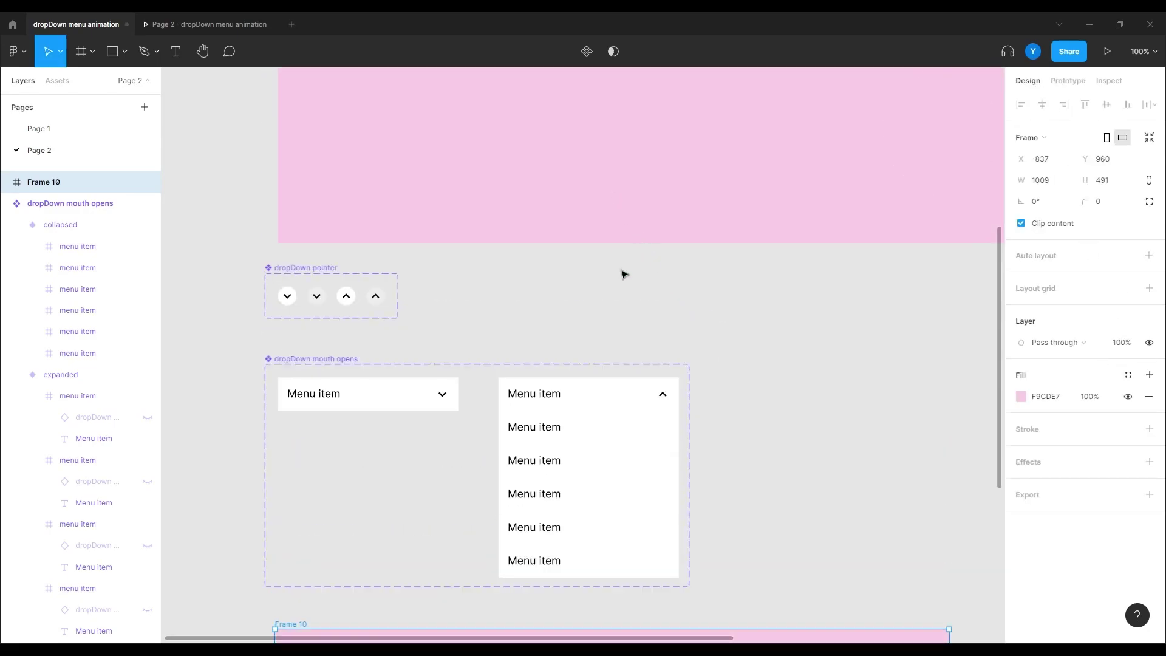
scroll(862, 528, "down", 6)
scroll(613, 348, "up", 2)
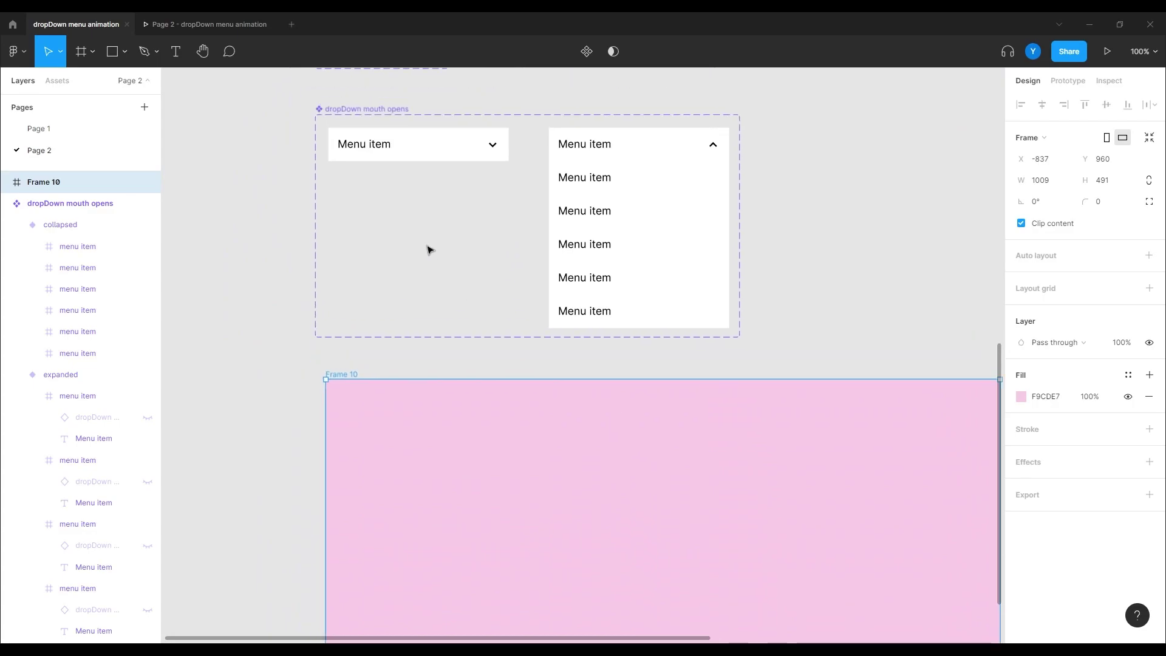
Paste a collapsed dropDown mouth opens instance into Frame 10 near its top-left corner.
left_click(428, 148)
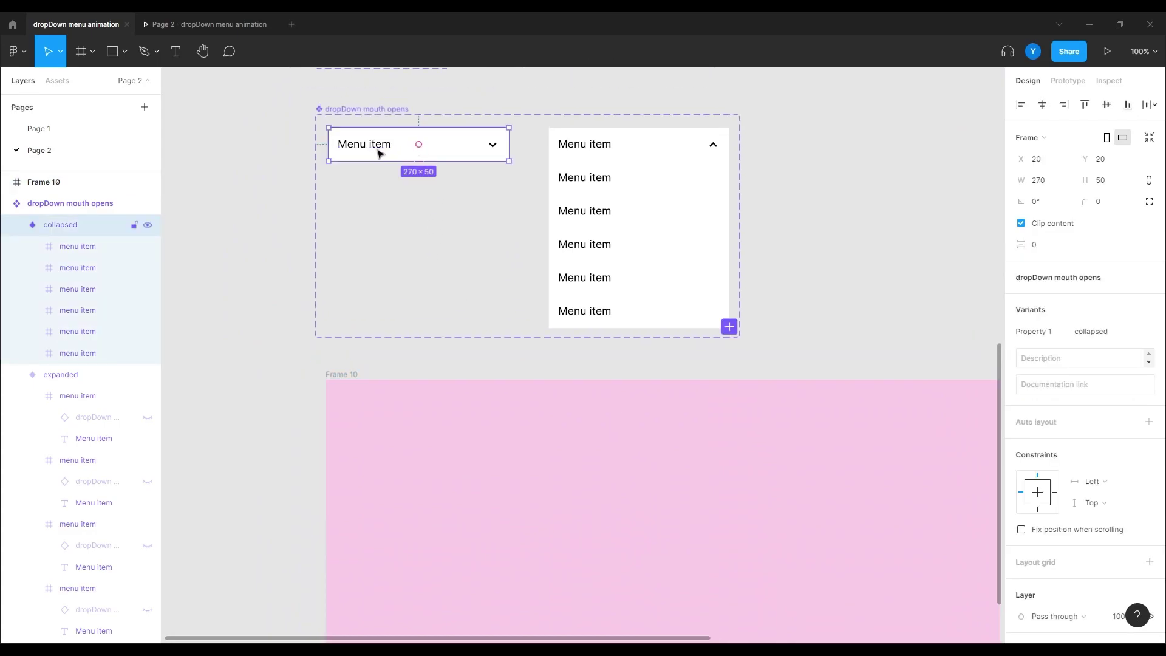
left_click(332, 379)
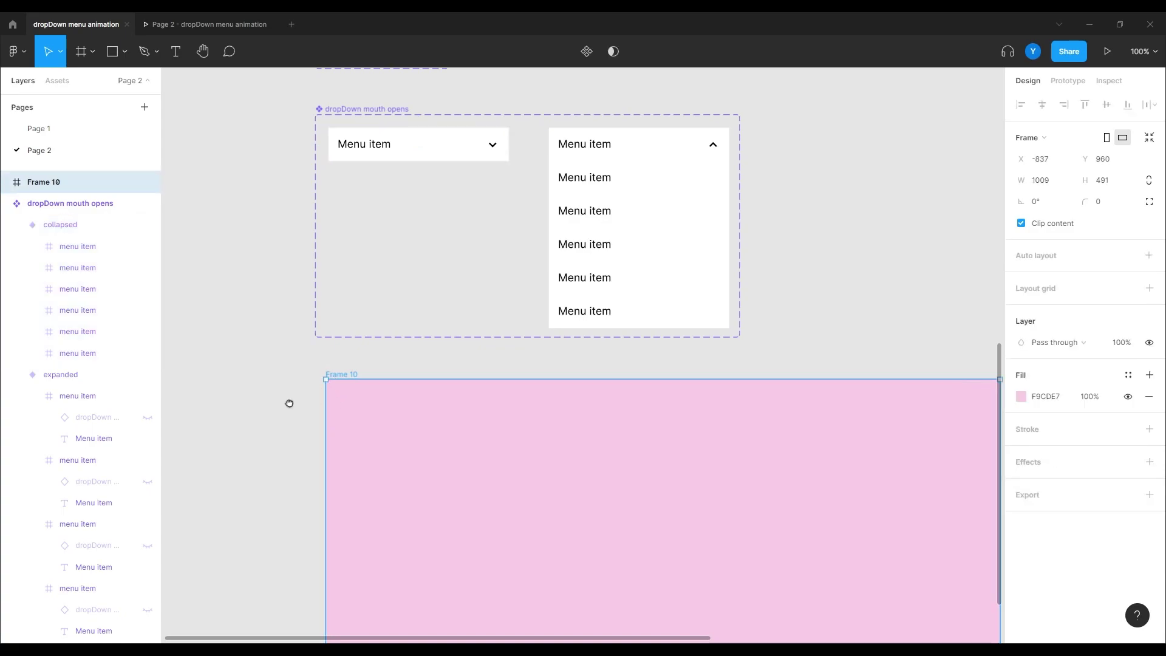
key("shift+2")
key("ctrl+v")
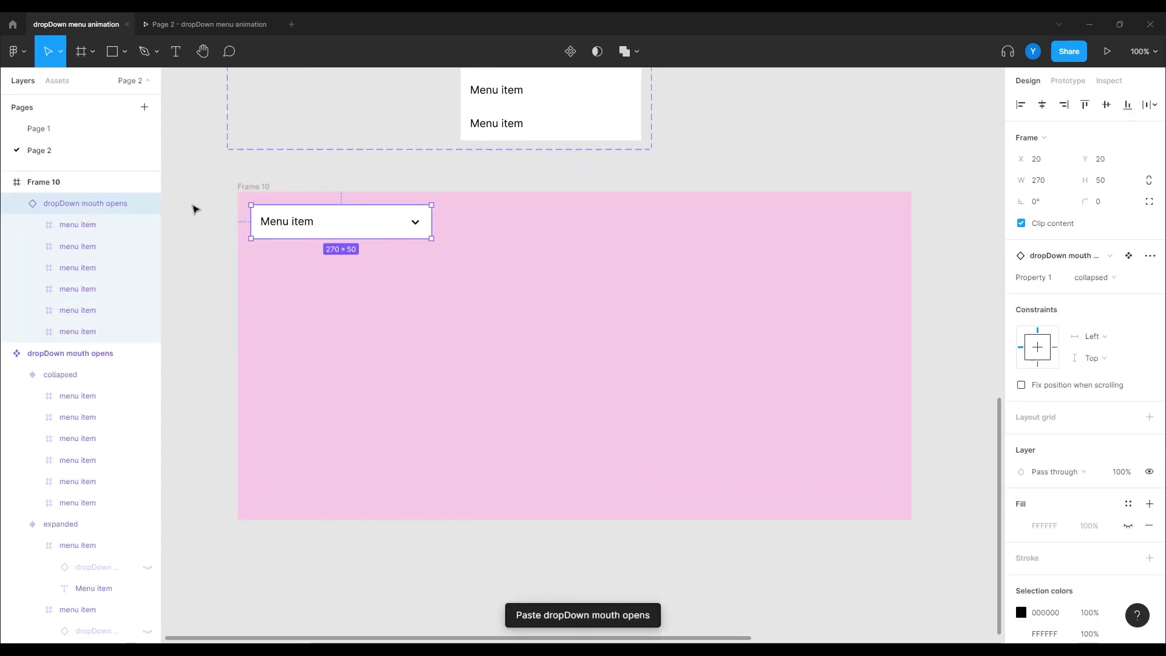
left_click_drag(362, 223, 402, 263)
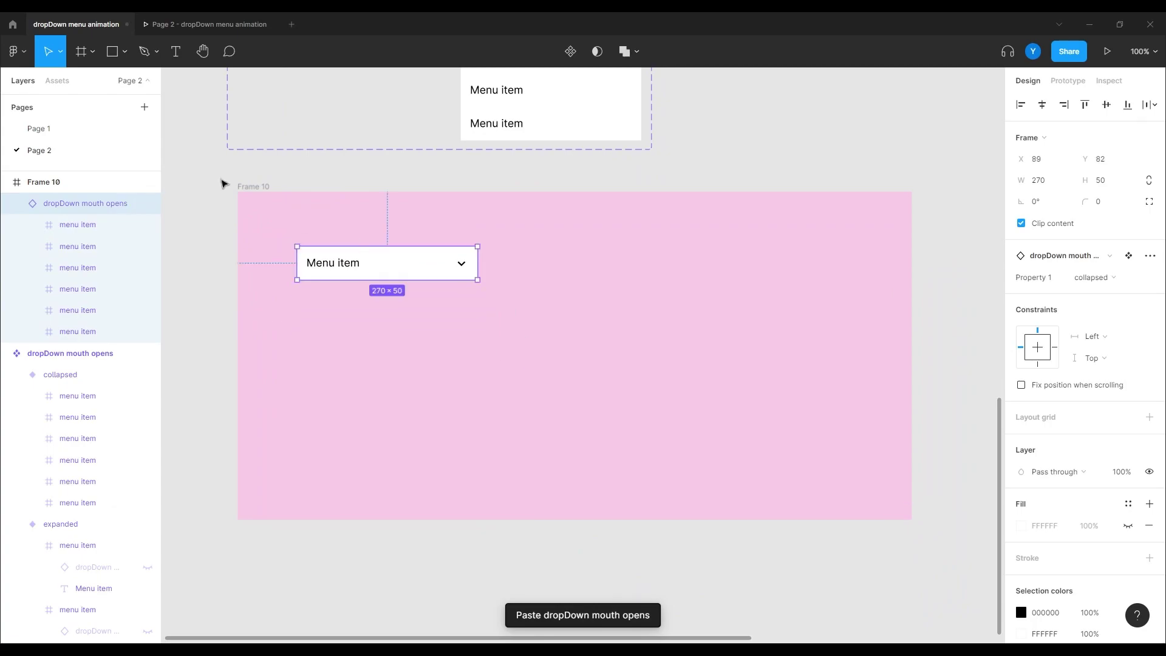
left_click(274, 24)
left_click(1107, 51)
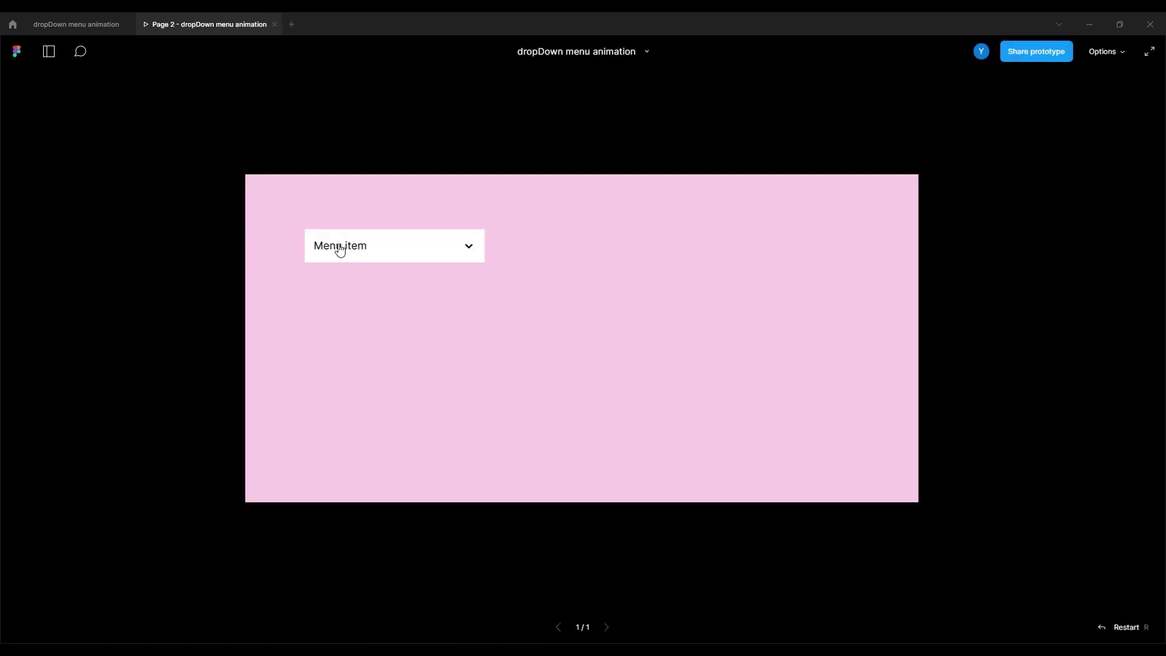
left_click(337, 249)
left_click(336, 249)
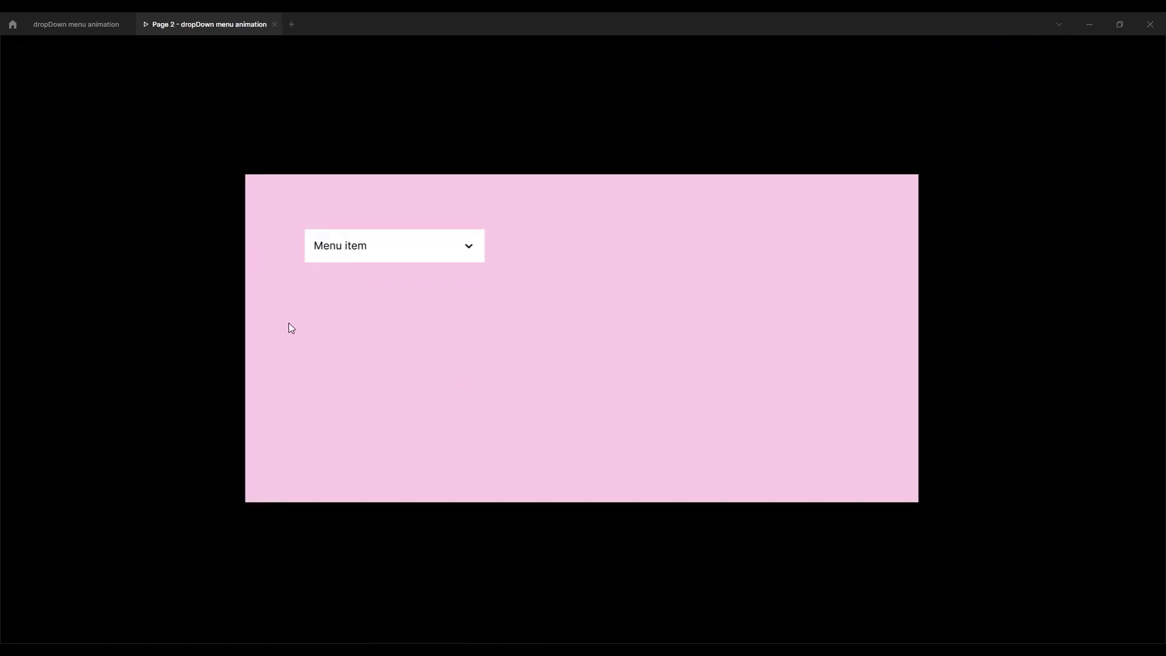
left_click(336, 252)
left_click(344, 250)
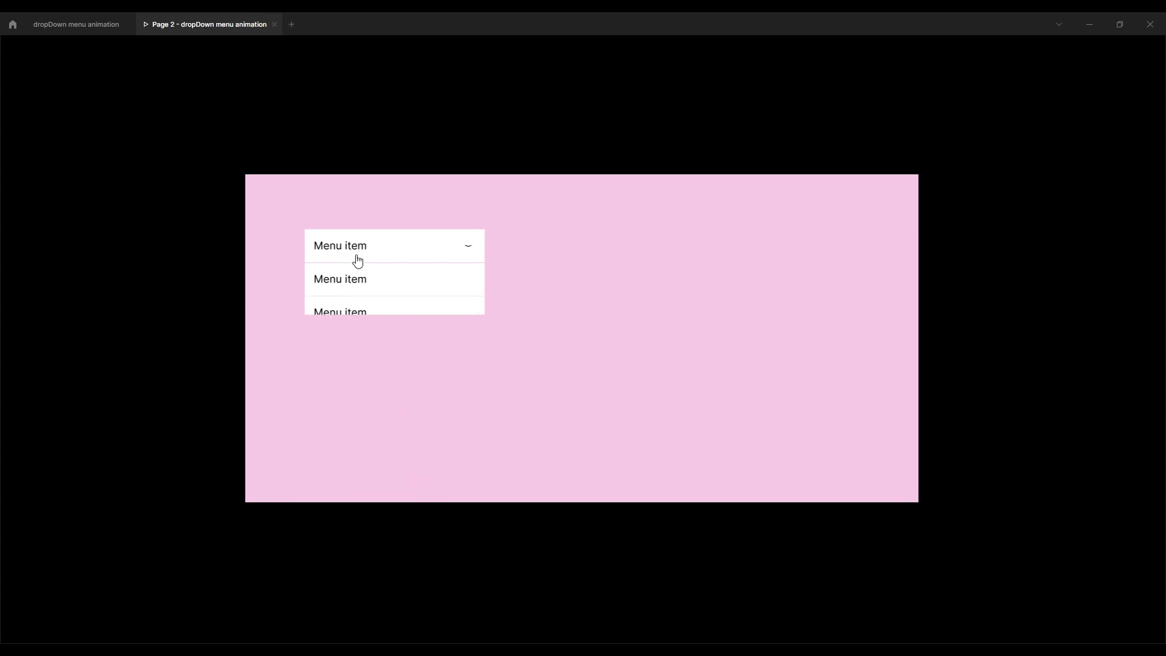
left_click(336, 253)
left_click(324, 253)
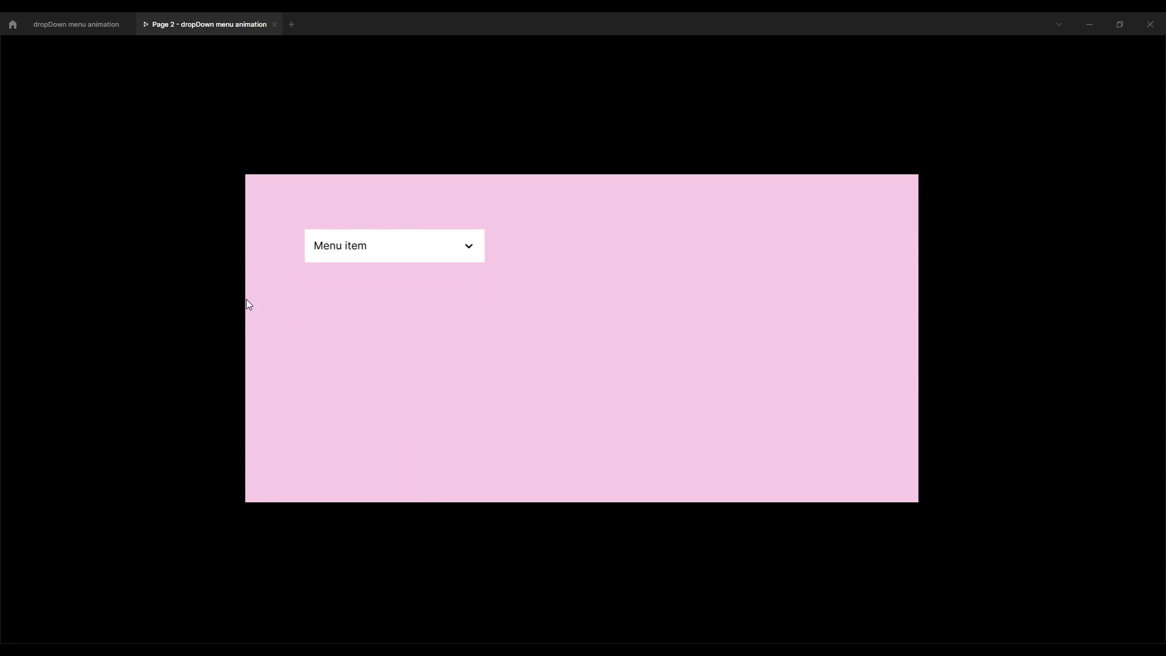
left_click(320, 252)
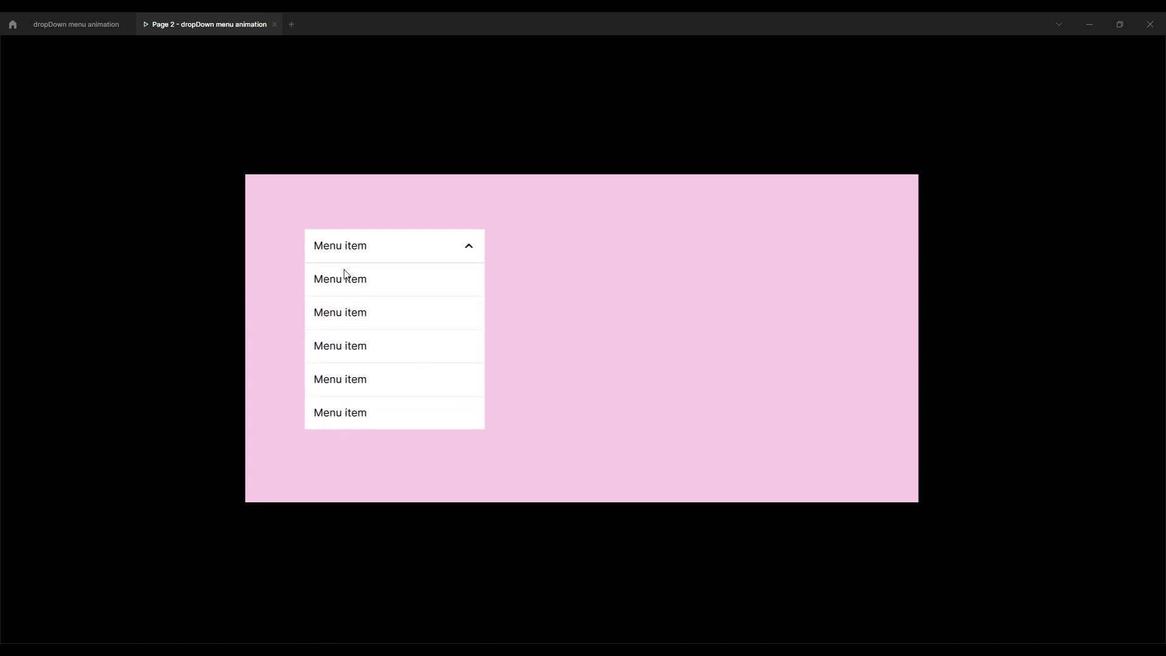
left_click(335, 250)
left_click(79, 25)
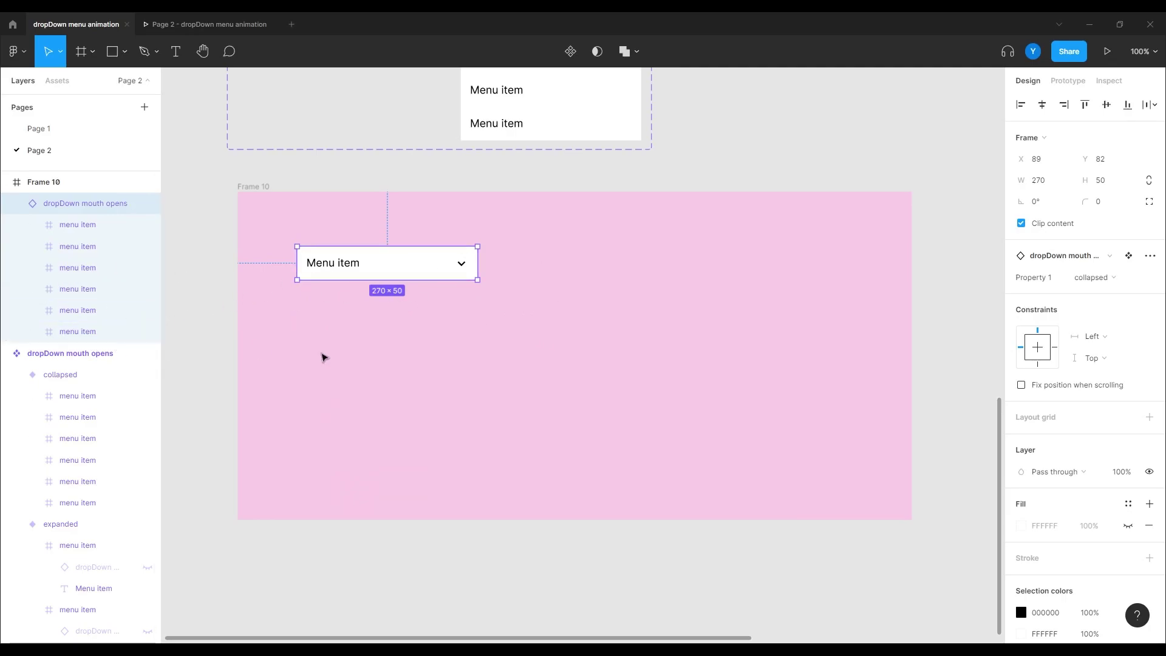
Switch Frame 10's dropdown instance to the expanded variant and zoom in on it.
left_click(1092, 279)
left_click(1094, 293)
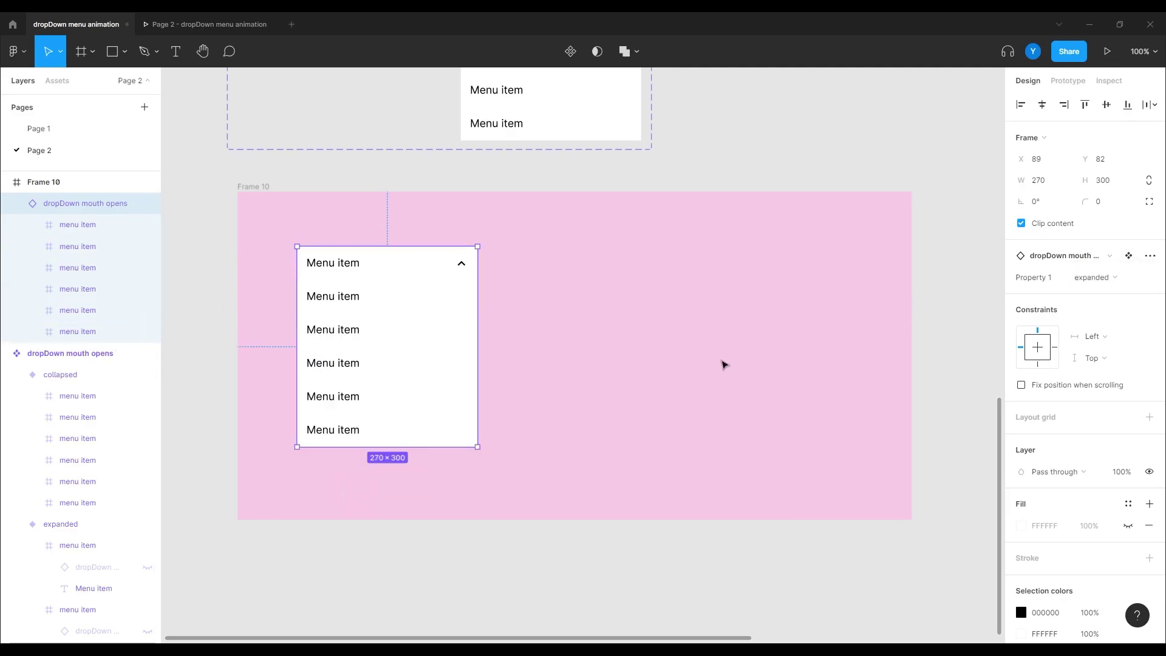
left_click_drag(476, 320, 620, 367)
key("ctrl+equal")
key("ctrl+equal")
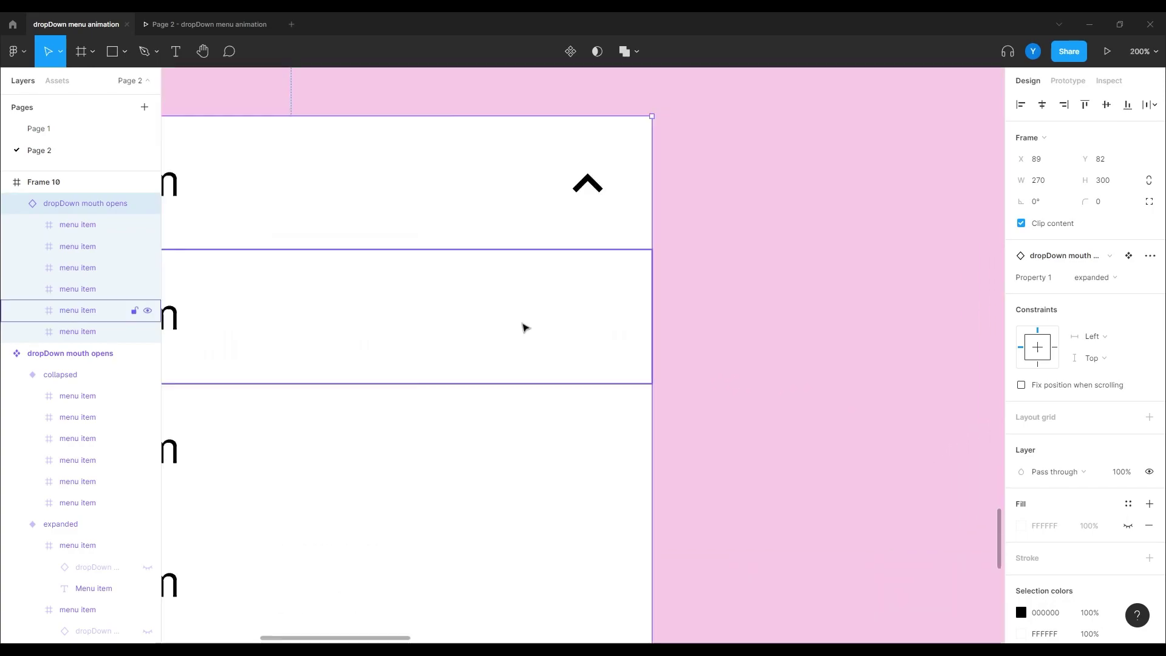
scroll(713, 297, "up", 2)
left_click_drag(684, 303, 928, 301)
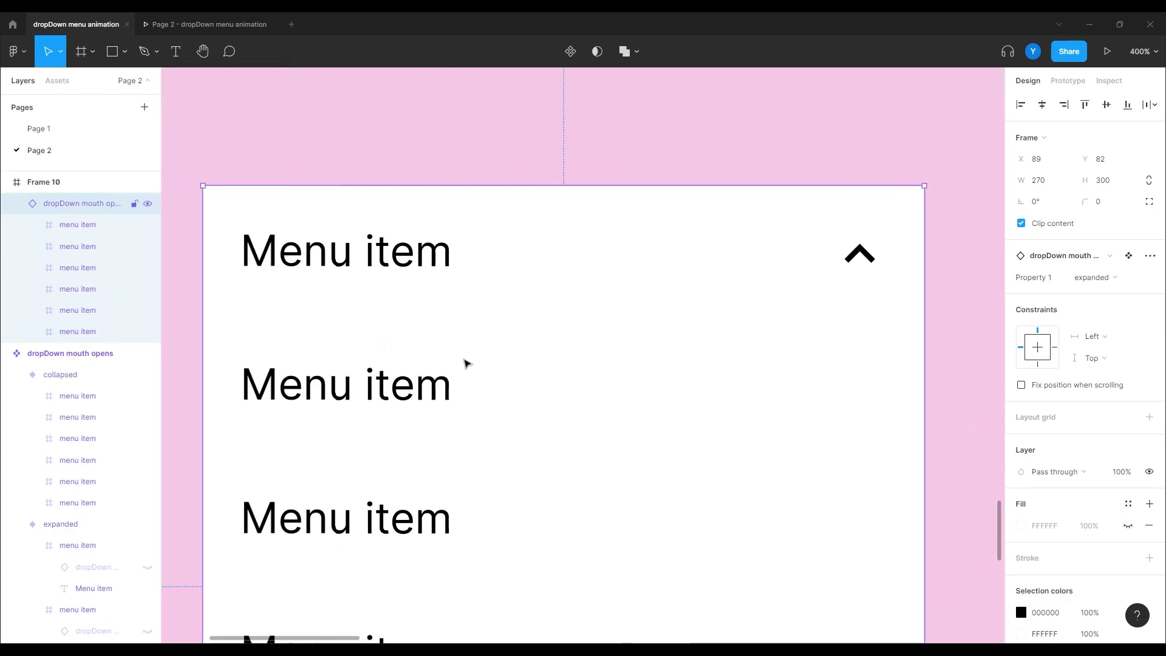
Check the prototype preview at actual size, then return to the design file.
left_click(200, 24)
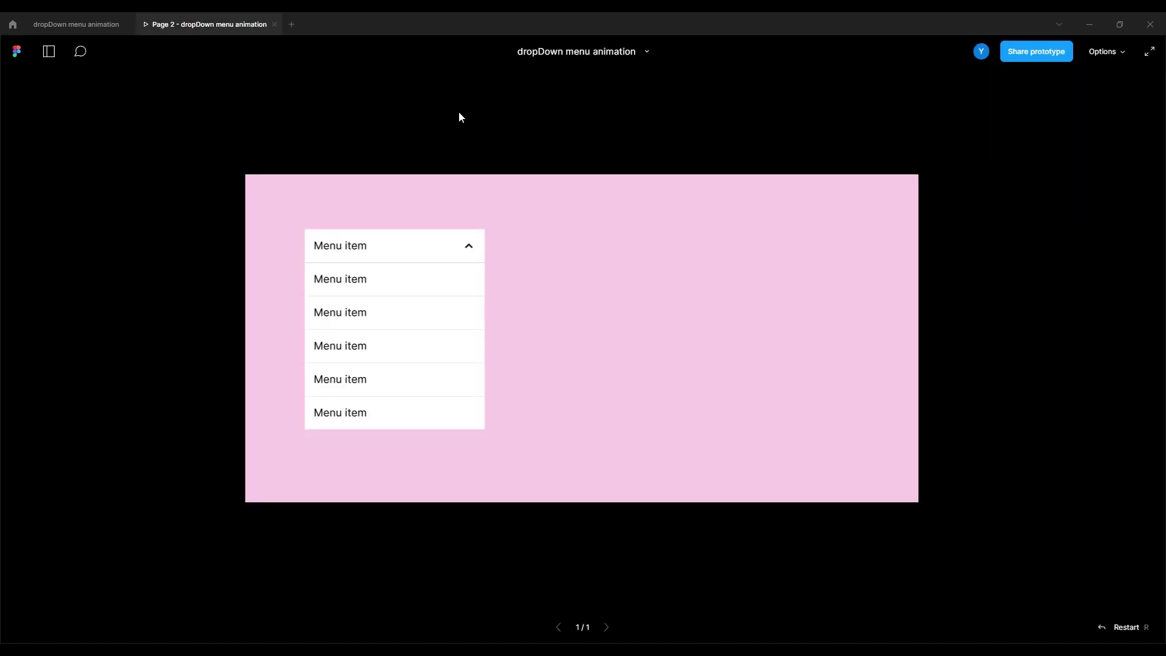
left_click(1104, 52)
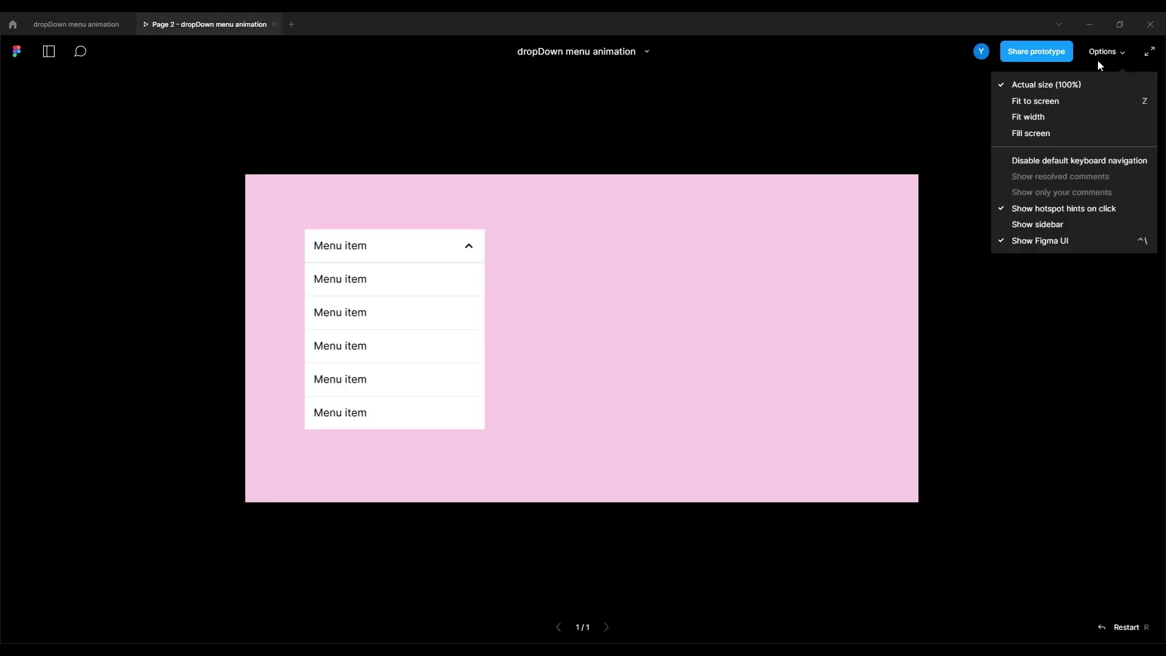
left_click(1082, 86)
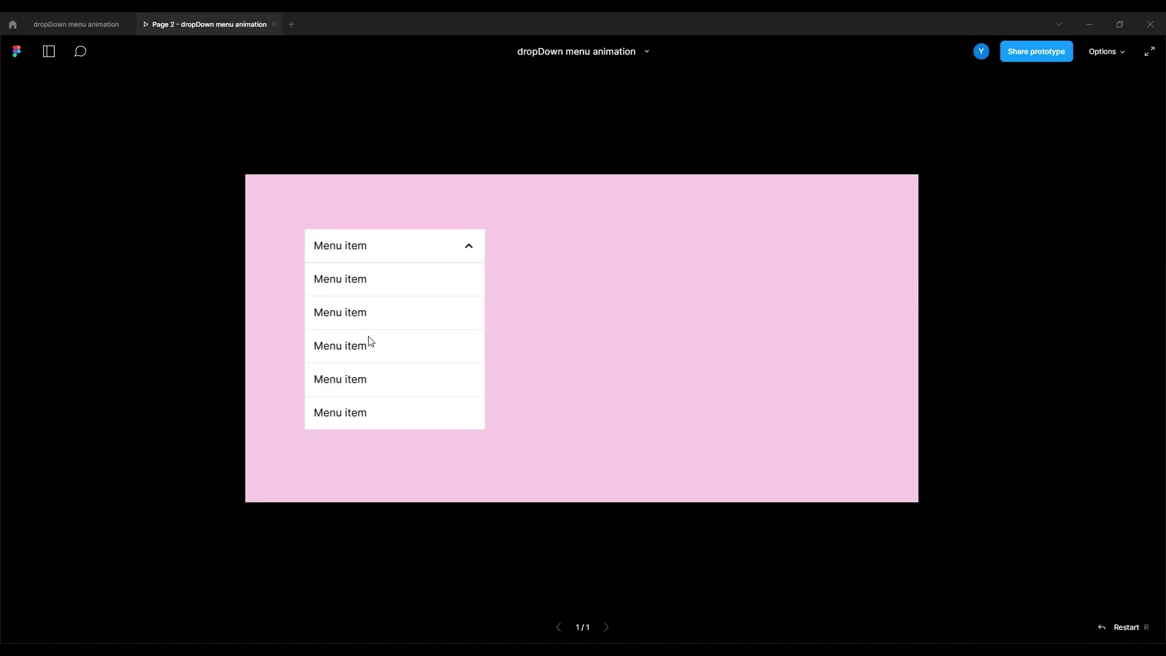
left_click(85, 24)
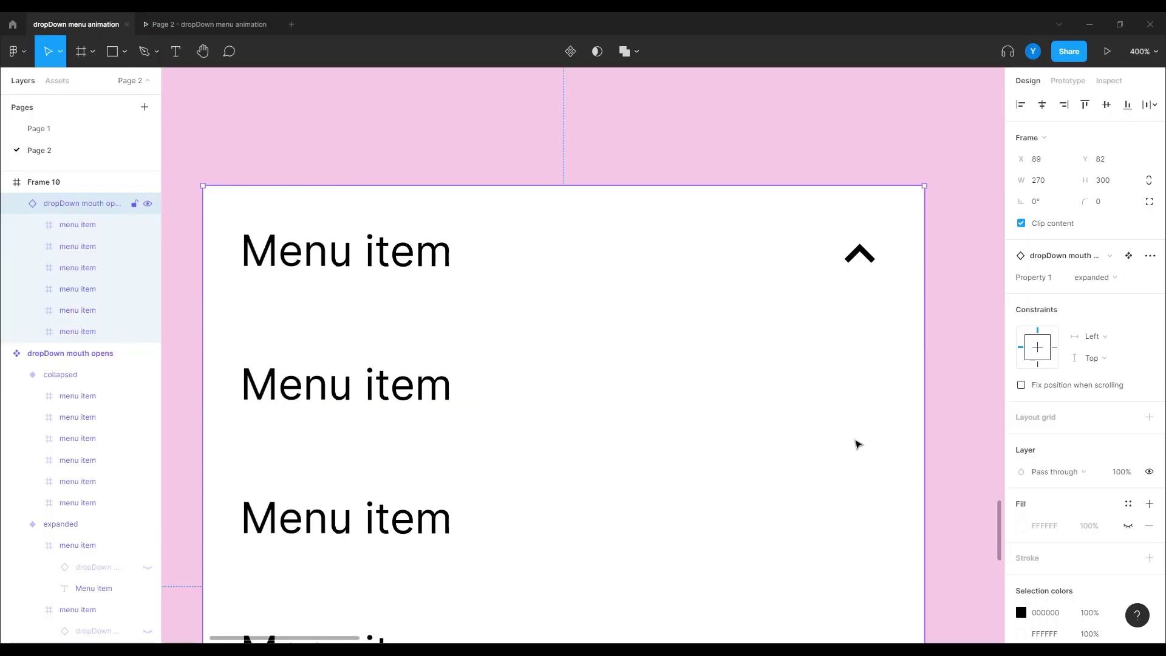
Select menu items inside Frame 10's instance, then zoom back to 100% and deselect.
double_click(360, 277)
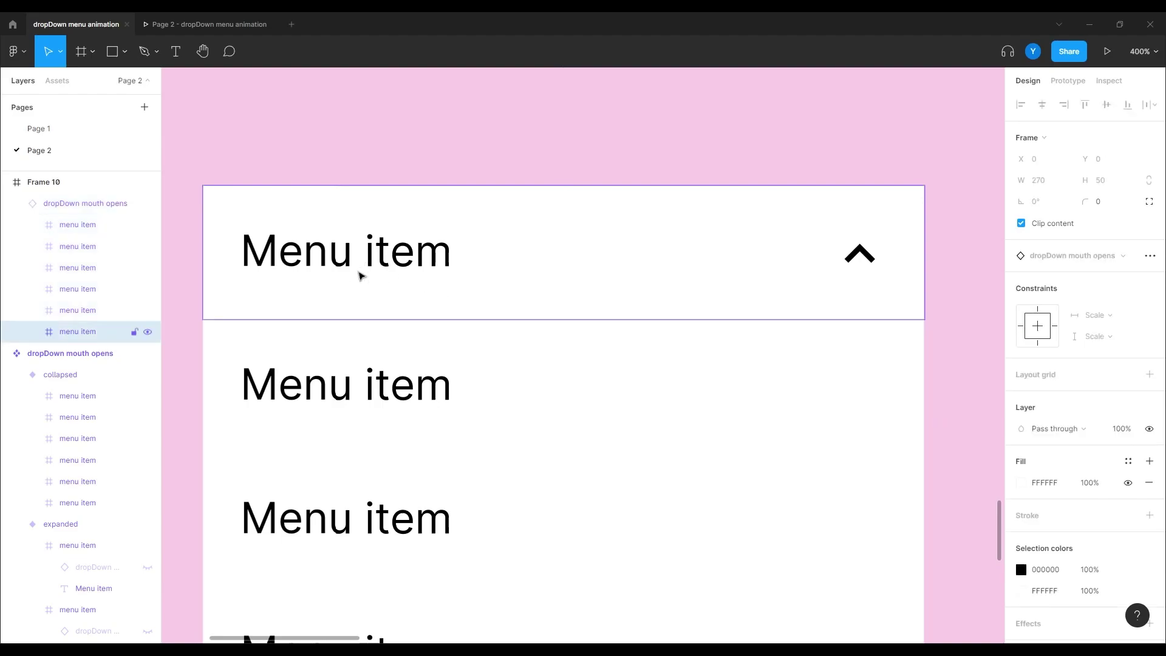
left_click(394, 395, "shift")
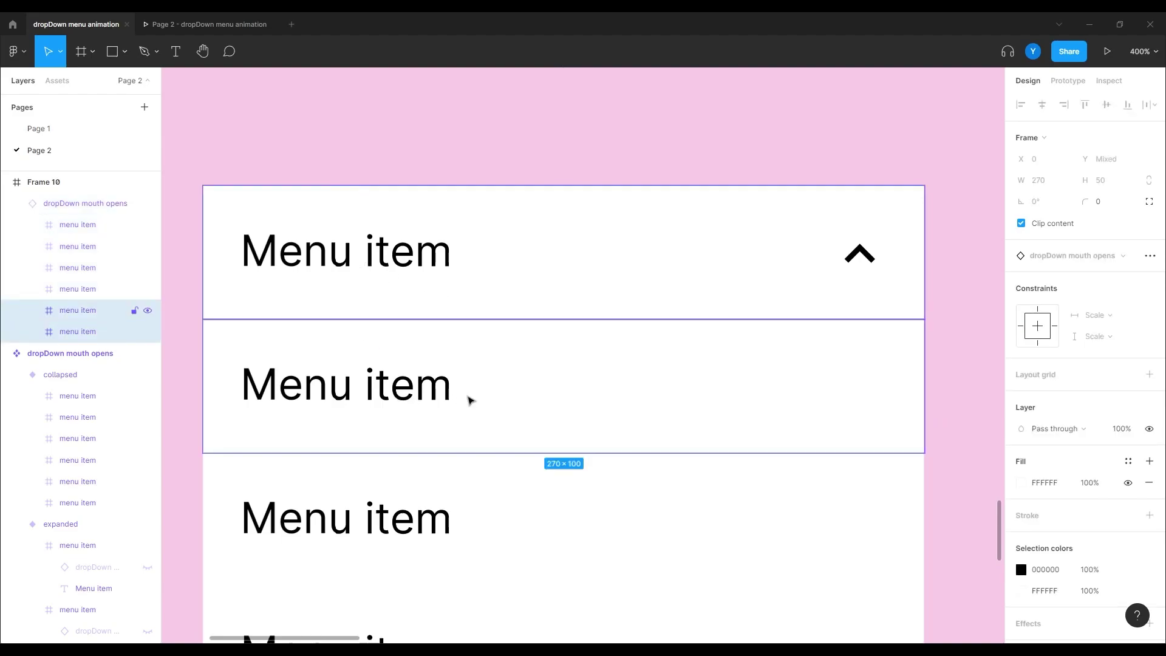
scroll(577, 364, "down", 3)
key("shift+0")
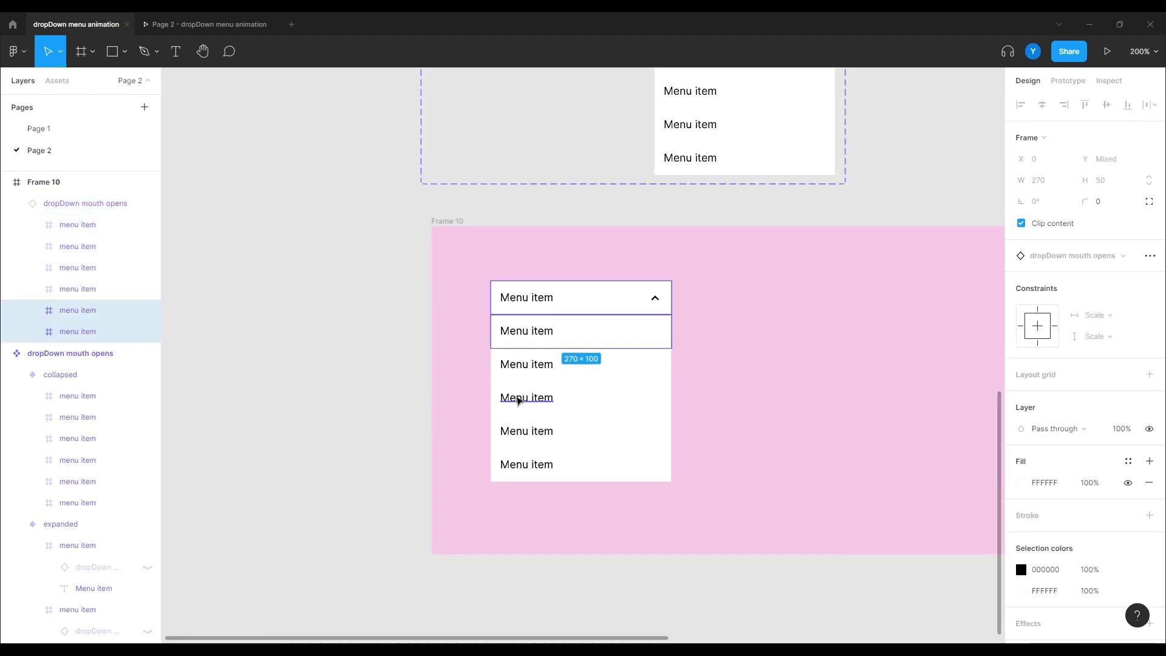
left_click(388, 276)
scroll(445, 435, "up", 5)
scroll(445, 435, "left", 2)
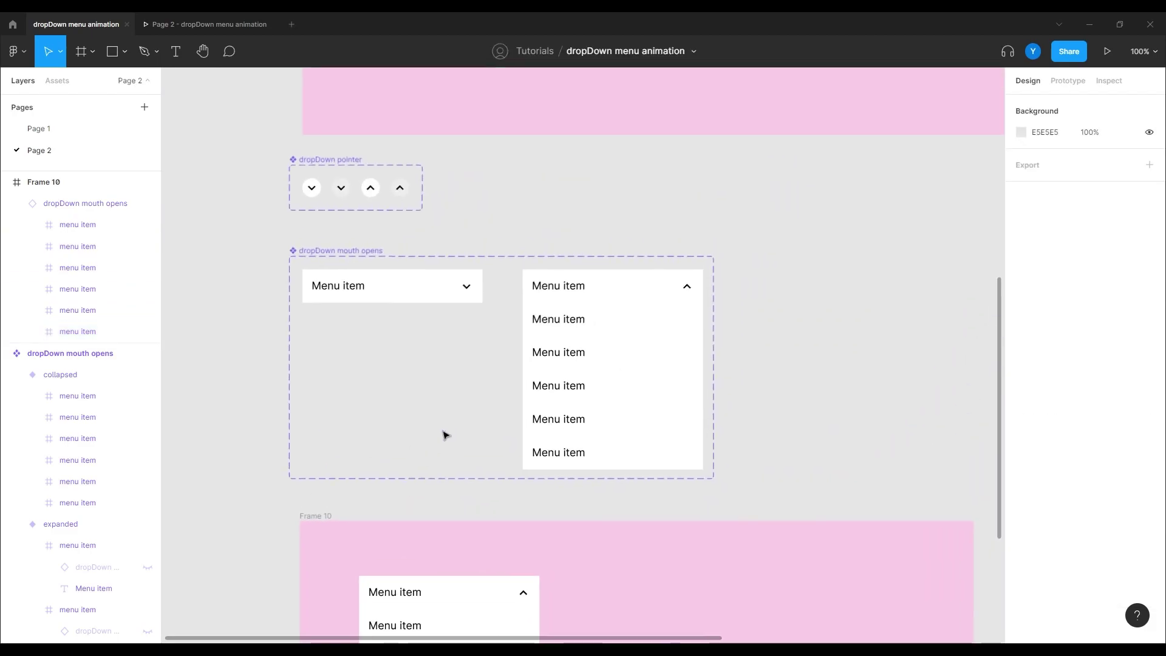
Select the expanded variant's six menu item layers and view the prototype preview.
double_click(599, 286)
left_click(629, 327, "shift")
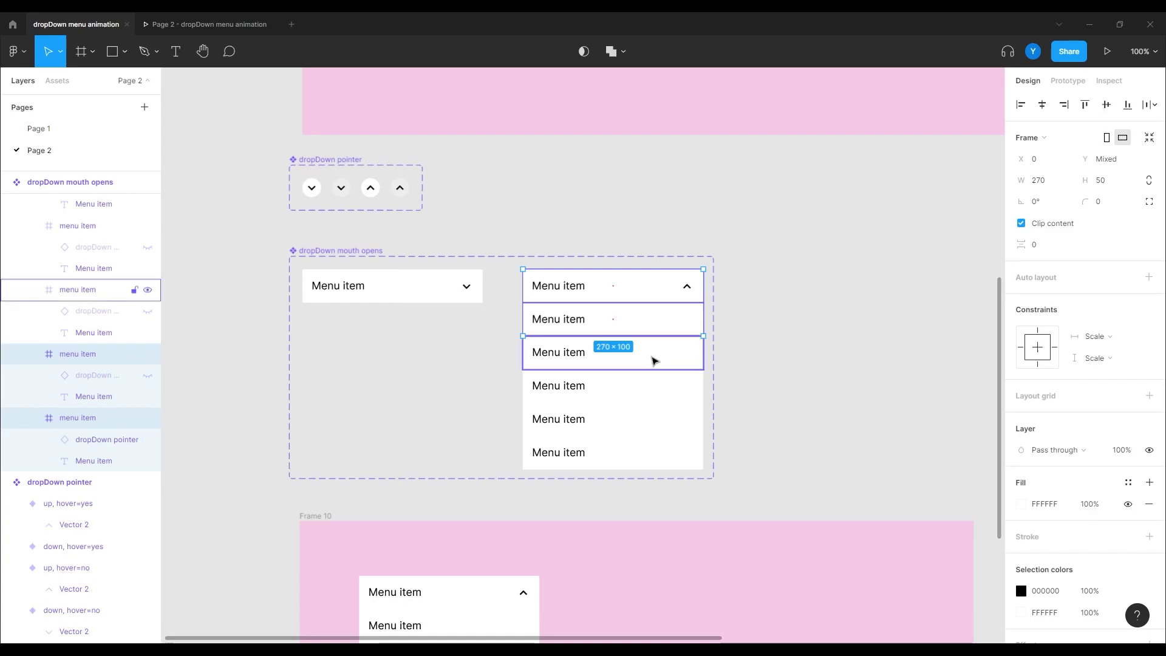
left_click(652, 360, "shift")
left_click(648, 395, "shift")
left_click(645, 427, "shift")
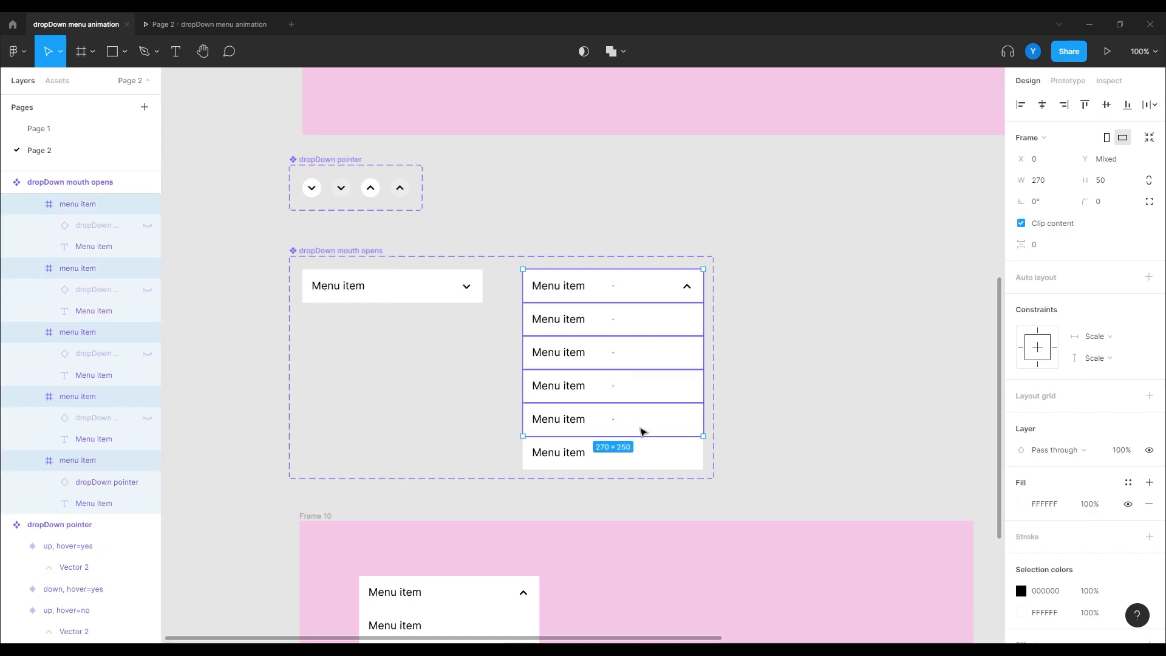
left_click(642, 450, "shift")
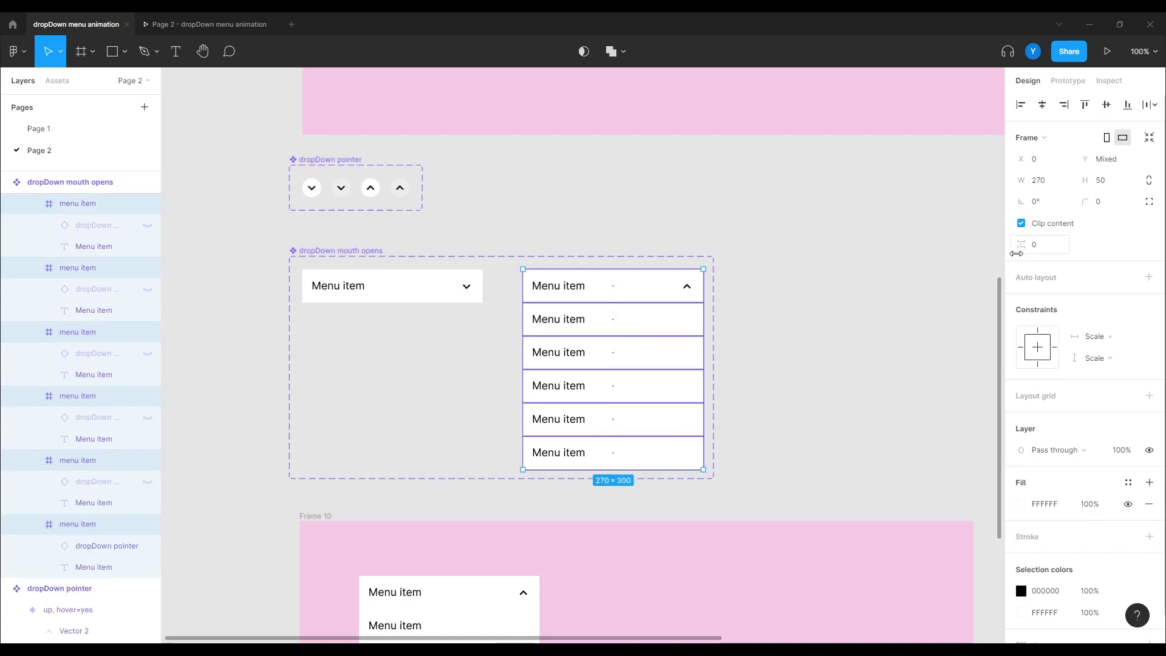
left_click(246, 25)
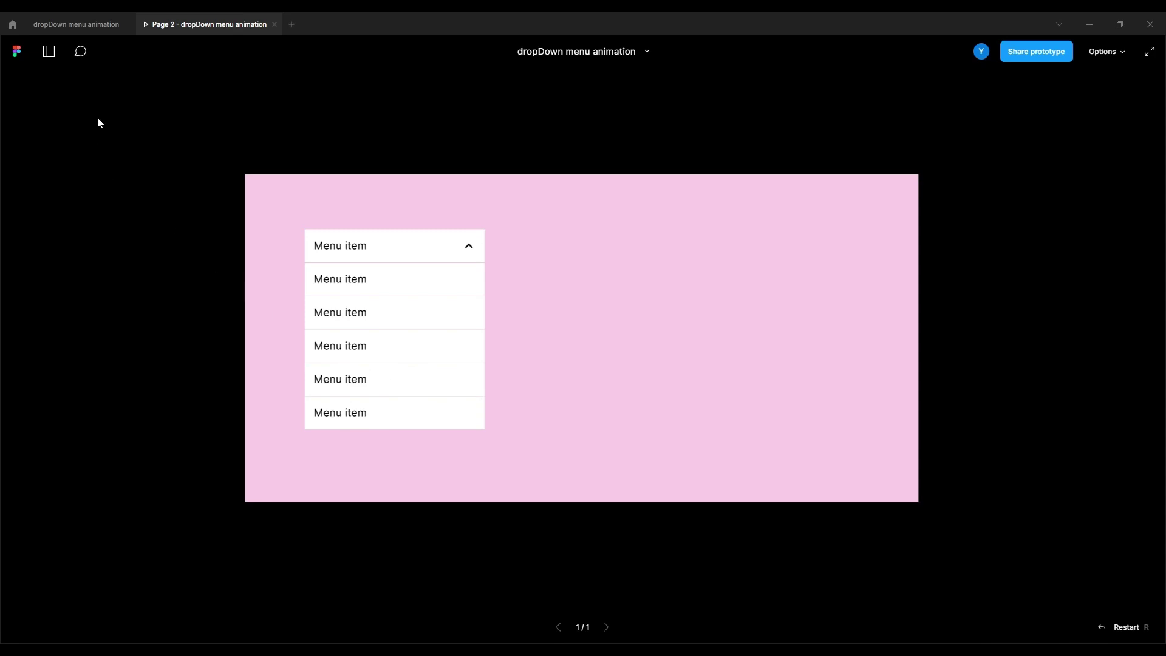
Collapse the dropdown in the old preview and close that prototype tab.
left_click(76, 25)
left_click(188, 24)
left_click(103, 26)
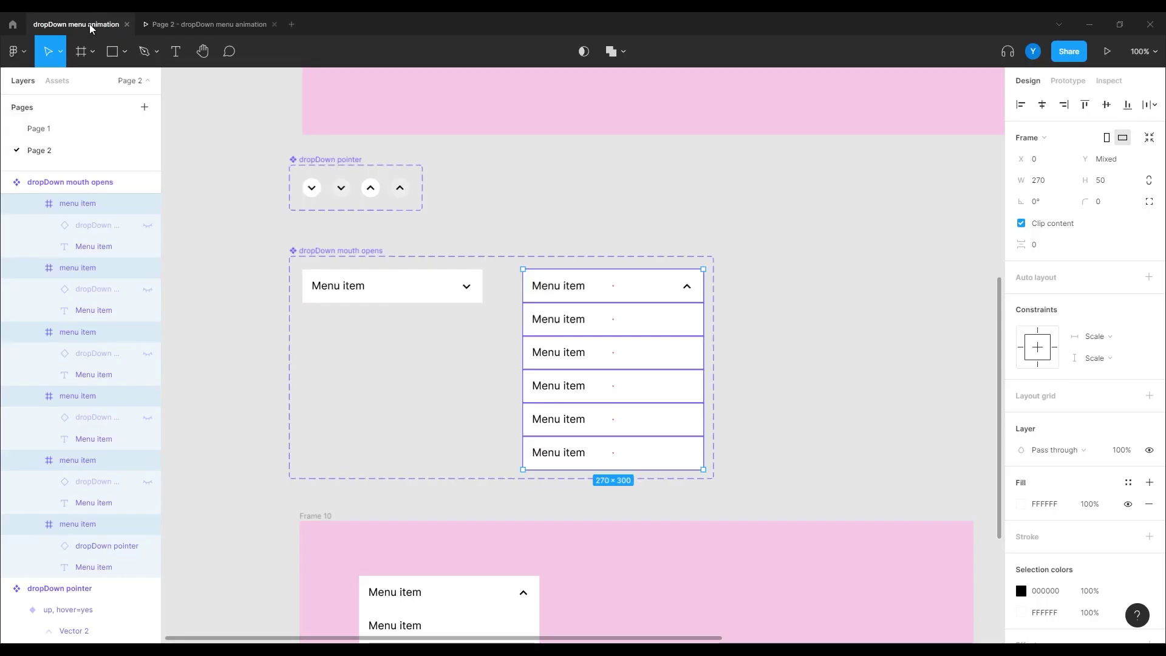
left_click(199, 24)
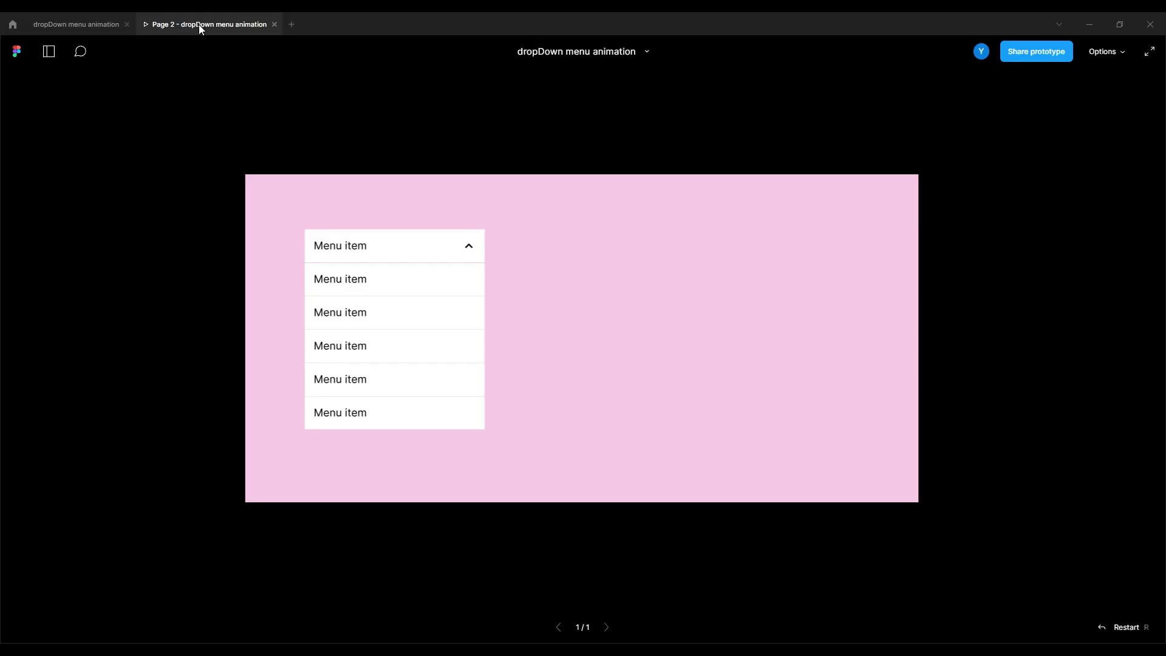
left_click(1090, 625)
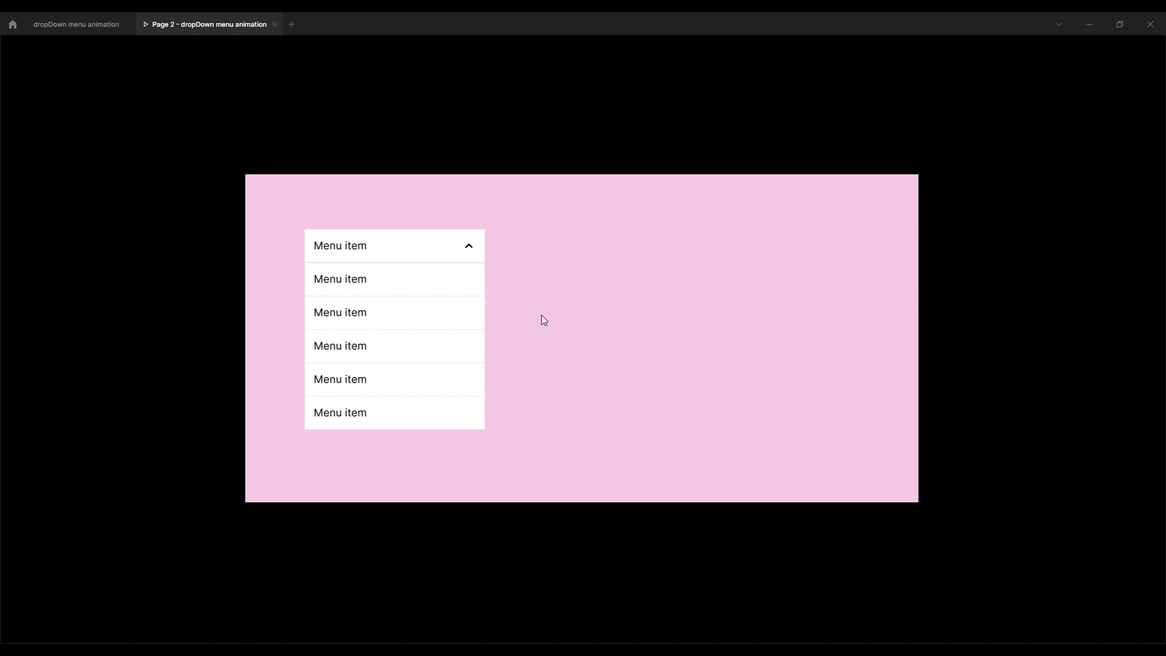
left_click(343, 253)
left_click(89, 24)
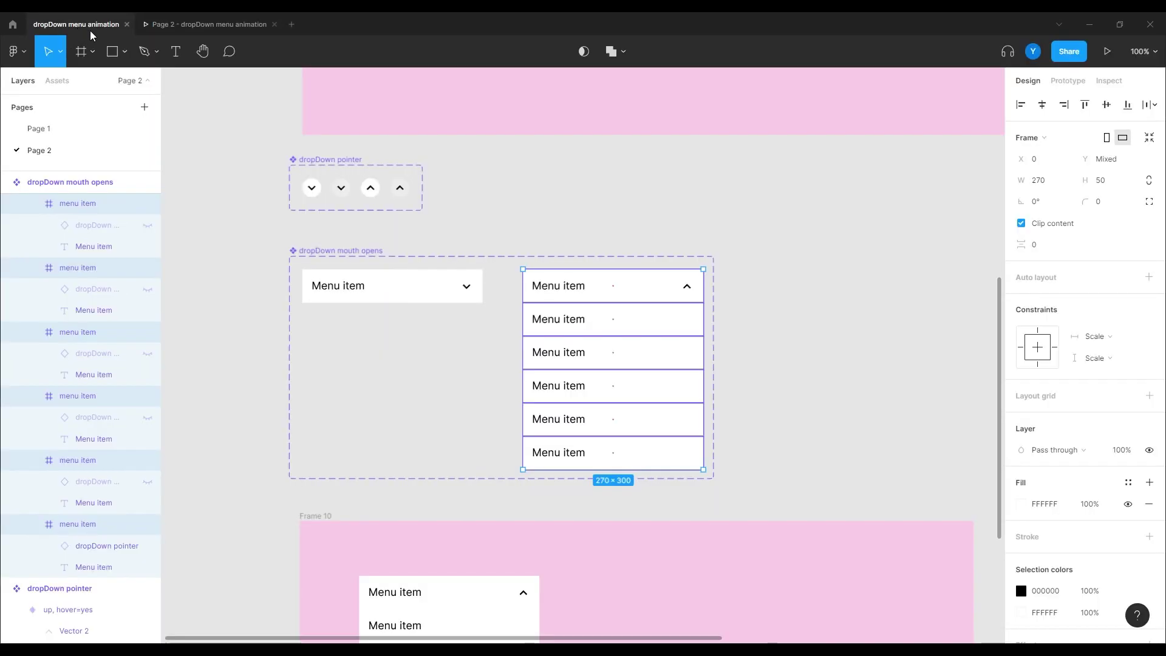
left_click(275, 25)
scroll(552, 352, "down", 5)
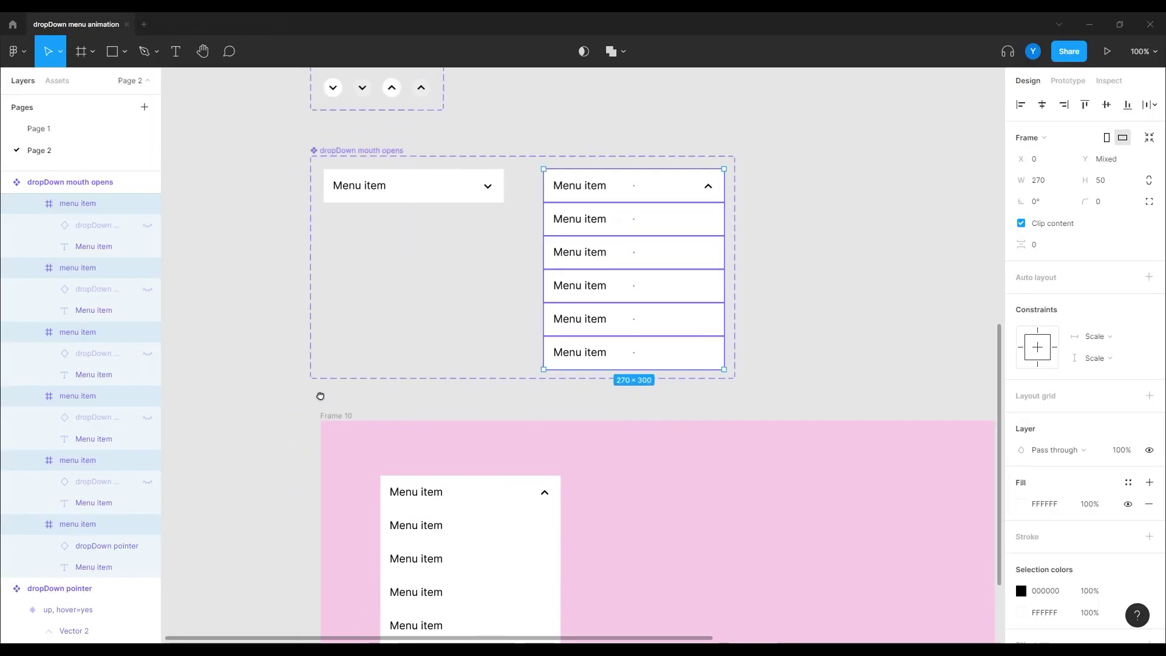
Play Frame 10's prototype and toggle the dropdown collapsed, expanded, then collapsed again.
left_click(357, 248)
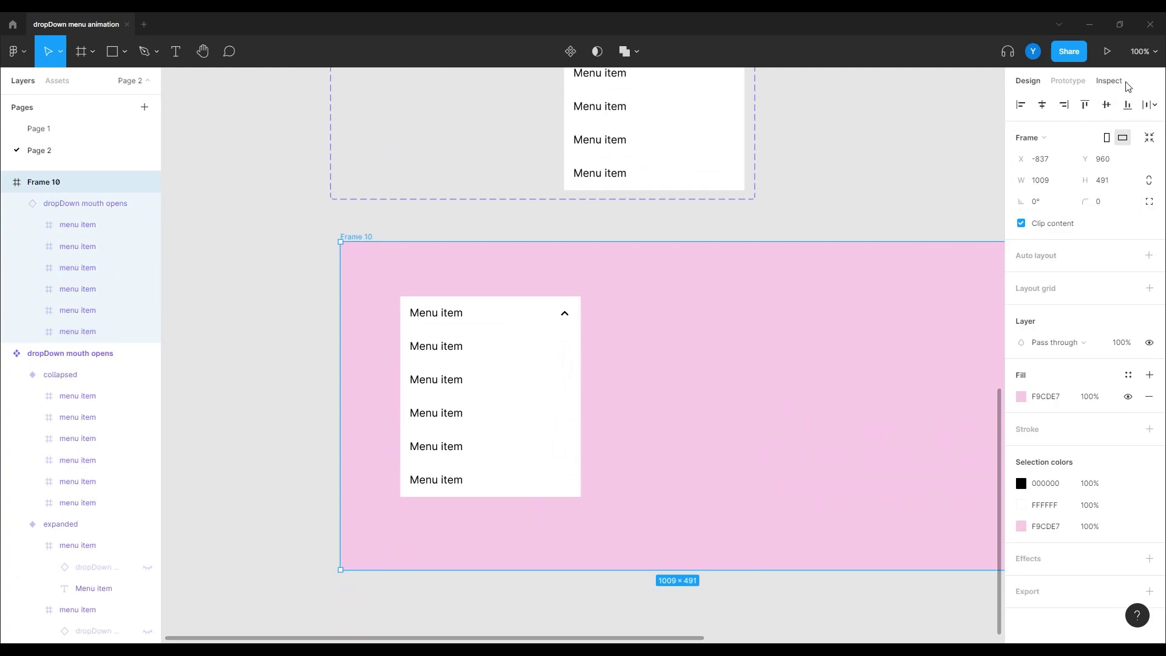
left_click(1106, 52)
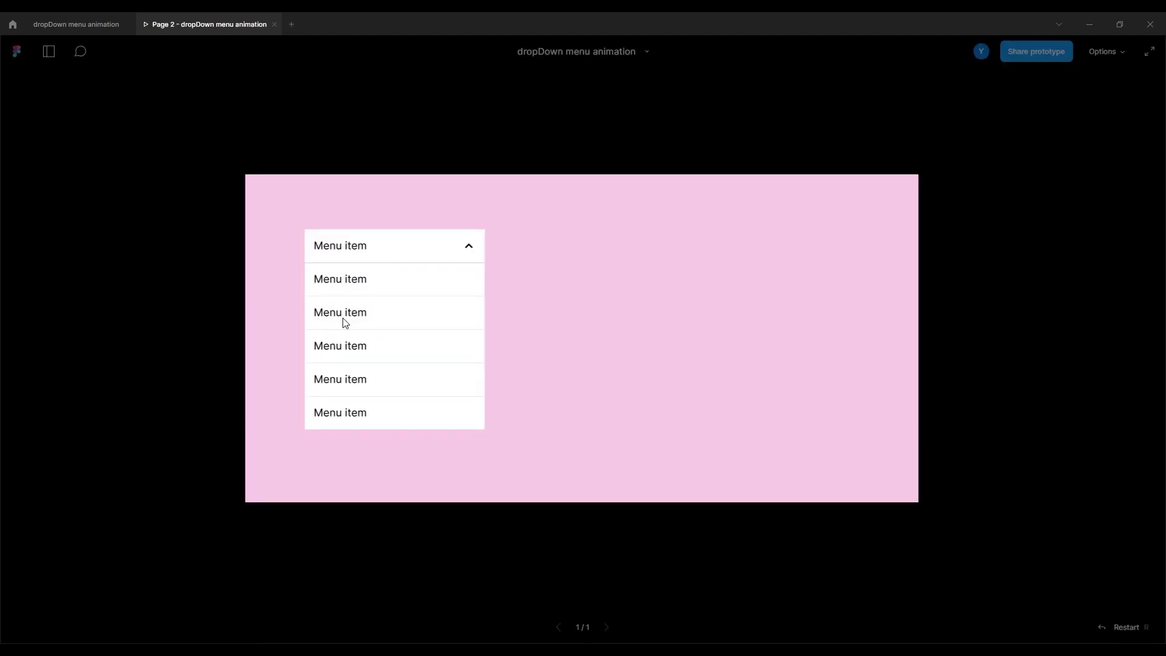
left_click(346, 249)
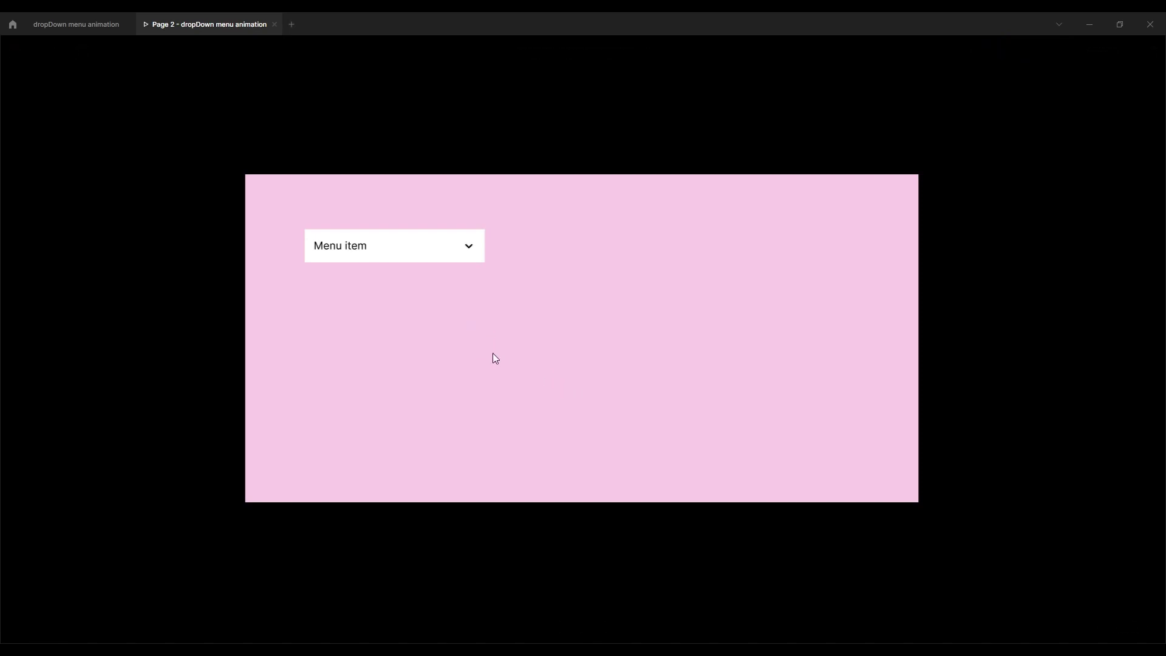
left_click(338, 251)
left_click(346, 247)
left_click(85, 26)
left_click(463, 312)
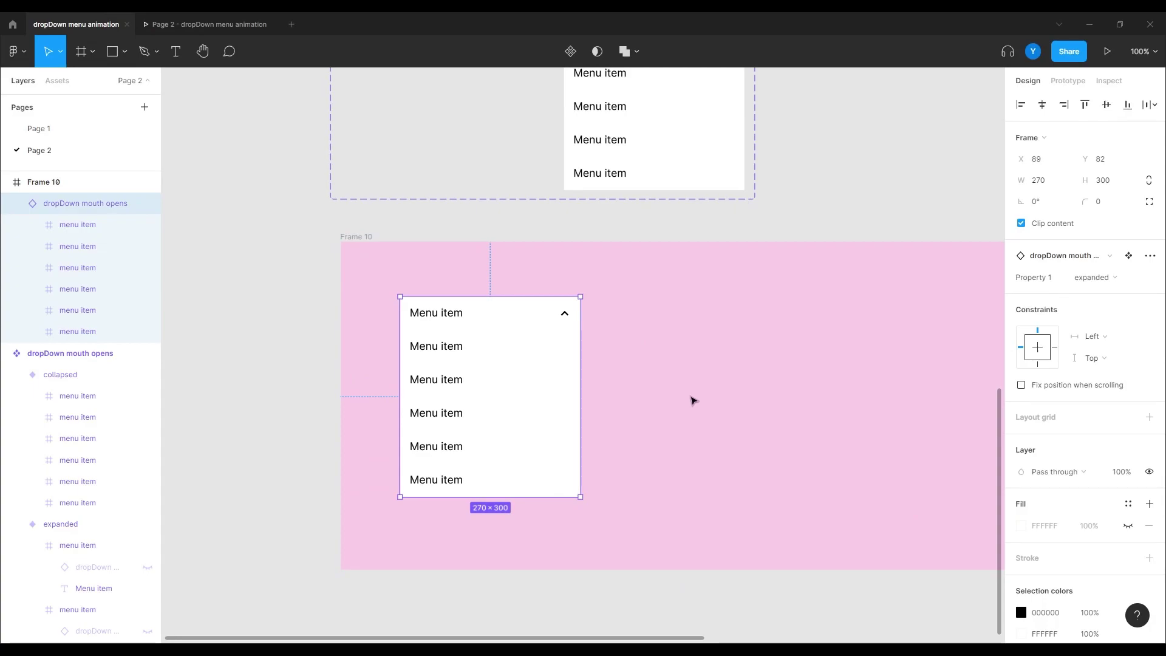
Make the expanded variant's hidden FFFFFF white fill visible.
scroll(668, 364, "up", 3)
left_click(655, 289)
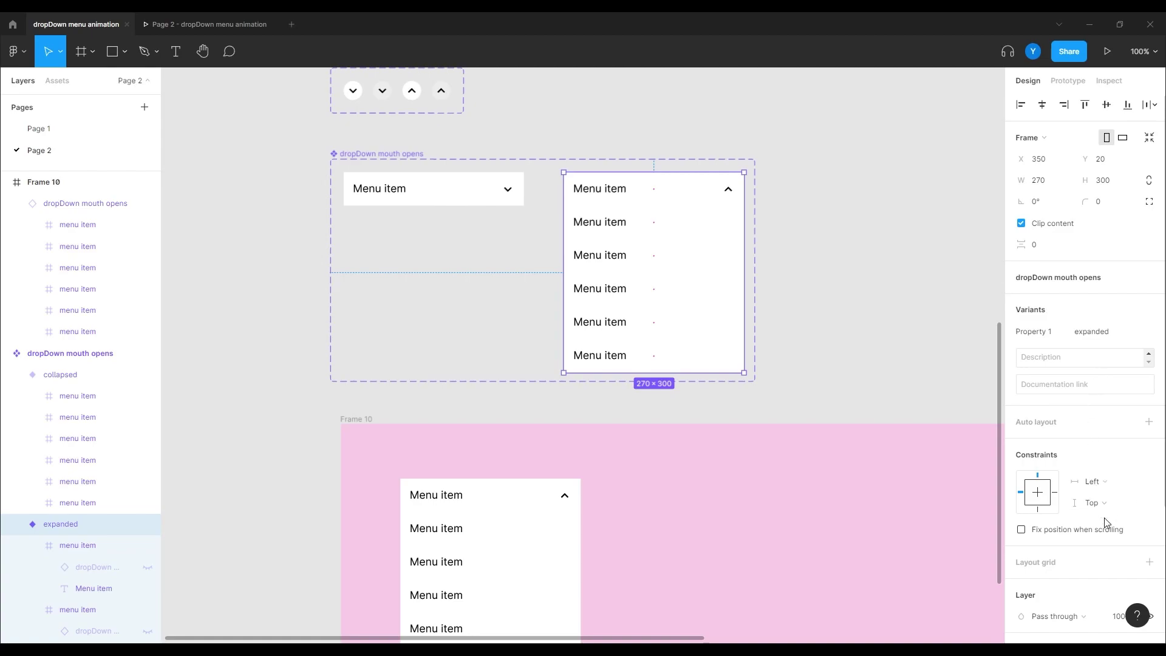
left_click(816, 286)
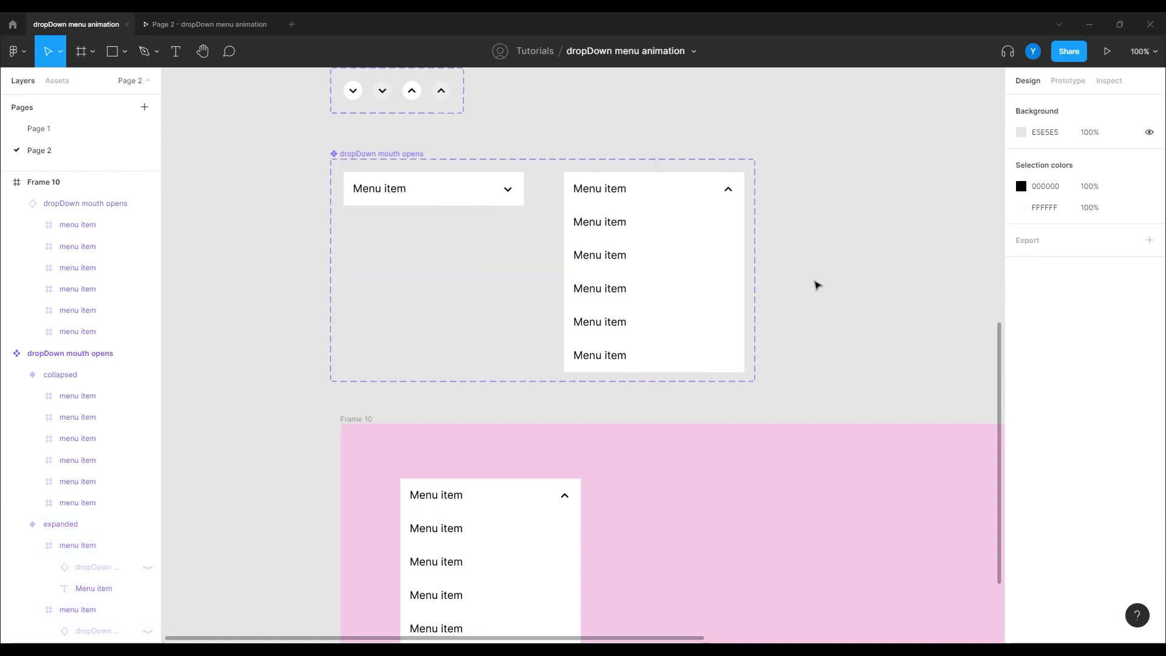
left_click(741, 298)
scroll(1081, 463, "down", 1)
scroll(1081, 463, "down", 4)
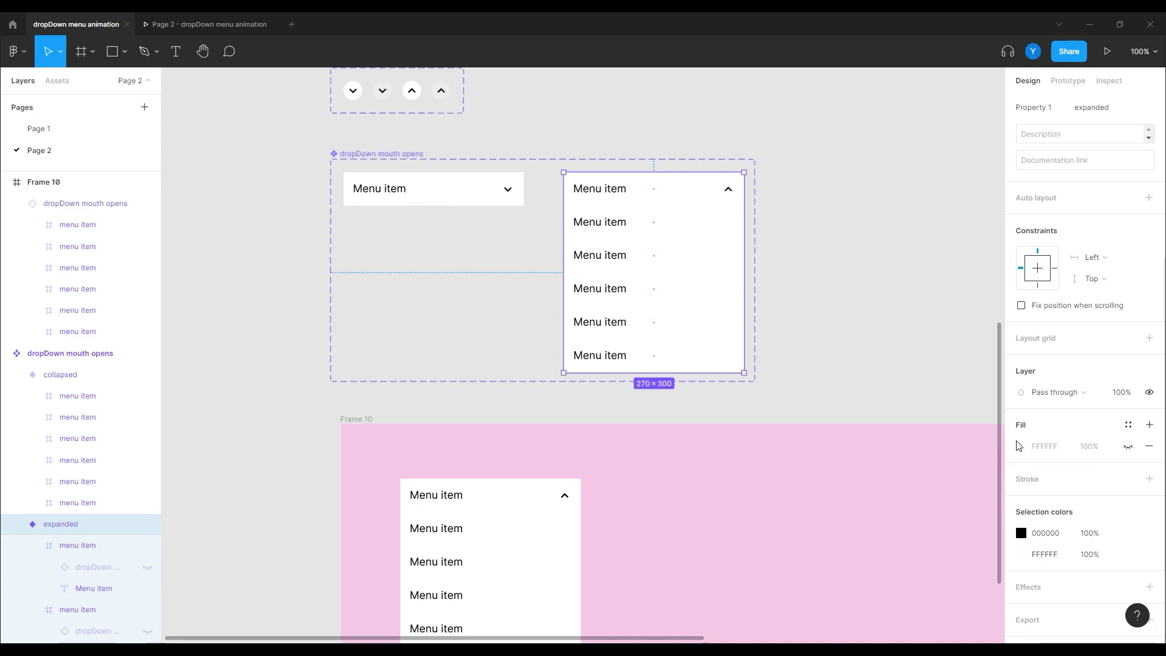
left_click(1128, 447)
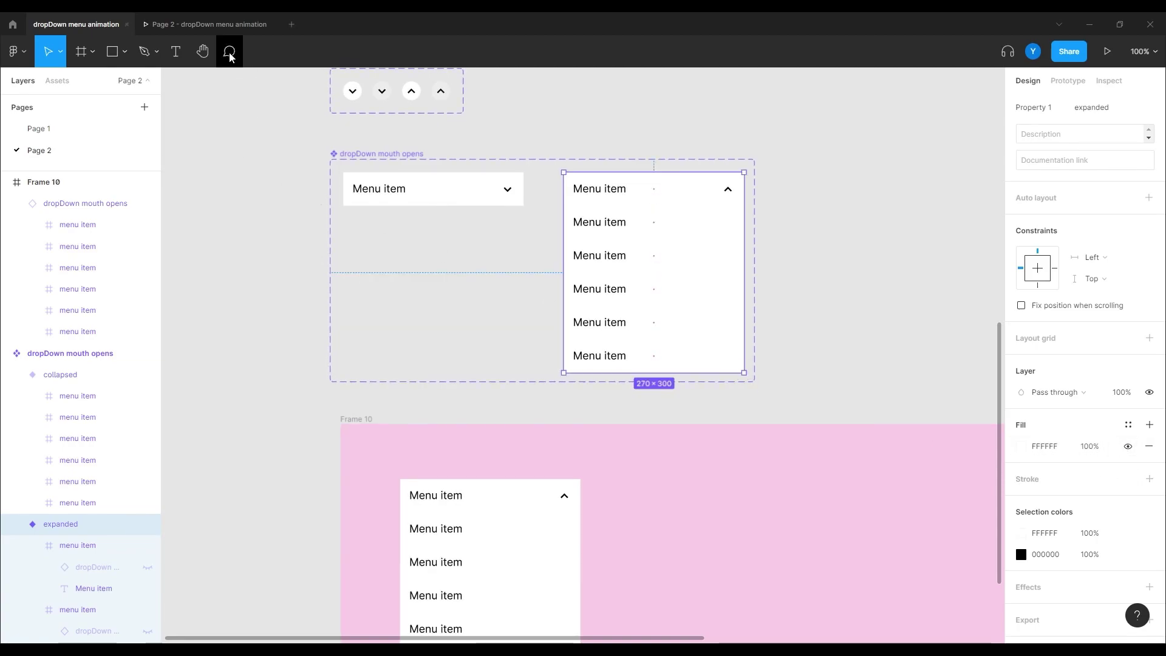
Test the dropdown in the preview, expanding and collapsing it twice.
left_click(208, 24)
left_click(351, 249)
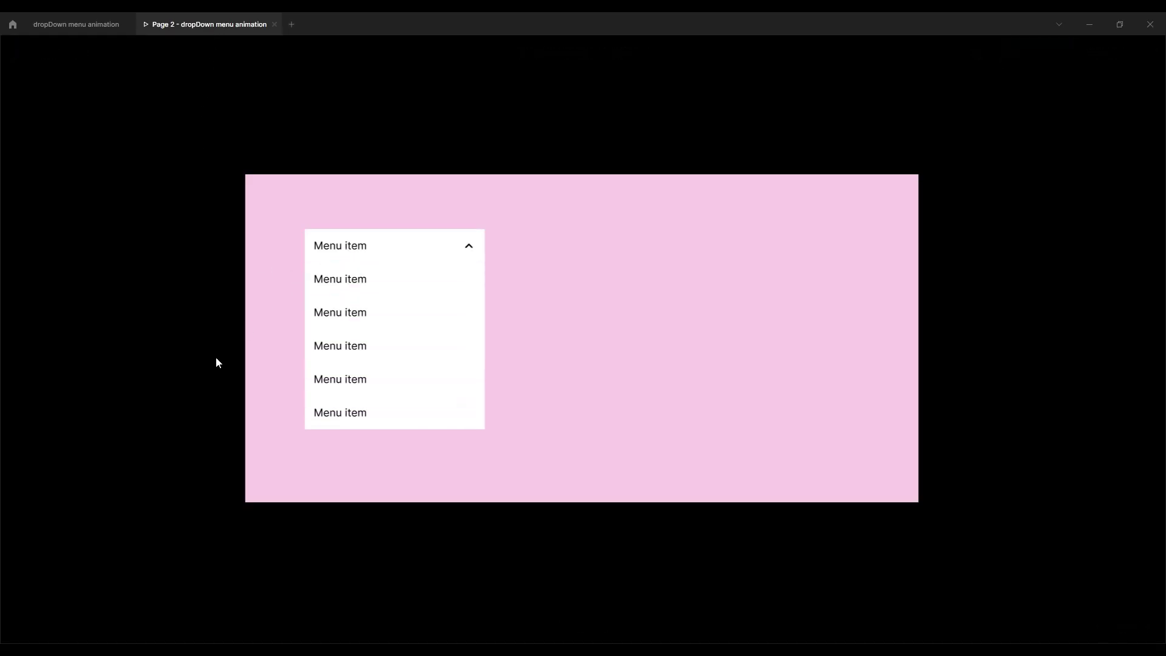
left_click(331, 255)
left_click(326, 253)
left_click(330, 255)
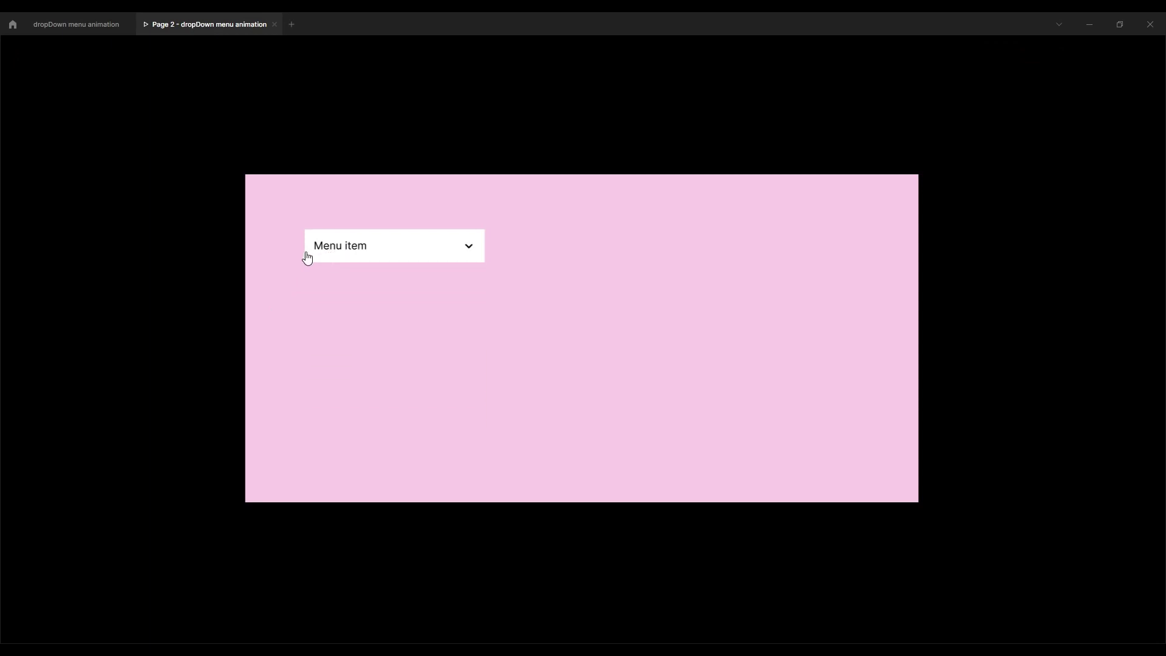
Alt-drag a duplicate of the dropDown mouth opens component set to the right.
left_click(82, 20)
scroll(242, 202, "up", 3)
left_click(487, 271)
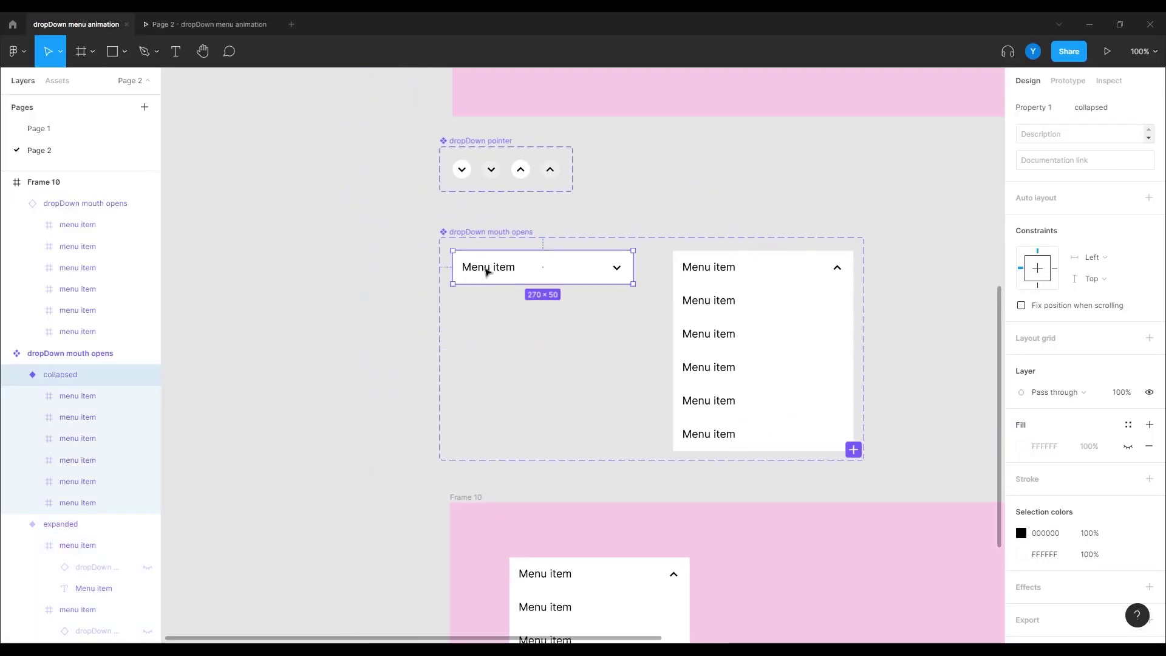
key("ctrl+equal")
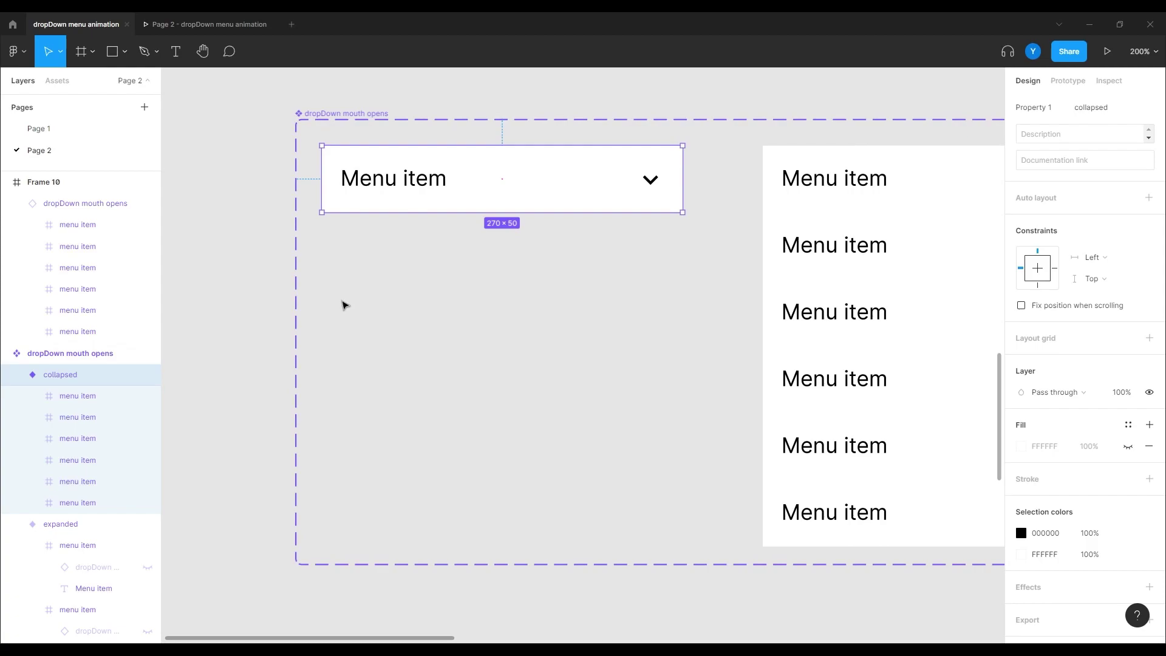
key("ctrl+minus")
scroll(513, 320, "right", 5)
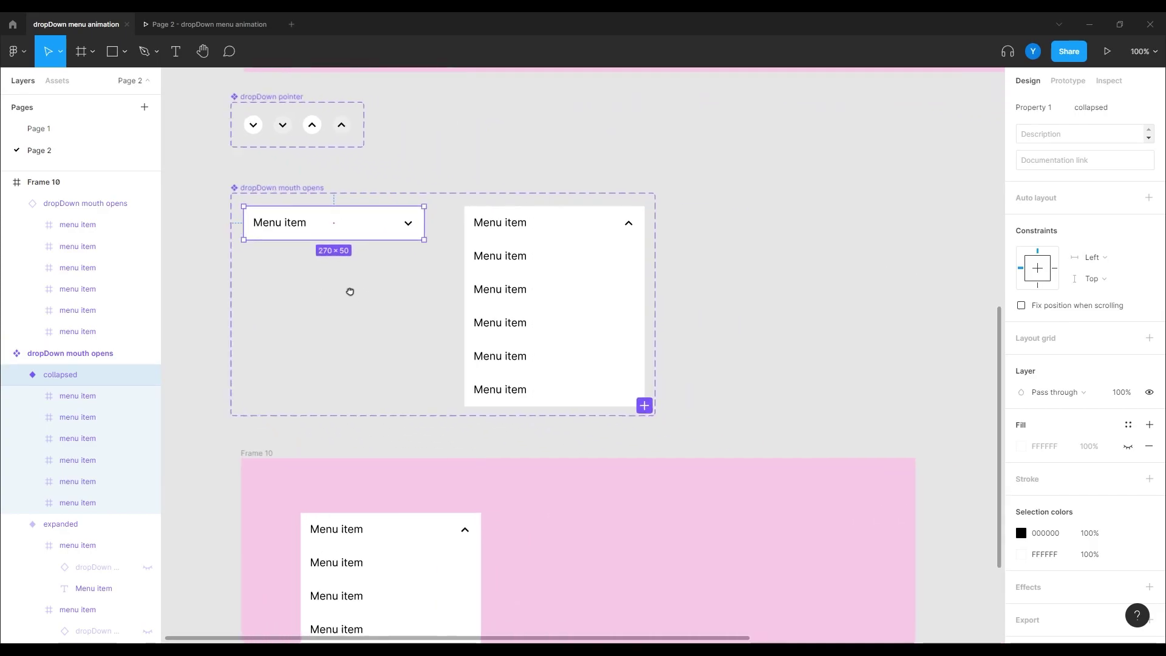
left_click_drag(273, 188, 767, 189)
left_click_drag(795, 302, 381, 307)
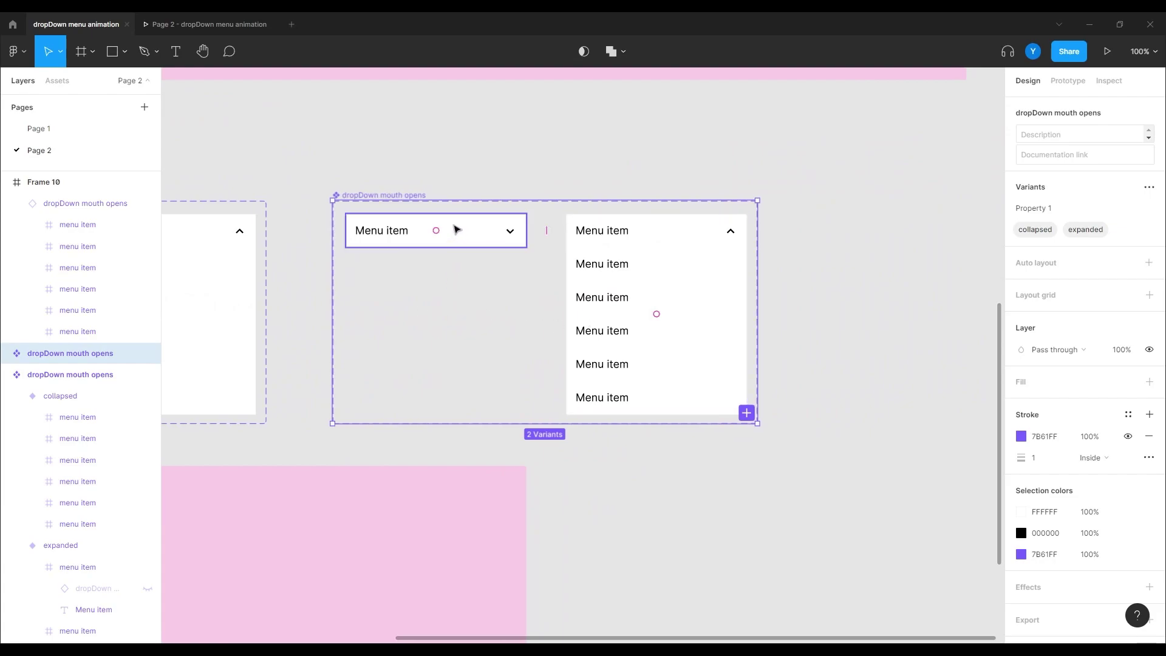
Move the collapsed variant's last menu item layer up into the second slot.
left_click(454, 230)
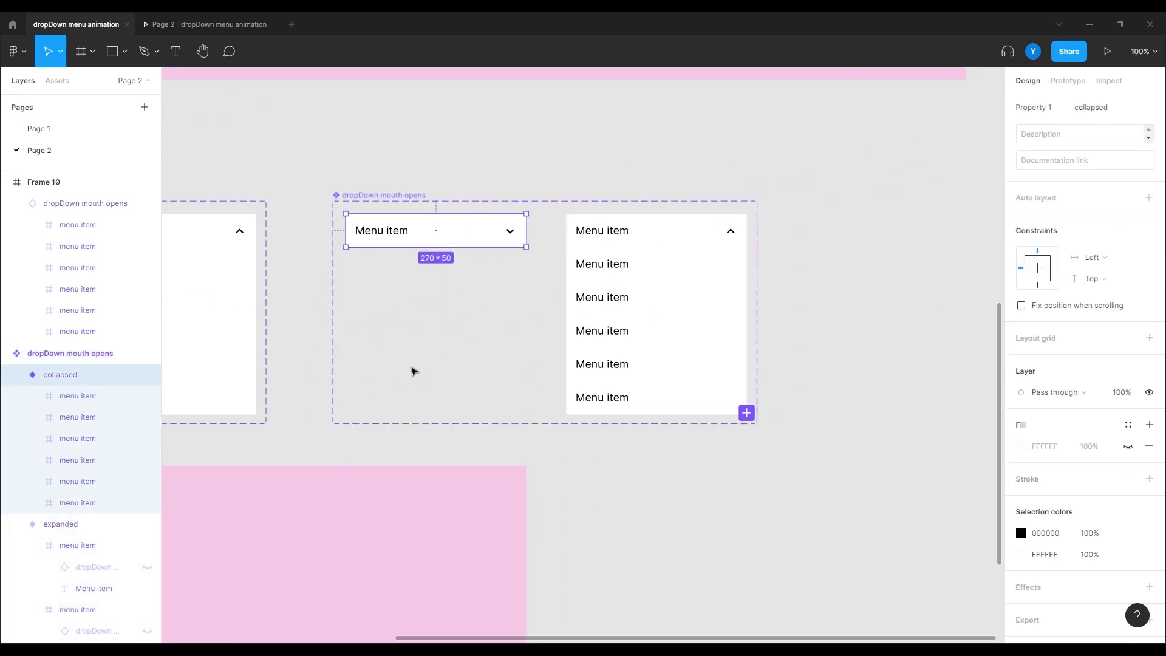
left_click(61, 397)
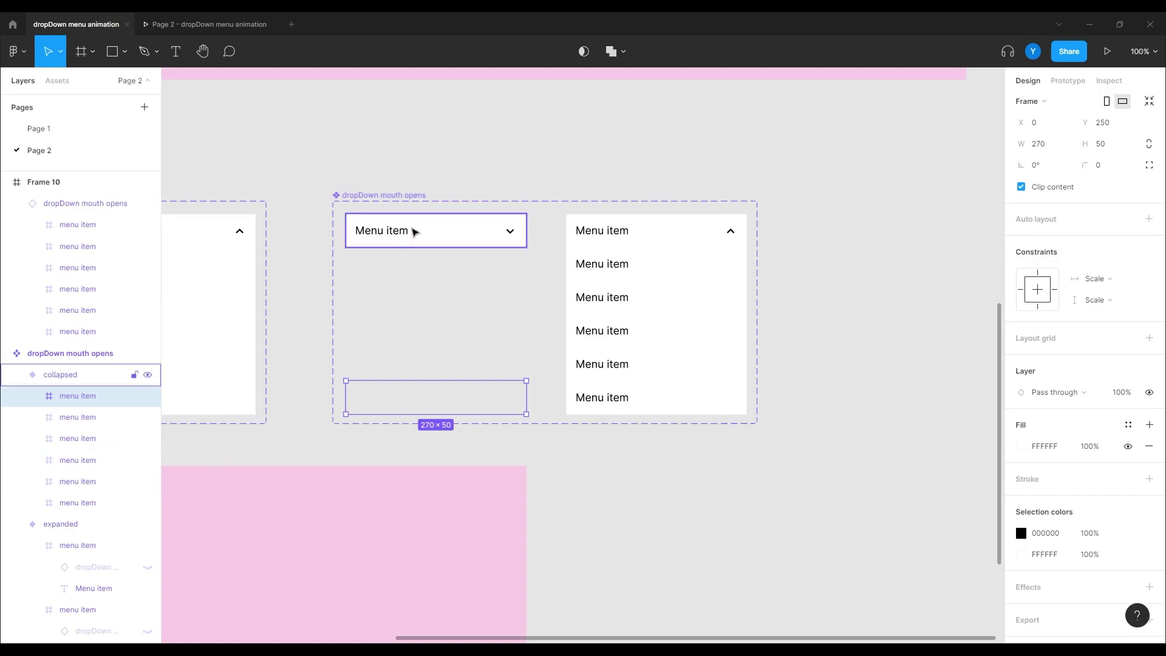
left_click(84, 509)
left_click_drag(78, 509, 71, 392)
left_click_drag(78, 503, 78, 425)
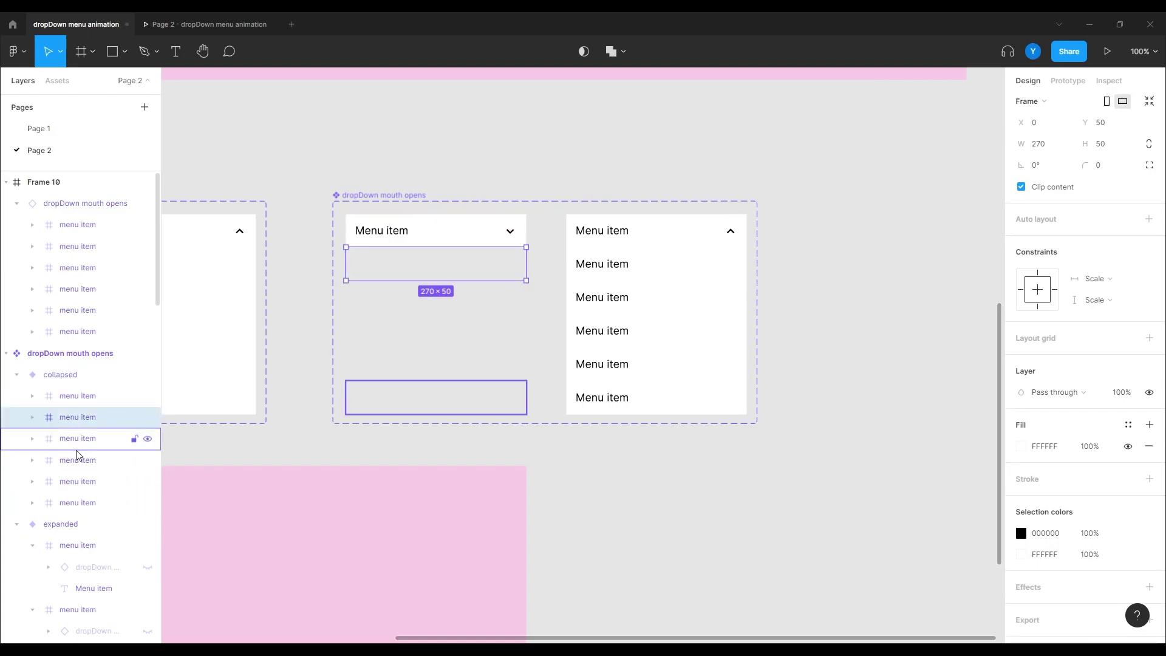
left_click(86, 503)
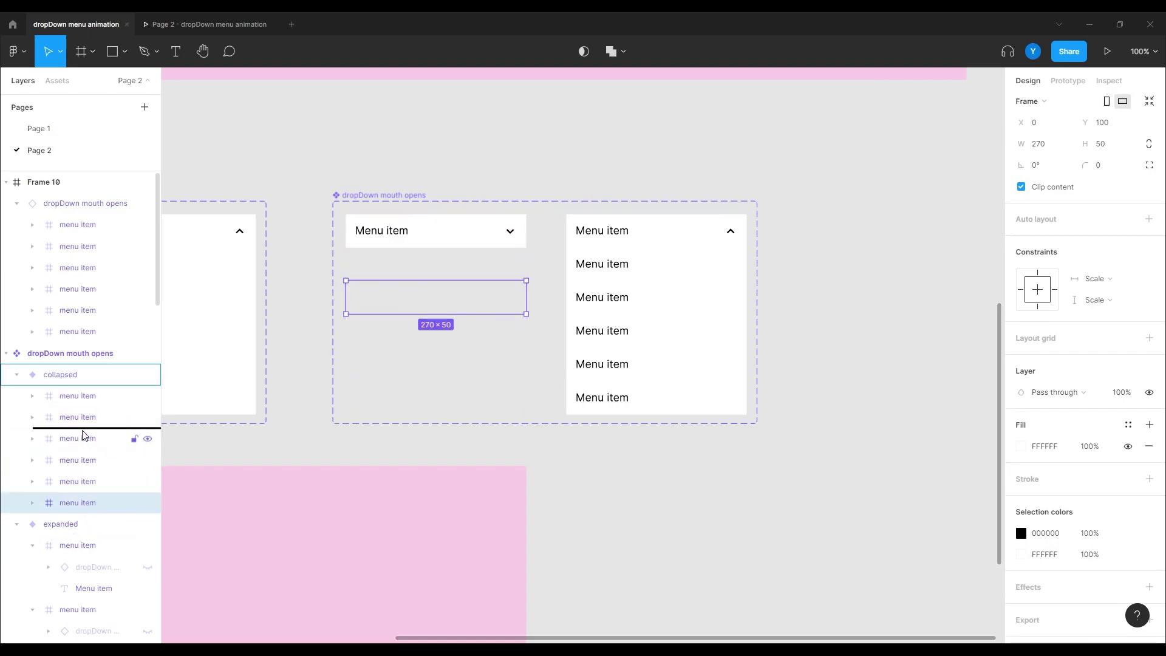
left_click(85, 438)
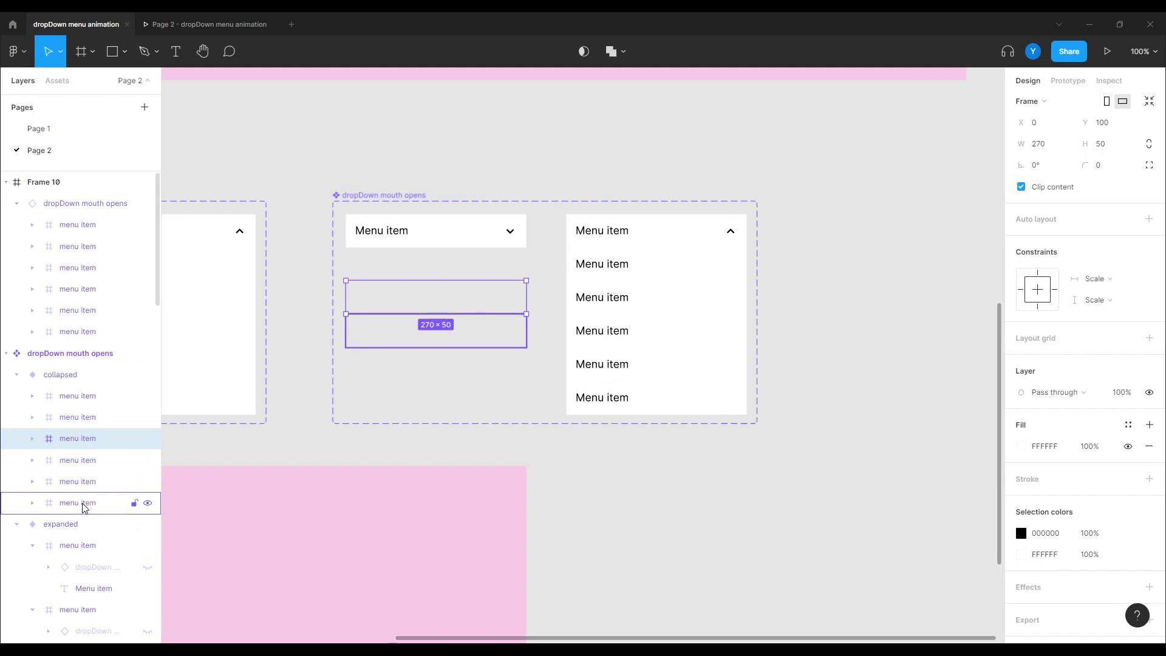
Rename the first three collapsed menu item layers menu item 1, 2 and 3.
left_click(83, 396)
double_click(84, 396)
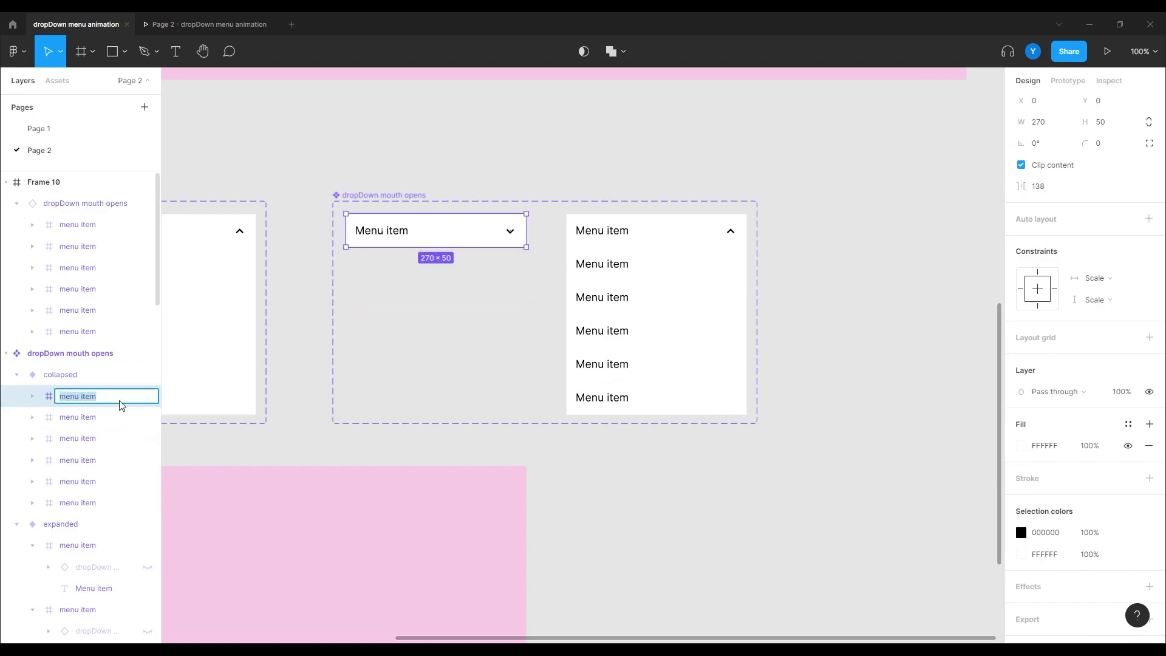
left_click(107, 402)
left_click(108, 417)
double_click(109, 419)
left_click(110, 423)
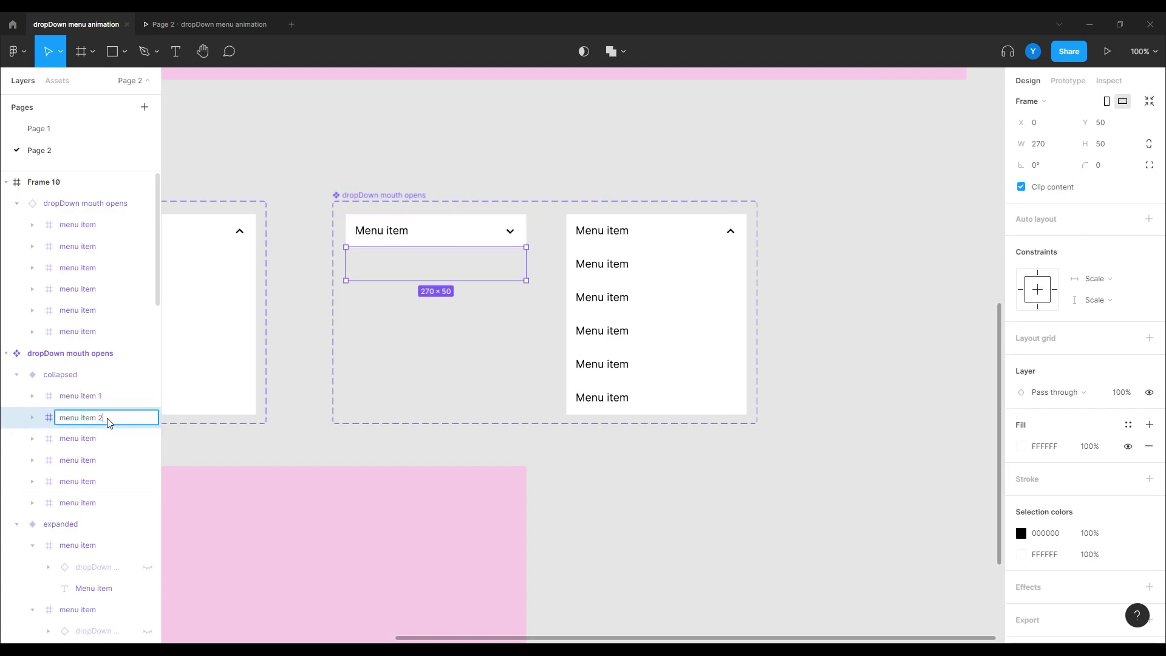
key("Return")
left_click(104, 439)
double_click(108, 439)
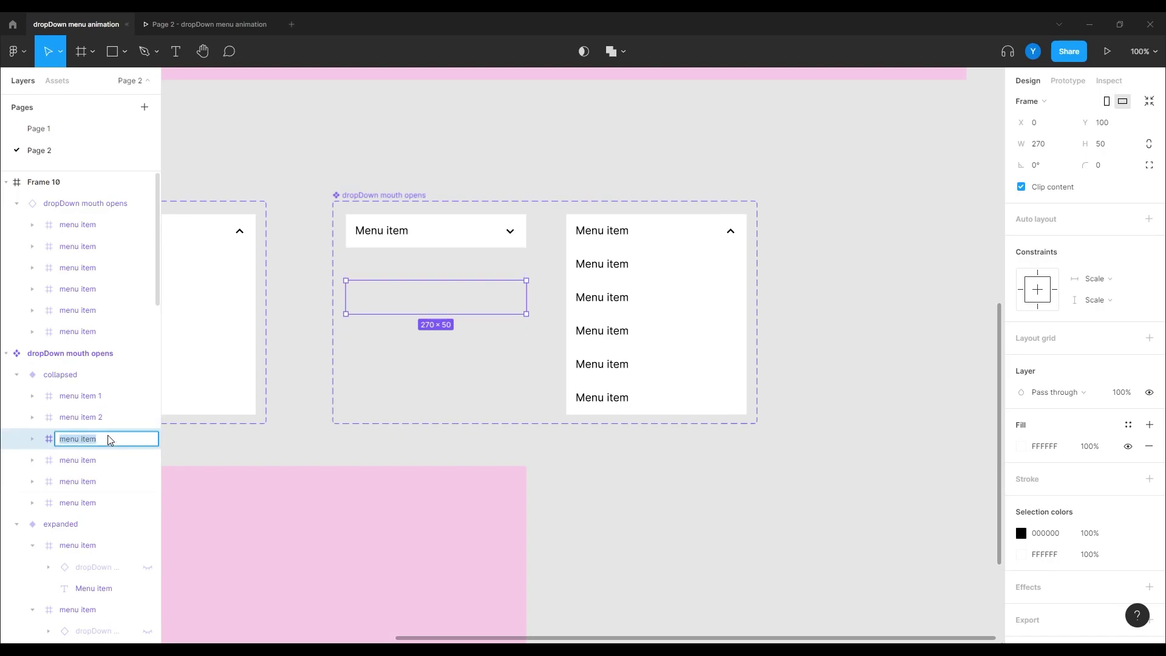
type("3")
key("Return")
Rename the remaining layers menu item 4, 5 and 6.
left_click(86, 459)
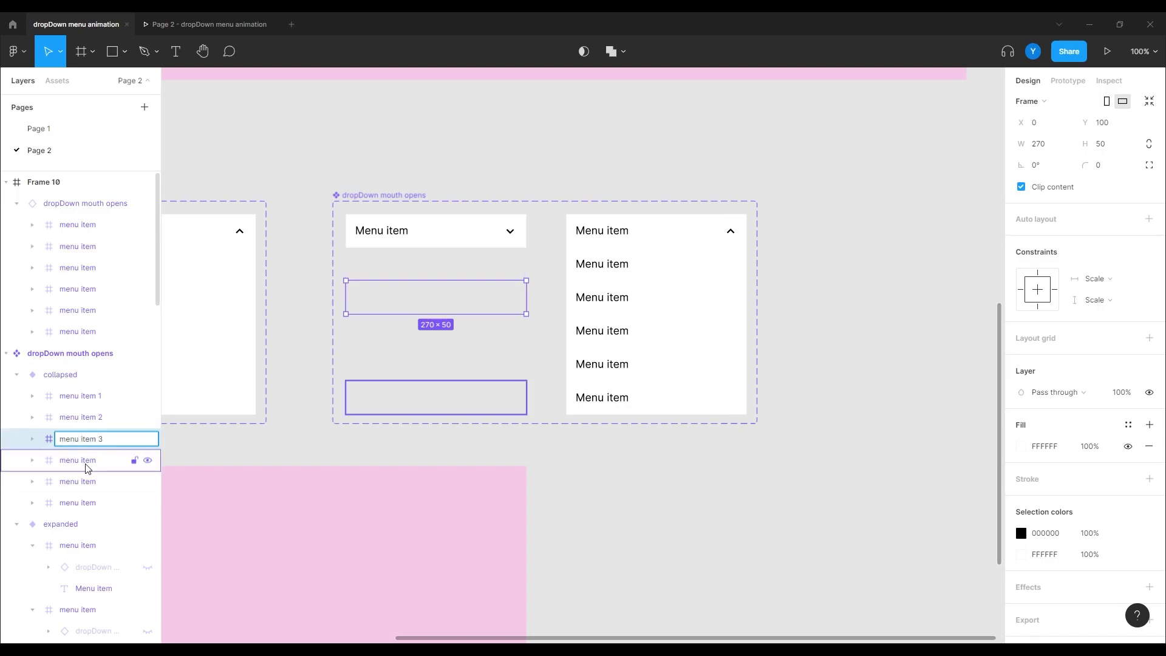
double_click(85, 461)
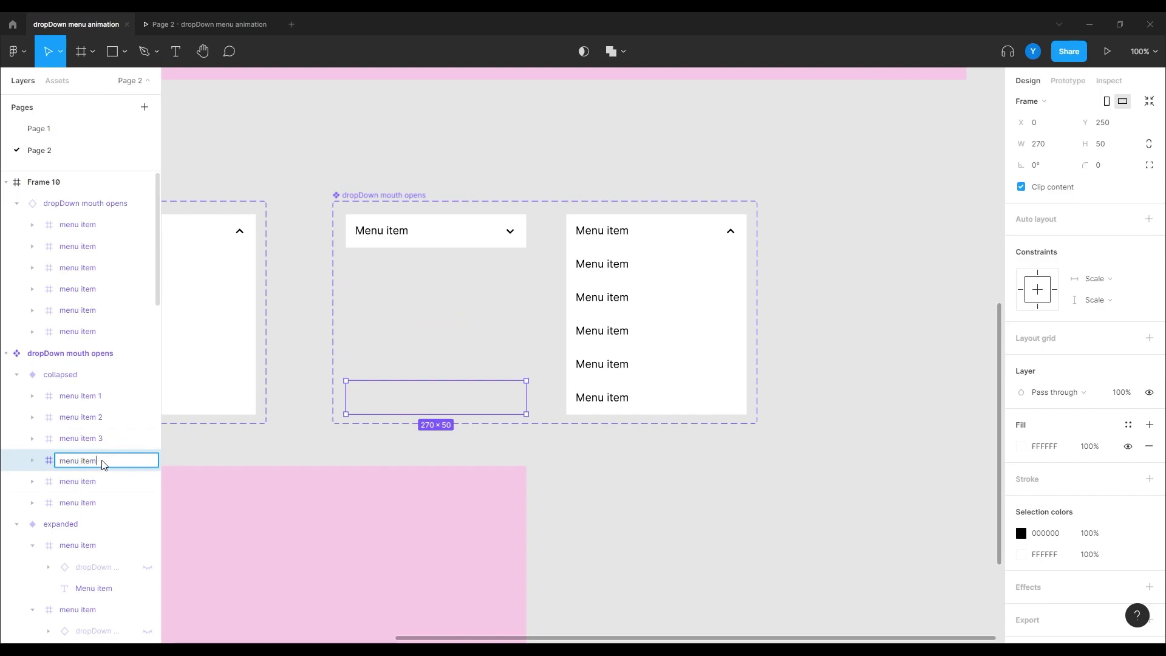
type("4")
key("Return")
left_click(79, 481)
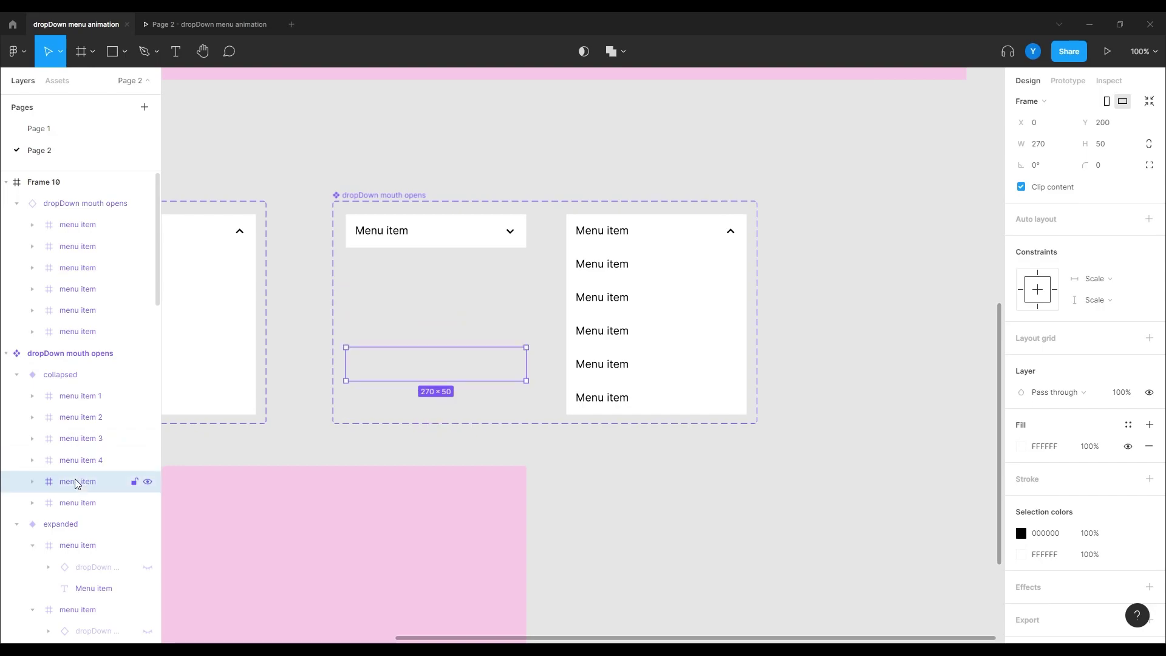
double_click(74, 479)
left_click(111, 483)
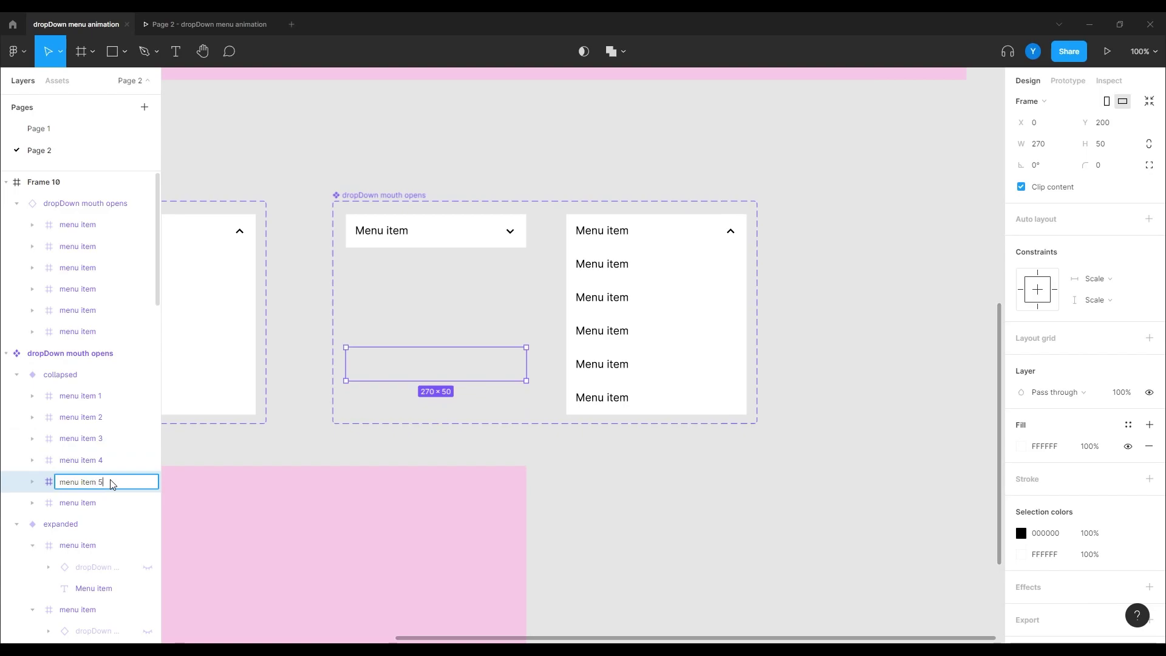
key("Return")
left_click(86, 503)
double_click(80, 503)
left_click(115, 505)
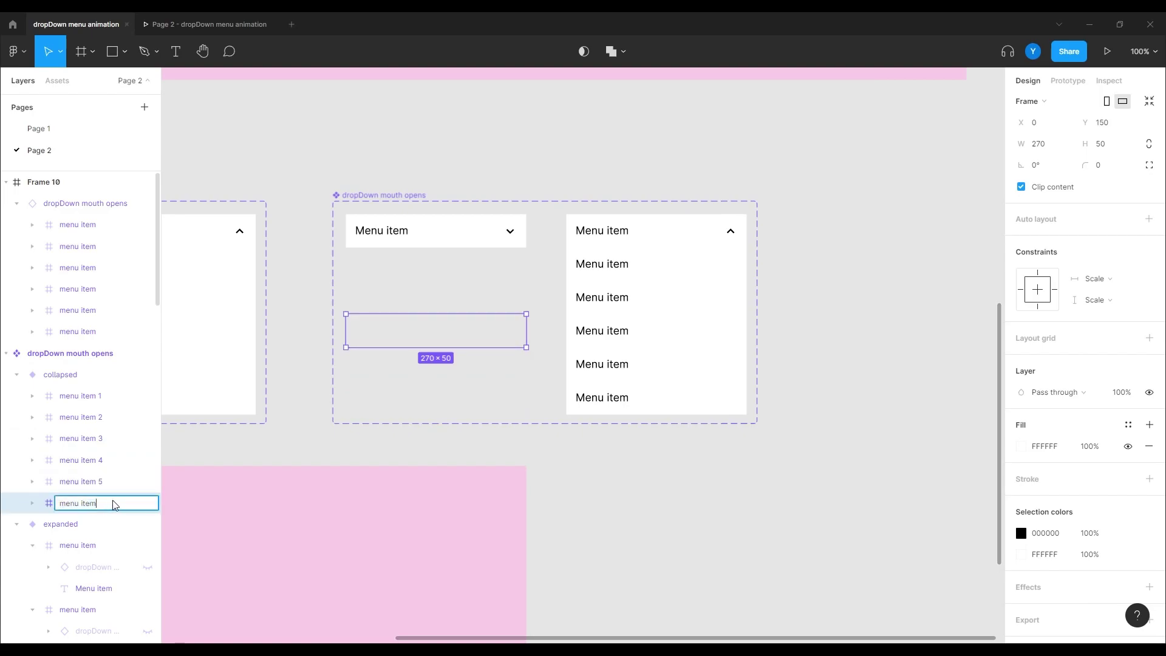
type("6")
key("Return")
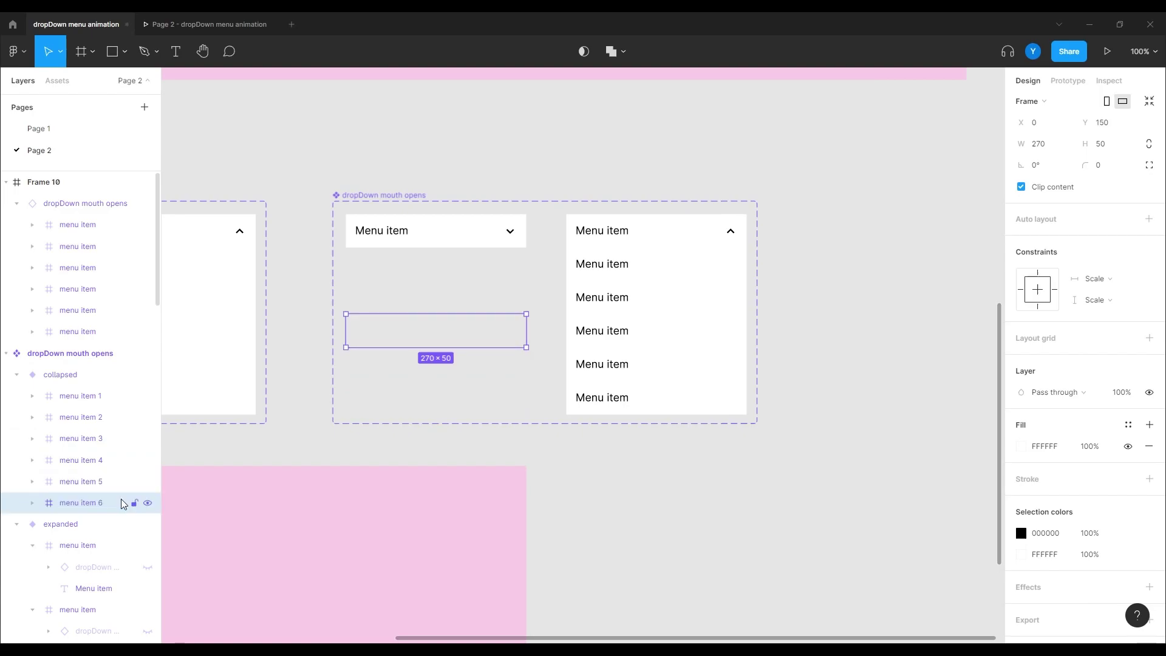
left_click(86, 396)
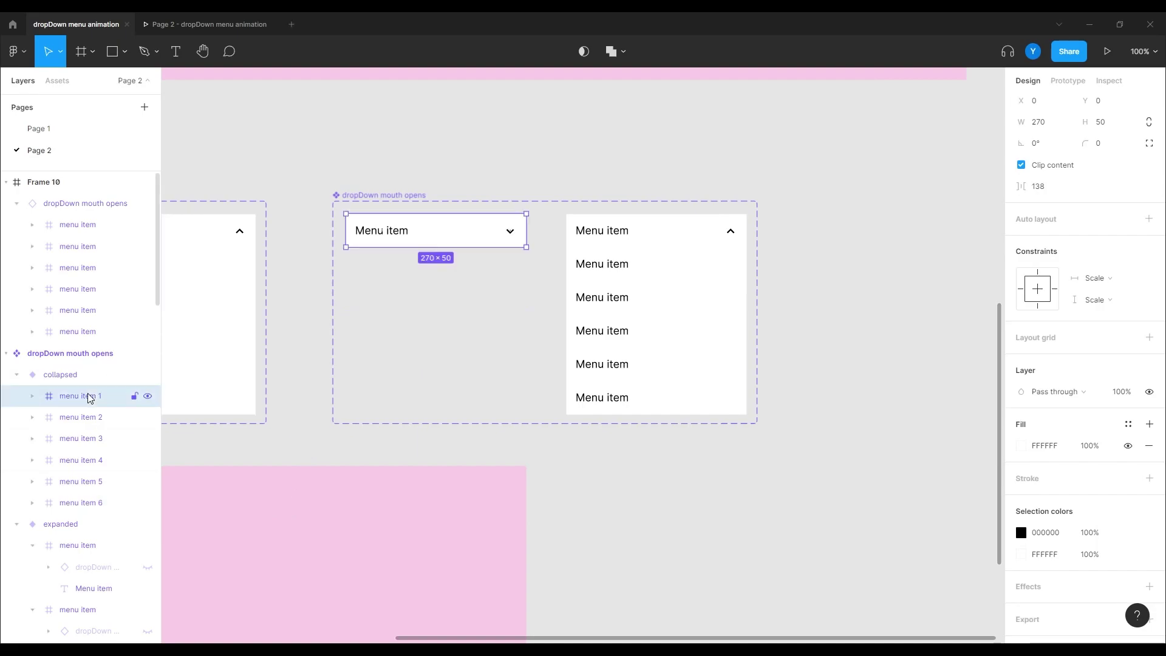
Move the menu item 6 layer above menu item 4 and rename it menu item 4.
left_click(84, 418)
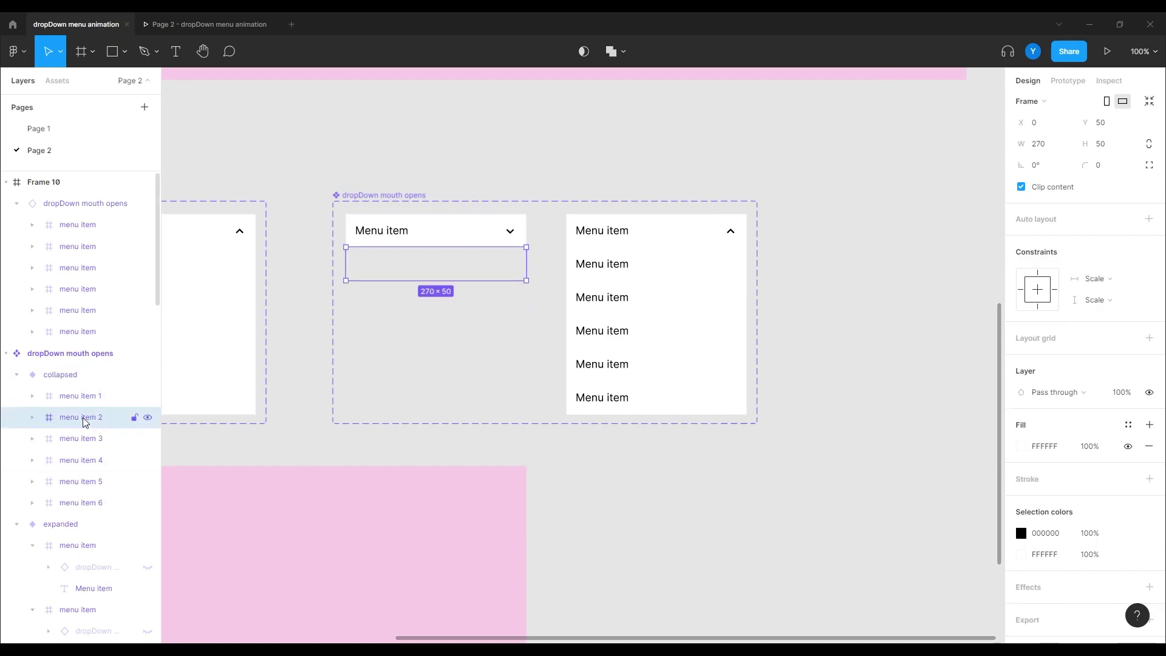
left_click(84, 441)
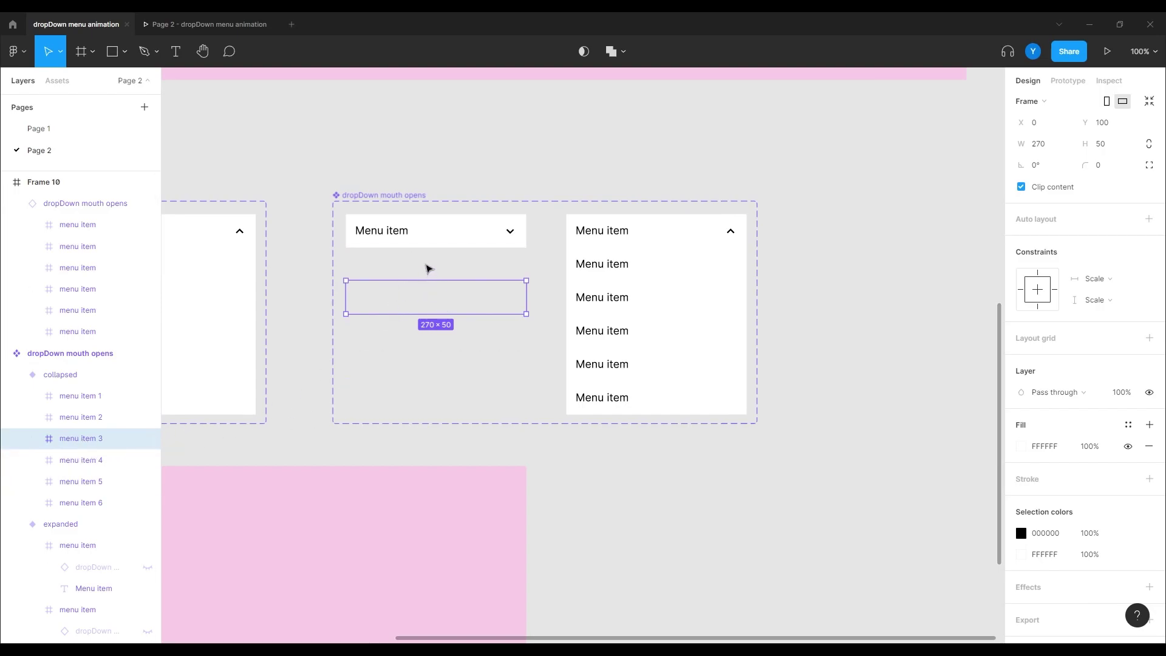
left_click(90, 419, "shift")
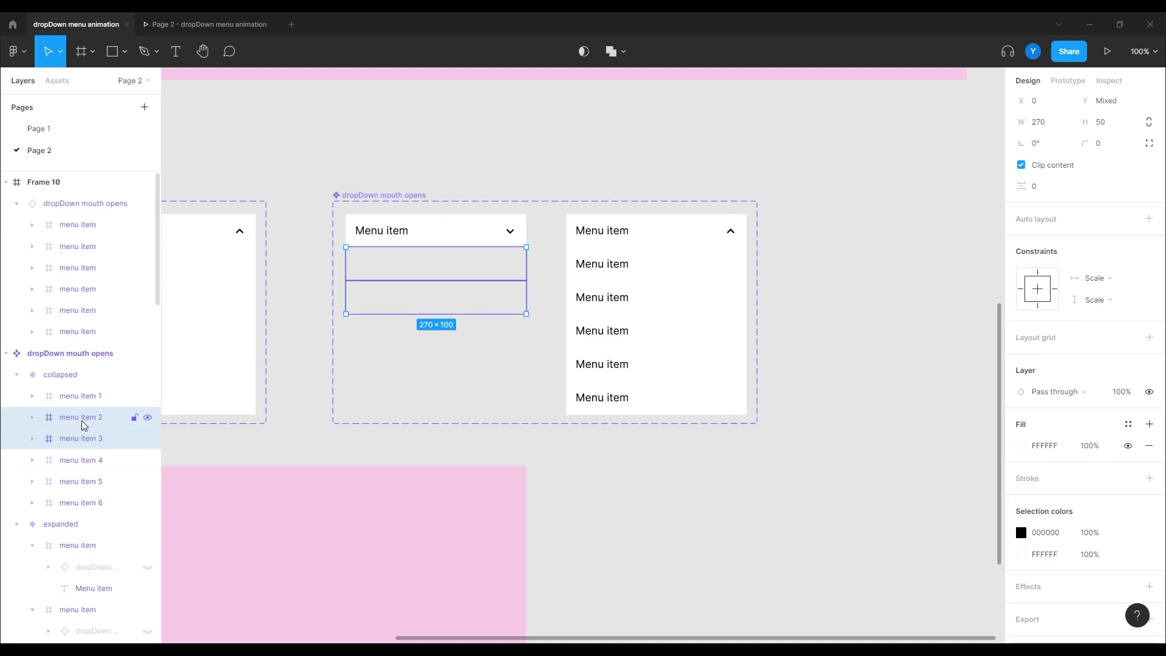
left_click(85, 419)
left_click(85, 443)
left_click(85, 462)
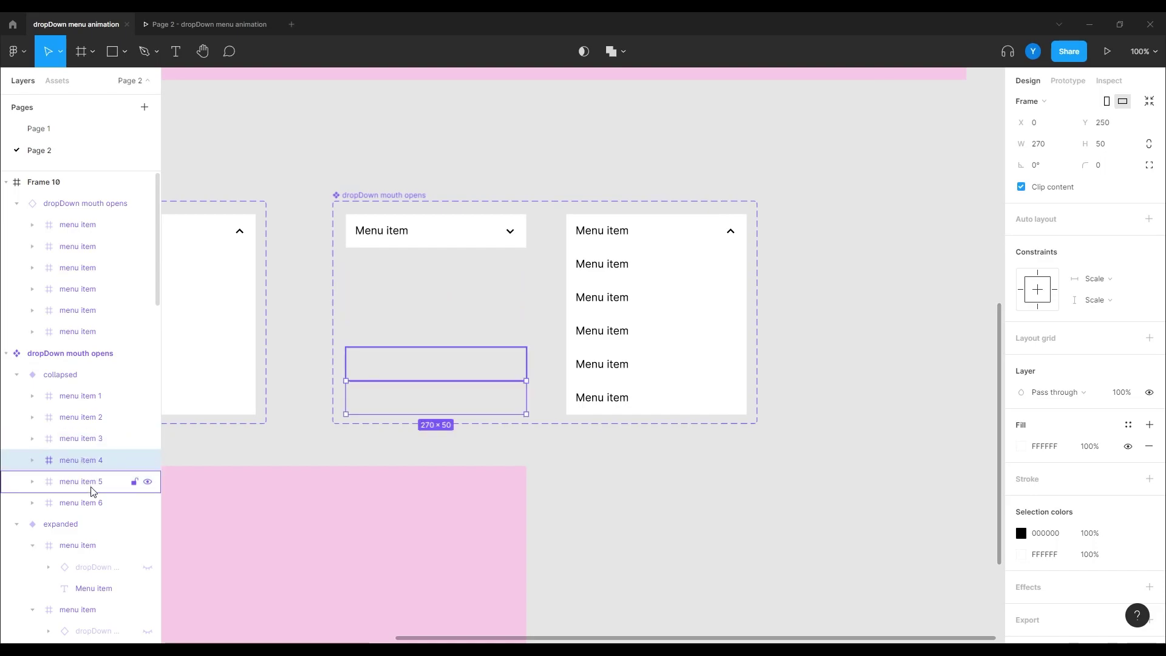
left_click(89, 502)
left_click_drag(87, 502, 89, 462)
double_click(107, 462)
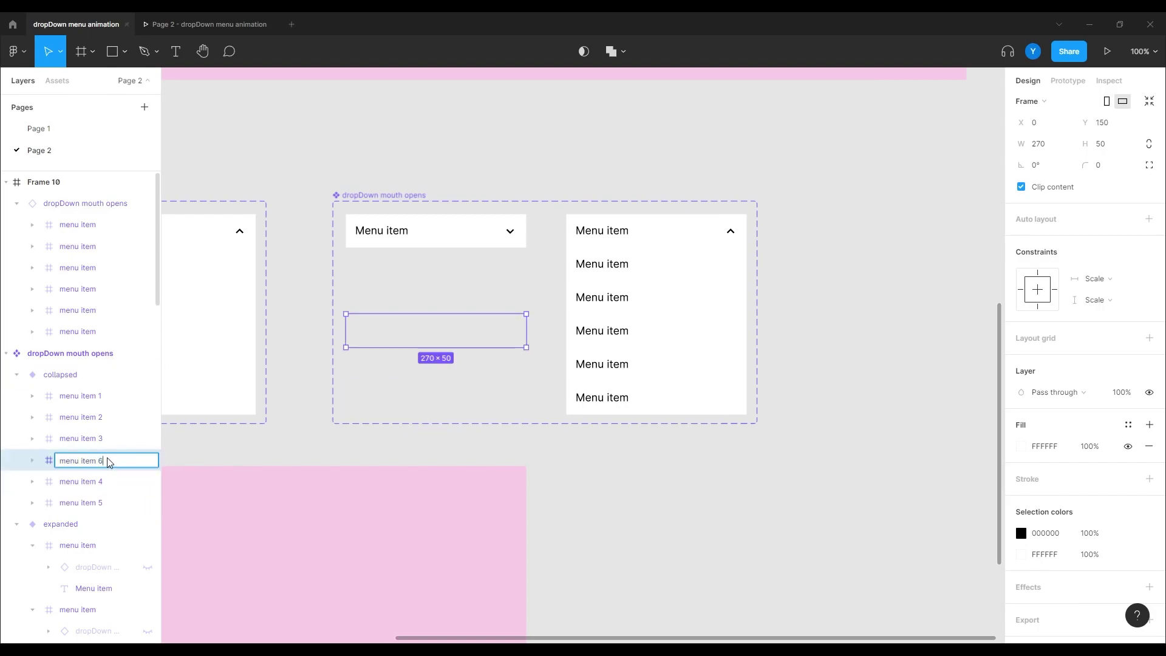
type("menu item 4")
key("Return")
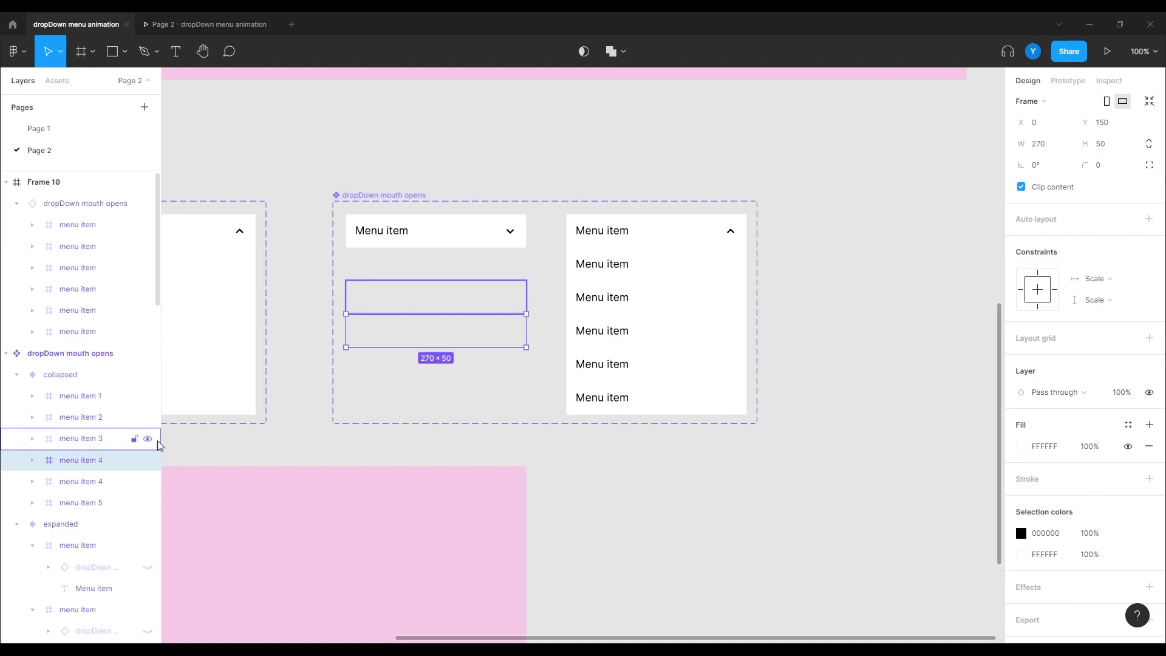
Rename the duplicate menu item 4 layer to menu item 6 and move menu item 5 above it.
left_click(384, 362)
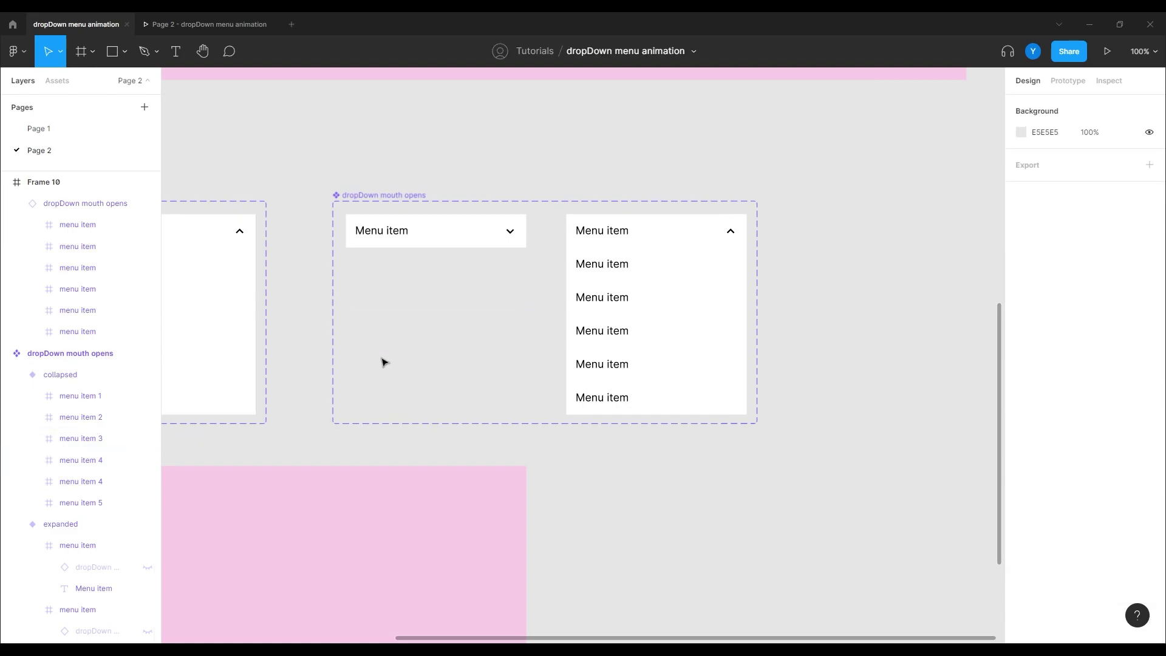
left_click(92, 482)
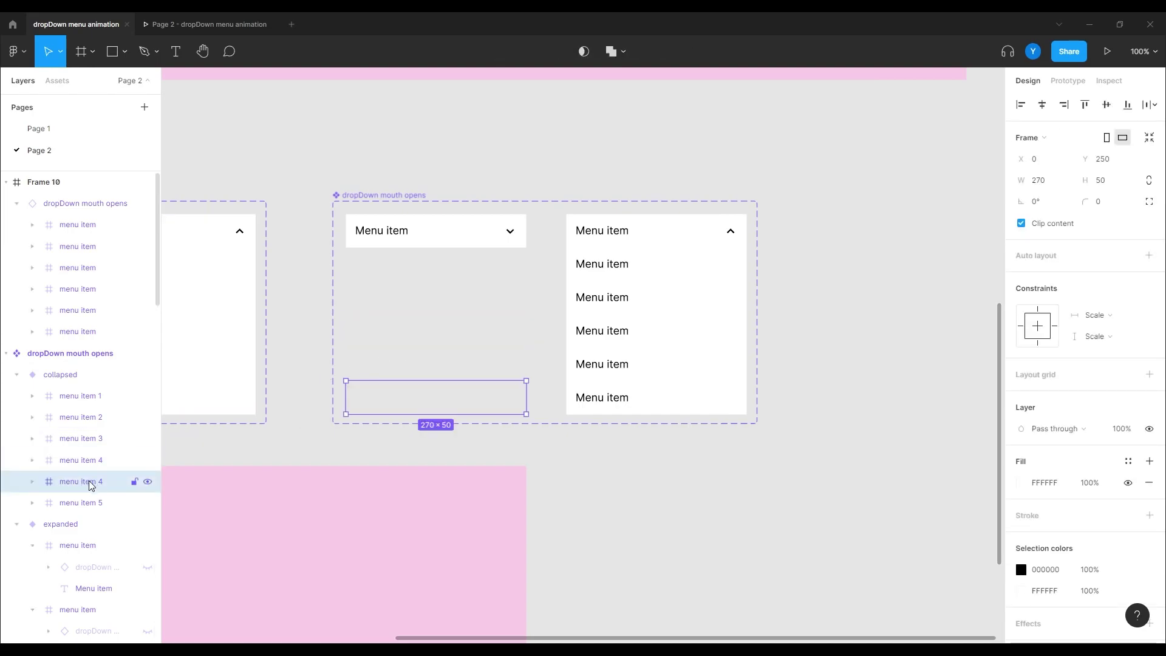
double_click(90, 484)
left_click(109, 485)
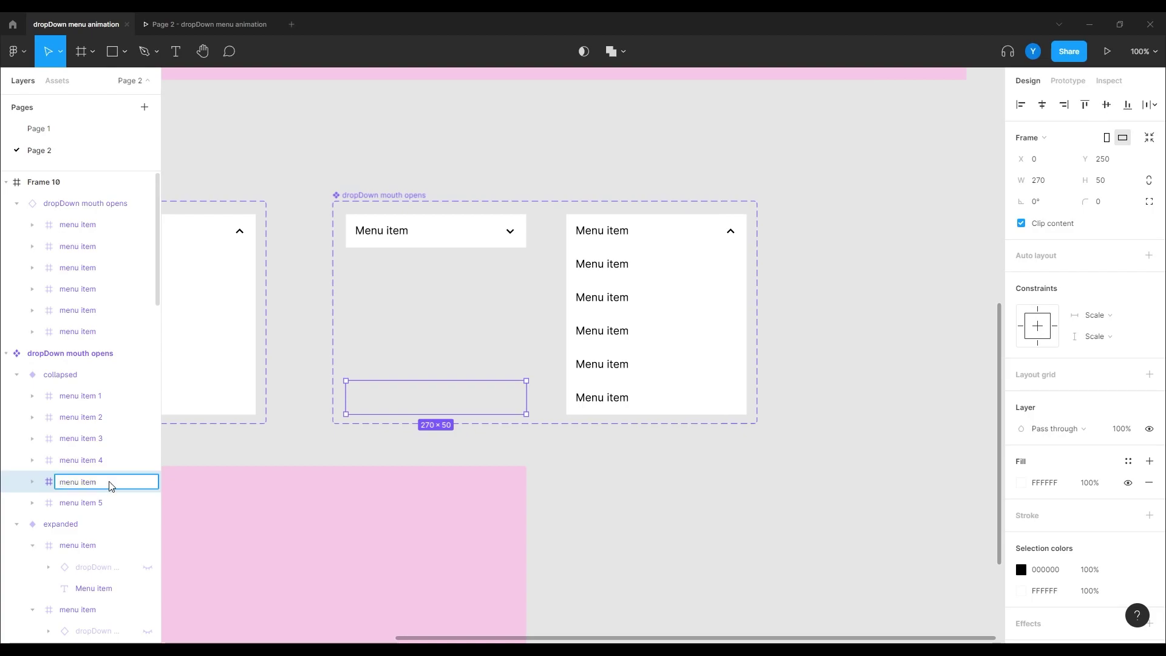
type("6")
key("Return")
left_click(92, 503)
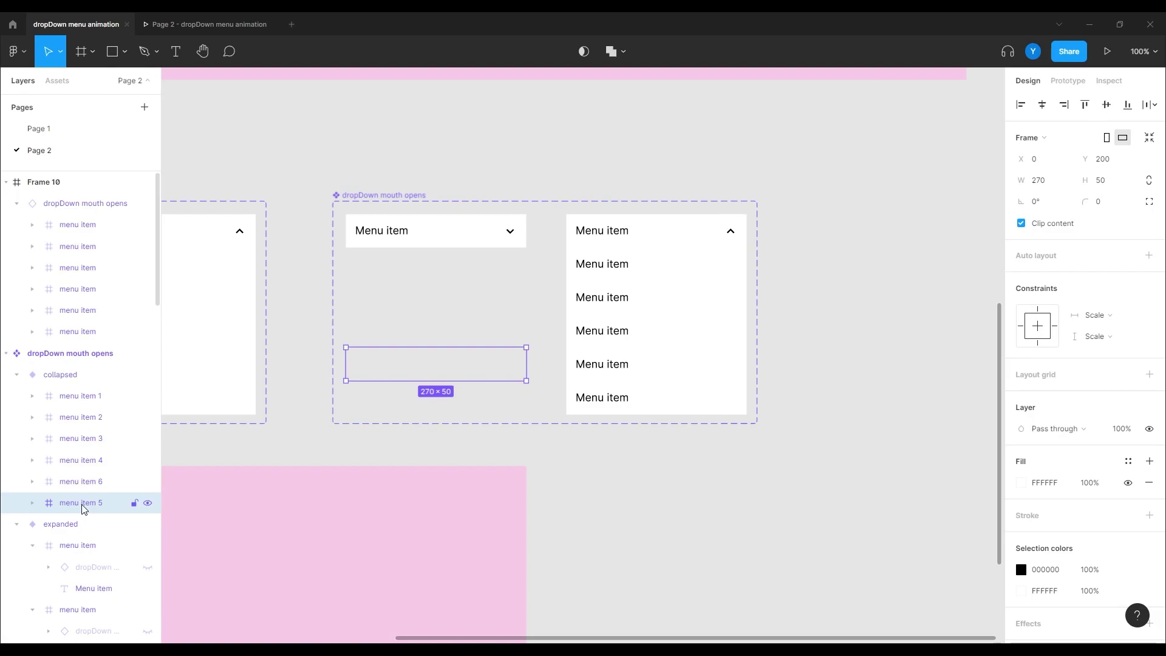
left_click_drag(84, 509, 85, 480)
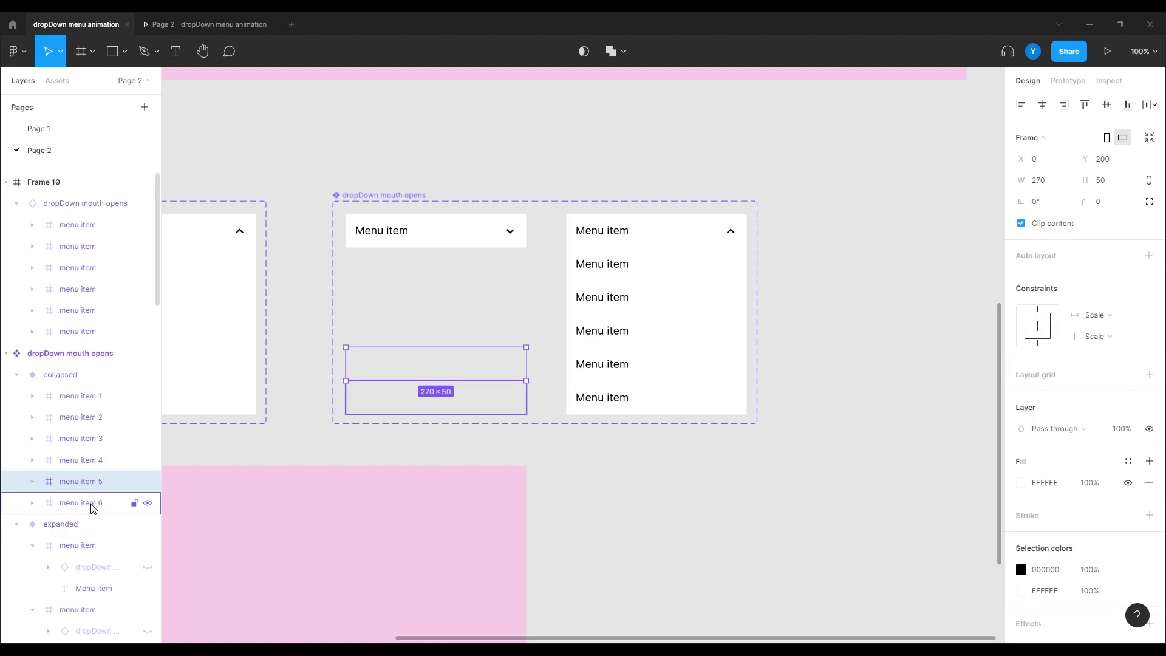
Verify the layers run menu item 1 through menu item 6 top to bottom.
left_click(79, 396)
left_click(78, 425)
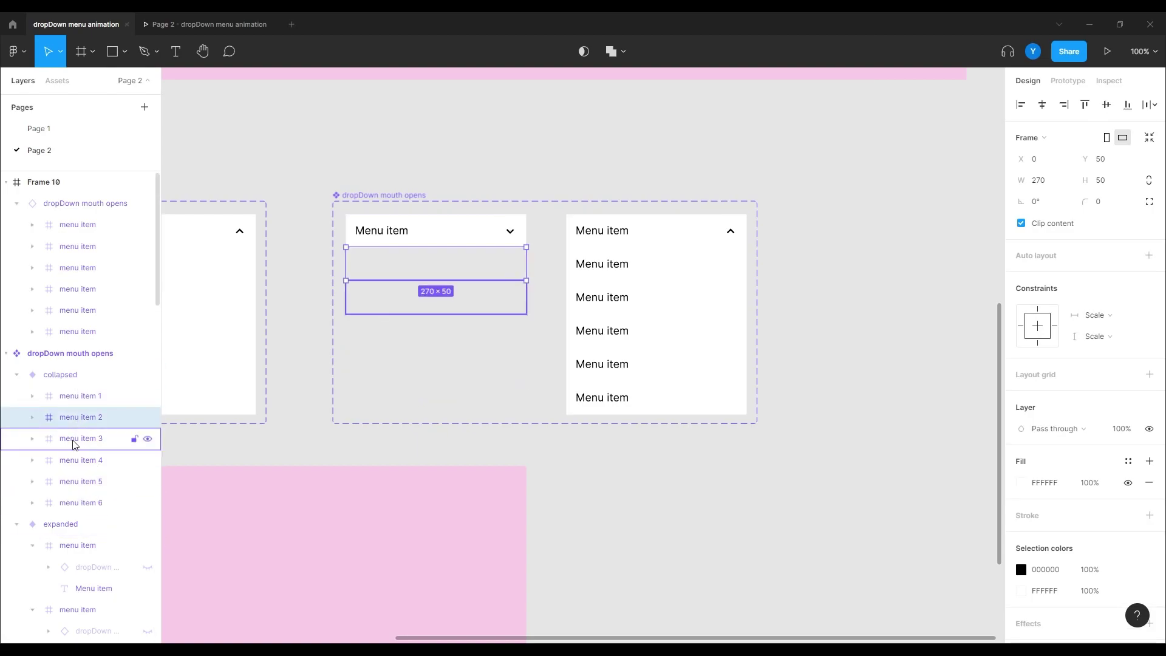
left_click(79, 438)
left_click(81, 459)
left_click(83, 481)
left_click(84, 501)
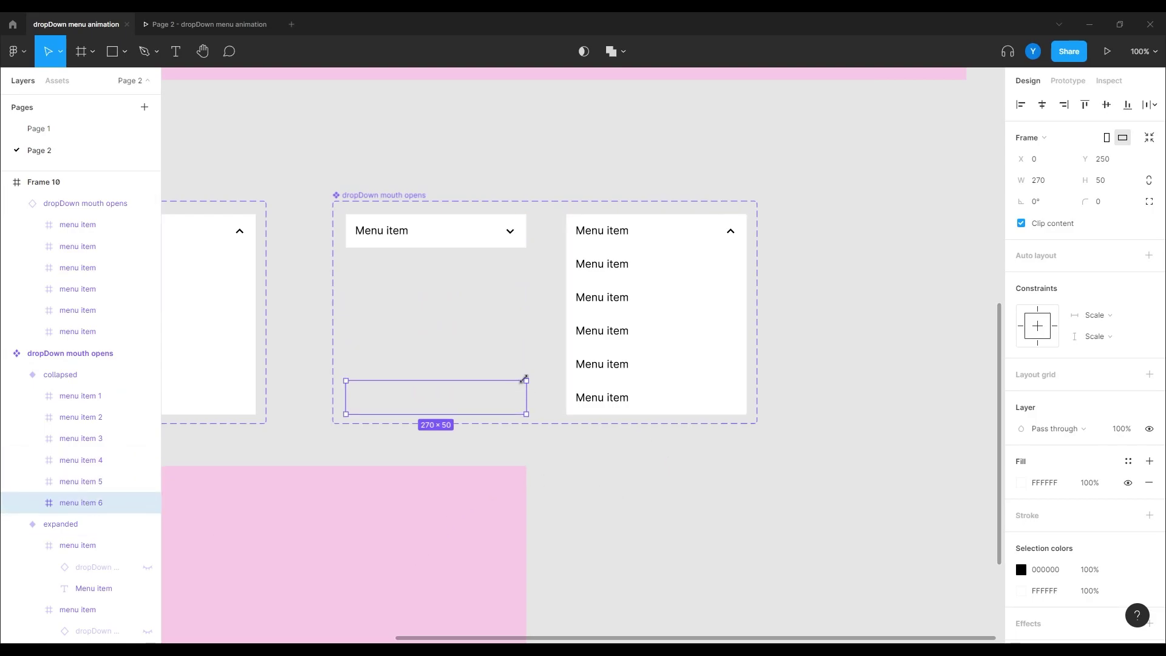
Delete the old expanded variant from the component set.
left_click(637, 488)
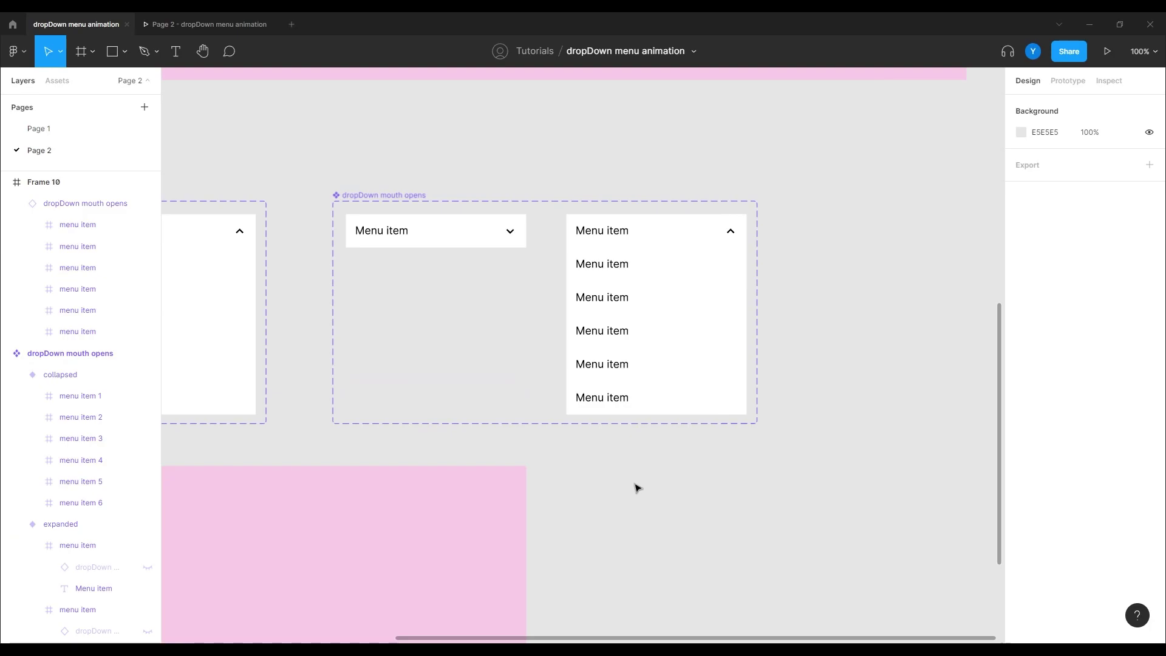
left_click(621, 335)
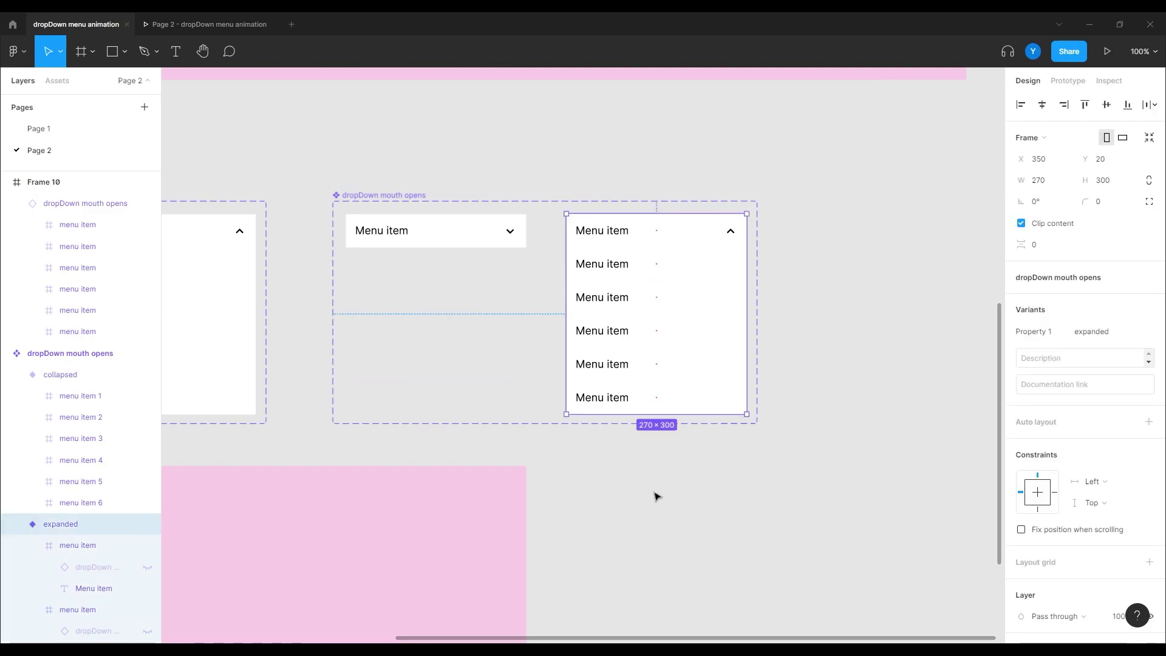
key("Delete")
Duplicate the collapsed variant, set its Property 1 to 'expanded', and stretch it to 300 high.
left_click(425, 239)
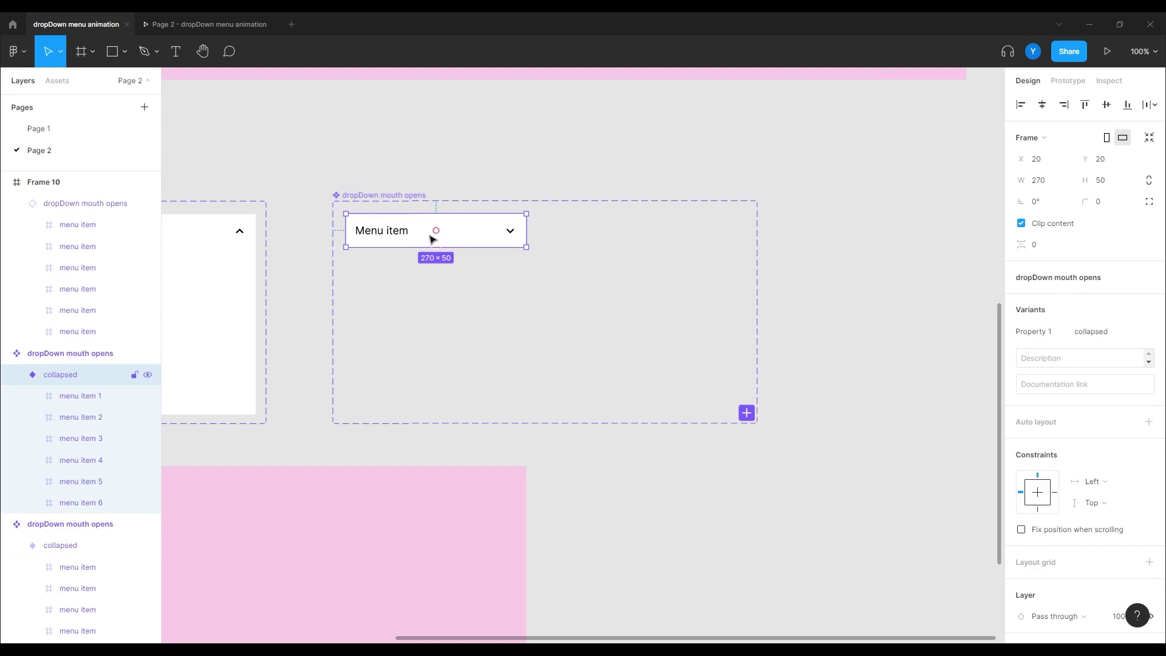
key("ctrl+d")
left_click_drag(431, 239, 674, 235)
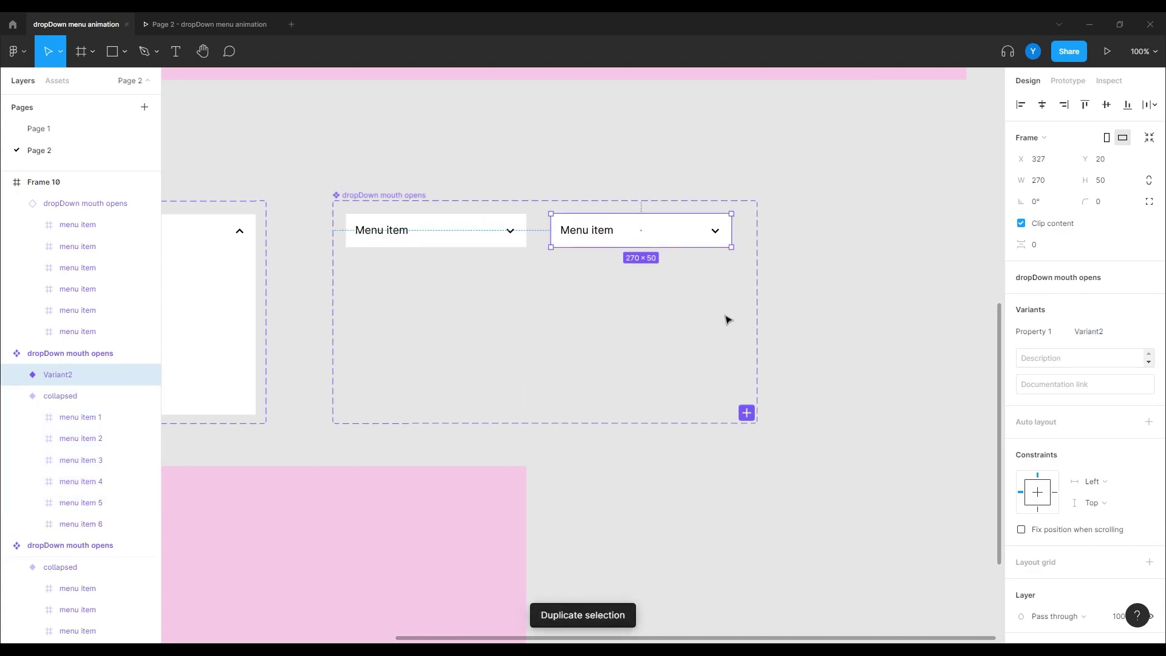
left_click(1090, 332)
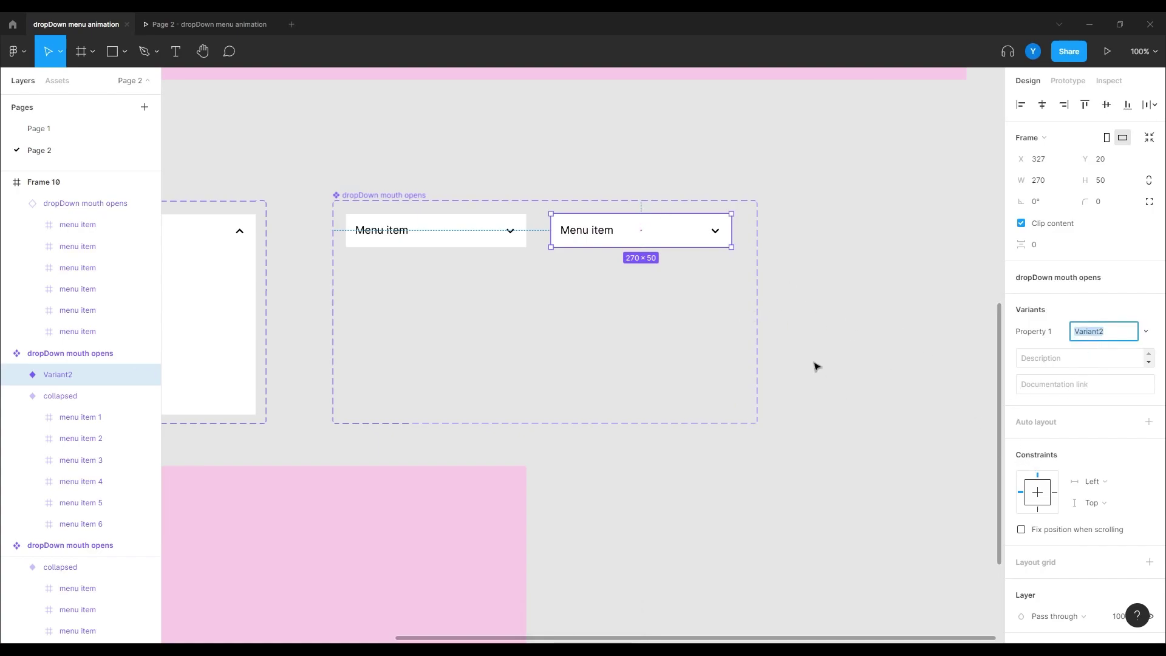
type("expanded")
key("Return")
left_click_drag(657, 249, 659, 413)
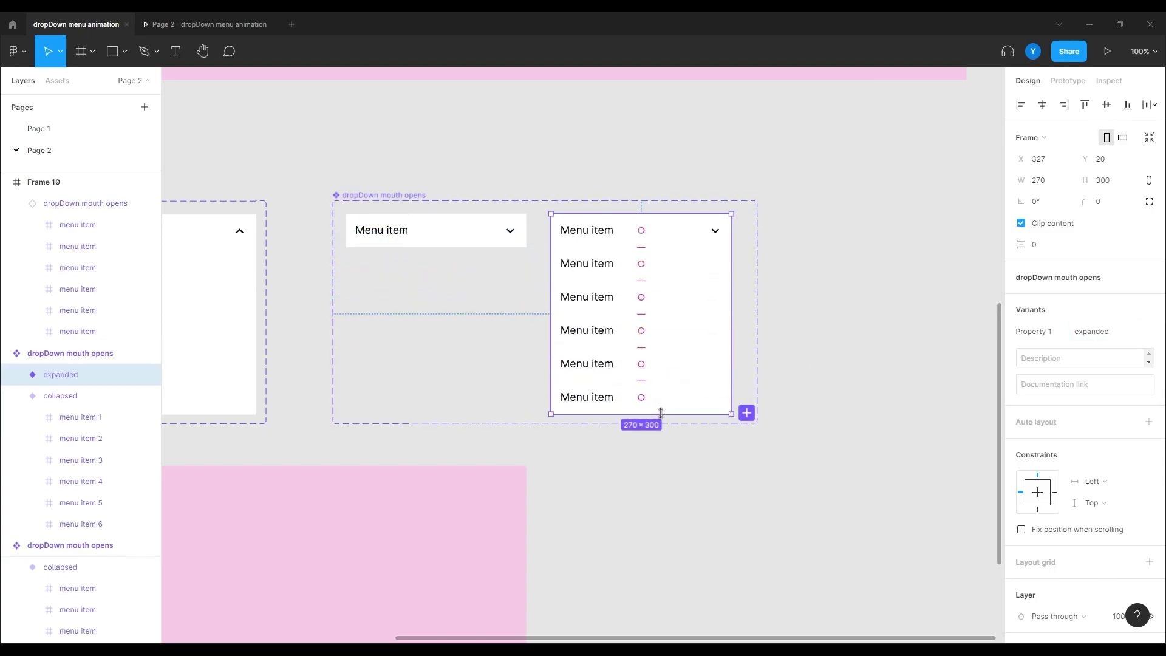
left_click(429, 236)
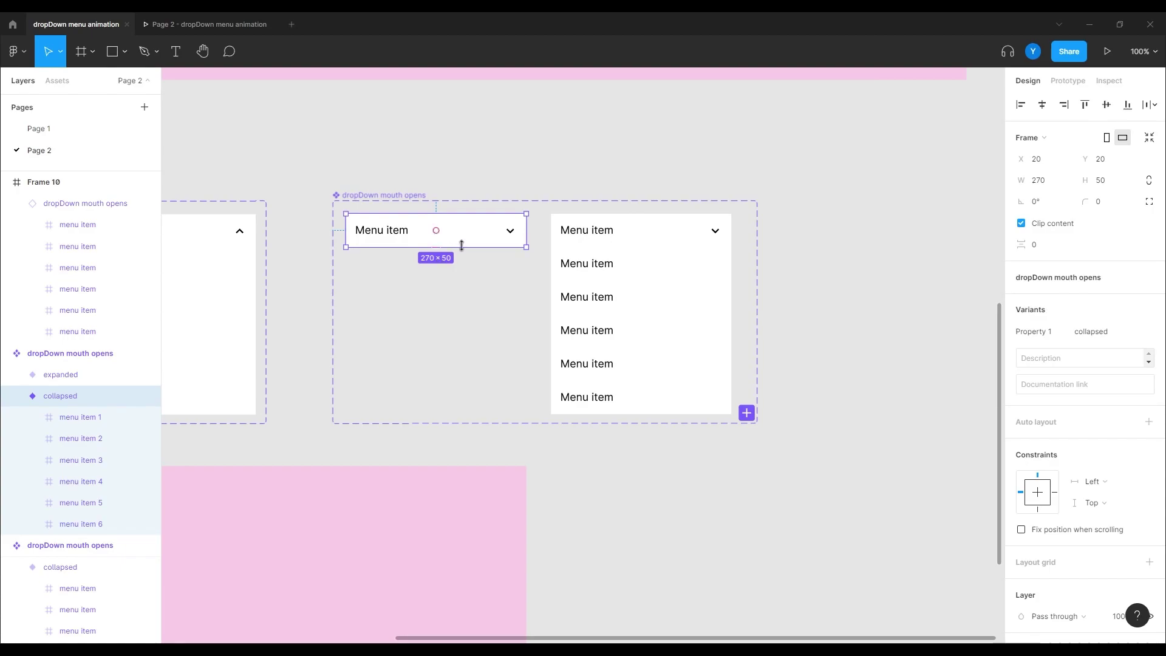
Temporarily enlarge the collapsed variant so its menu items are reachable.
left_click_drag(467, 247, 451, 411)
key("ctrl+z")
left_click_drag(375, 247, 406, 398)
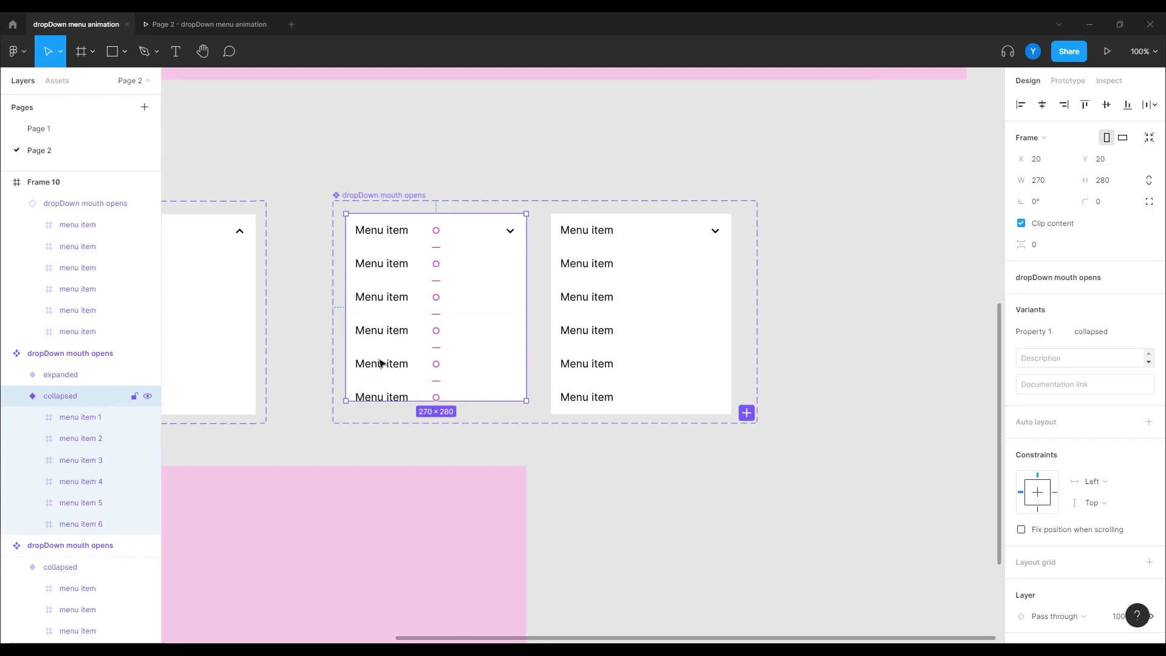
Top-align menu items 1–6 and shrink the collapsed variant back to 270 × 50.
left_click(84, 419)
left_click(85, 524, "shift")
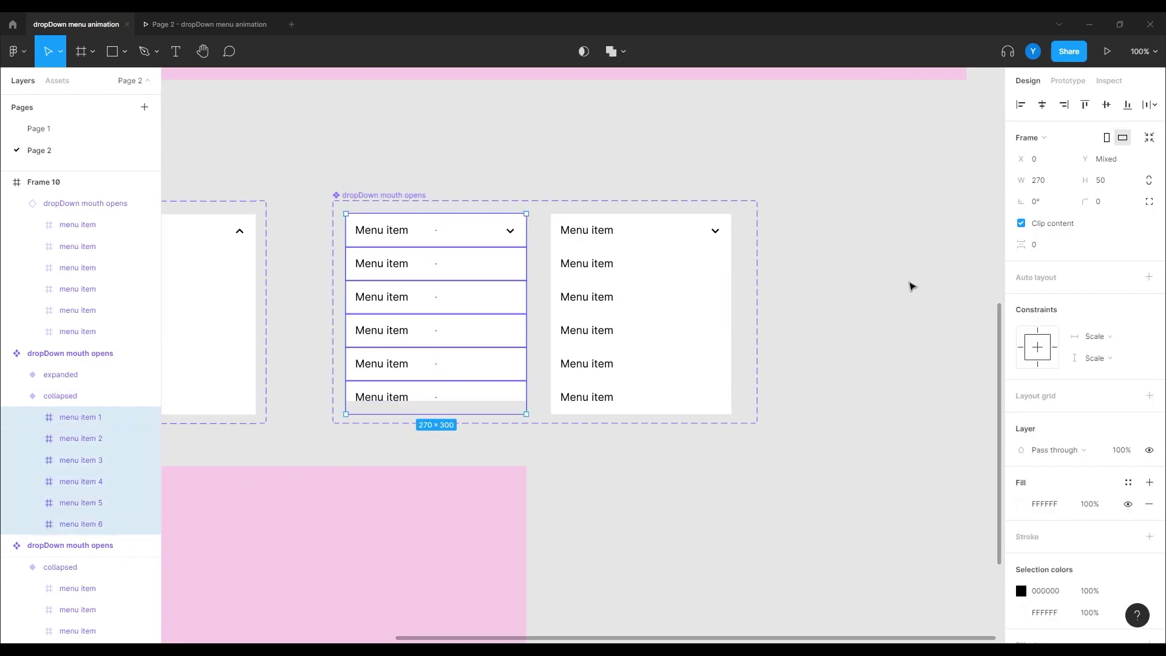
left_click(1085, 104)
left_click(360, 339)
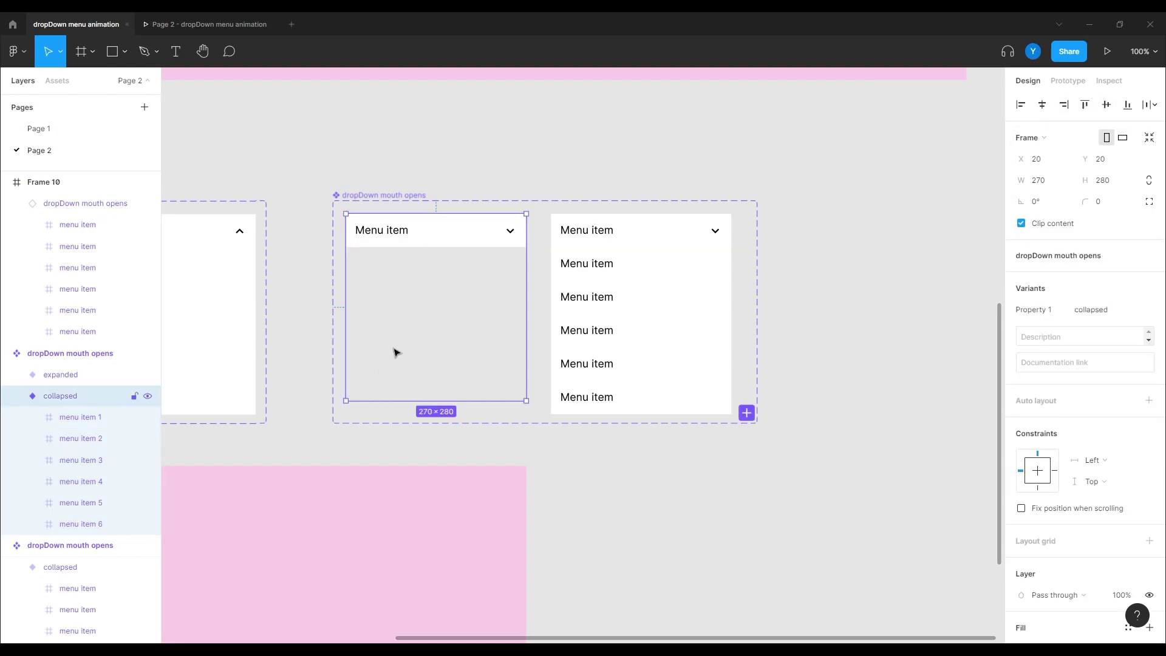
left_click_drag(390, 401, 394, 246)
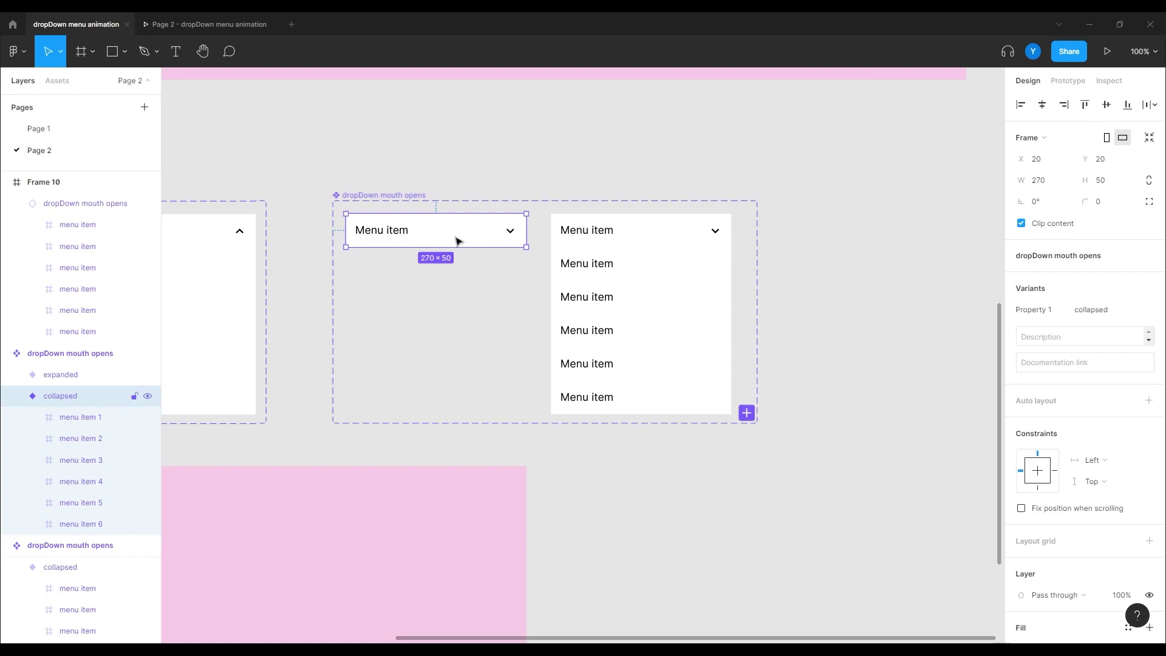
Link the collapsed dropdown's header to the expanded variant with a click interaction.
left_click(68, 424)
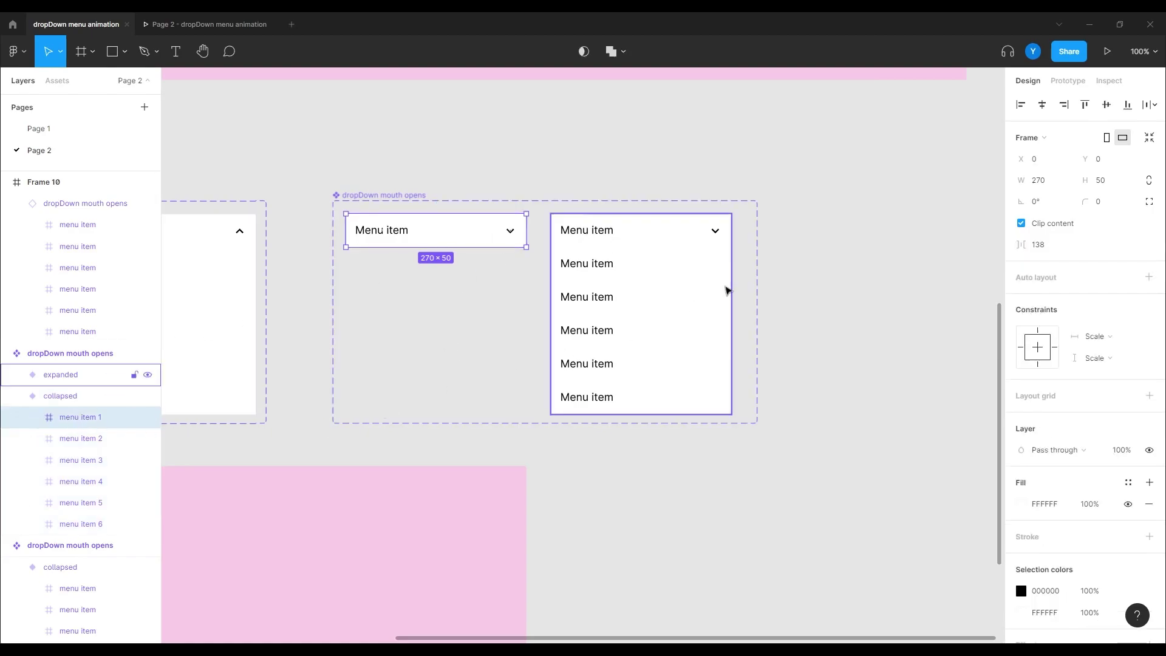
left_click(1068, 80)
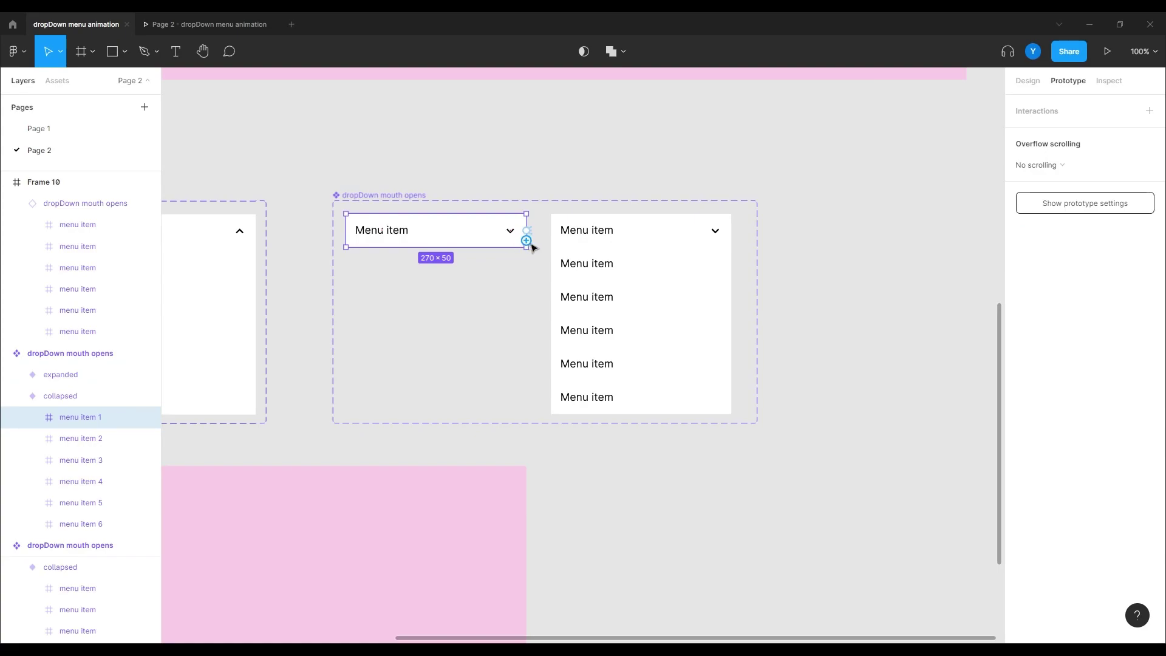
left_click_drag(526, 240, 562, 262)
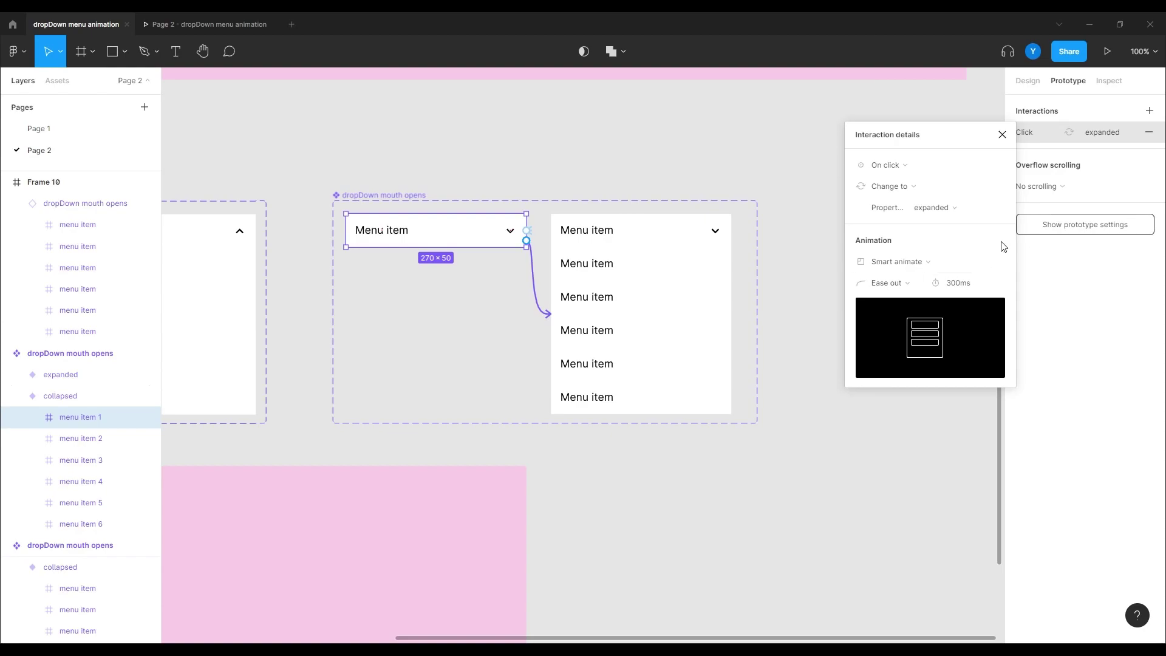
left_click(1027, 81)
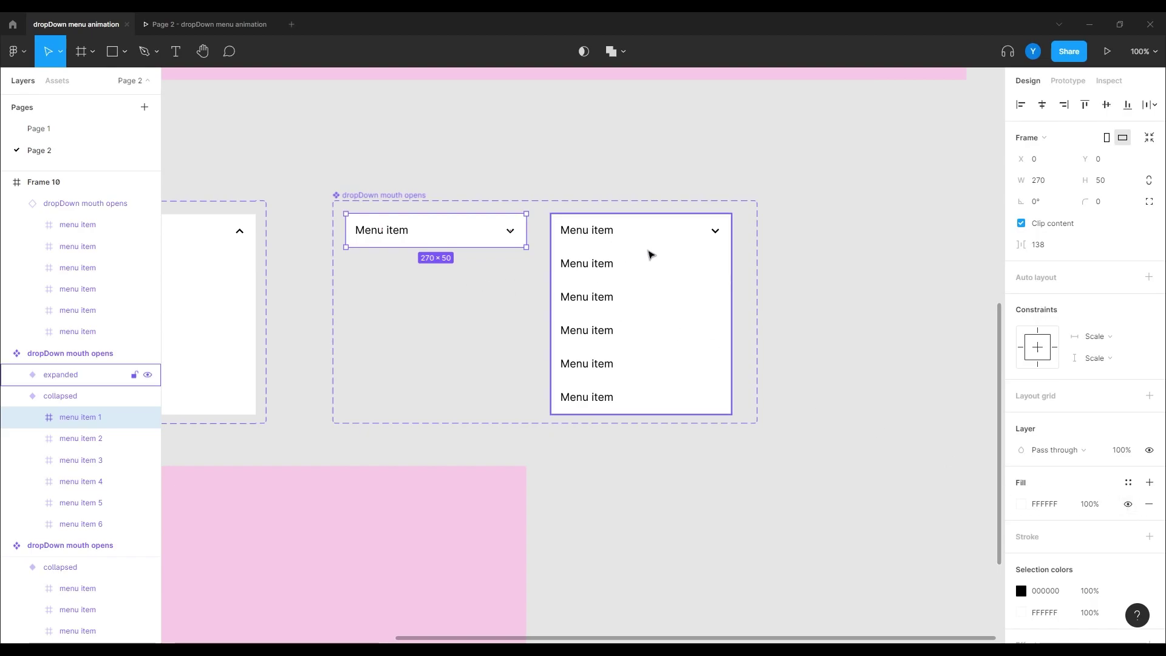
Link the expanded header back to the collapsed variant using Smart animate, Ease out, 300ms.
left_click(681, 233)
left_click(690, 235)
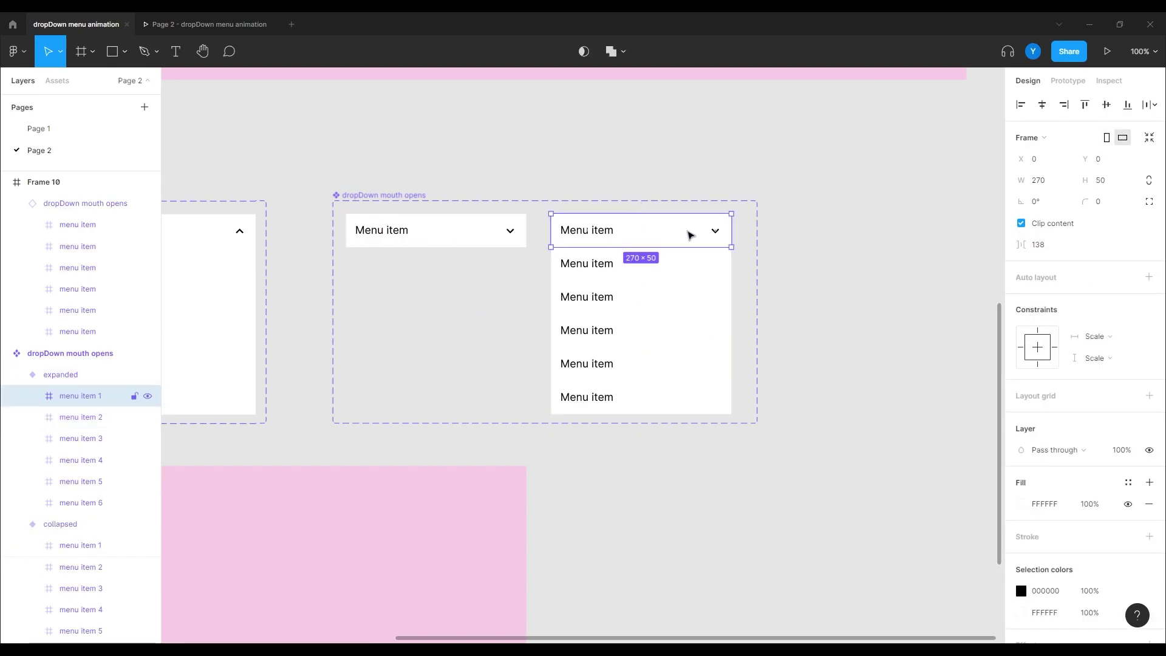
left_click(1068, 80)
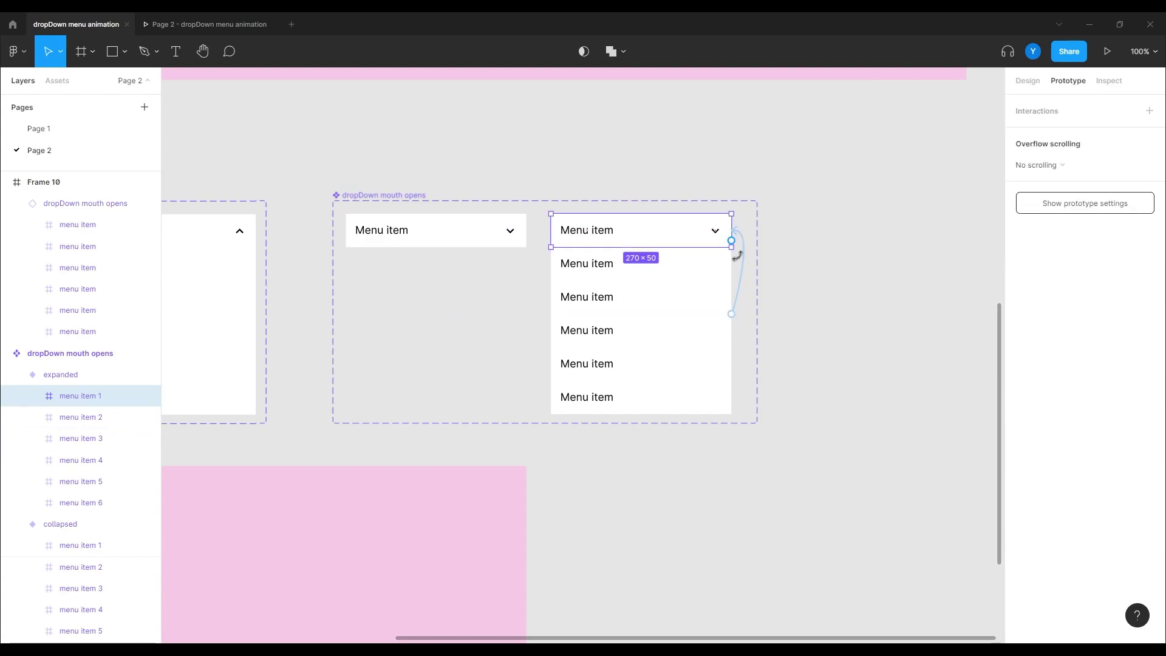
left_click_drag(736, 255, 497, 238)
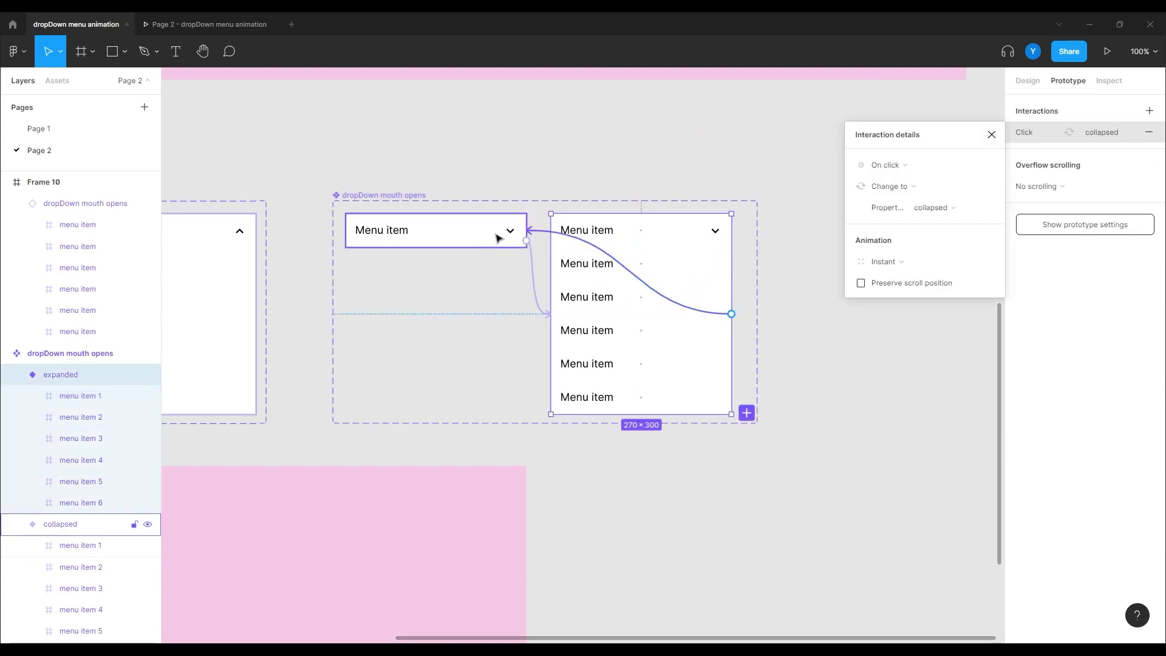
left_click(884, 262)
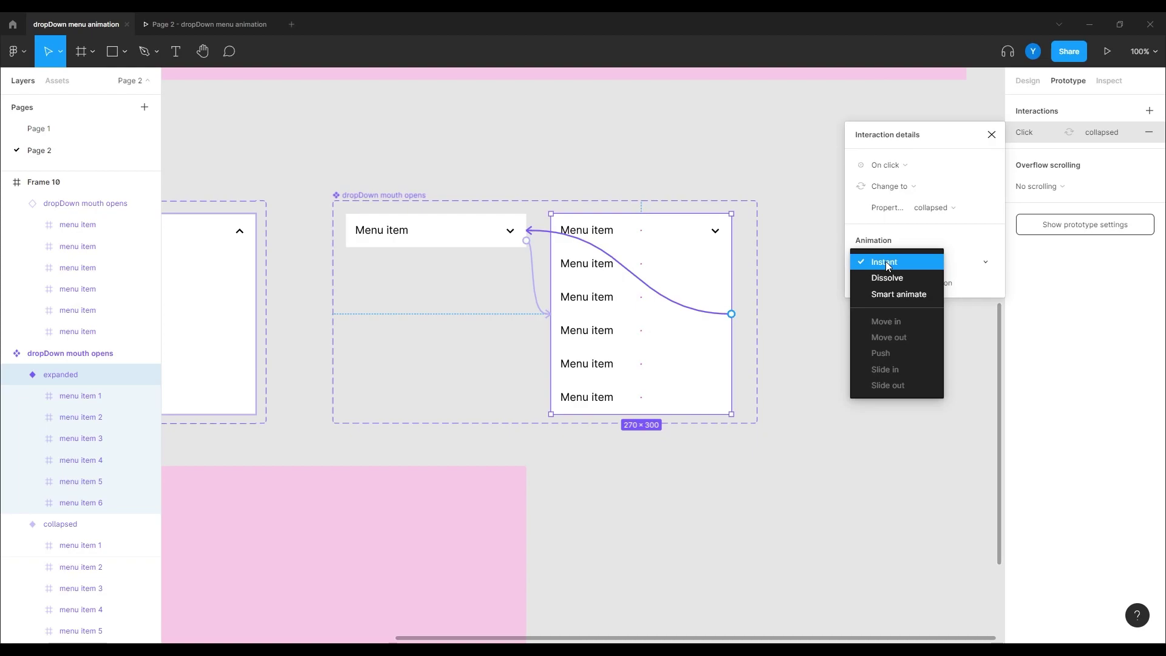
left_click(891, 295)
left_click(966, 289)
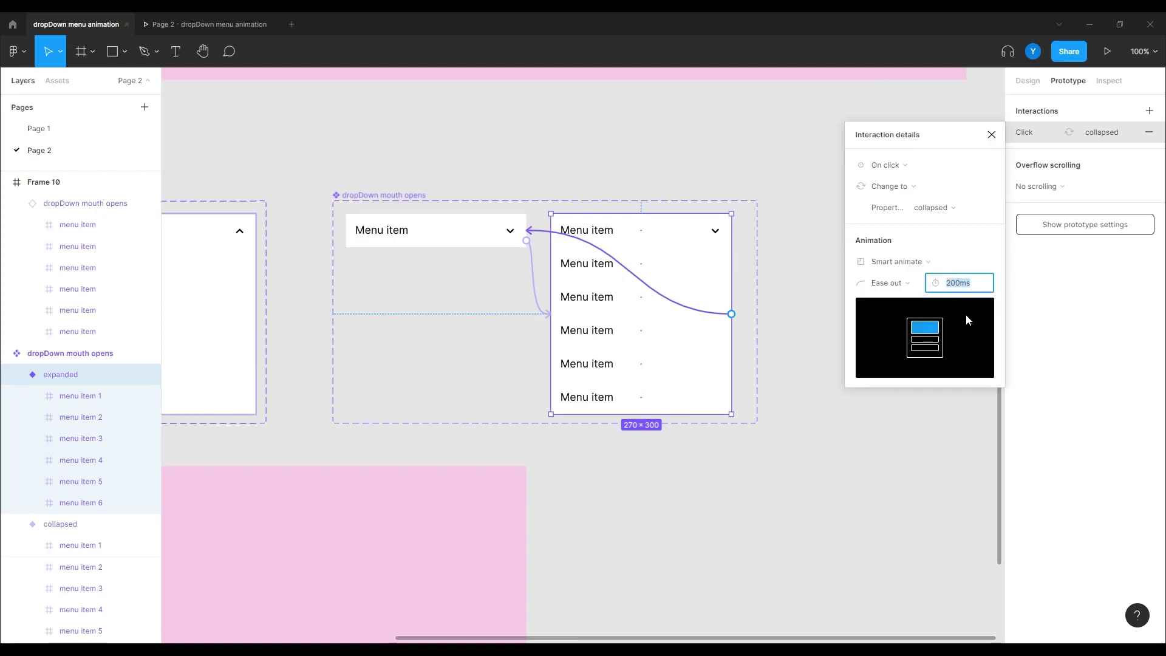
type("300")
key("Return")
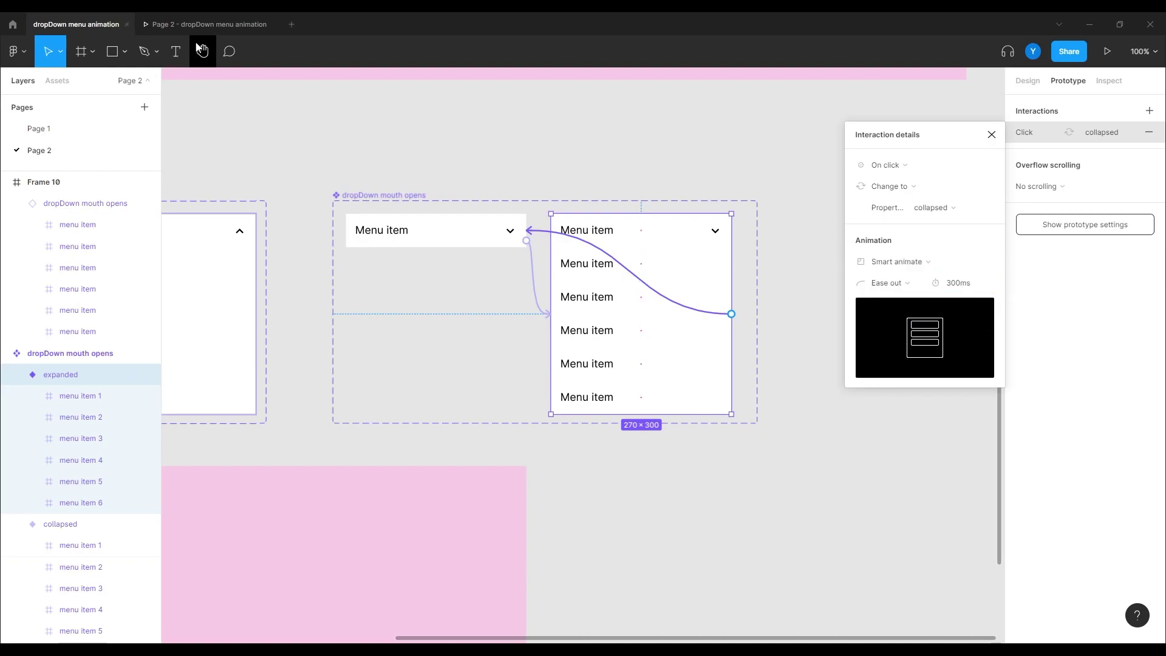
left_click(476, 232)
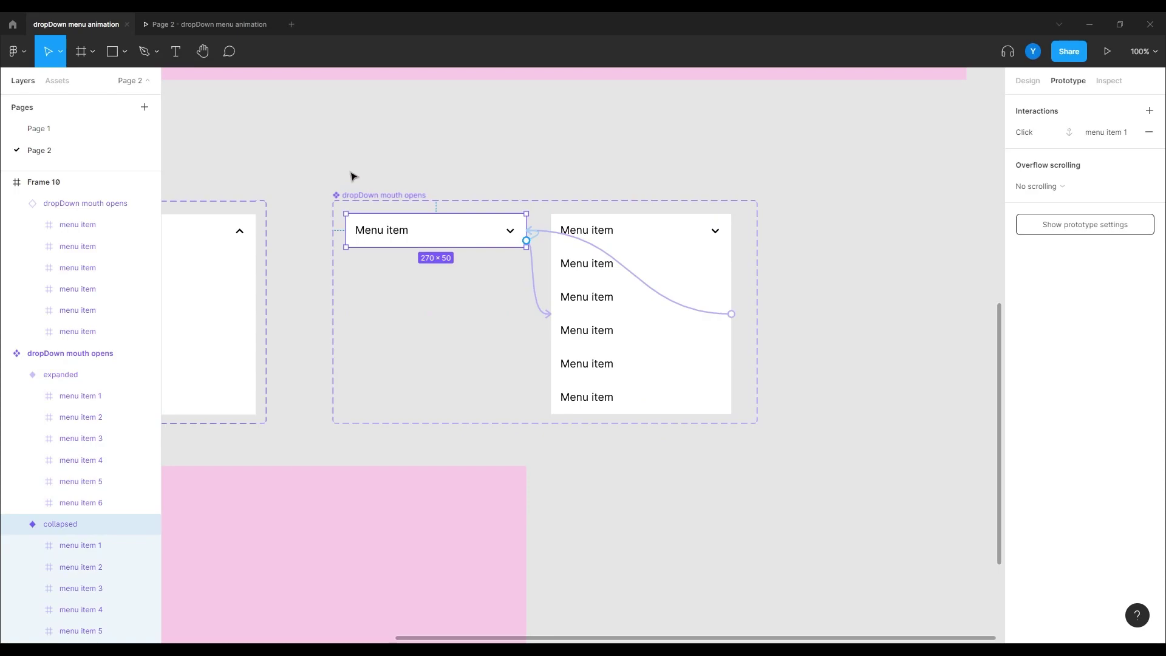
Paste a second collapsed dropdown into Frame 10 and place it beside the first.
left_click_drag(323, 258, 630, 208)
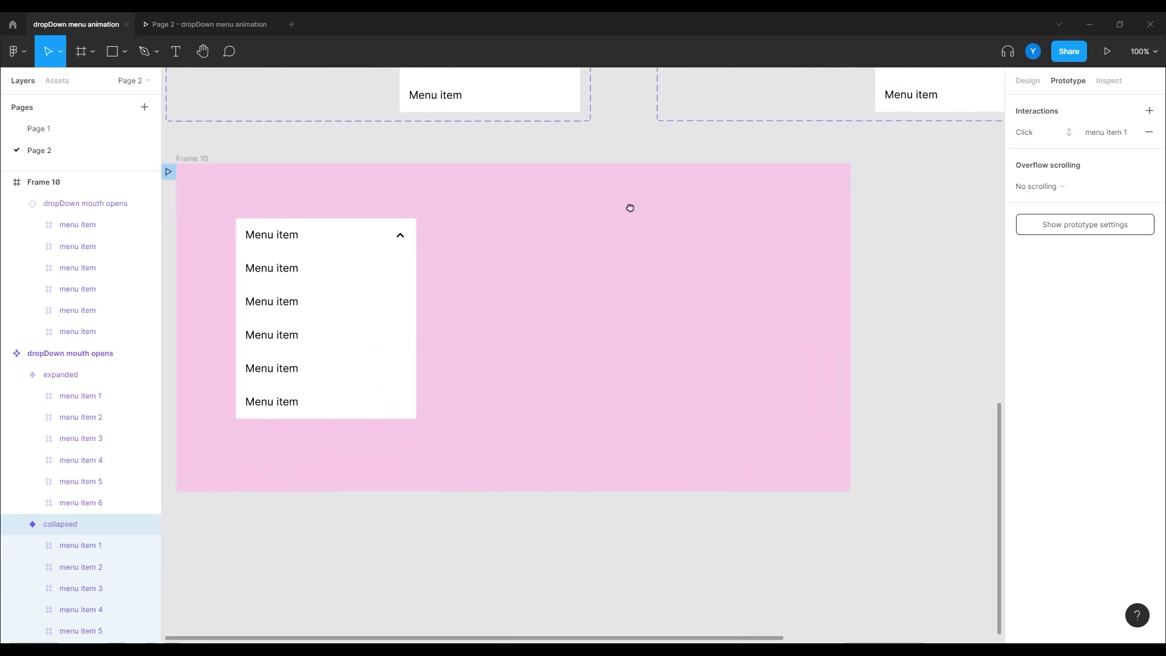
left_click(221, 162)
key("ctrl+v")
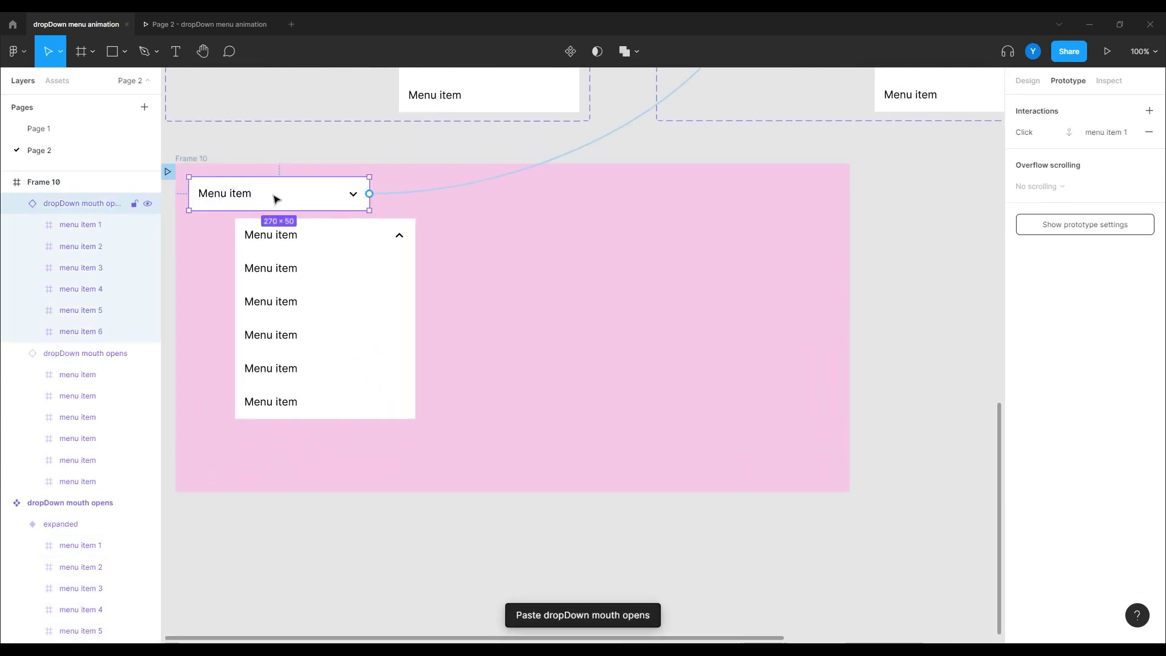
left_click_drag(271, 198, 620, 234)
left_click_drag(682, 279, 473, 461)
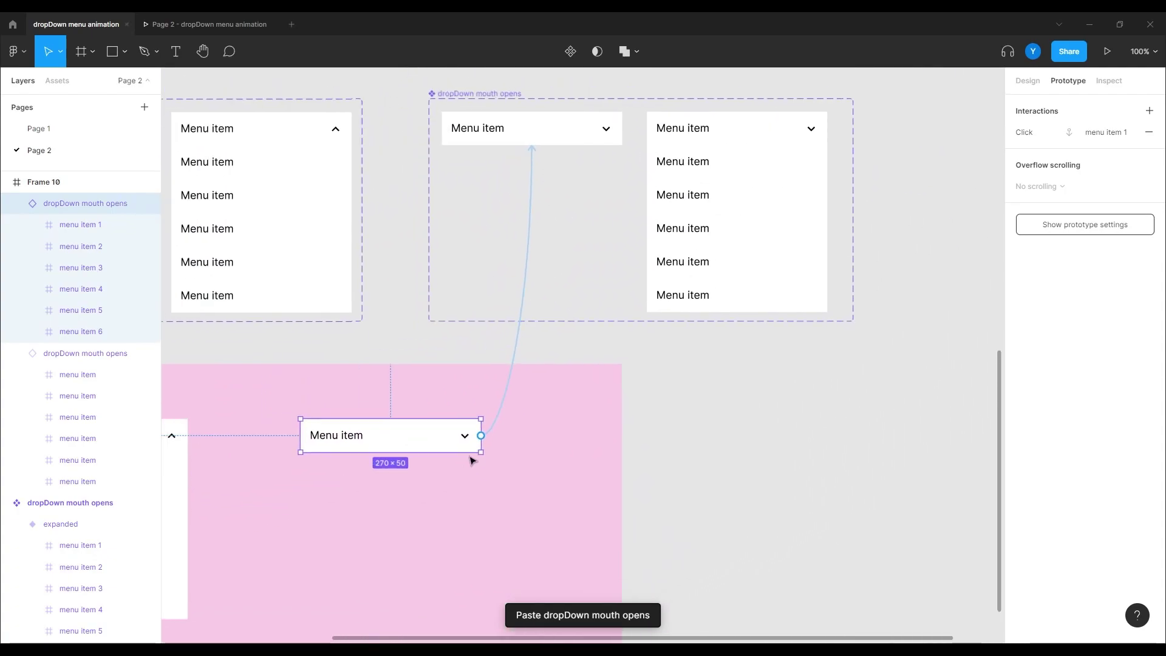
Remove the copy's stray interaction and relink collapsed and expanded headers to each other.
left_click_drag(531, 253, 758, 488)
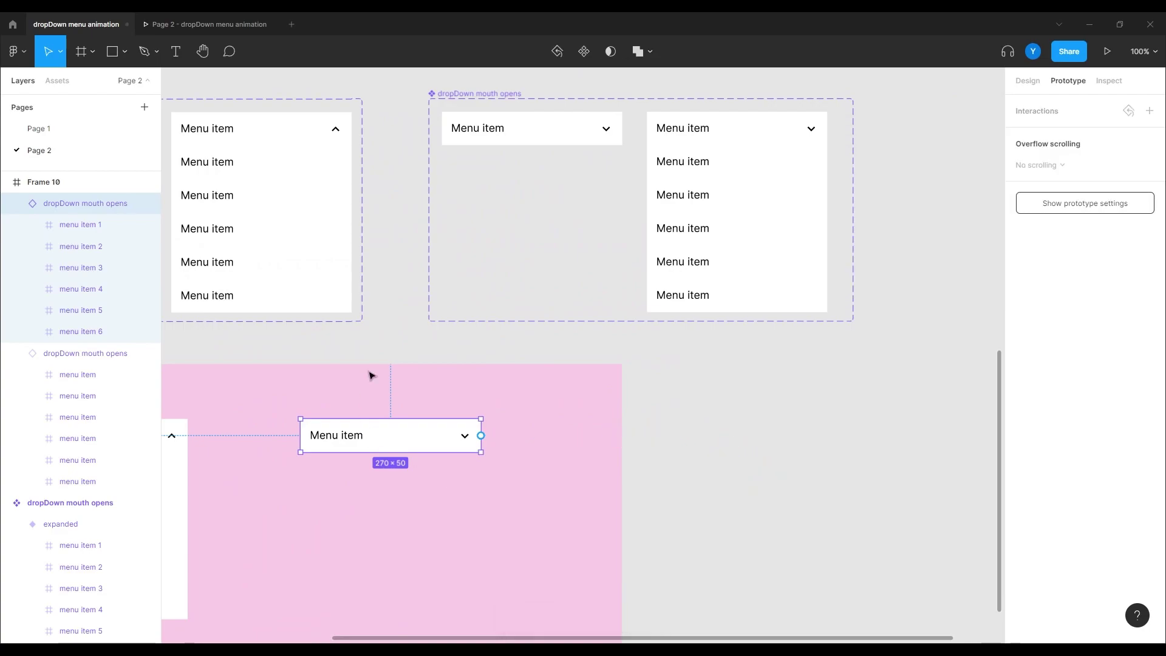
left_click(557, 125)
left_click_drag(622, 140, 682, 358)
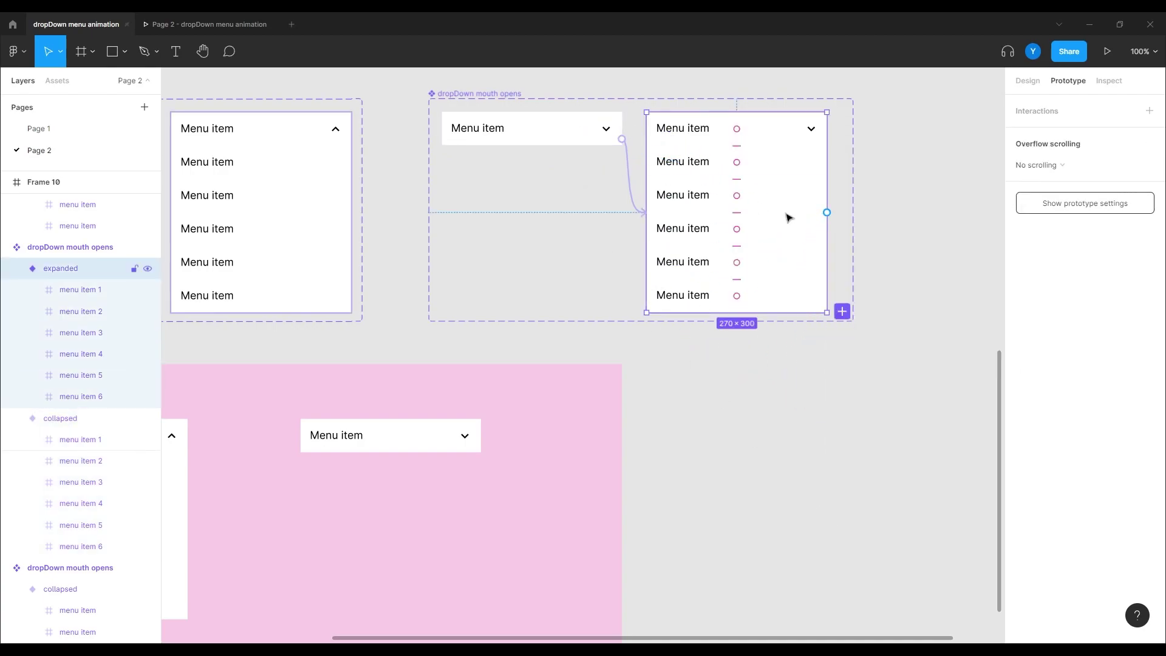
left_click(715, 136)
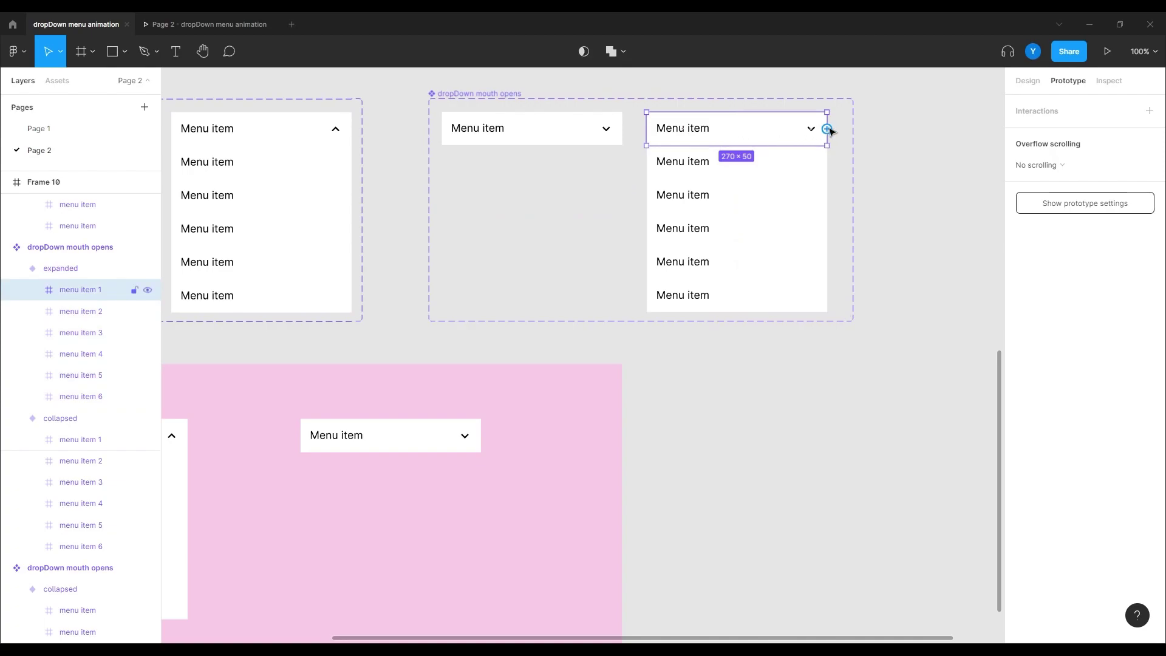
left_click_drag(827, 129, 612, 153)
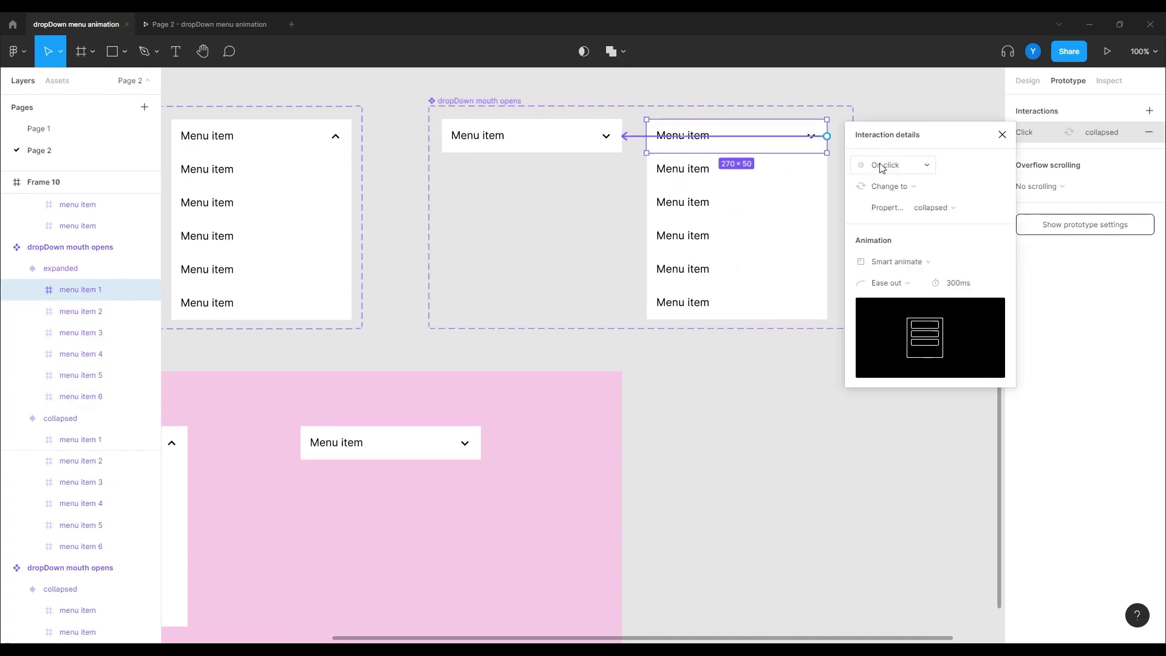
left_click(607, 147)
Test the right dropdown opening and closing in the prototype preview, then return to the editor.
left_click(639, 198)
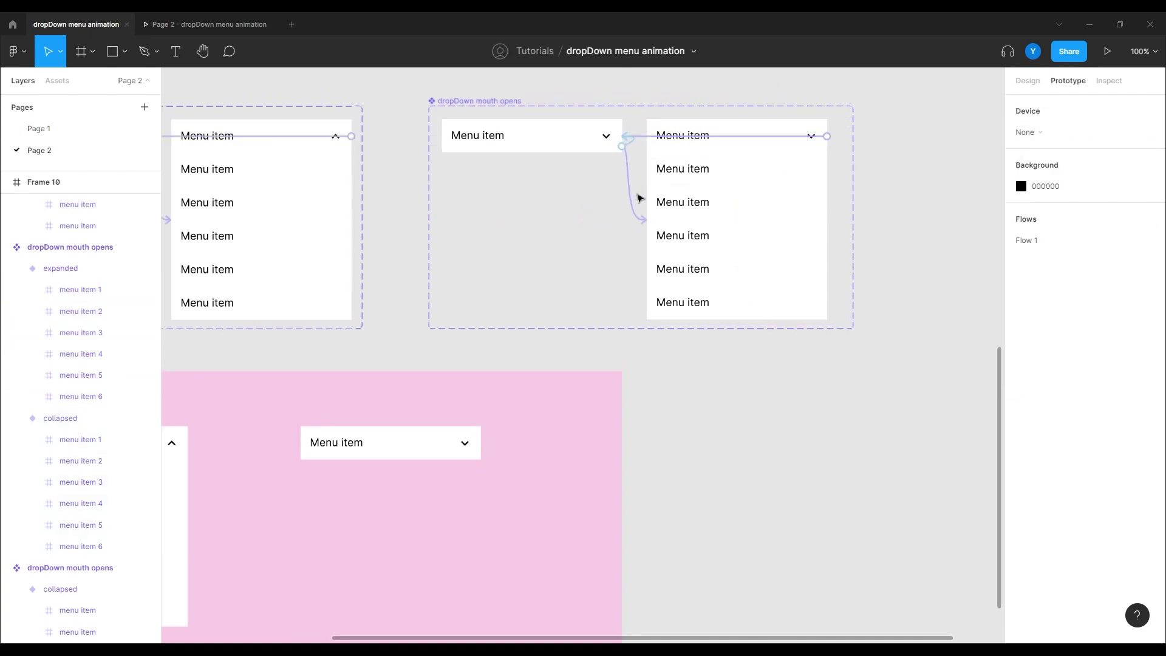
left_click(639, 197)
left_click(307, 80)
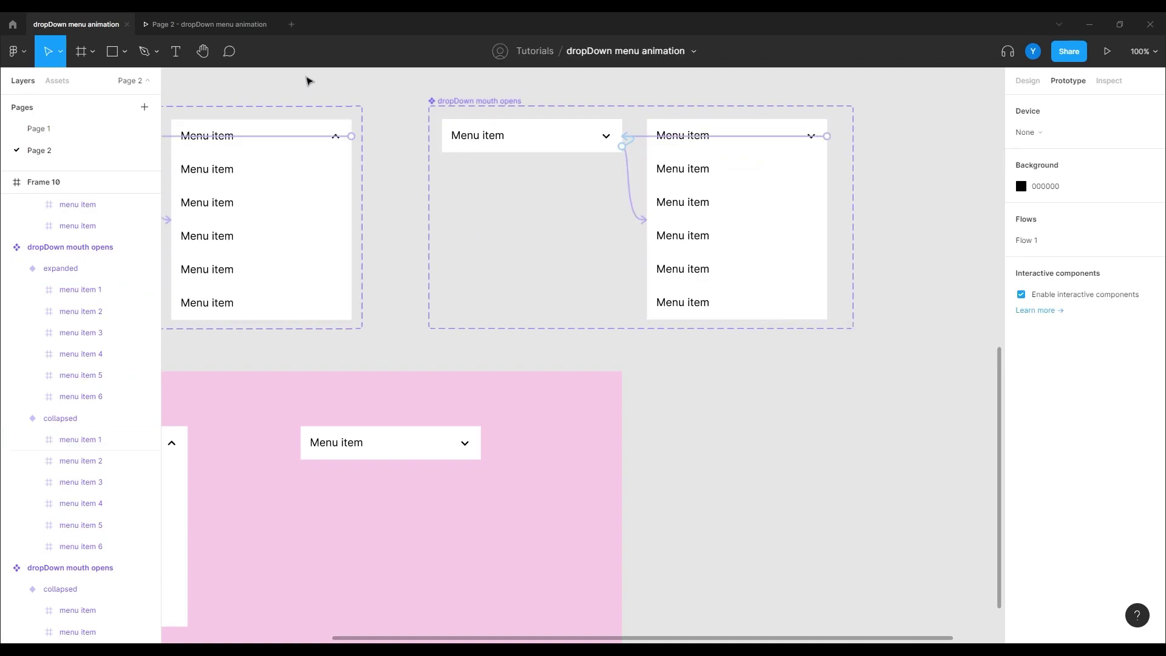
left_click(182, 25)
left_click(619, 250)
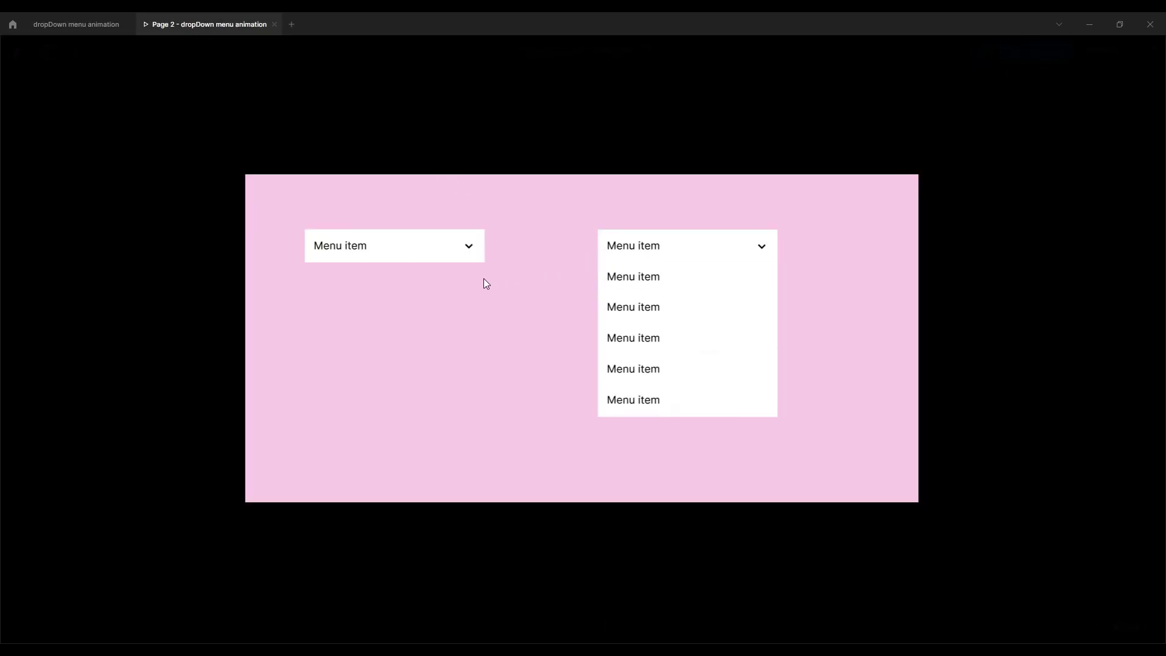
left_click(625, 252)
left_click(625, 252)
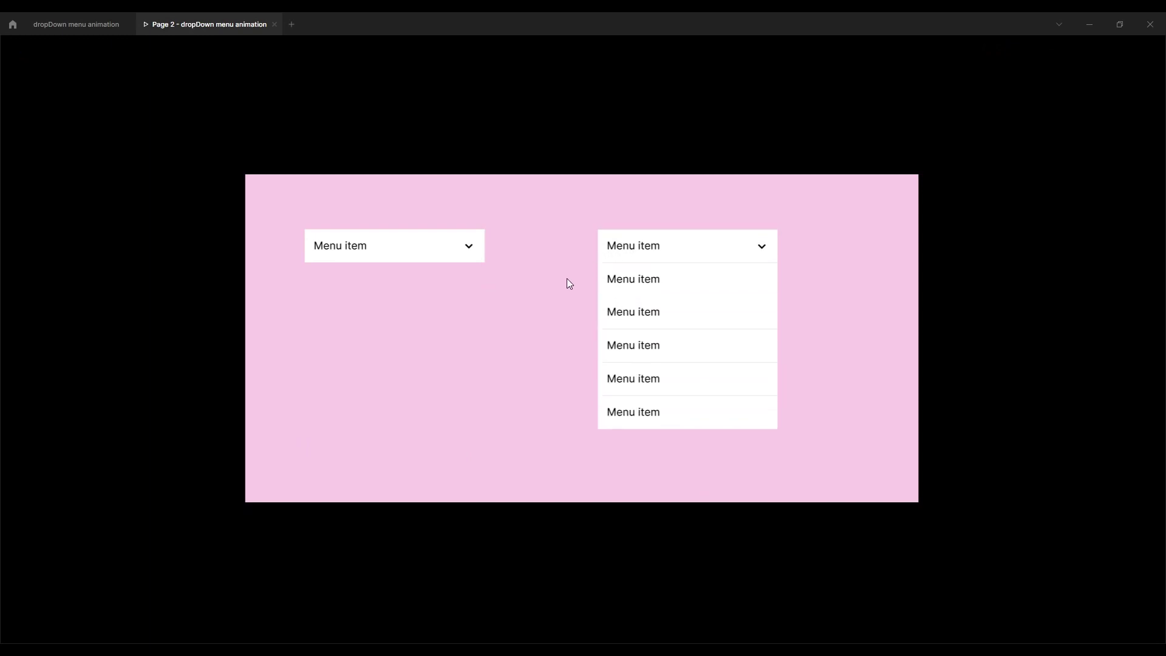
left_click(629, 257)
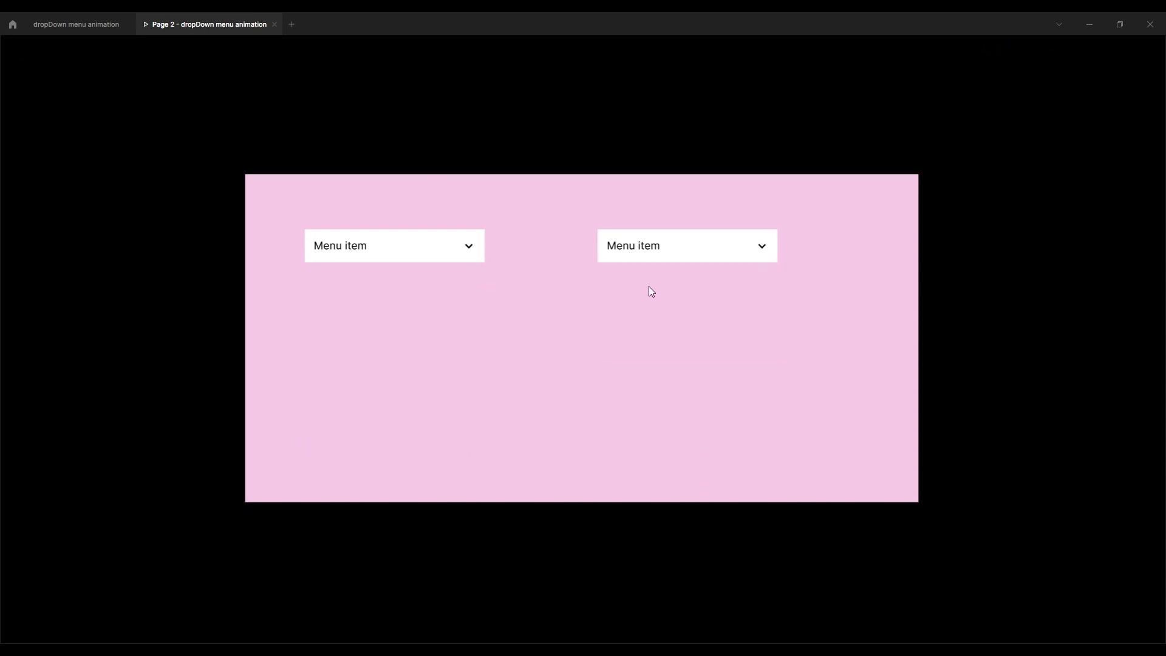
left_click(619, 258)
left_click(622, 255)
left_click(116, 18)
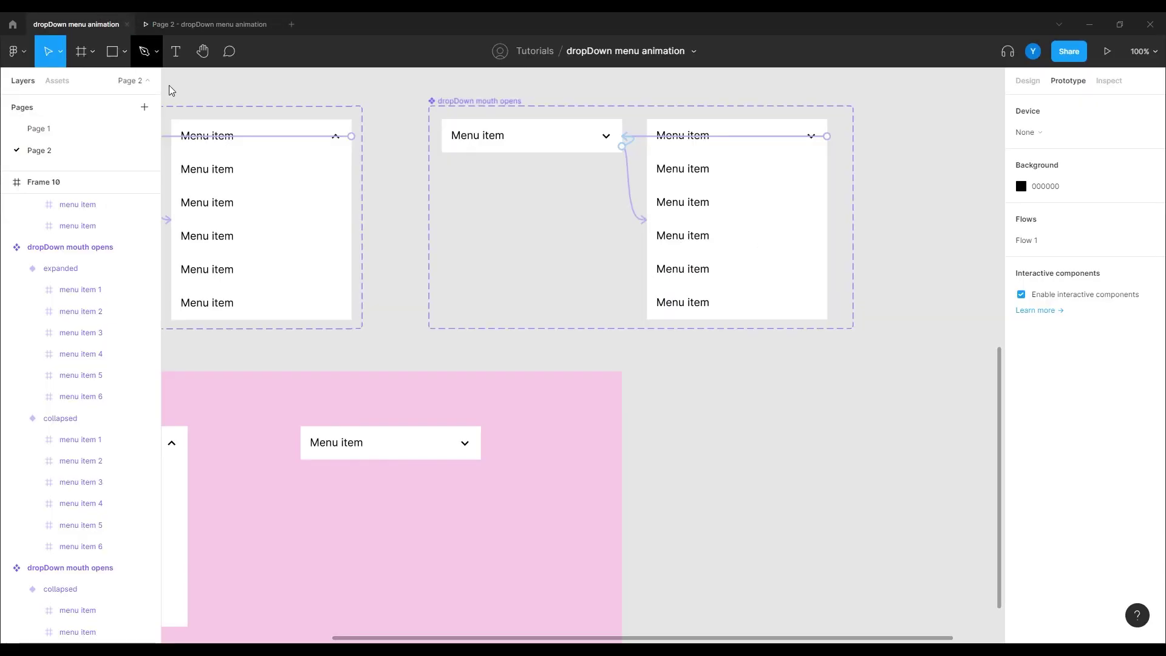
Make the white fill visible on both the expanded and collapsed variants.
left_click(745, 185)
left_click(1028, 82)
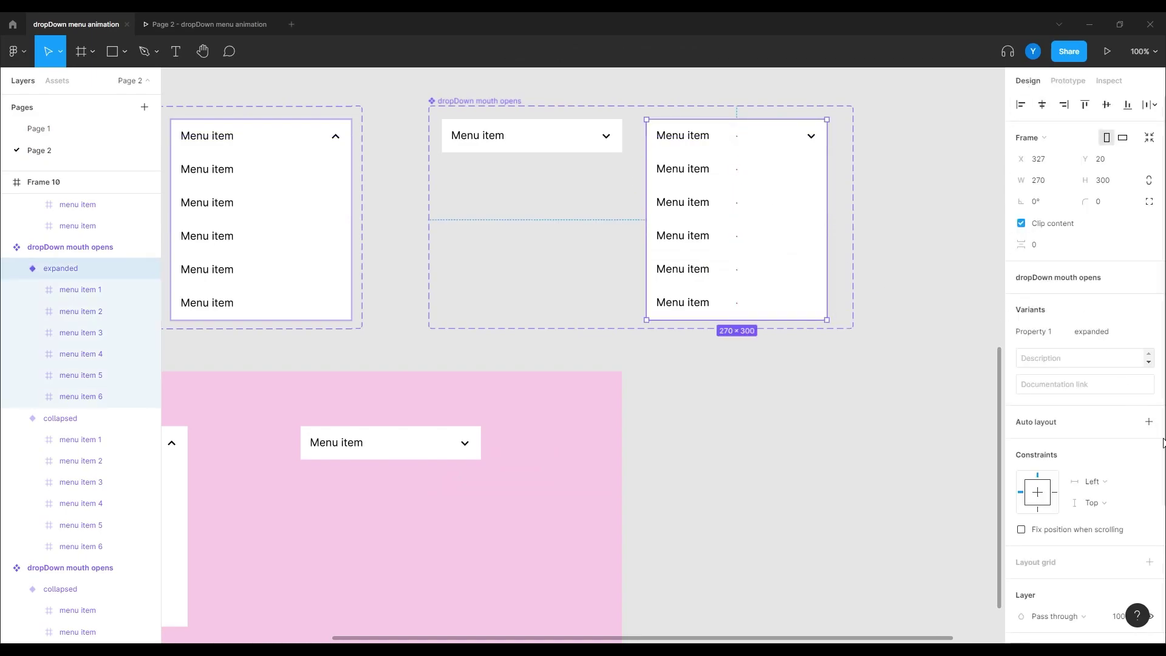
scroll(1123, 450, "down", 4)
left_click(1126, 448)
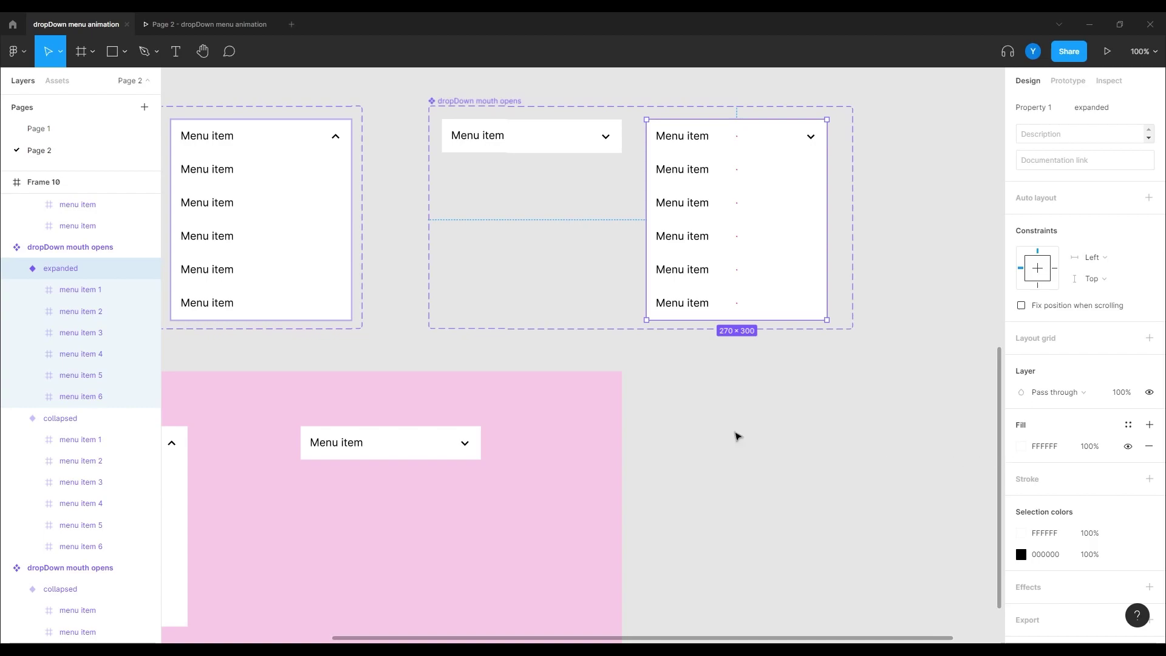
left_click(528, 144)
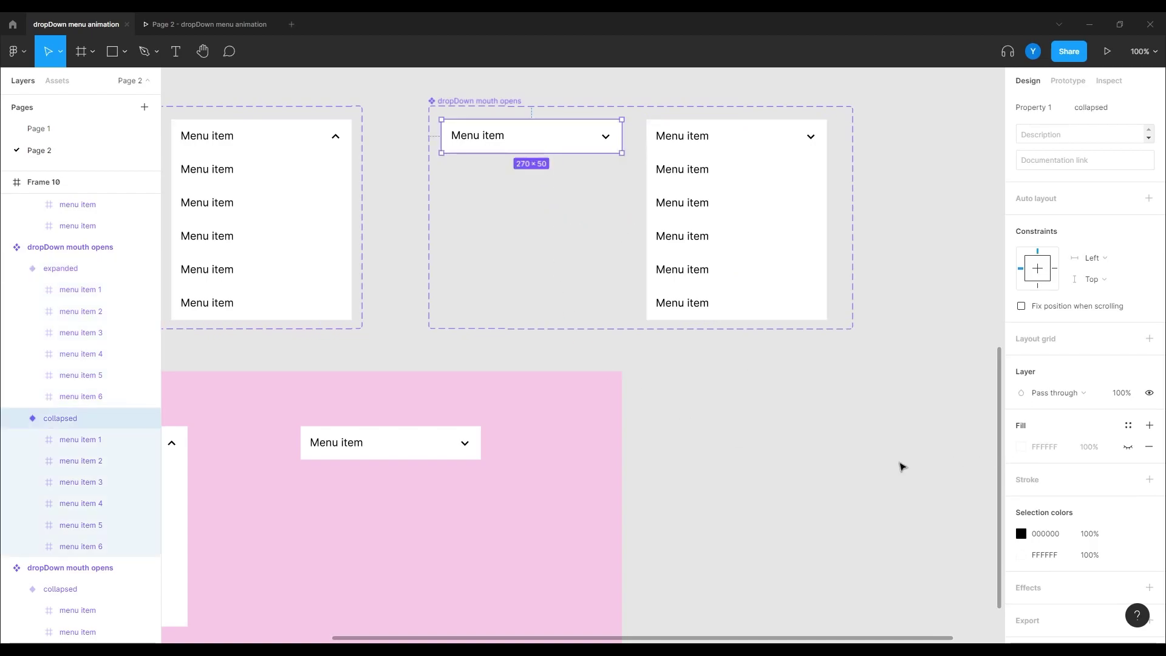
left_click(1128, 446)
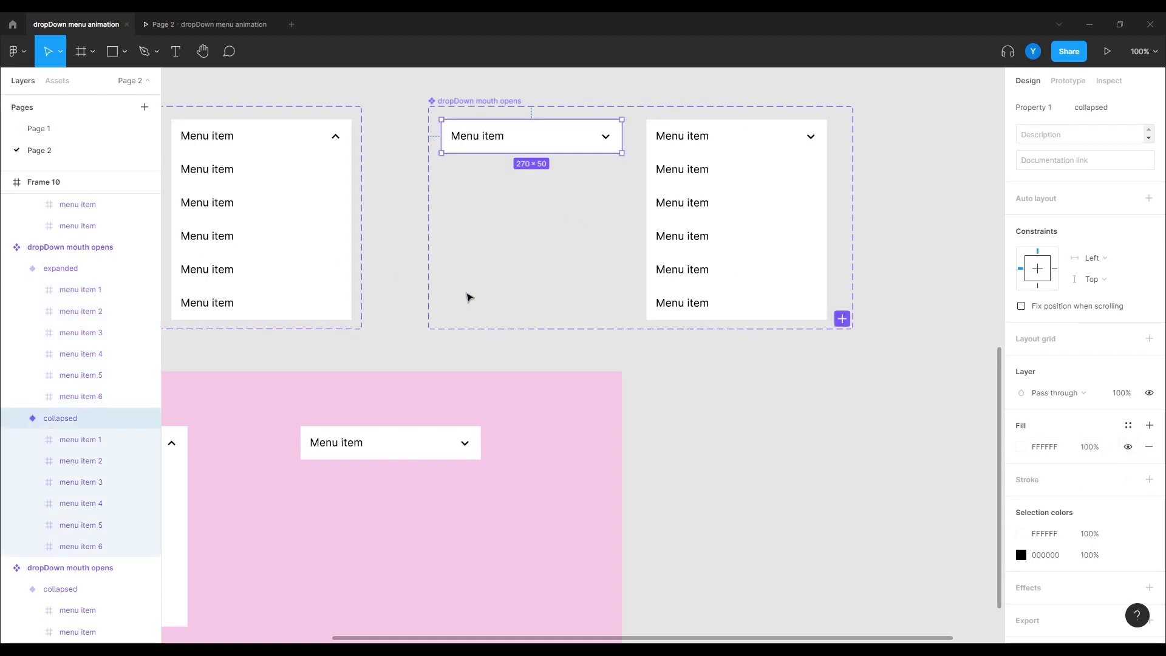
scroll(282, 234, "left", 5)
left_click(425, 149)
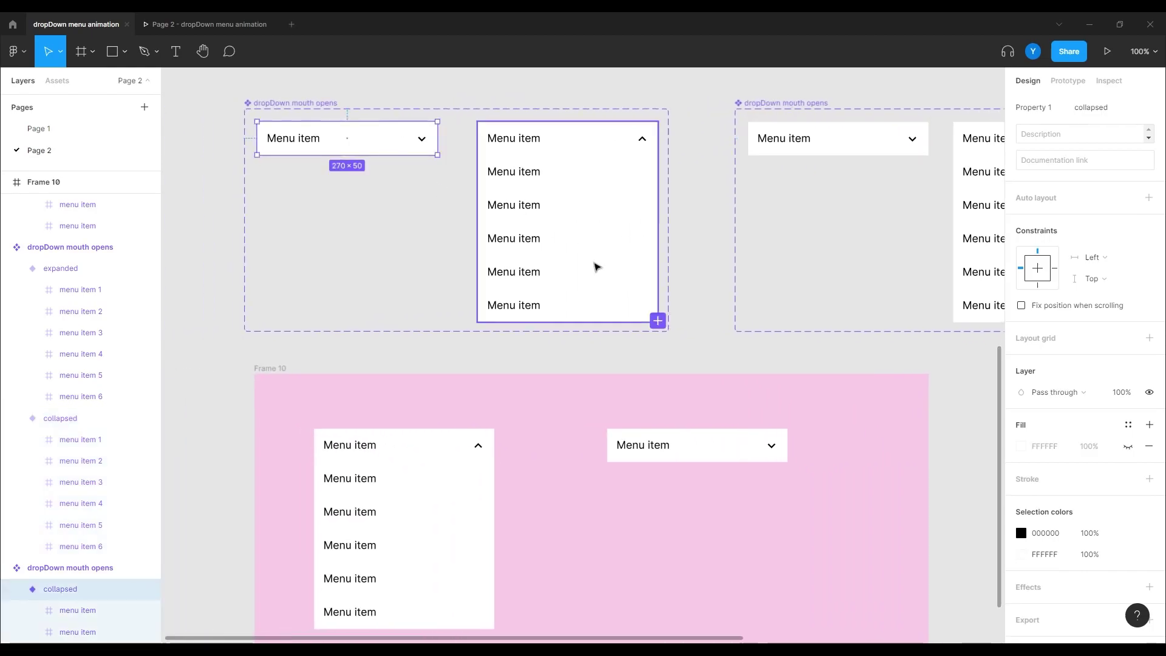
Preview the left dropdown expanding and collapsing, then go back to the editor.
left_click(187, 24)
left_click(331, 252)
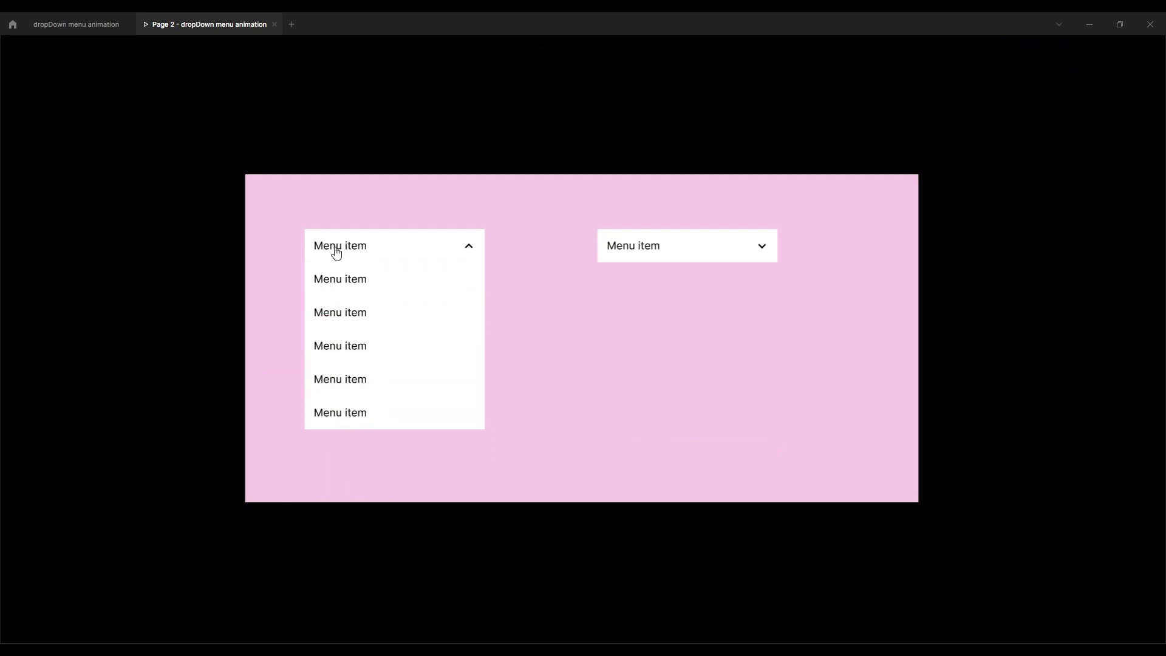
left_click(337, 252)
left_click(329, 252)
left_click(330, 253)
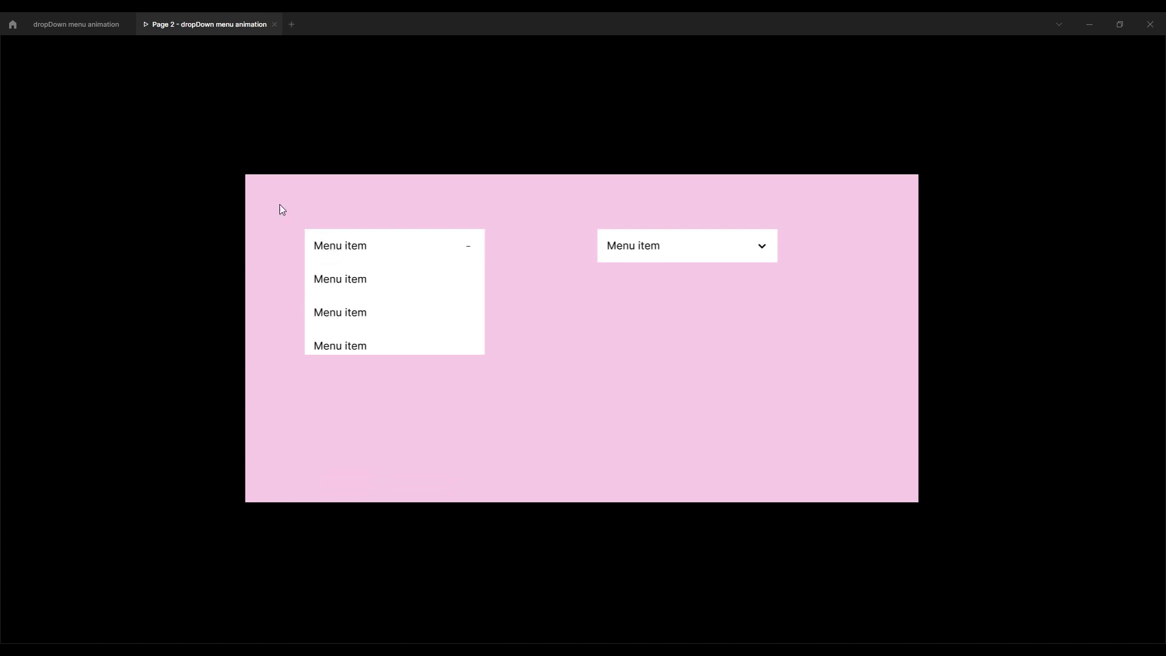
left_click(72, 29)
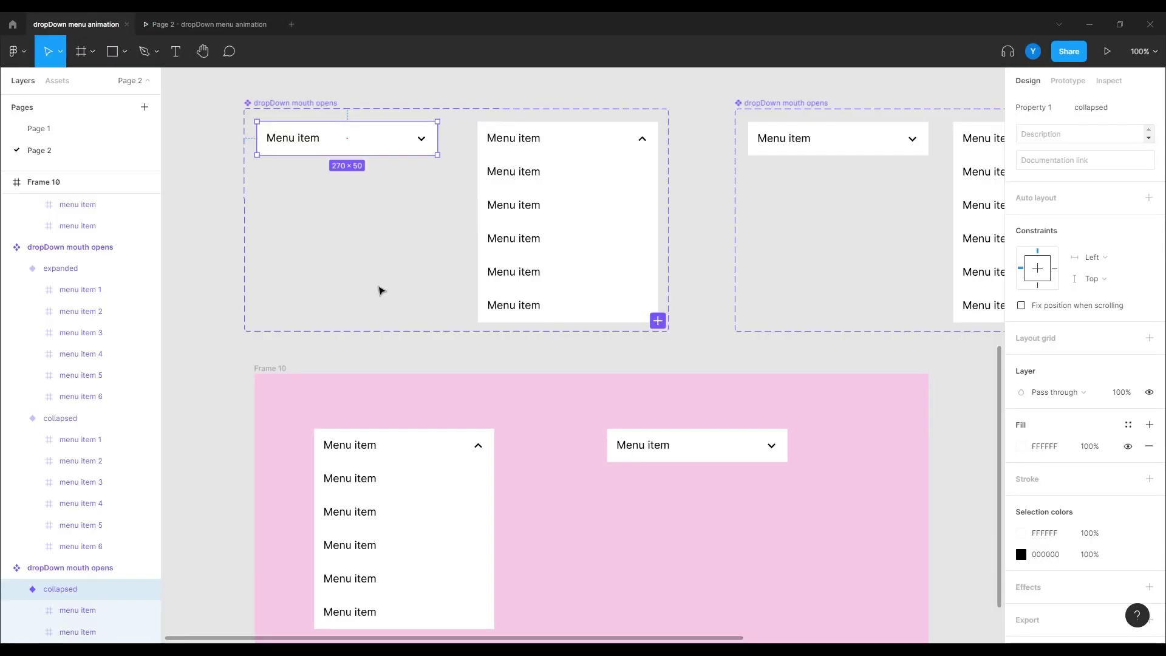
Link the left collapsed dropdown to its expanded variant and set the header interaction to 500ms.
left_click(1068, 80)
left_click_drag(437, 148, 478, 222)
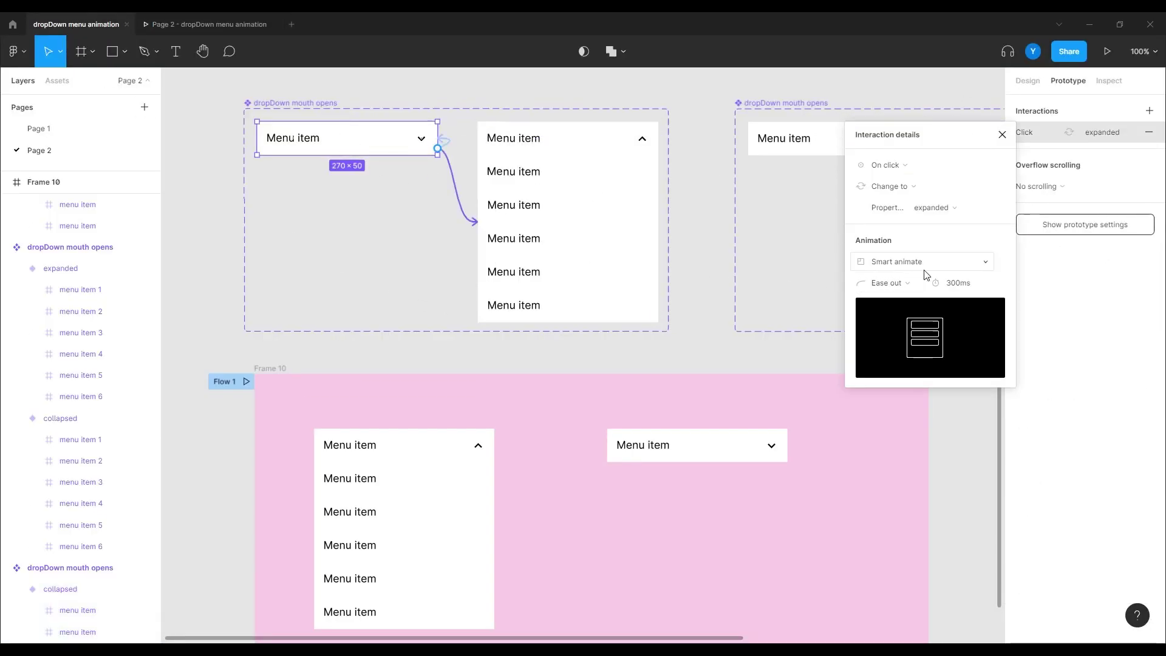
left_click(957, 285)
type("50")
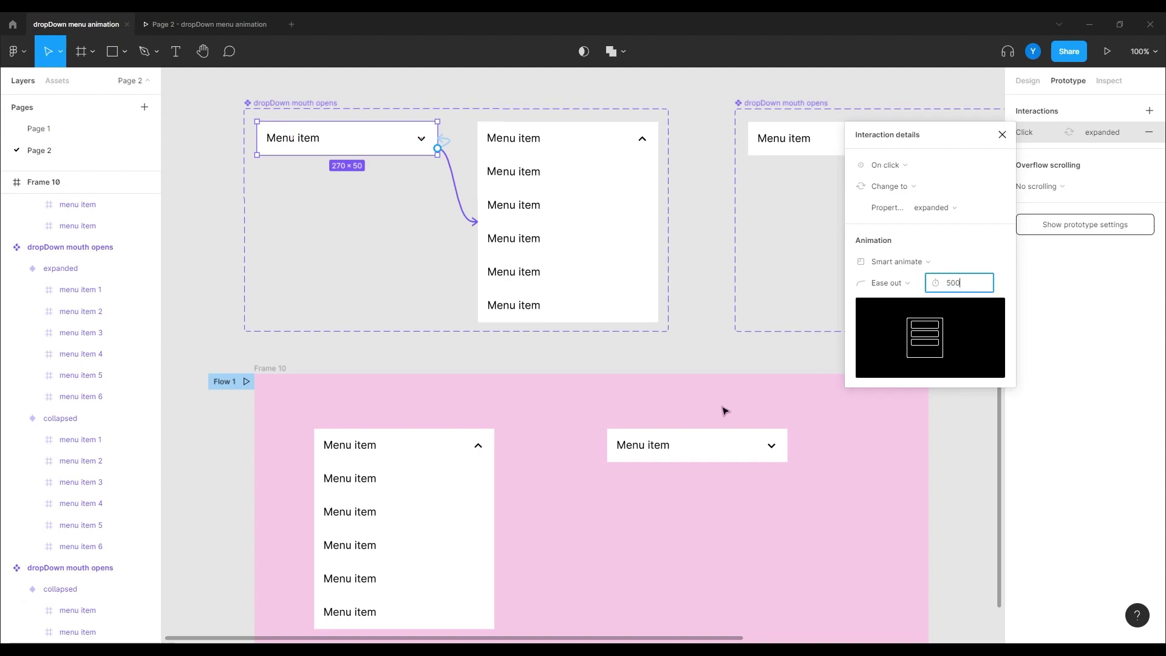
left_click(547, 194)
left_click(595, 147)
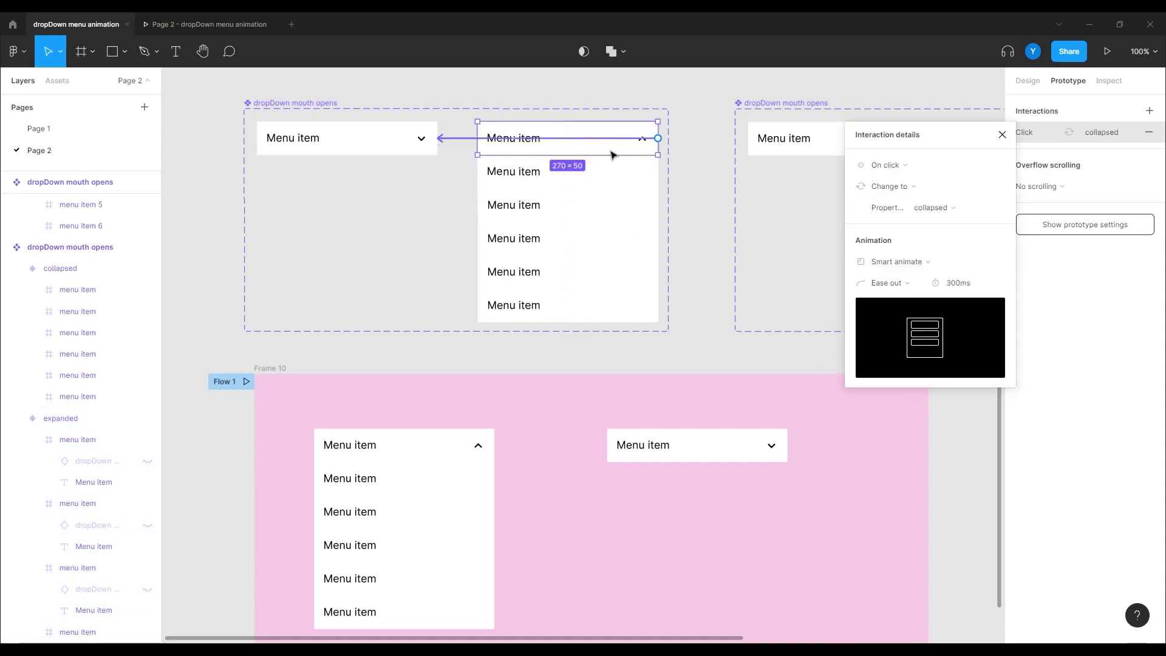
left_click(963, 284)
type("500")
key("Return")
Delete the right set's 'Scroll to menu item 1' connection and set its expand interaction to 500ms.
scroll(672, 372, "right", 10)
left_click(491, 161)
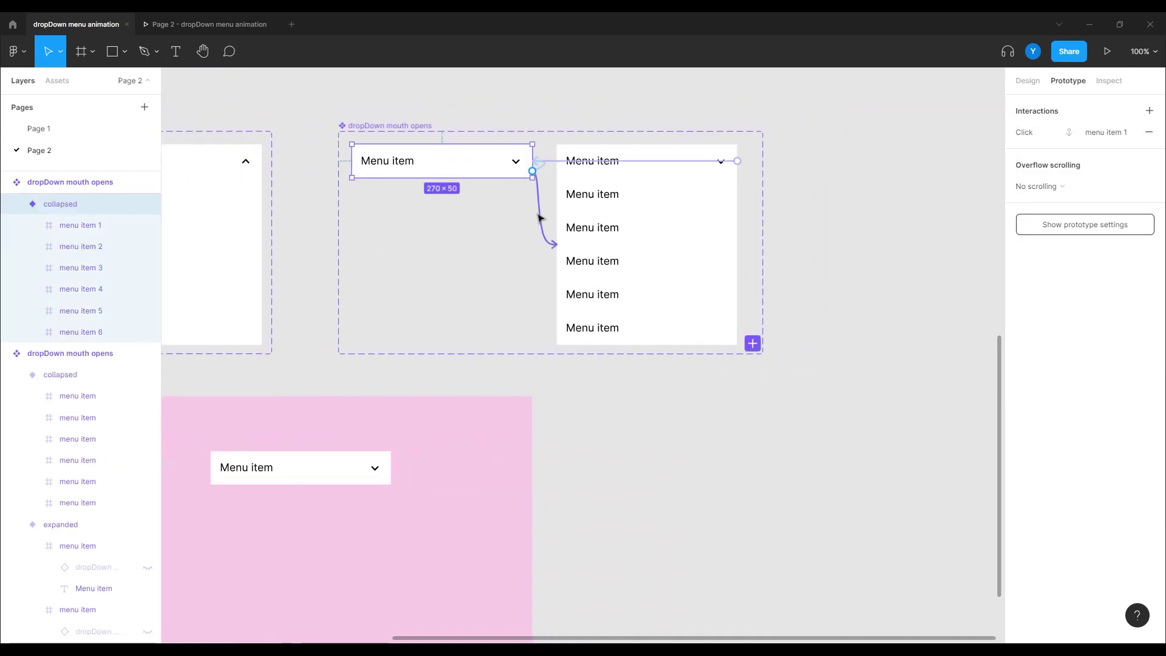
left_click(552, 177)
left_click_drag(557, 185, 550, 196)
left_click(539, 204)
left_click(957, 283)
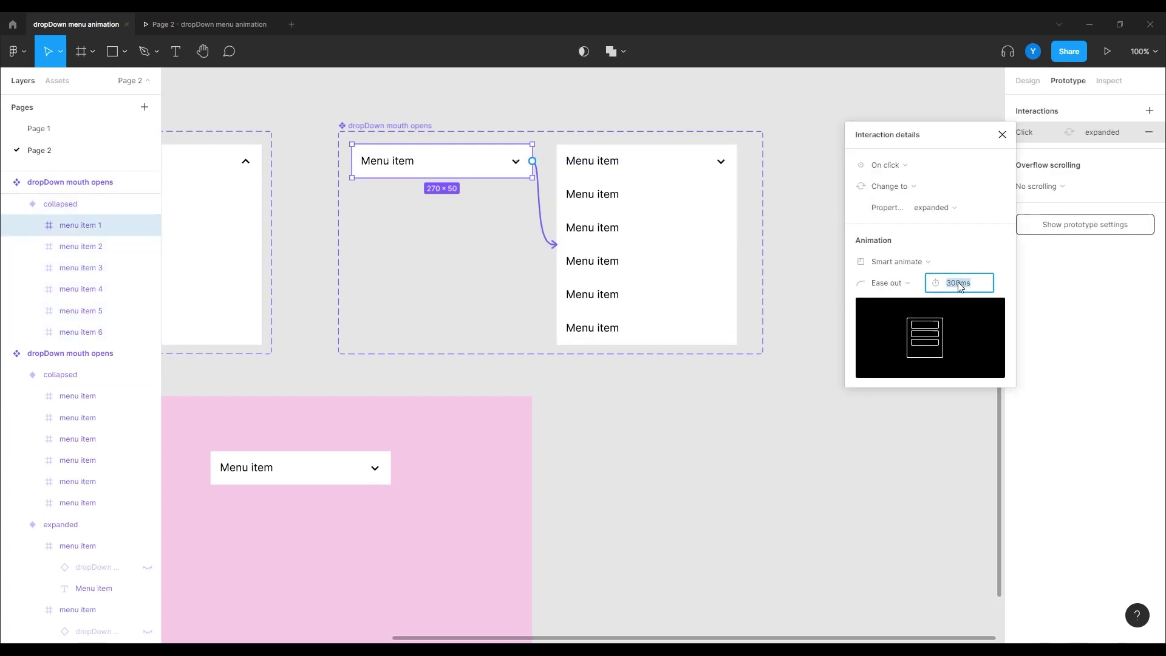
type("500")
key("Return")
left_click(577, 282)
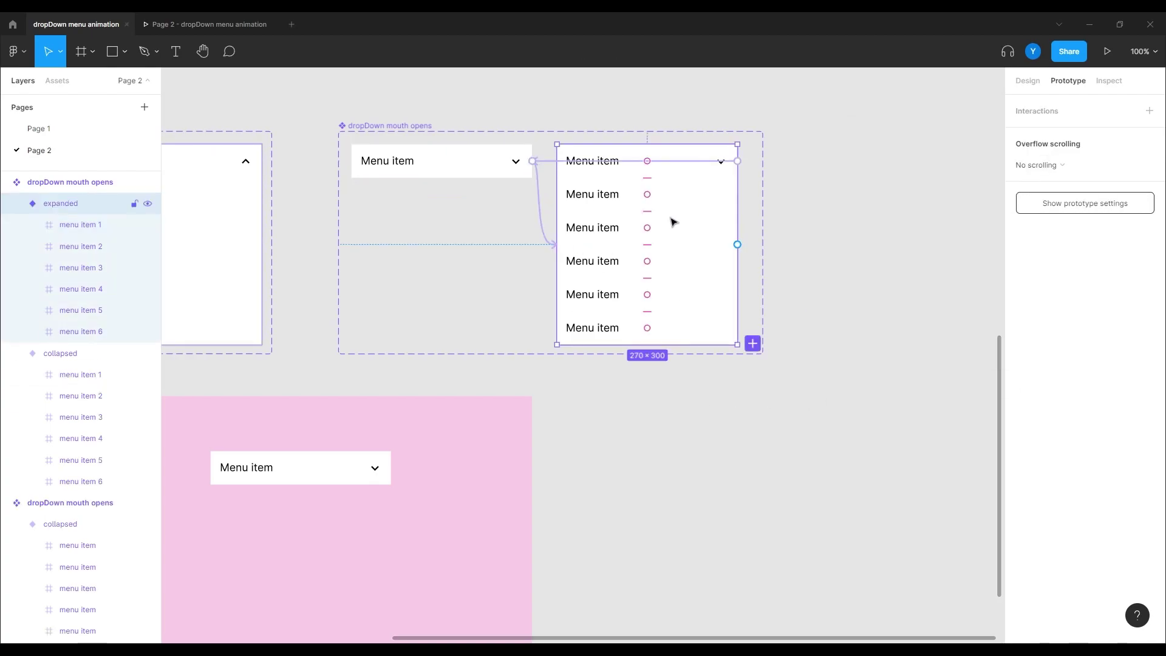
Set the expanded menu item 1's change-to-collapsed interaction to 500ms.
left_click(682, 164)
left_click(682, 162)
left_click(959, 284)
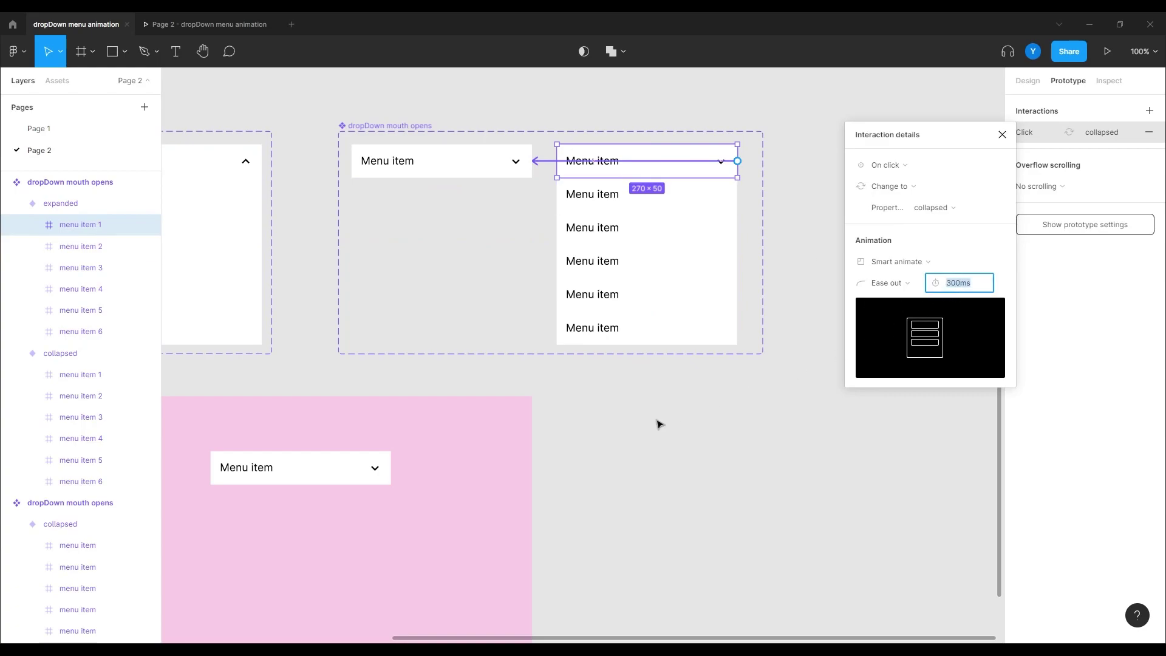
type("500")
key("Return")
left_click(285, 250)
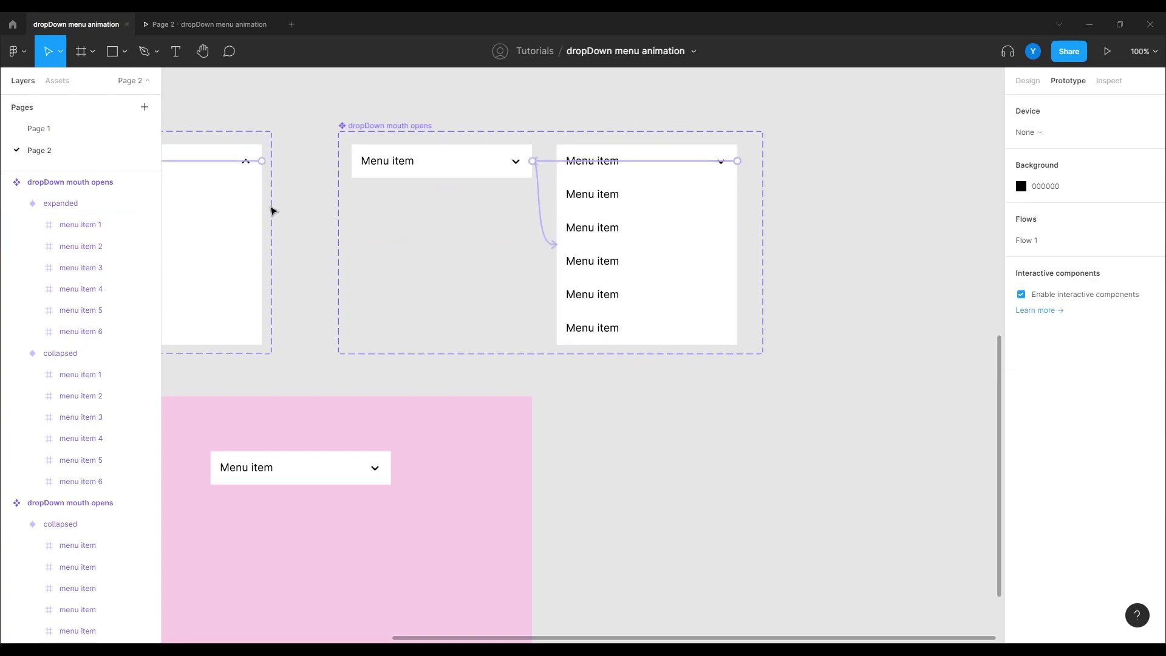
Open the prototype preview and toggle the left and right dropdowns open and closed.
key("ctrl+alt+Return")
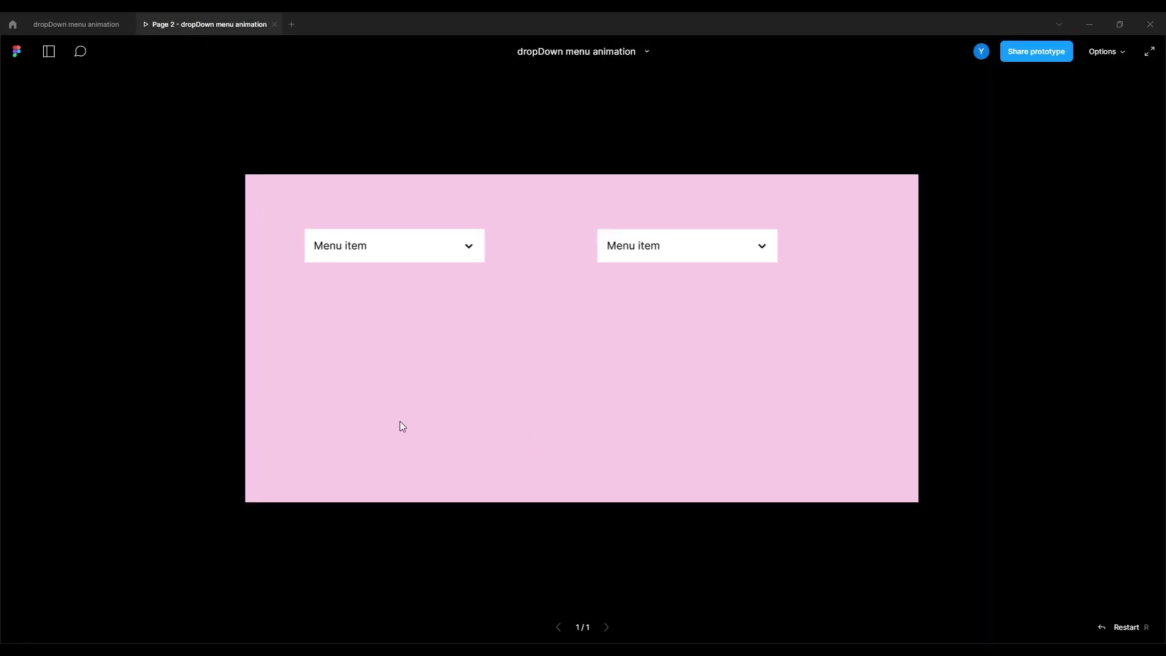
left_click(325, 252)
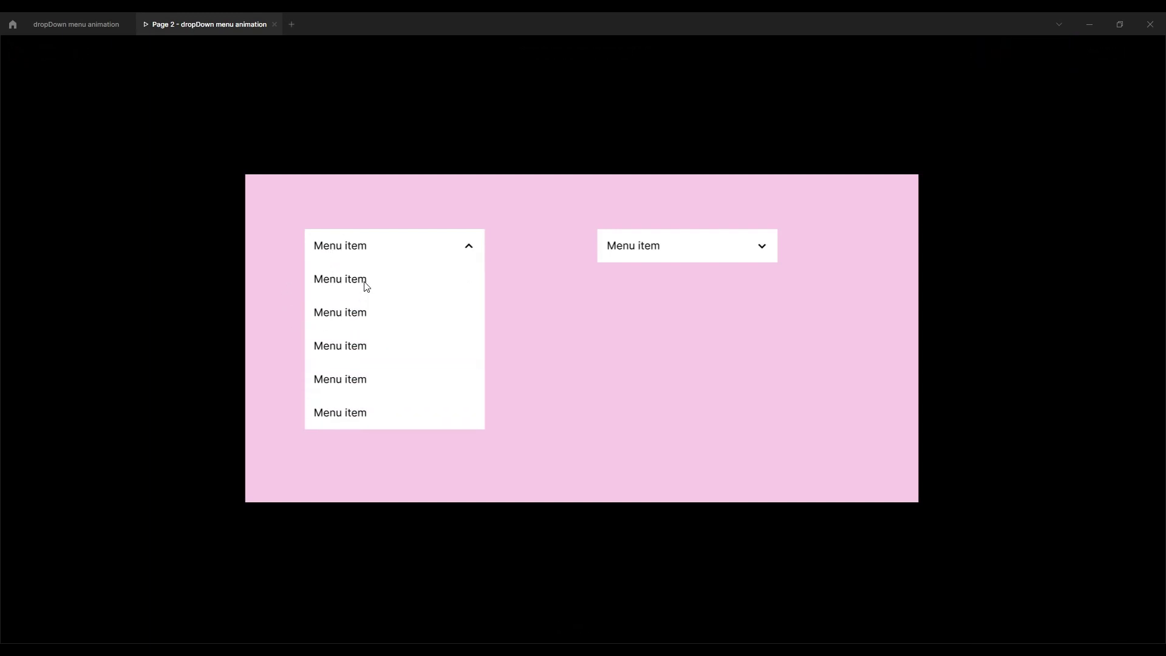
left_click(346, 251)
left_click(336, 251)
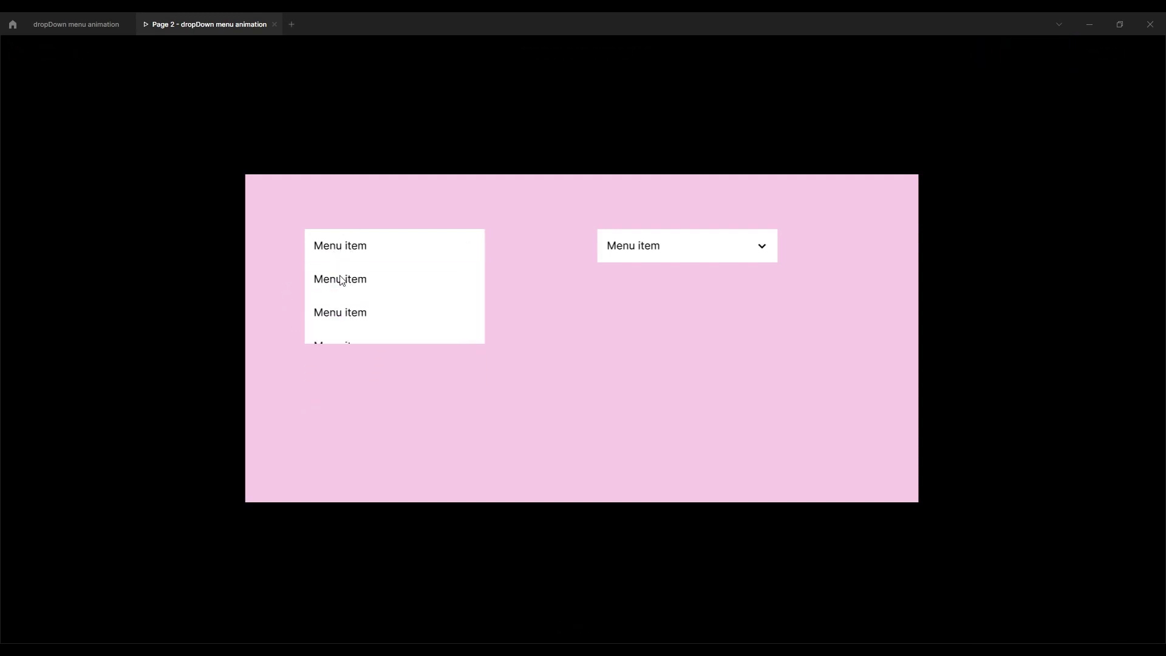
left_click(338, 257)
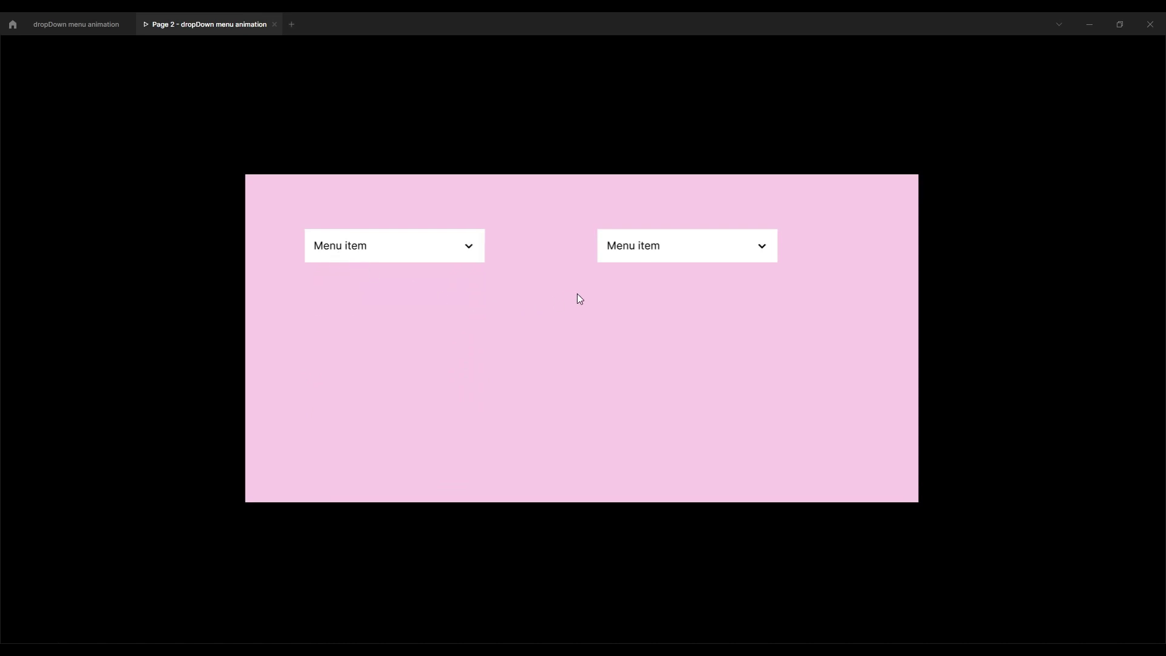
left_click(630, 253)
left_click(626, 250)
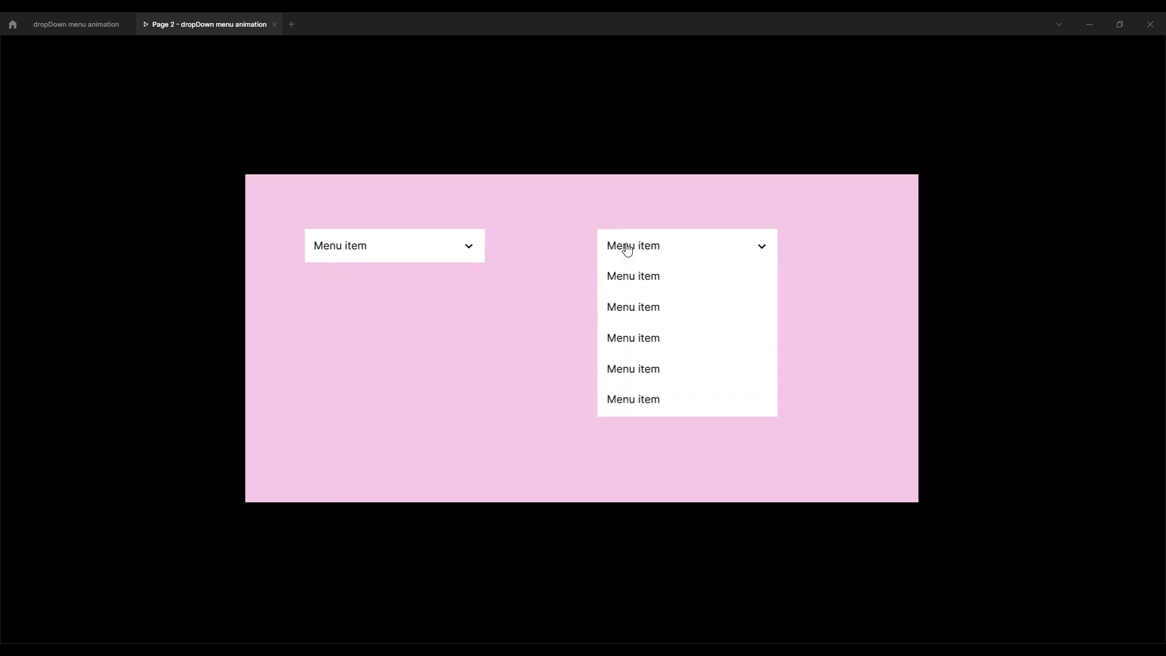
left_click(627, 250)
left_click(622, 252)
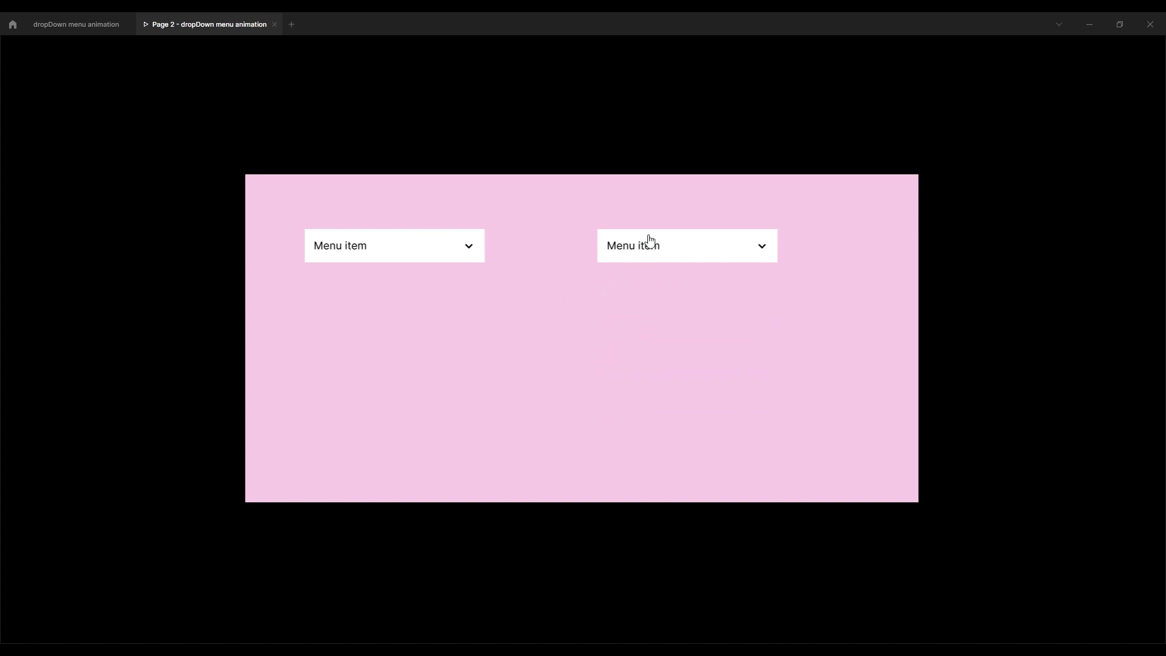
Toggle both dropdowns once more, then return to the editor and pan to the left set.
left_click(628, 249)
left_click(600, 253)
left_click(338, 240)
left_click(335, 254)
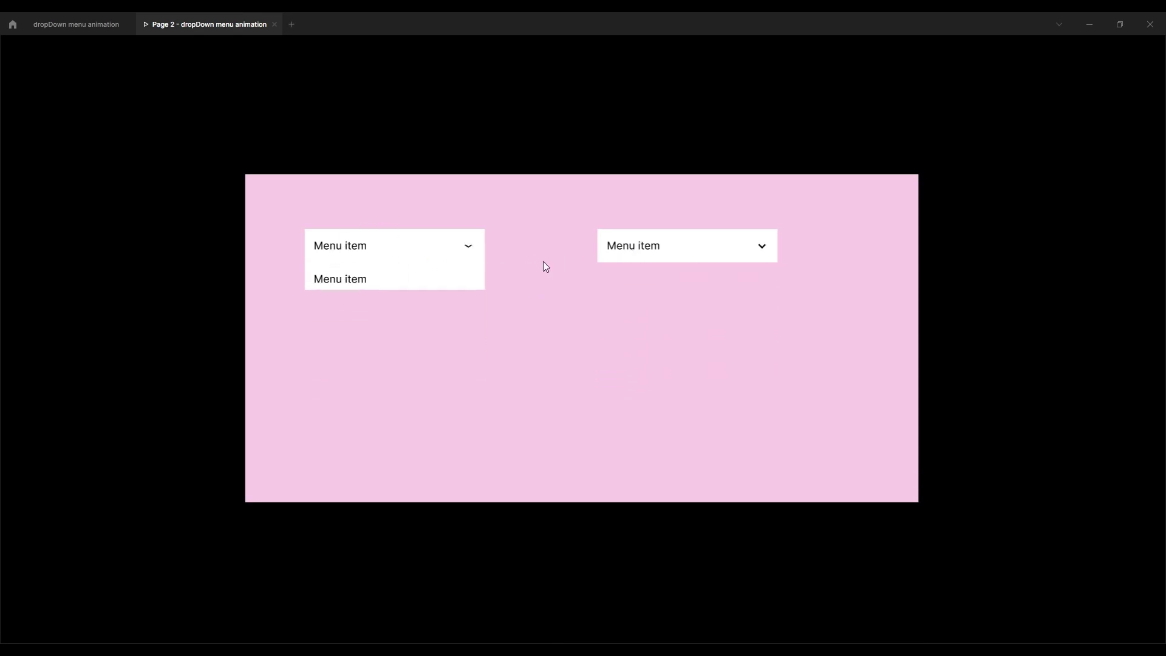
left_click(637, 247)
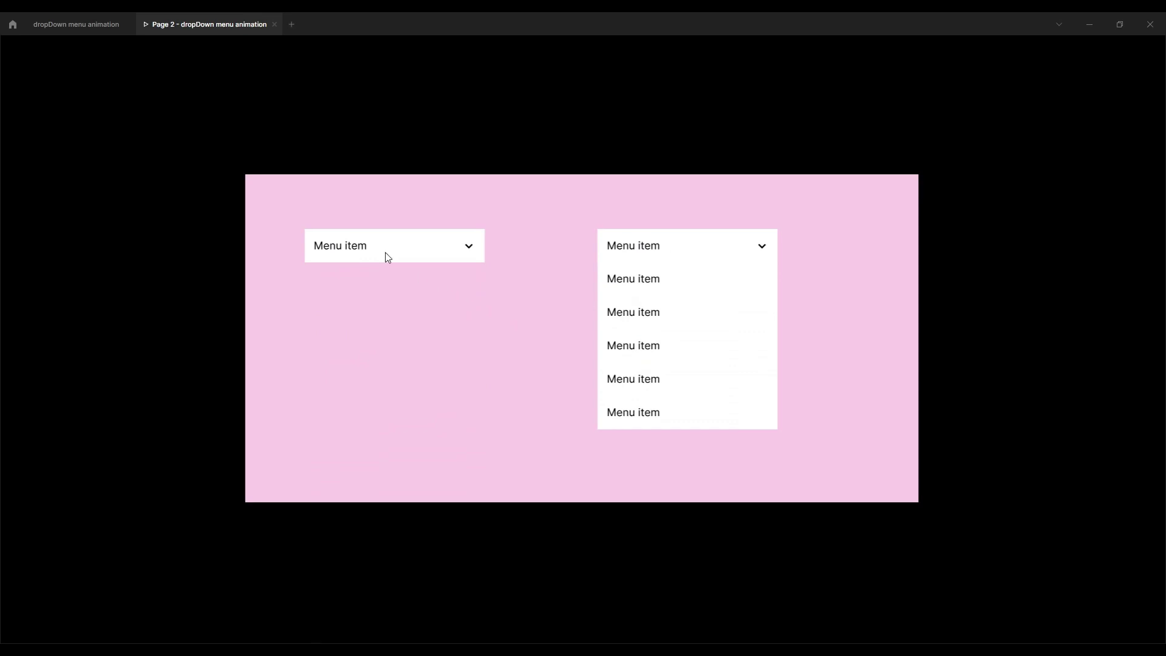
left_click(79, 24)
left_click_drag(360, 313, 637, 344)
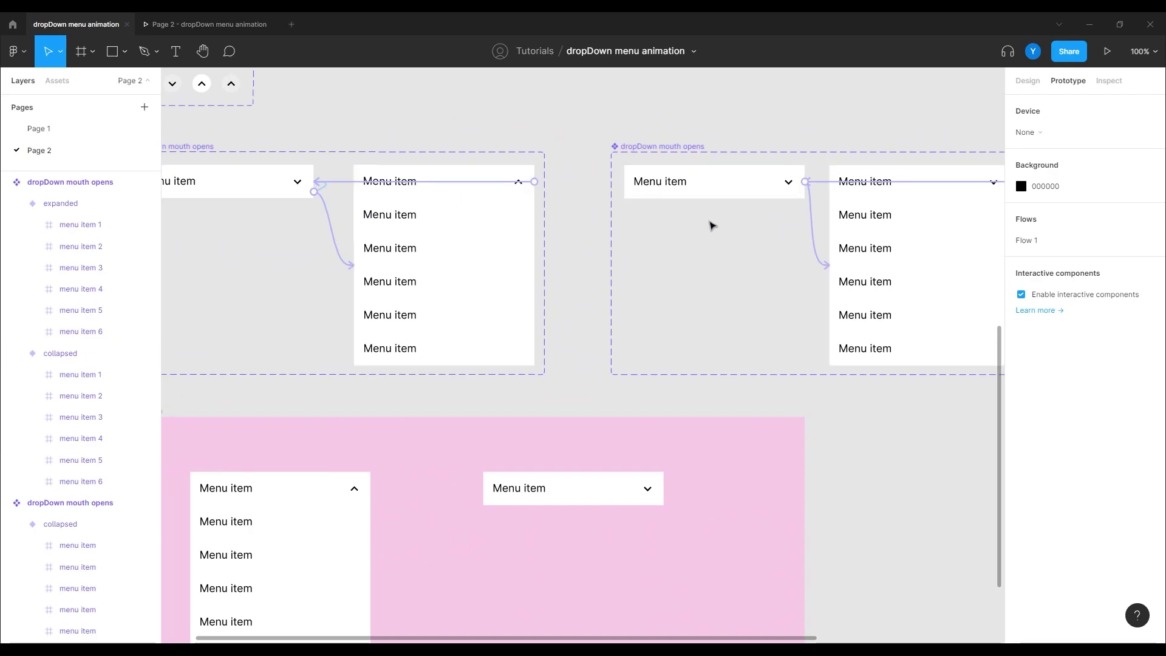
Change the right dropdown's expand easing from Ease out to Ease out back and open the preview.
left_click_drag(396, 403, 460, 225)
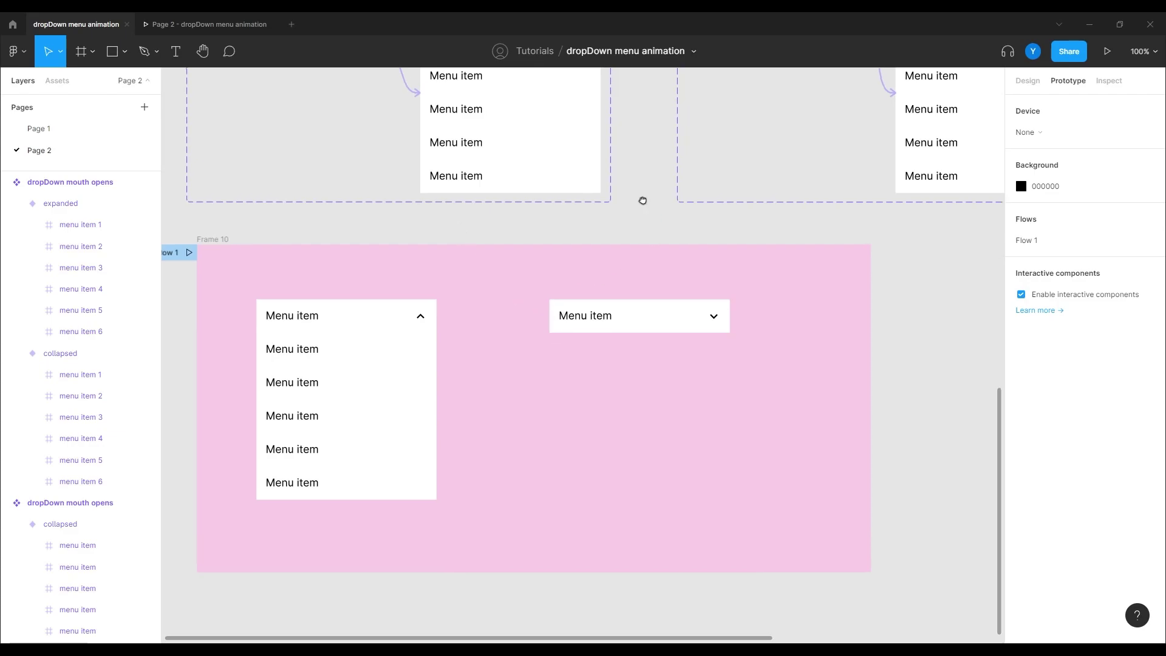
left_click_drag(643, 200, 398, 389)
left_click(635, 276)
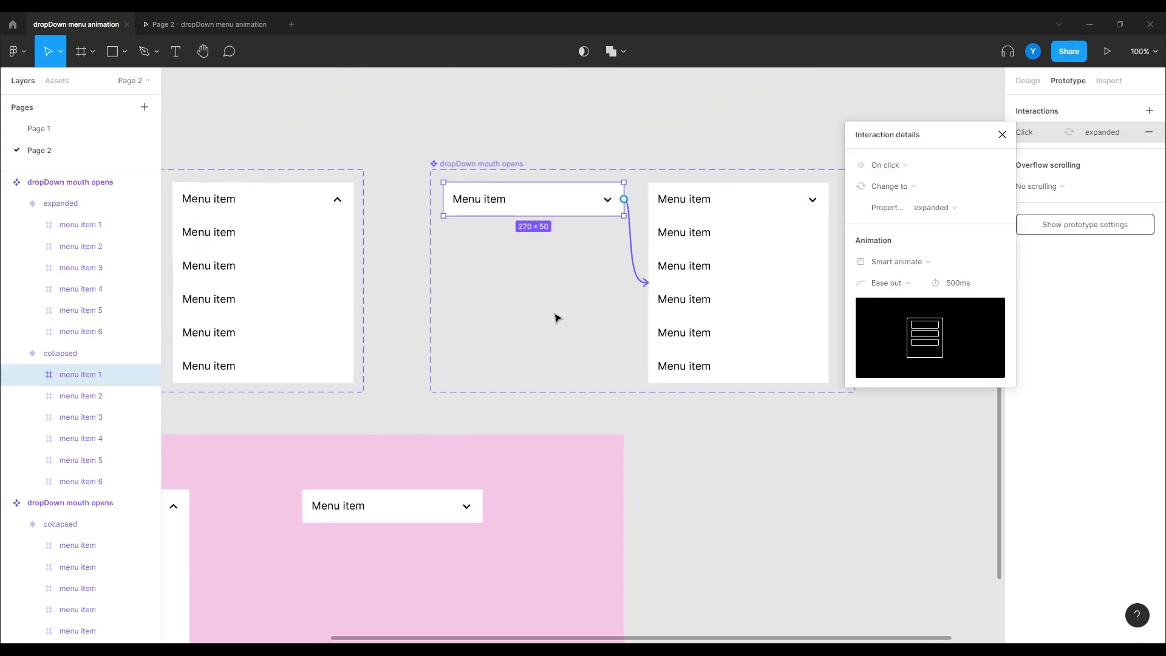
left_click(882, 288)
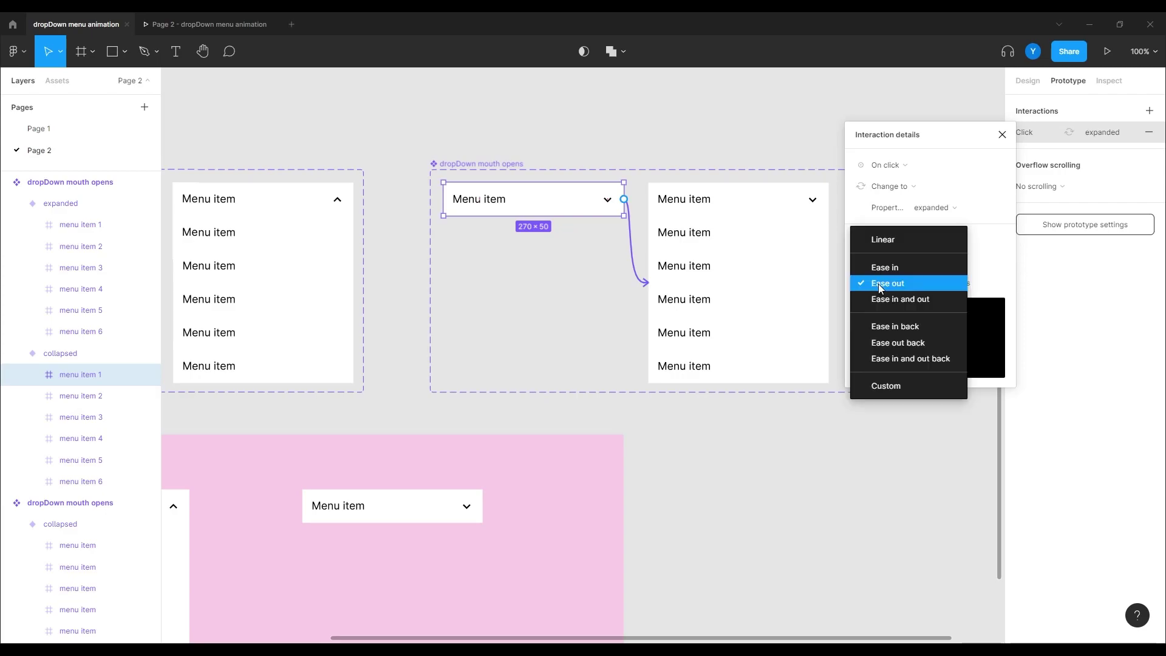
left_click(890, 344)
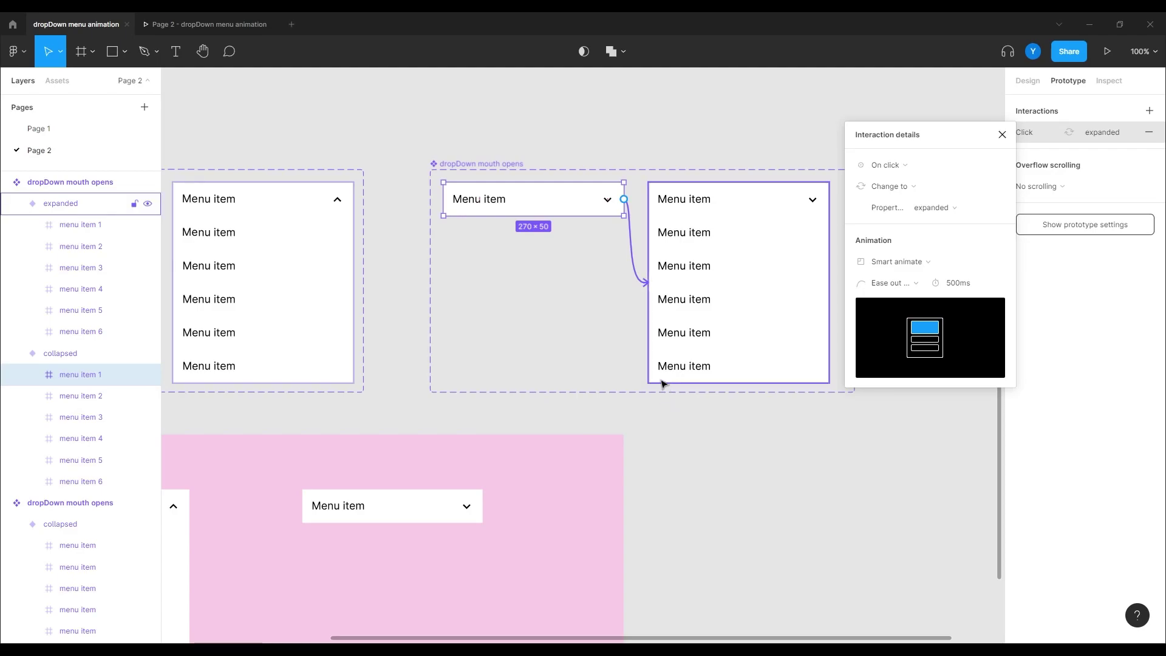
left_click(183, 24)
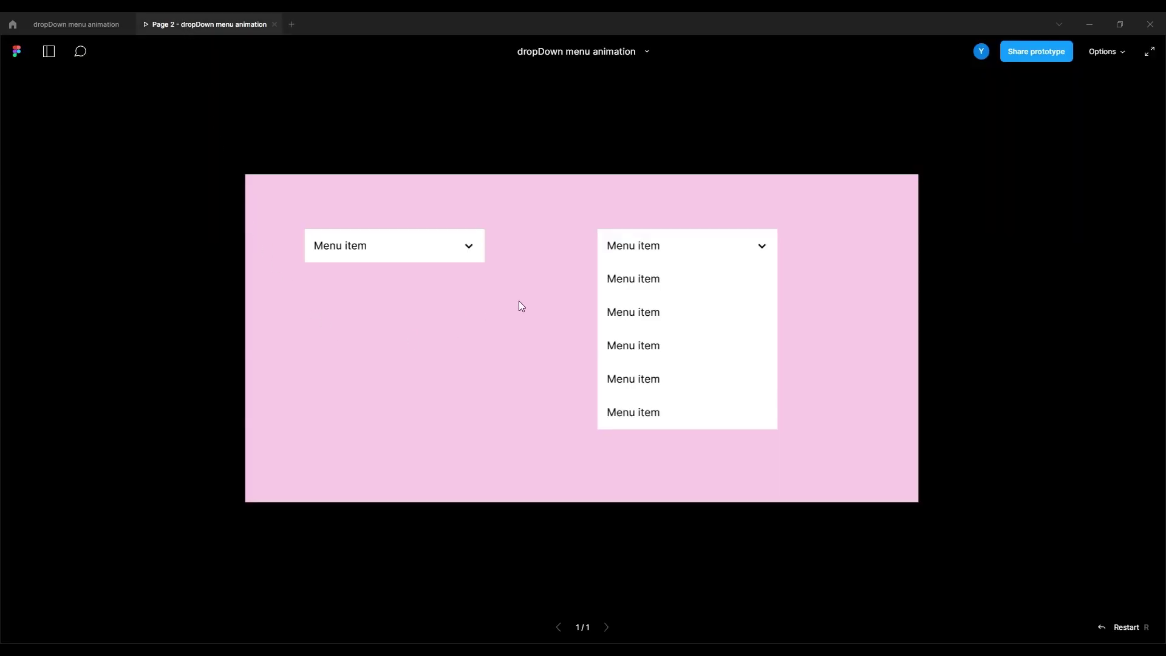
Open and close the right dropdown several times to check the Ease out back bounce, then return to the editor.
left_click(609, 253)
left_click(618, 251)
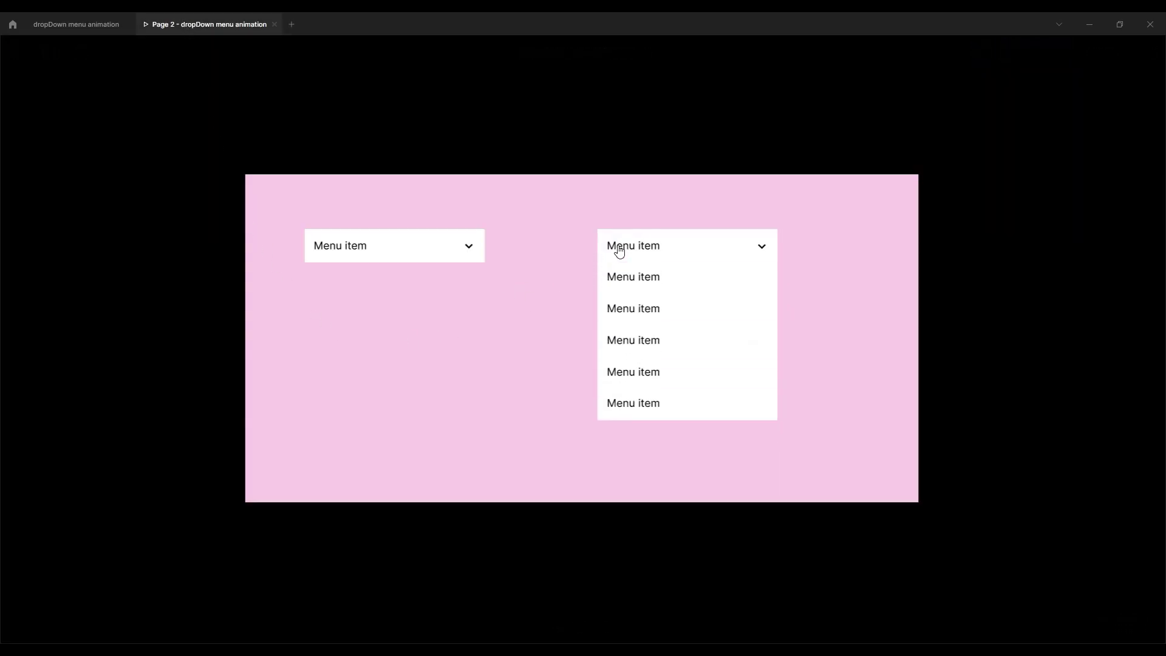
left_click(620, 250)
left_click(630, 252)
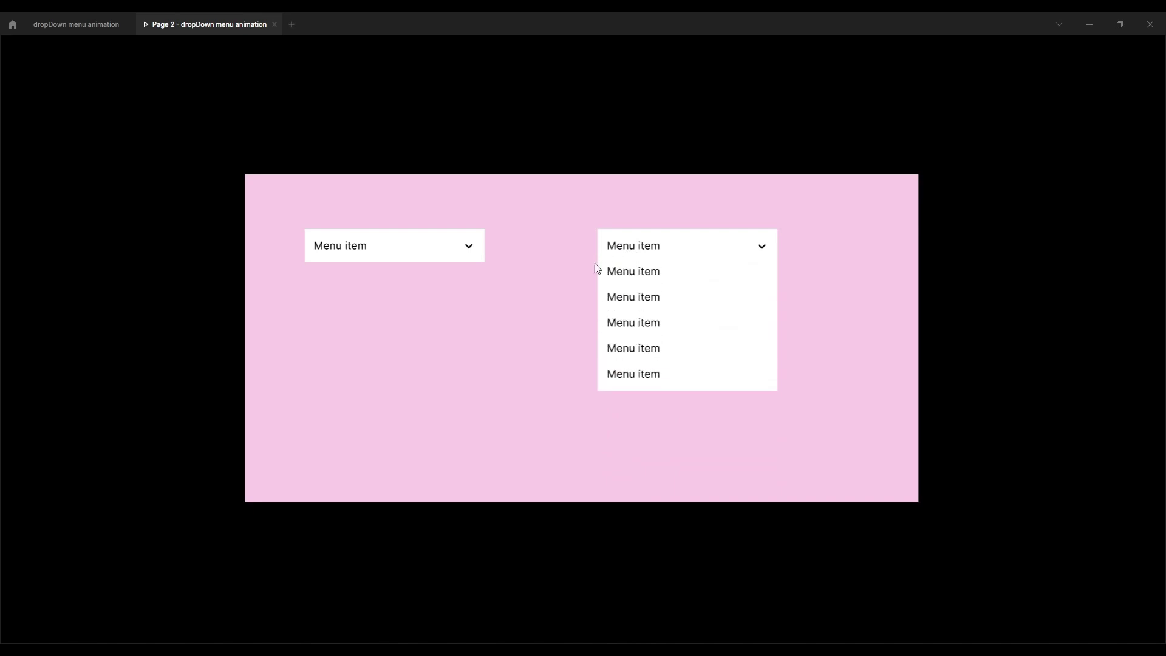
left_click(626, 258)
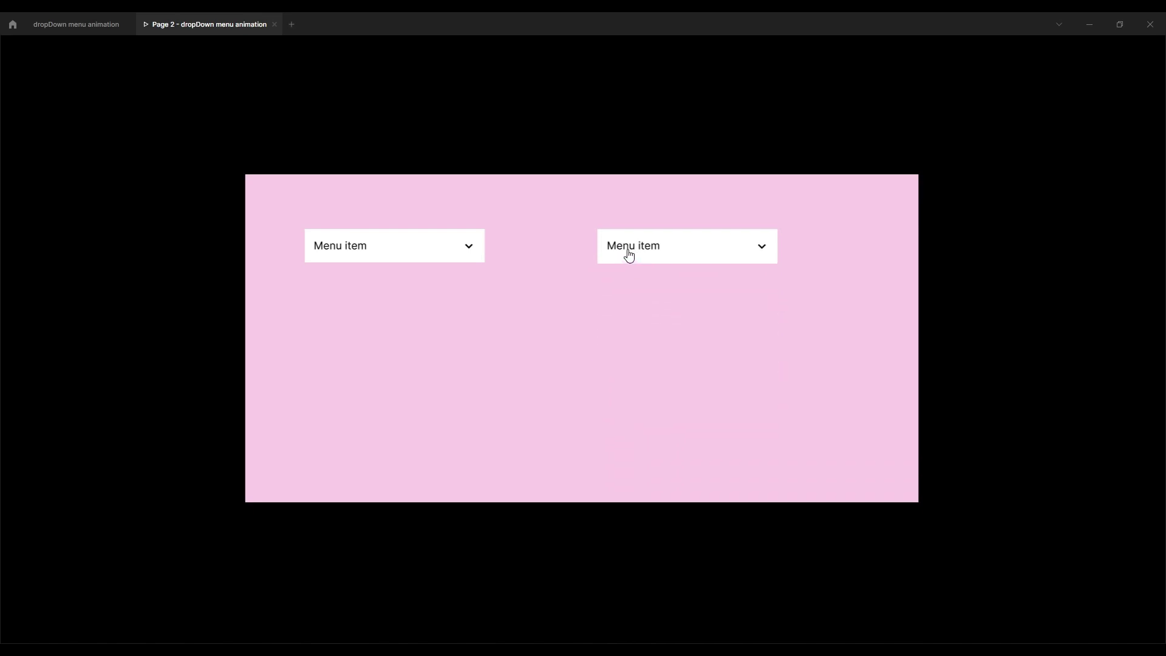
left_click(627, 255)
left_click(633, 256)
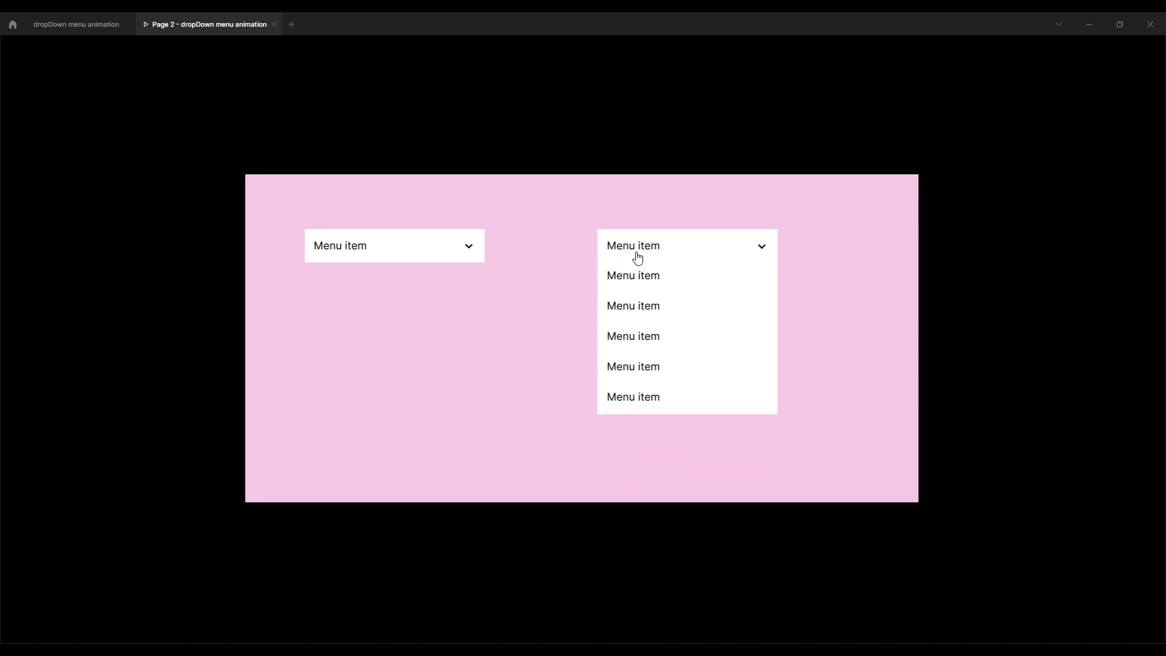
left_click(79, 24)
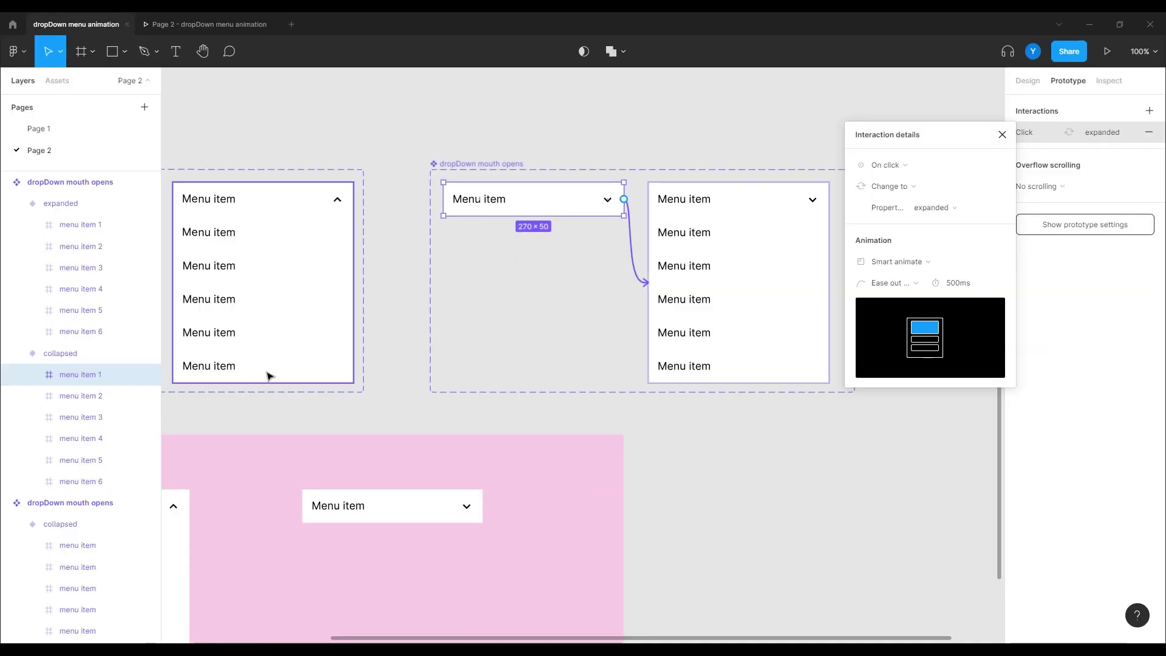
left_click(1002, 134)
left_click_drag(207, 292, 411, 322)
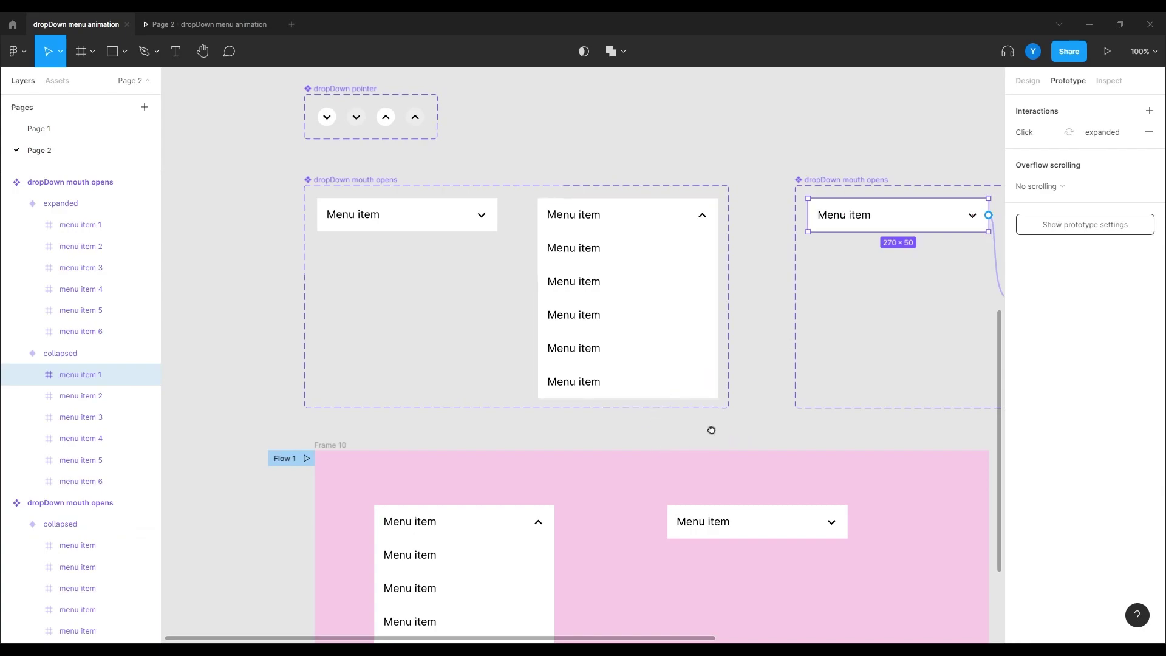
left_click_drag(711, 430, 593, 360)
scroll(589, 367, "down", 3)
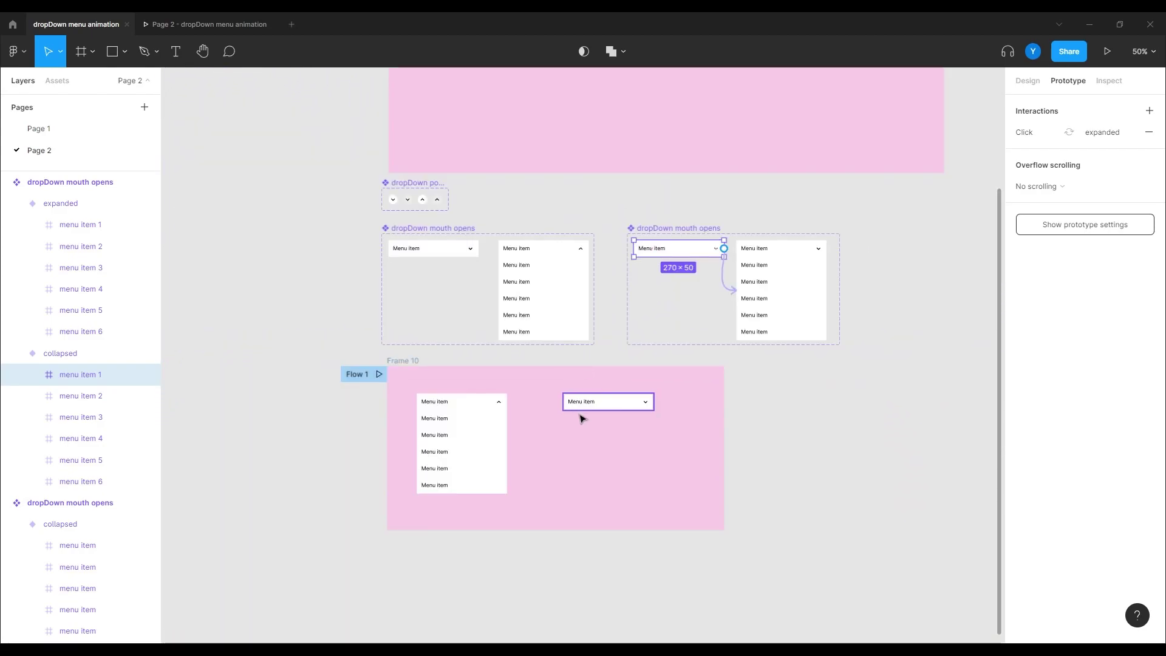
scroll(581, 411, "up", 2)
left_click(445, 368)
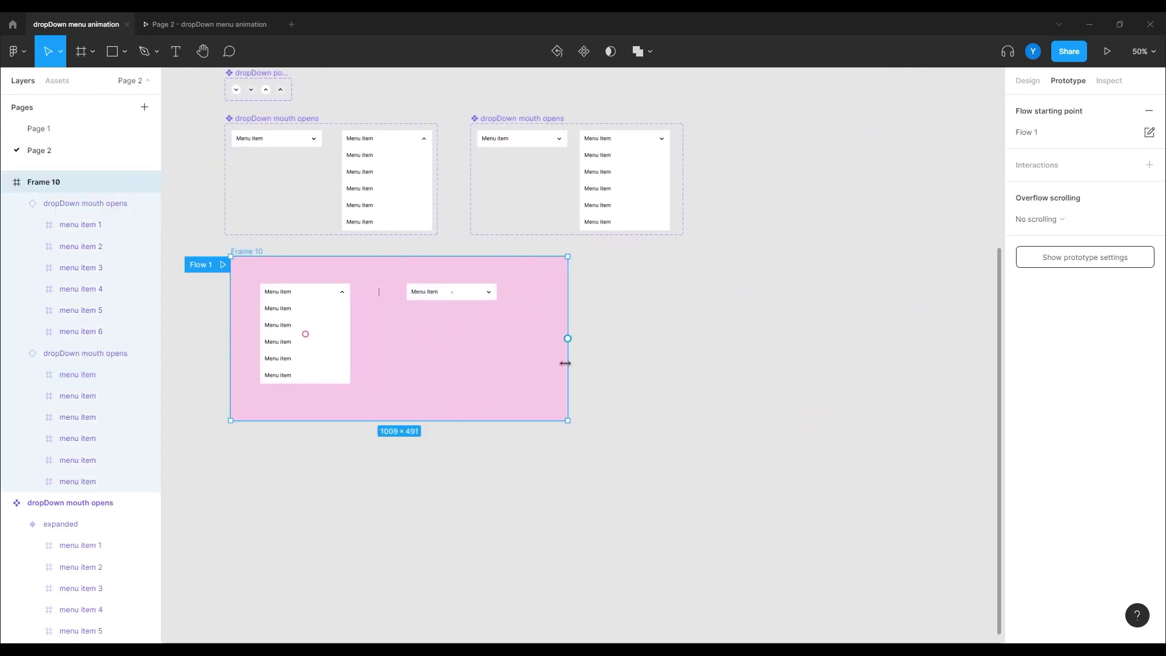
left_click_drag(568, 421, 713, 512)
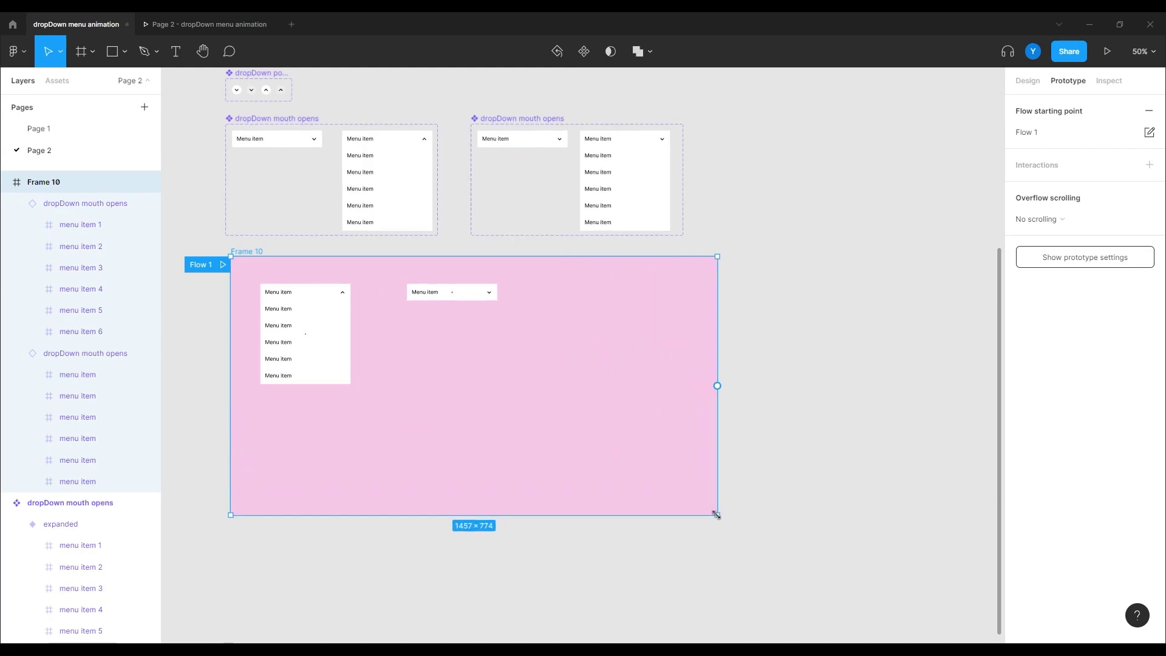
left_click(229, 51)
left_click(205, 24)
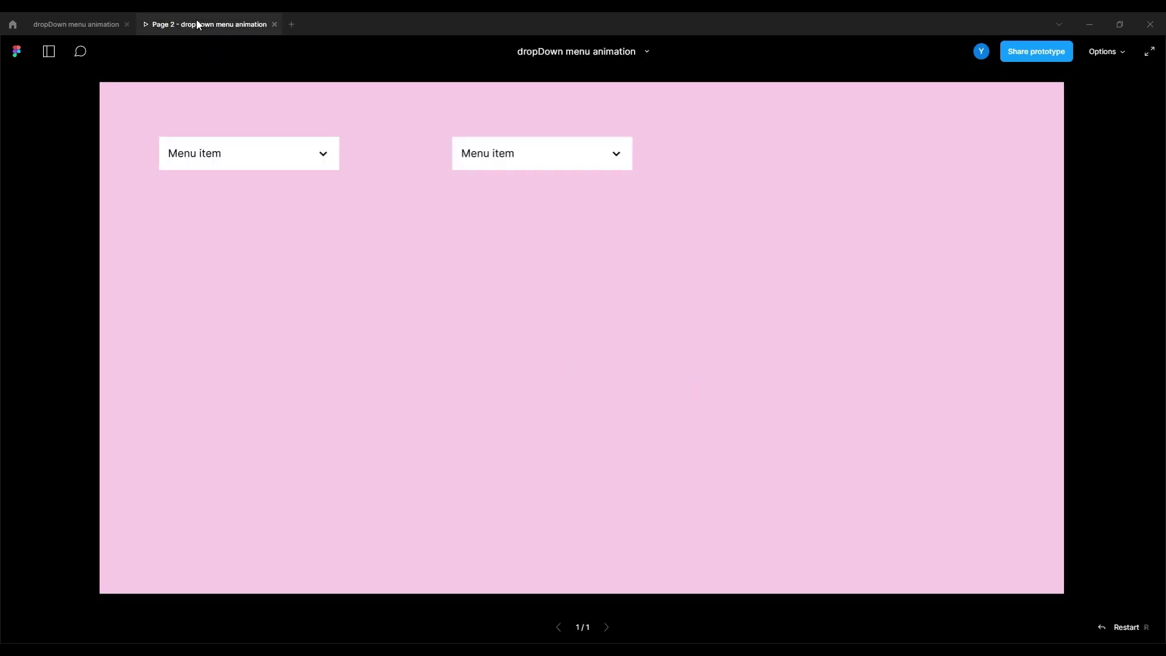
left_click(113, 24)
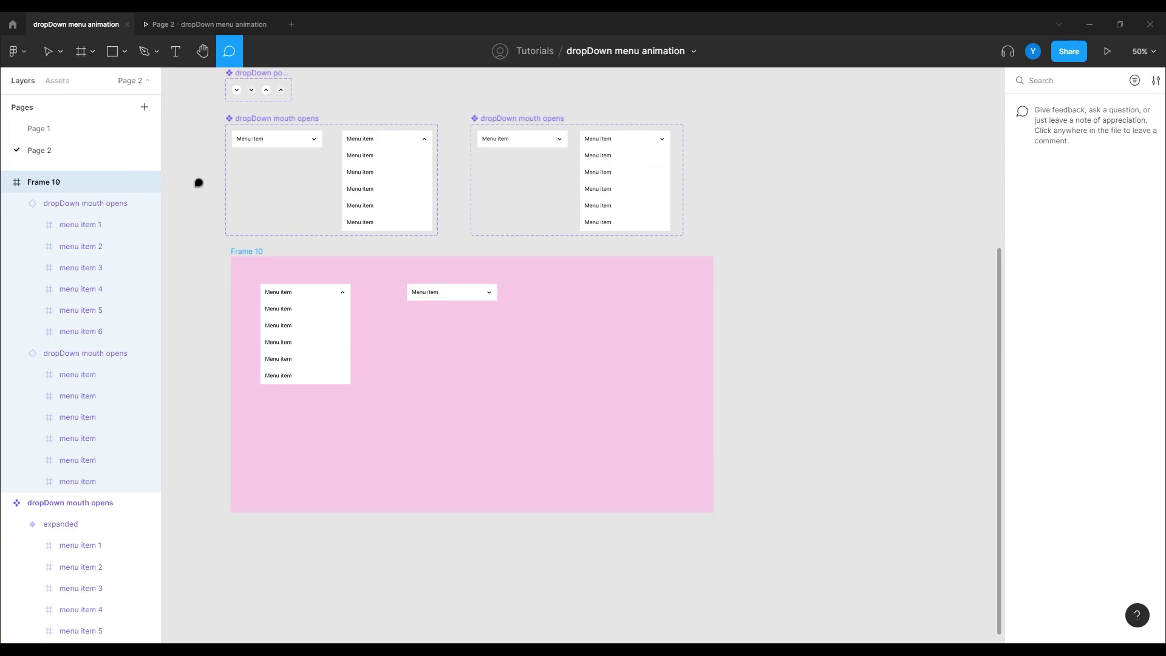
Arrange the two dropDown mouth opens component sets into a vertical column.
key("v")
left_click(185, 217)
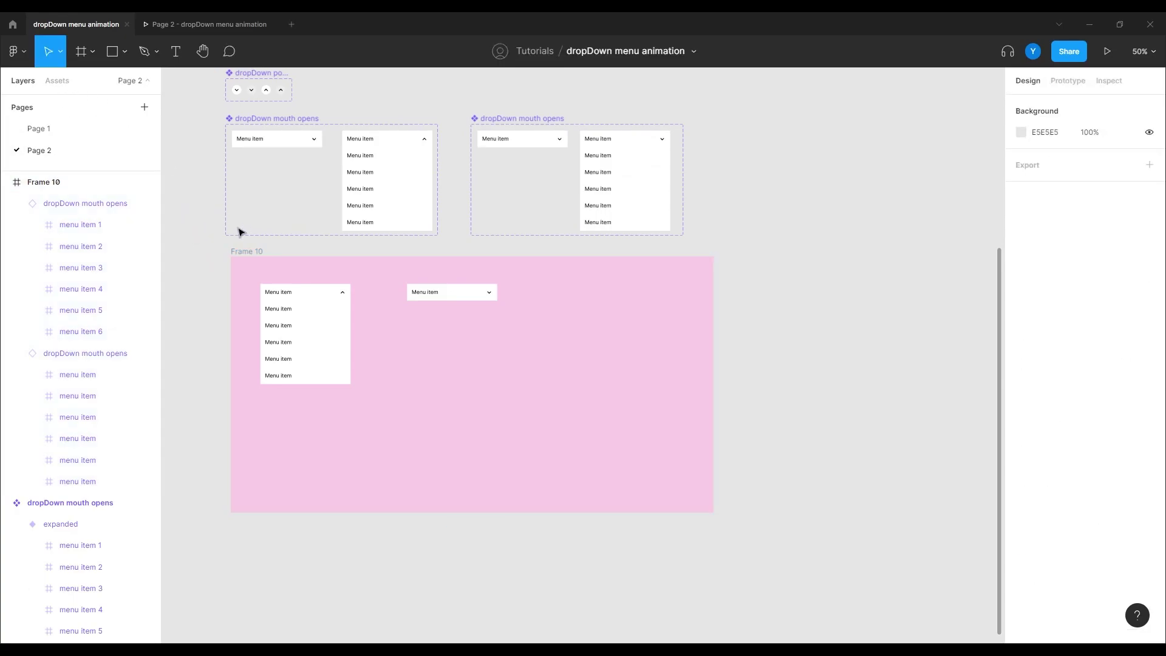
left_click_drag(243, 229, 536, 266)
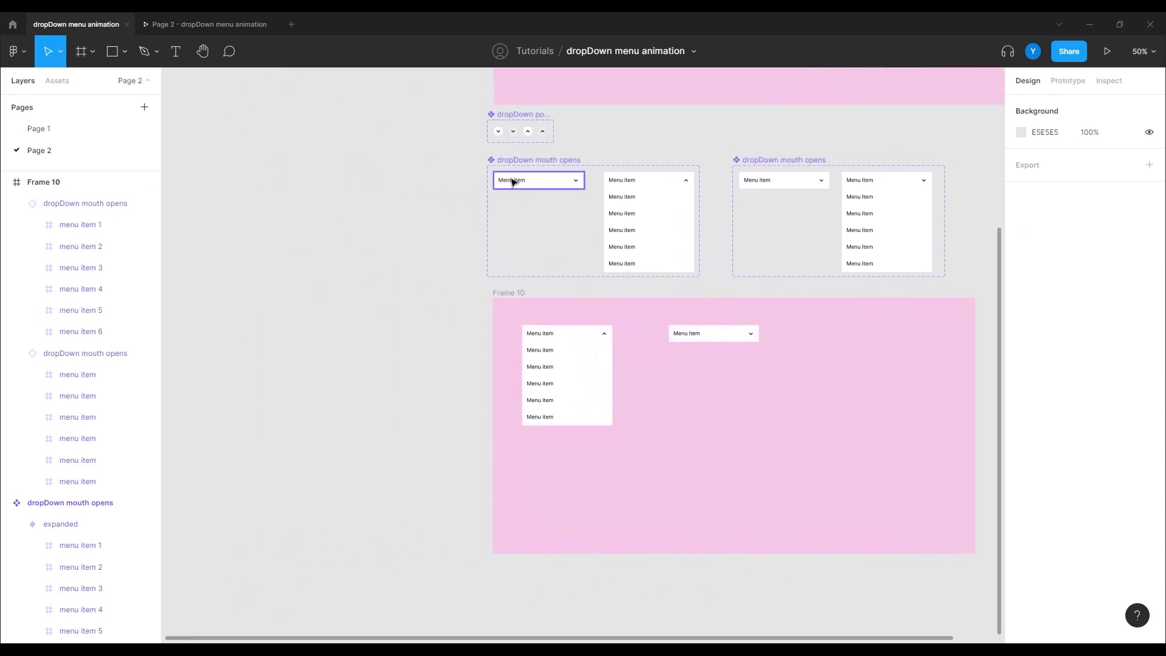
left_click_drag(513, 182, 212, 183)
left_click_drag(753, 161, 236, 315)
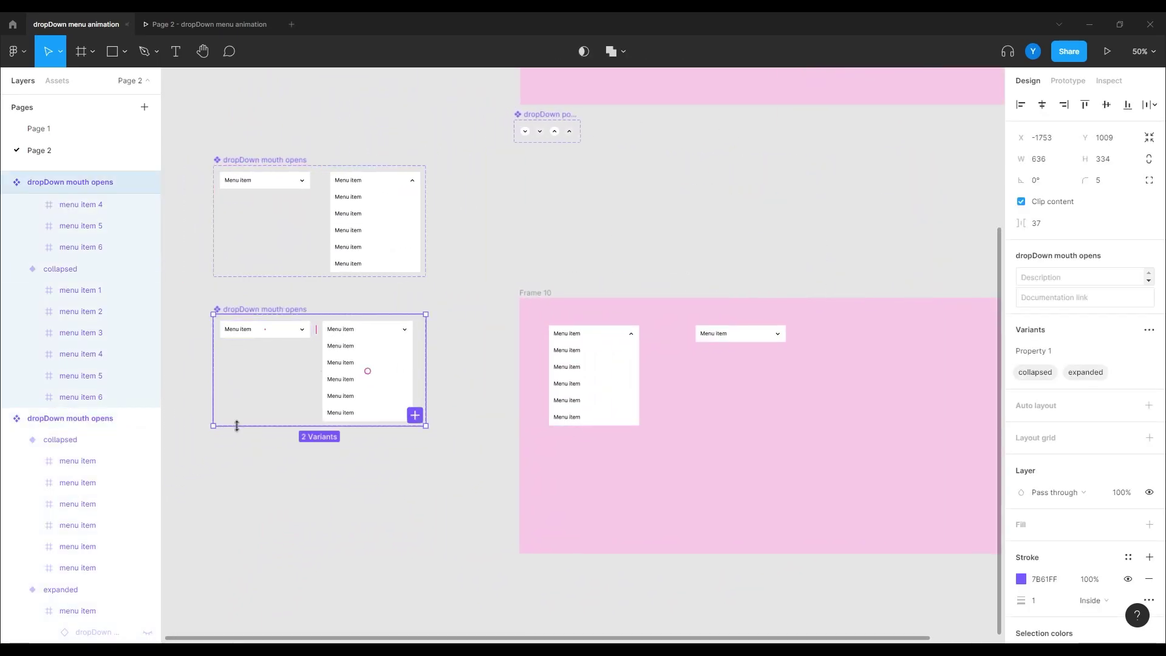
left_click_drag(234, 422, 368, 425)
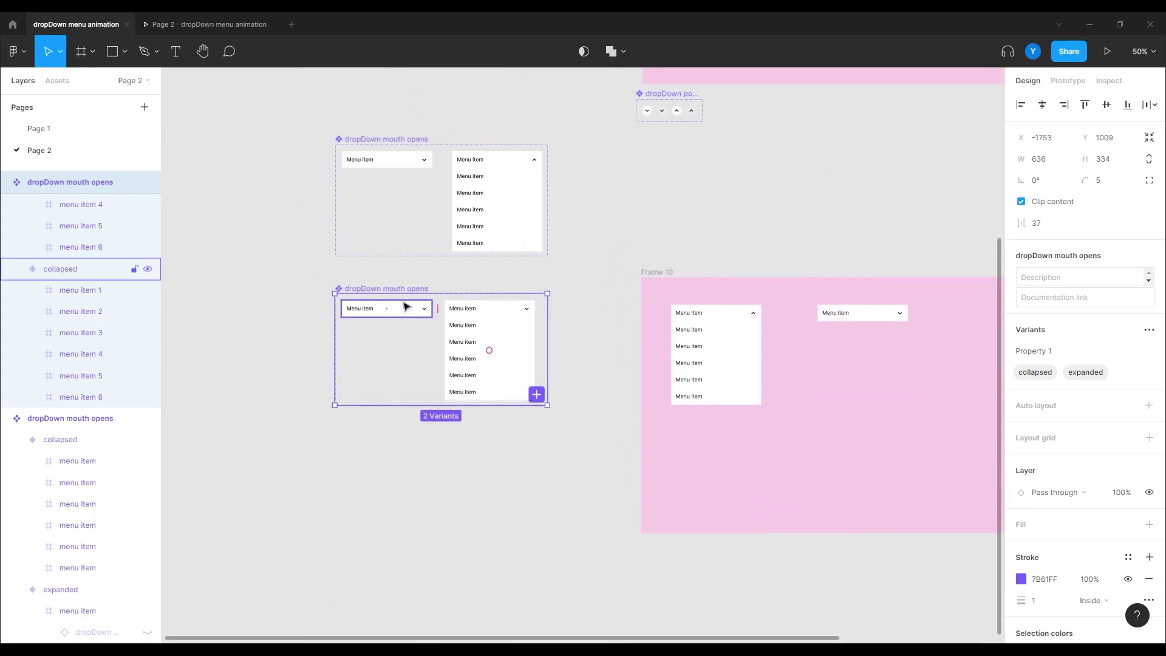
Alt-drag a duplicate of the component set to the bottom of the stack.
left_click_drag(378, 288, 383, 444)
left_click_drag(312, 473, 365, 289)
scroll(234, 138, "down", 2)
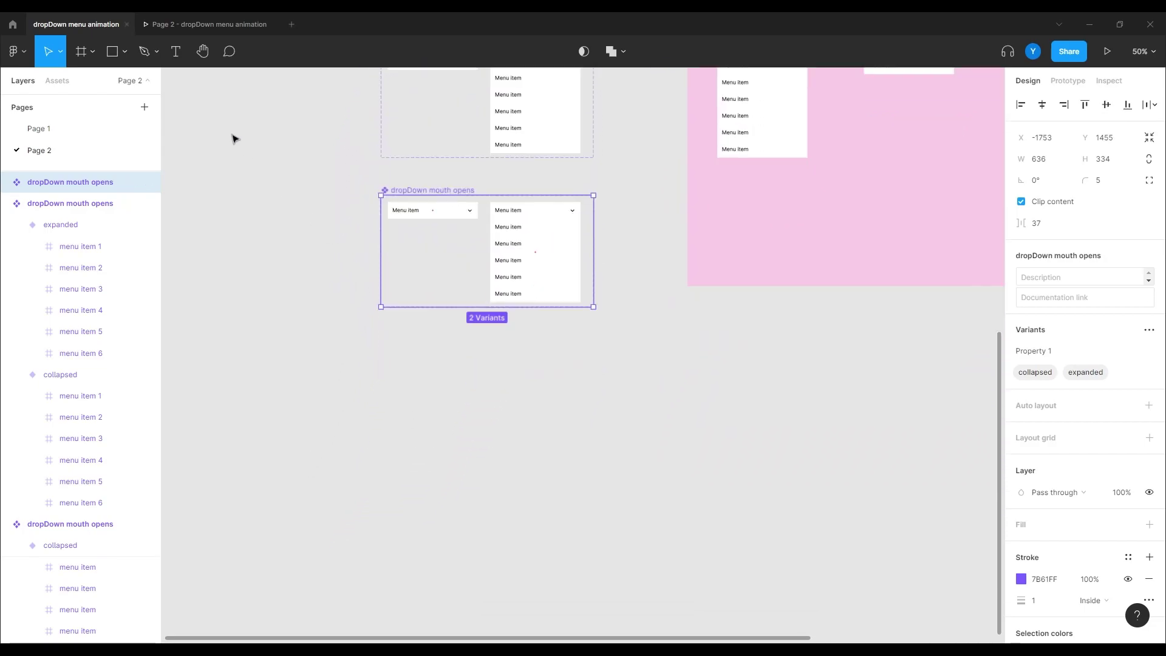
scroll(300, 305, "up", 3)
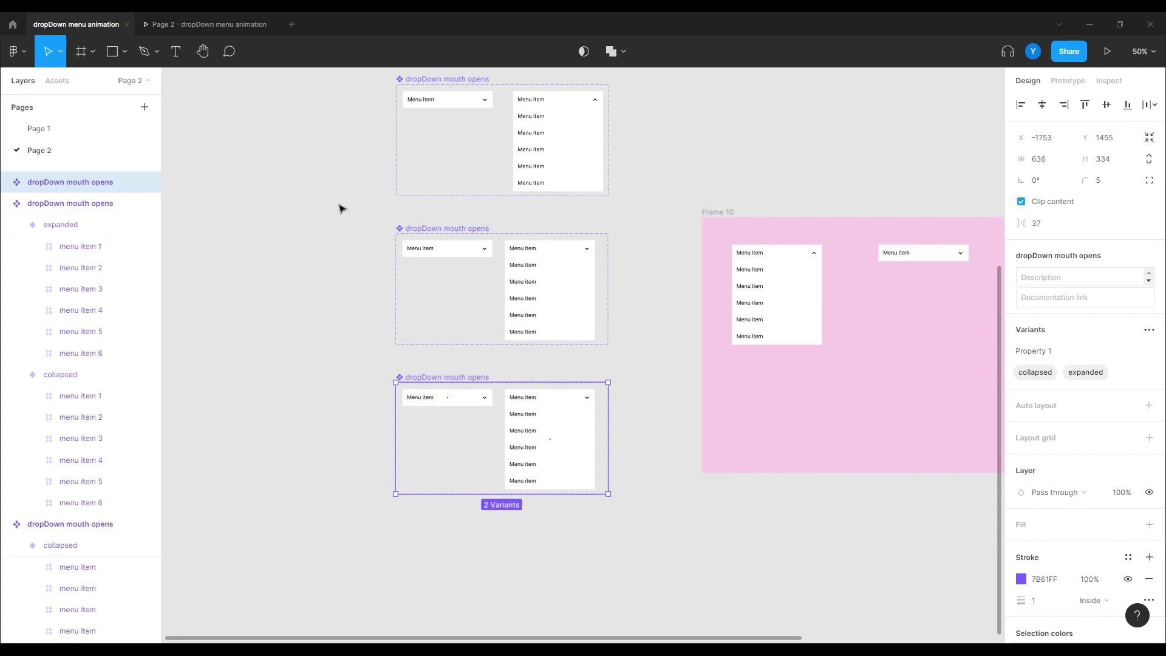
left_click(175, 51)
Add a text label '1' at font size 200 near the component sets.
left_click(334, 141)
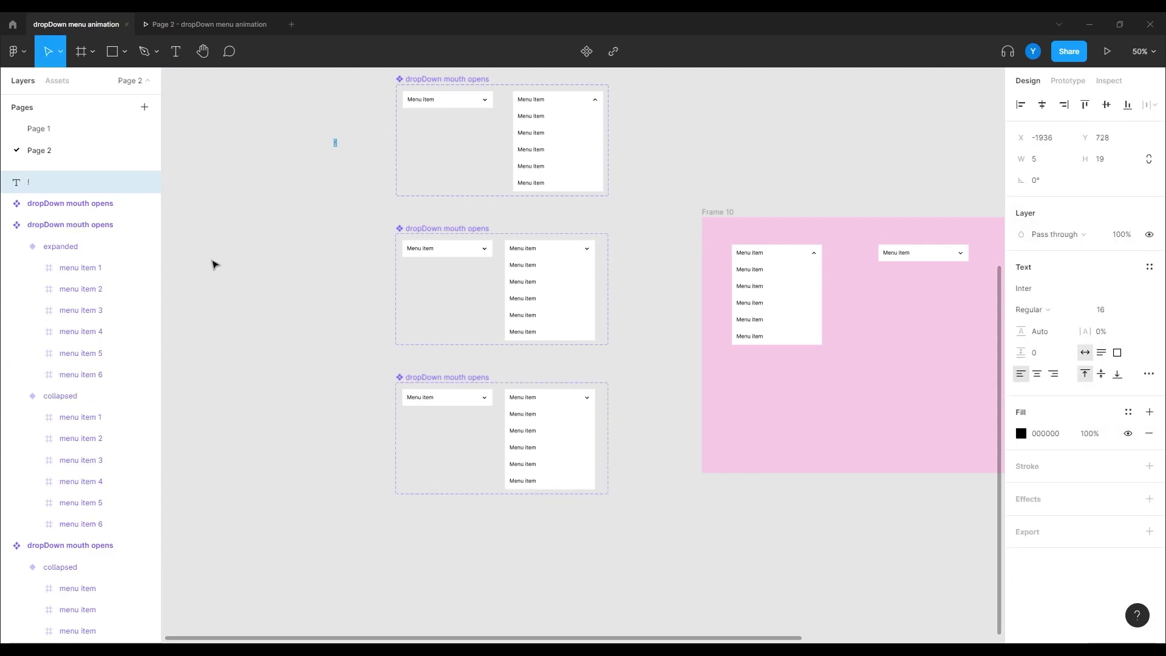
key("Escape")
double_click(335, 143)
type("1")
key("Escape")
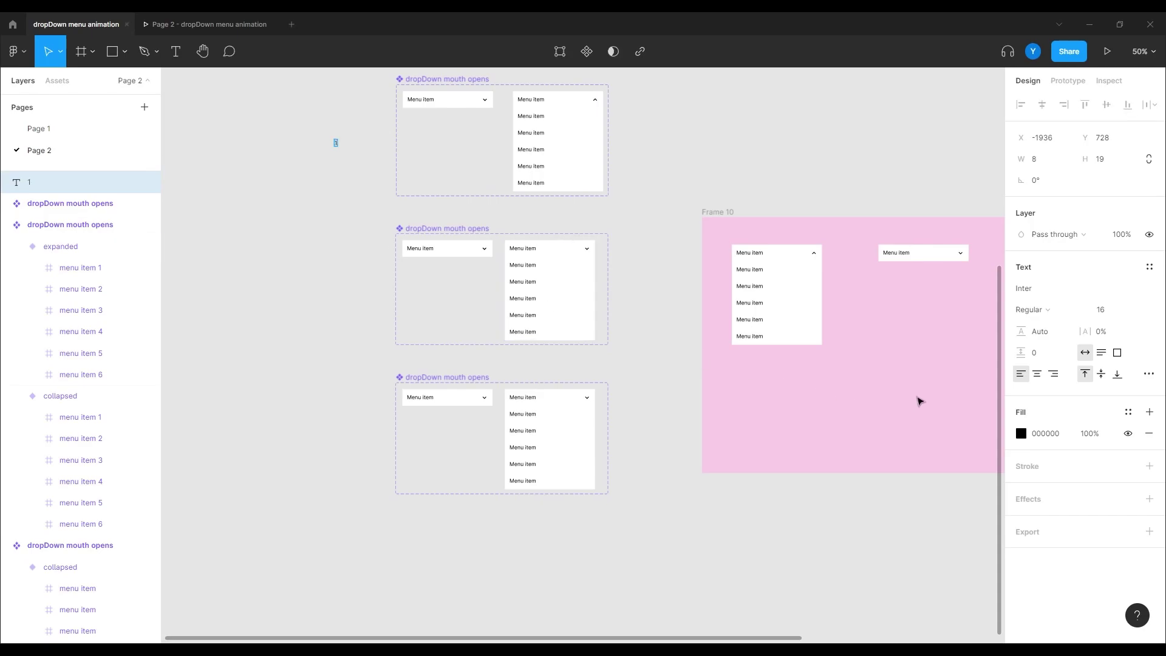
left_click(1108, 315)
type("2200")
key("Return")
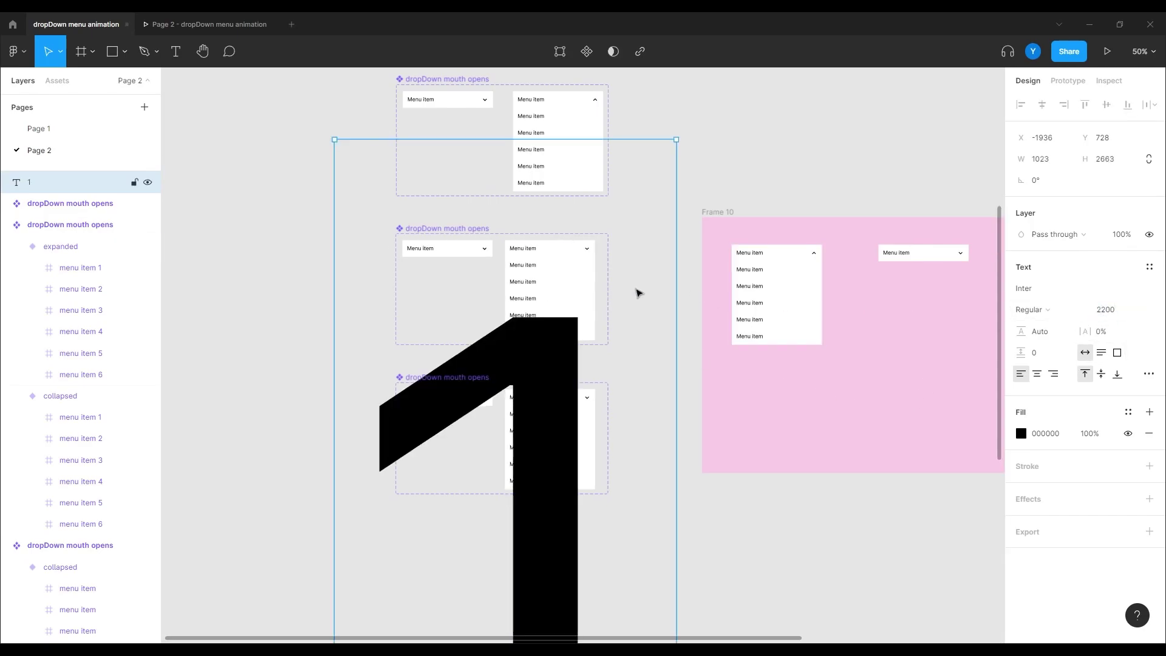
left_click_drag(554, 461, 278, 207)
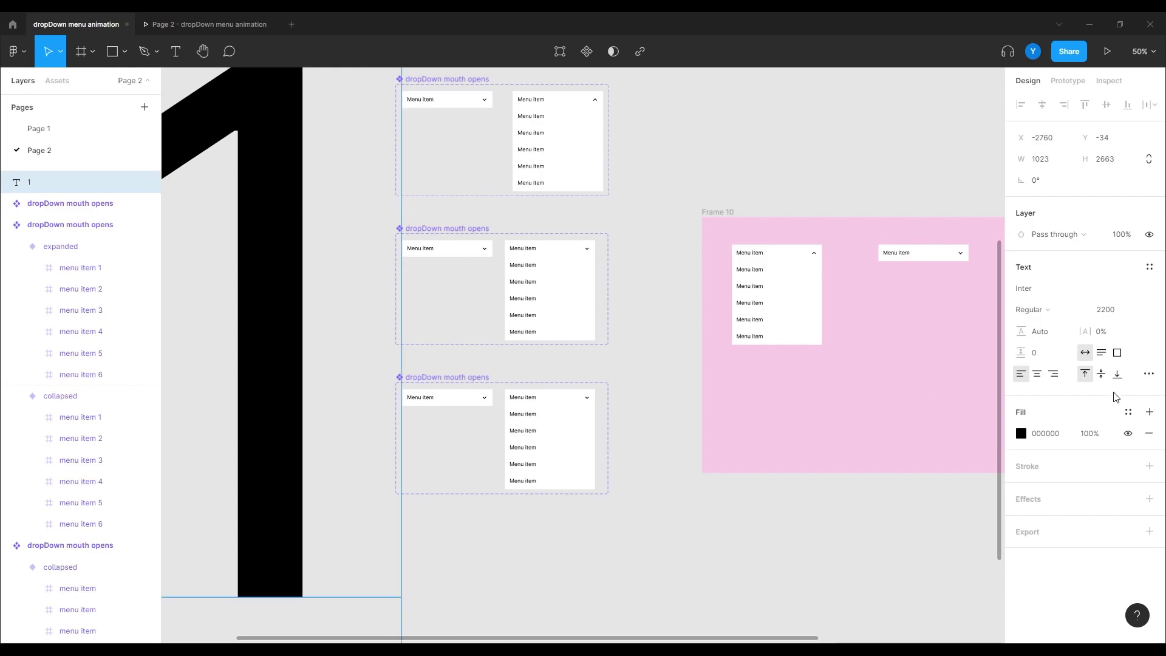
left_click(1108, 309)
type("2")
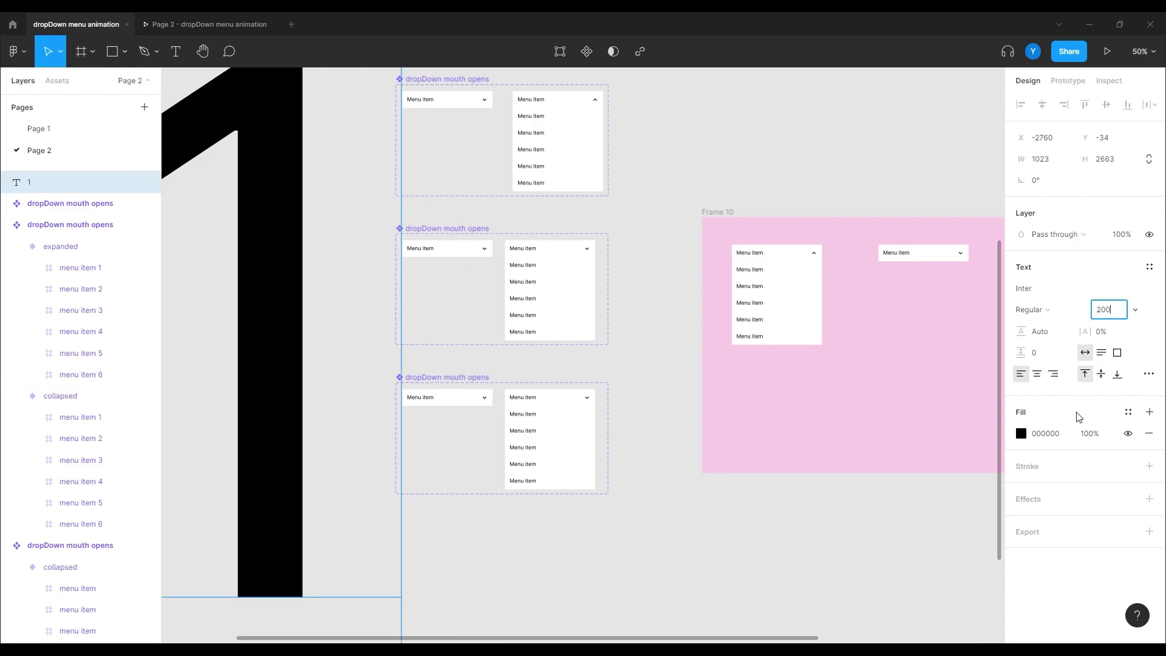
type("00")
key("Return")
Copy the label beside the second set, change it to '1.1' and right-align it.
left_click_drag(270, 264, 667, 505)
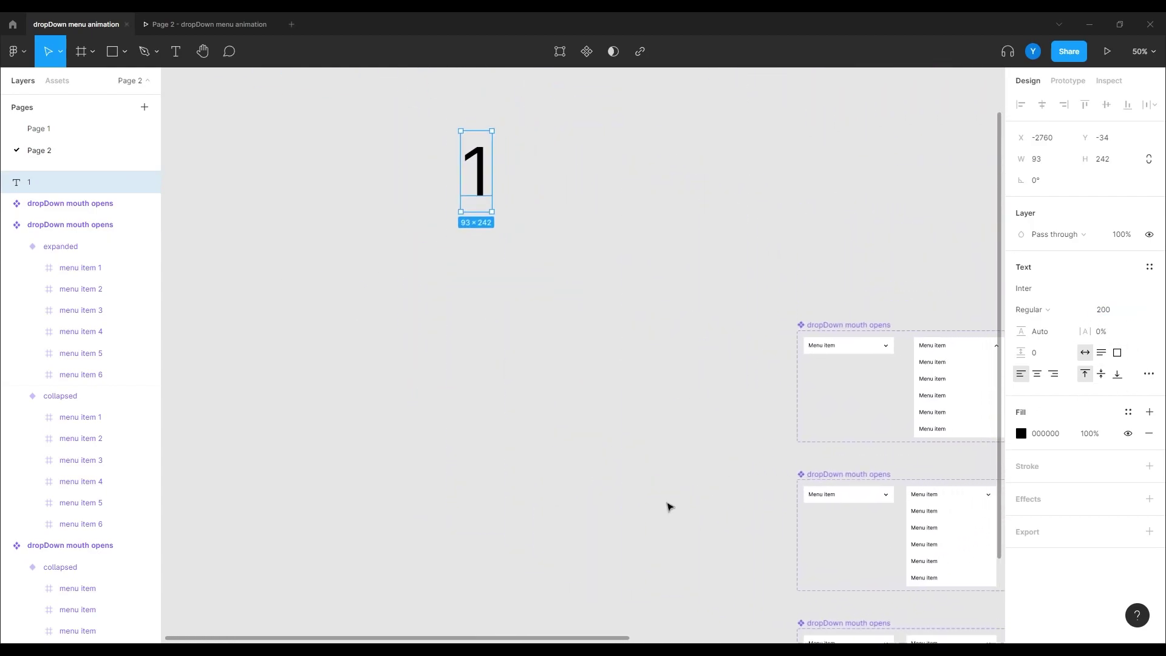
left_click_drag(480, 197, 475, 373)
double_click(472, 373)
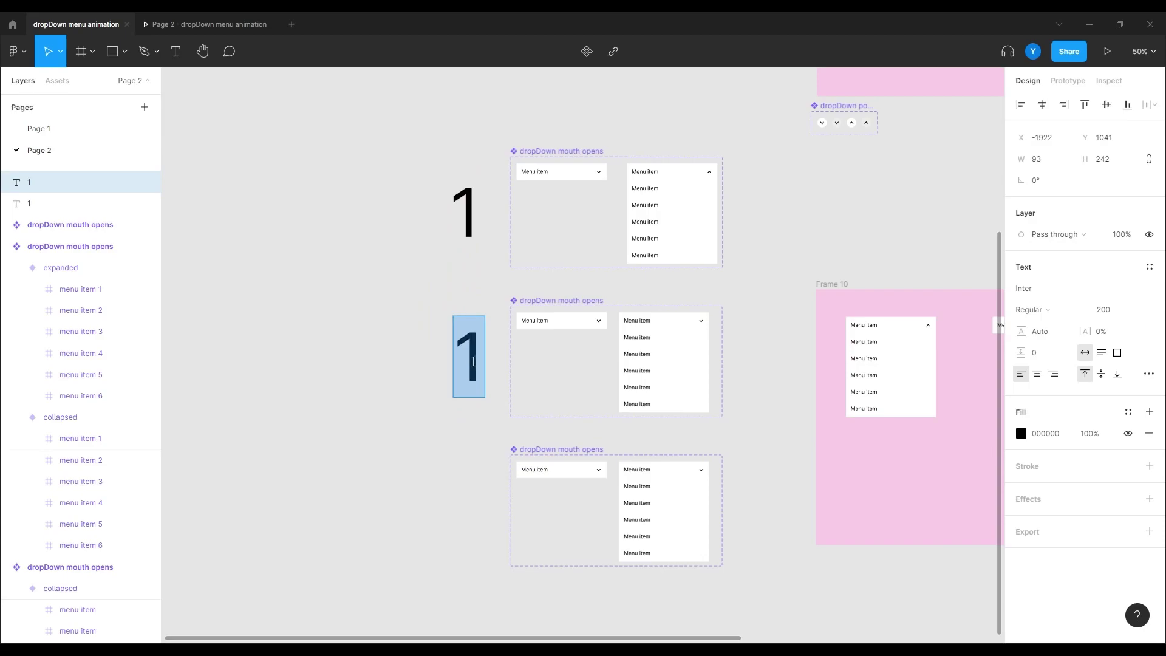
left_click(479, 368)
type(".")
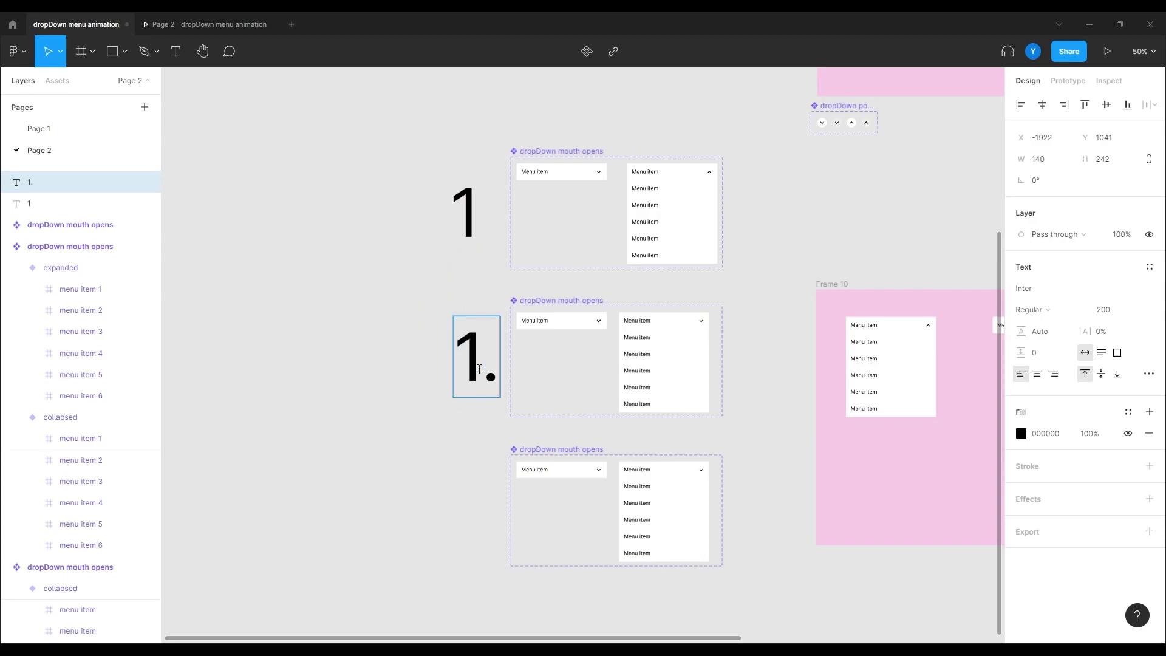
type("1")
key("Escape")
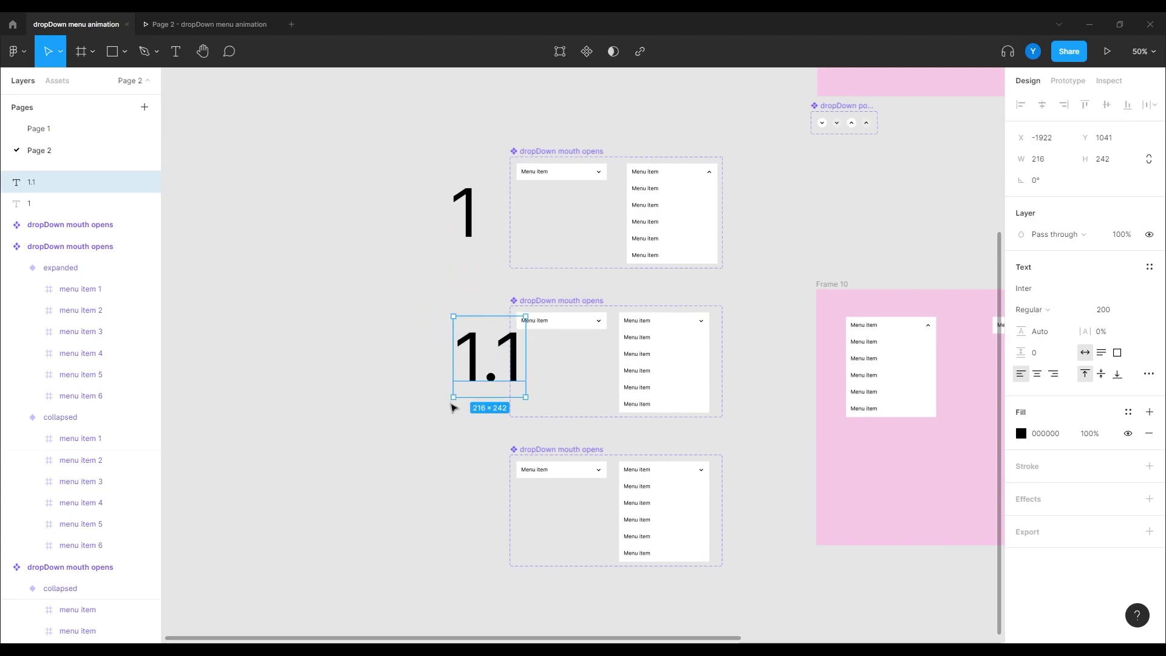
left_click_drag(475, 363, 432, 364)
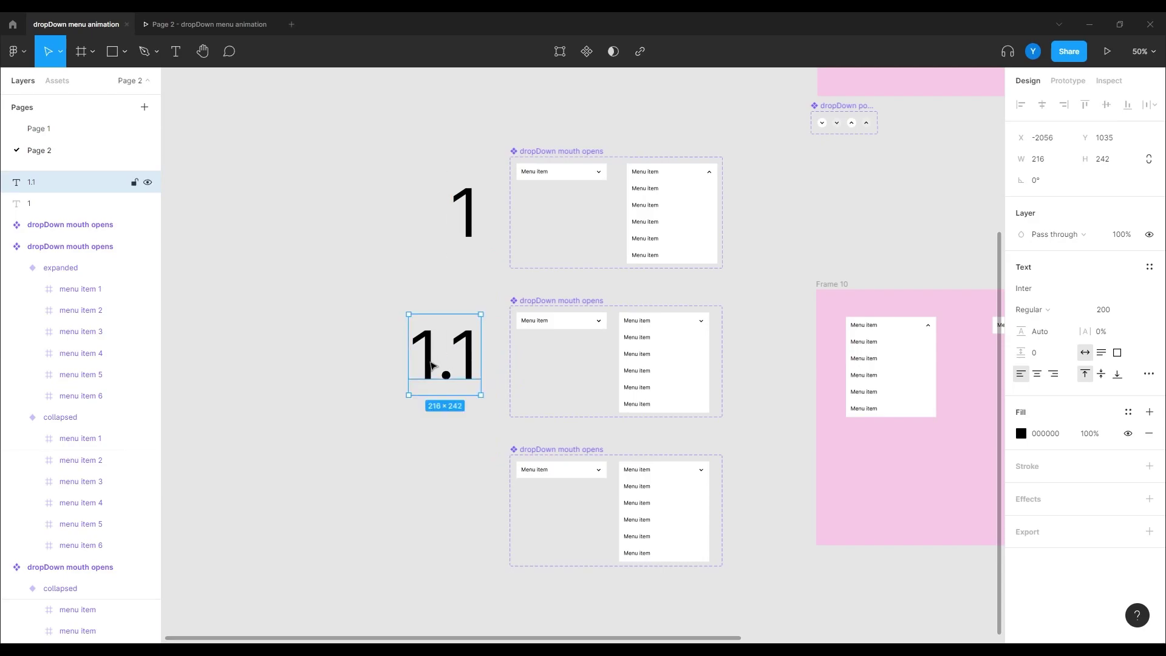
left_click(1053, 375)
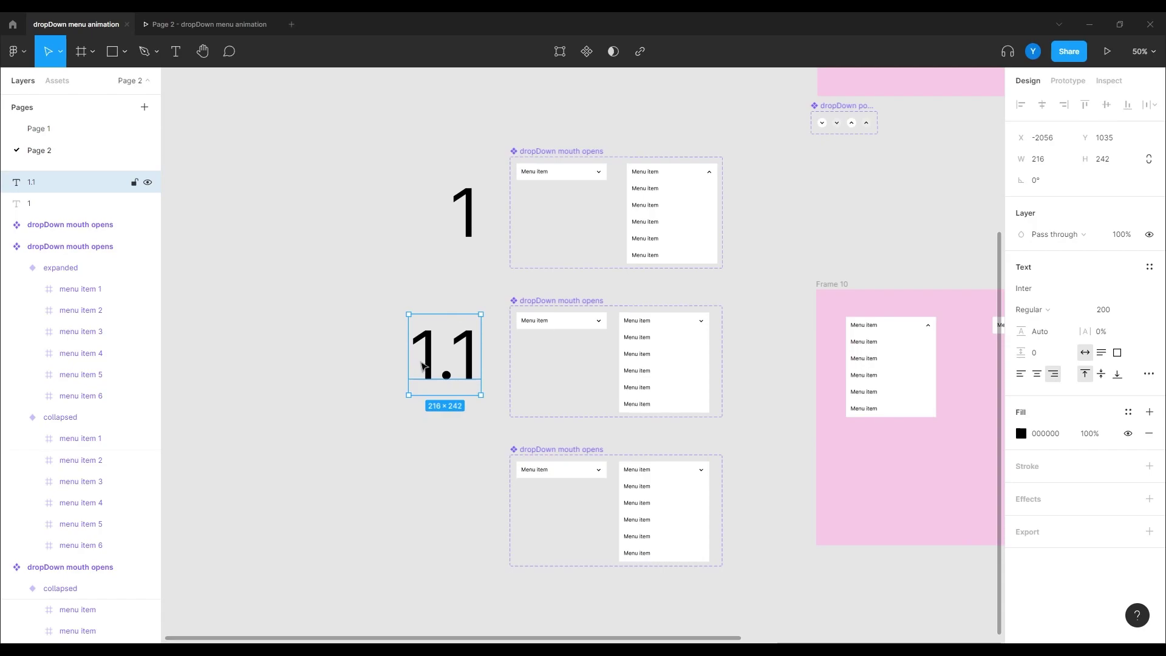
Copy the label beside the third set and change it to '2'.
left_click_drag(430, 368, 435, 518)
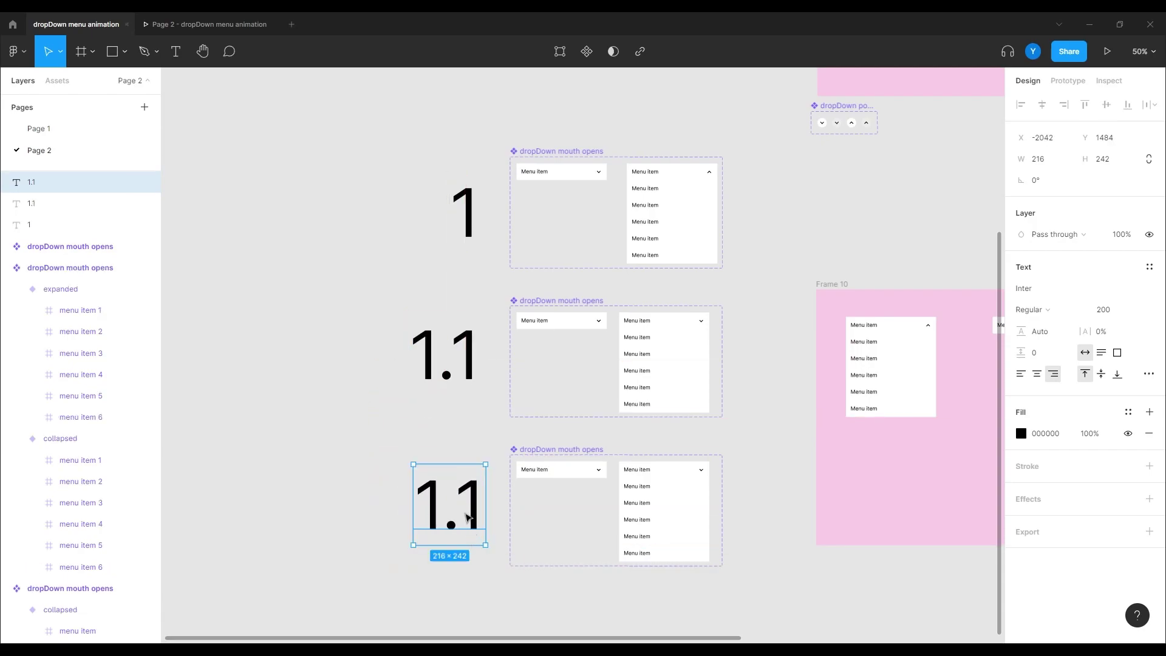
key("Return")
type("2")
key("Escape")
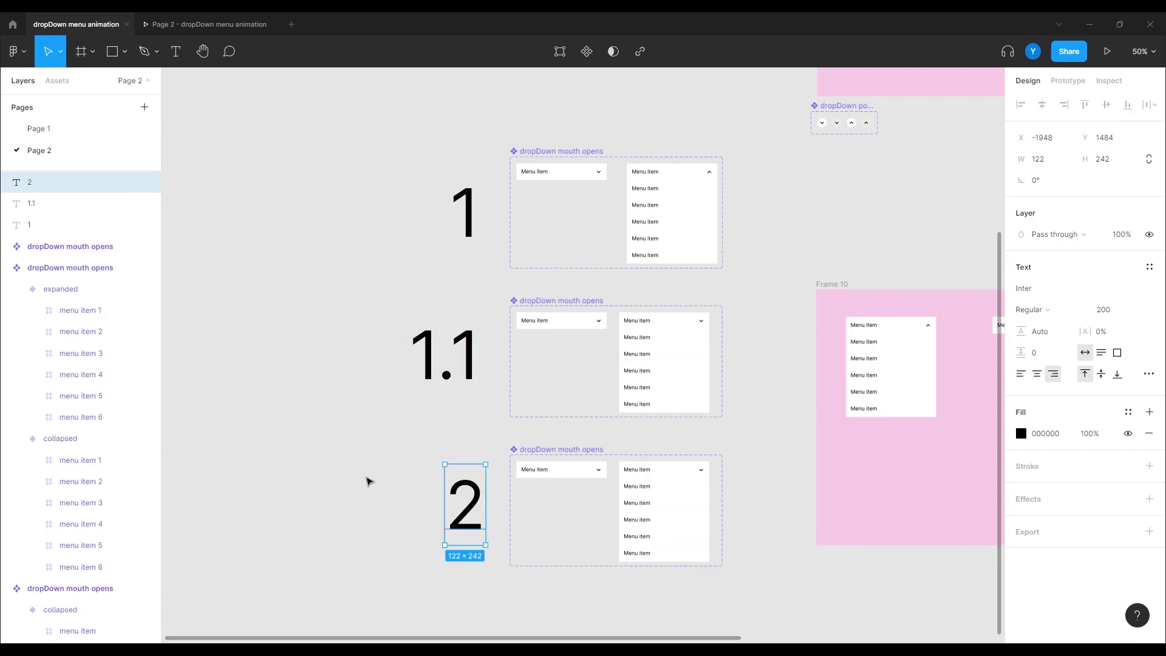
Delete the collapsed variant from the third dropdown set.
left_click(368, 482)
left_click_drag(362, 471, 247, 302)
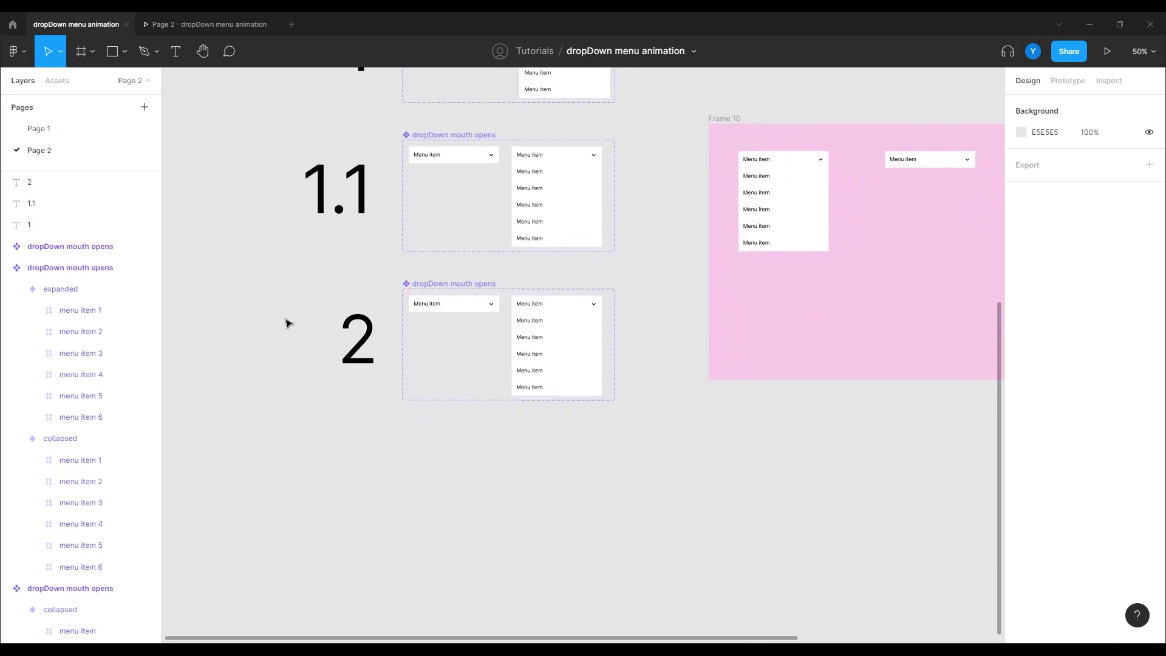
key("ctrl+equal")
key("ctrl+equal")
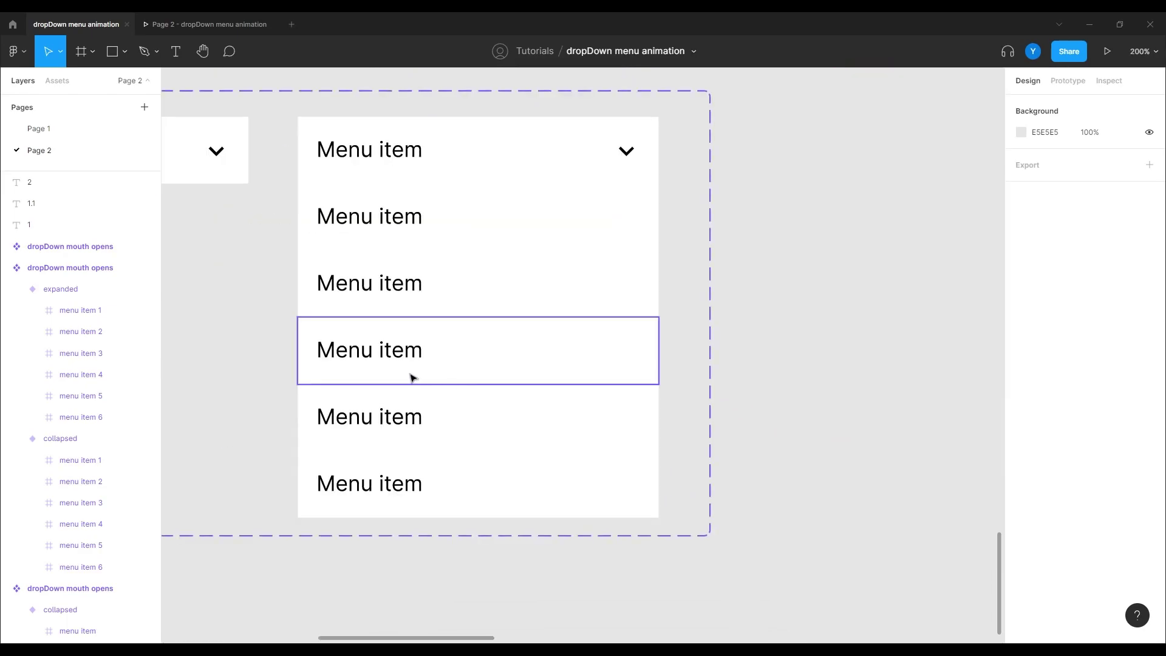
left_click_drag(409, 378, 723, 366)
left_click_drag(548, 344, 544, 386)
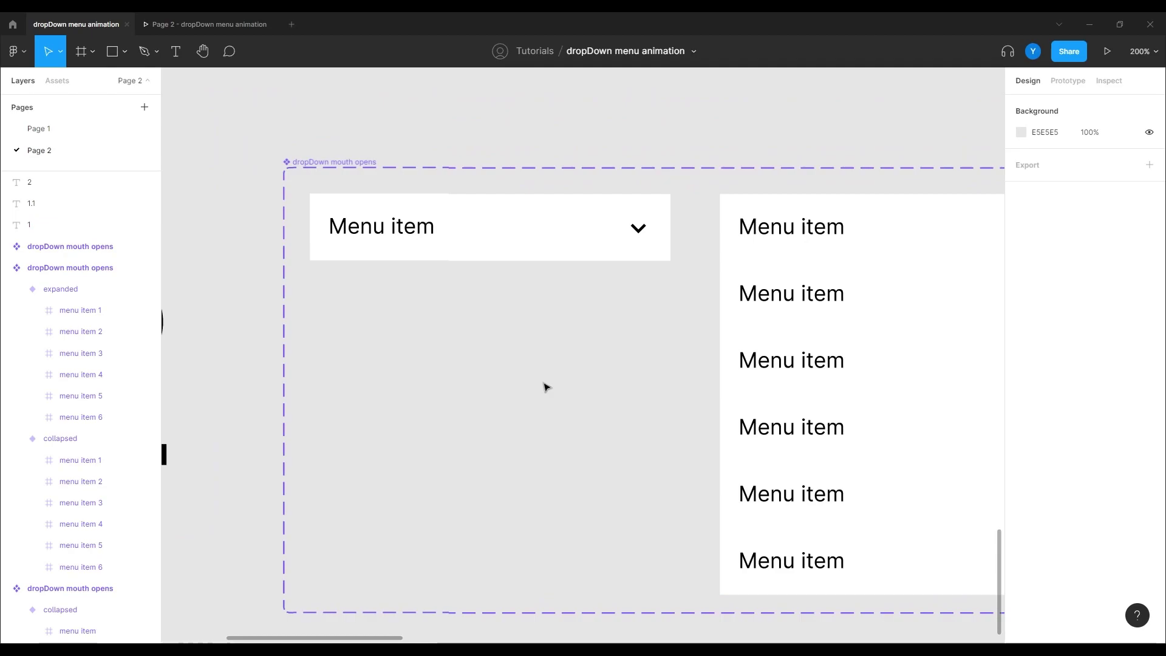
left_click(530, 243)
scroll(575, 425, "down", 1)
scroll(575, 425, "right", 1)
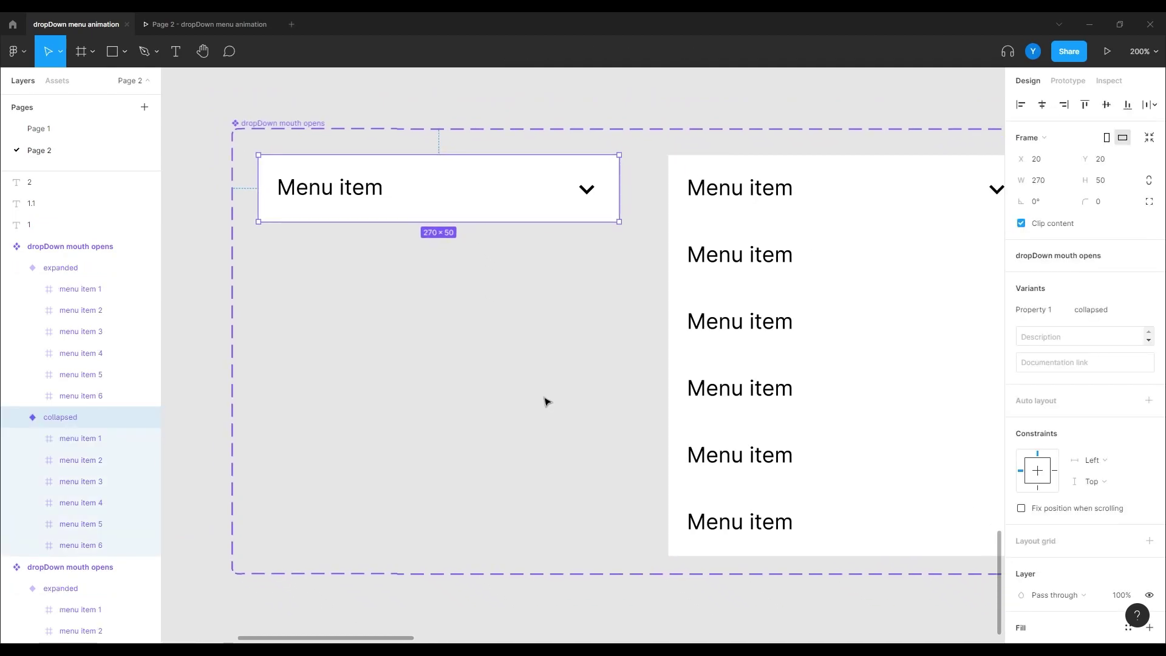
key("ctrl+minus")
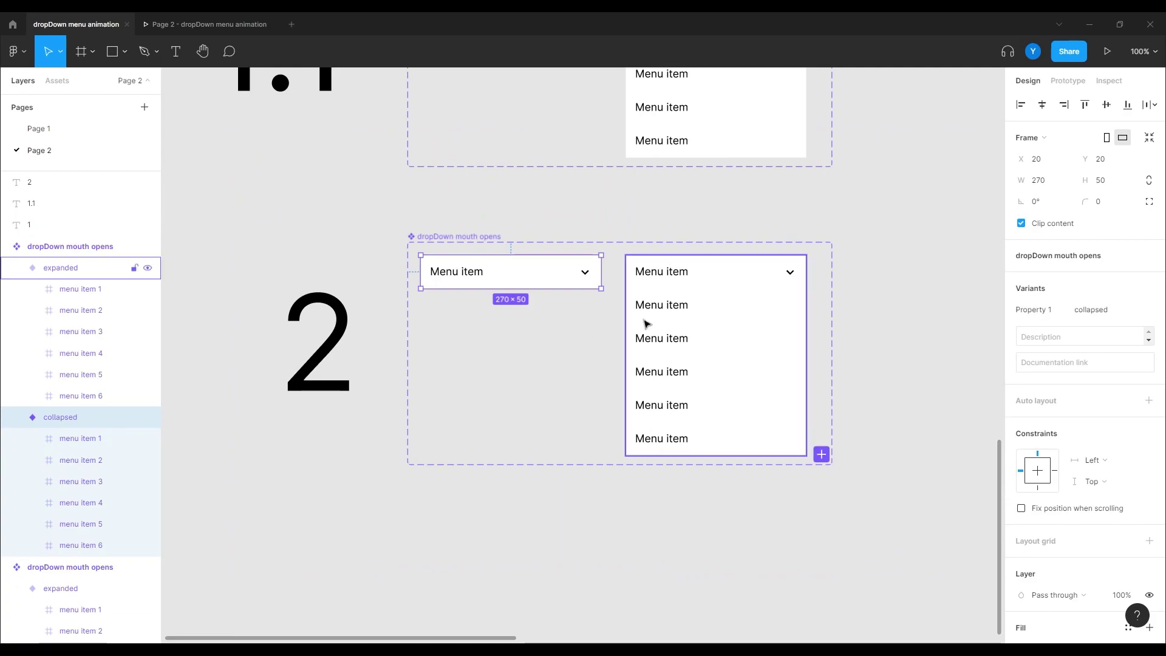
key("Delete")
Duplicate the expanded variant and move the copy into the collapsed variant's place.
left_click(648, 363)
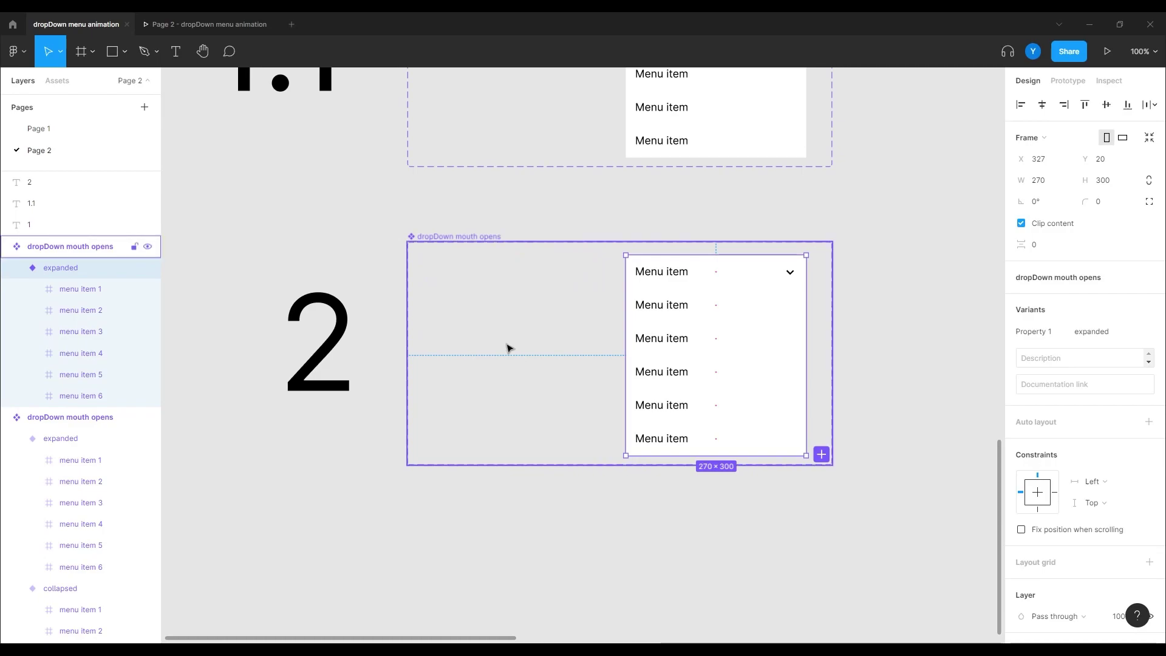
key("ctrl+d")
left_click_drag(692, 343, 458, 333)
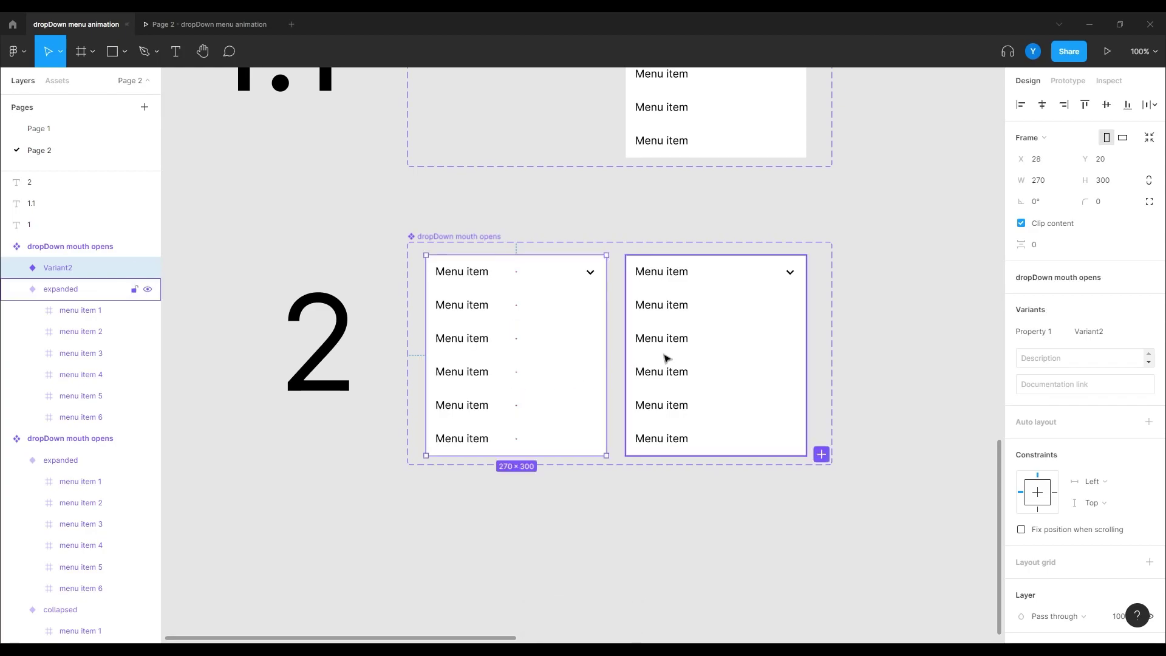
left_click(666, 358)
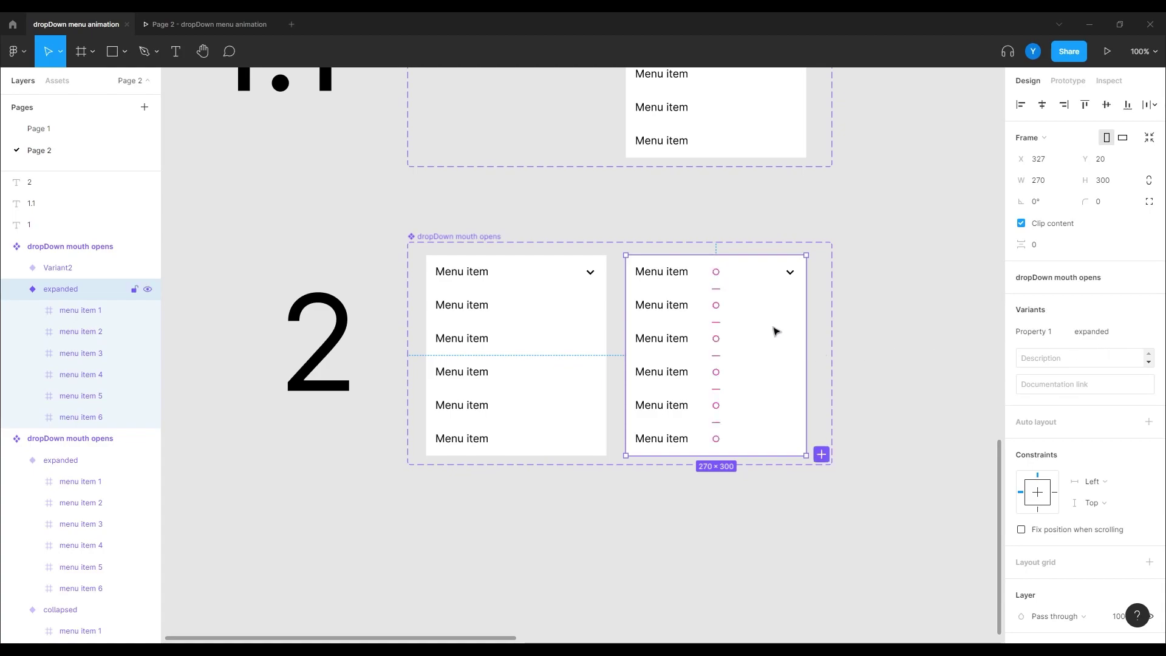
scroll(738, 264, "up", 5)
Set the nested chevron in the expanded variant's menu item 1 header to pointing up.
scroll(750, 320, "right", 2)
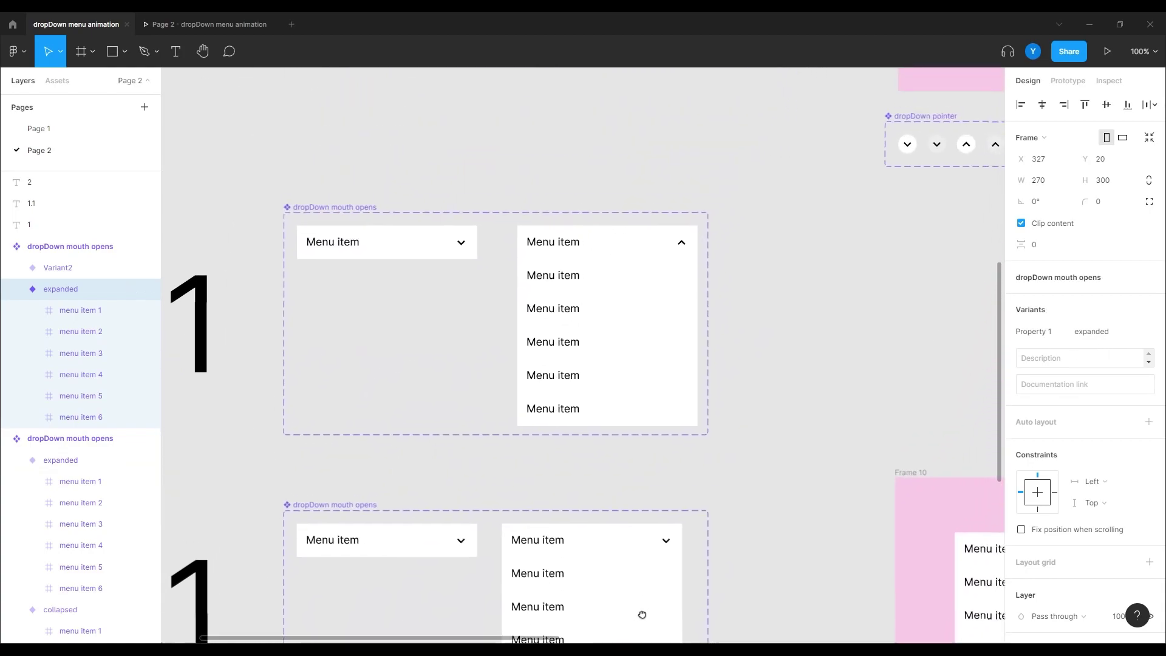
scroll(640, 614, "down", 1)
scroll(634, 542, "down", 3)
left_click(648, 308)
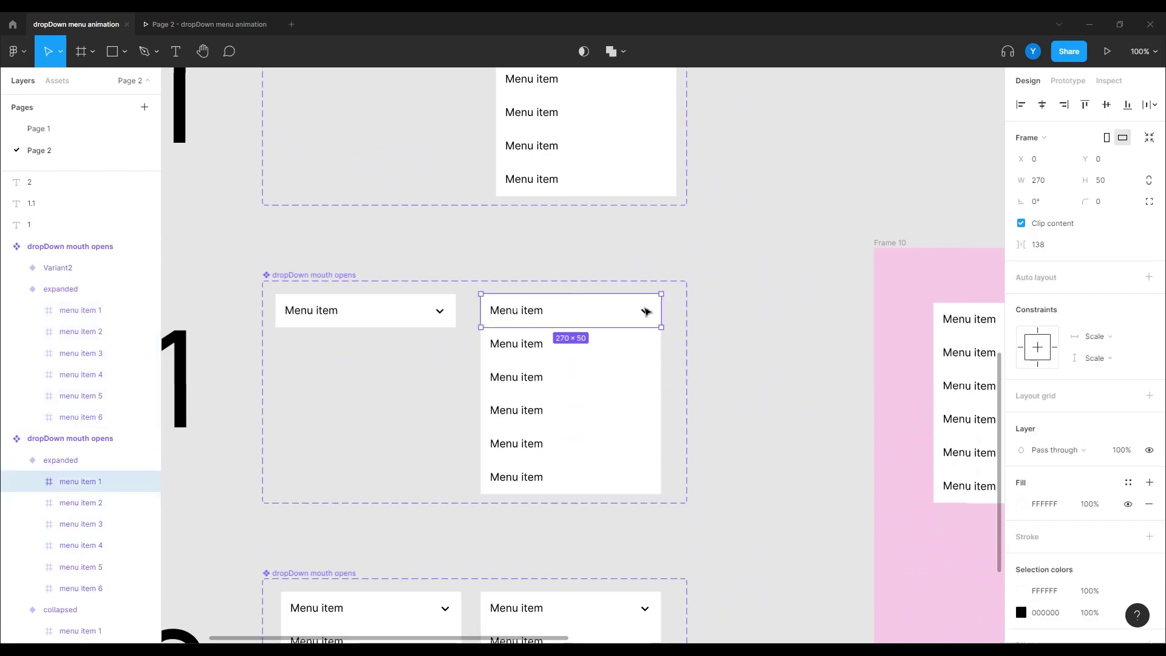
double_click(645, 312)
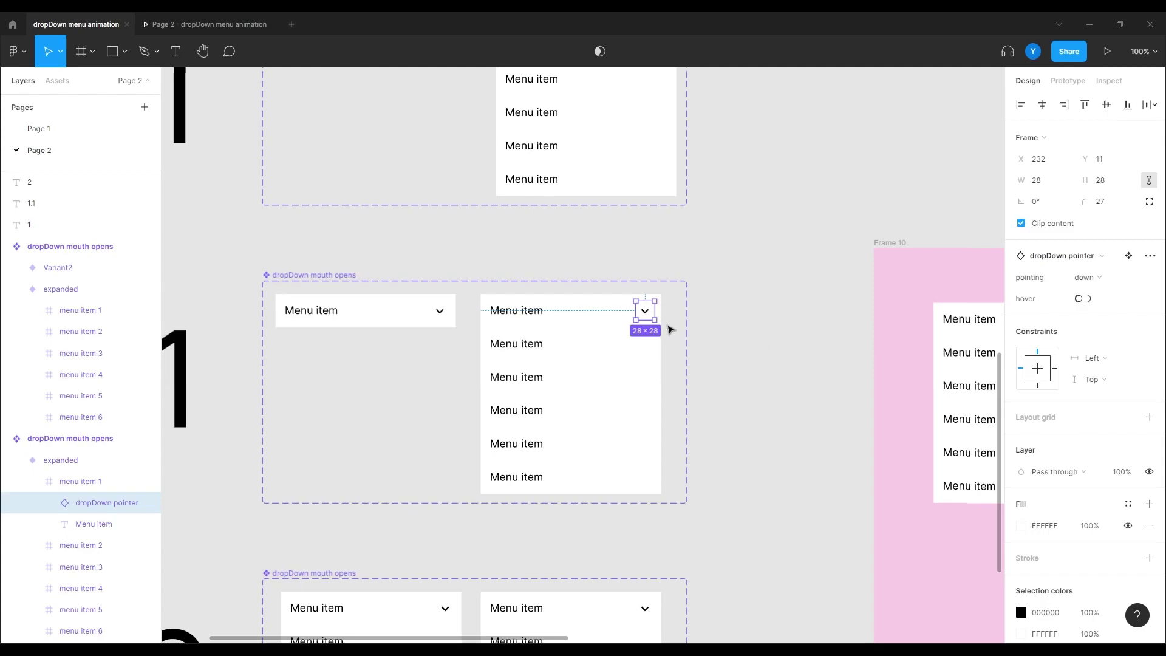
left_click(1088, 278)
left_click(1093, 293)
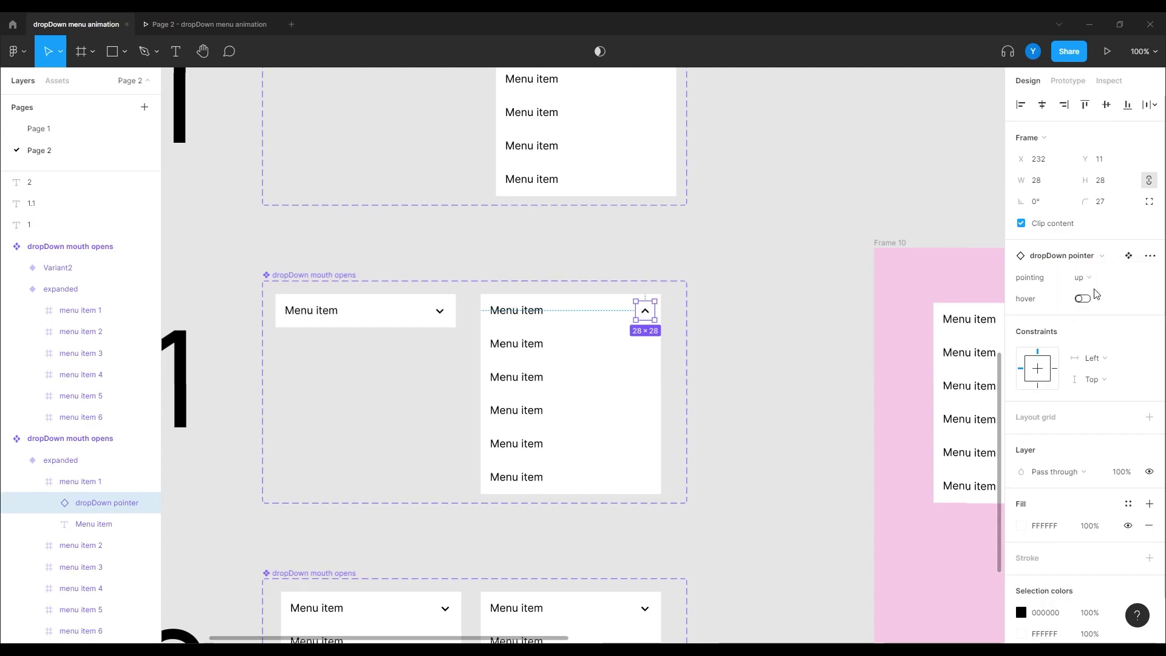
scroll(740, 306, "up", 3)
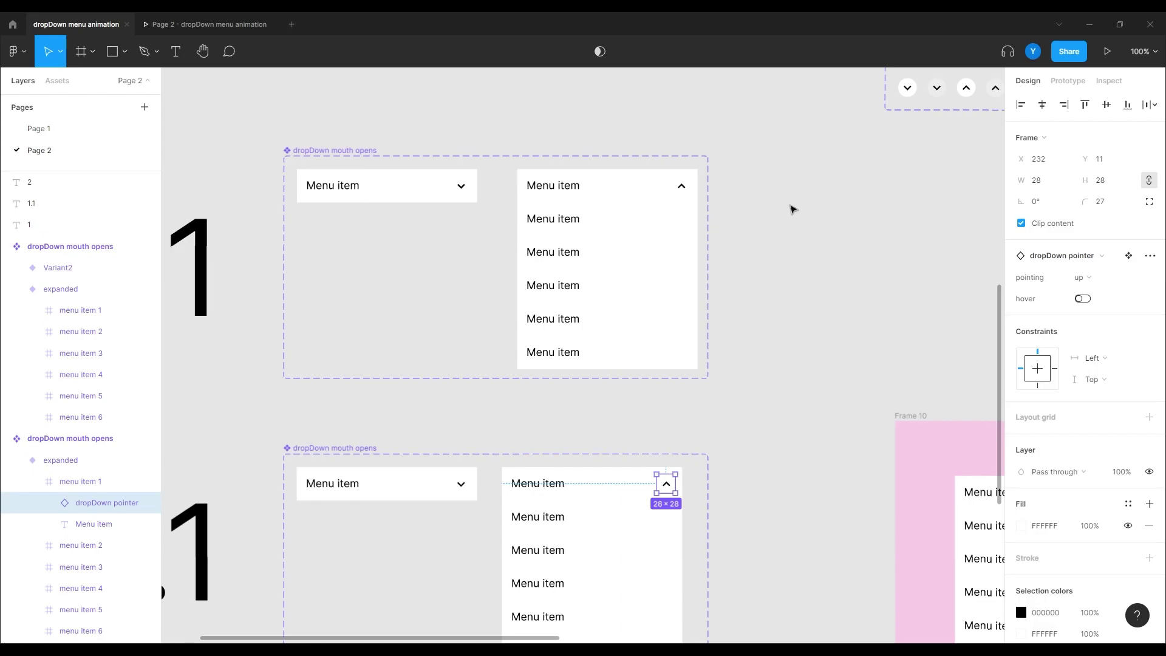
left_click(793, 209)
left_click_drag(856, 229, 513, 425)
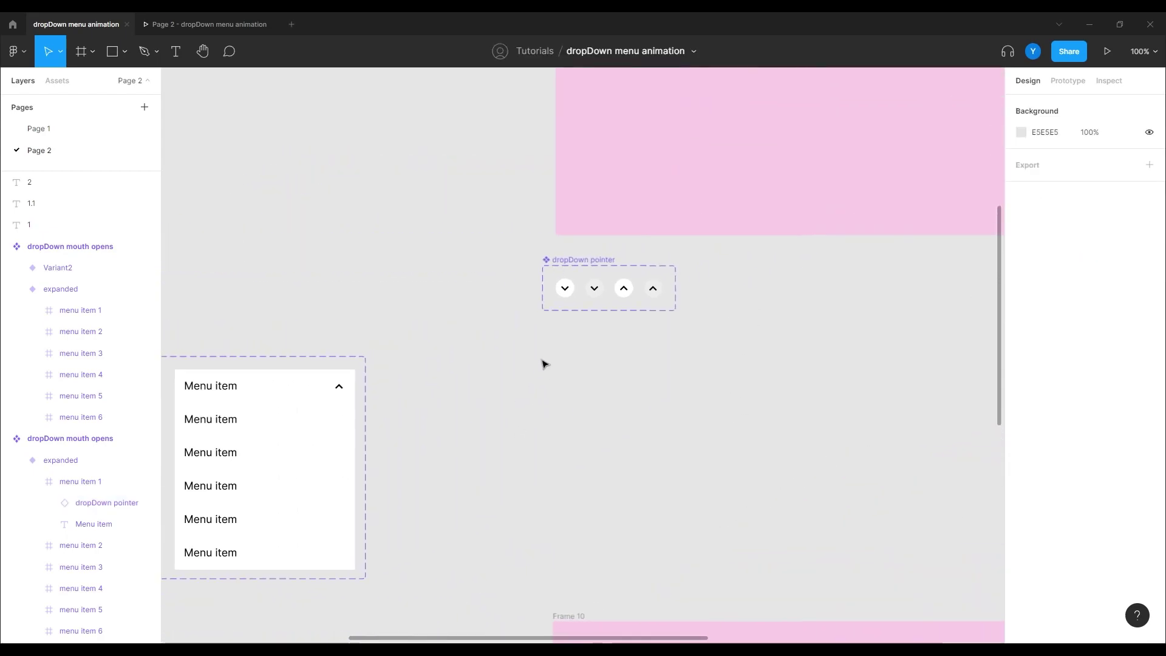
Link the resting down chevron to its hovered variant with a While hovering trigger.
left_click(565, 288)
scroll(549, 367, "left", 2)
scroll(583, 368, "up", 5)
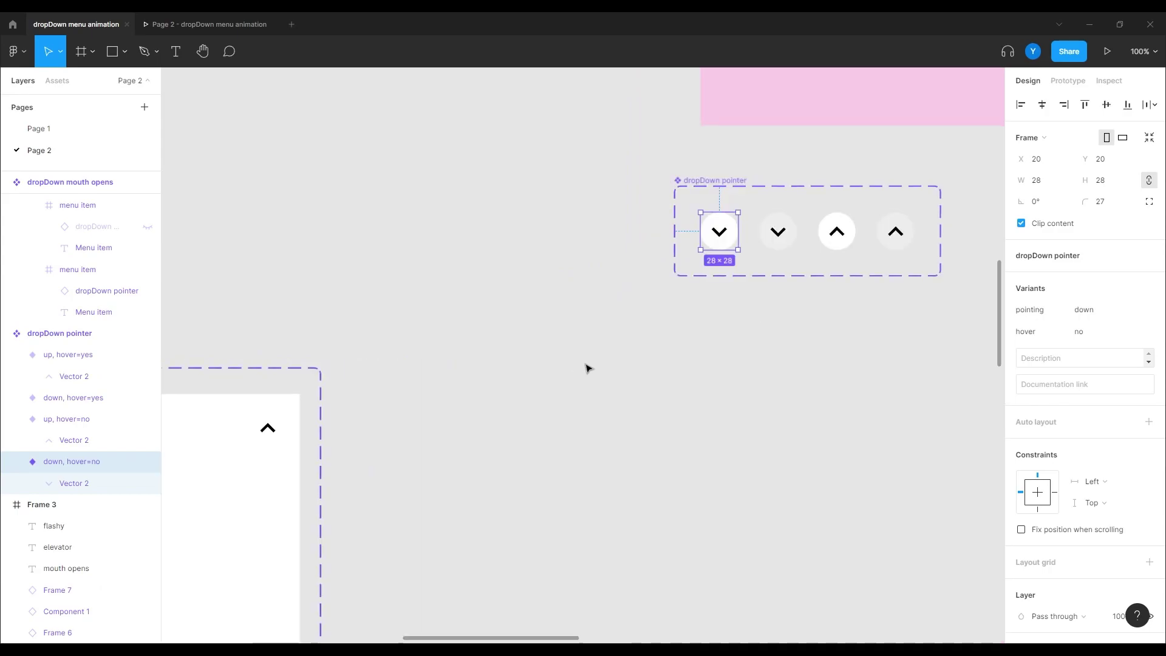
left_click(1068, 81)
left_click_drag(738, 231, 769, 237)
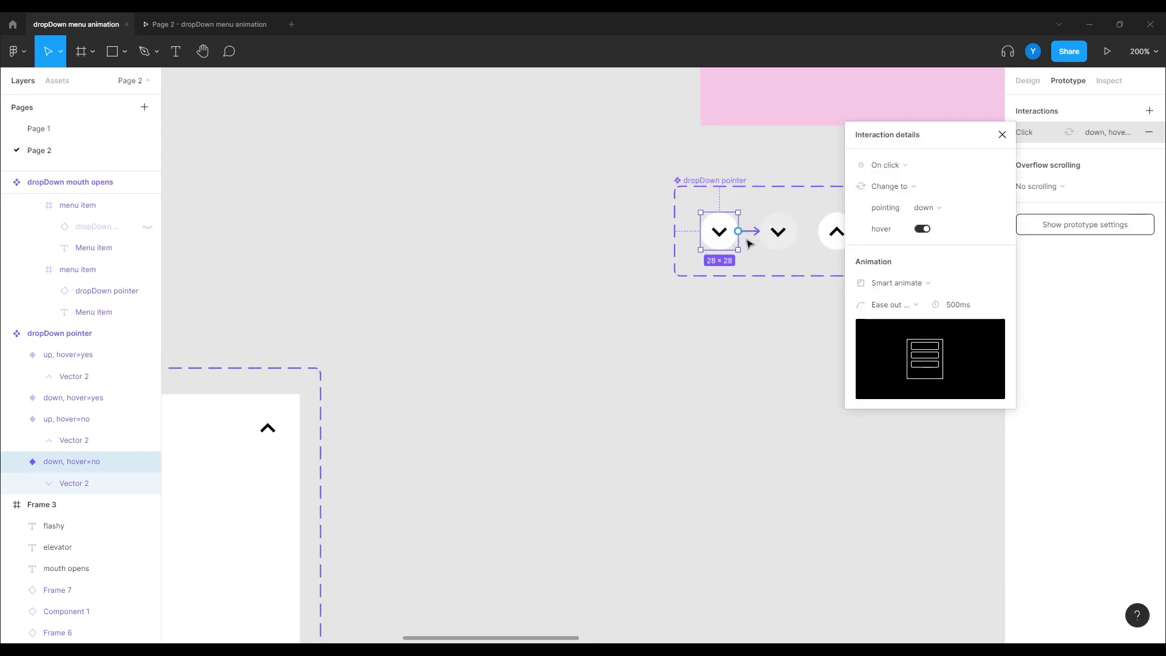
left_click(888, 167)
left_click(890, 198)
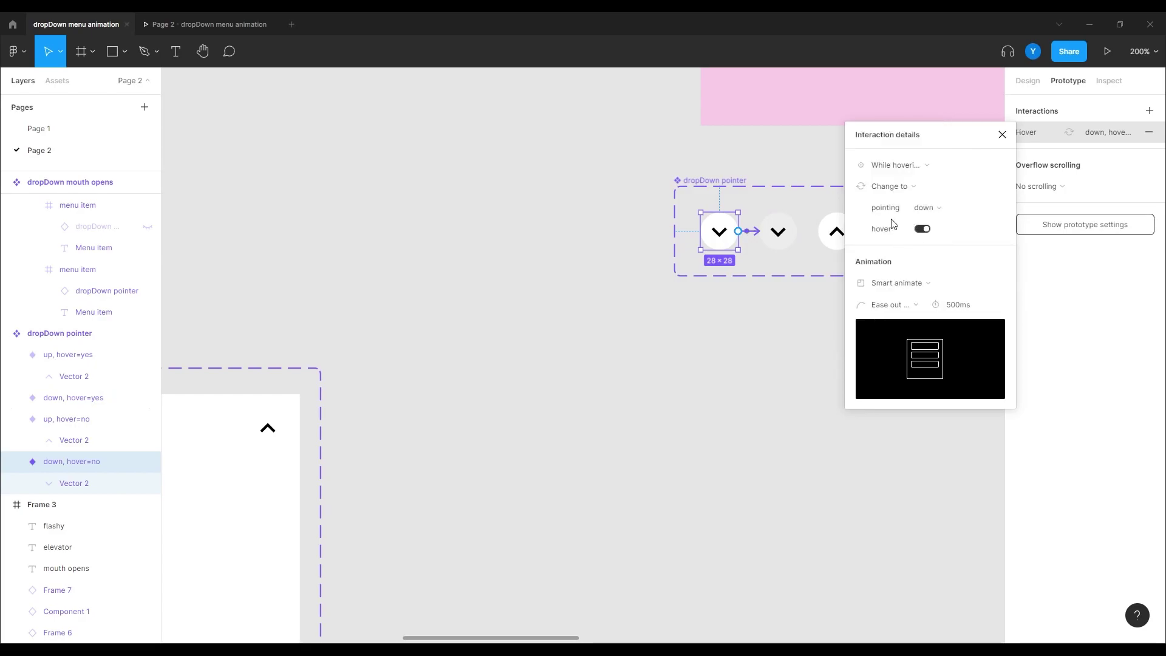
Link the resting up chevron to its hovered variant with a While hovering trigger.
left_click_drag(776, 322, 409, 388)
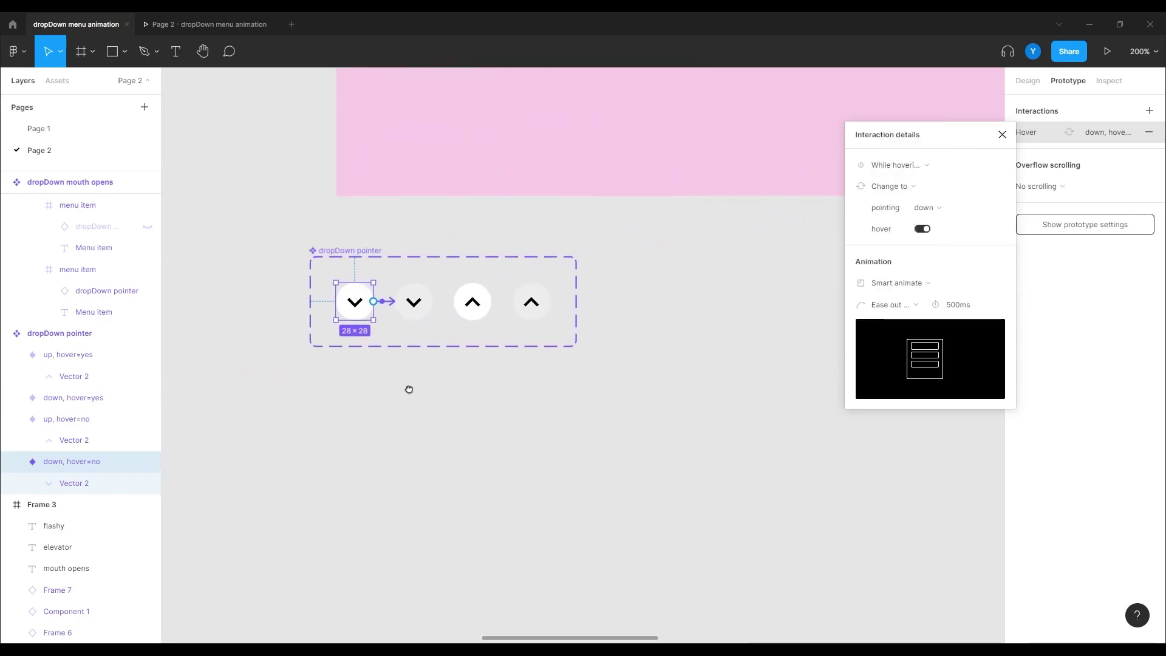
left_click(472, 302)
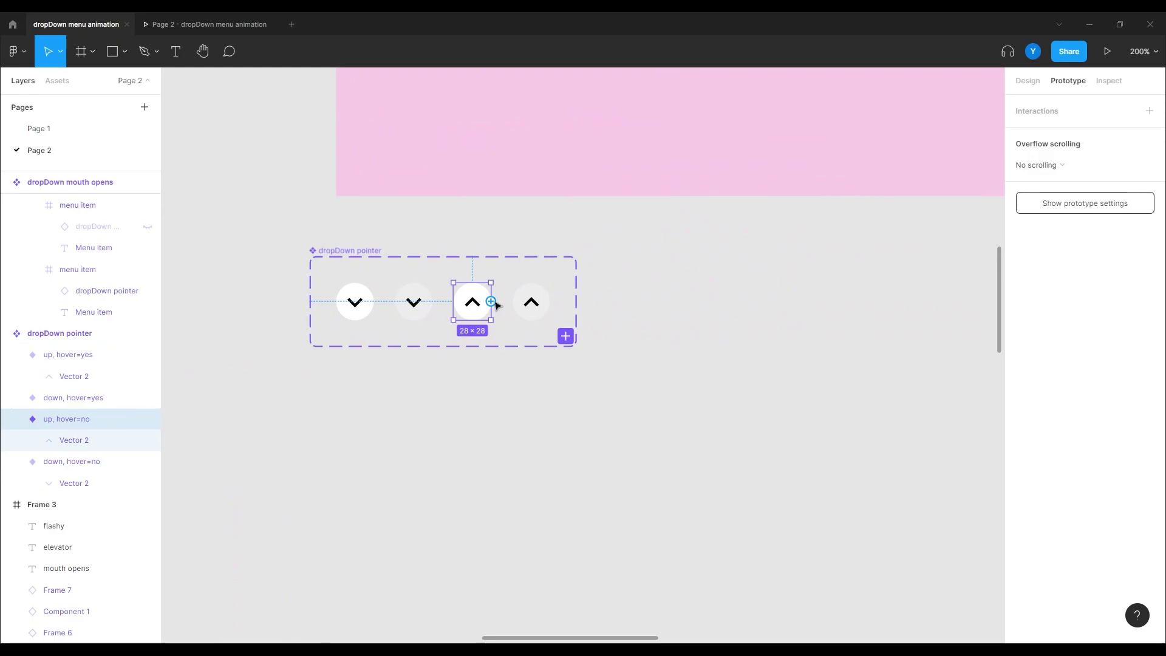
left_click_drag(490, 302, 531, 302)
left_click(888, 176)
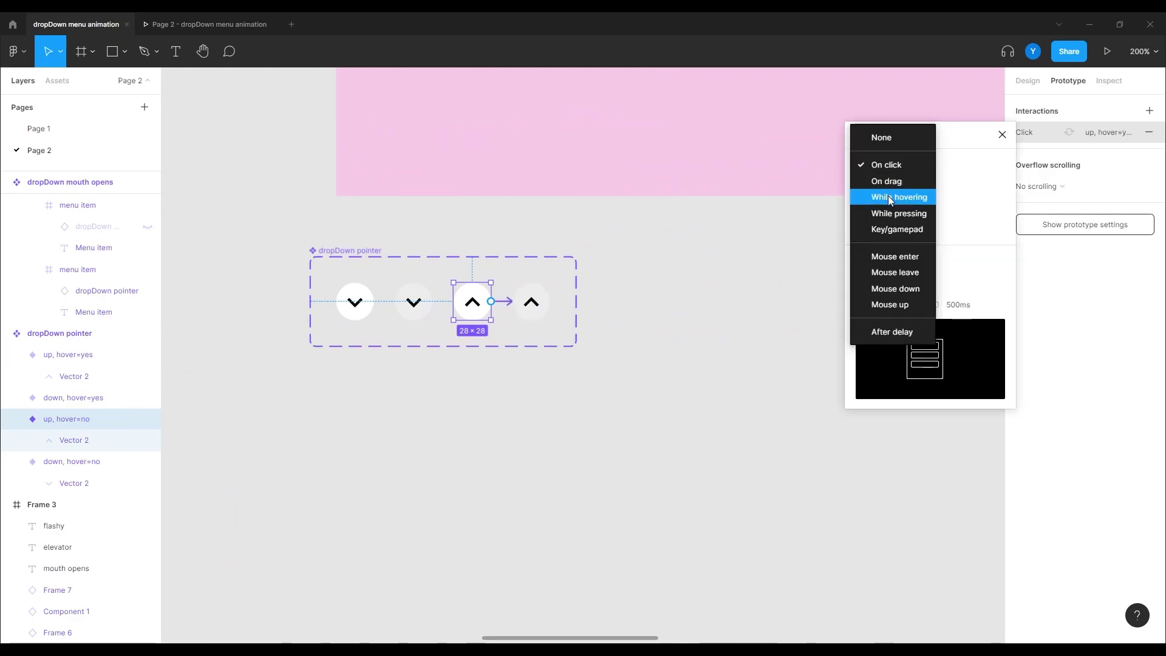
left_click(888, 195)
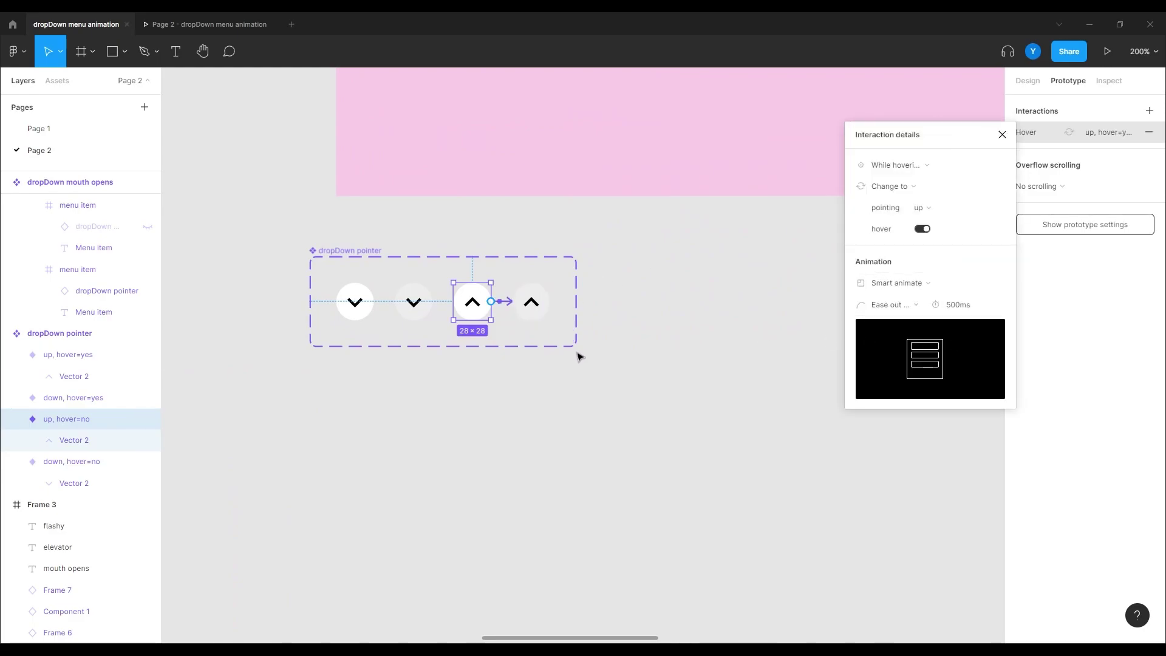
Set the chevron hover transition duration to 200ms.
left_click(958, 304)
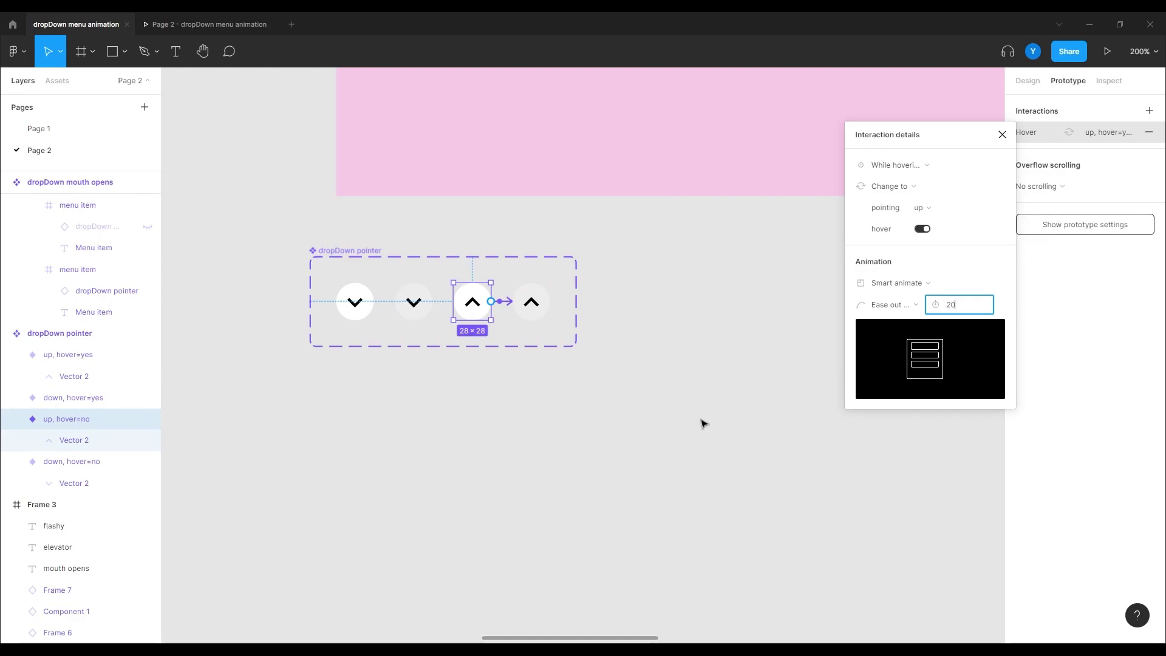
left_click(356, 308)
left_click(389, 308)
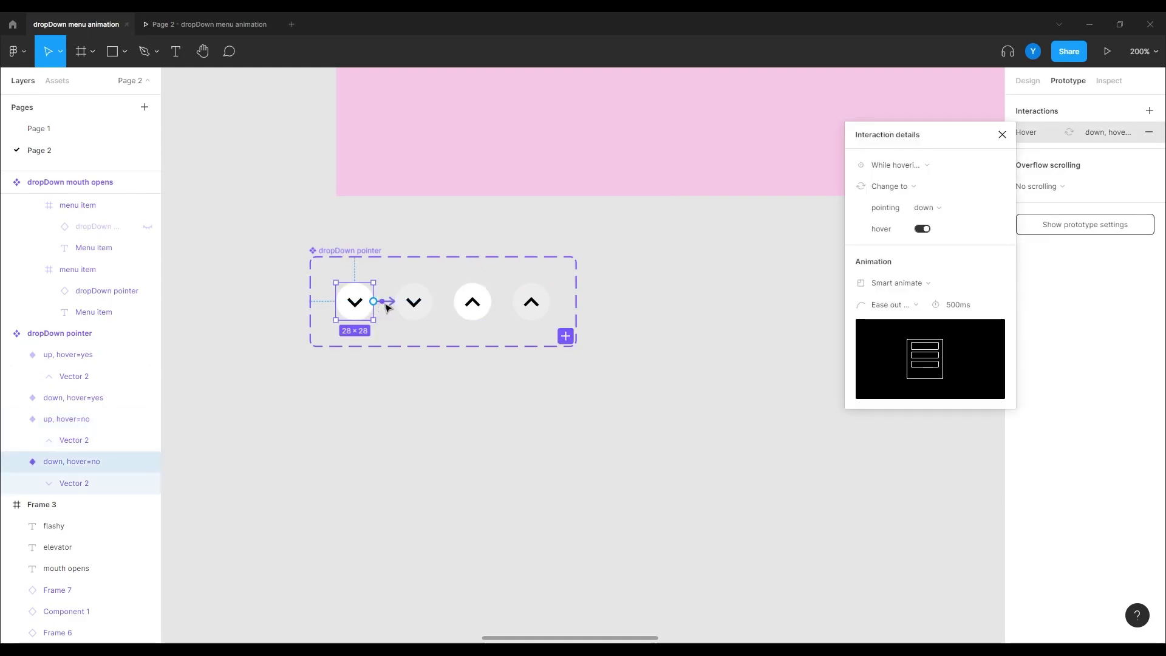
left_click(958, 304)
type("200")
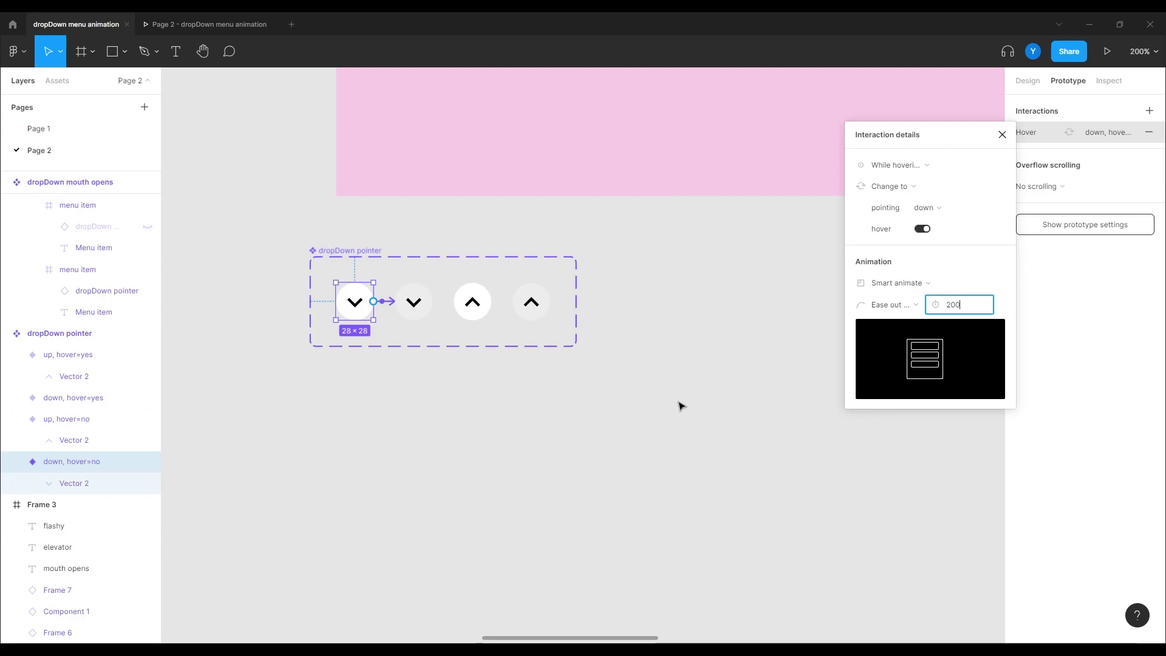
left_click(373, 432)
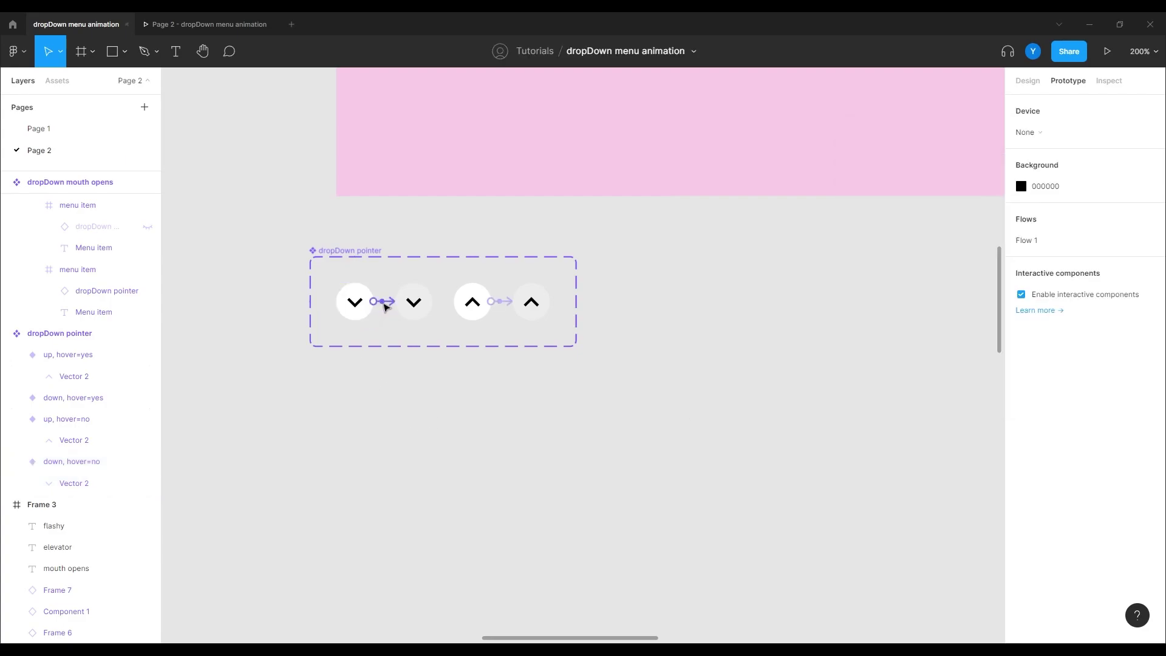
left_click(384, 307)
In the Page 2 prototype preview, open and close both dropdowns, leaving the left one open.
left_click(411, 406)
scroll(625, 373, "left", 15)
scroll(625, 372, "down", 5)
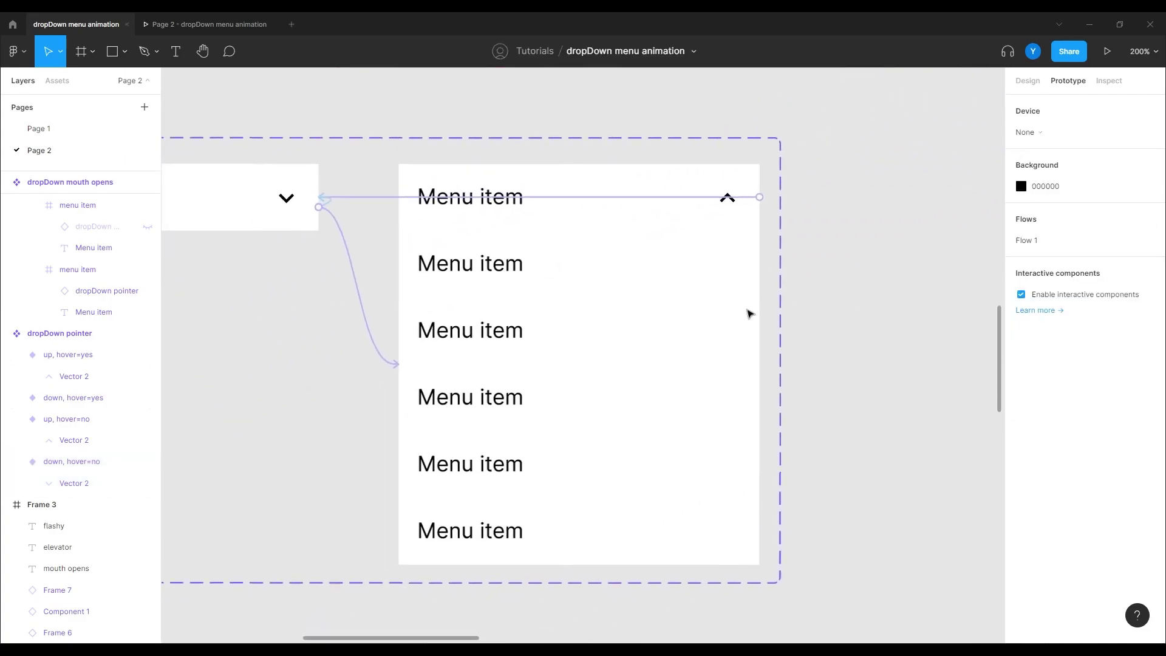
left_click(237, 25)
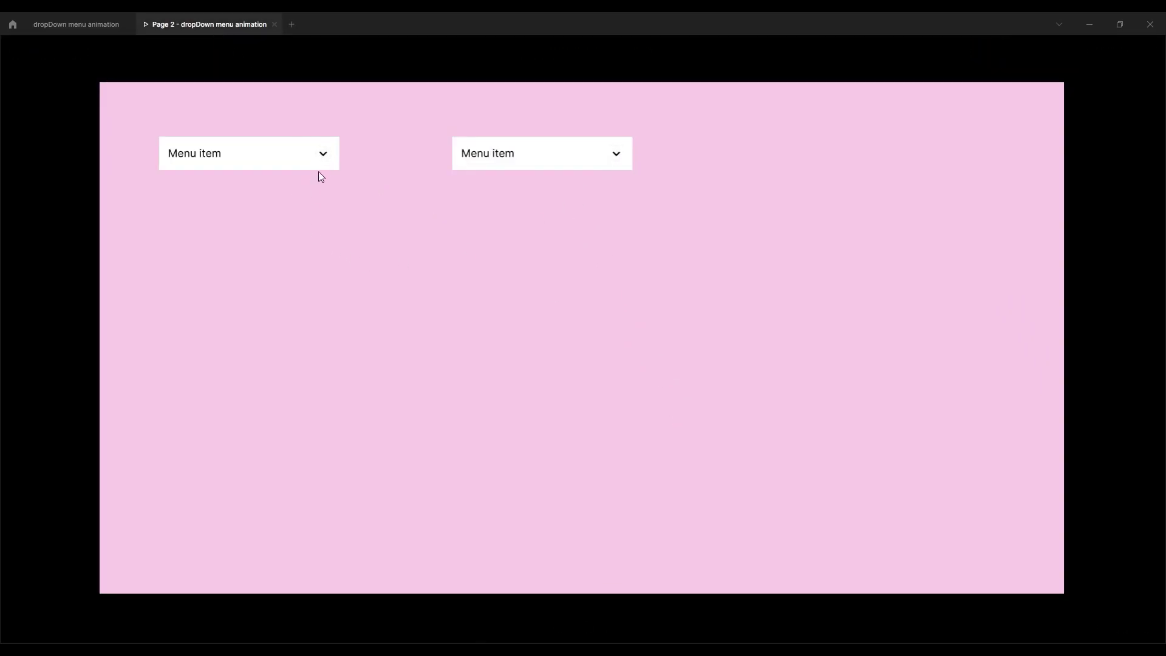
left_click(324, 155)
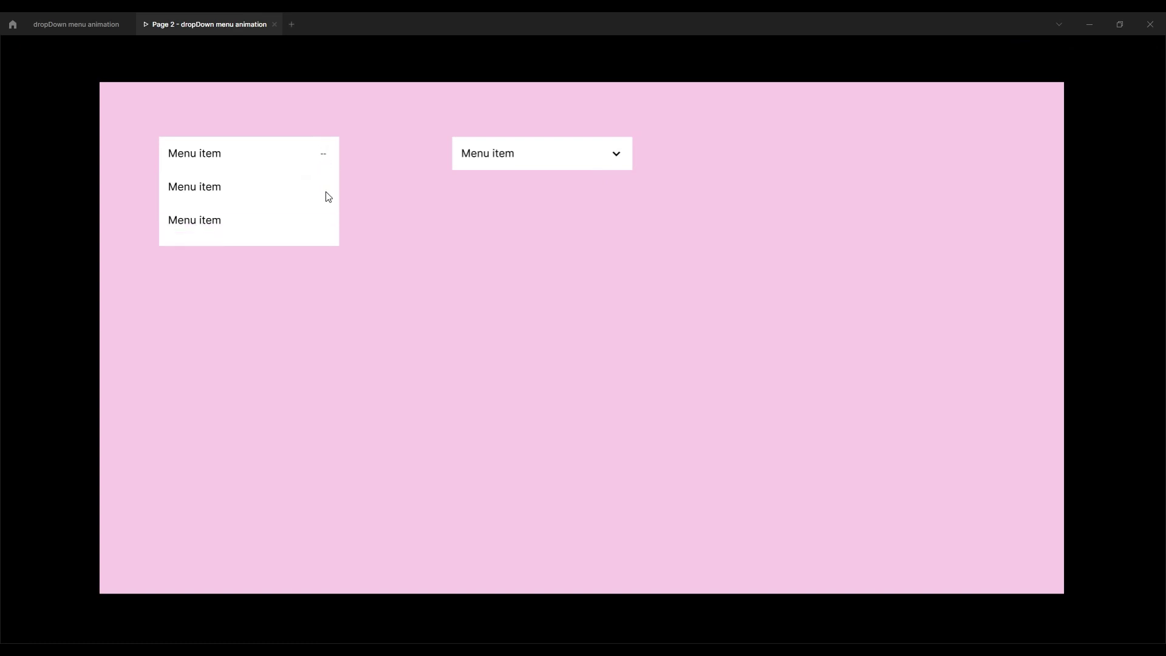
left_click(323, 155)
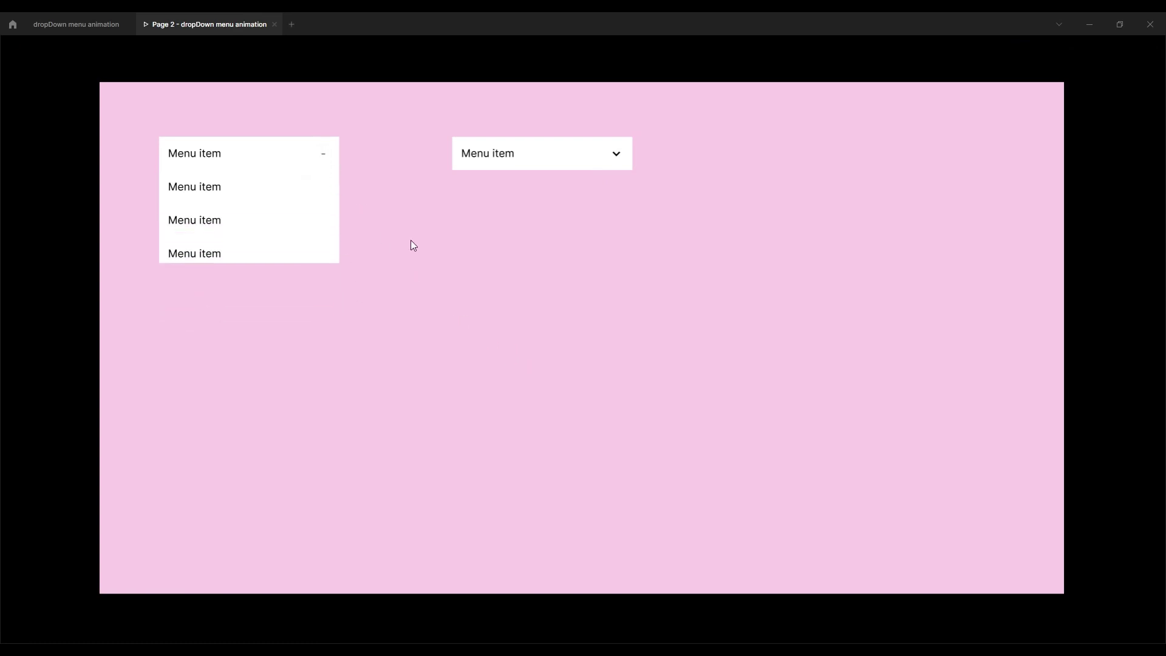
left_click(323, 155)
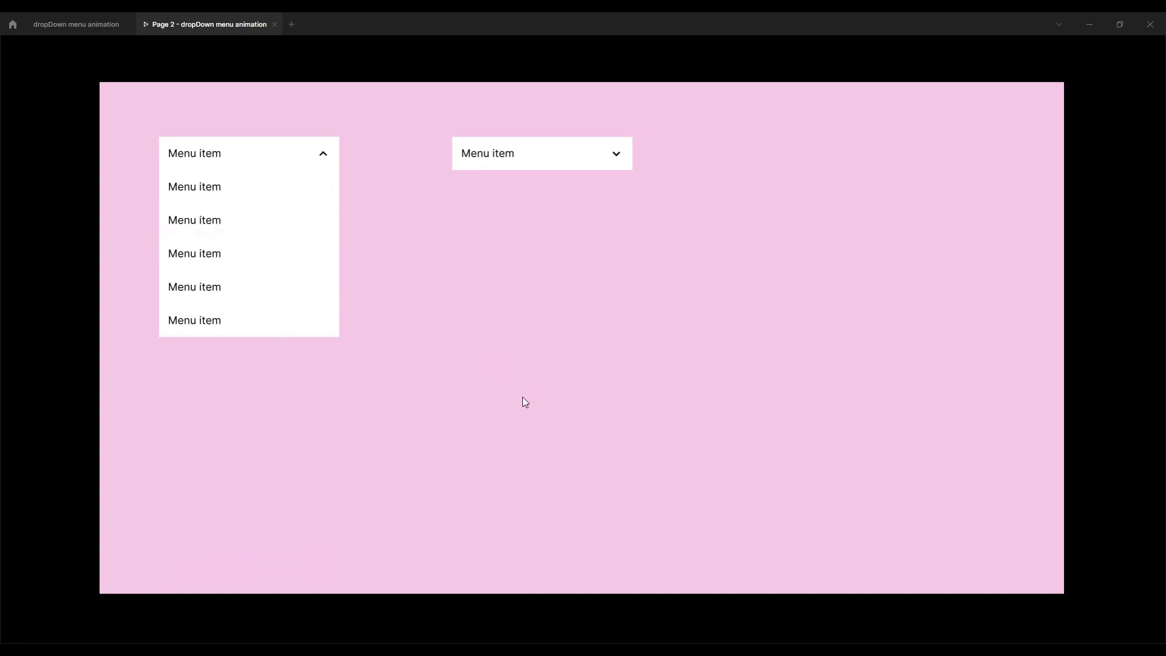
left_click(616, 154)
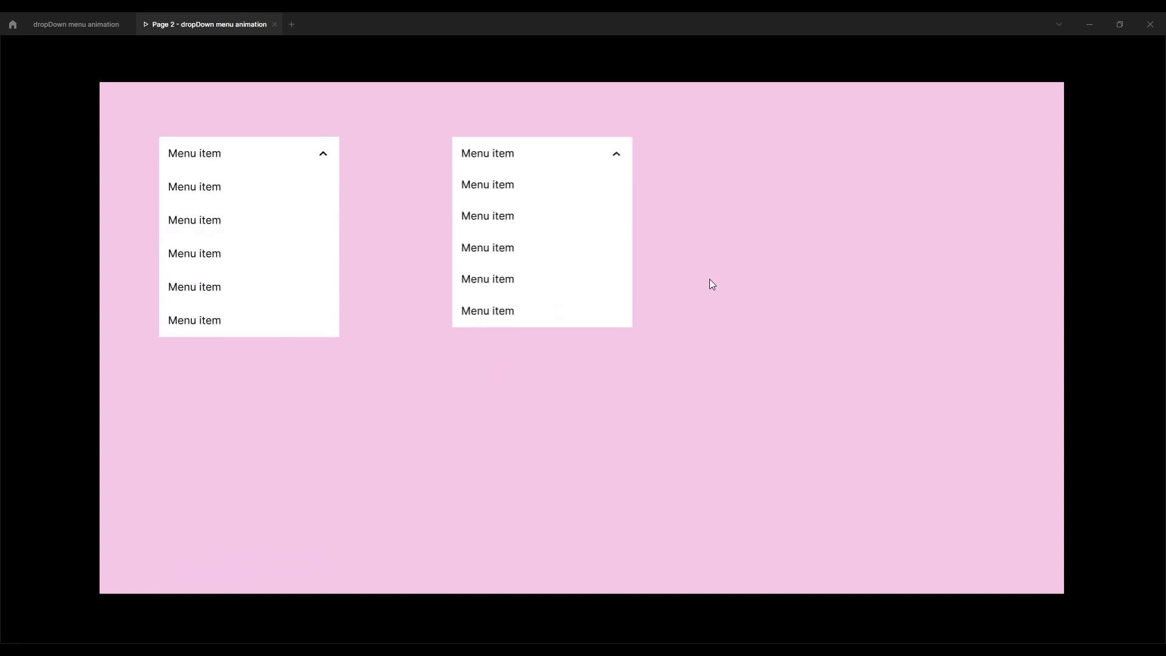
left_click(615, 156)
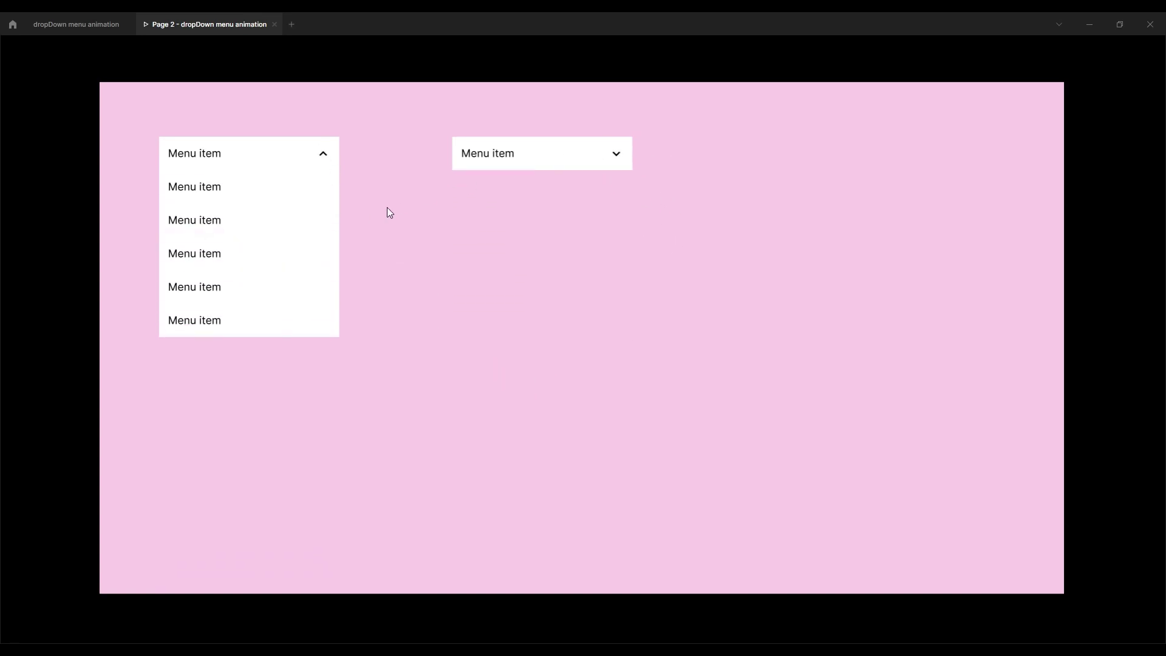
key("ctrl+shift+Tab")
Set the chevron in block 2's right expanded variant's first row to pointing up.
left_click_drag(253, 465, 441, 338)
key("ctrl+minus")
key("ctrl+minus")
scroll(458, 302, "down", 3)
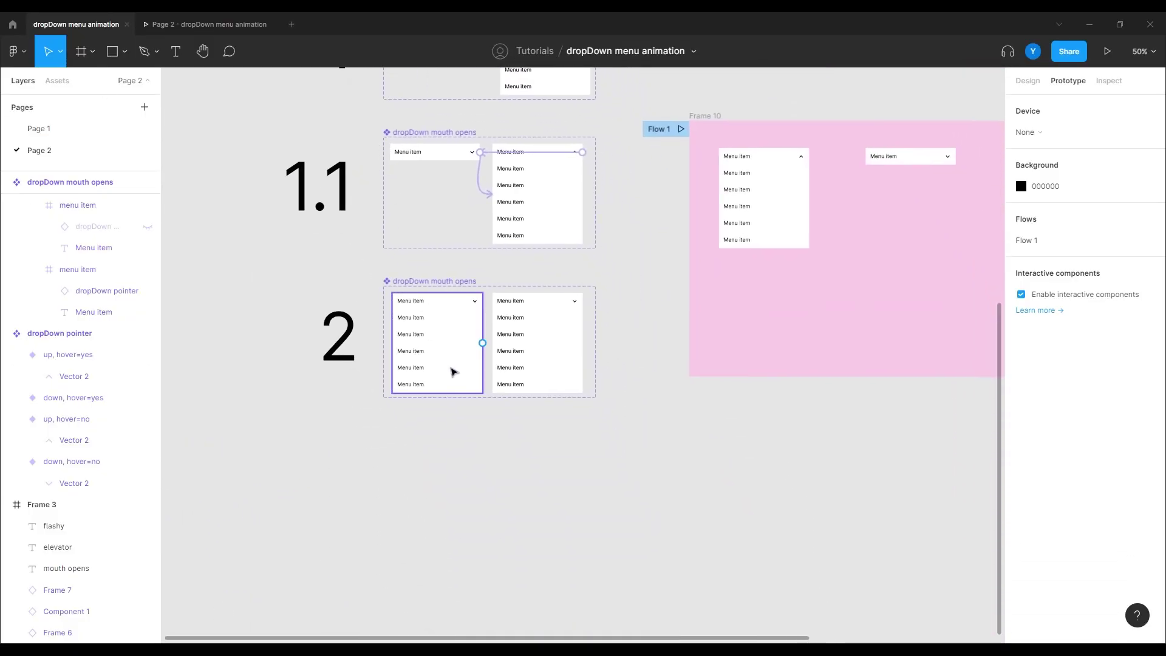
scroll(619, 435, "down", 2)
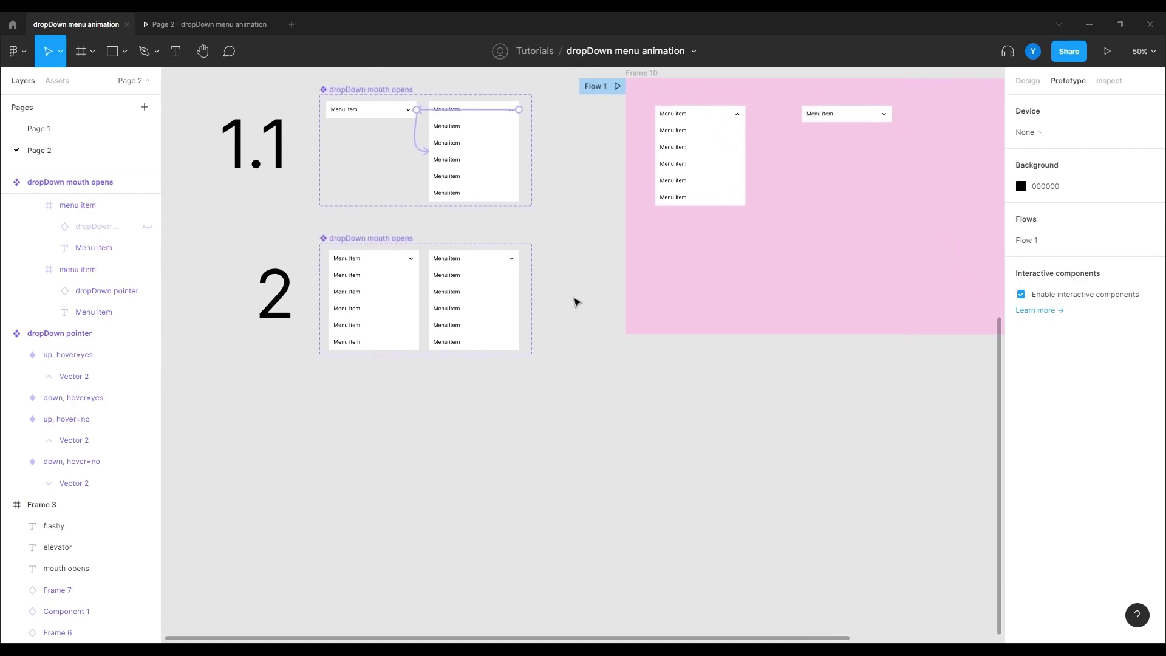
scroll(577, 302, "up", 3, "ctrl")
scroll(443, 252, "left", 5)
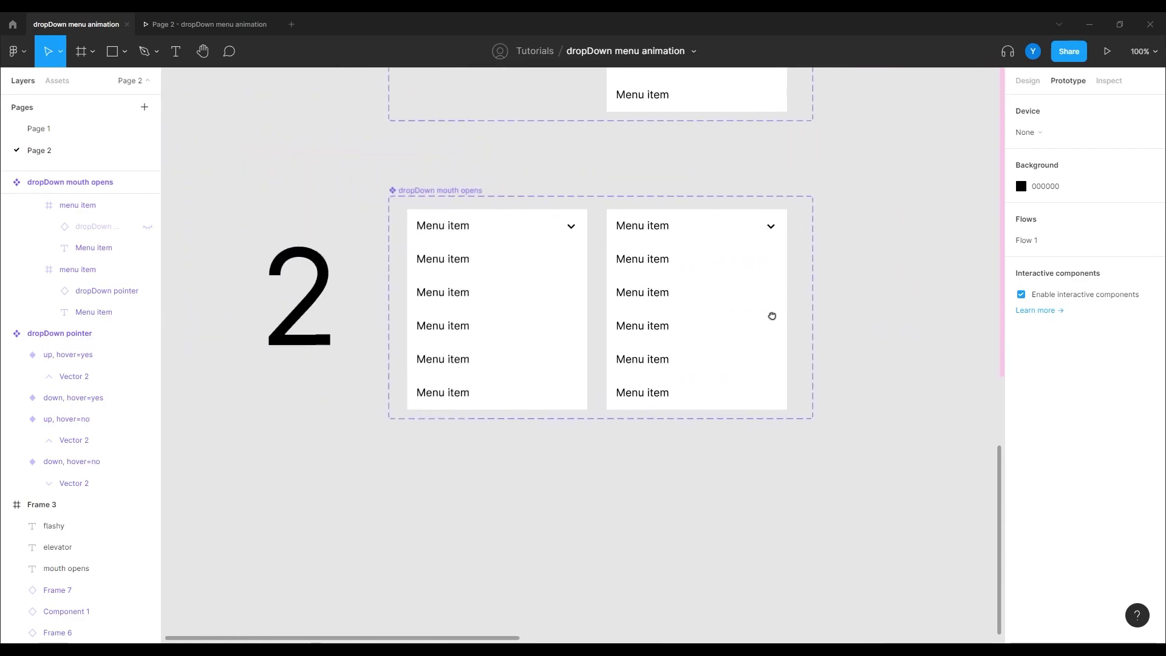
double_click(775, 229)
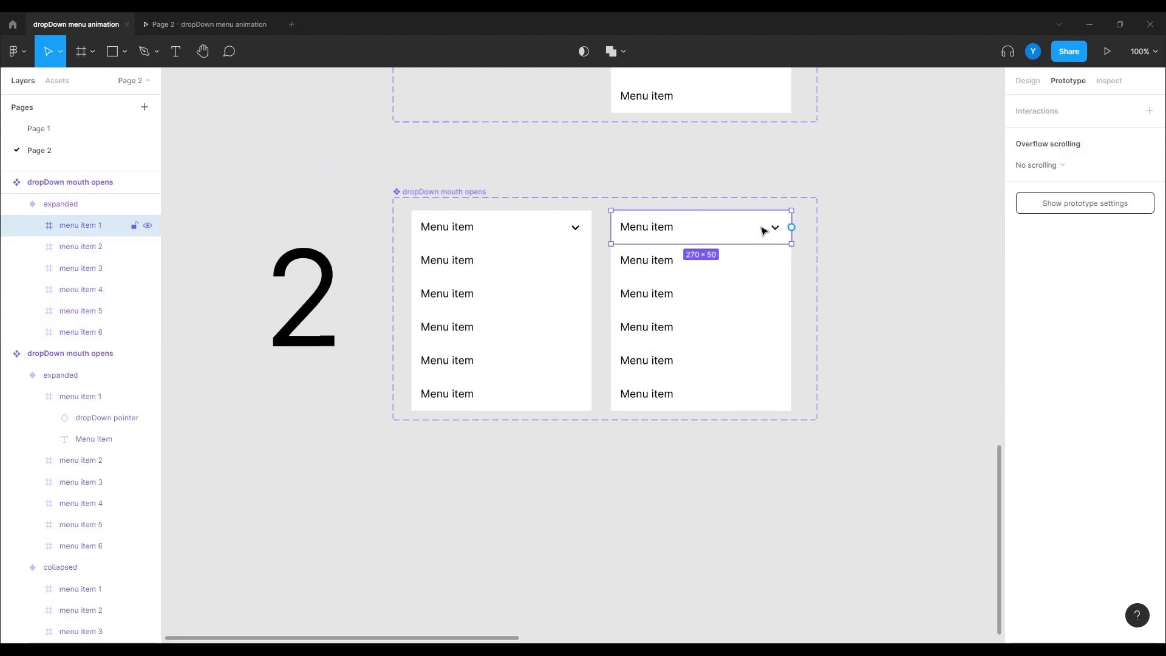
left_click(781, 232)
left_click(1027, 81)
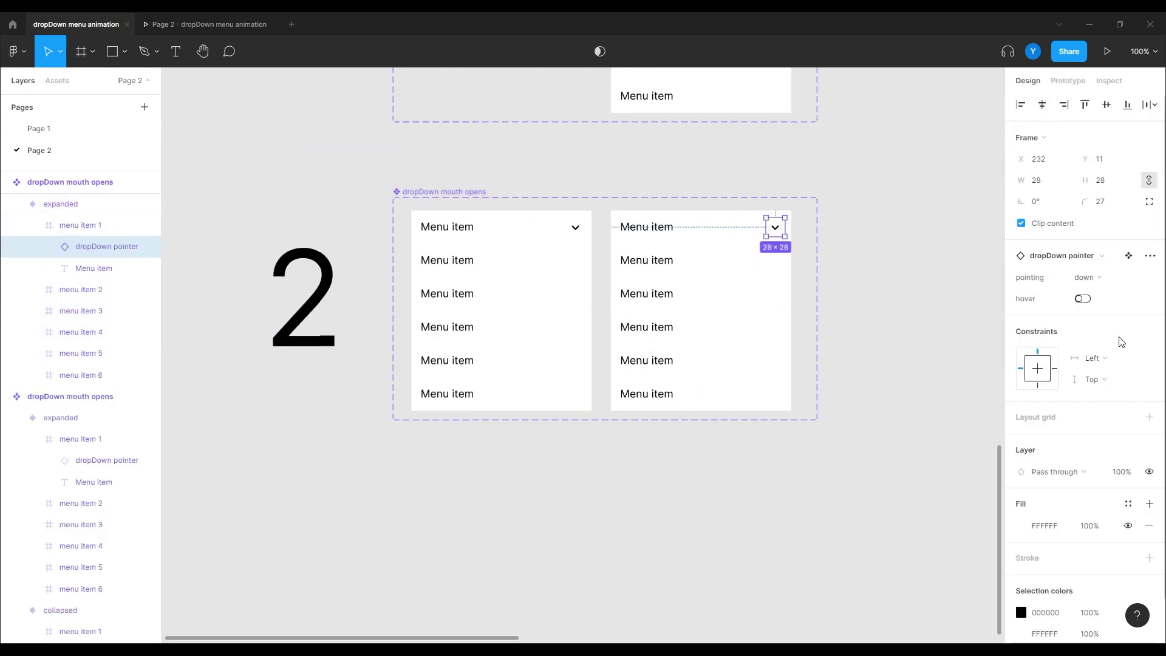
left_click(1091, 282)
left_click(1090, 292)
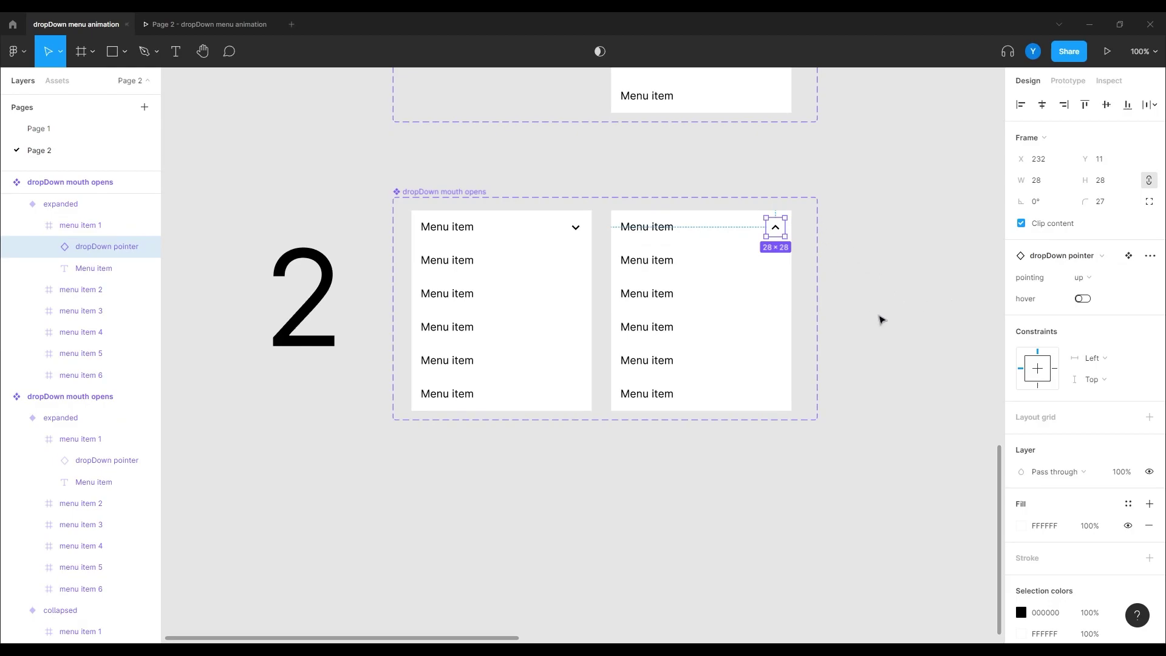
left_click(391, 520)
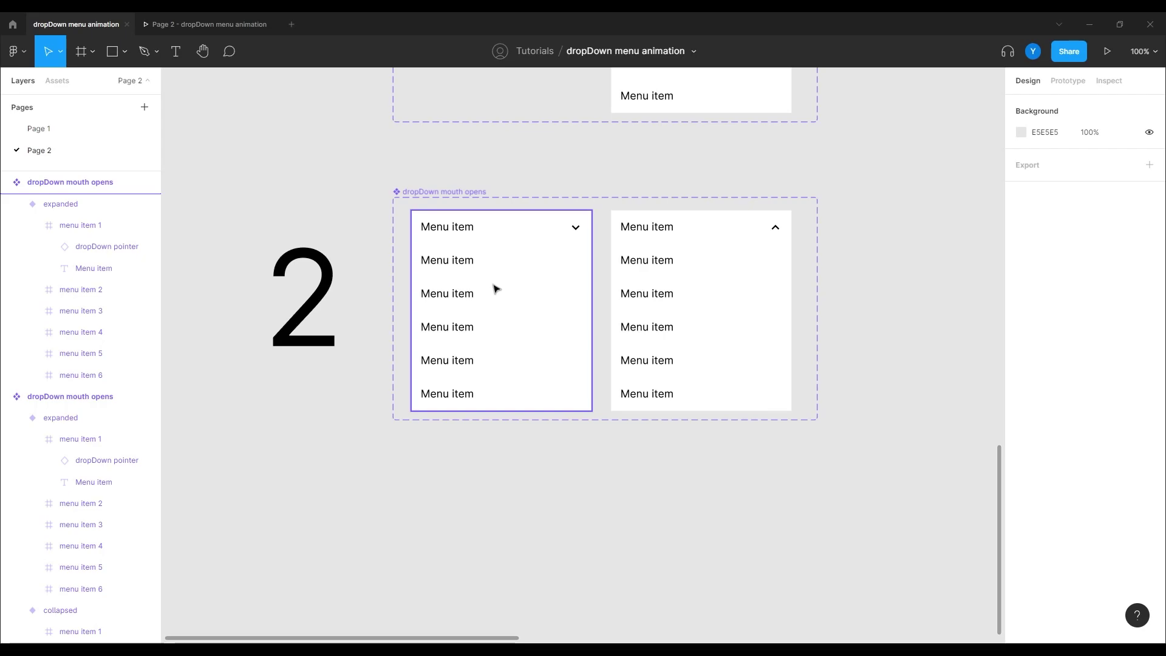
Slide menu items 2–6 up under menu item 1 and shrink Variant2 to 270×50.
left_click(460, 274)
left_click(494, 283, "shift")
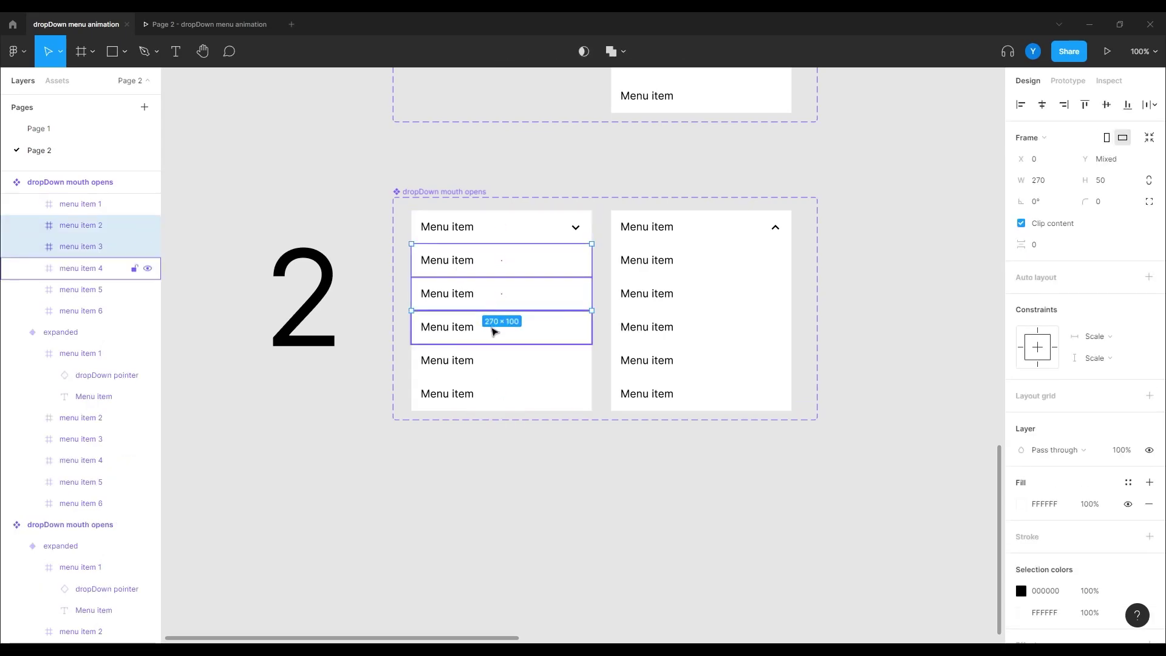
left_click(495, 331, "shift")
left_click(492, 360, "shift")
left_click(490, 394, "shift")
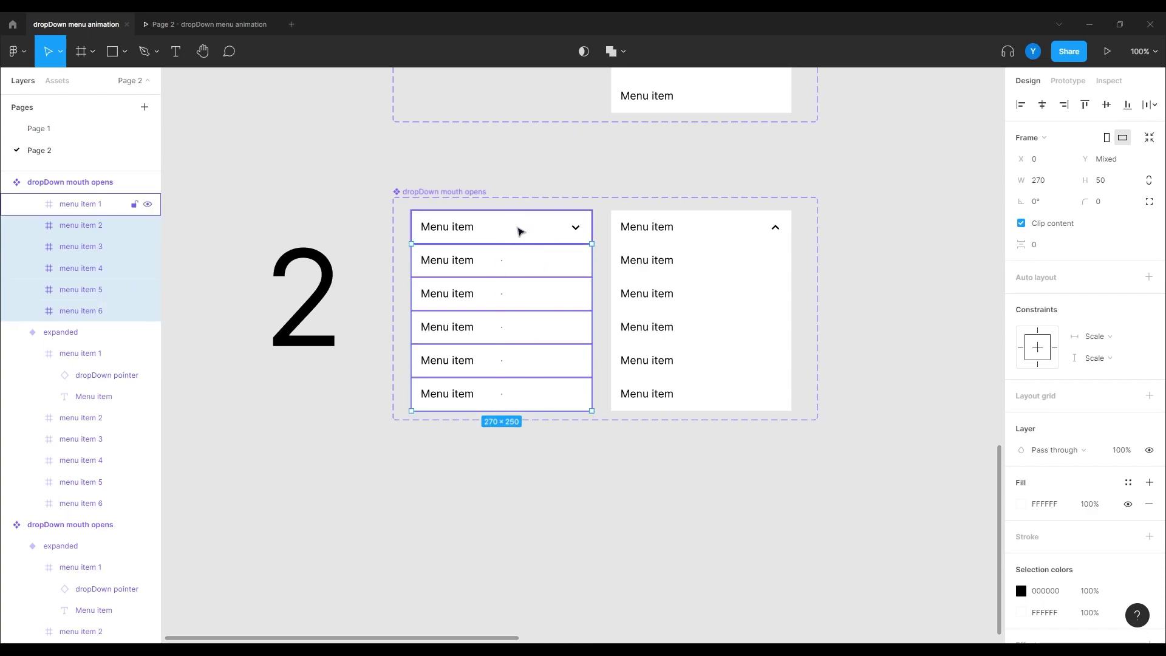
left_click_drag(549, 397, 534, 232)
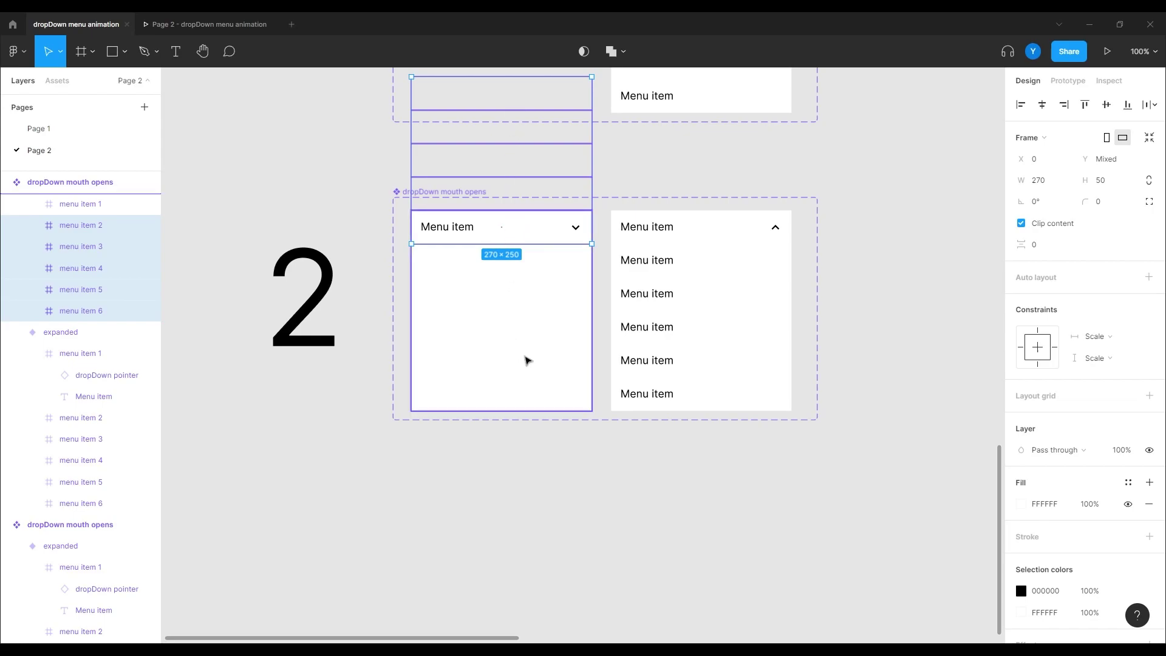
left_click(536, 352)
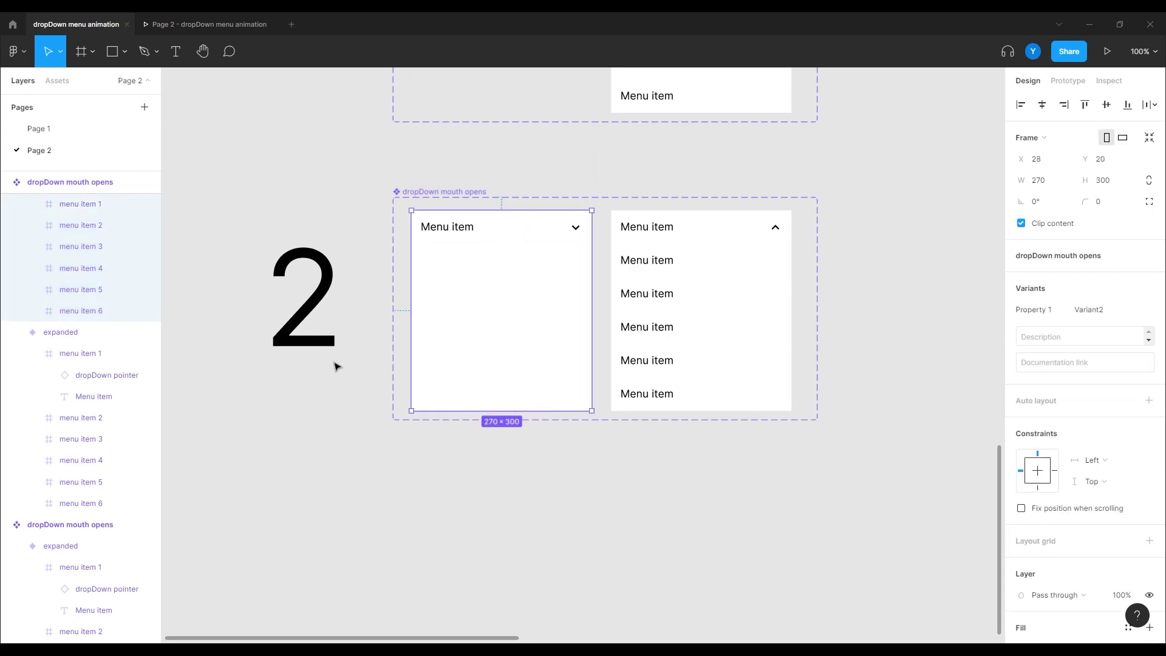
scroll(54, 315, "up", 3)
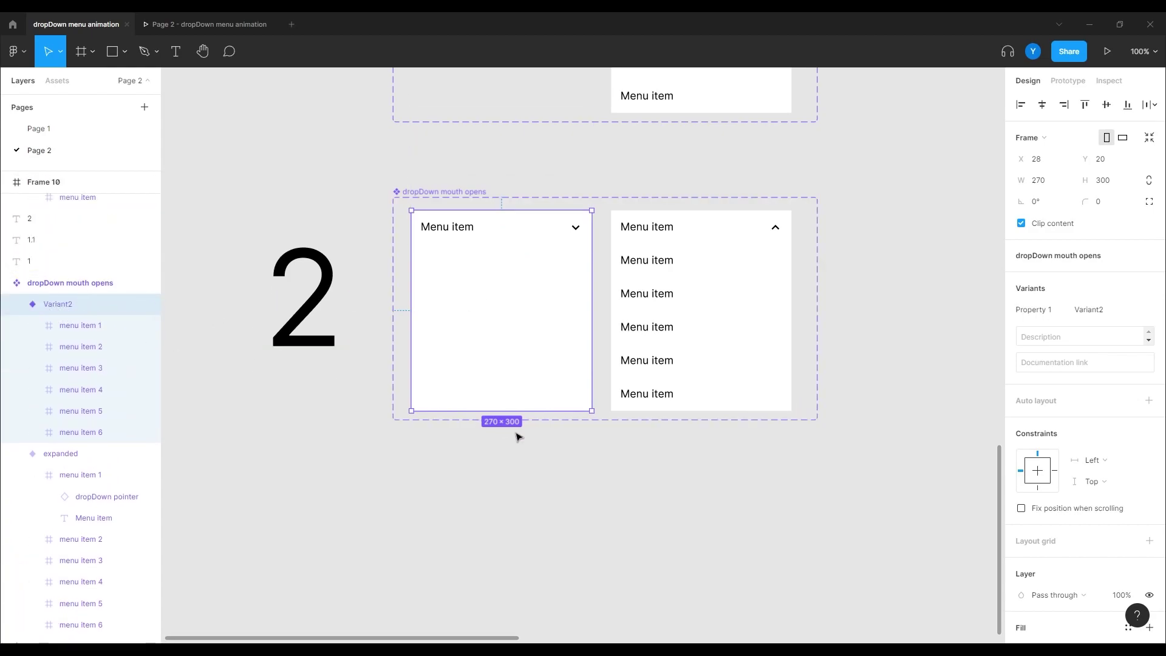
left_click_drag(463, 409, 437, 245)
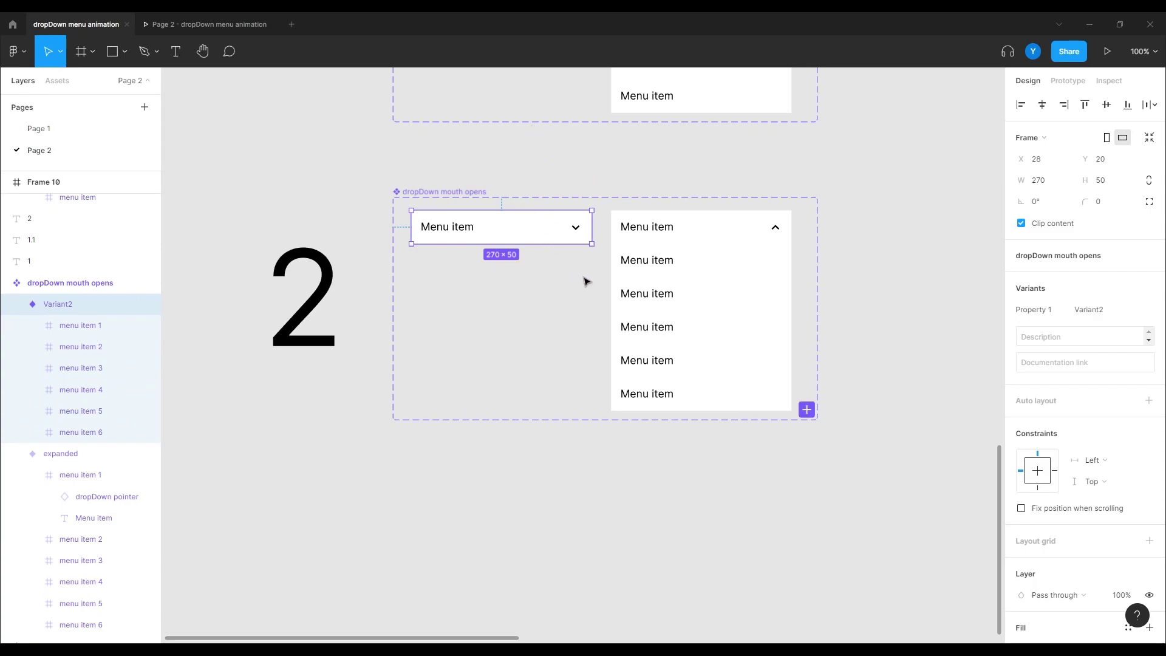
Rename the variant's Property 1 value to 'collapsed'.
left_click(1133, 310)
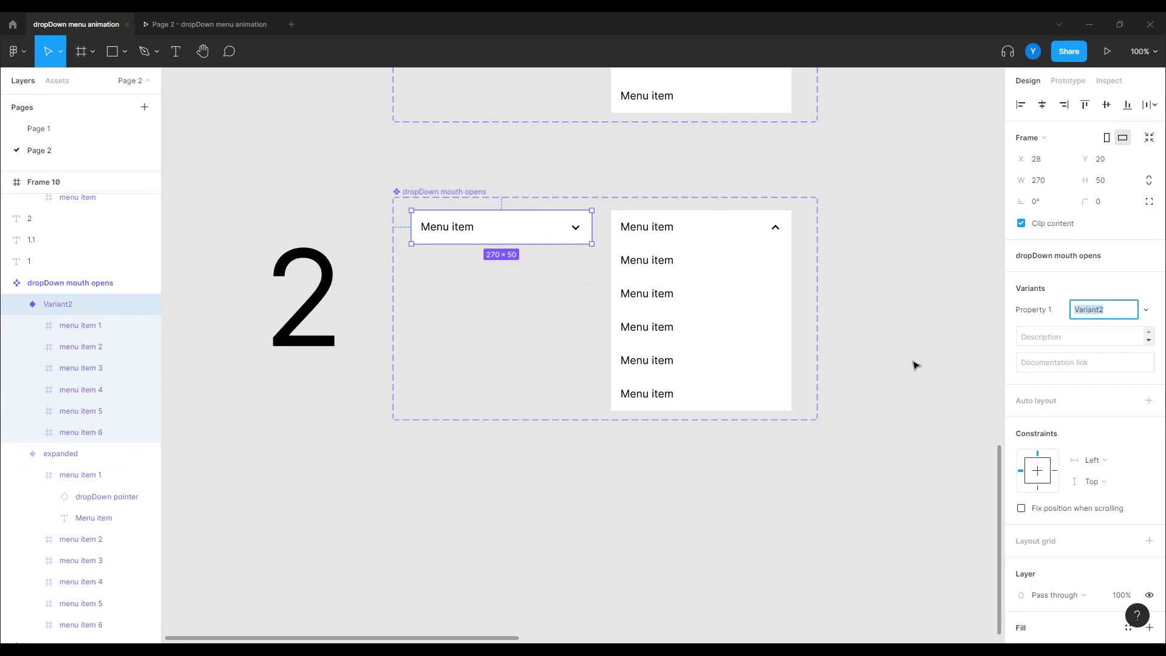
type("collapsed")
key("Return")
Connect collapsed's menu item 1 header to the expanded variant in Prototype.
left_click(705, 322)
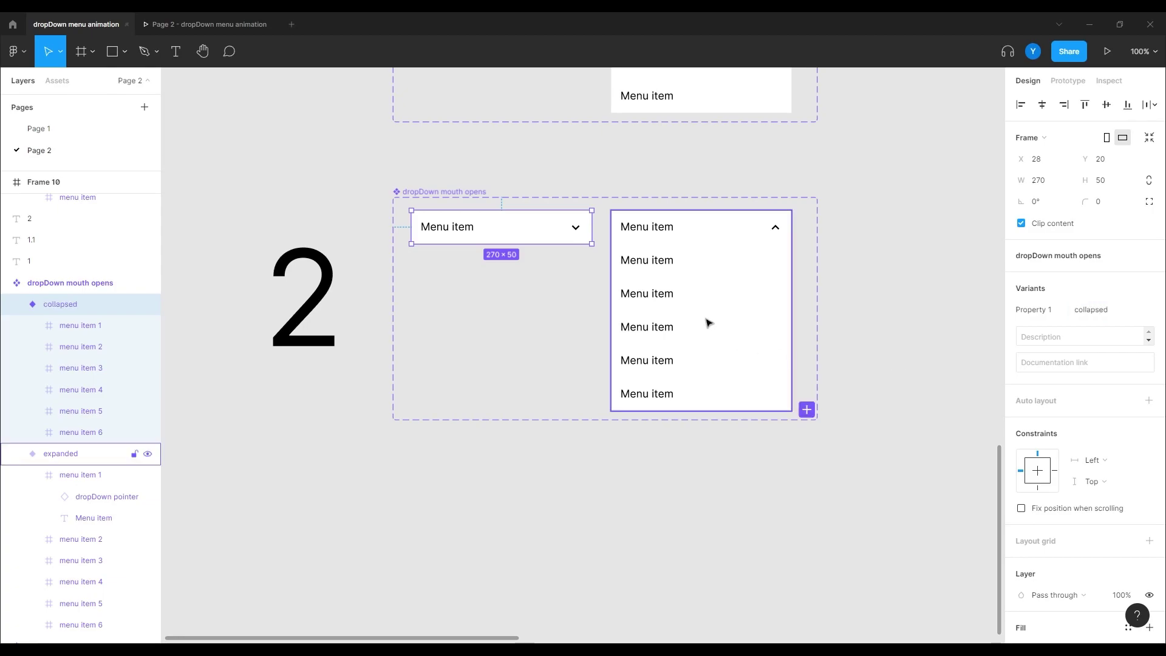
left_click(508, 234)
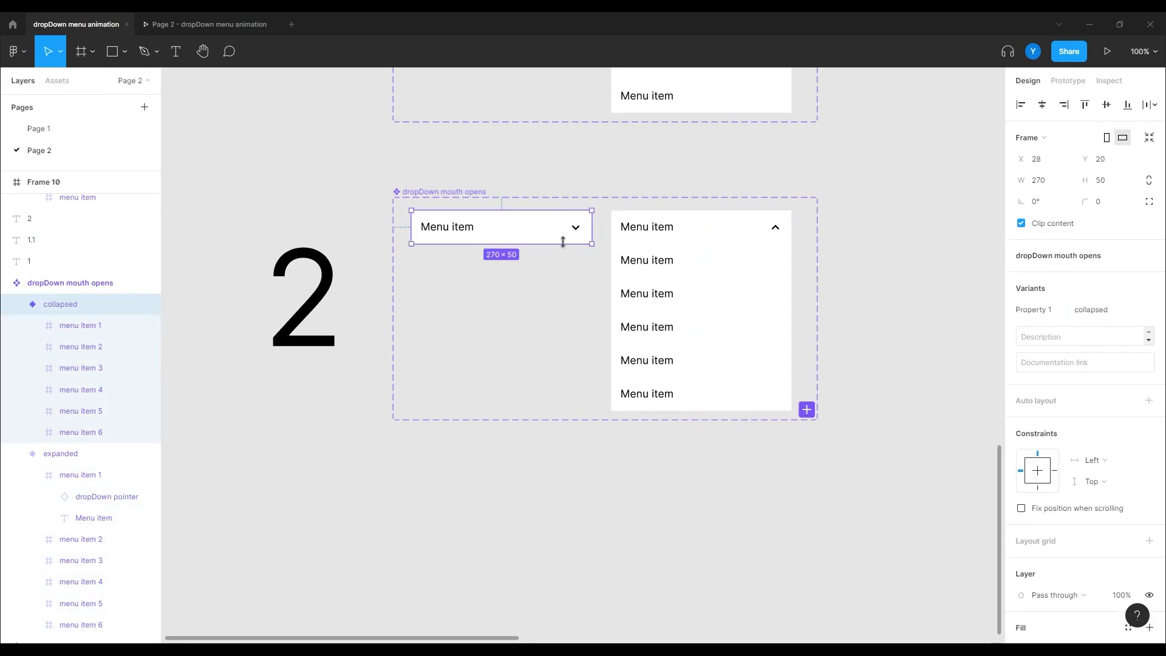
left_click(100, 326)
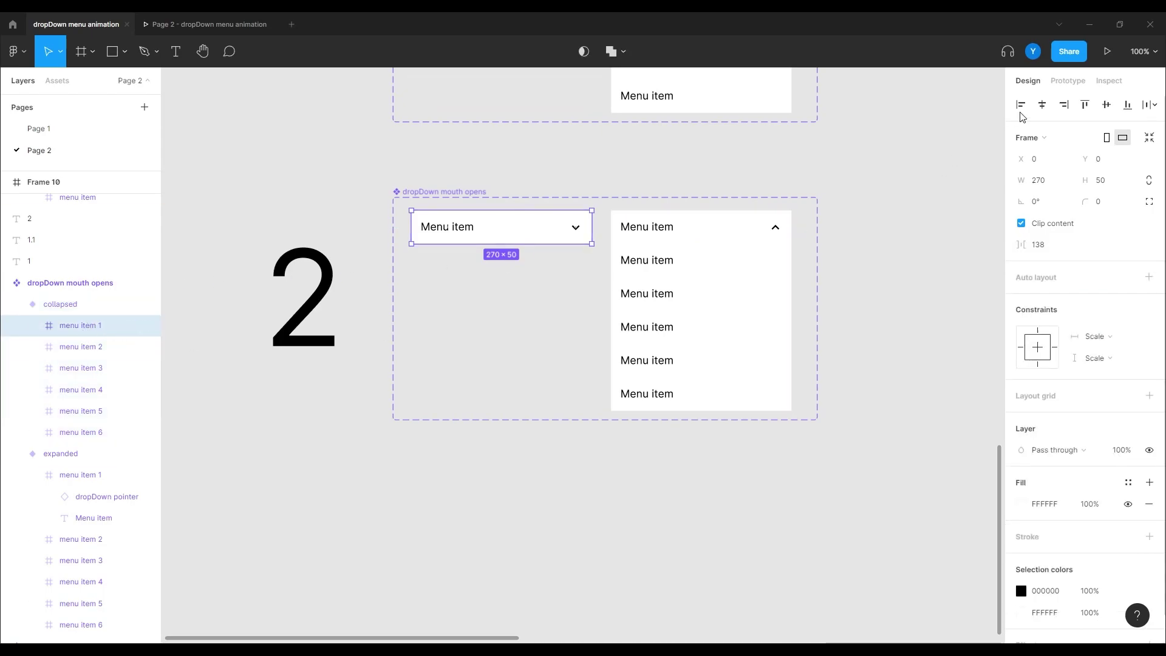
left_click(1068, 80)
left_click_drag(592, 226, 631, 244)
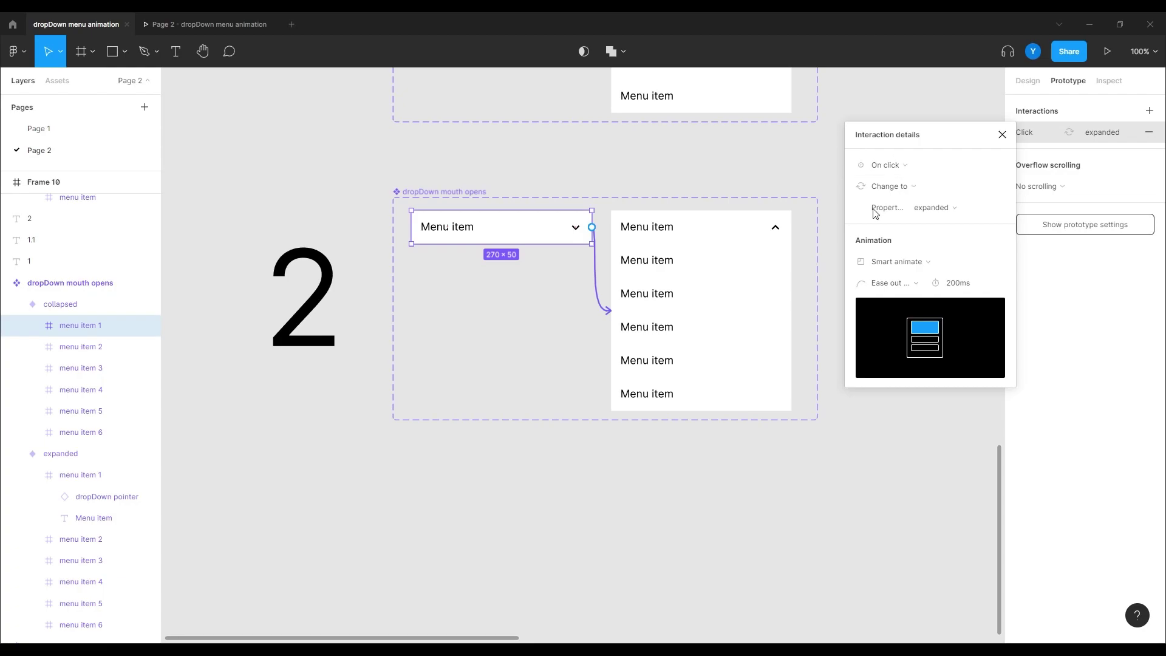
Change the collapsed-to-expanded transition duration to 400ms.
left_click(953, 283)
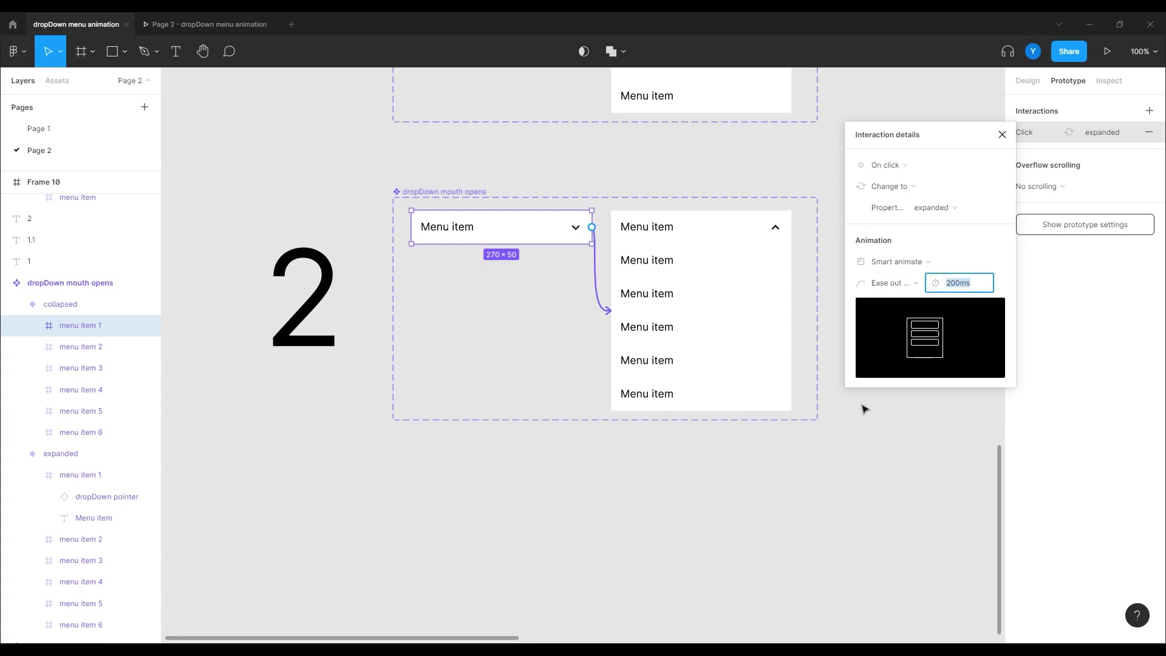
type("400")
key("Return")
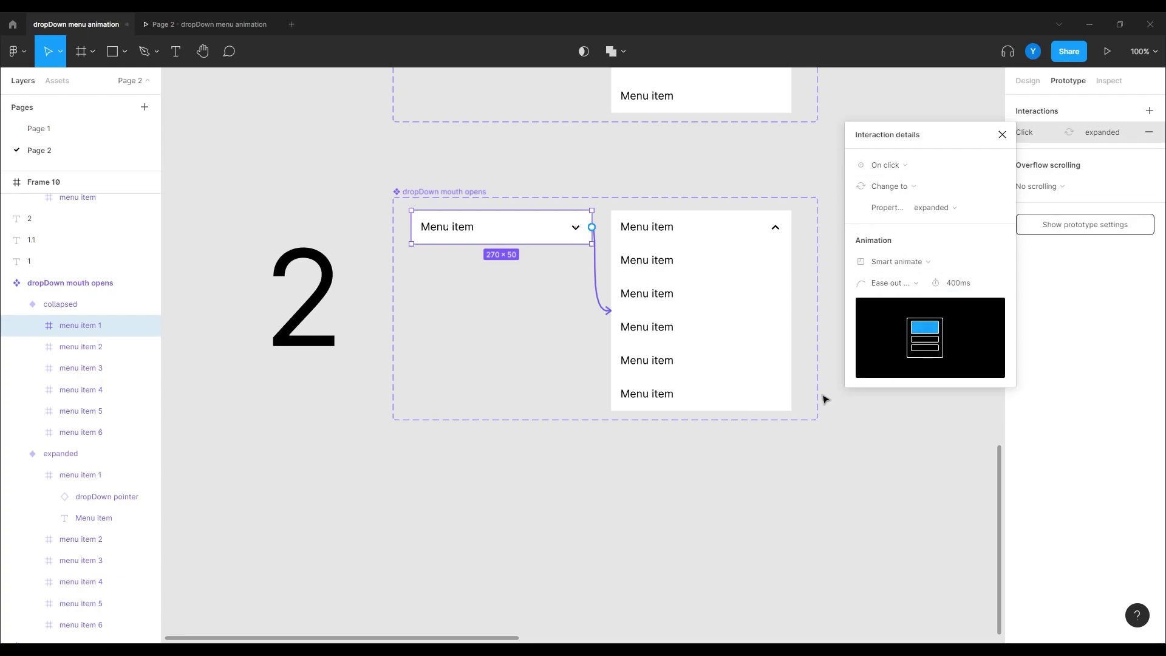
left_click(686, 322)
Connect expanded's menu item 1 header back to the collapsed variant.
left_click(729, 228)
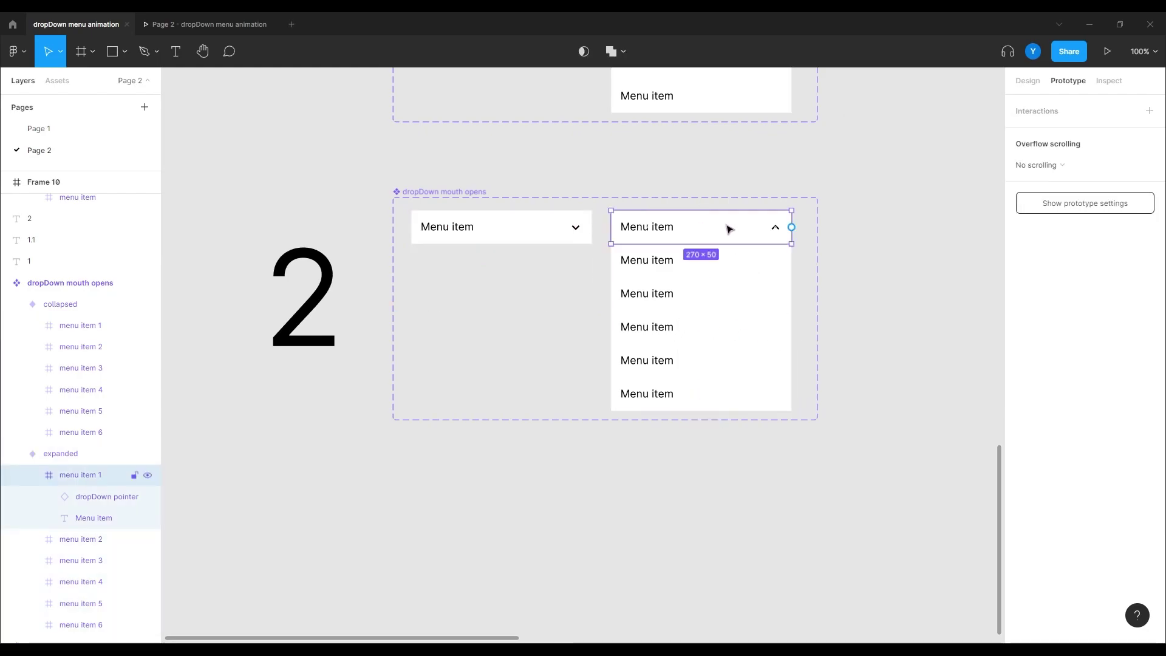
left_click_drag(791, 226, 576, 243)
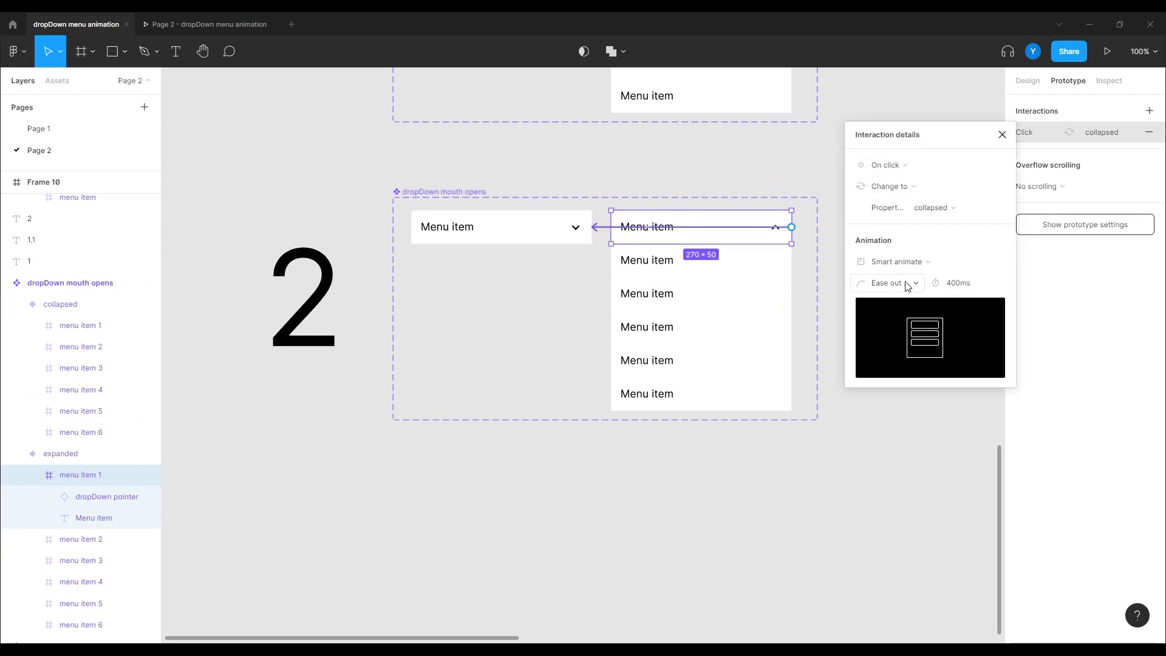
left_click(476, 232)
left_click(477, 232)
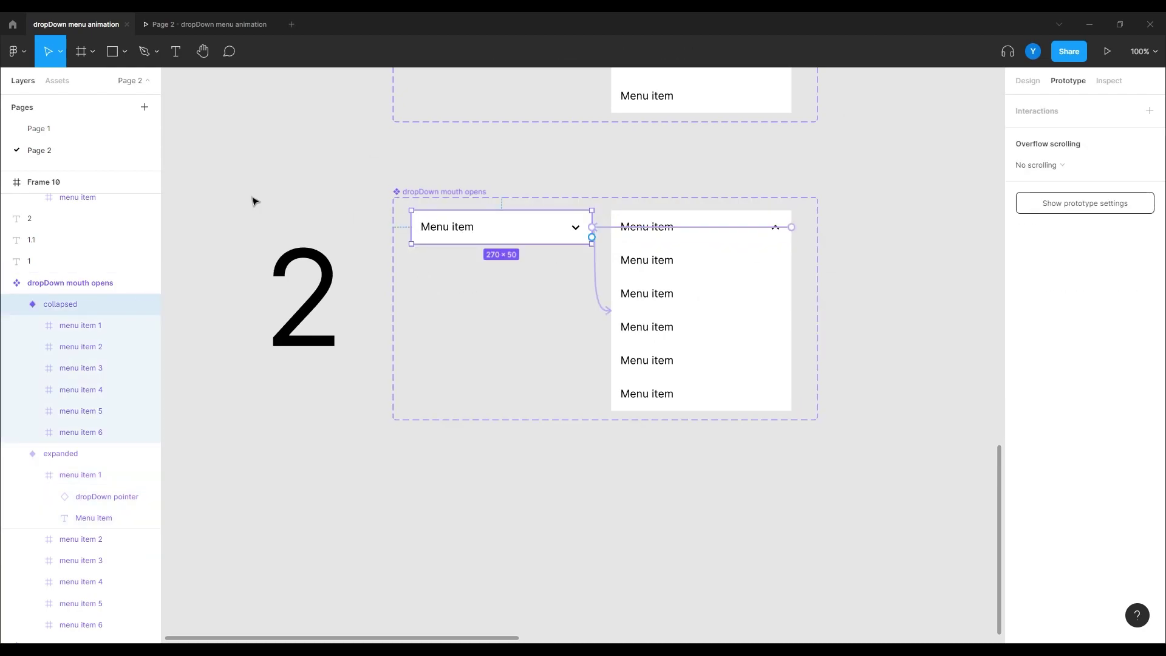
Paste the dropdown component set into Frame 10, aligned with the other dropdowns.
key("minus")
left_click_drag(804, 325, 309, 329)
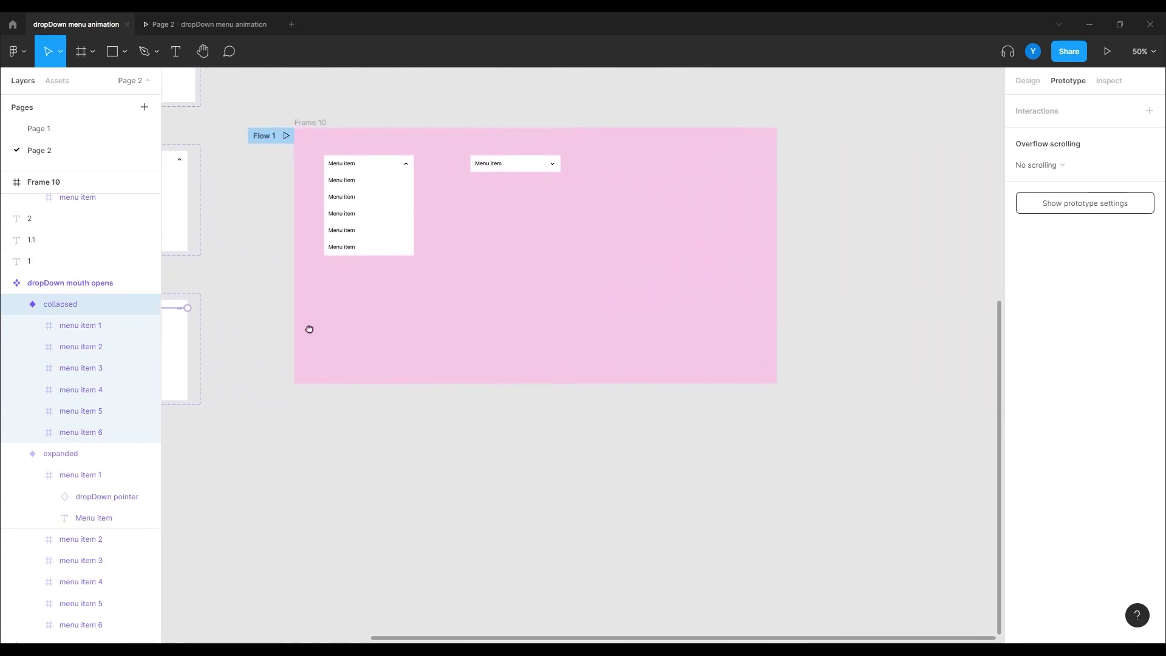
key("shift+0")
left_click_drag(494, 219, 316, 294)
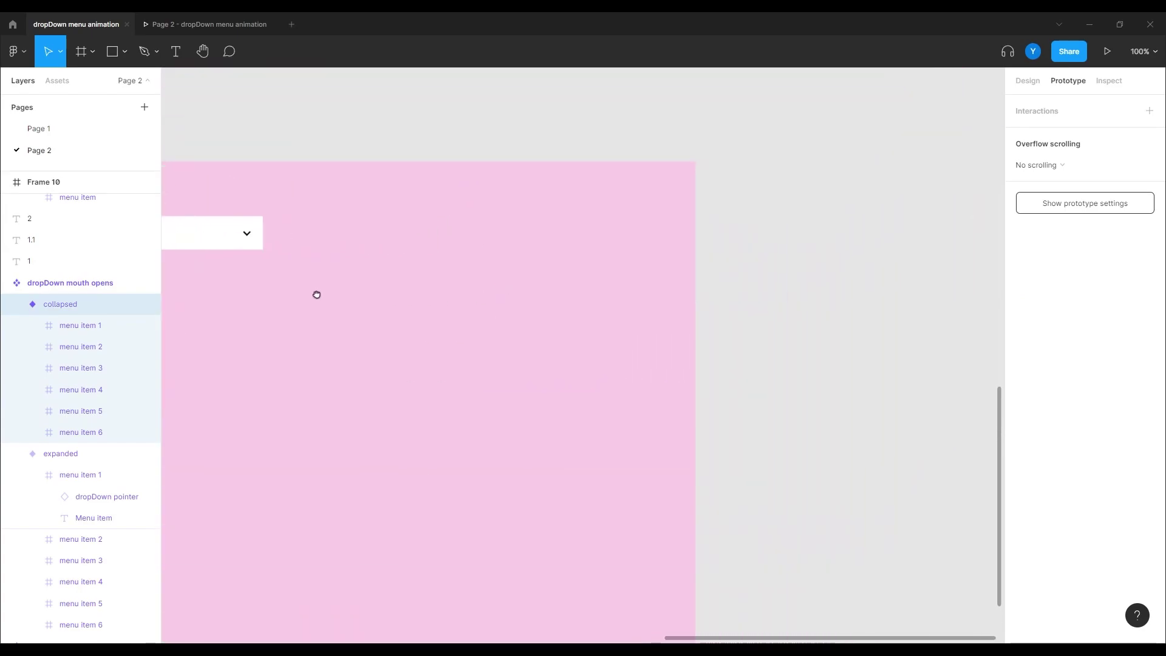
left_click(379, 281)
key("ctrl+v")
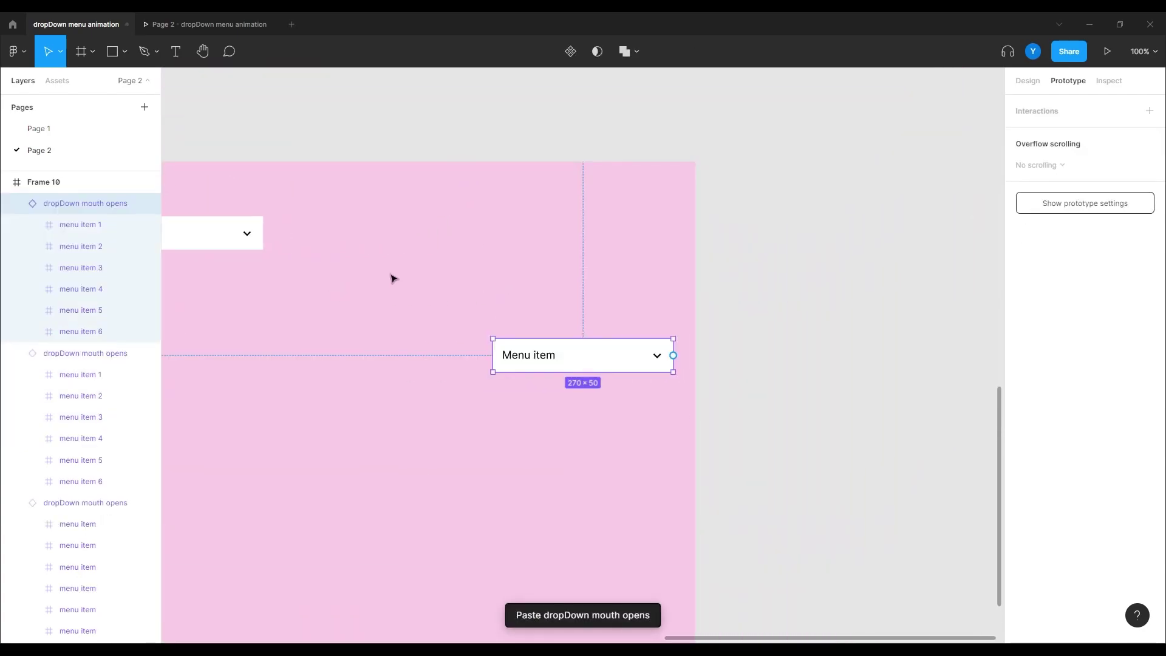
left_click_drag(544, 357, 425, 246)
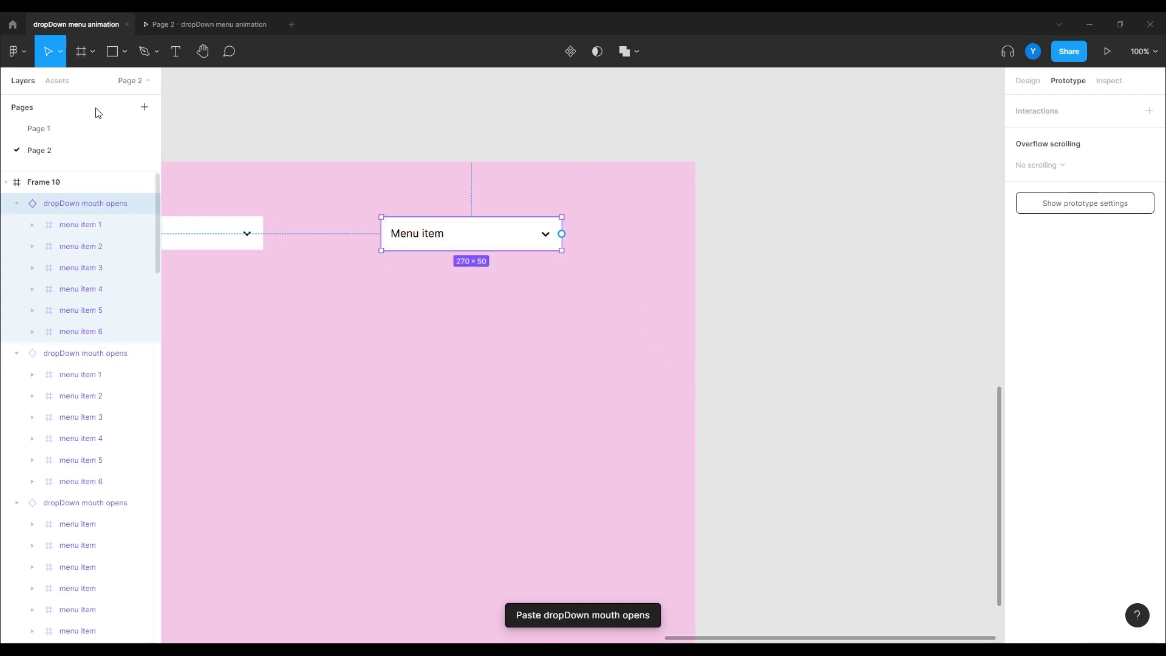
Open the third dropdown in the prototype preview to confirm it expands.
left_click(208, 25)
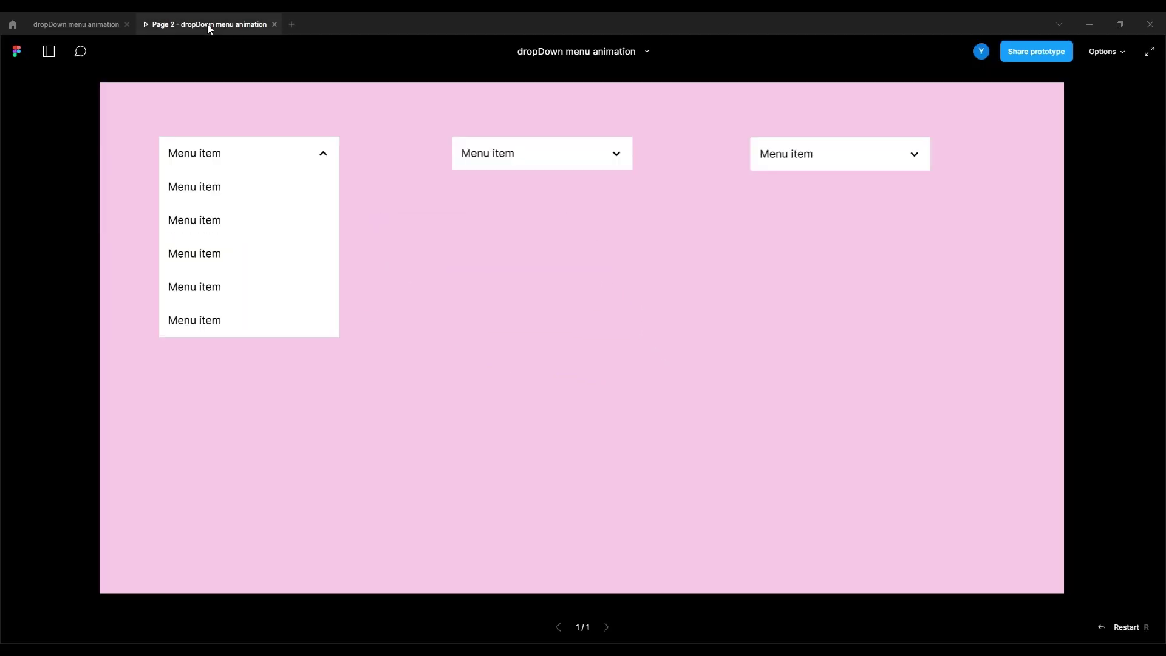
left_click(781, 163)
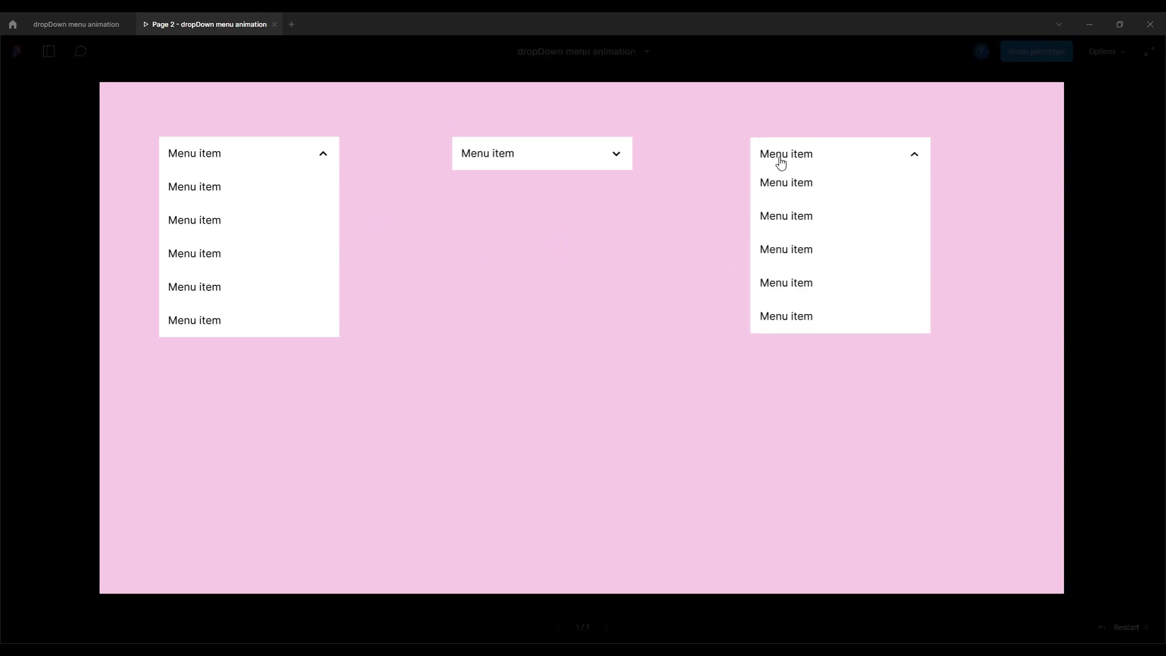
left_click(103, 28)
left_click_drag(292, 330, 602, 289)
left_click_drag(117, 417, 694, 379)
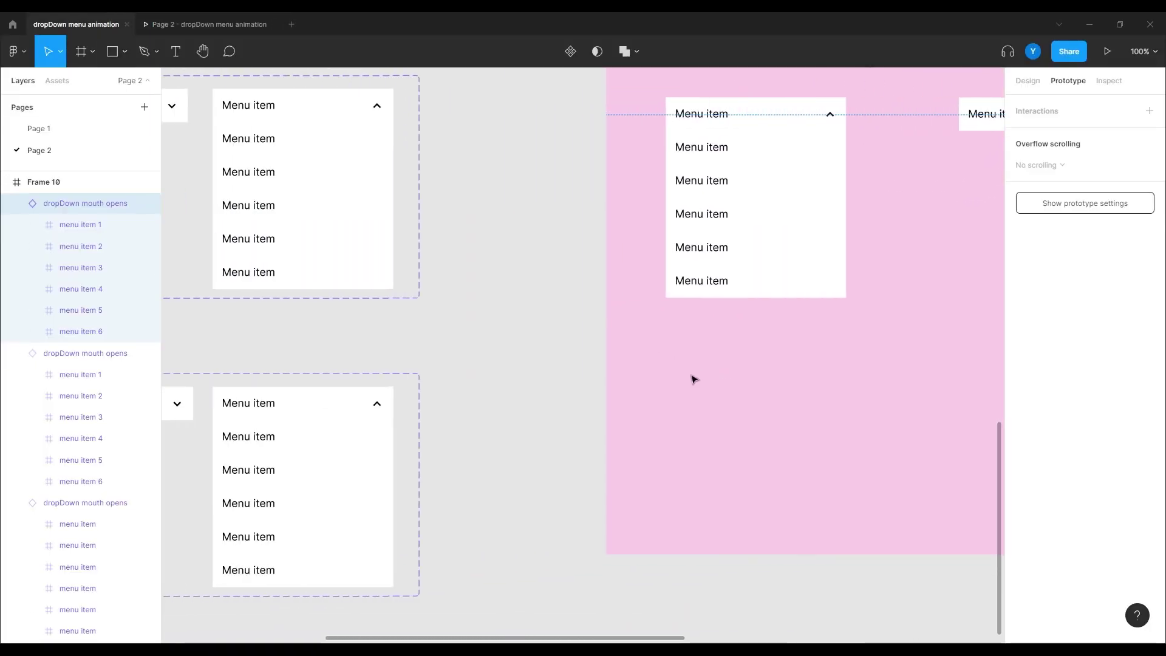
Give collapsed's header transition to expanded Ease out easing and a 500ms duration.
scroll(553, 410, "down", 3)
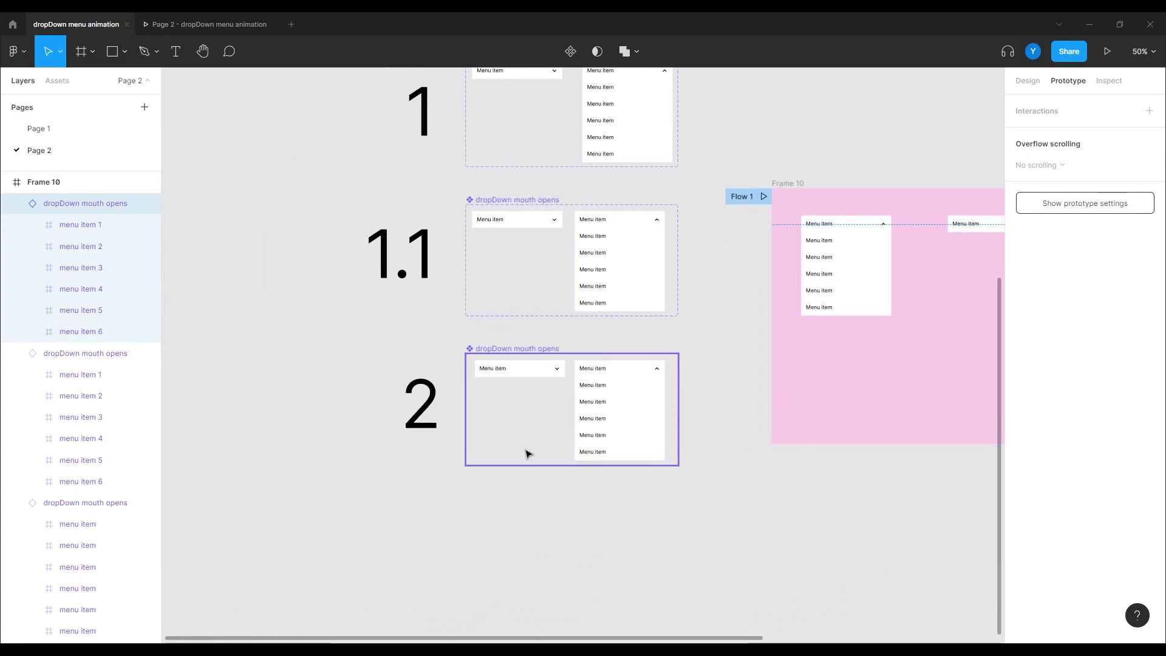
scroll(527, 454, "up", 3)
left_click(490, 395)
left_click_drag(548, 392, 564, 464)
left_click(898, 282)
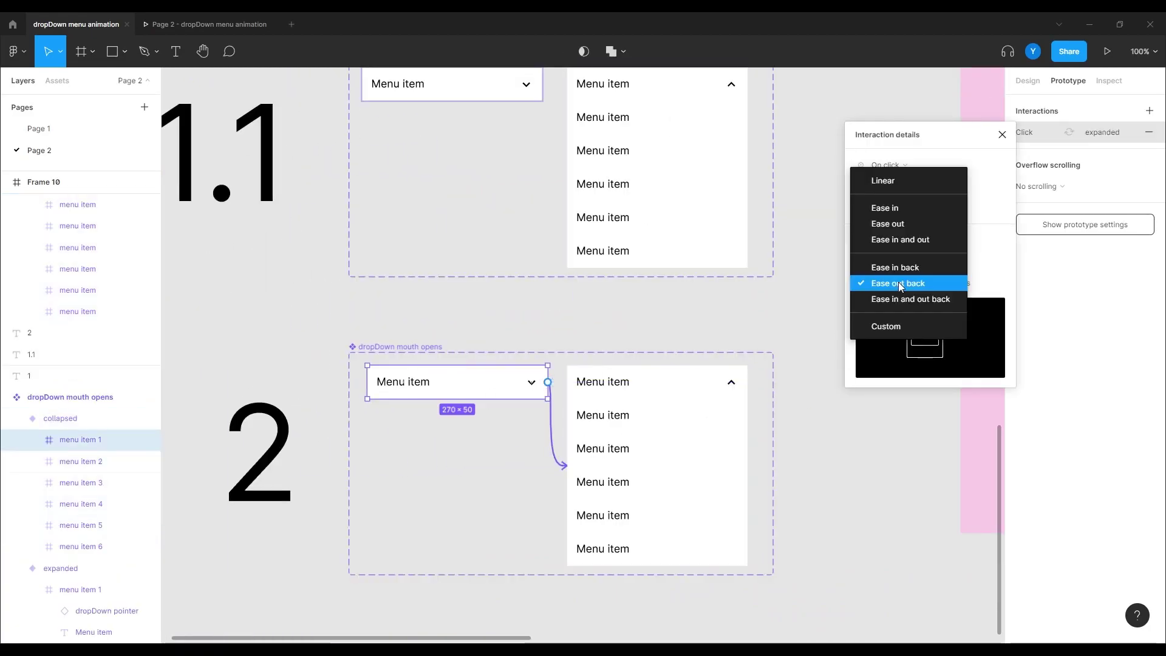
left_click(898, 244)
left_click(957, 283)
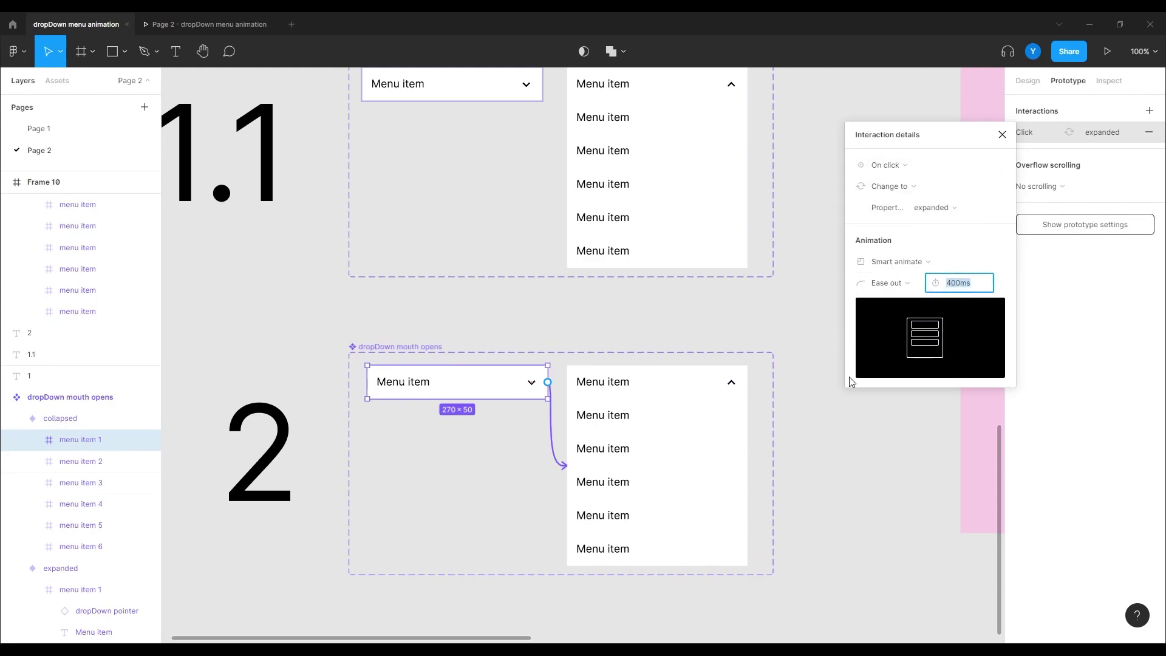
type("500")
key("Return")
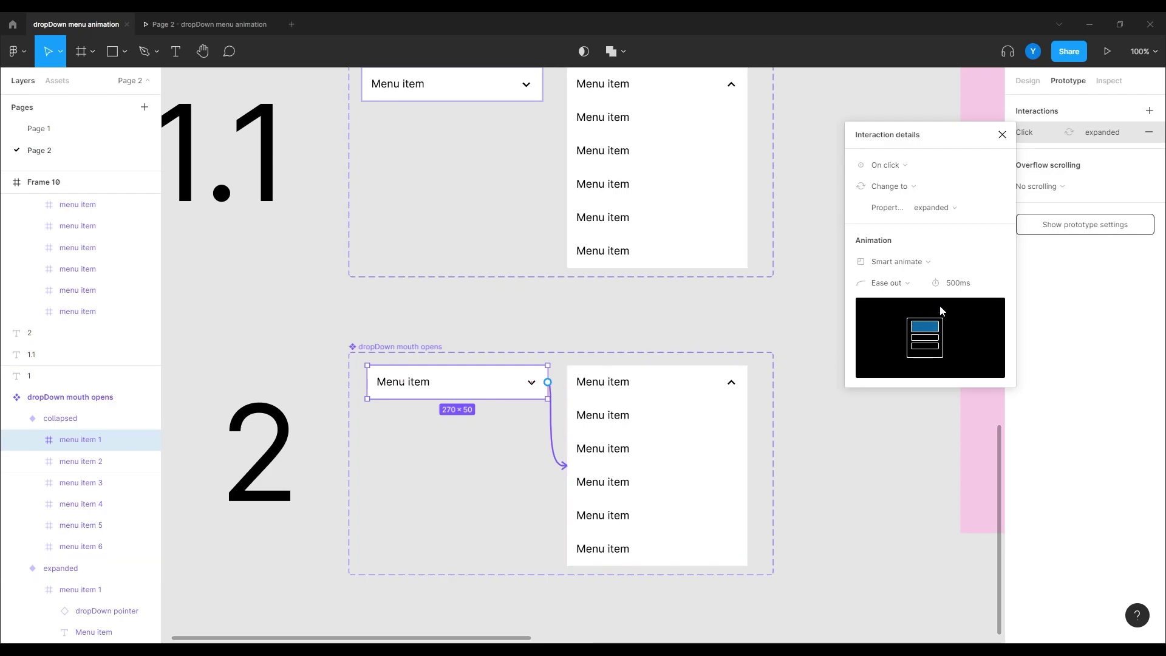
left_click(645, 412)
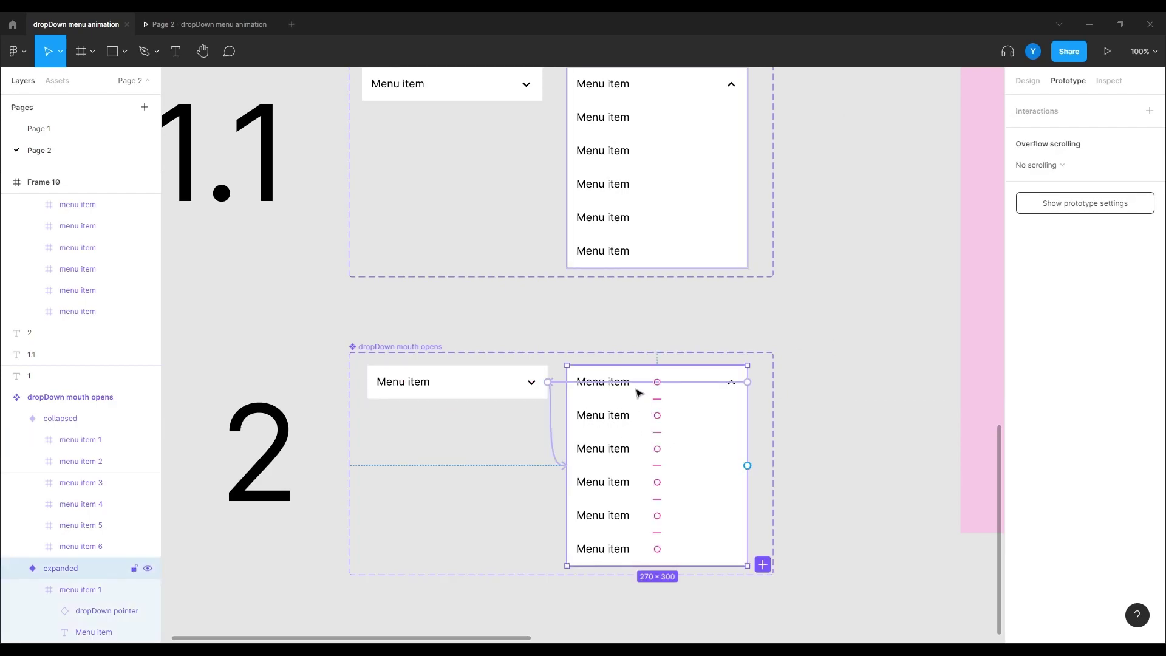
left_click(635, 389)
left_click(635, 321)
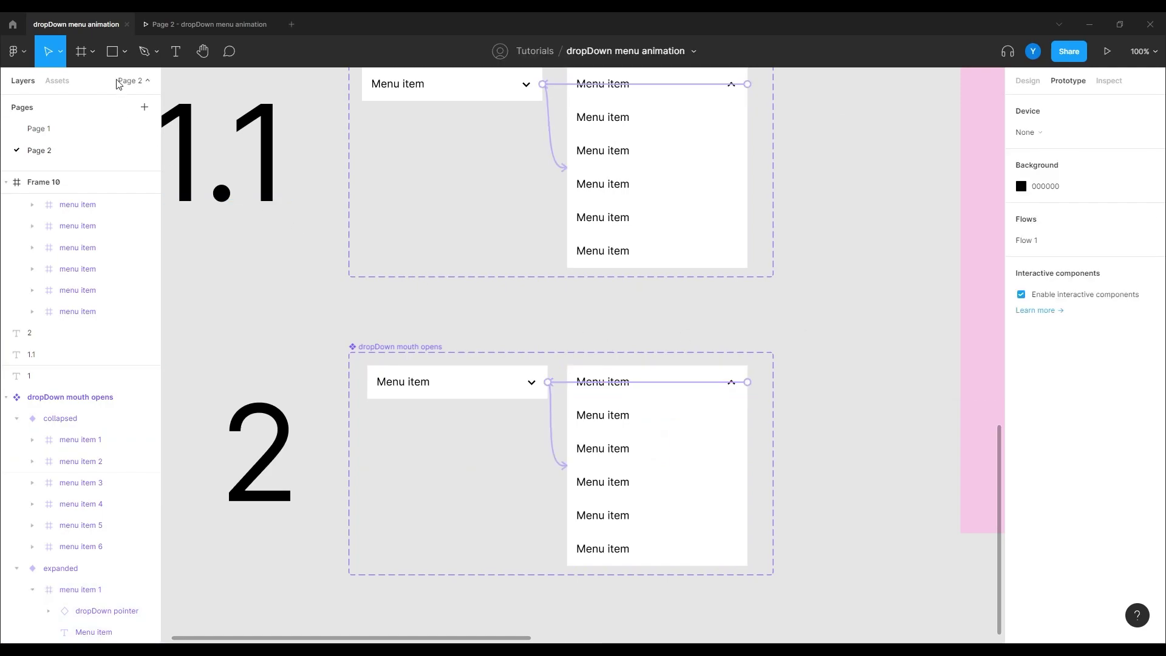
Test the right and third dropdowns by toggling them in the prototype preview.
left_click(206, 24)
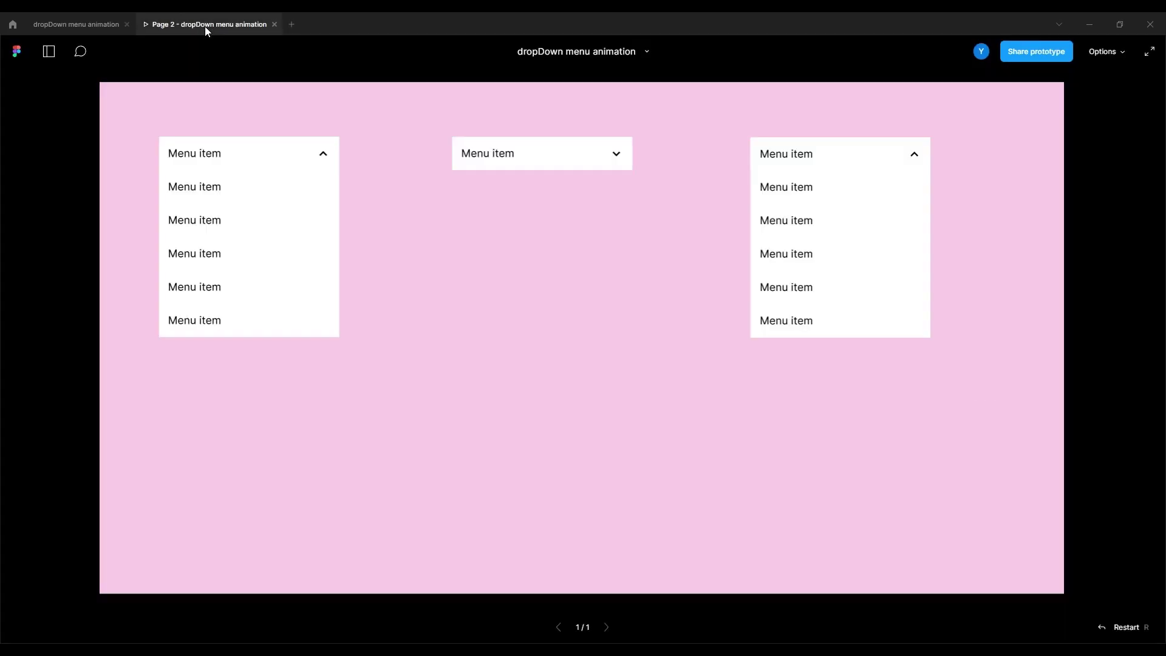
left_click(783, 181)
left_click(1113, 583)
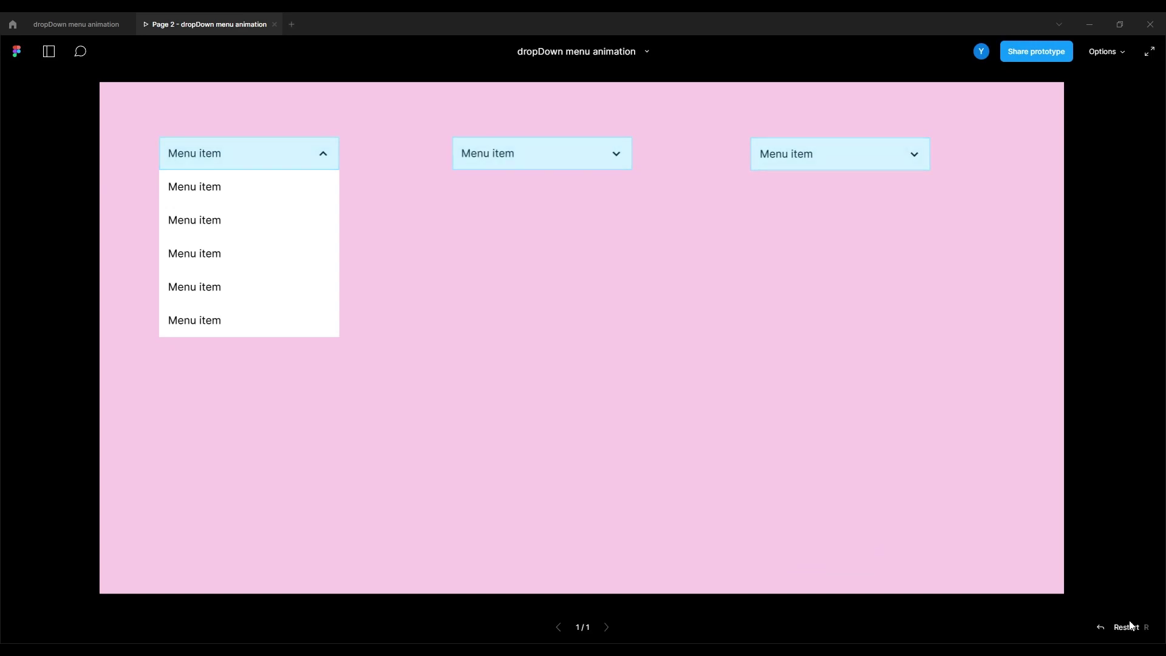
left_click(767, 341)
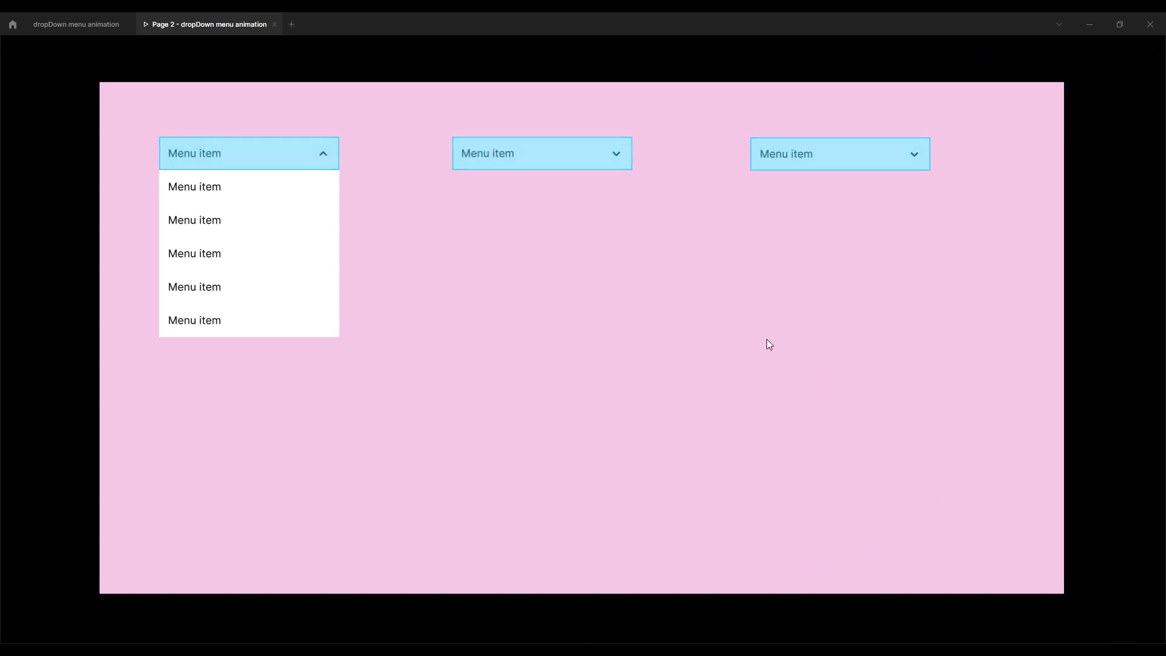
left_click(772, 164)
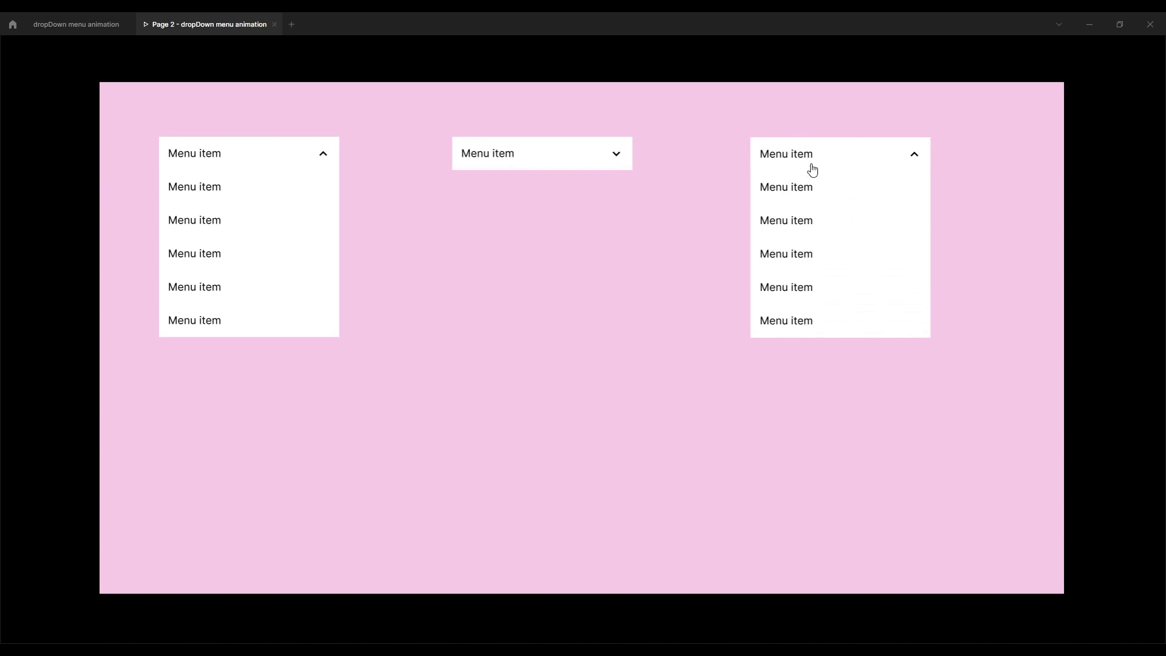
left_click(771, 156)
left_click(773, 158)
Change the collapse interaction's easing from Ease out back to Ease out, then preview again.
left_click(91, 24)
left_click(659, 384)
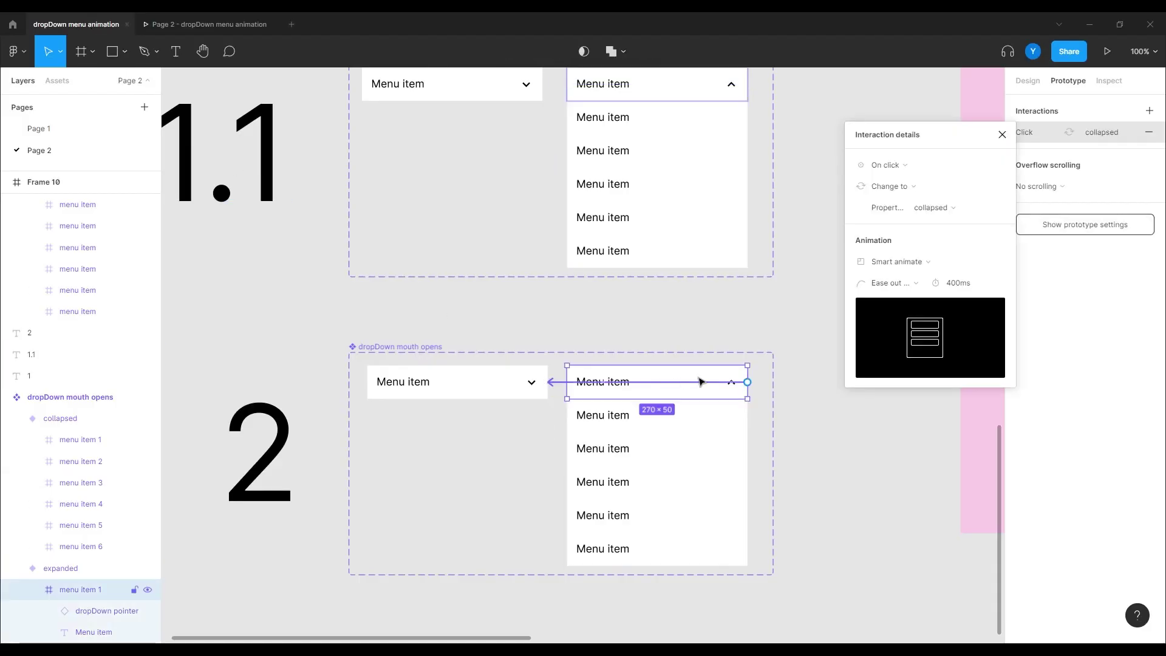
left_click(887, 283)
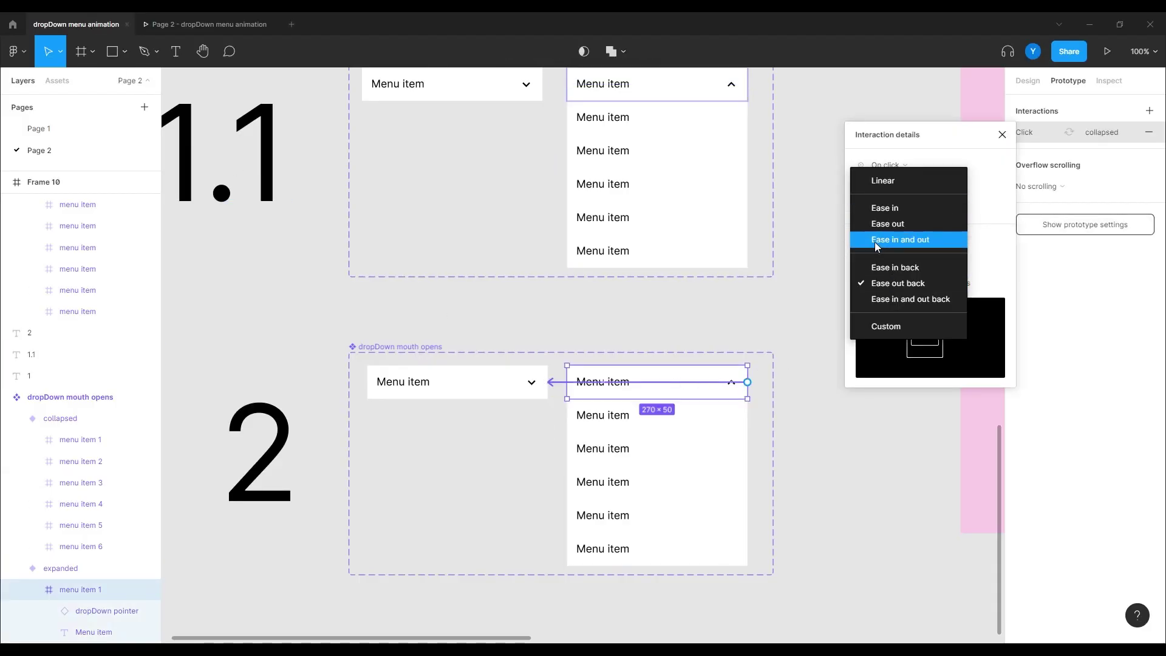
left_click(891, 223)
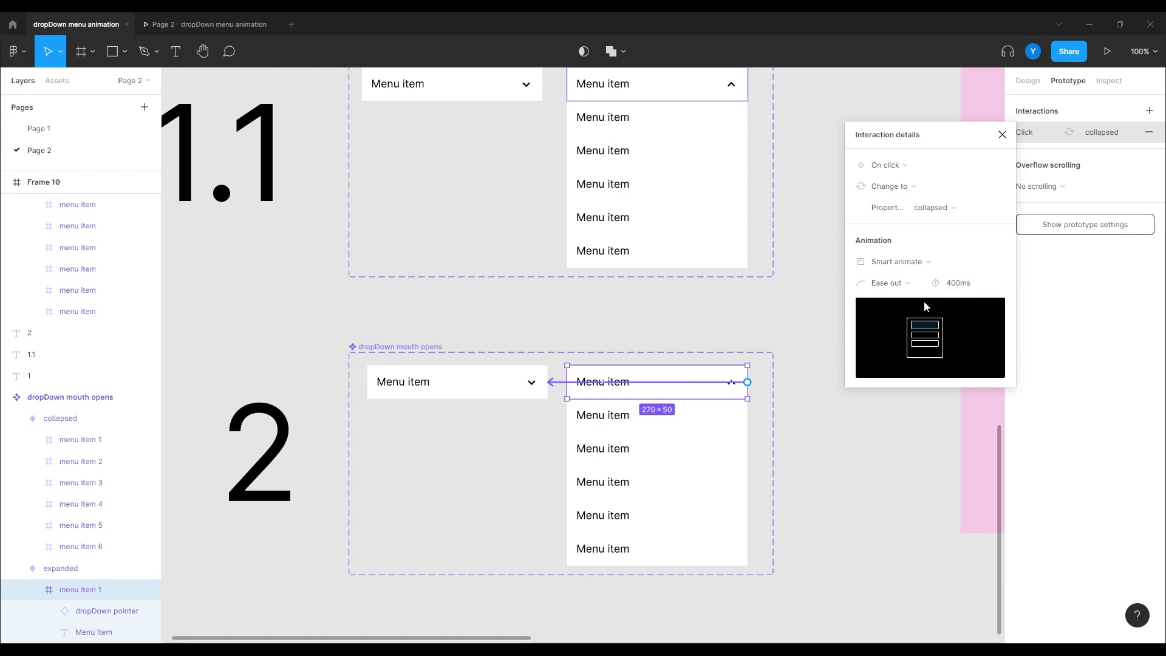
left_click(215, 26)
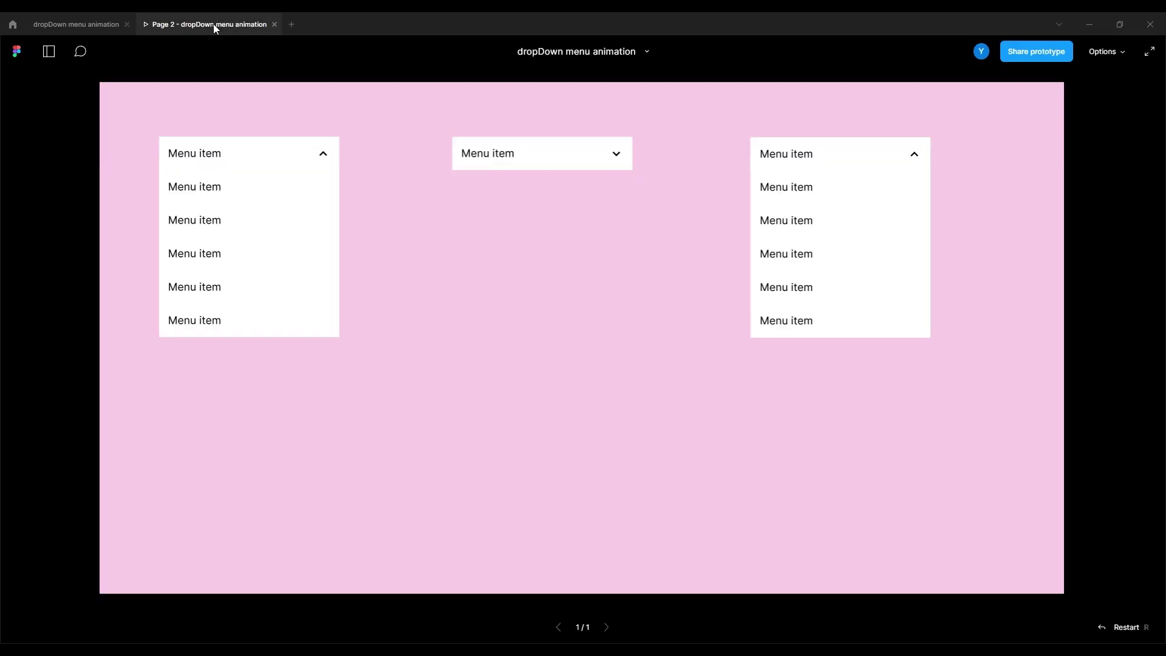
Toggle the third, first and second dropdowns open and closed, then return to the editor.
left_click(779, 159)
left_click(774, 157)
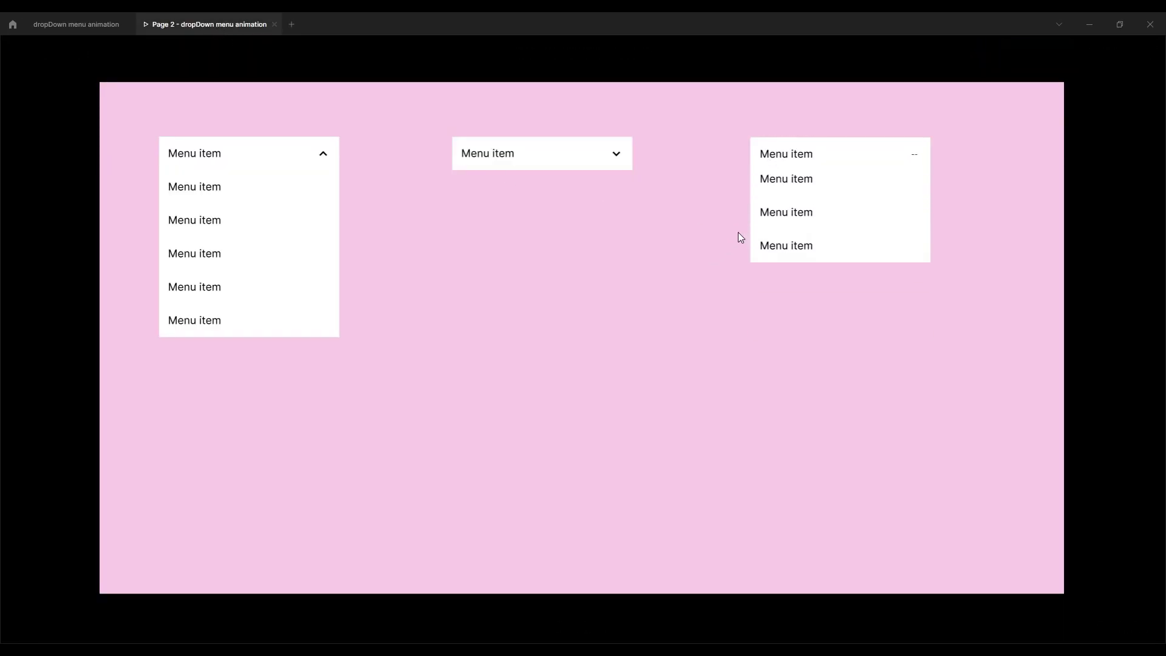
left_click(785, 159)
left_click(778, 161)
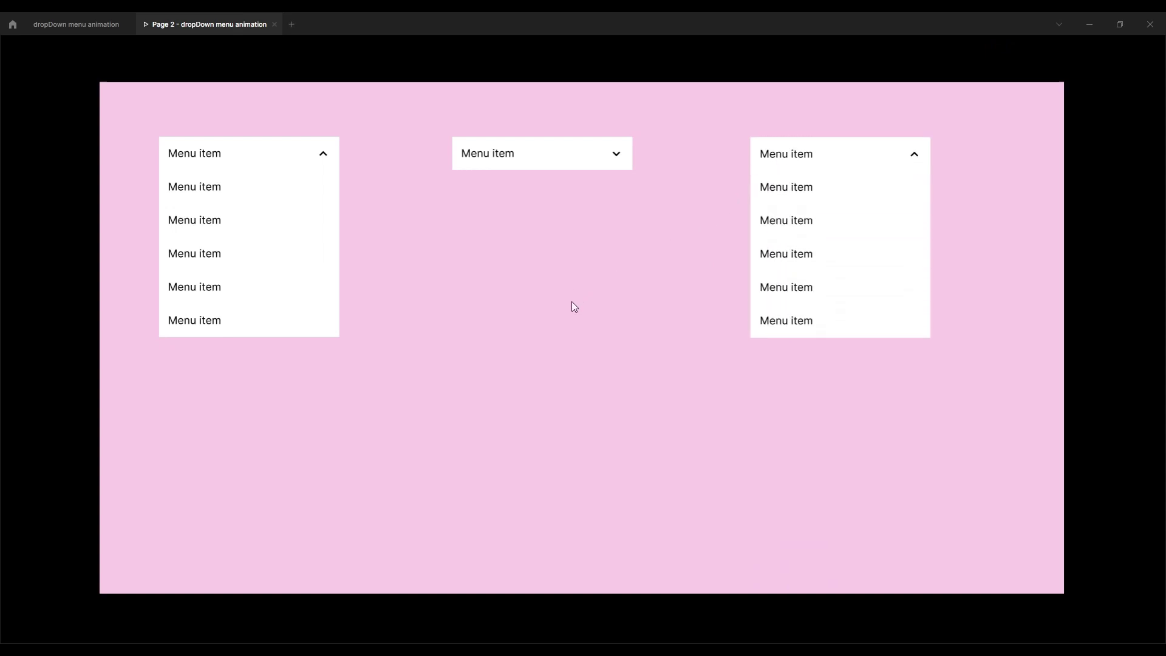
left_click(203, 161)
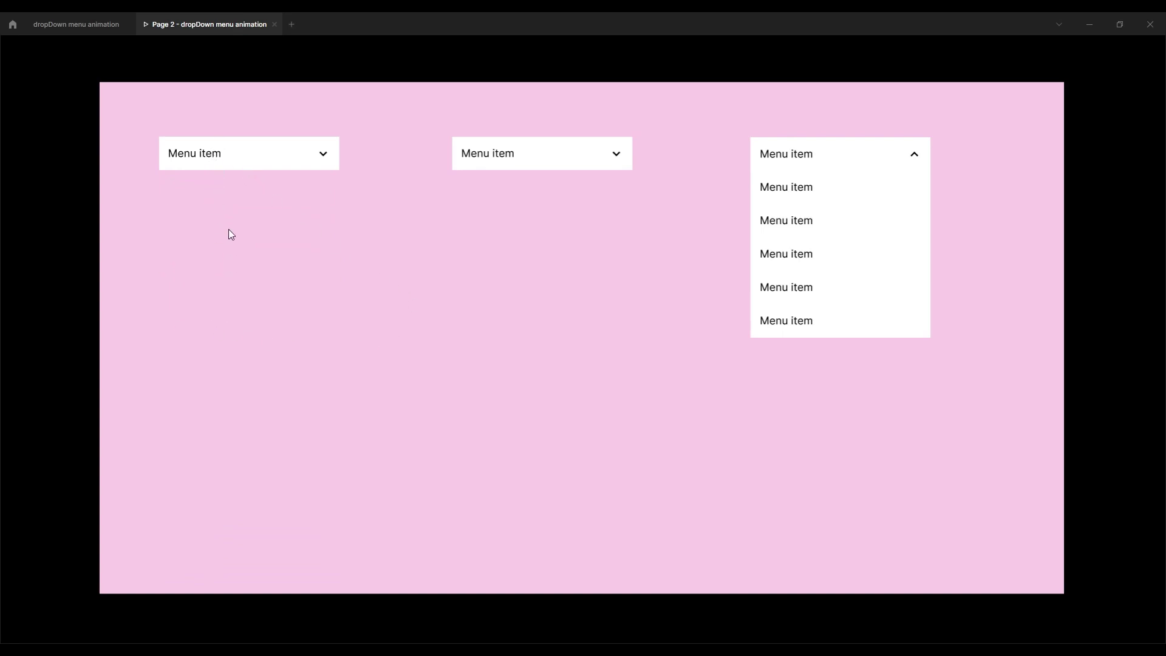
left_click(481, 156)
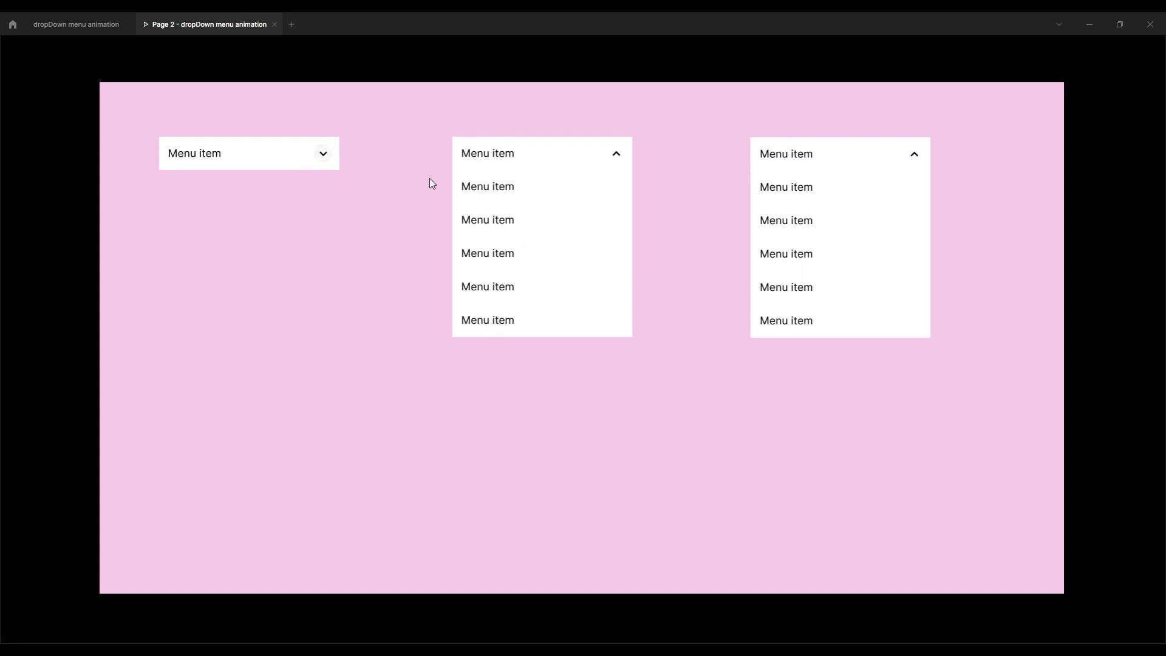
left_click(490, 157)
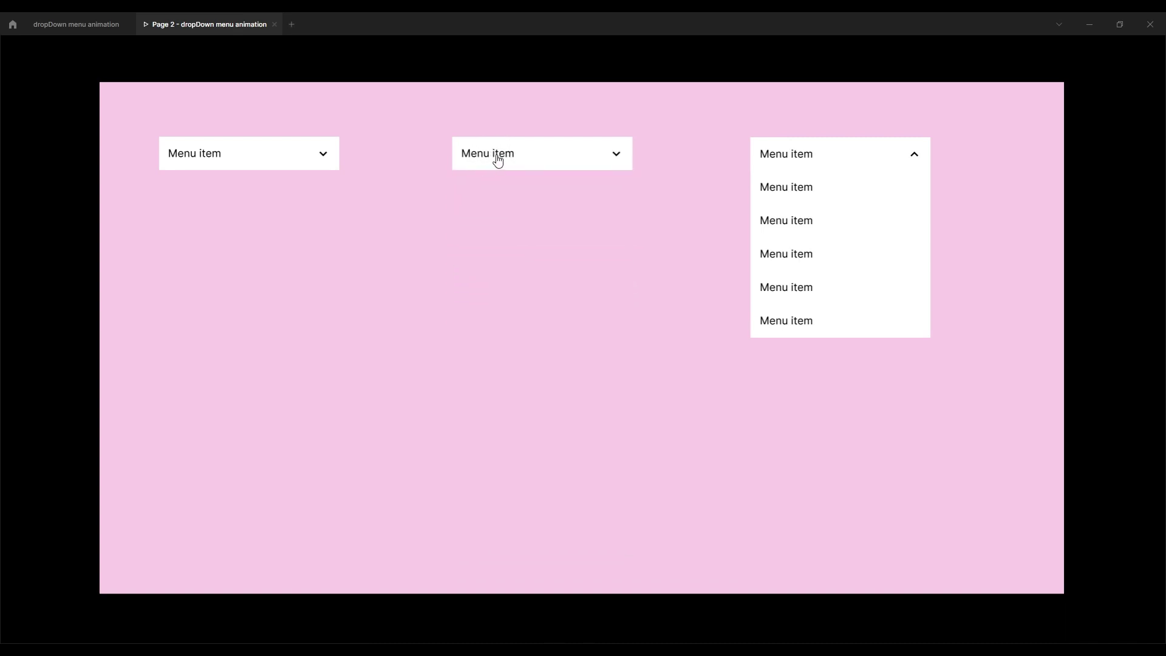
left_click(491, 159)
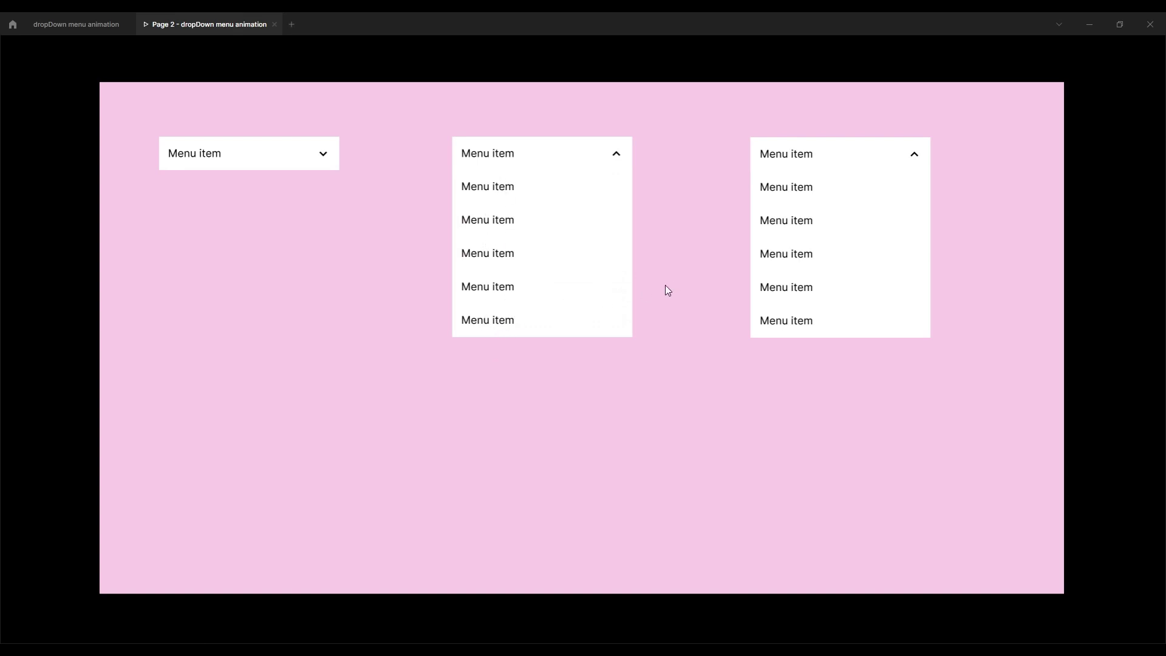
left_click(776, 159)
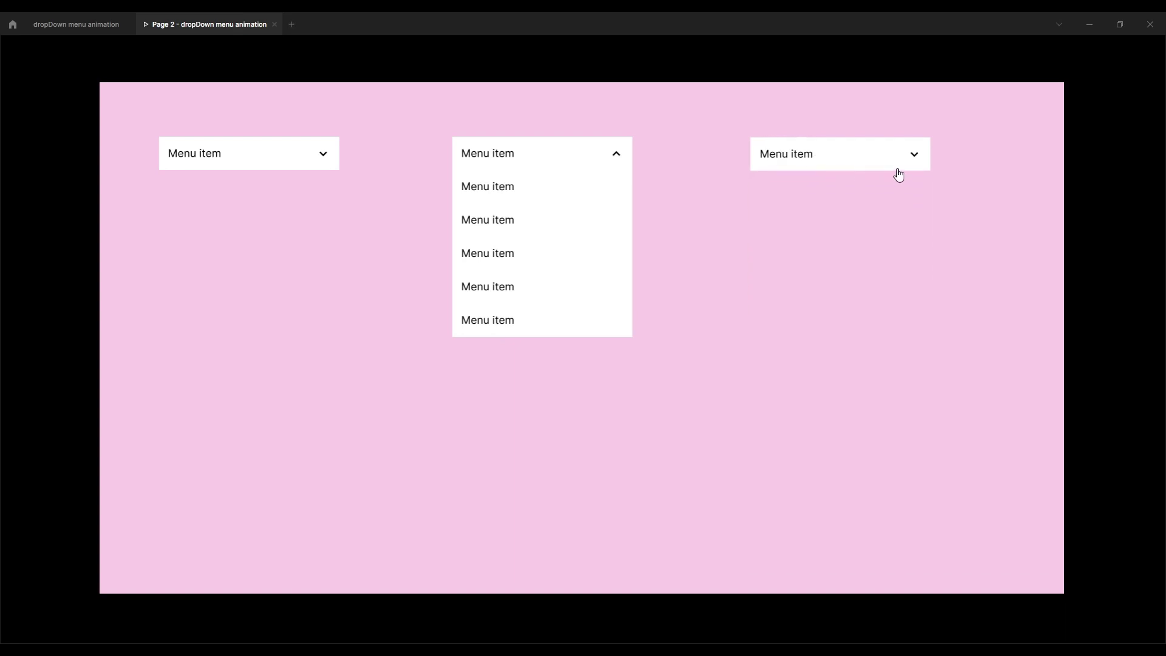
left_click(781, 159)
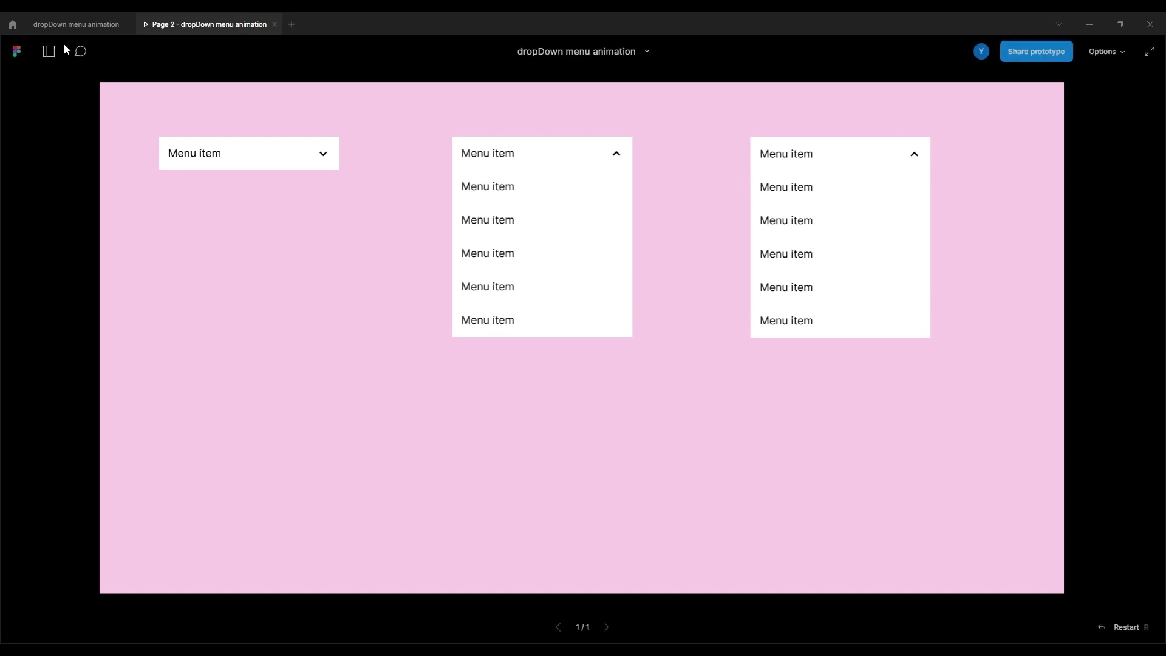
left_click(80, 27)
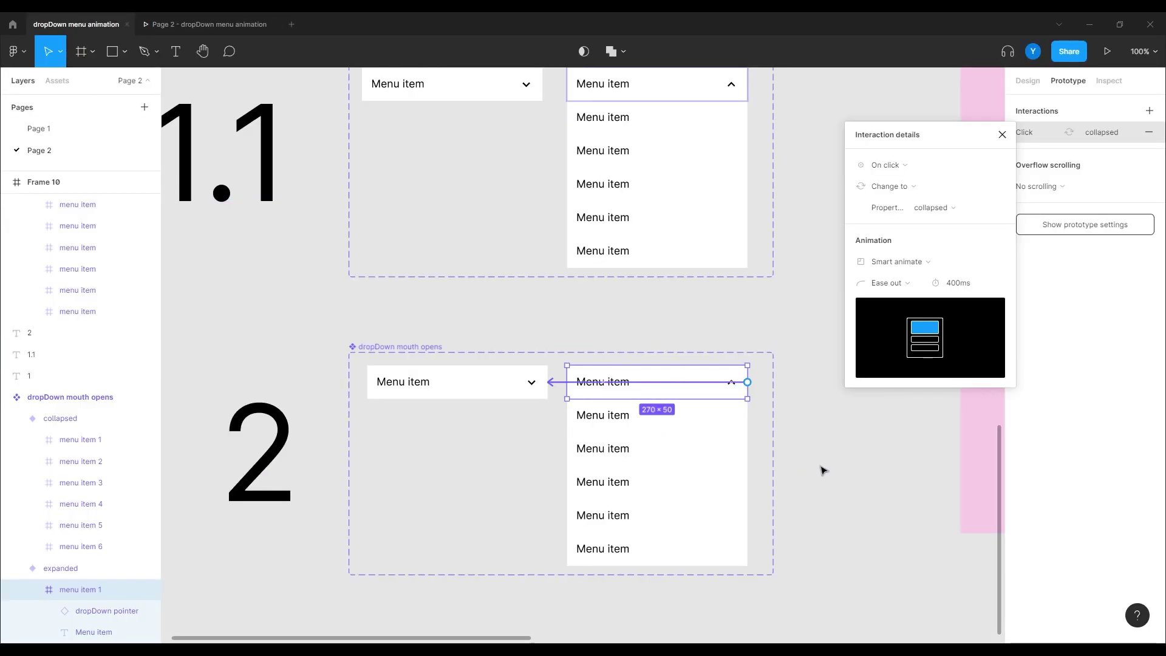
Make the dropDown mouth opens expanded variant slightly taller and hide its white fill.
left_click_drag(823, 470, 639, 294)
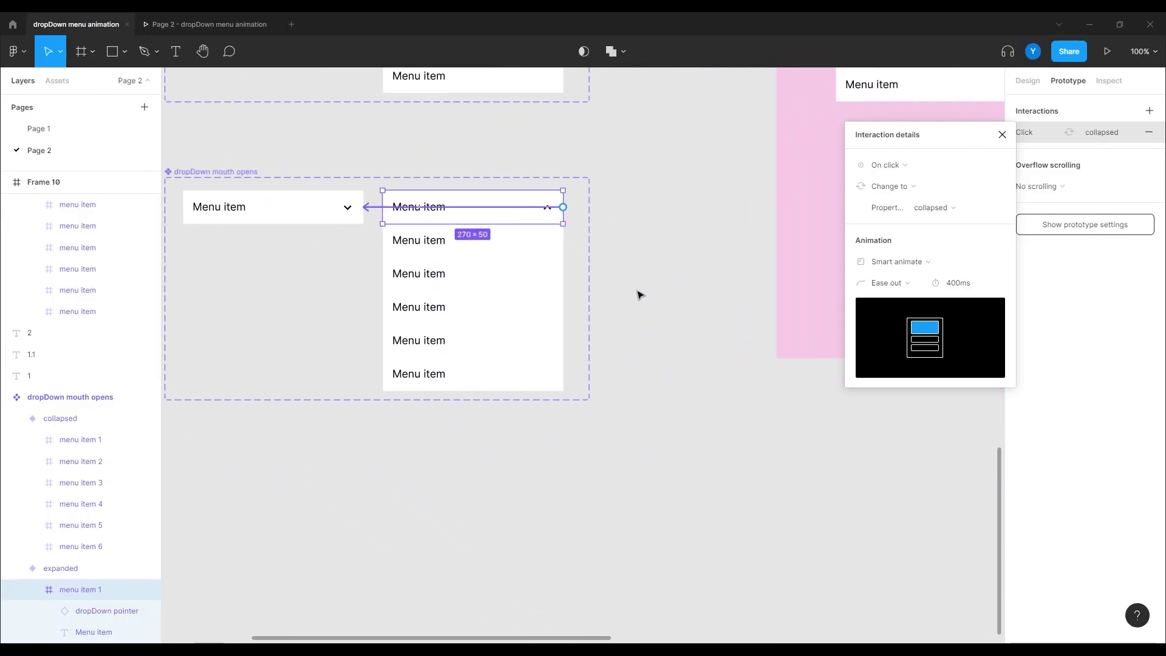
left_click(586, 374)
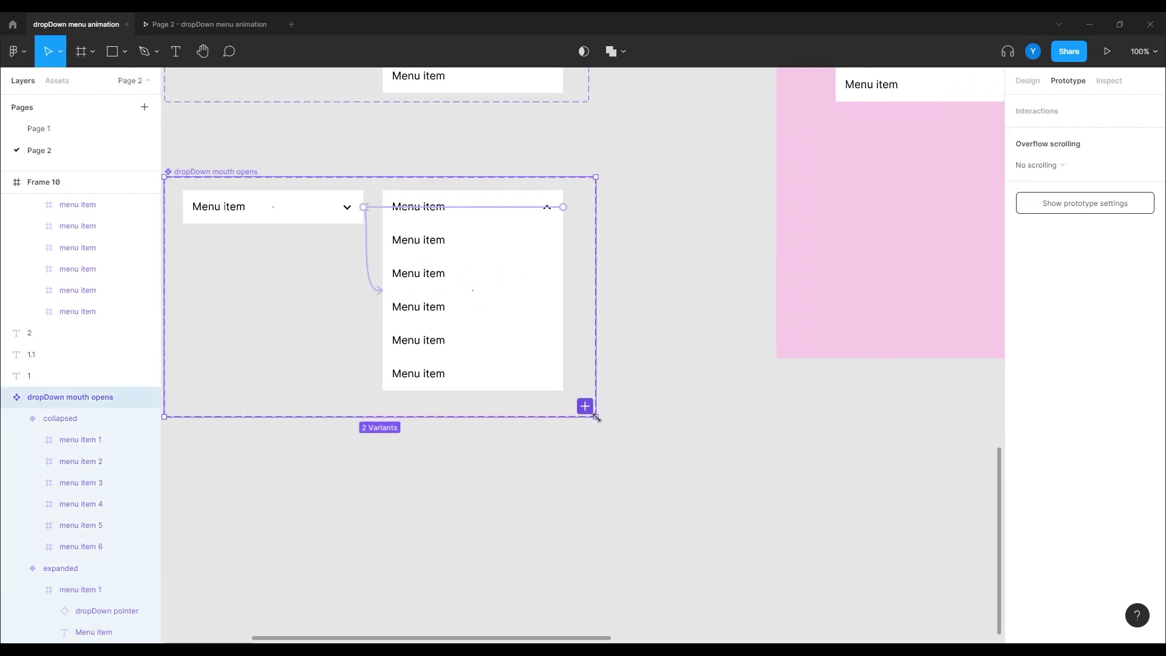
left_click_drag(383, 400, 498, 370)
scroll(497, 370, "up", 5)
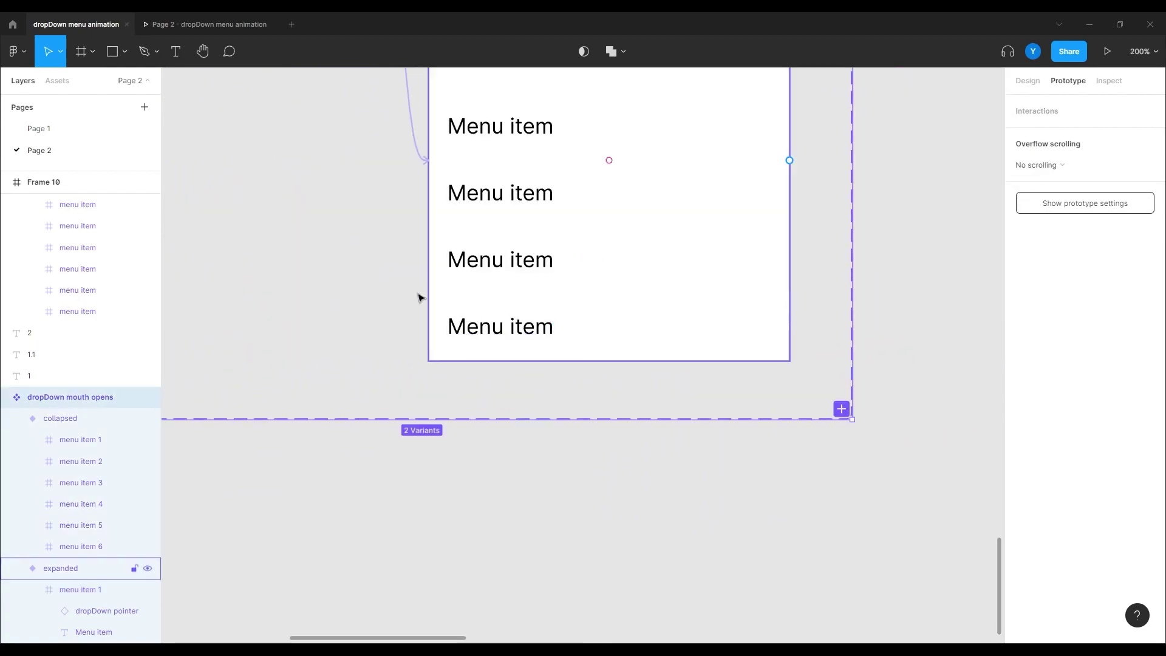
scroll(420, 297, "up", 3)
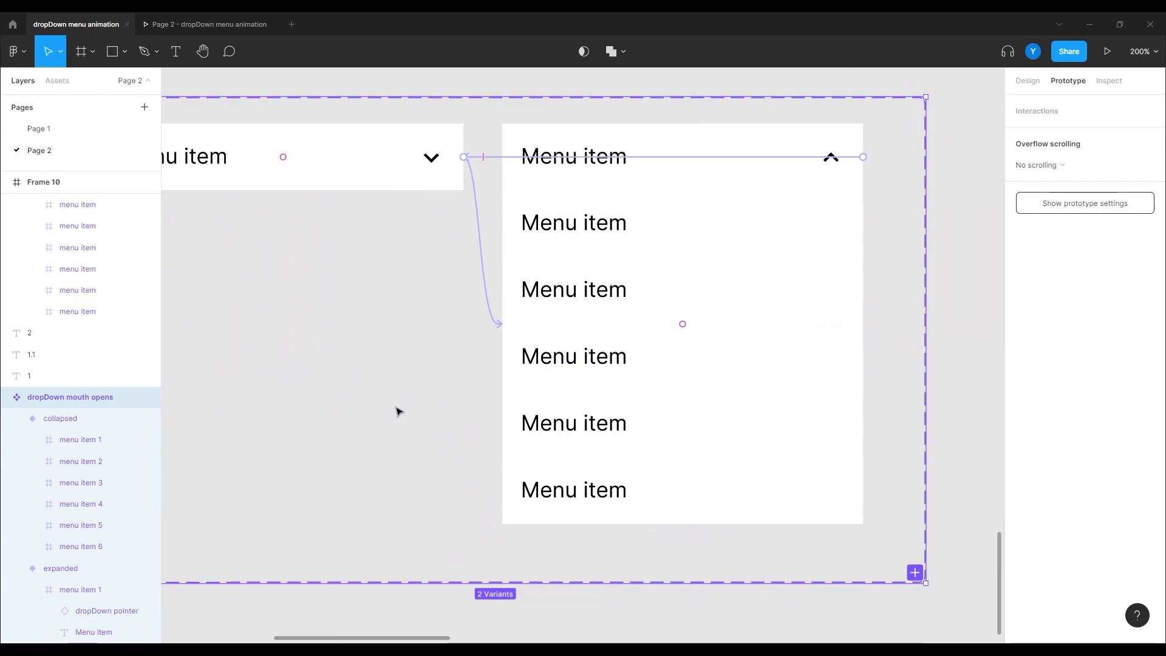
left_click(661, 492, "ctrl")
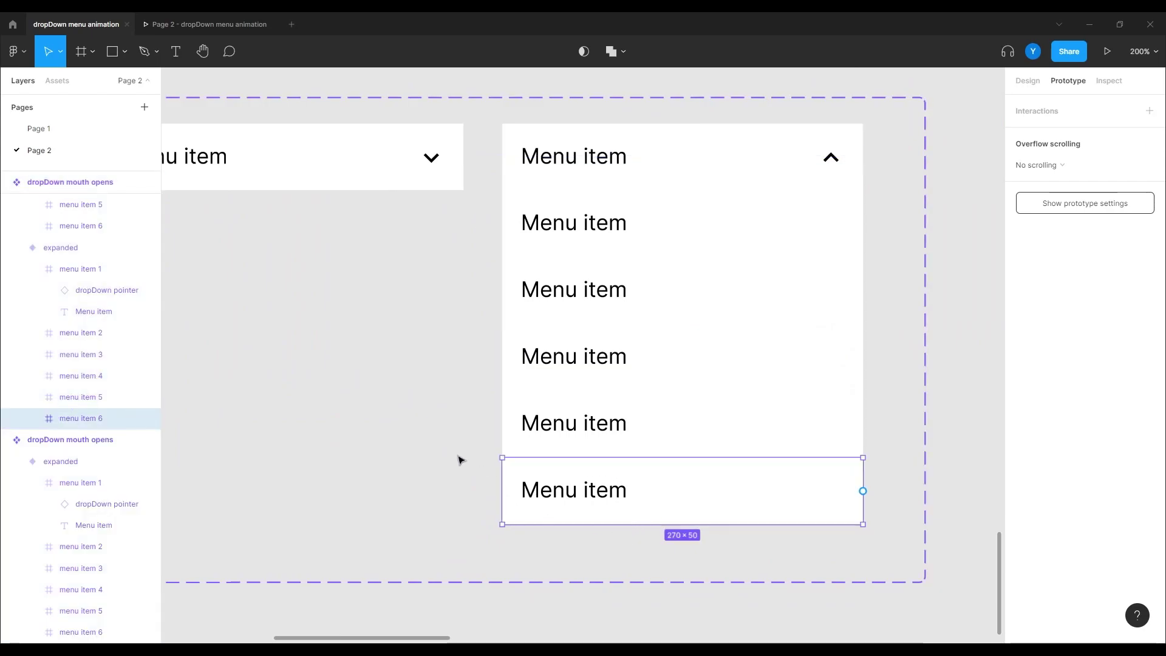
left_click(459, 460)
left_click(638, 409)
left_click_drag(613, 524, 611, 536)
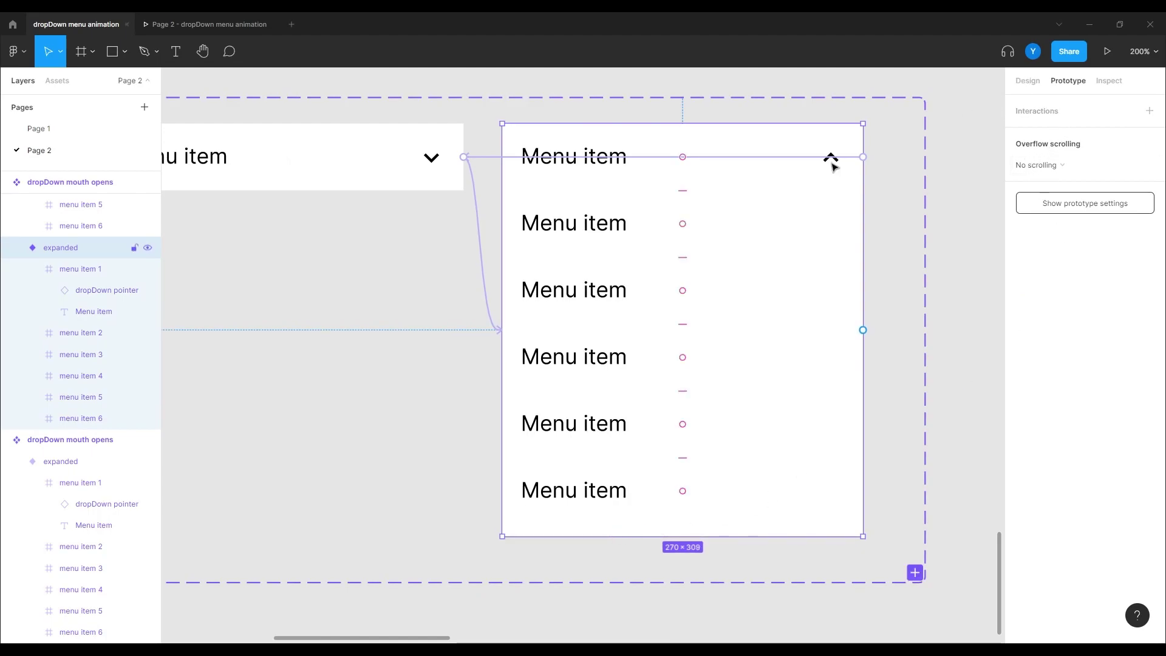
left_click(1028, 81)
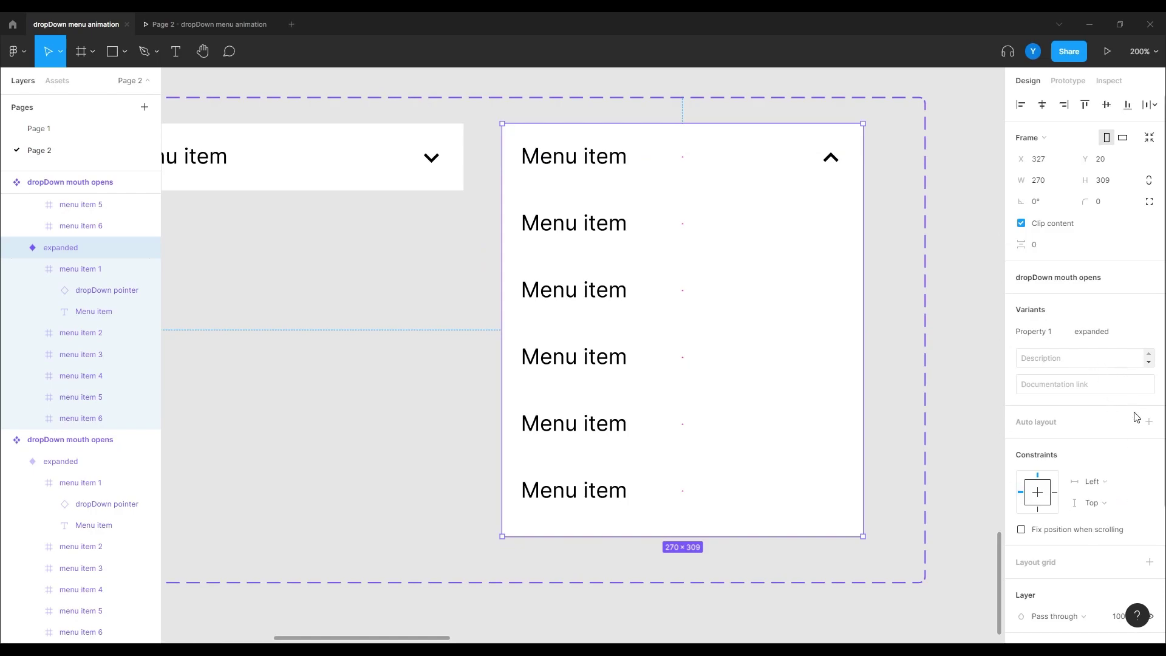
scroll(1116, 462, "down", 4)
left_click(1128, 447)
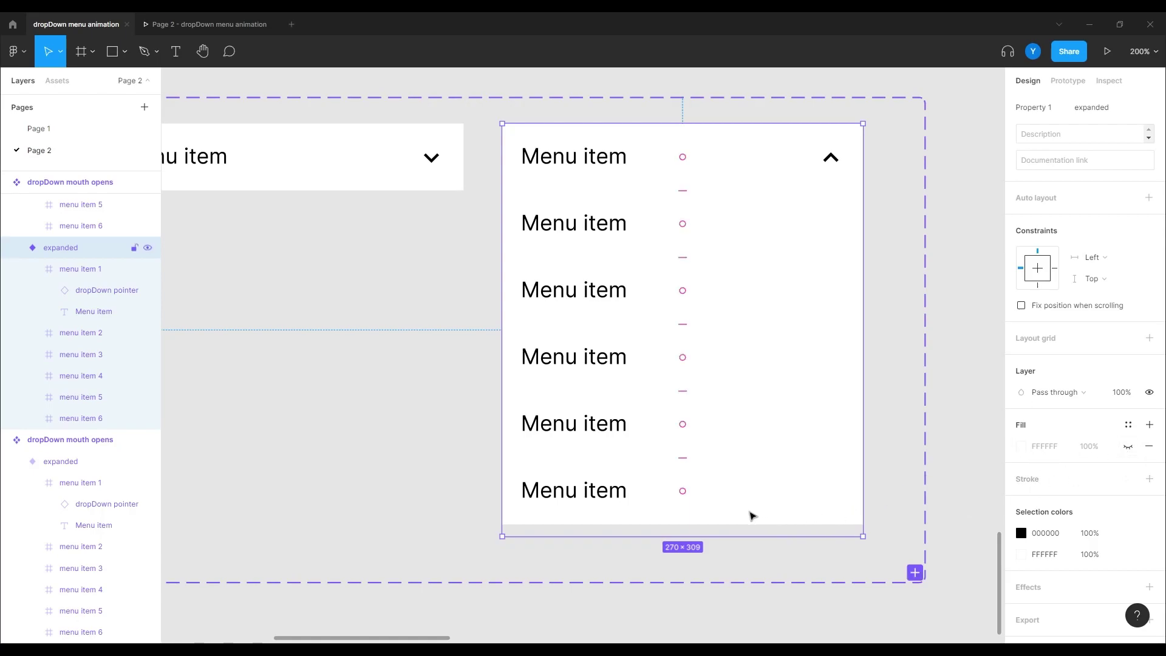
Nudge menu items 2–6 down below the header and trim the variant height to 306.
left_click(750, 513)
left_click(748, 437, "shift")
left_click(739, 364, "shift")
left_click(729, 300, "shift")
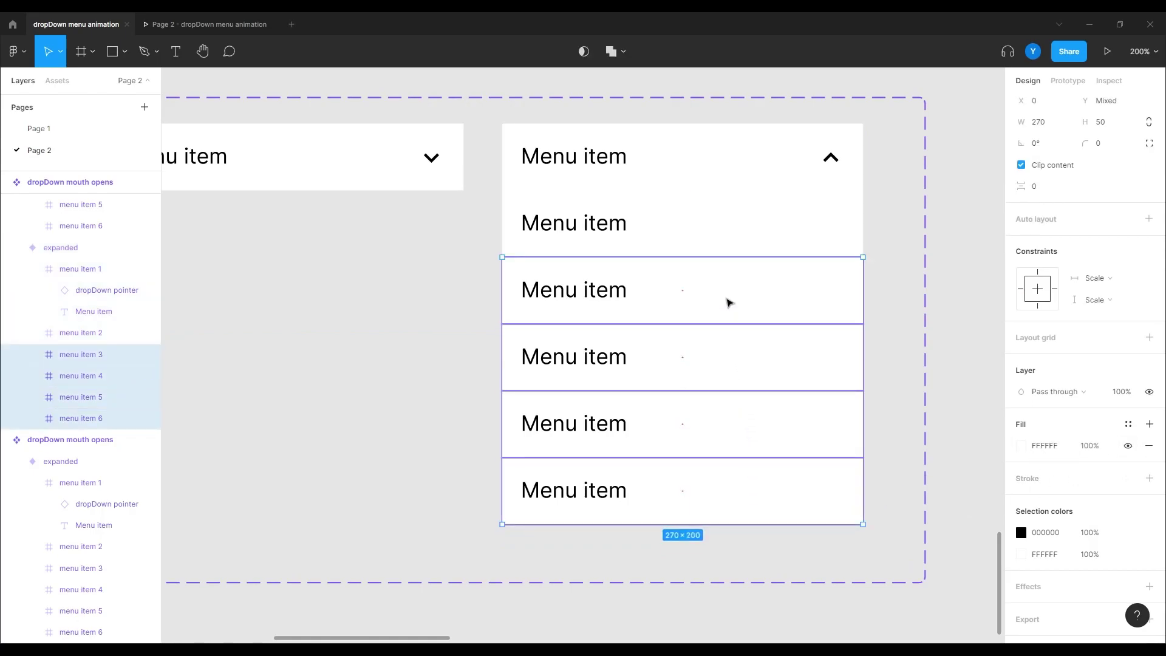
left_click(733, 234, "shift")
key("Down")
key("Down")
key("Down")
key("Down")
key("Down")
key("Down")
key("Down")
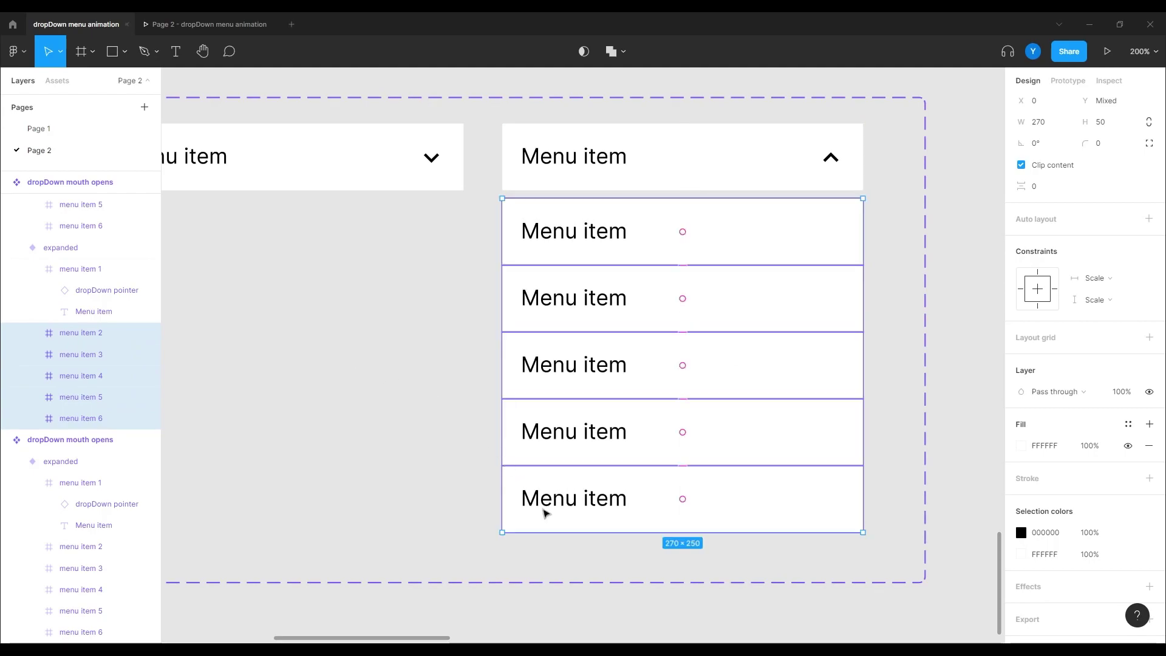
left_click(446, 535)
left_click(535, 534)
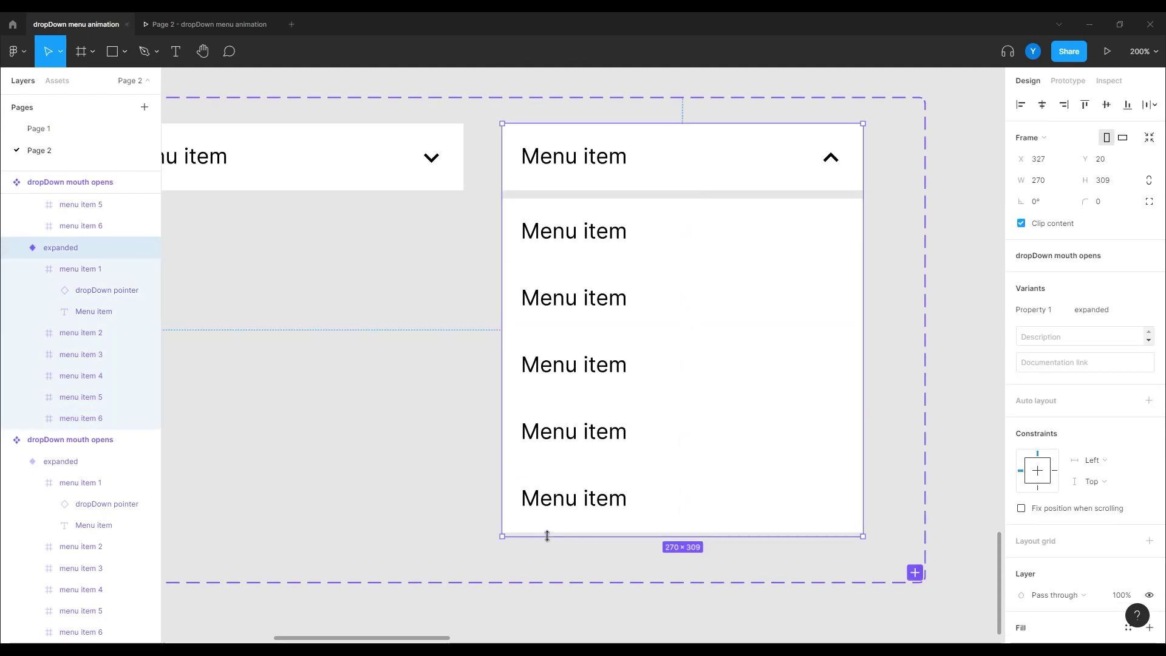
left_click_drag(547, 535, 546, 532)
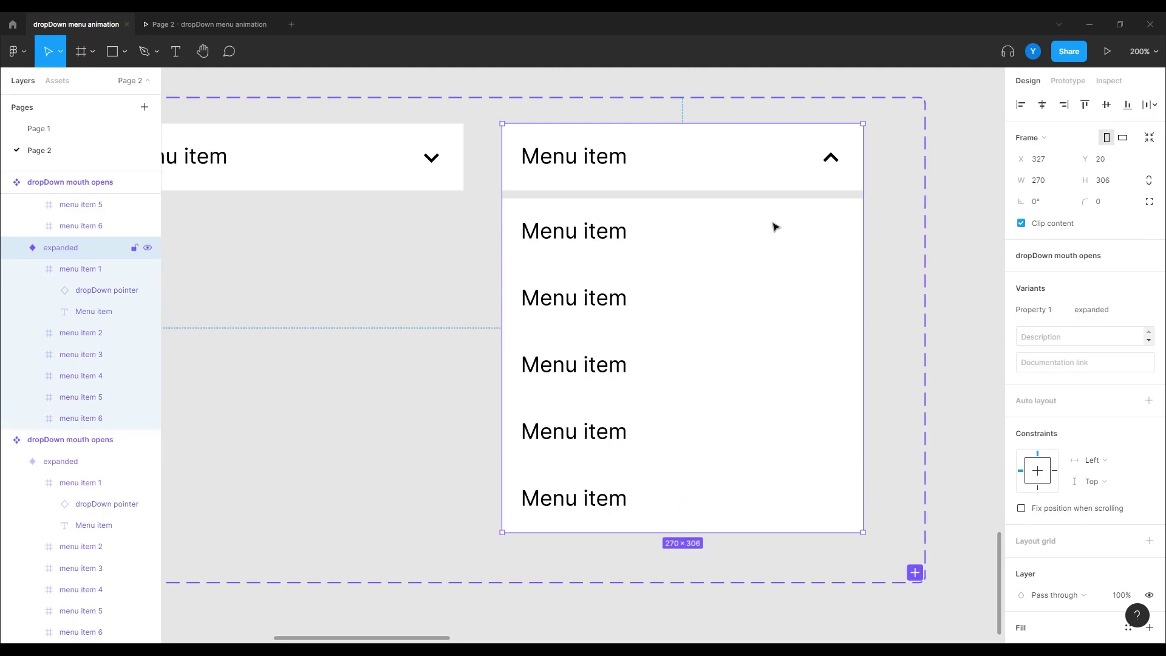
left_click(170, 24)
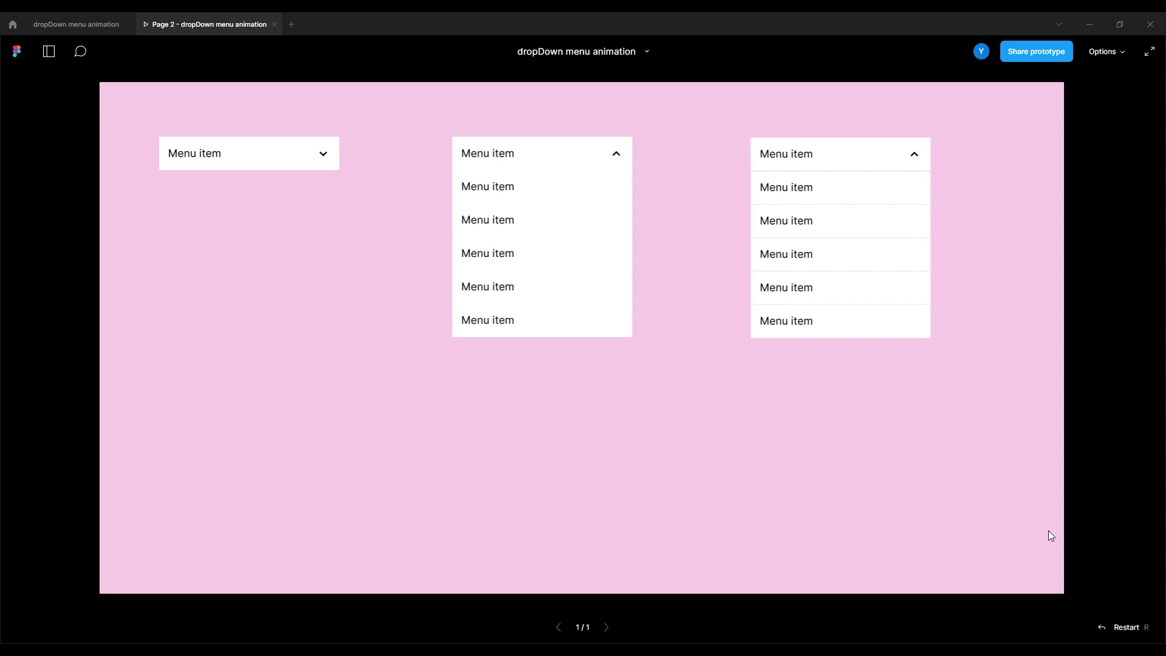
Restart the prototype and toggle the second and third dropdowns to check the header gap.
left_click(1124, 627)
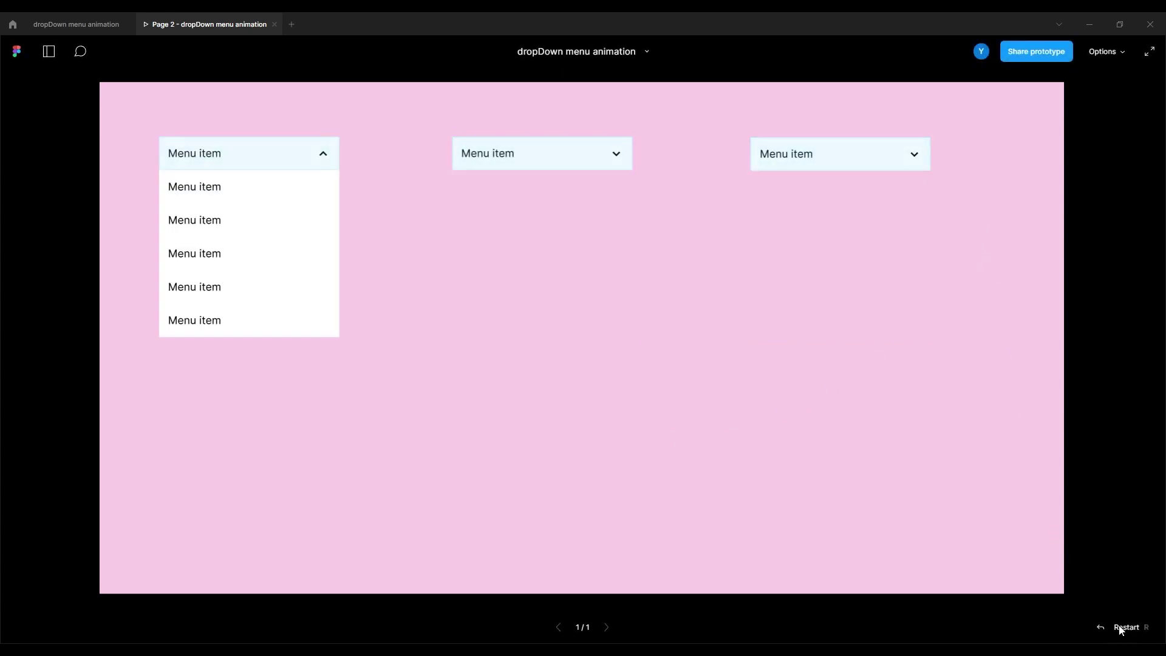
left_click(455, 165)
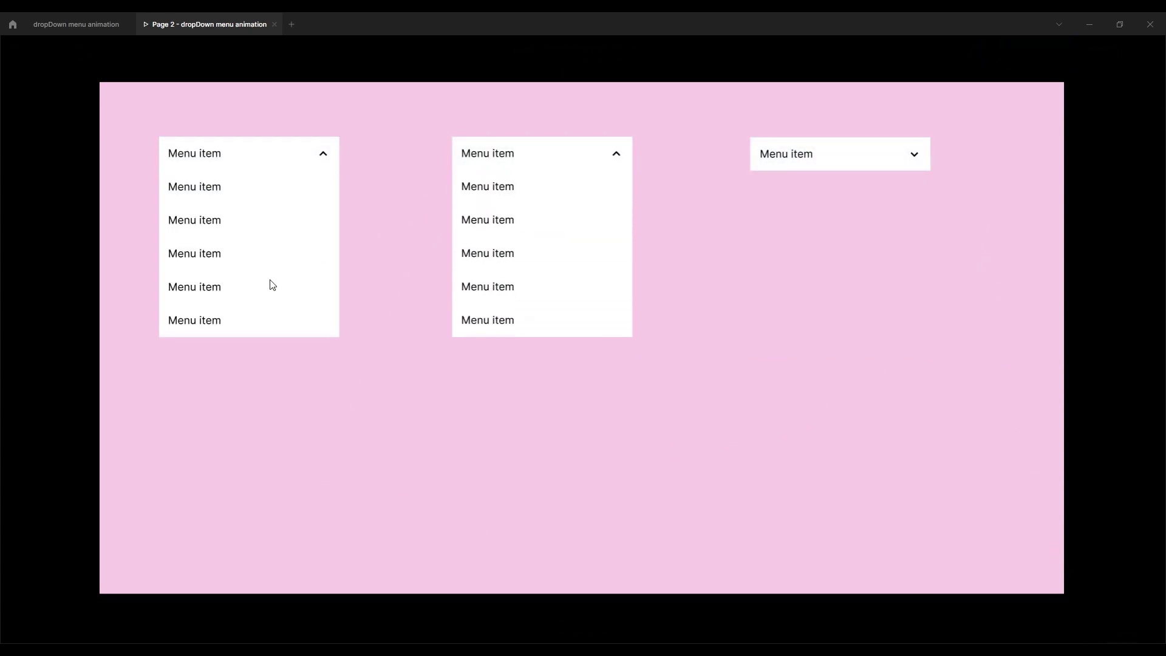
left_click(729, 216)
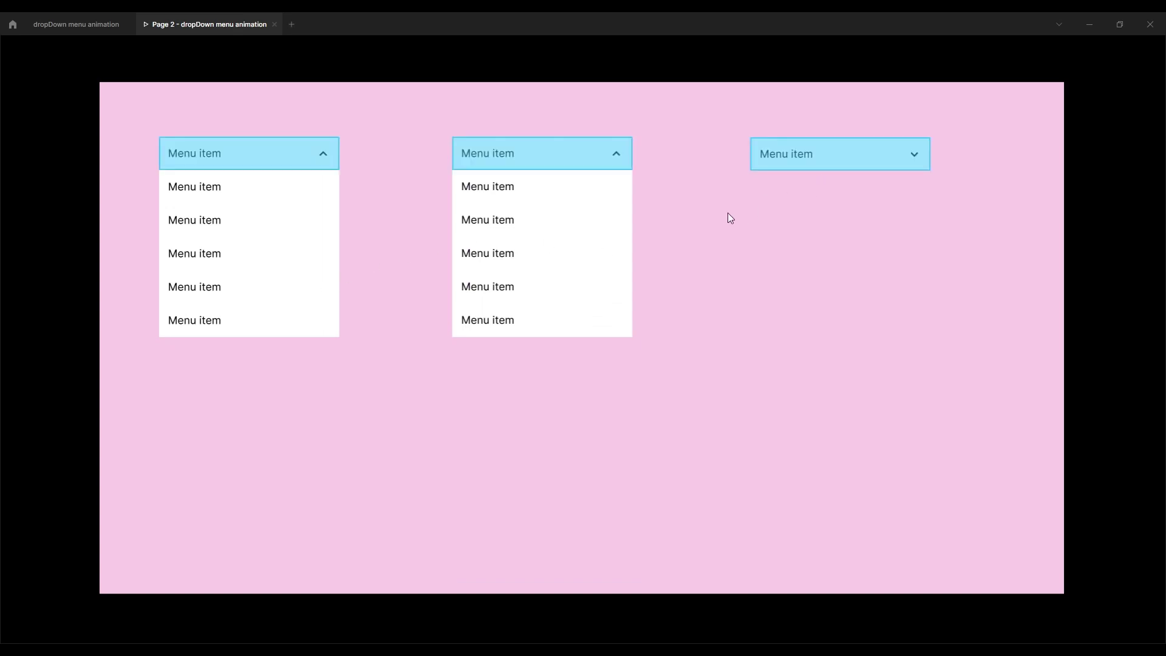
left_click(770, 159)
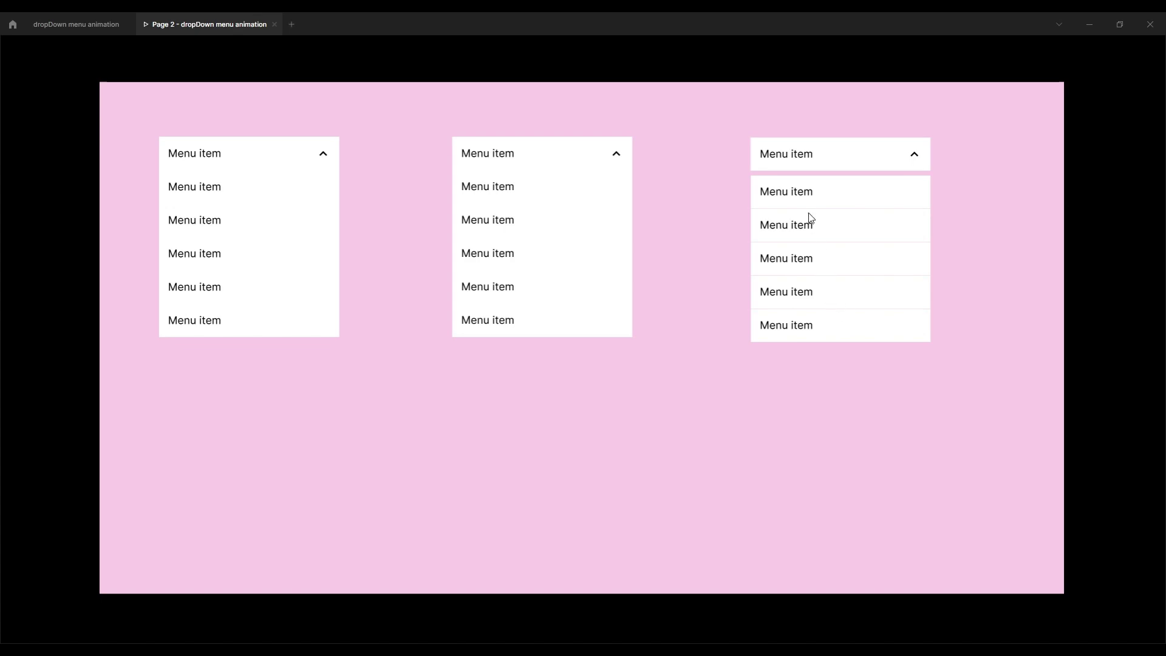
left_click(788, 159)
left_click(789, 156)
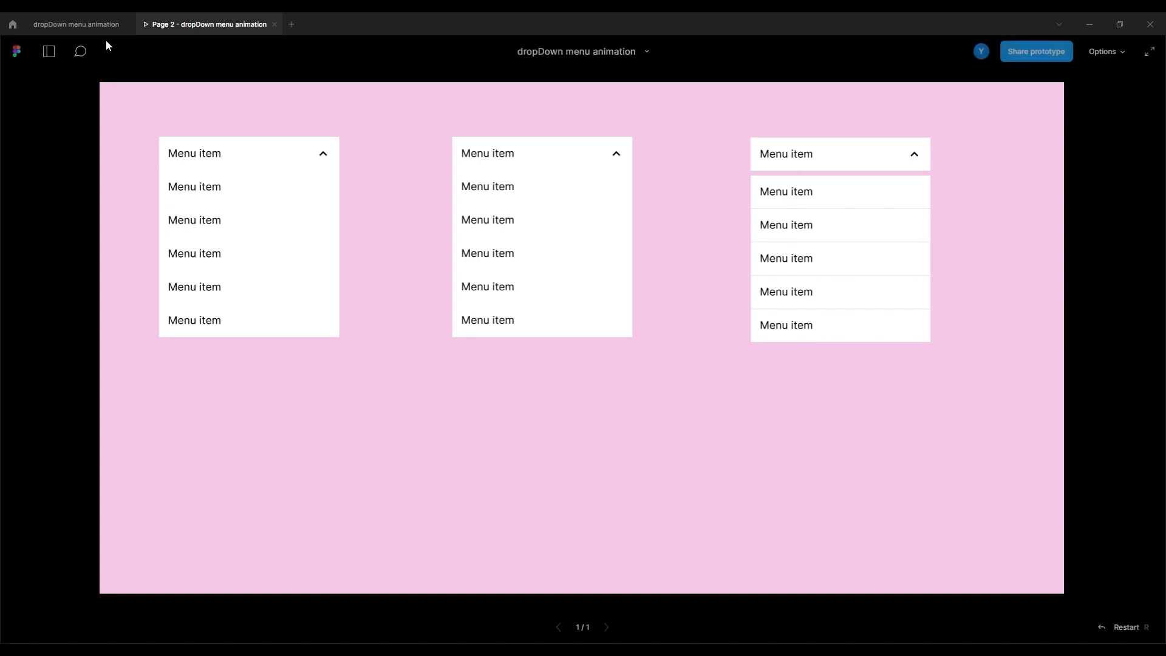
left_click(92, 25)
left_click(346, 360)
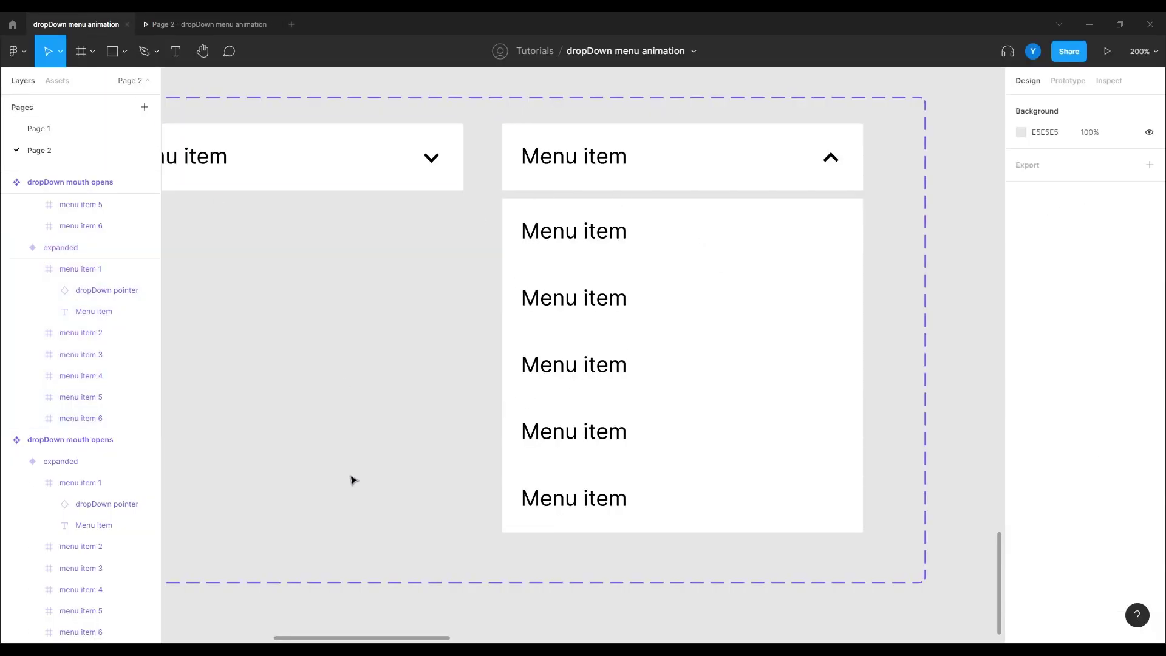
key("shift+0")
left_click_drag(518, 458, 456, 341)
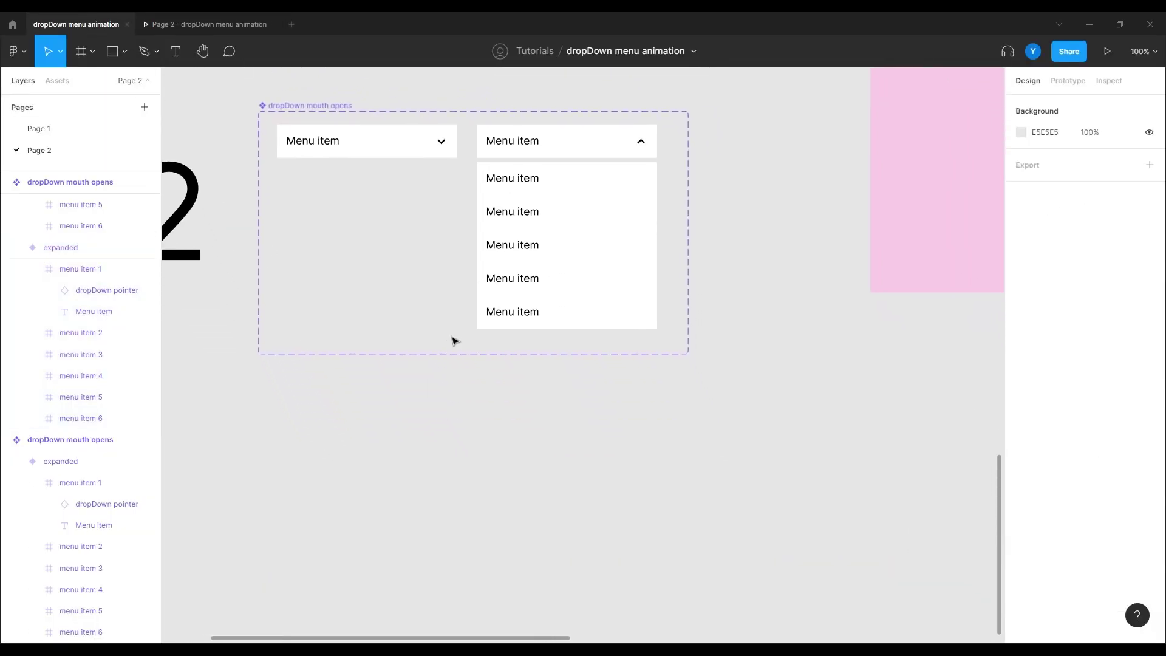
key("minus")
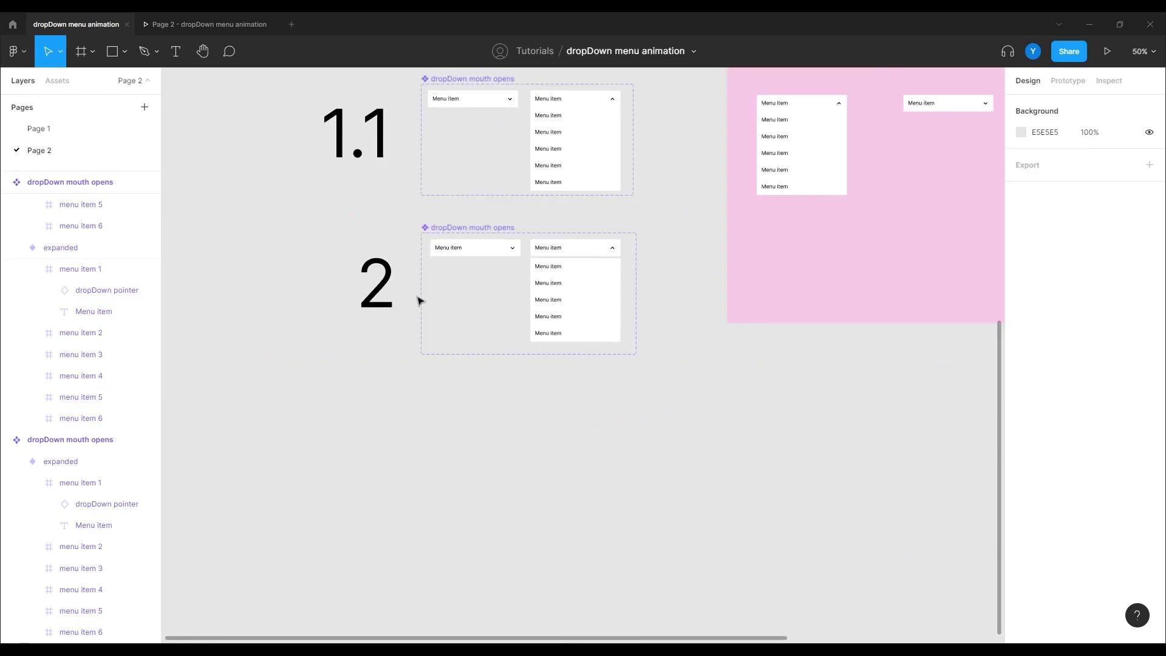
left_click_drag(421, 300, 374, 399)
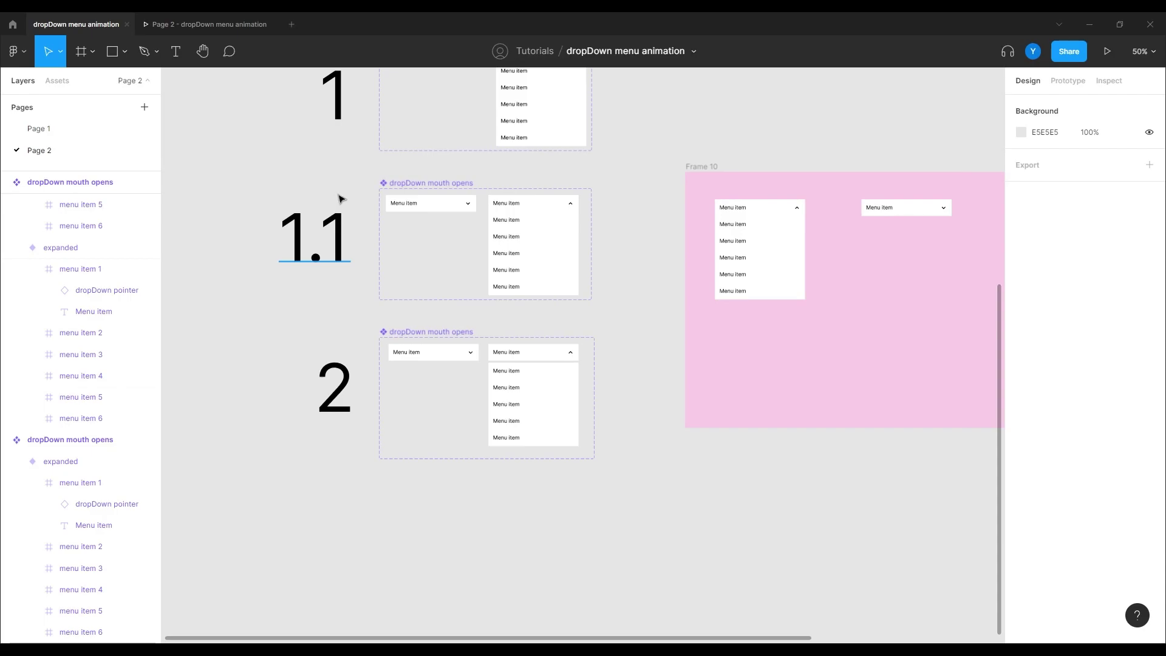
left_click_drag(458, 513, 438, 350)
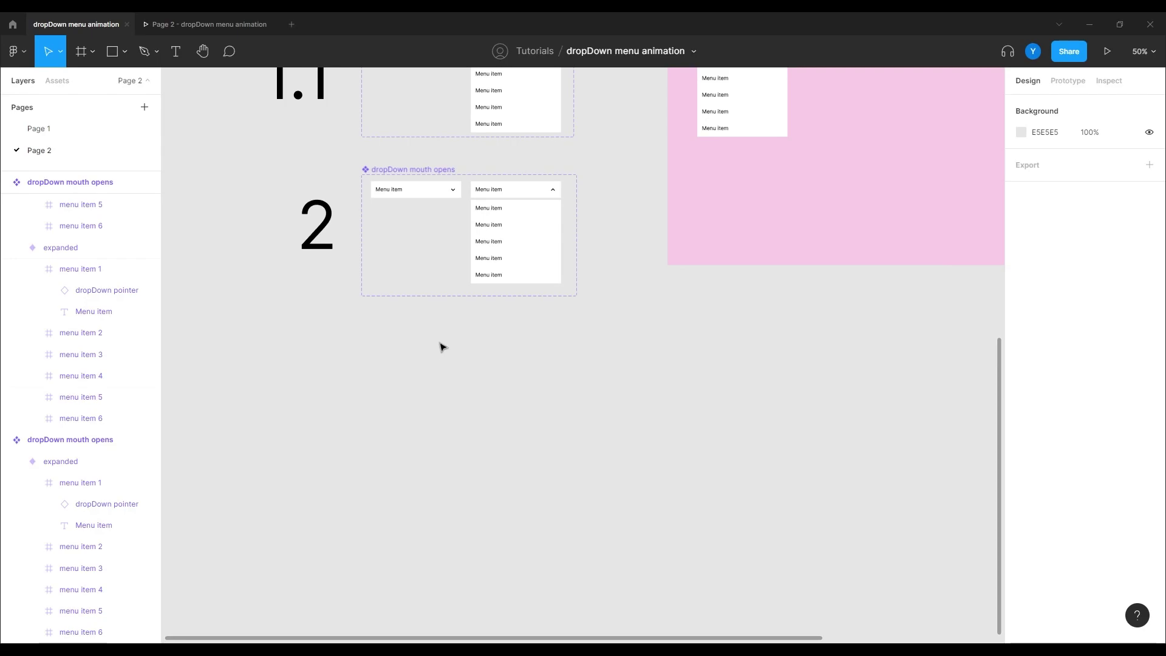
left_click_drag(297, 156, 391, 396)
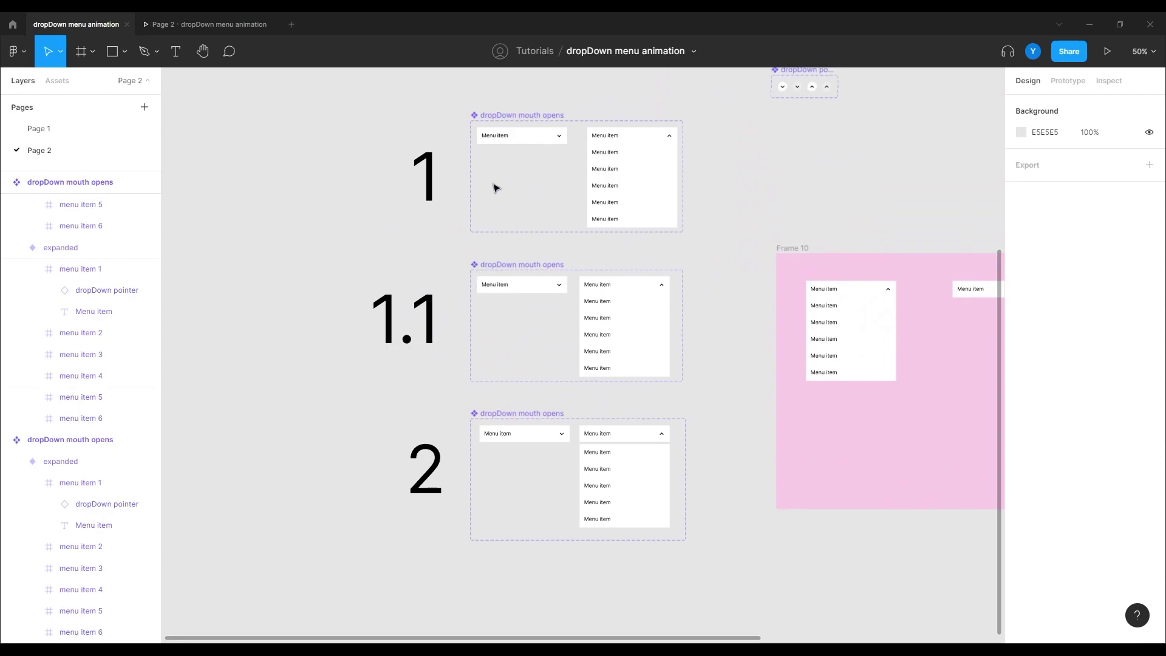
left_click(508, 116)
left_click(193, 20)
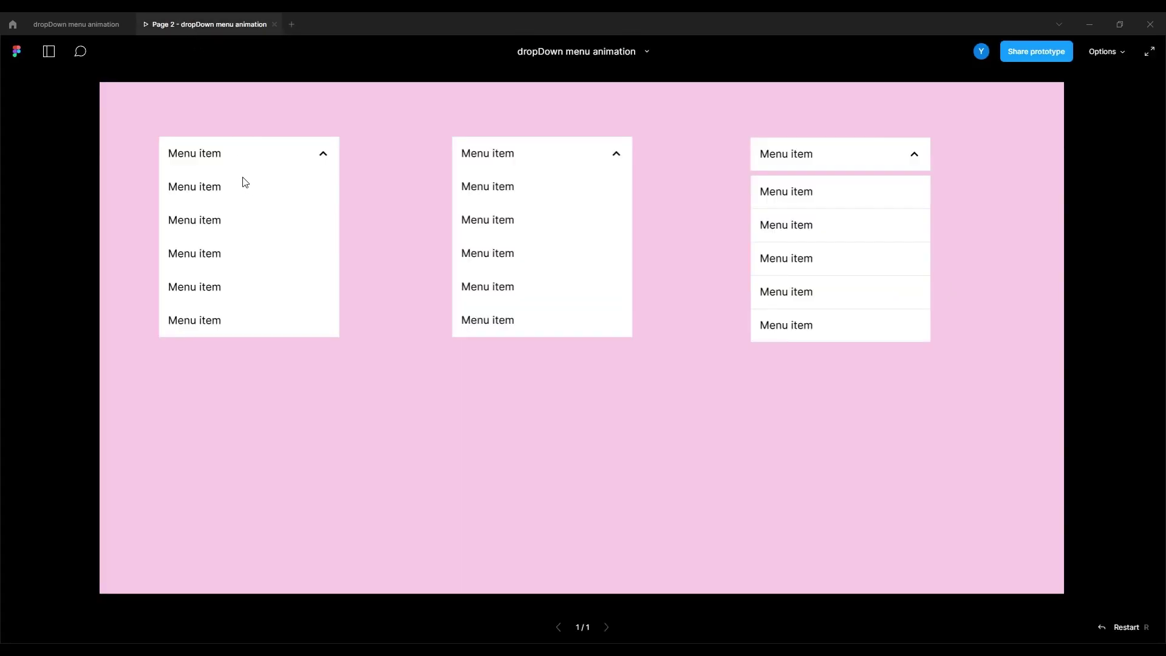
left_click(229, 198)
left_click(190, 160)
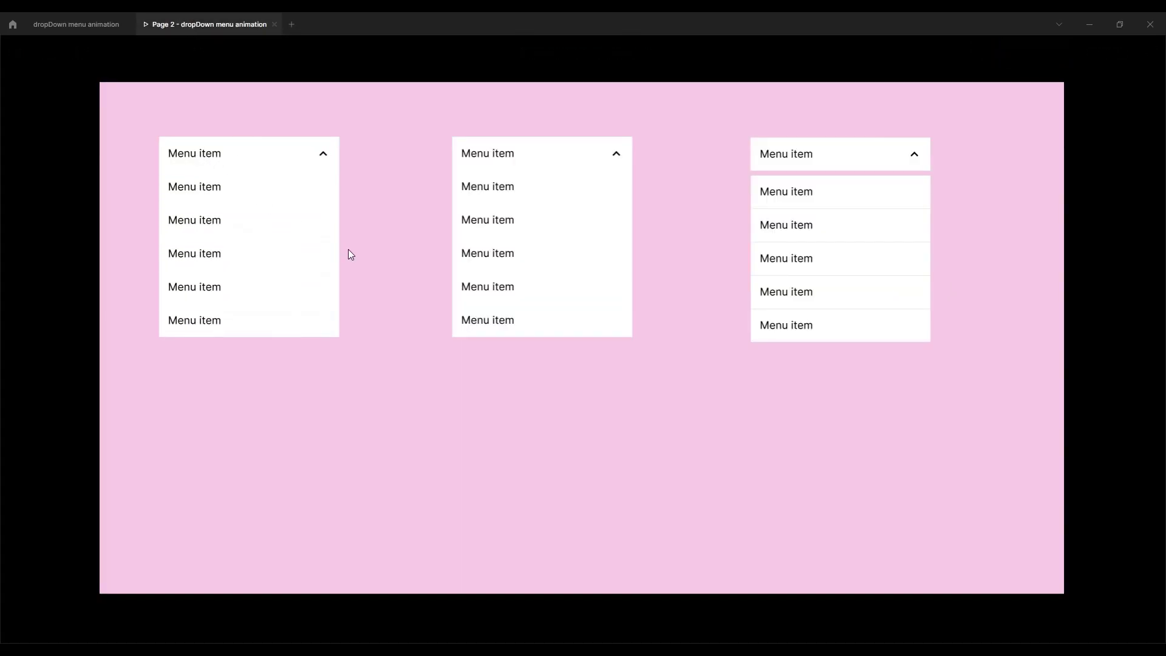
left_click(482, 163)
left_click(482, 163)
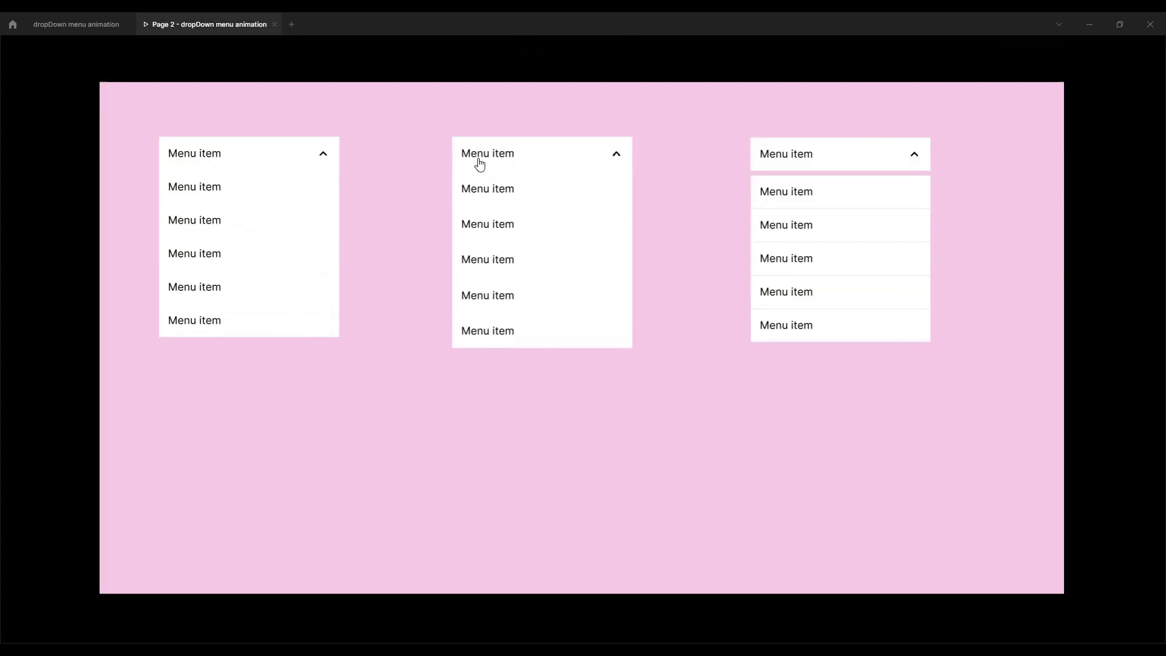
left_click(97, 26)
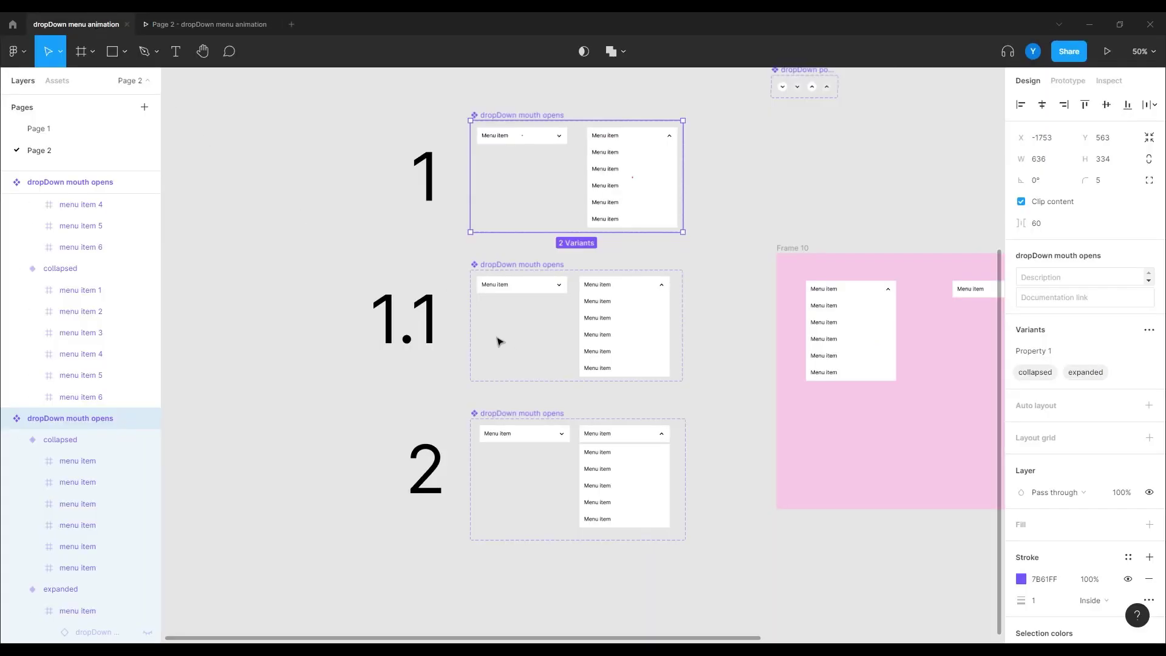
Duplicate the 1.1 component set below set 2 and line it up with the others.
left_click_drag(502, 269, 498, 573)
left_click_drag(382, 580, 441, 330)
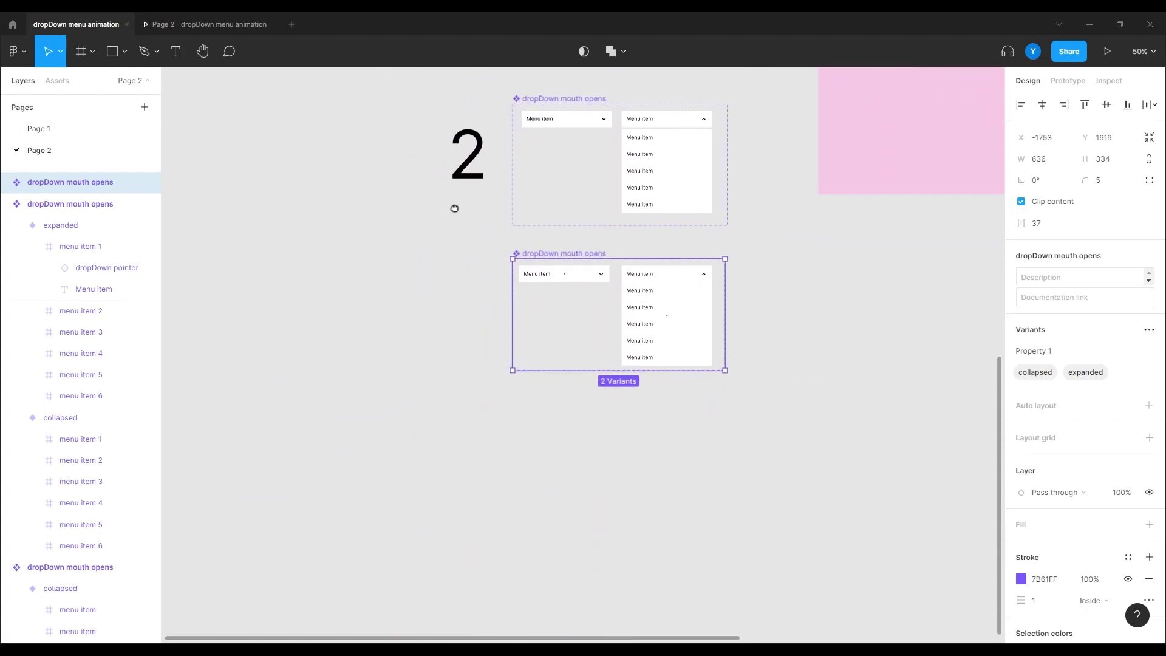
left_click_drag(456, 208, 468, 328)
scroll(548, 289, "up", 2)
scroll(543, 283, "up", 3)
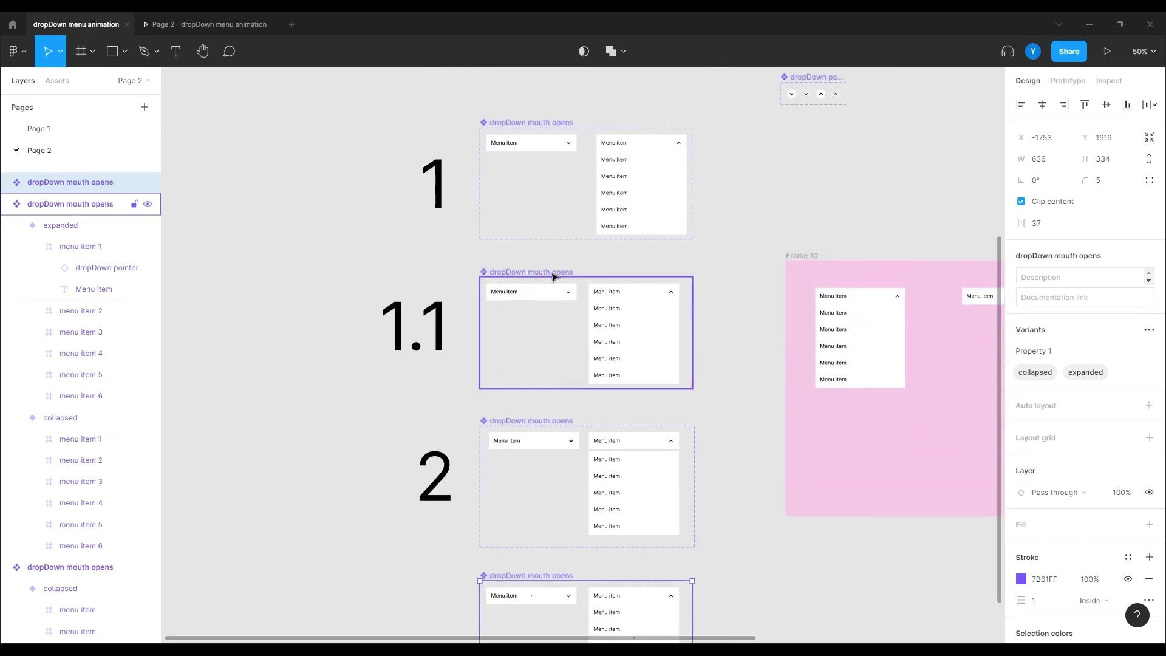
scroll(425, 273, "down", 3)
Rename component set 2 to 'dropDown elevator'.
double_click(619, 270)
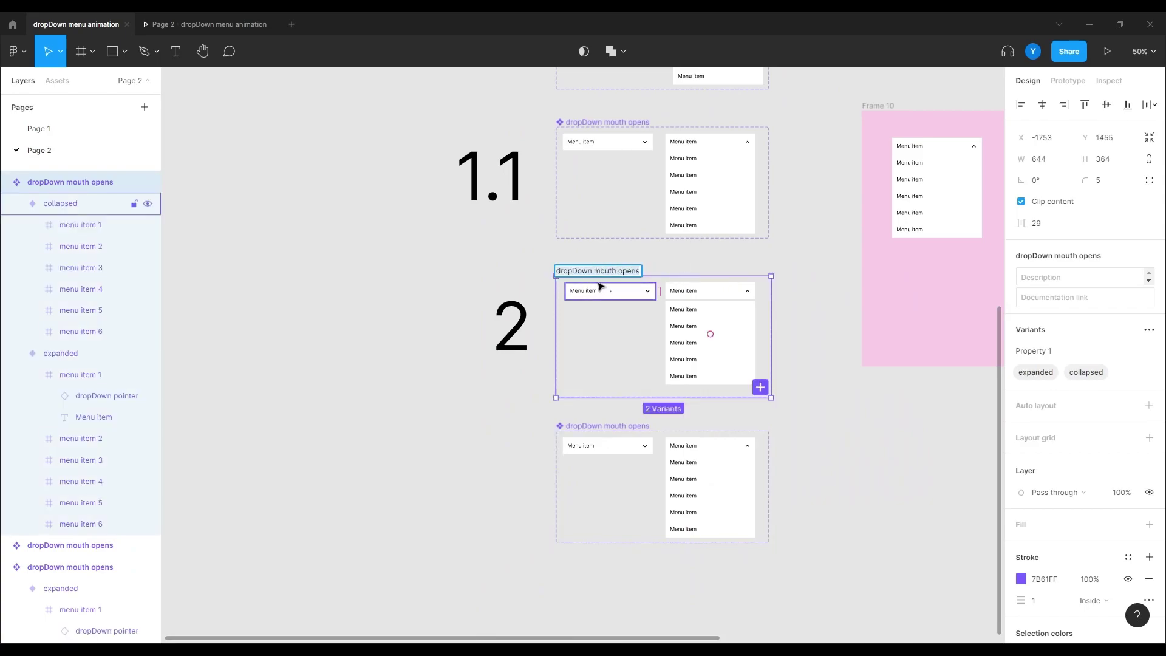
left_click(595, 271)
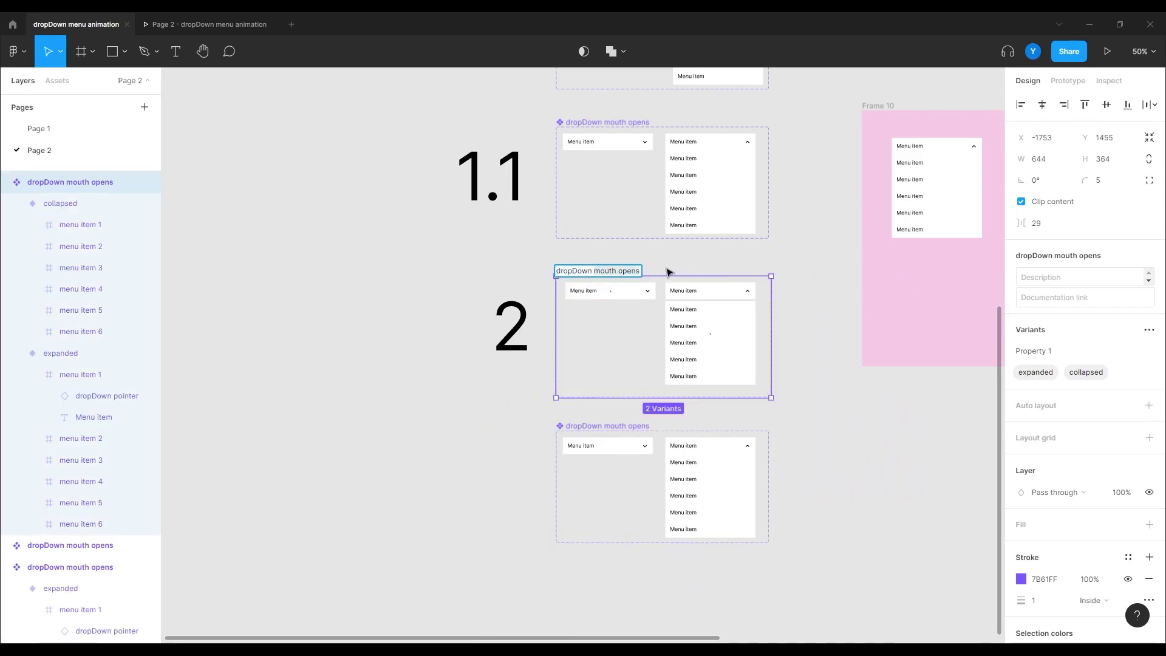
key("shift+End")
key("BackSpace")
type("elevator")
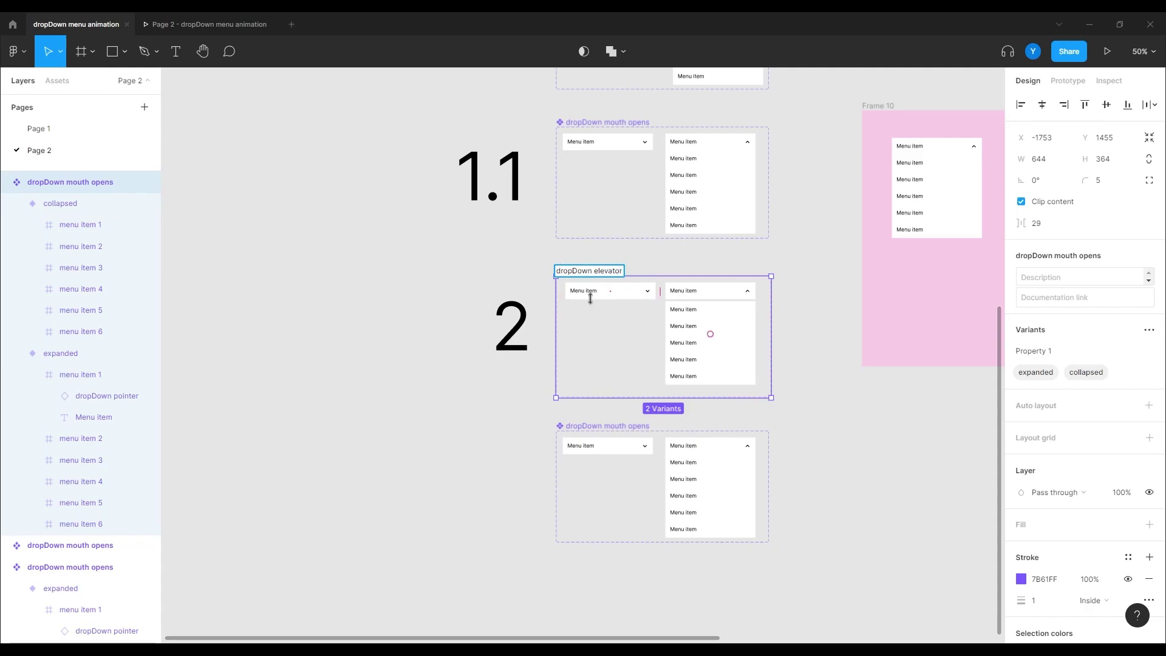
key("Return")
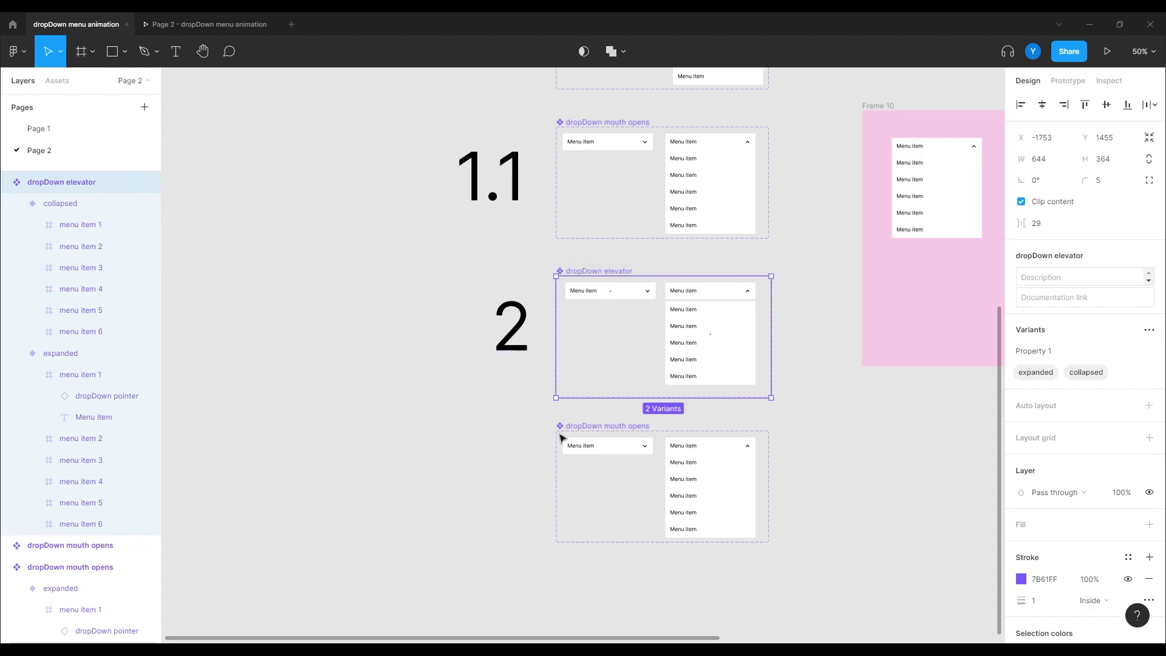
Rename the new bottom component set to 'dropDown flashy'.
double_click(607, 425)
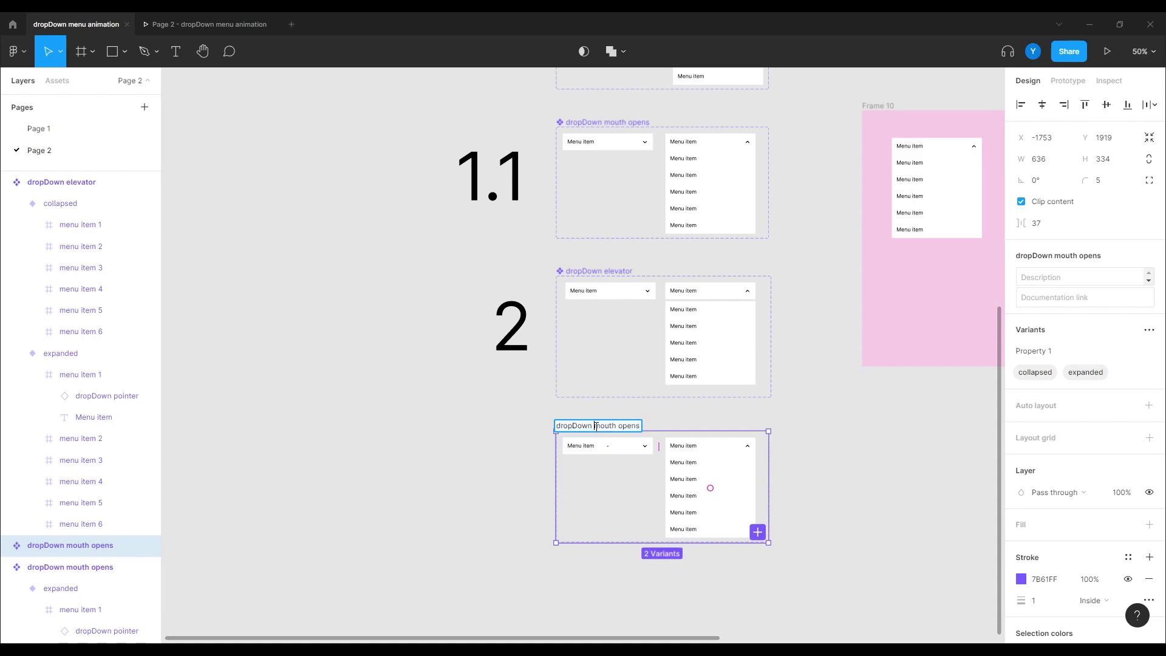
left_click_drag(595, 427, 666, 423)
type("flashy")
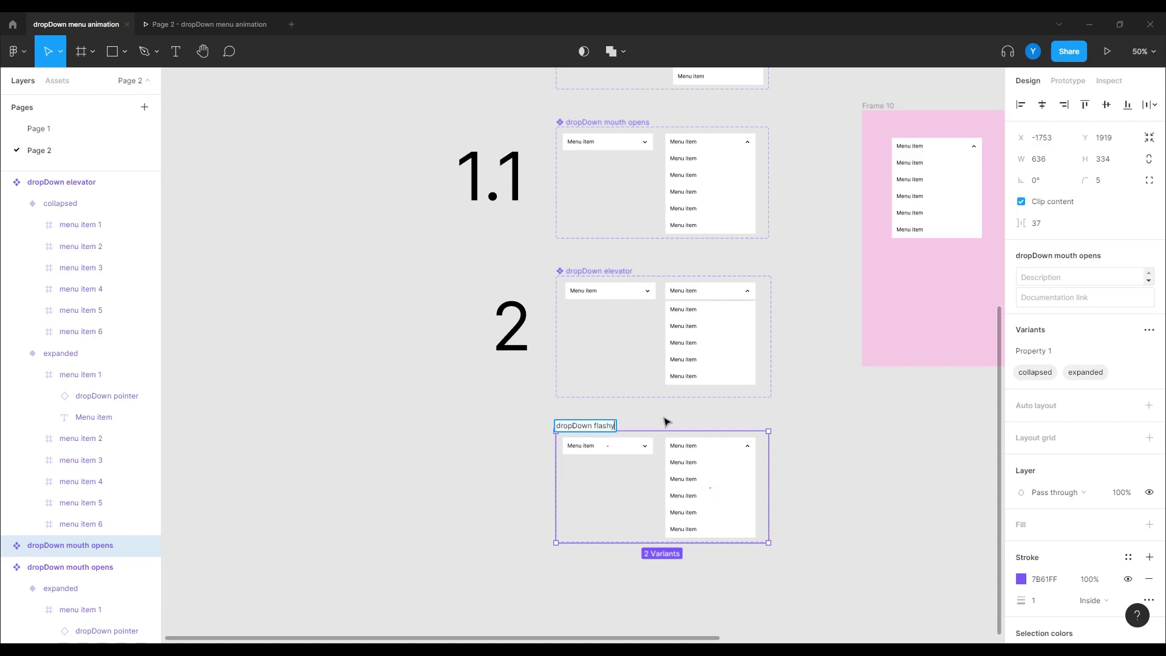
key("Return")
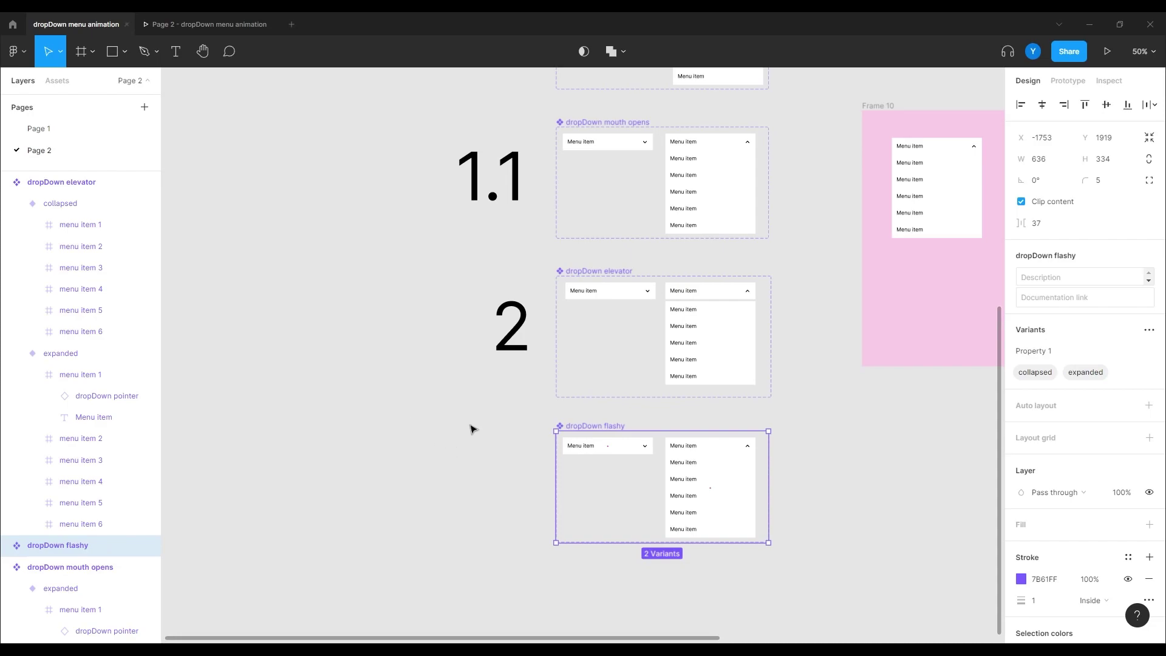
Zoom to 100% with dropDown flashy centred and select its expanded variant.
left_click_drag(476, 438, 415, 410)
left_click(382, 456)
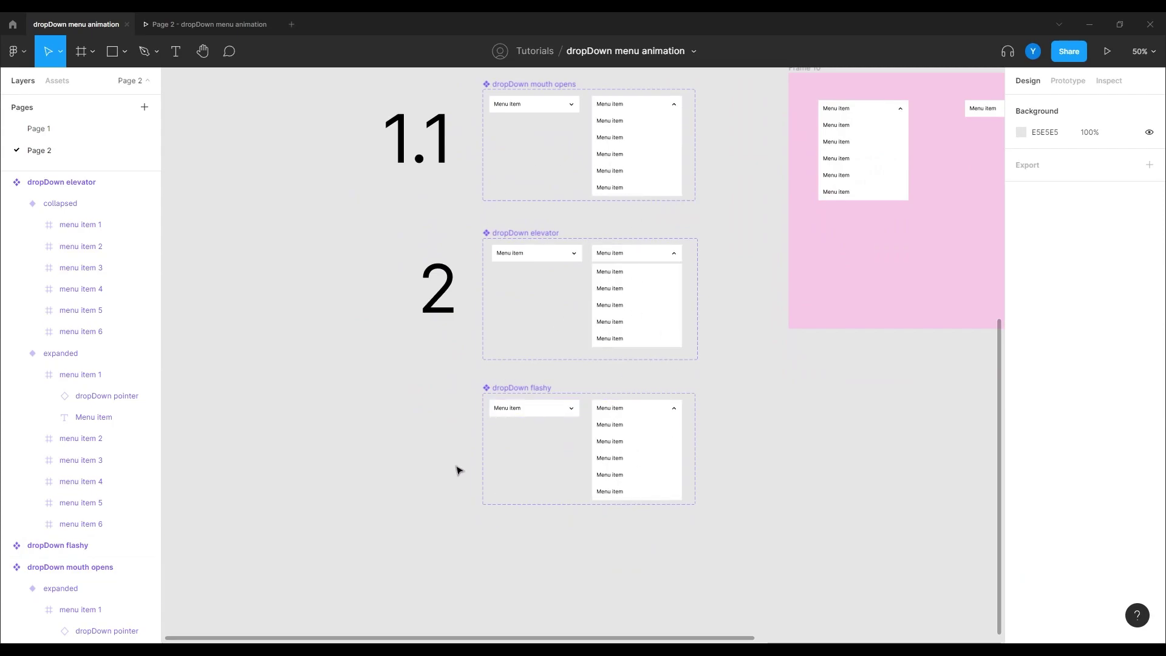
left_click_drag(425, 439, 327, 484)
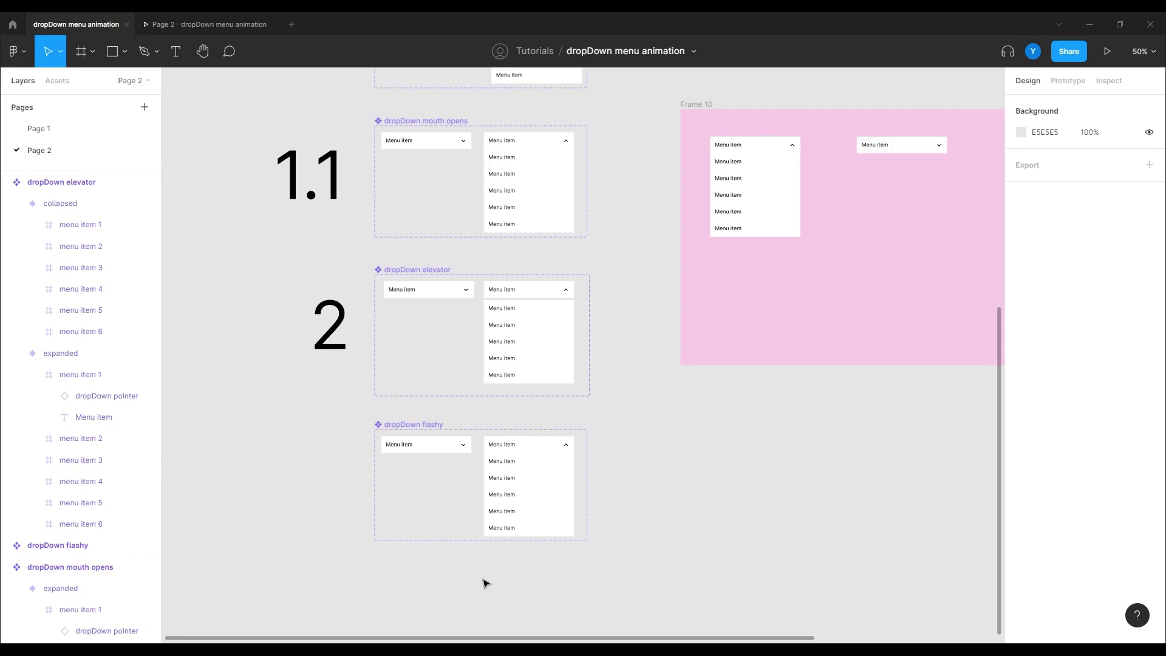
left_click_drag(486, 584, 469, 486)
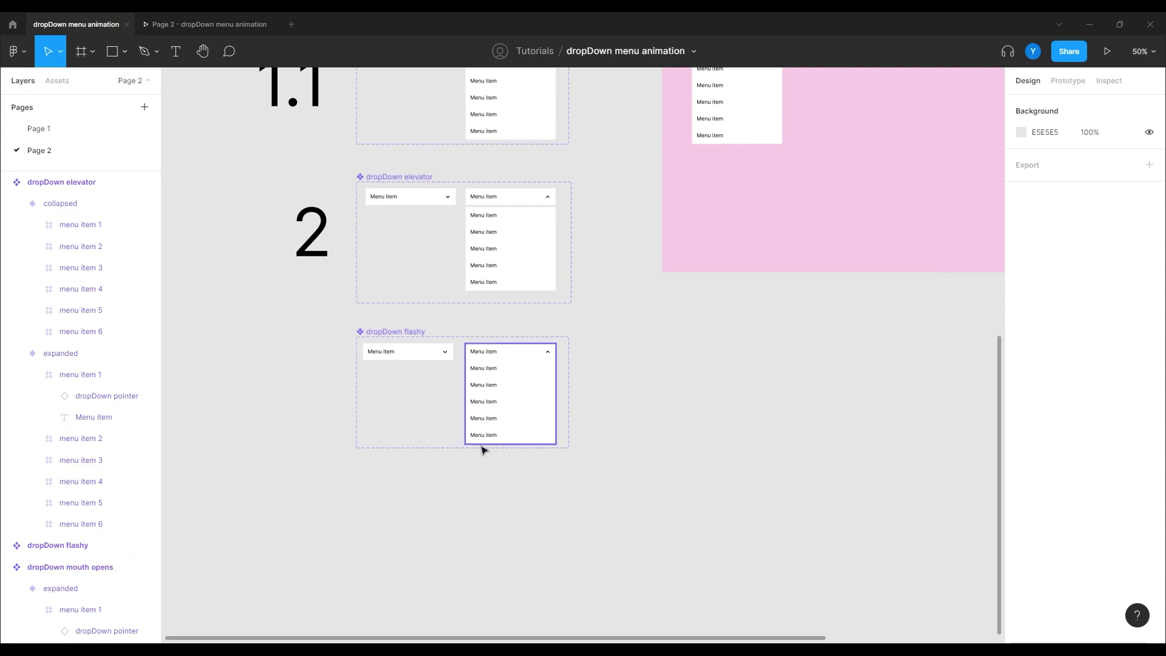
key("shift+0")
left_click_drag(299, 482, 537, 352)
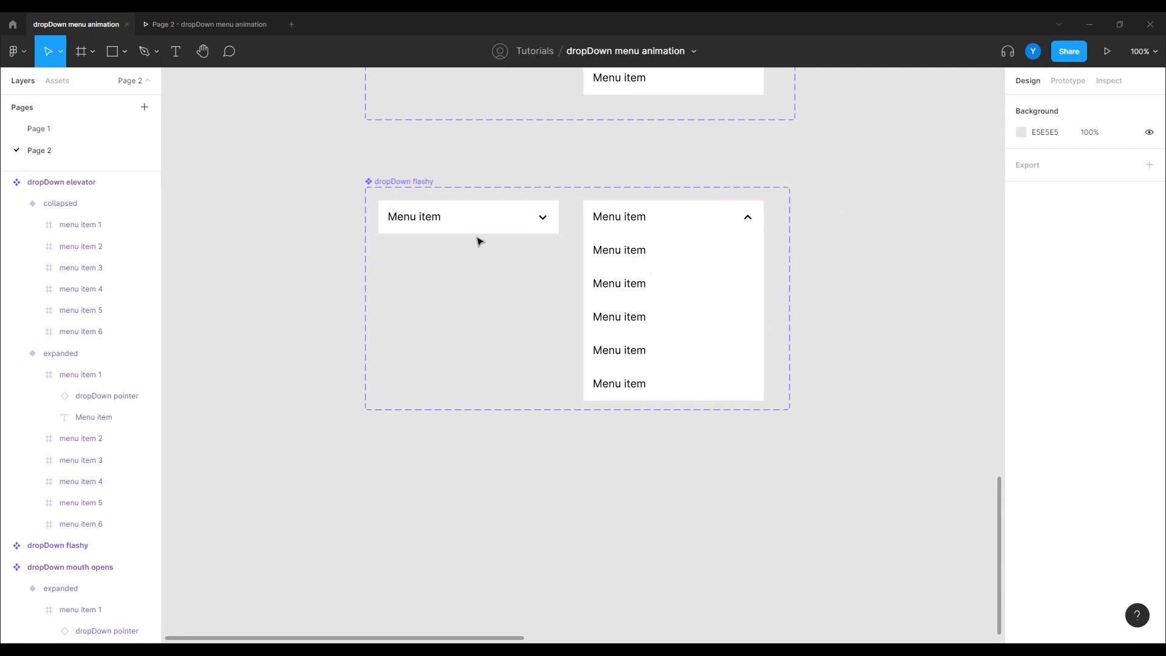
left_click(668, 304)
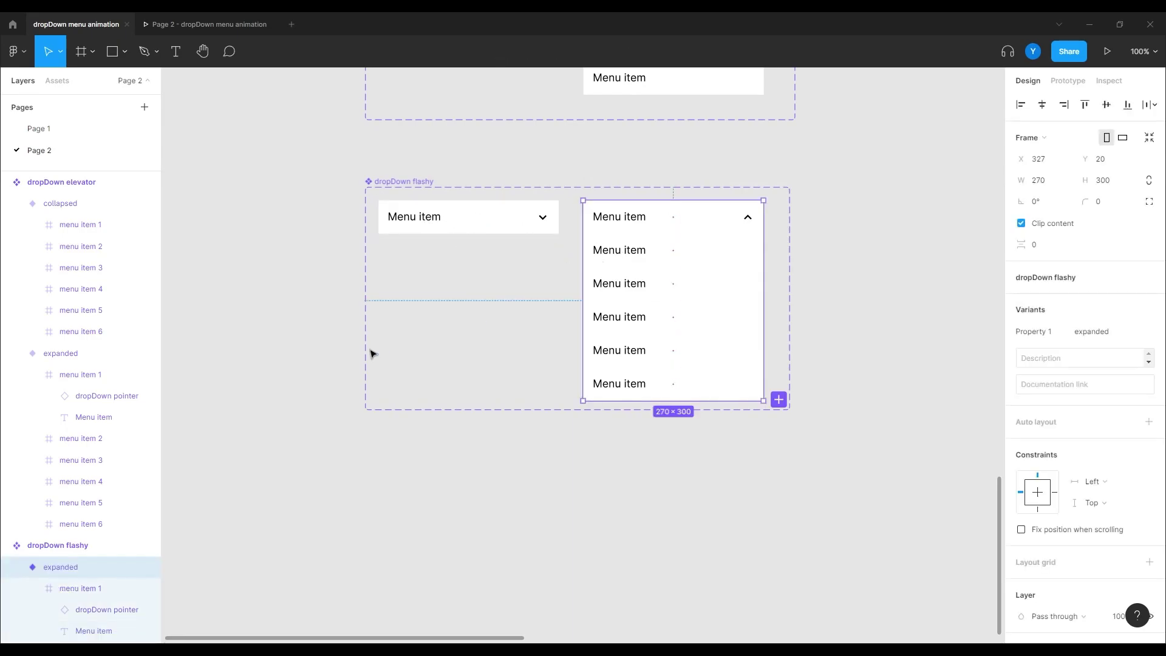
Duplicate the expanded variant four times to create the staged variants up to Variant6.
key("ctrl+d")
key("ctrl+d")
key("ctrl+d")
key("ctrl+d")
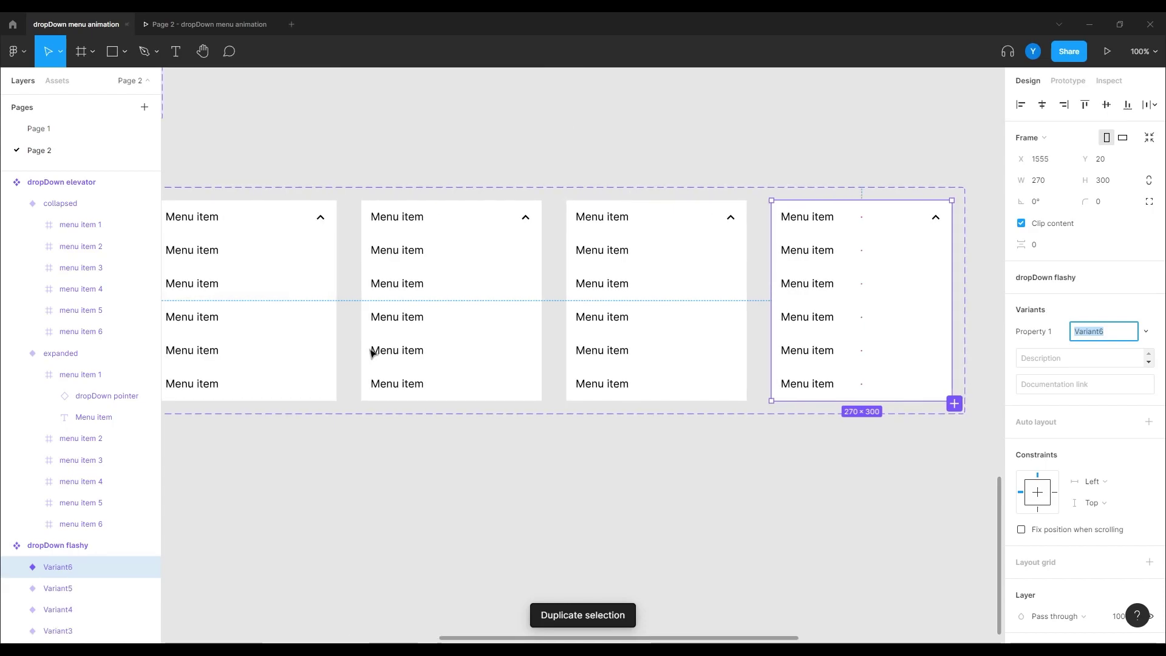
scroll(872, 292, "left", 10)
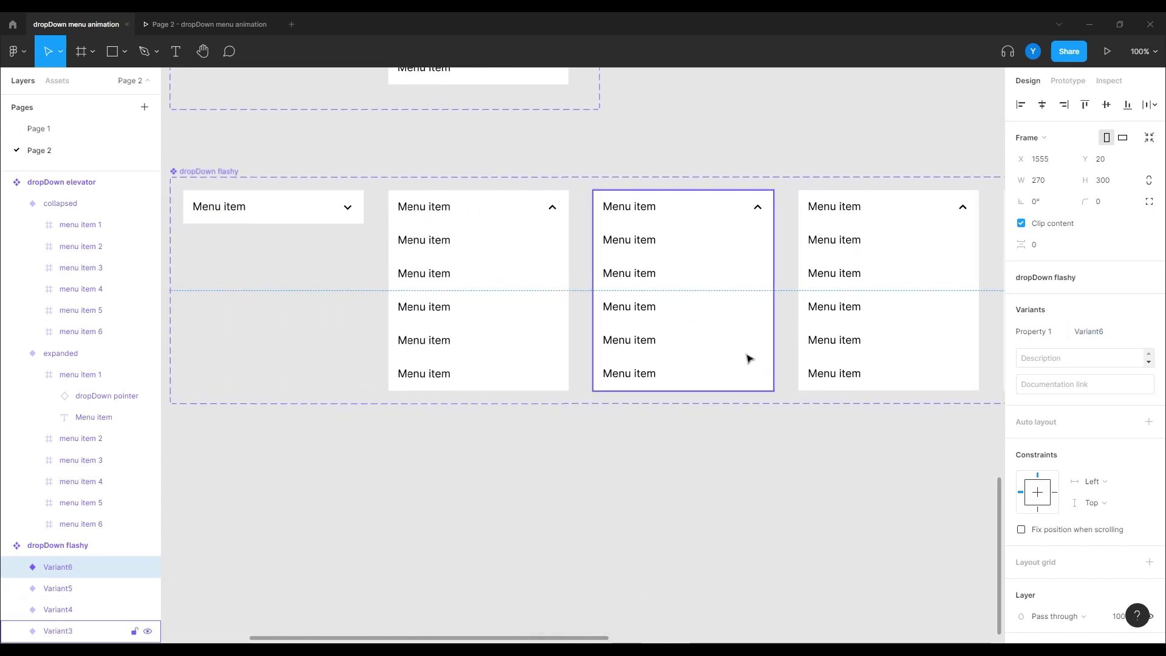
left_click_drag(921, 356, 498, 326)
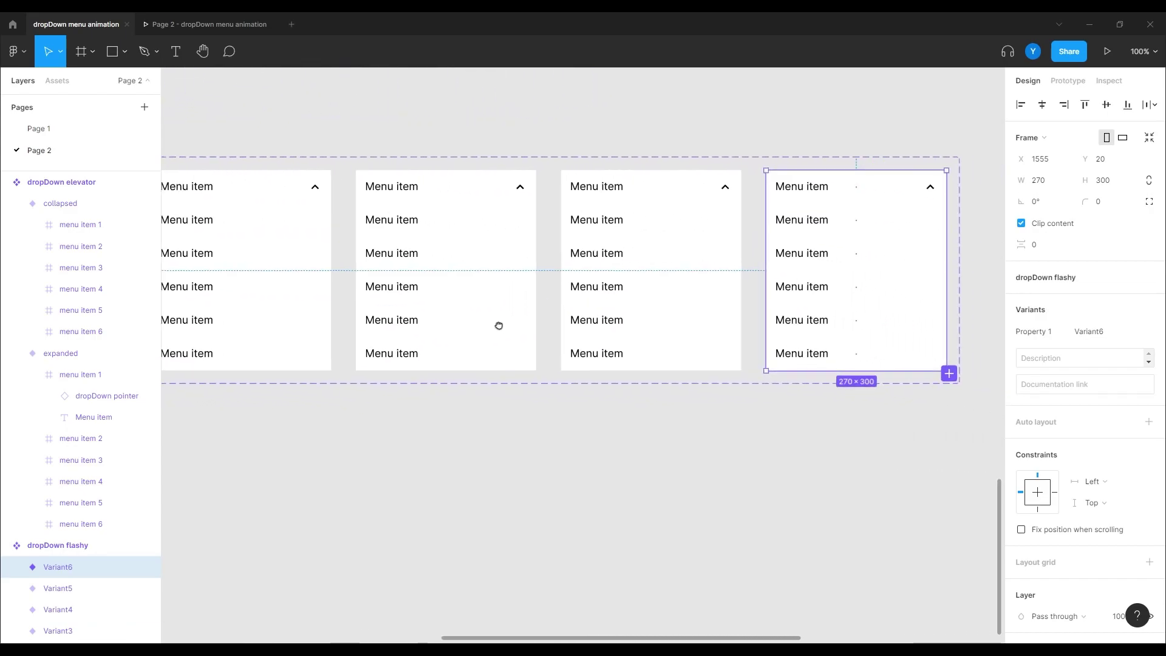
scroll(498, 326, "left", 5)
left_click(316, 274)
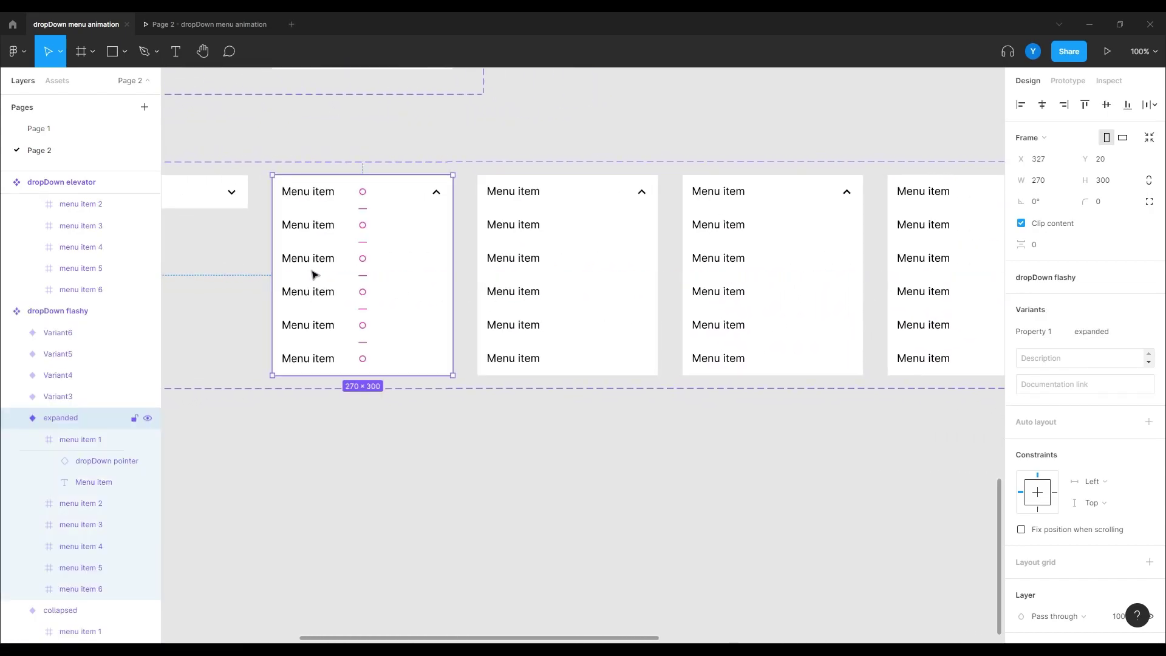
left_click(259, 277)
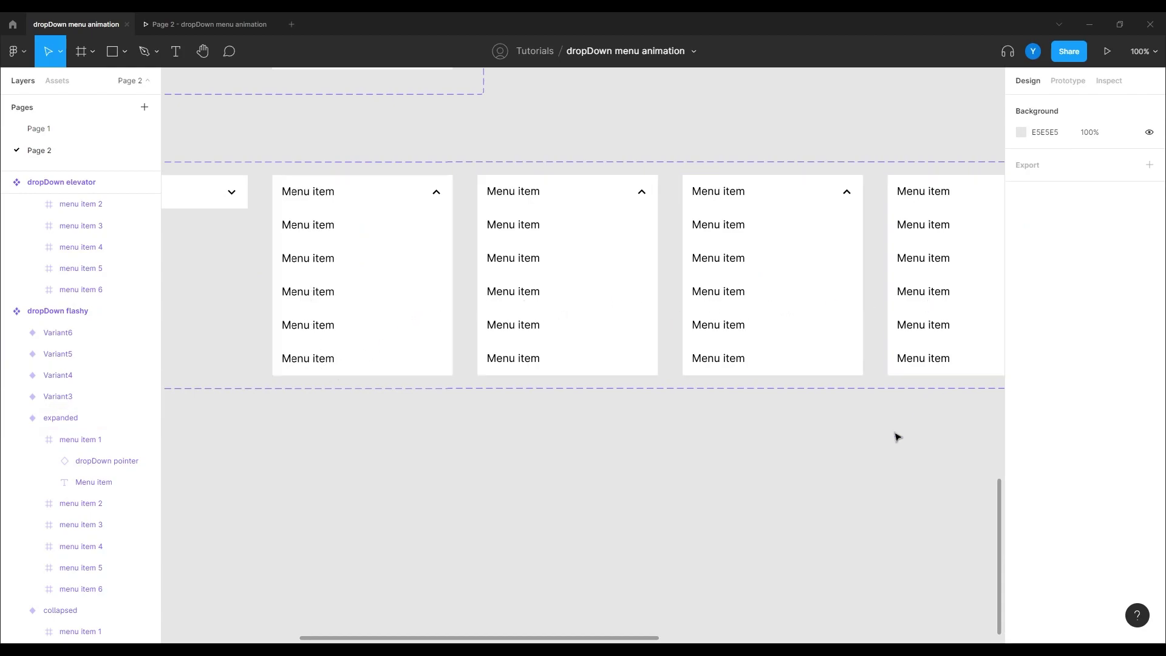
left_click_drag(640, 472, 452, 464)
left_click(876, 200)
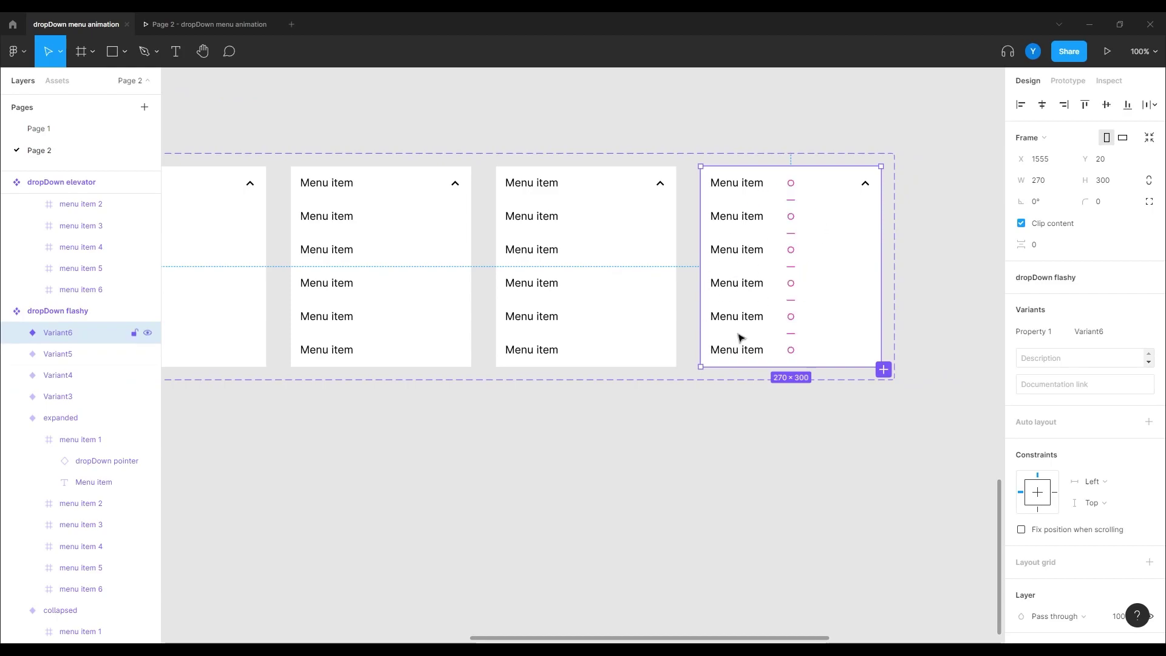
Align-top stack Variant5's menu items 5–6 and Variant4's menu items 4–6.
double_click(543, 357)
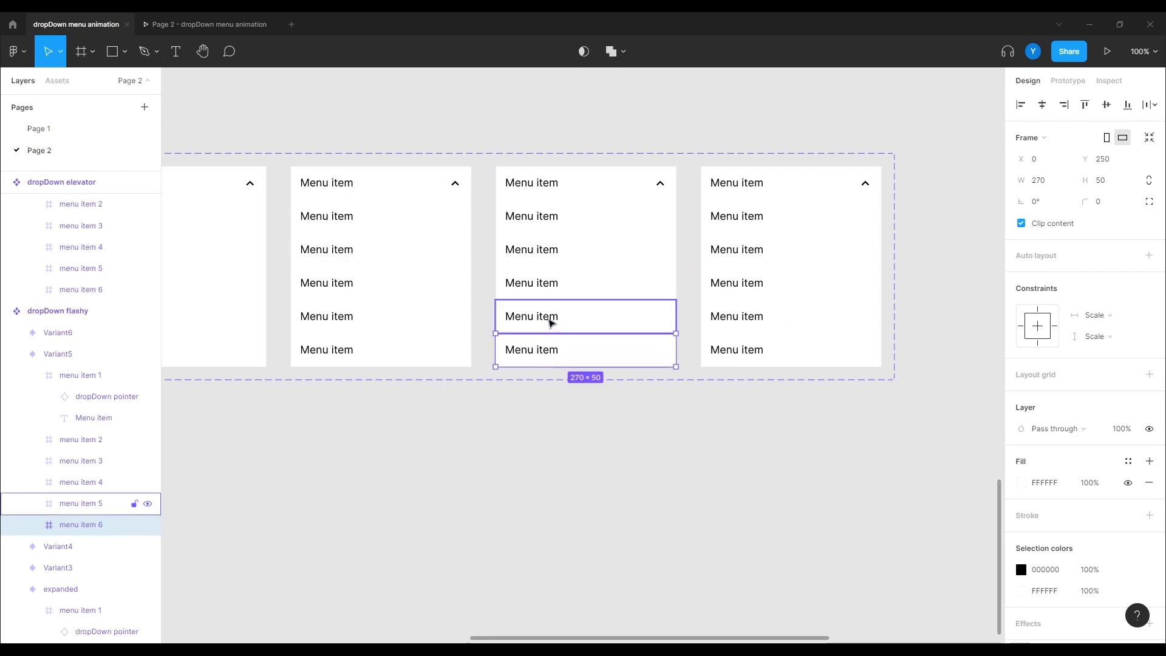
left_click(552, 323, "shift")
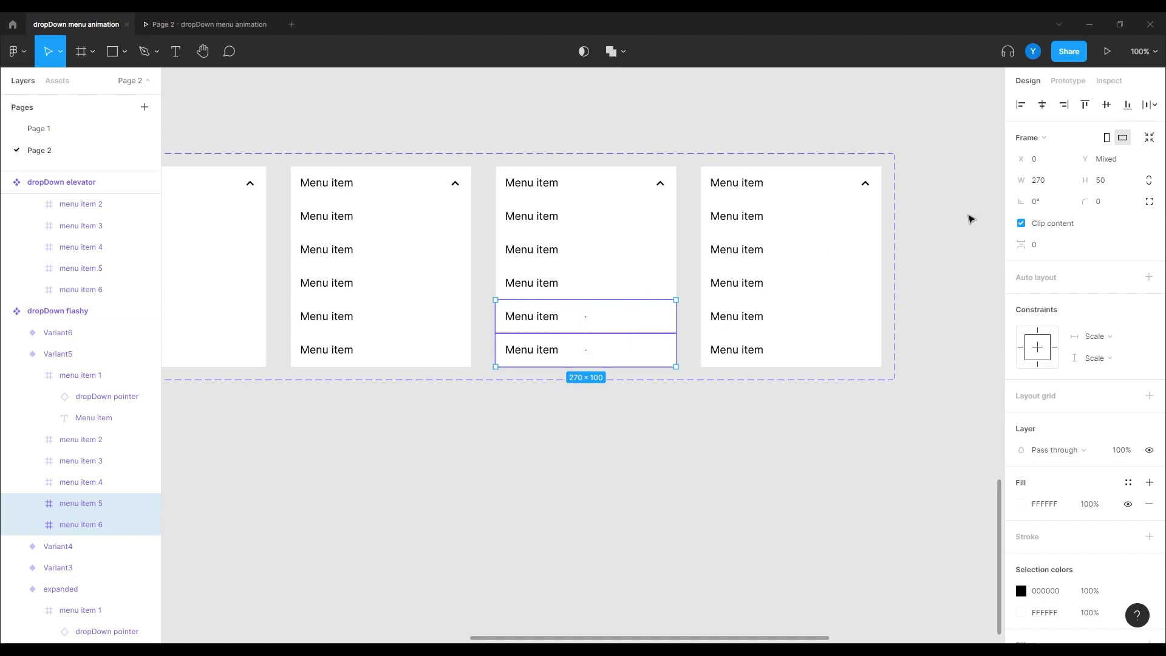
left_click(1085, 105)
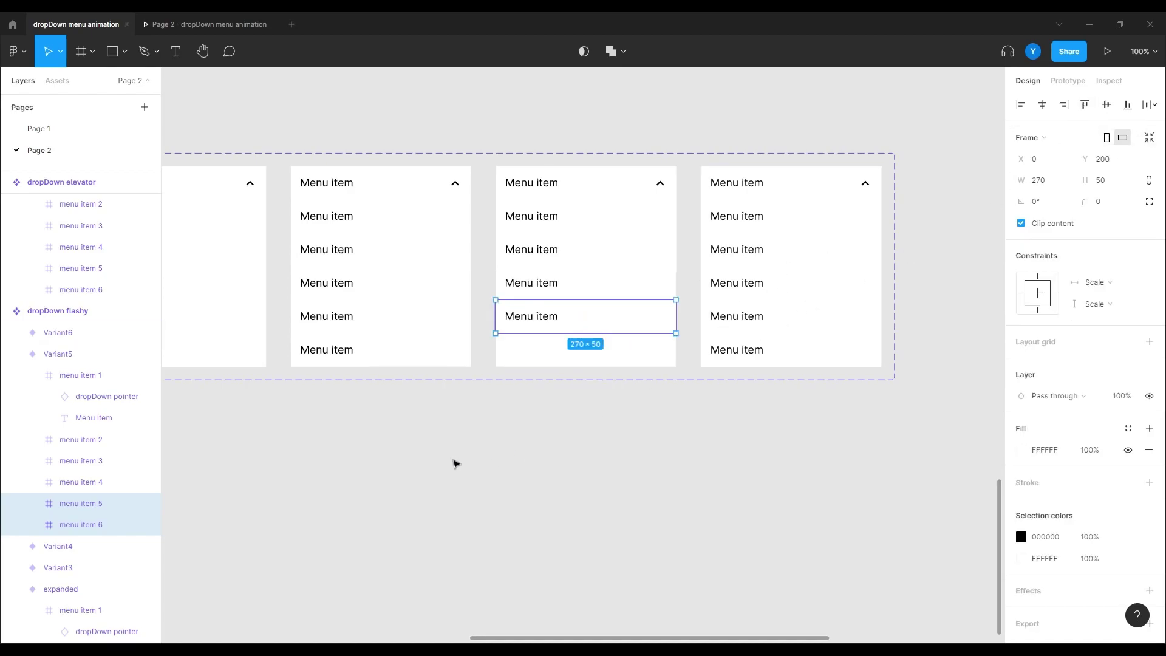
left_click(454, 462)
left_click_drag(342, 421, 633, 436)
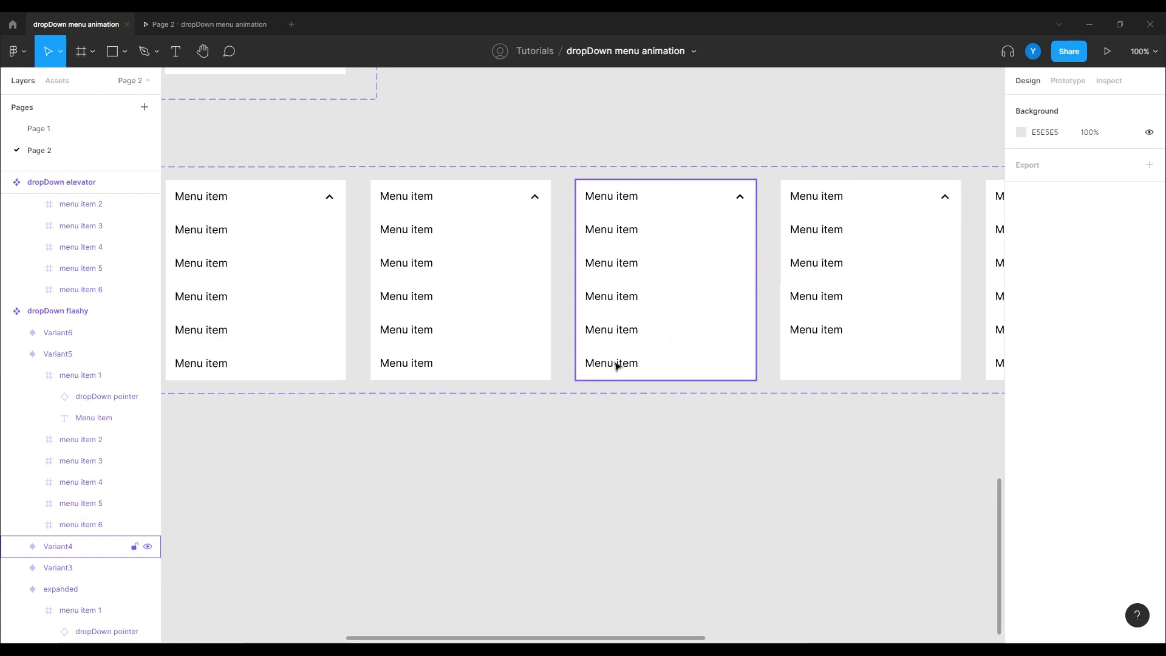
left_click(616, 365)
double_click(615, 363)
left_click(617, 331, "shift")
left_click(620, 301, "shift")
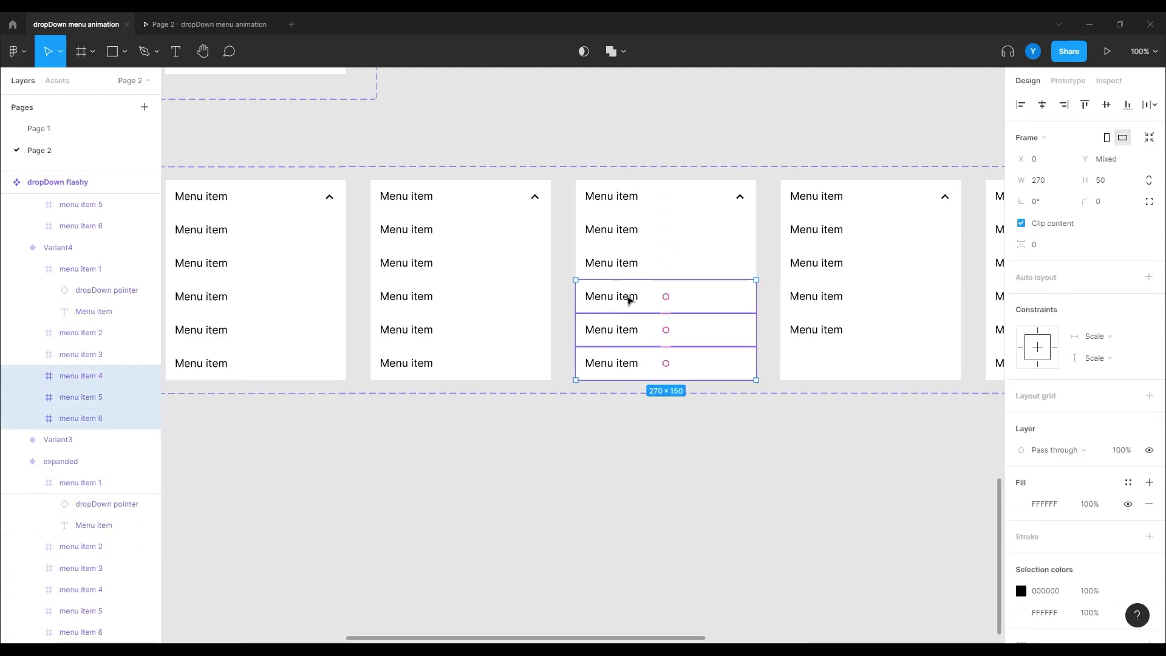
left_click(1084, 105)
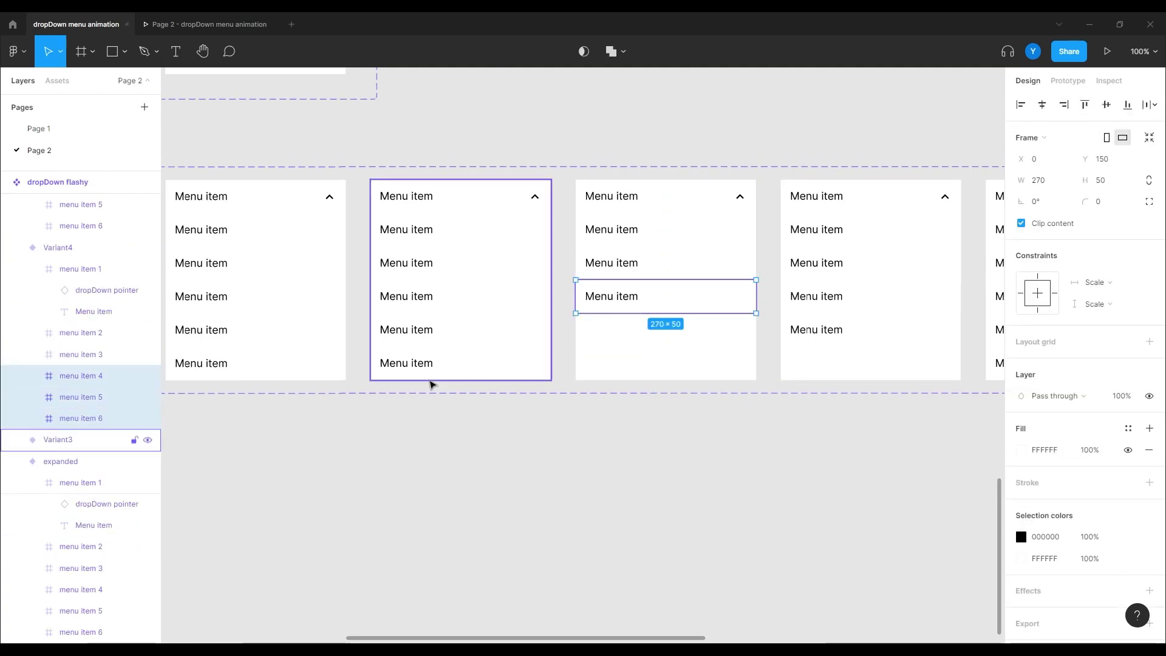
Stack Variant3's menu items 3–6 together at Y 100 using Align top.
left_click(424, 360)
double_click(419, 363)
left_click(417, 330, "shift")
left_click(416, 297, "shift")
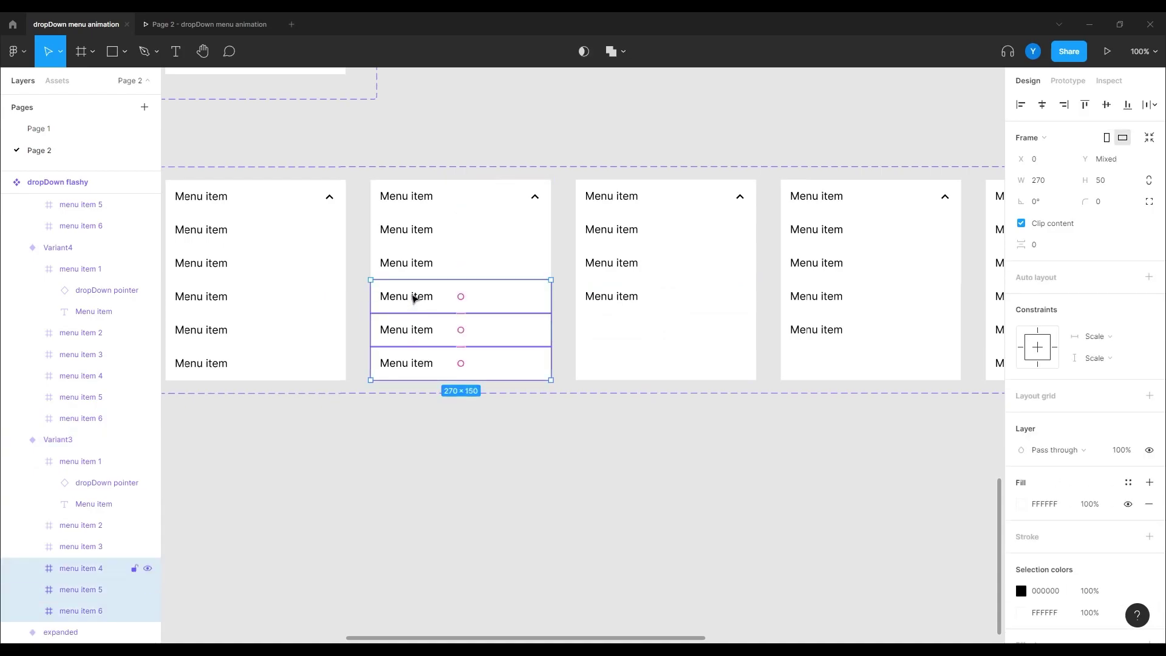
left_click(418, 267, "shift")
left_click(1084, 105)
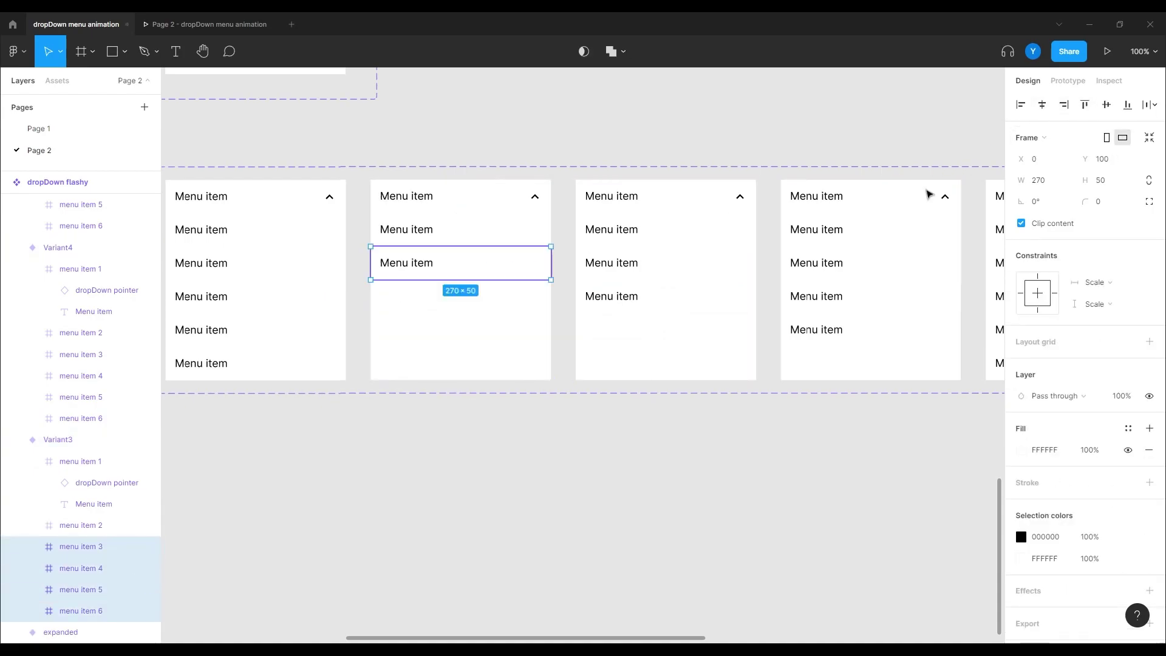
Stack the expanded variant's menu items 2–6 together at Y 50 using Align top.
scroll(567, 440, "left", 5)
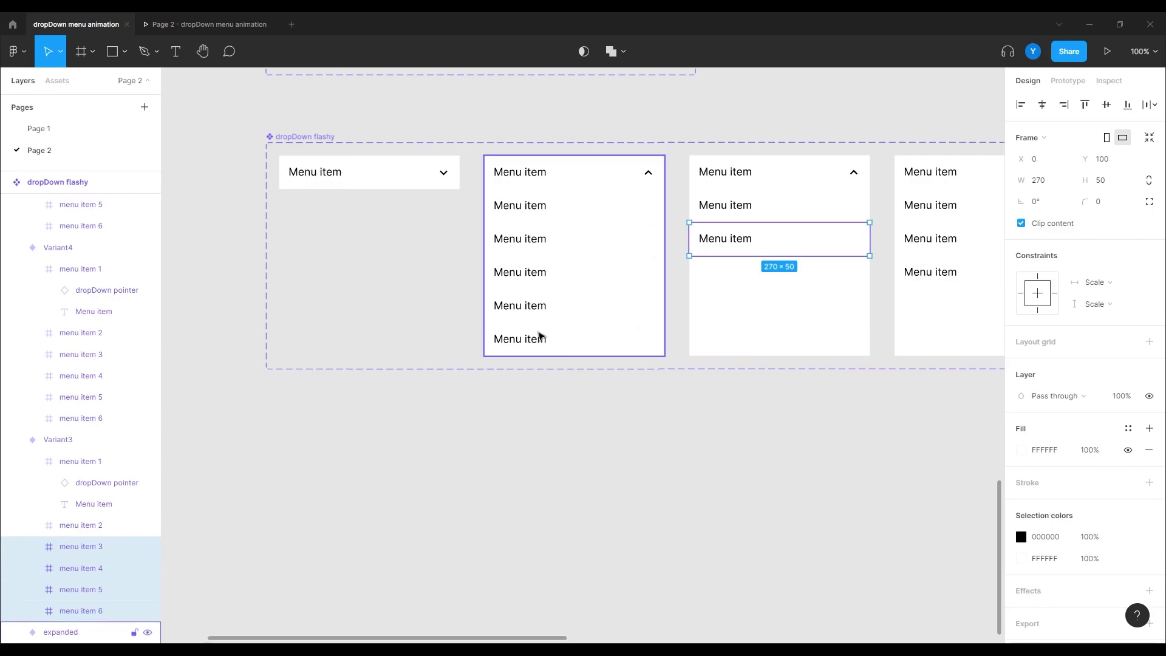
double_click(535, 339)
left_click(520, 303, "shift")
left_click(522, 270, "shift")
left_click(525, 243, "shift")
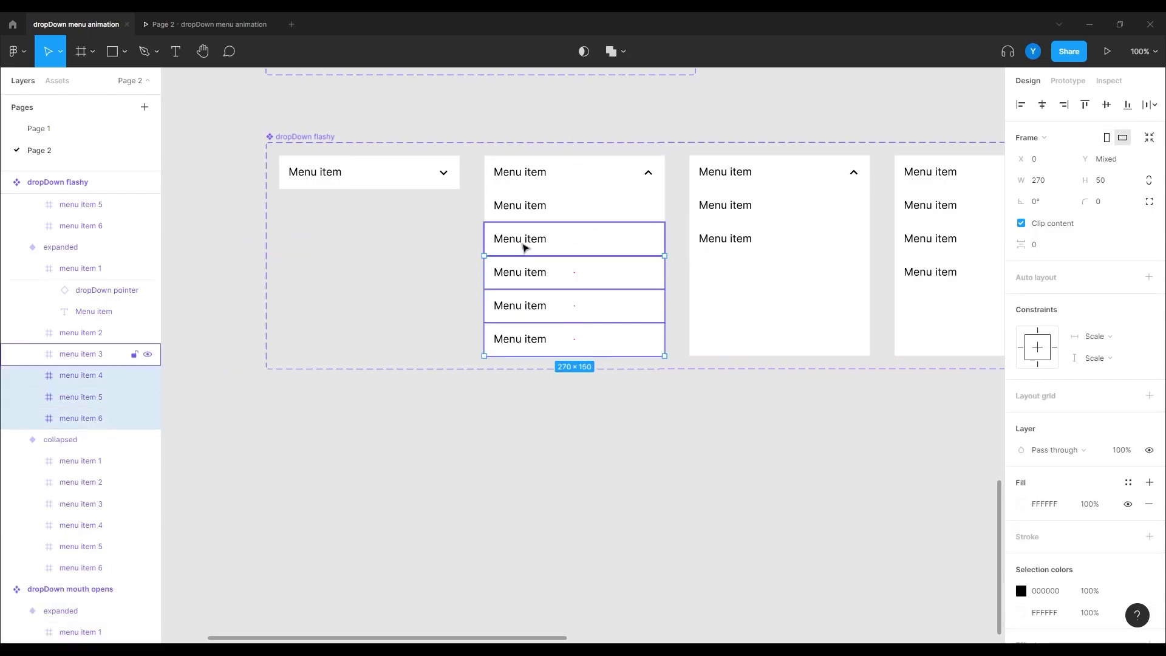
left_click(524, 246, "shift")
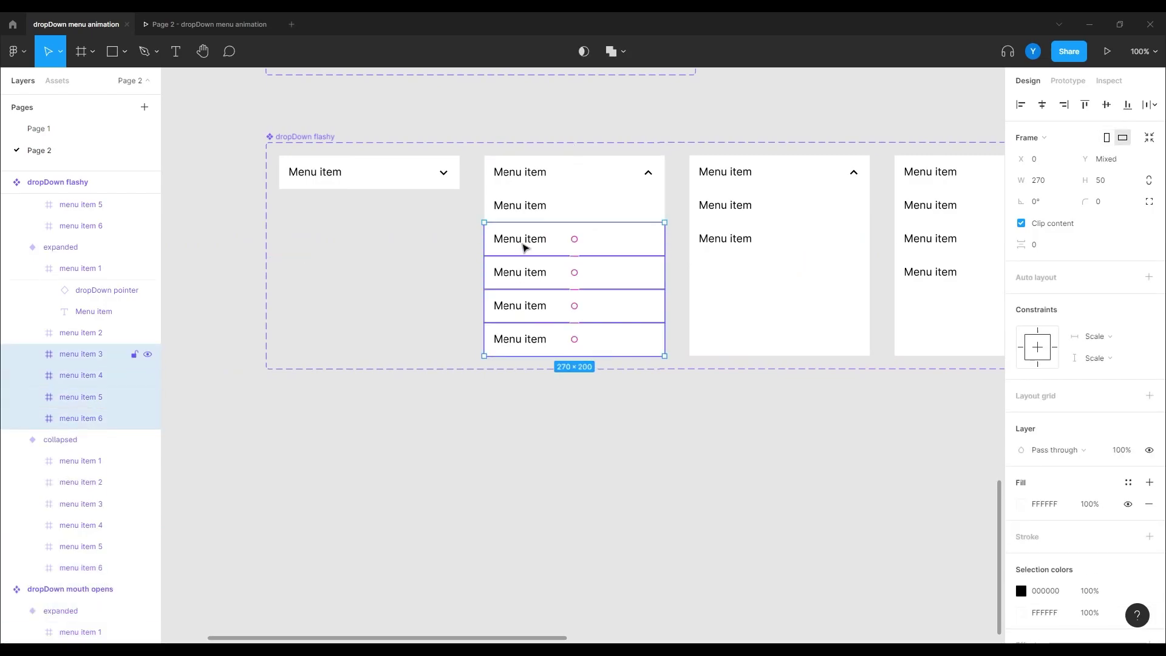
left_click(527, 206, "shift")
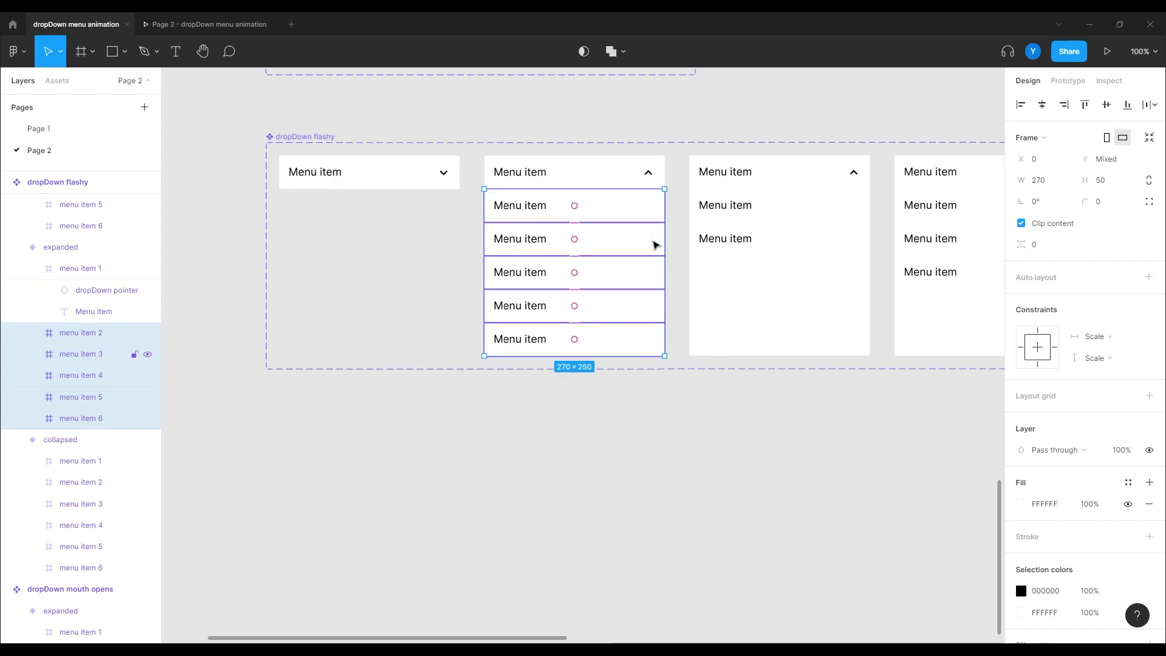
left_click(1085, 105)
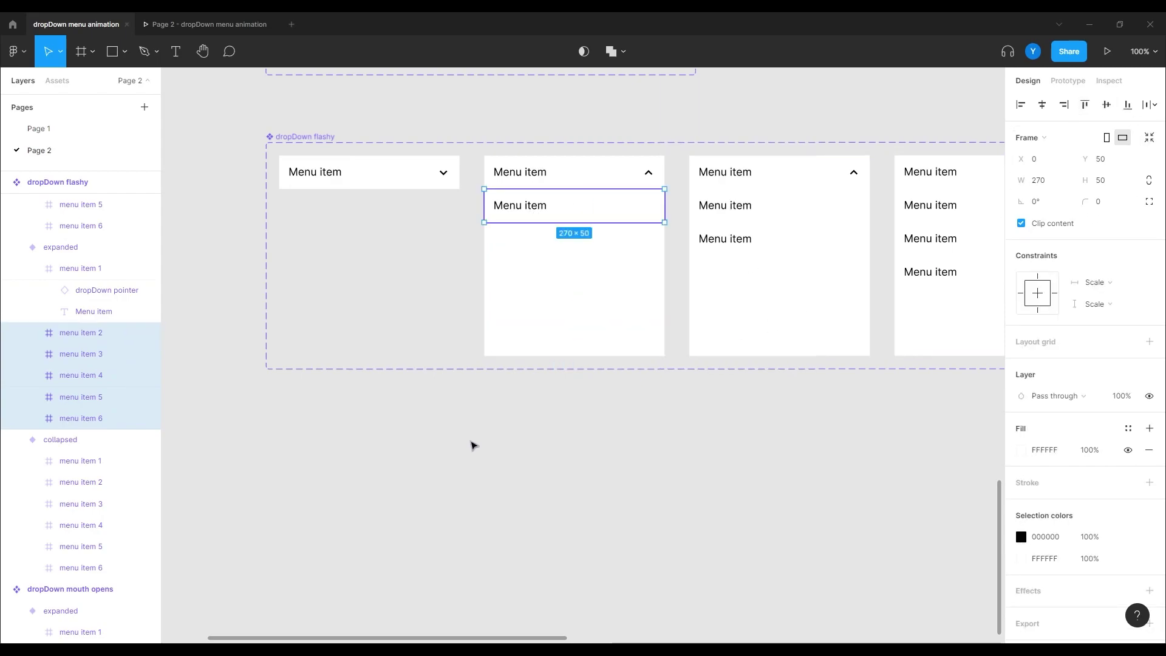
left_click(633, 495)
left_click_drag(632, 494, 603, 523)
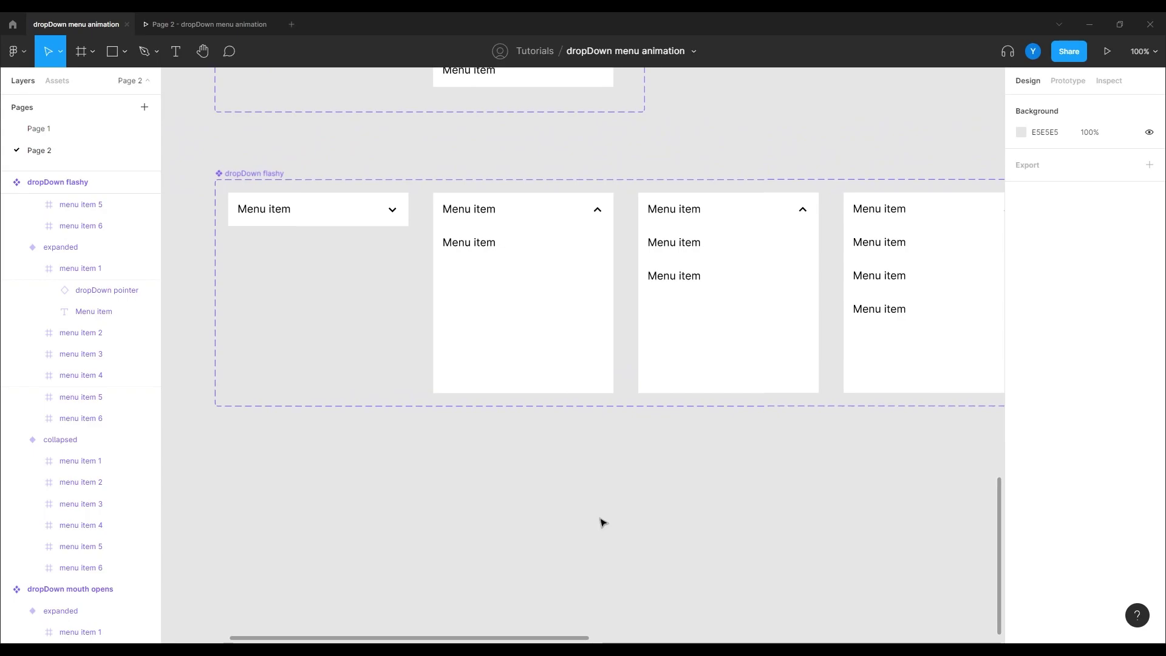
Open the collapsed variant's click-to-expanded interaction and set its duration to 300ms.
left_click_drag(699, 509, 534, 495)
scroll(591, 490, "down", 5)
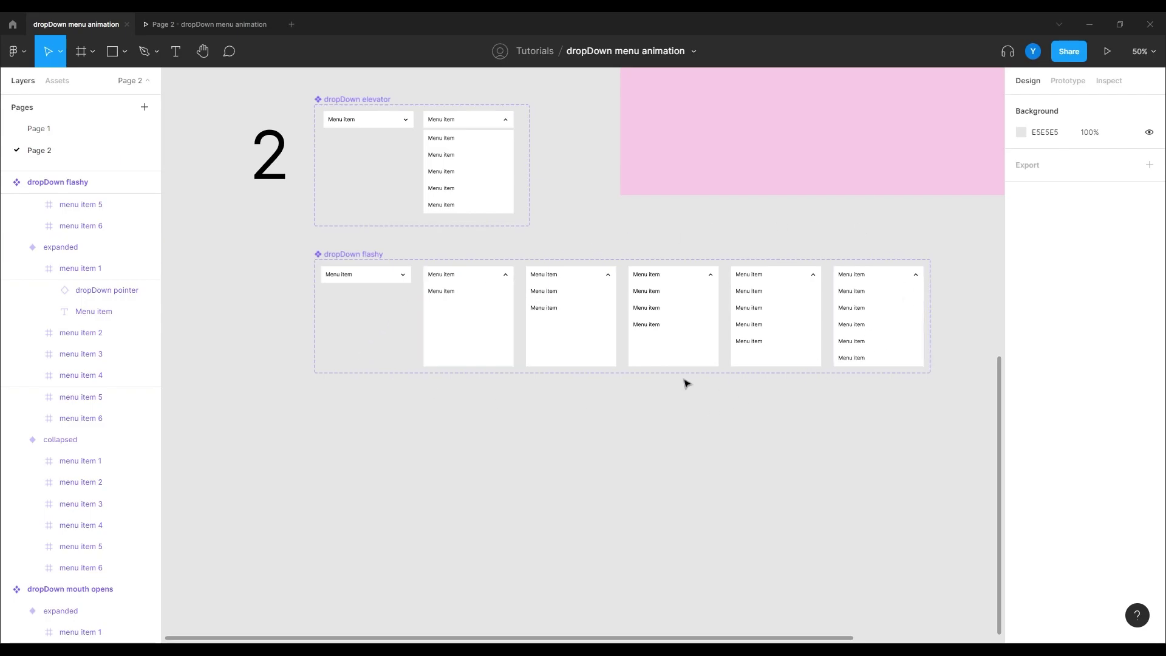
scroll(685, 383, "left", 3)
scroll(404, 351, "up", 5)
scroll(450, 489, "up", 3)
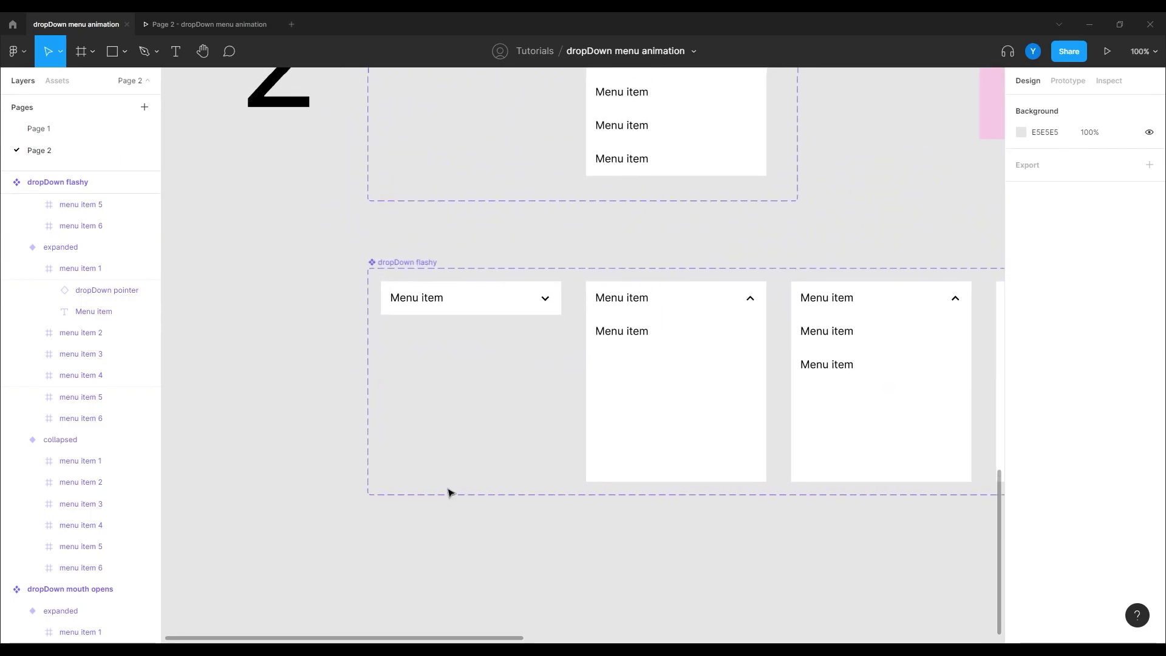
scroll(525, 416, "up", 5)
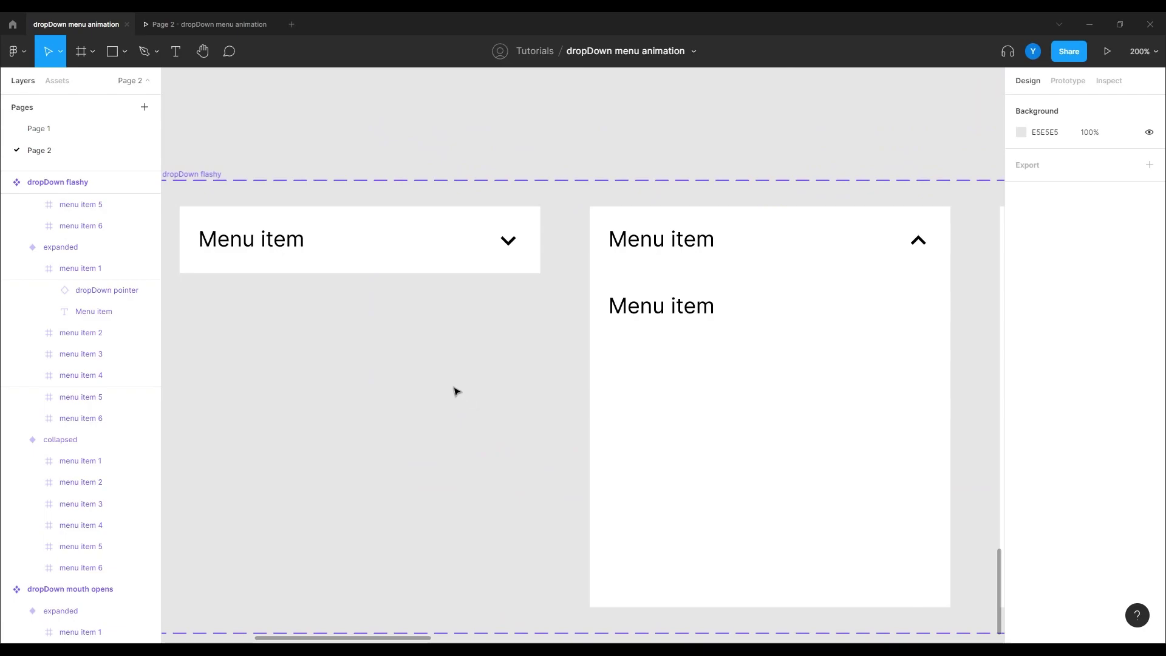
left_click(385, 257)
left_click(73, 461)
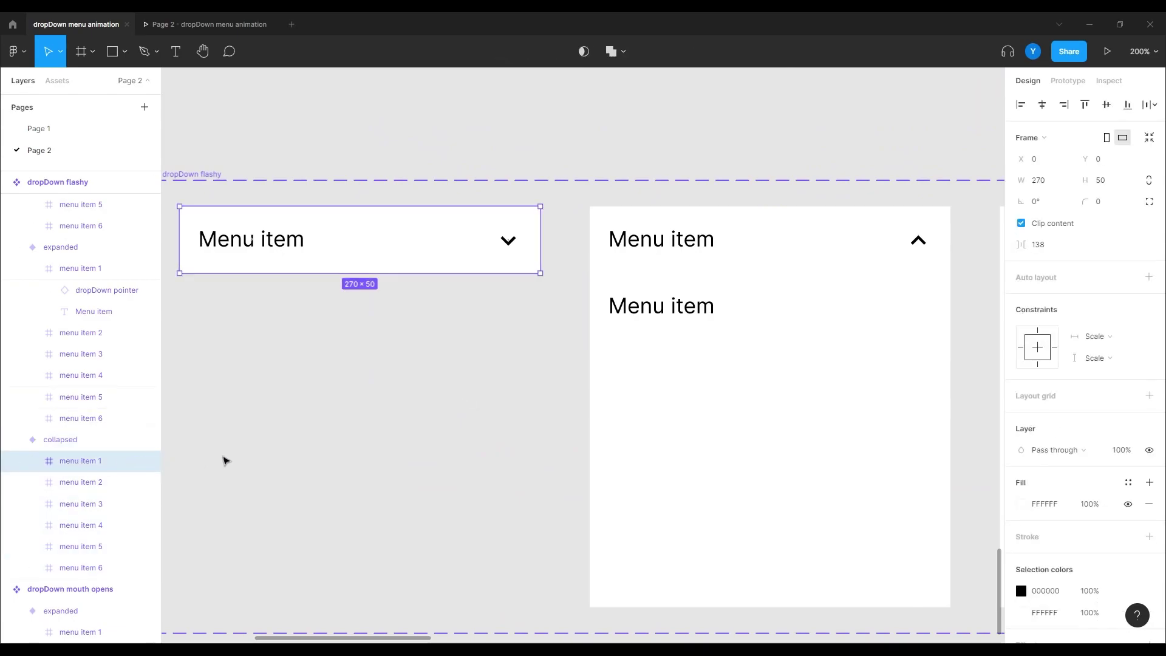
left_click(1068, 81)
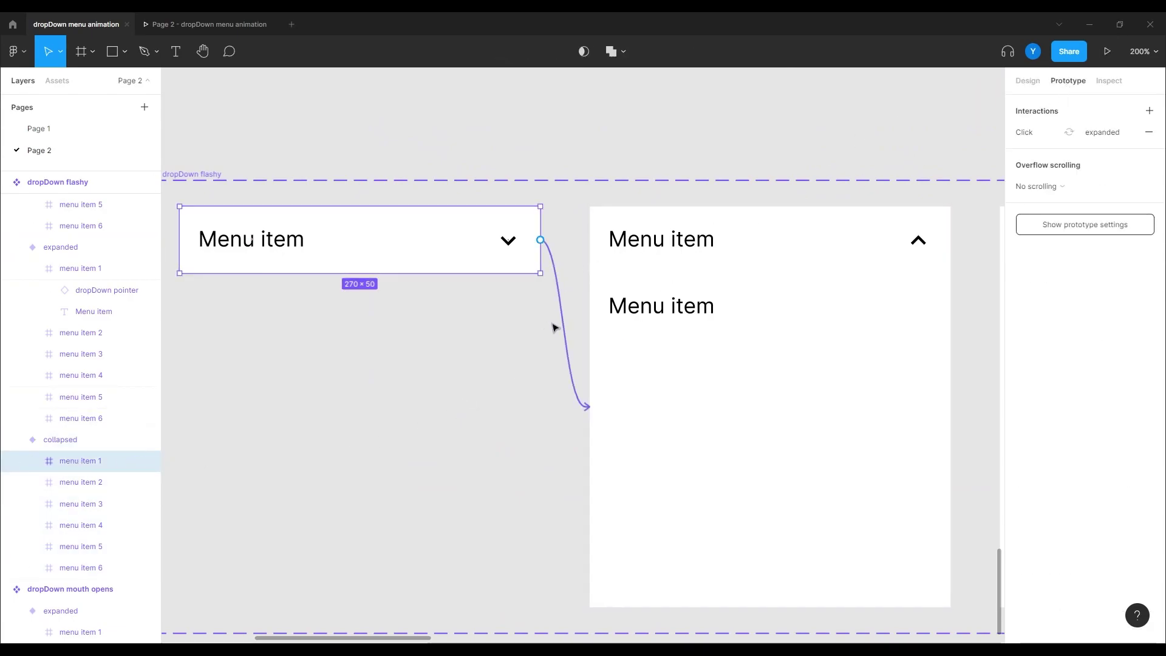
left_click(575, 379)
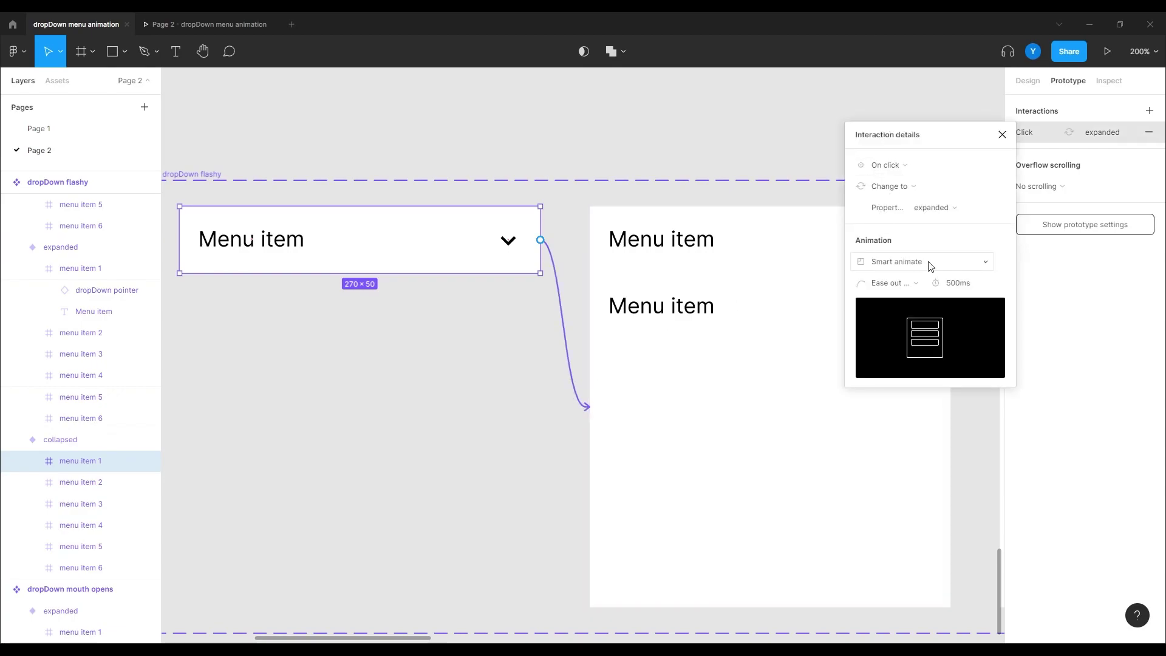
left_click(954, 289)
type("300")
key("Return")
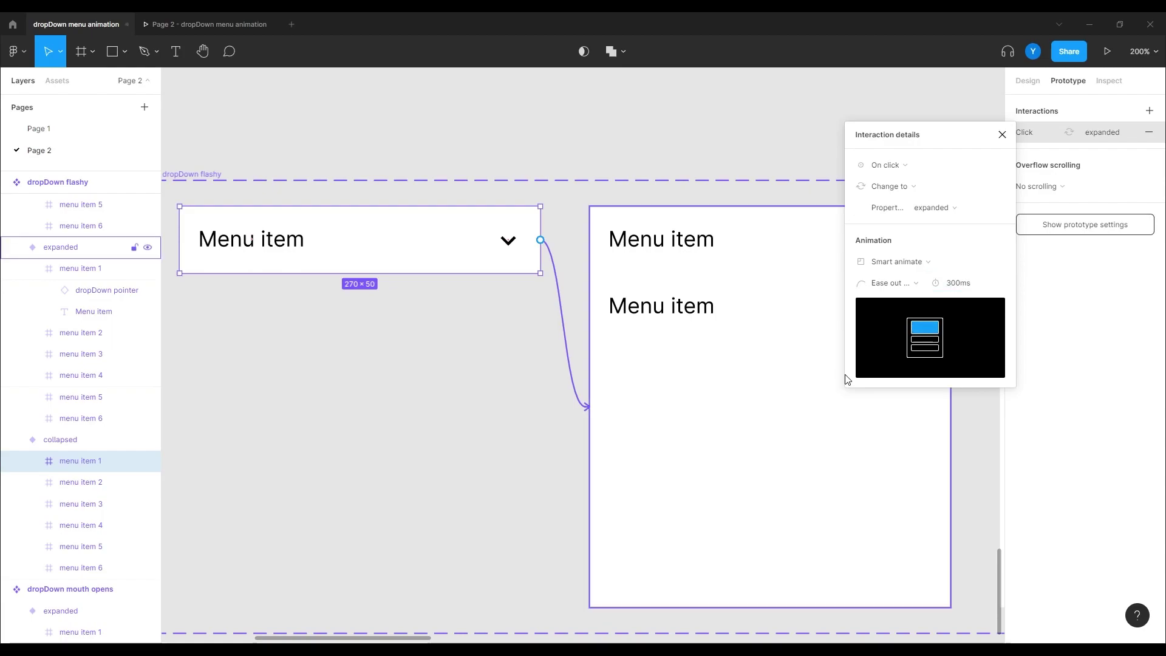
Keep Ease out back easing and change the animation duration to 400ms.
left_click_drag(760, 448, 422, 375)
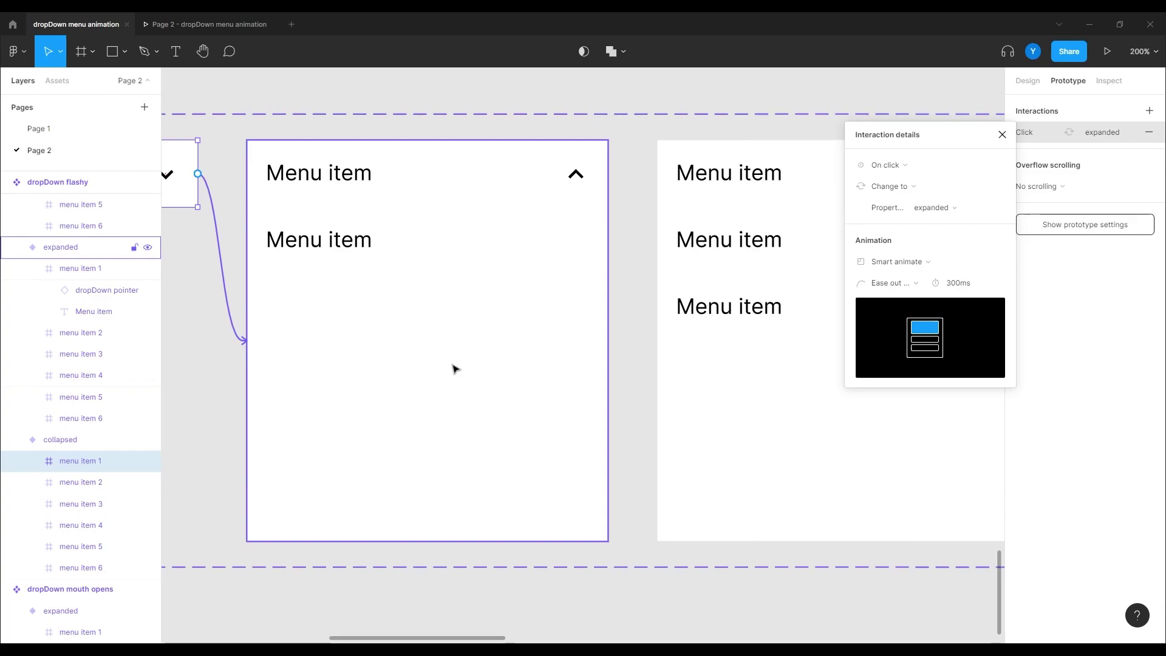
left_click(877, 285)
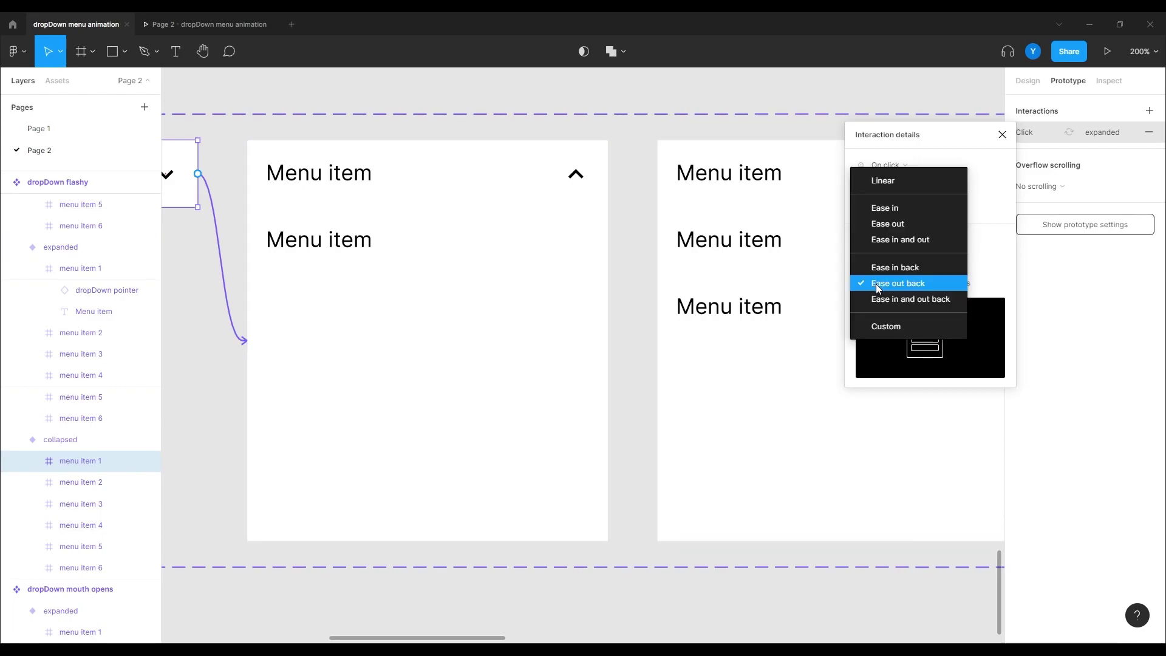
left_click(876, 286)
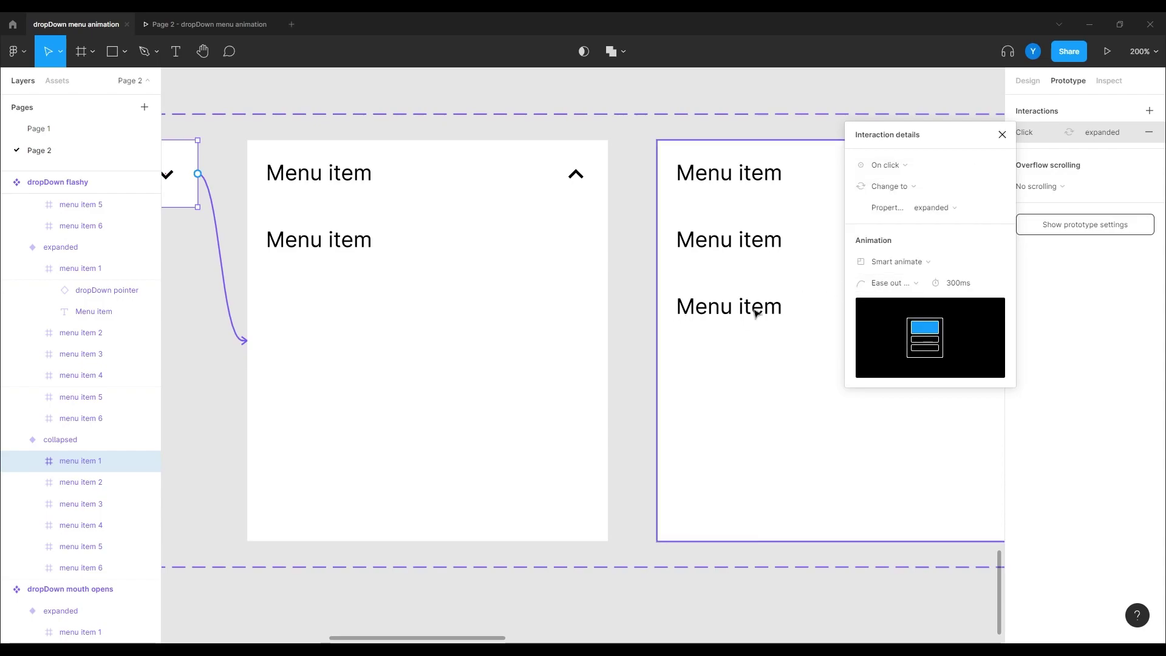
left_click(958, 283)
type("400")
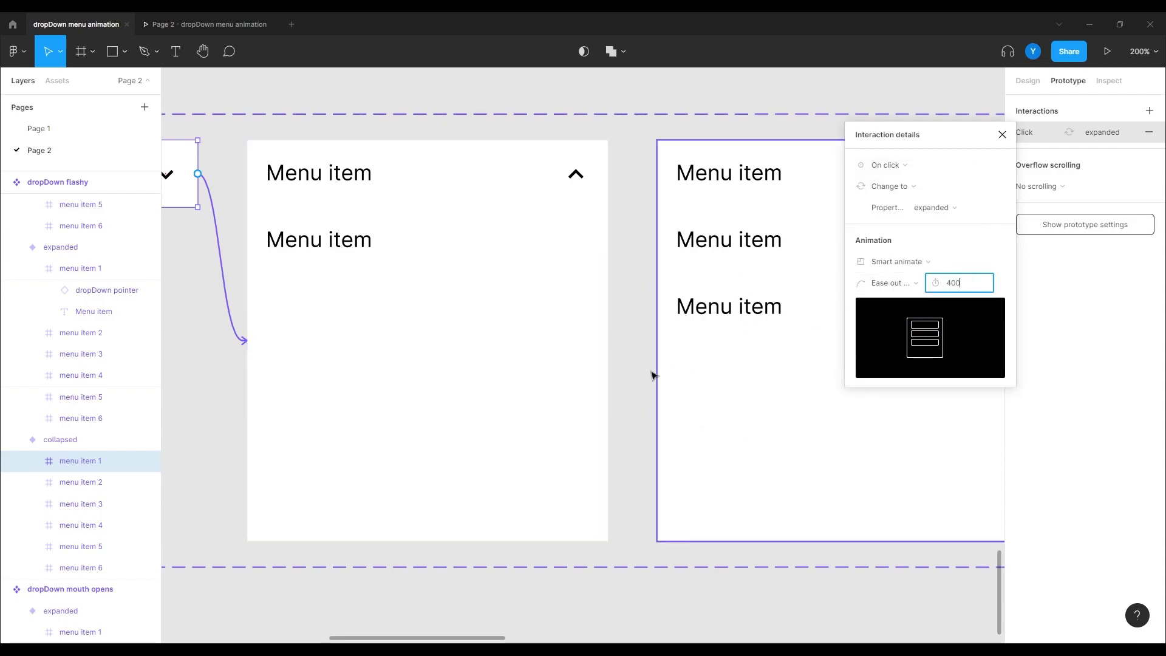
key("Return")
Link the expanded variant to Variant3 with an After delay trigger of 800ms.
left_click_drag(658, 422, 460, 414)
key("shift+0")
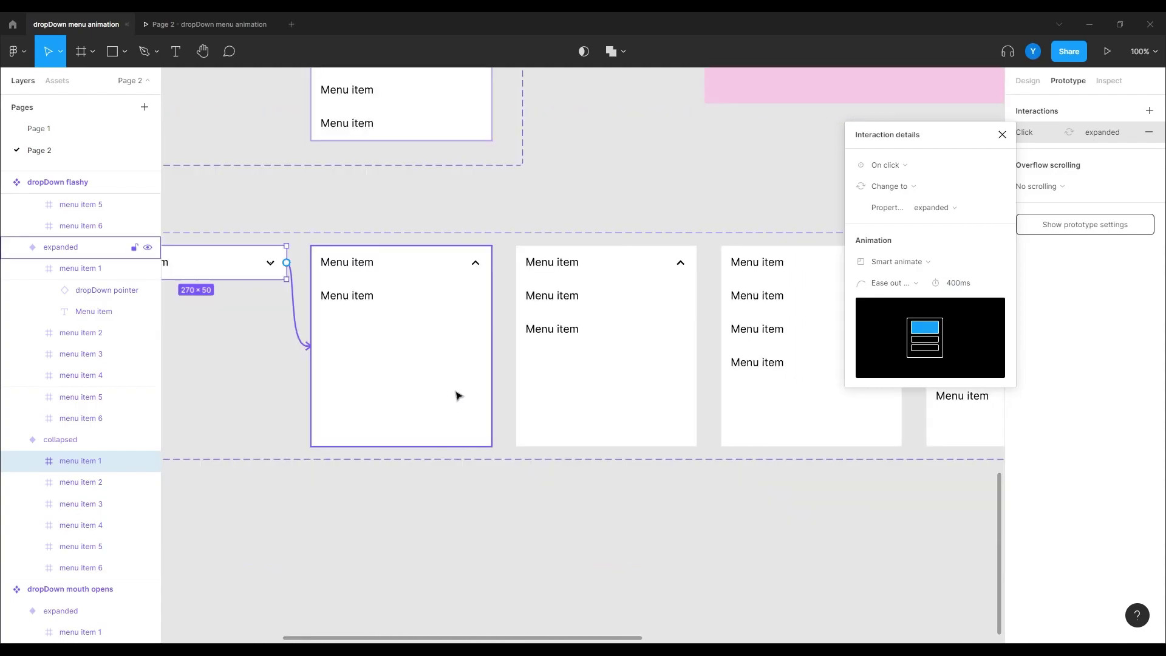
left_click(450, 277)
left_click_drag(490, 352, 534, 349)
left_click(907, 172)
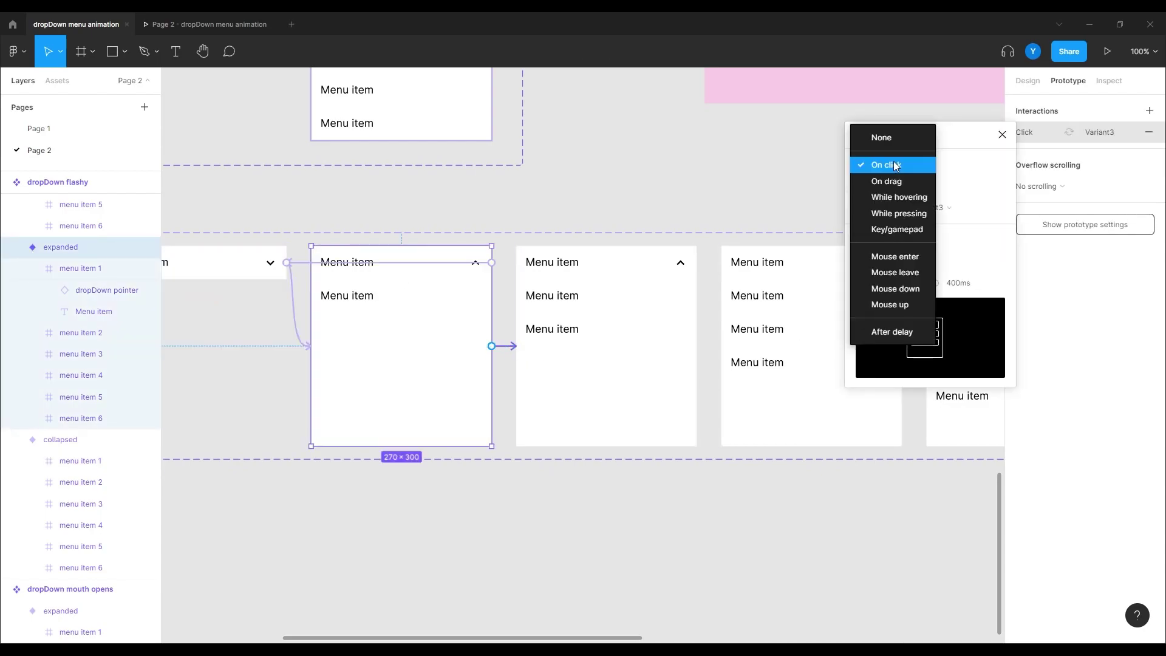
left_click(891, 331)
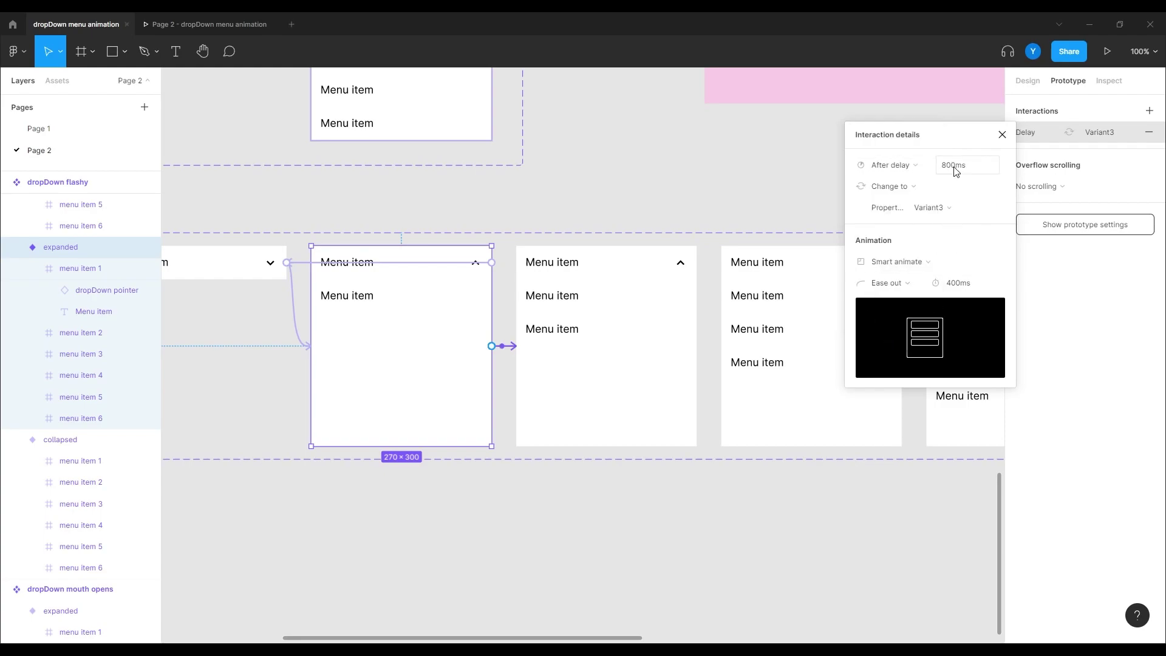
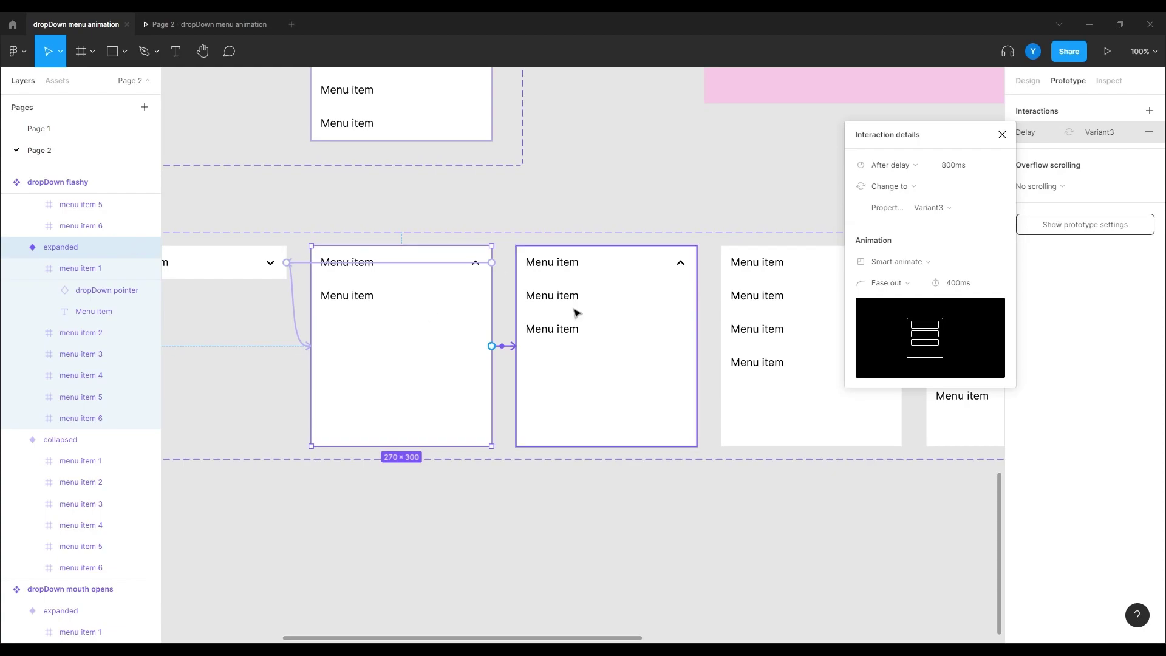
Zoom out over the whole flashy dropdown set and show the expanded variant's Design properties.
left_click_drag(547, 403, 394, 365)
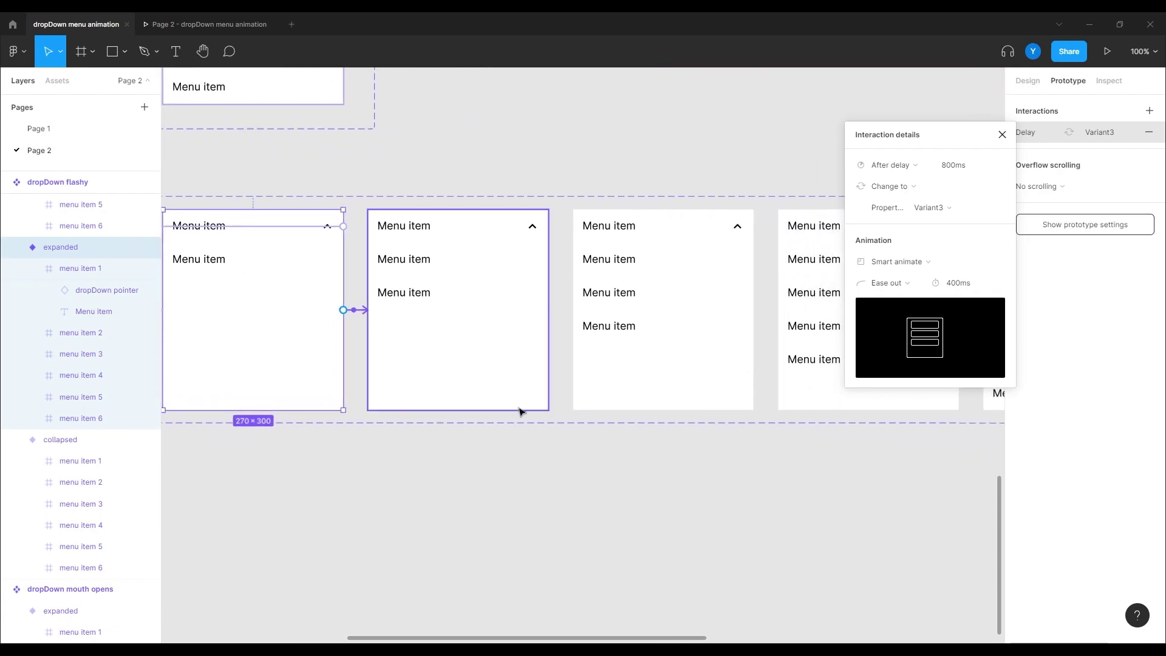
scroll(547, 425, "down", 5)
left_click_drag(559, 440, 372, 435)
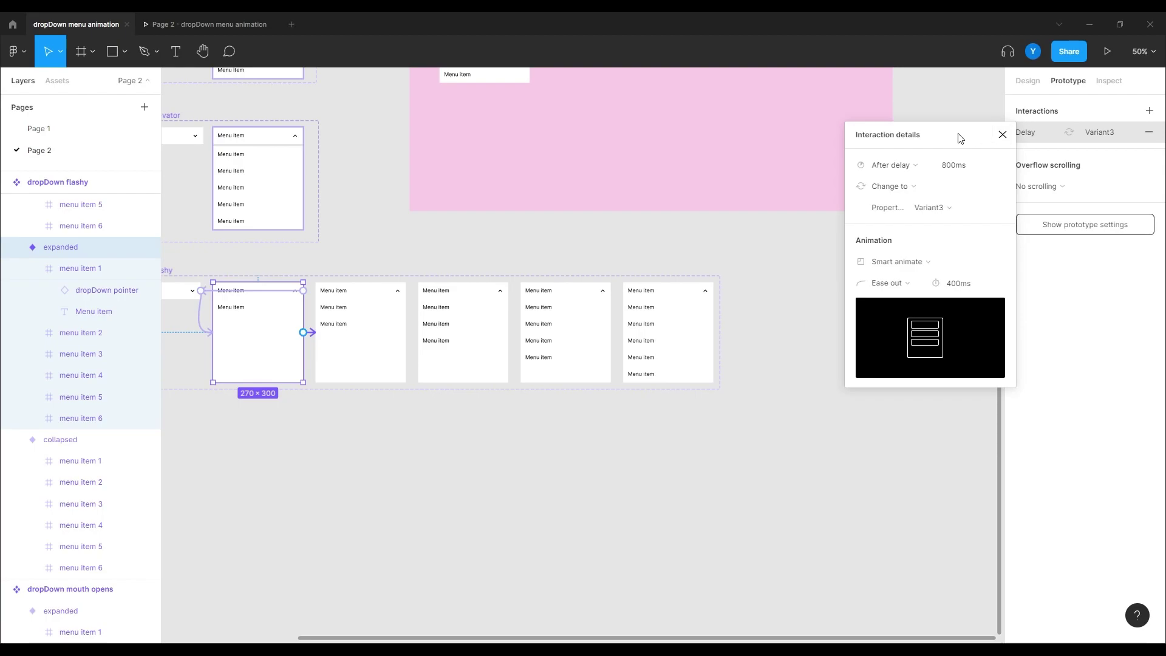
left_click(1027, 81)
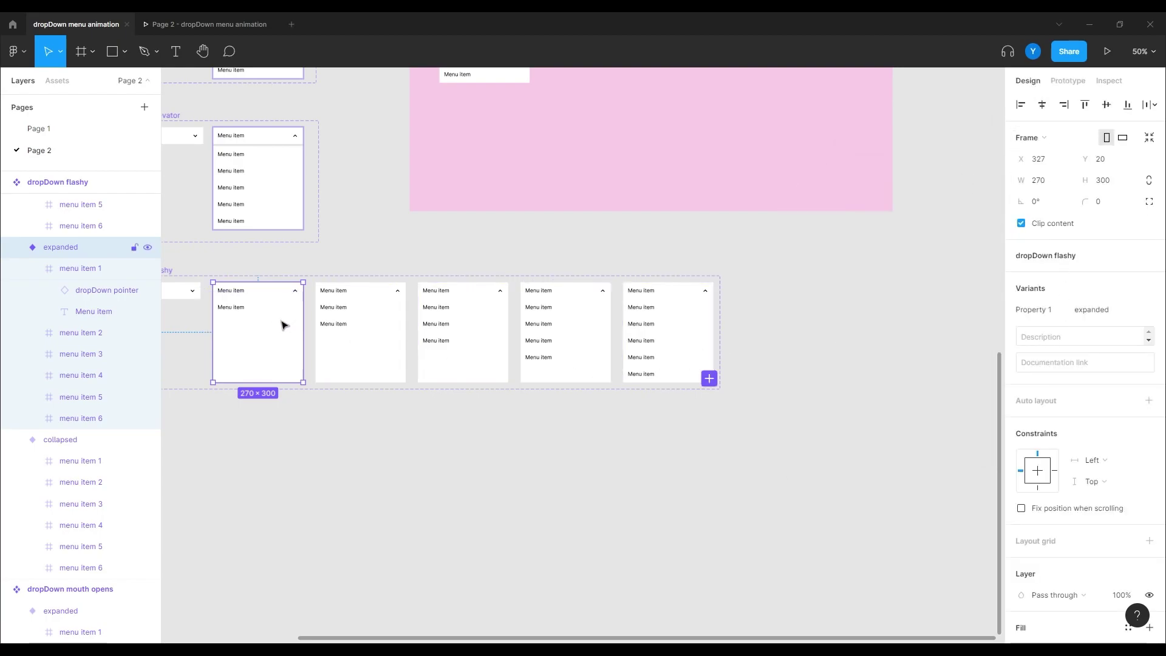
Change the expanded variant's Property 1 value to expanded1.
left_click(370, 338)
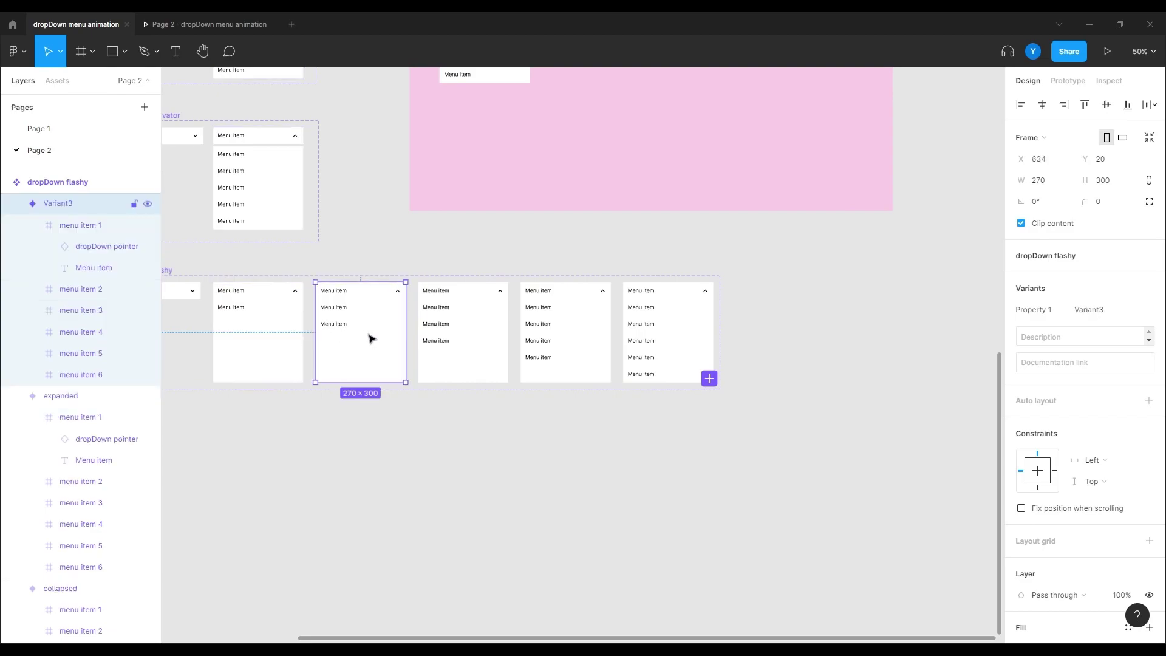
left_click(286, 334)
left_click(1119, 312)
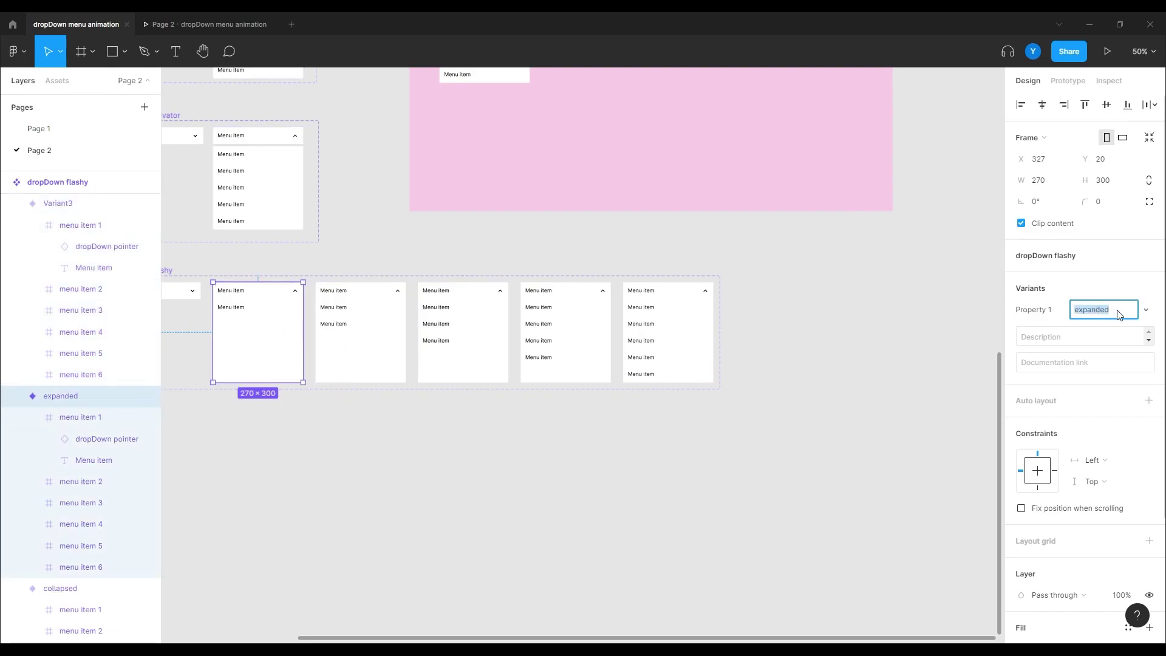
left_click(1119, 312)
type("1")
key("Return")
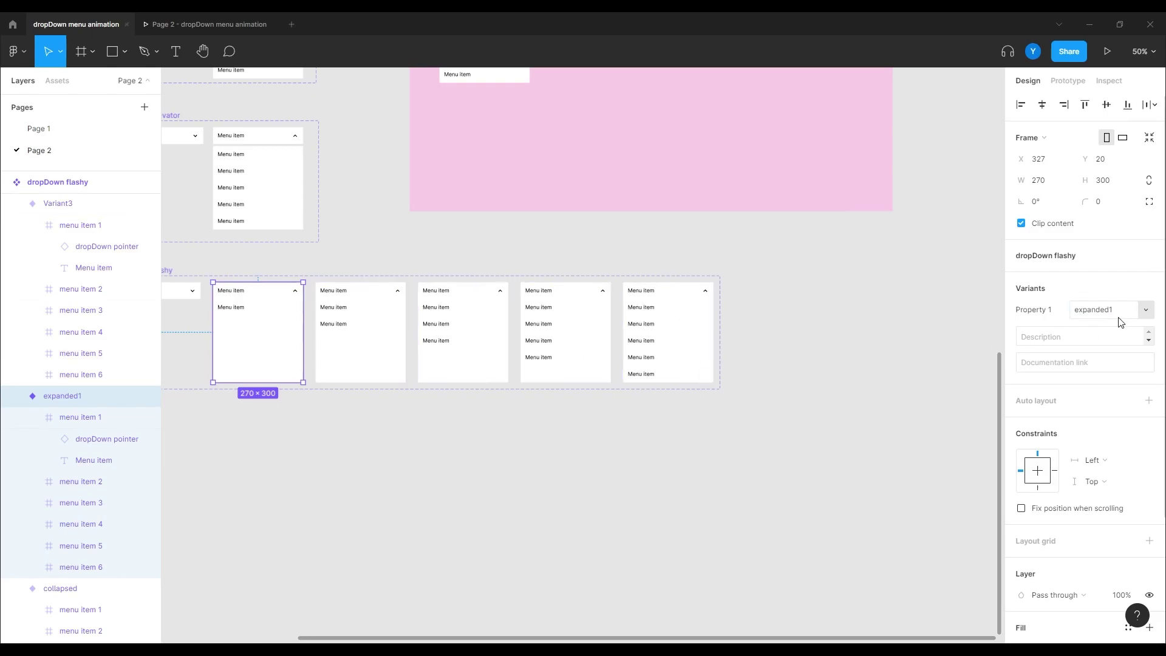
left_click(1099, 314)
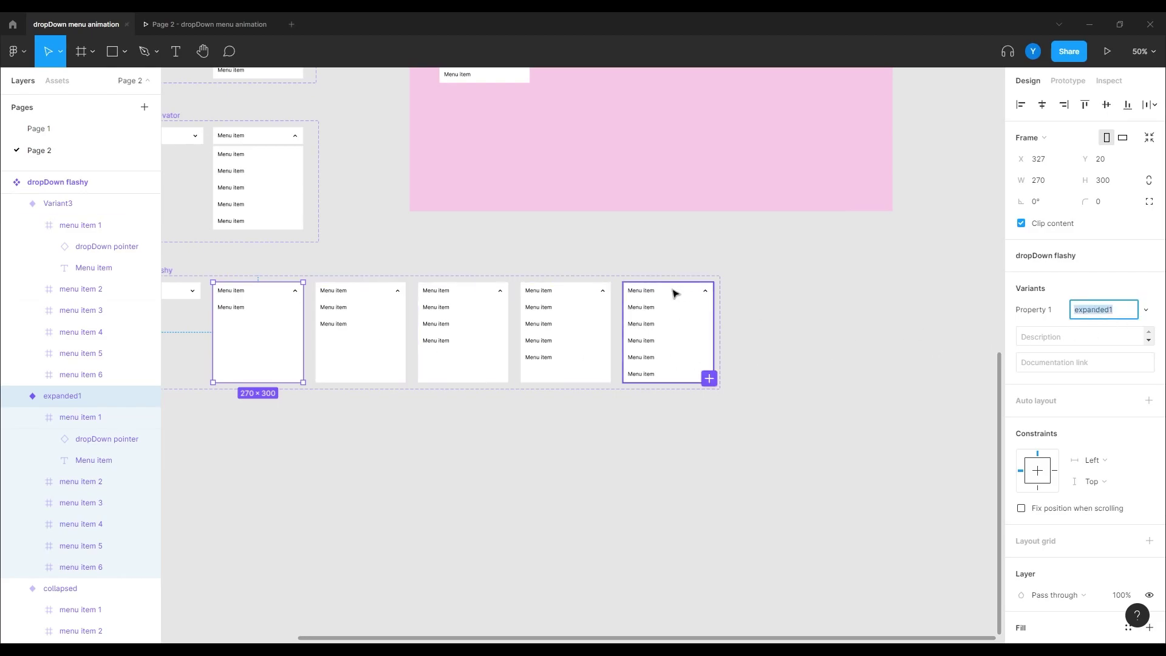
Rename the Variant3 and Variant4 values to expanded2 and expanded3.
left_click(351, 359)
left_click(1109, 313)
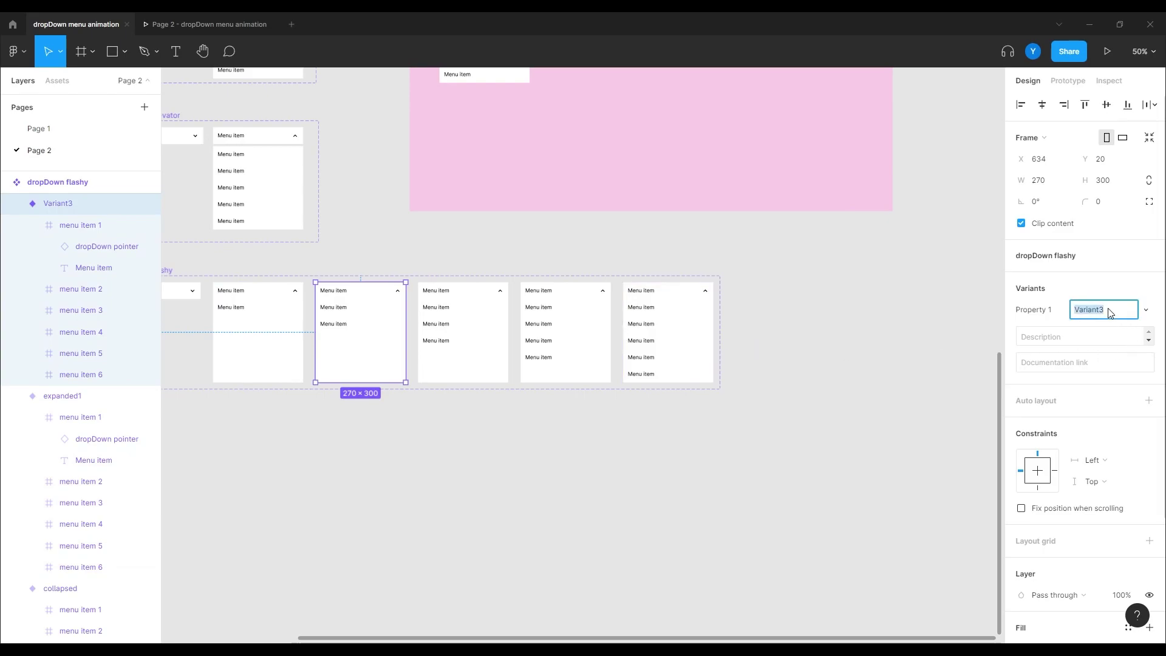
type("expanded2")
left_click(494, 346)
left_click(1086, 310)
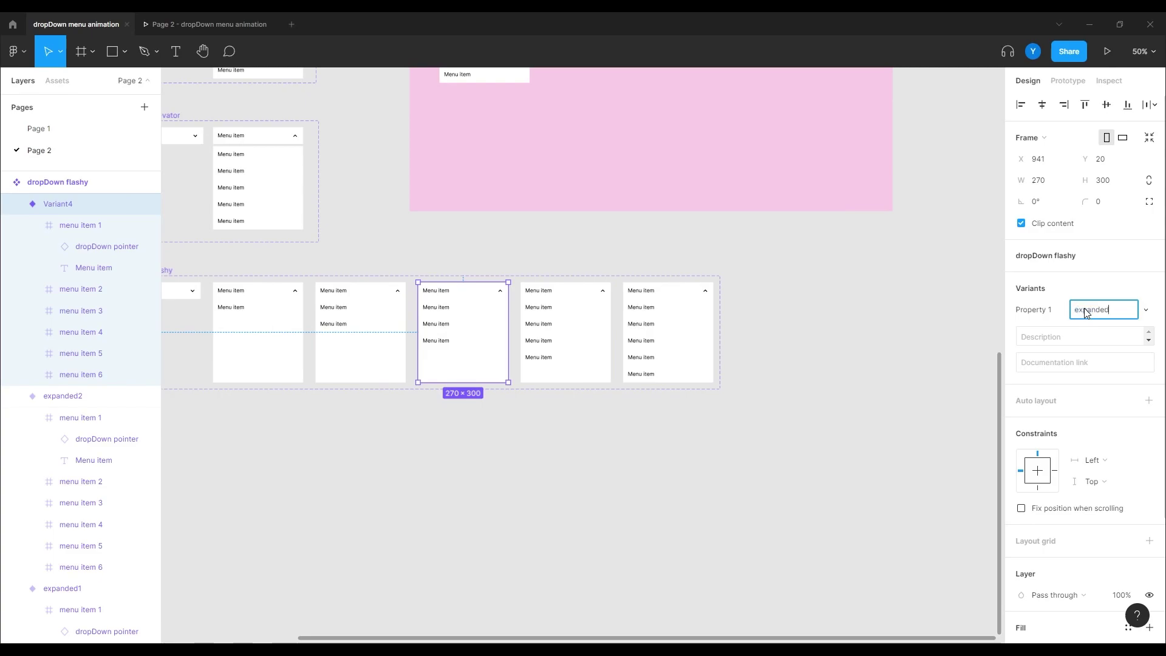
left_click(554, 312)
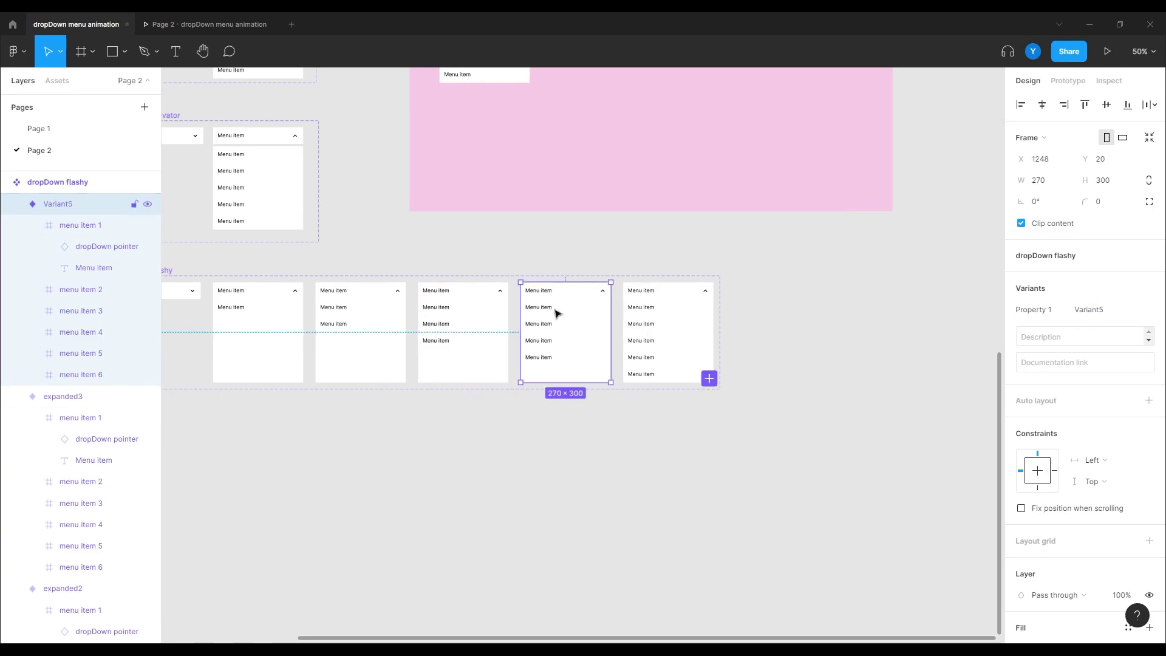
Rename the Variant5 and Variant6 values to expanded4 and expanded5.
left_click(1090, 309)
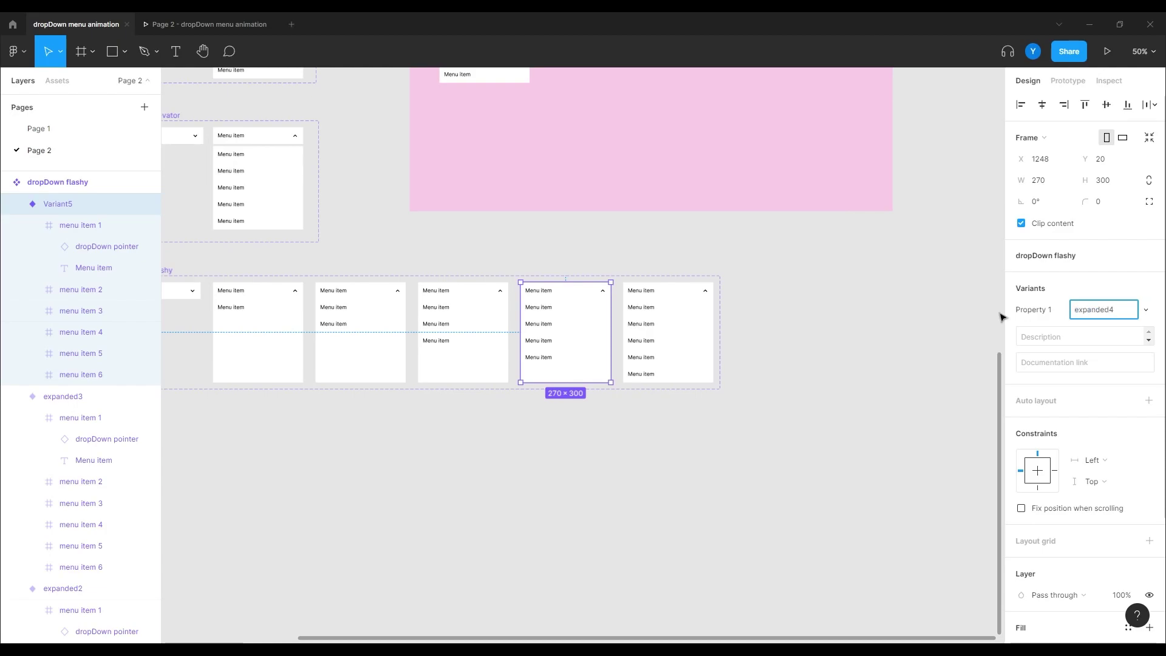
left_click(682, 325)
left_click(1092, 331)
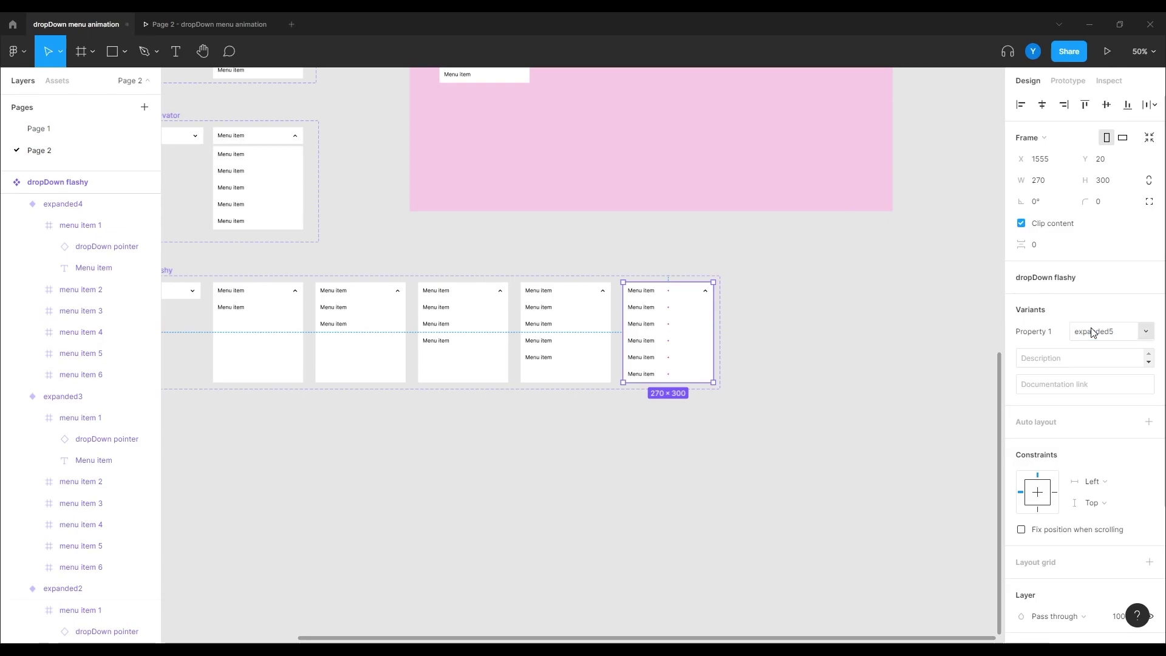
key("Return")
scroll(448, 433, "left", 5)
key("shift+0")
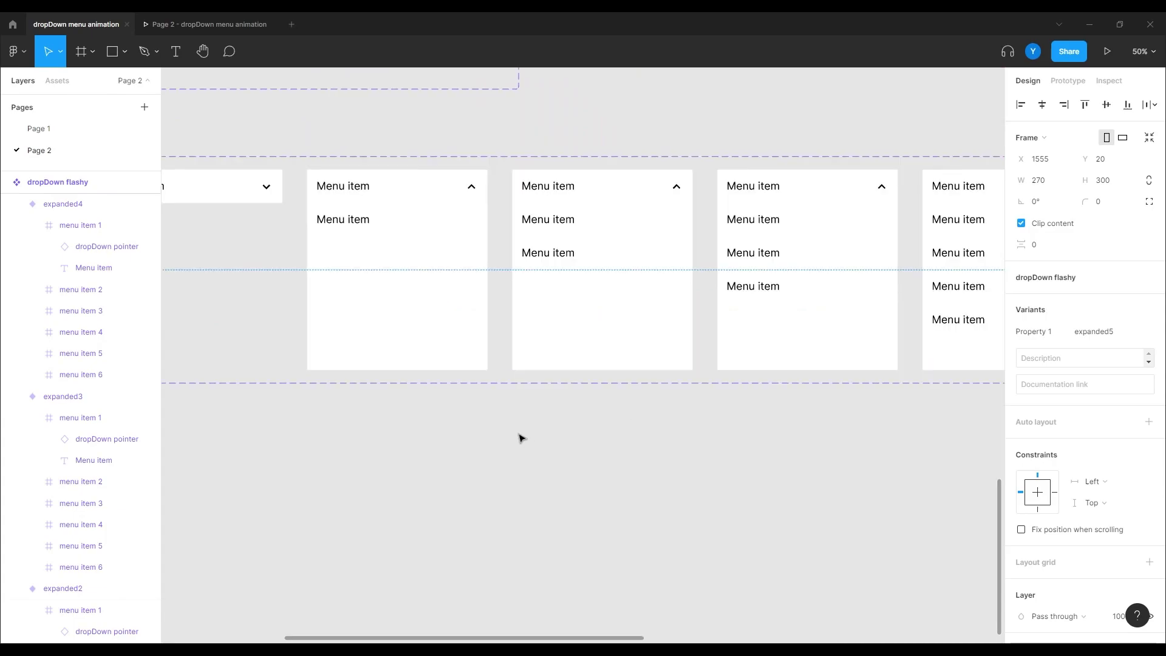
Set expanded1's After delay interaction to 1ms in the Prototype tab.
left_click(458, 328)
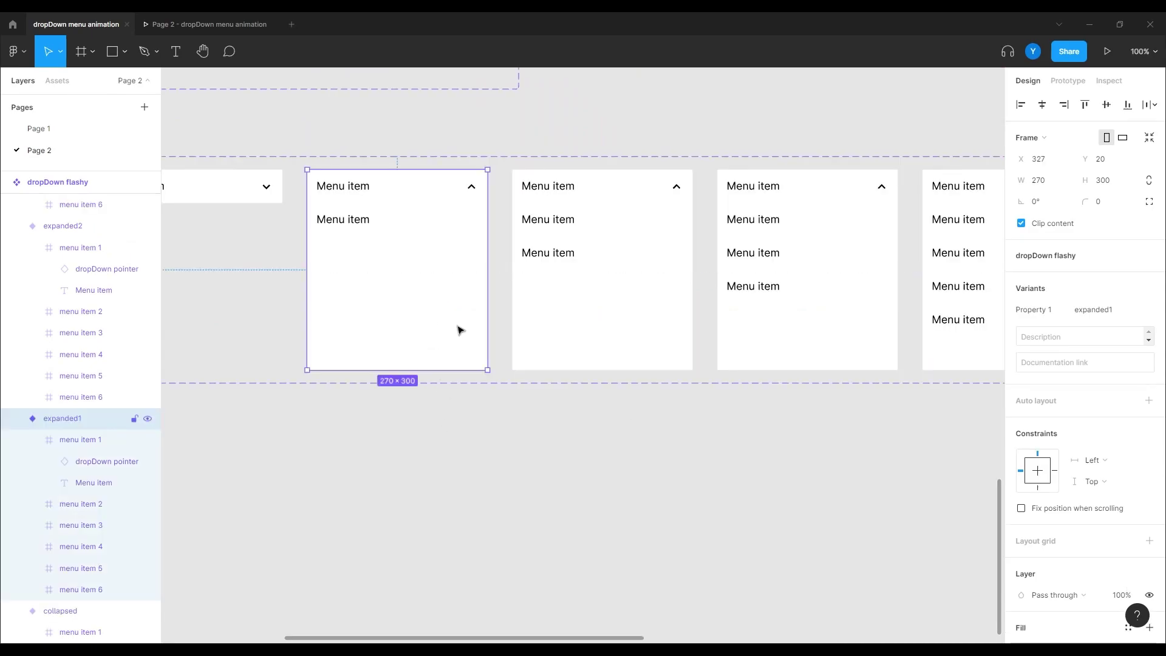
left_click(1066, 82)
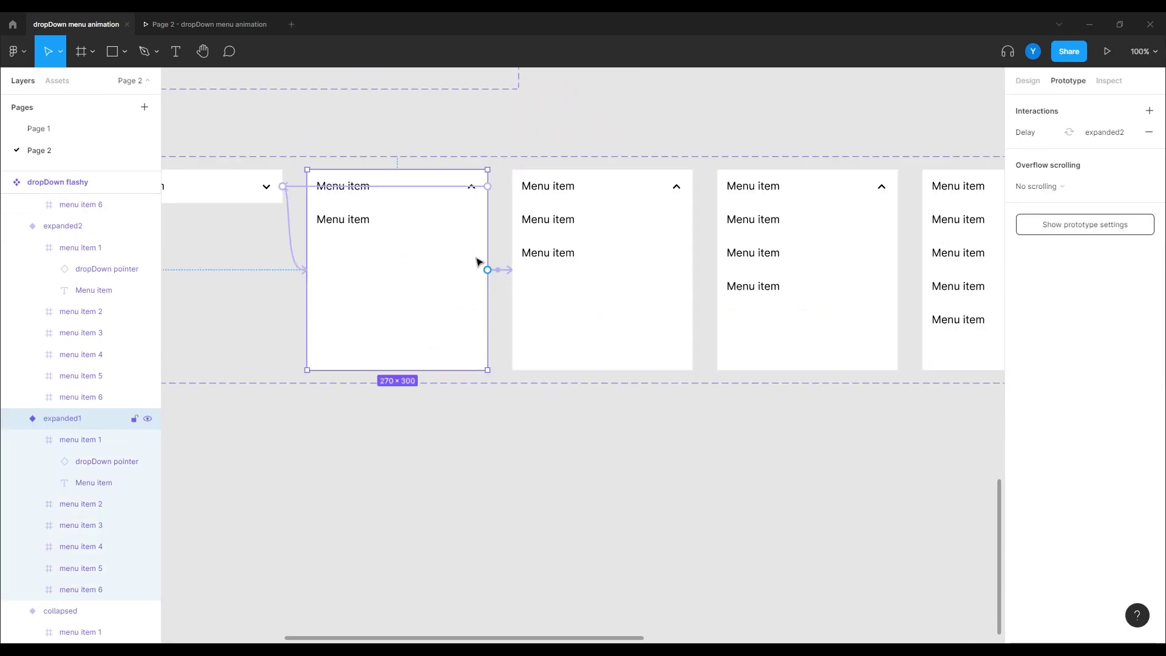
left_click(499, 270)
left_click(953, 165)
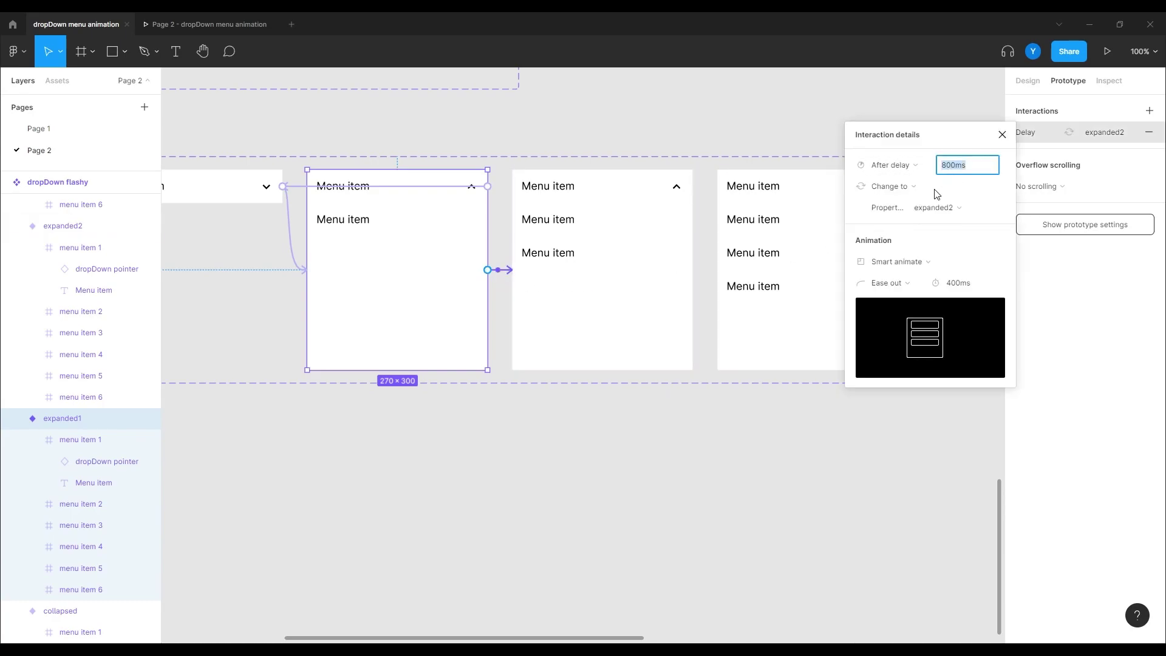
type("1")
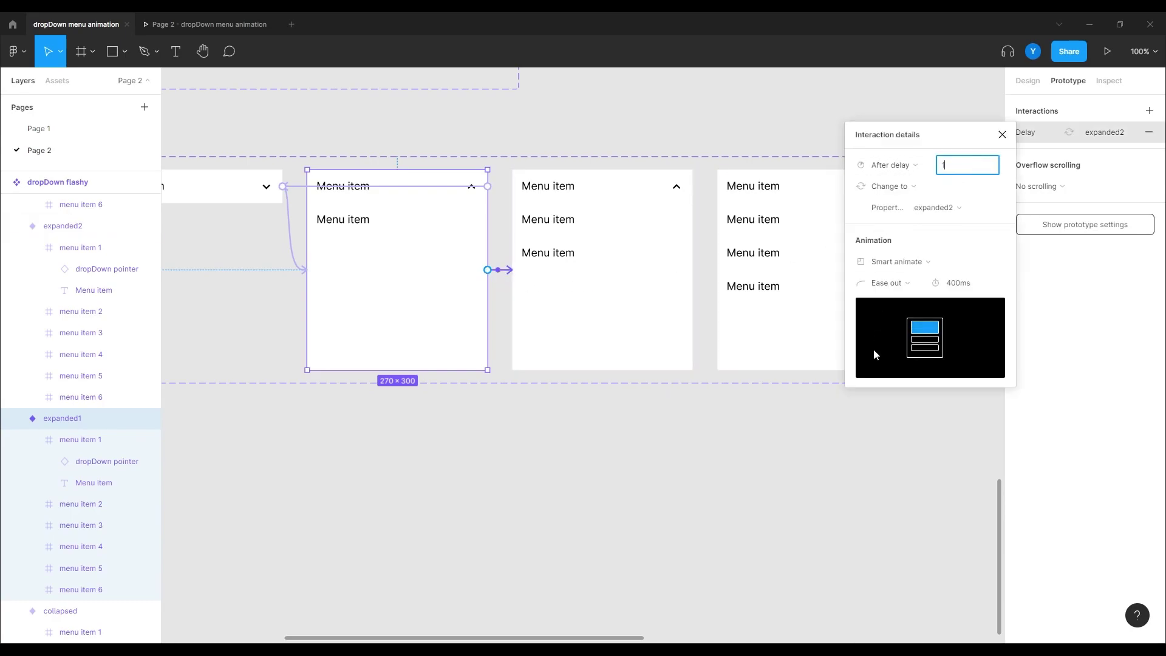
key("Return")
Make the smart-animate transition last 150ms, keeping the Ease out curve.
left_click(939, 283)
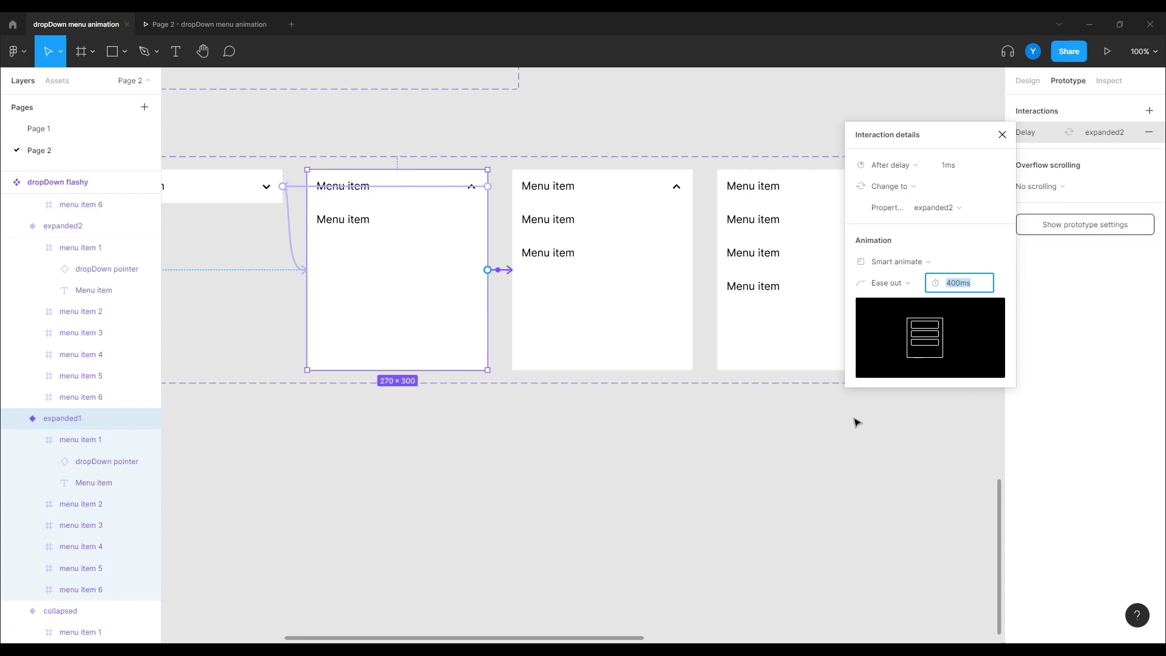
type("150")
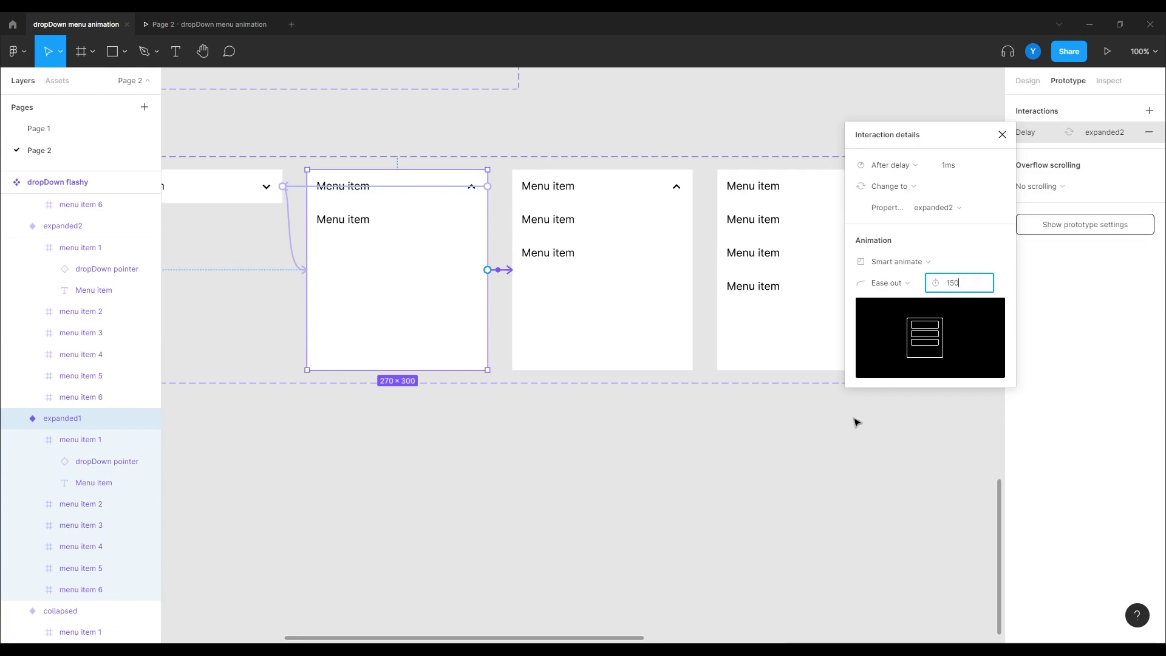
key("Return")
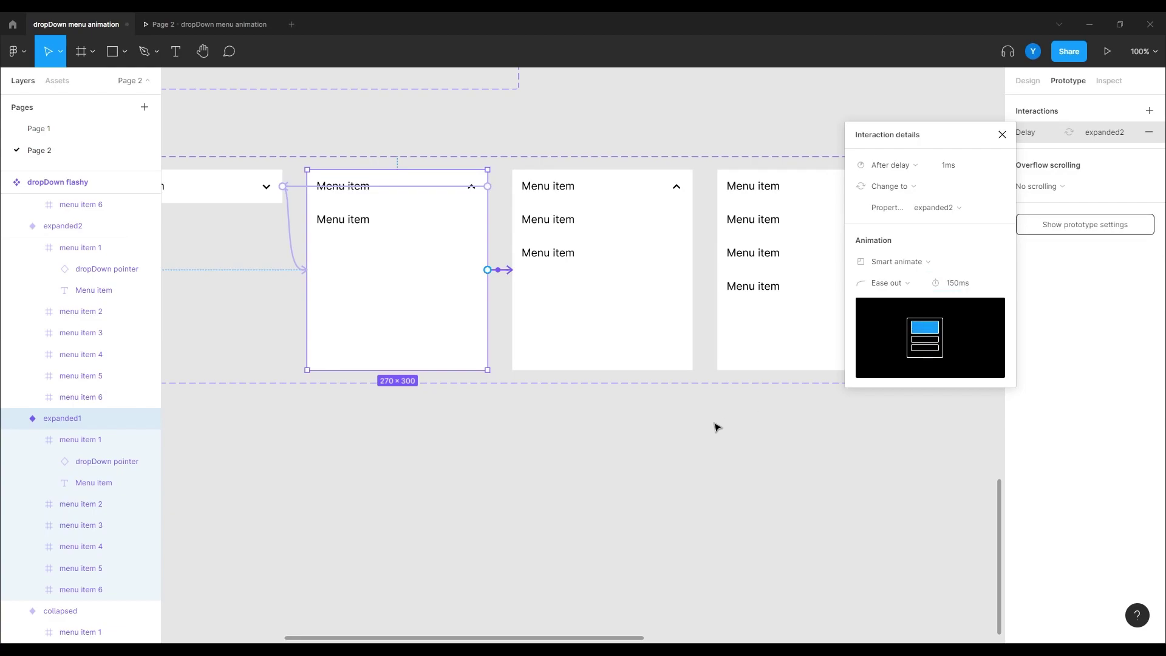
left_click_drag(688, 419, 434, 465)
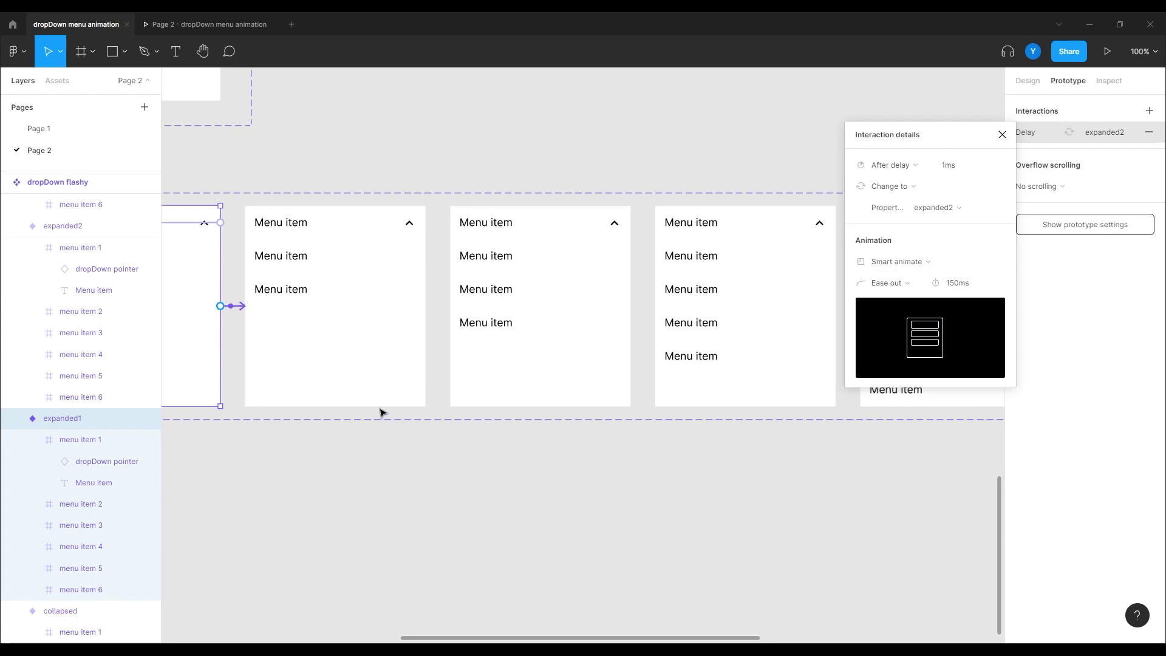
left_click(892, 283)
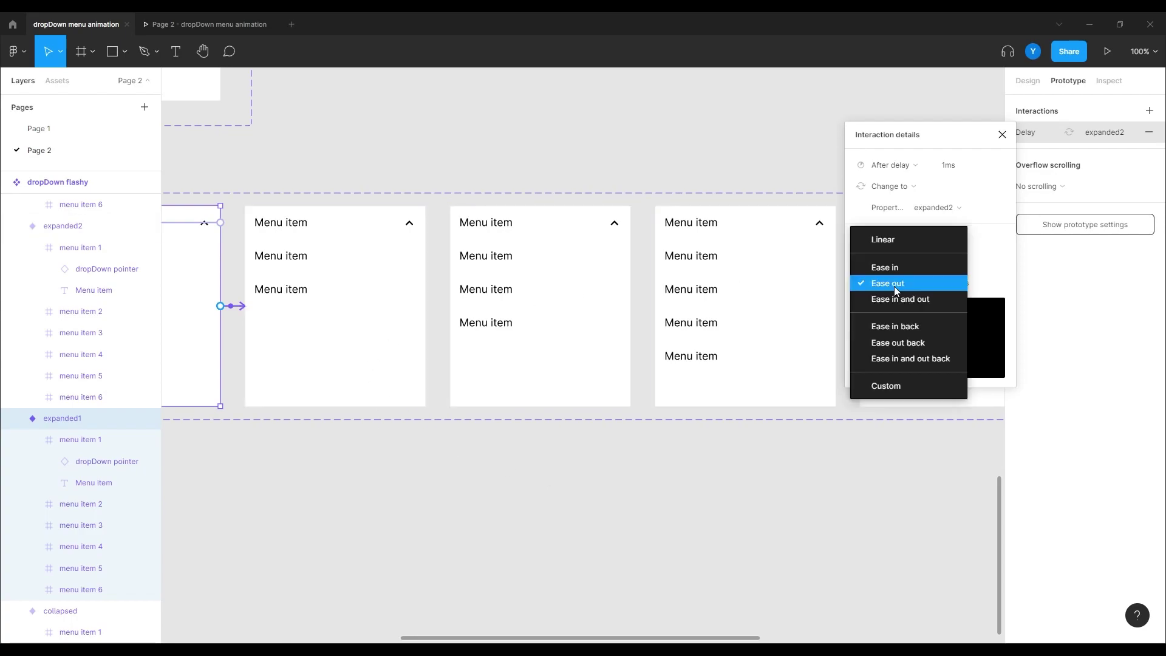
left_click(895, 290)
left_click(341, 289)
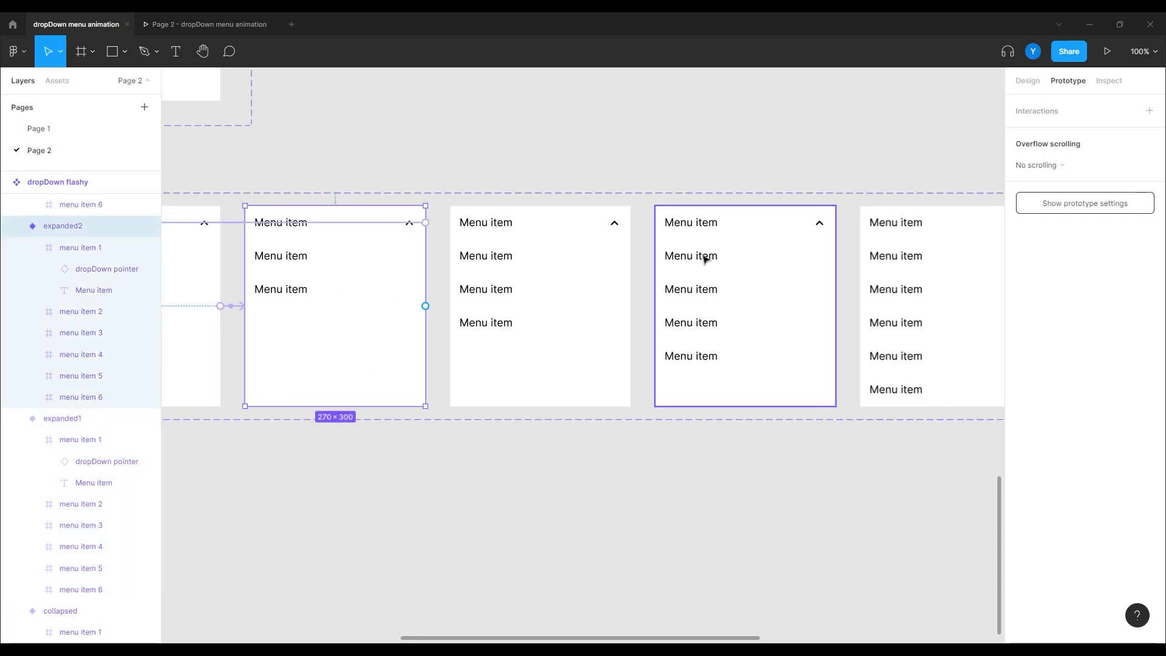
Connect expanded2 to expanded3 with an After delay trigger of 1ms.
left_click_drag(425, 306, 486, 312)
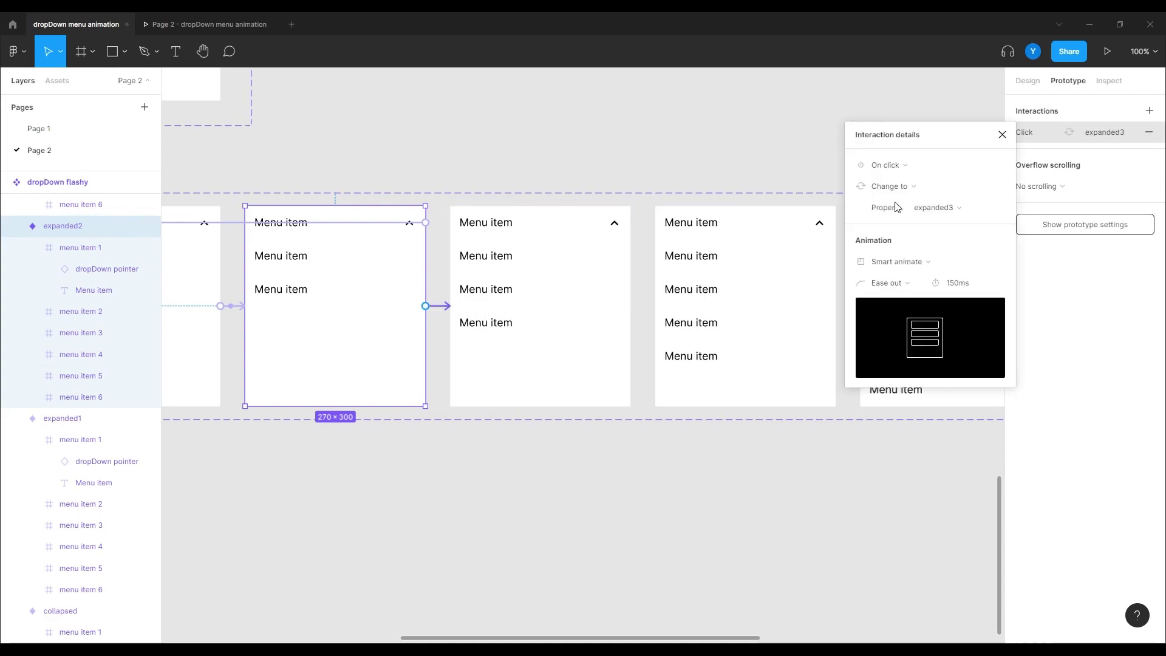
left_click(890, 165)
left_click(891, 167)
left_click(894, 167)
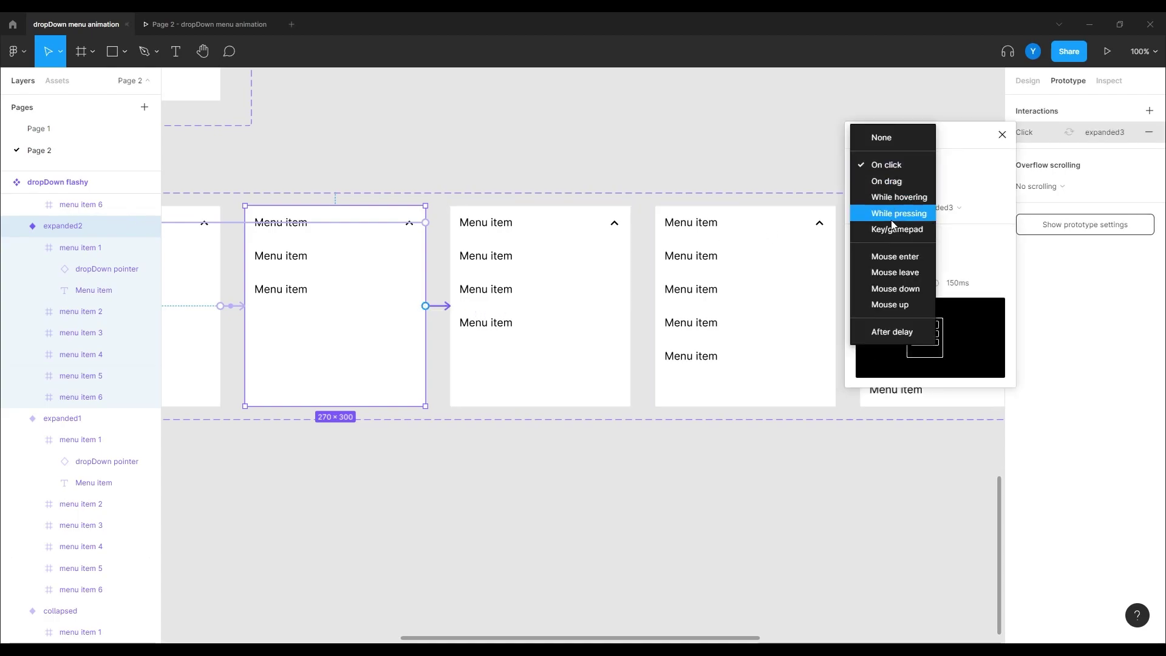
left_click(892, 331)
left_click(962, 165)
type("1")
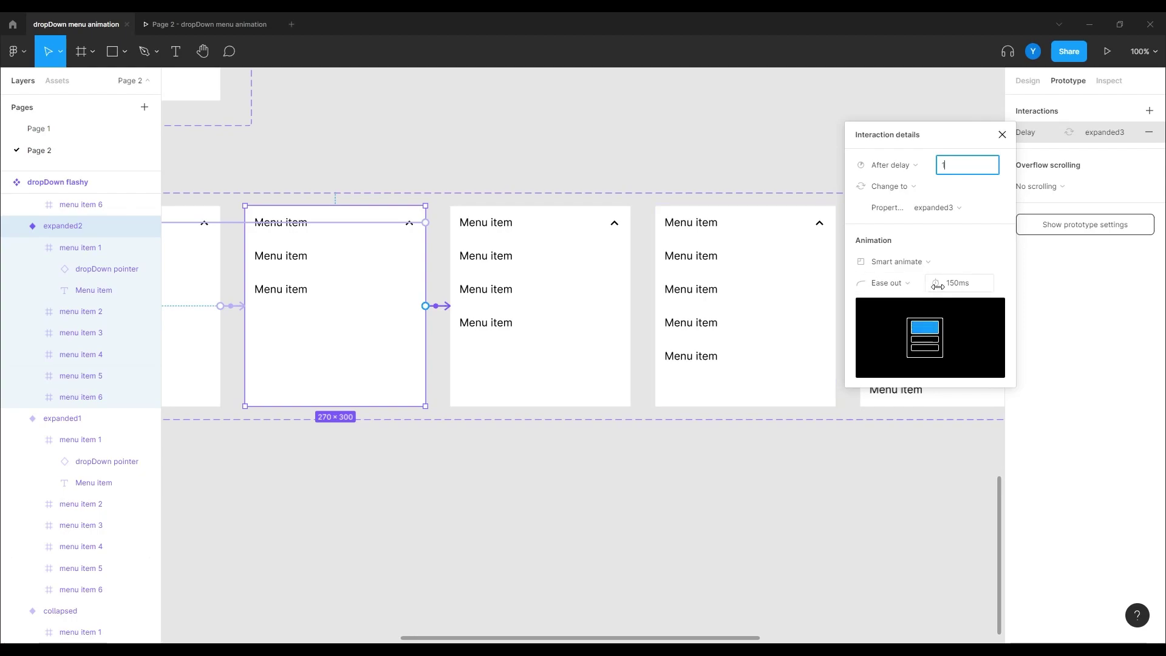
left_click(939, 282)
Connect expanded3 to expanded4 with an After delay trigger of 1ms.
left_click(601, 348)
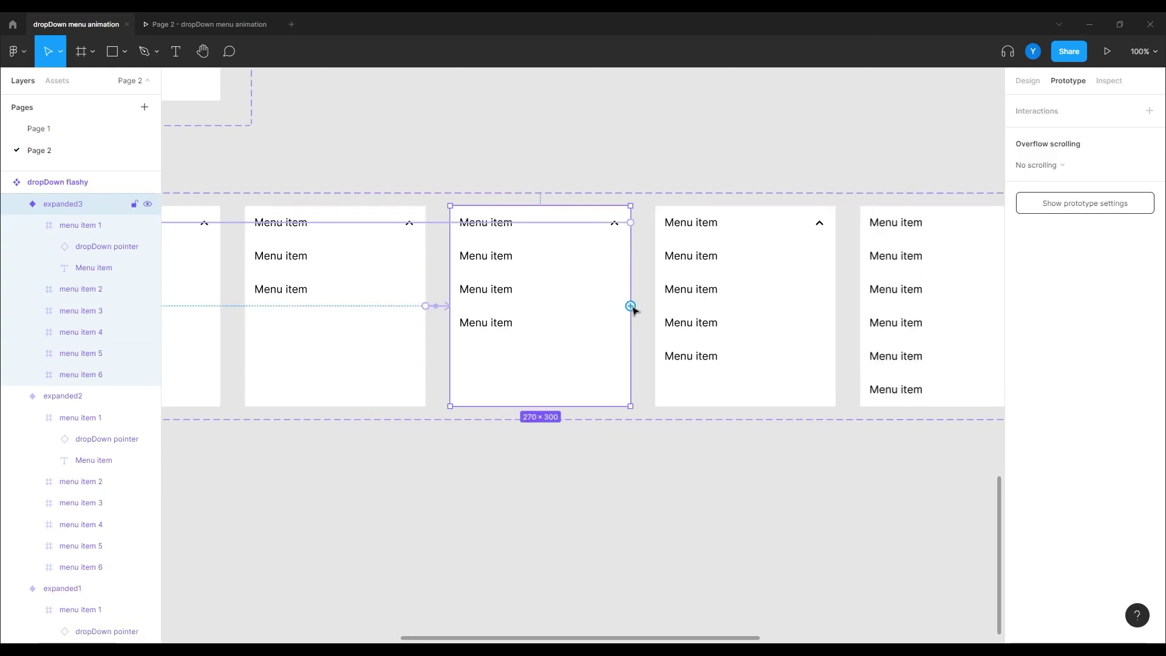
left_click_drag(631, 306, 796, 293)
left_click(890, 165)
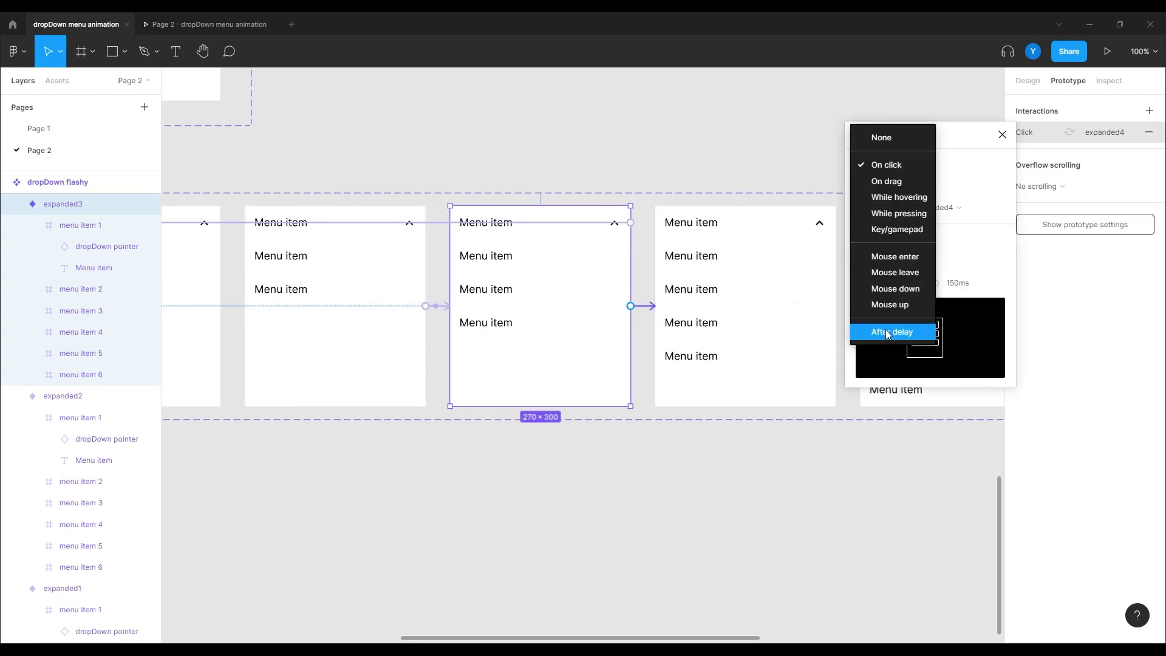
left_click(885, 330)
left_click(955, 171)
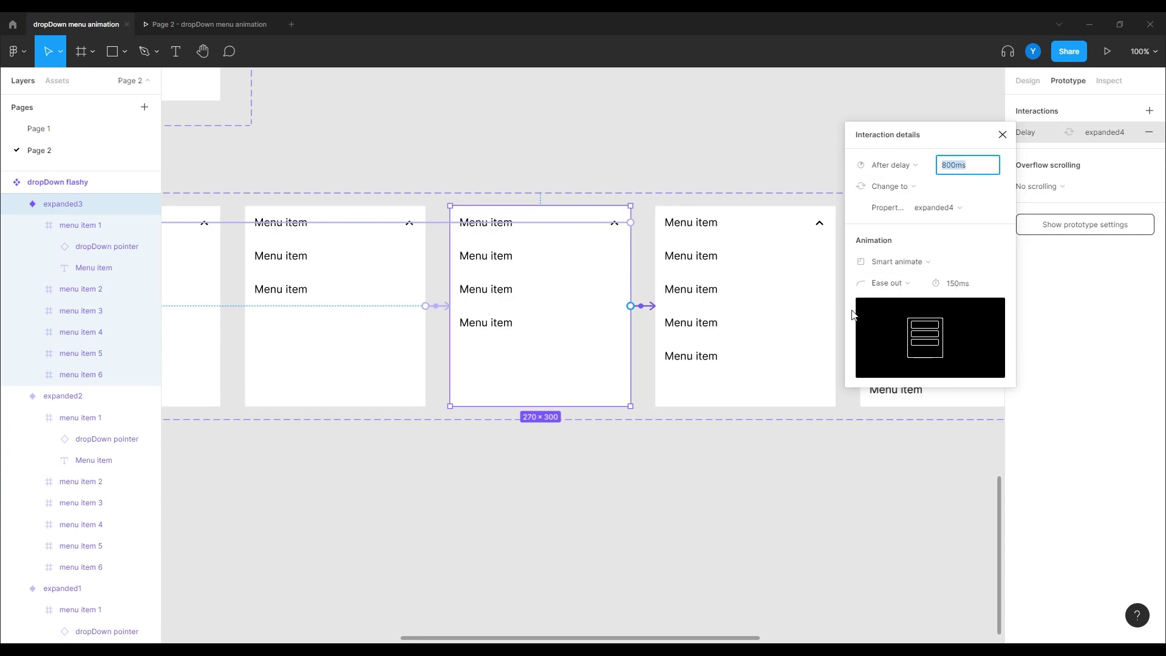
type("1")
key("Return")
Connect expanded4 to expanded5 with an After delay trigger of 1ms.
left_click(763, 343)
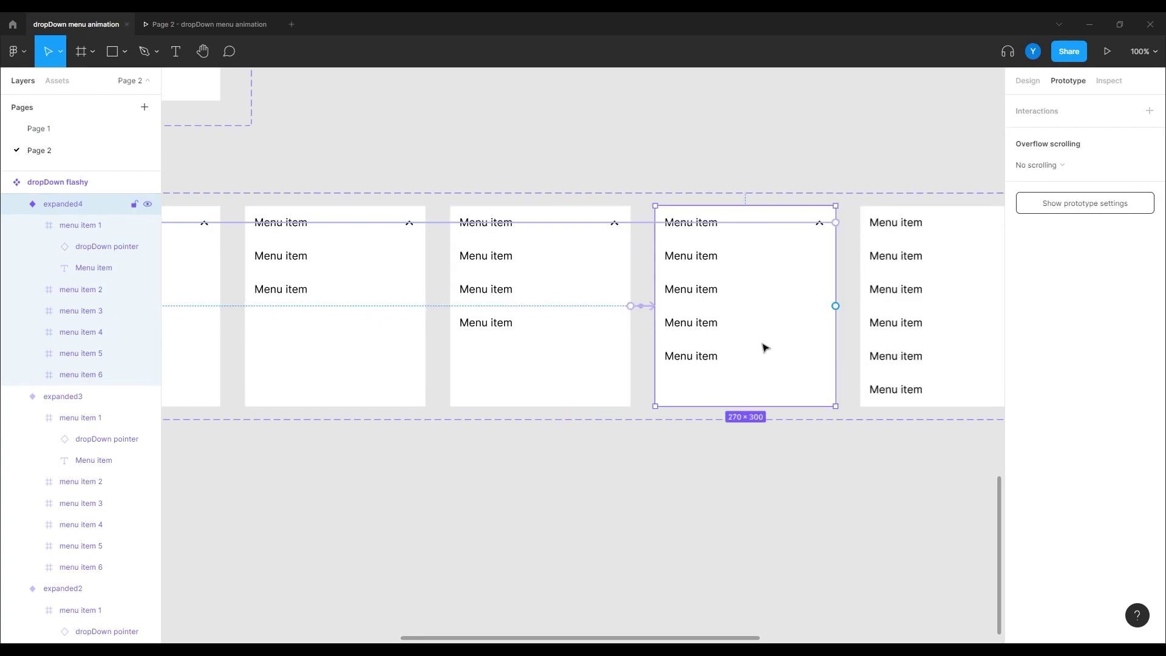
left_click_drag(763, 344, 552, 362)
left_click_drag(649, 326, 651, 327)
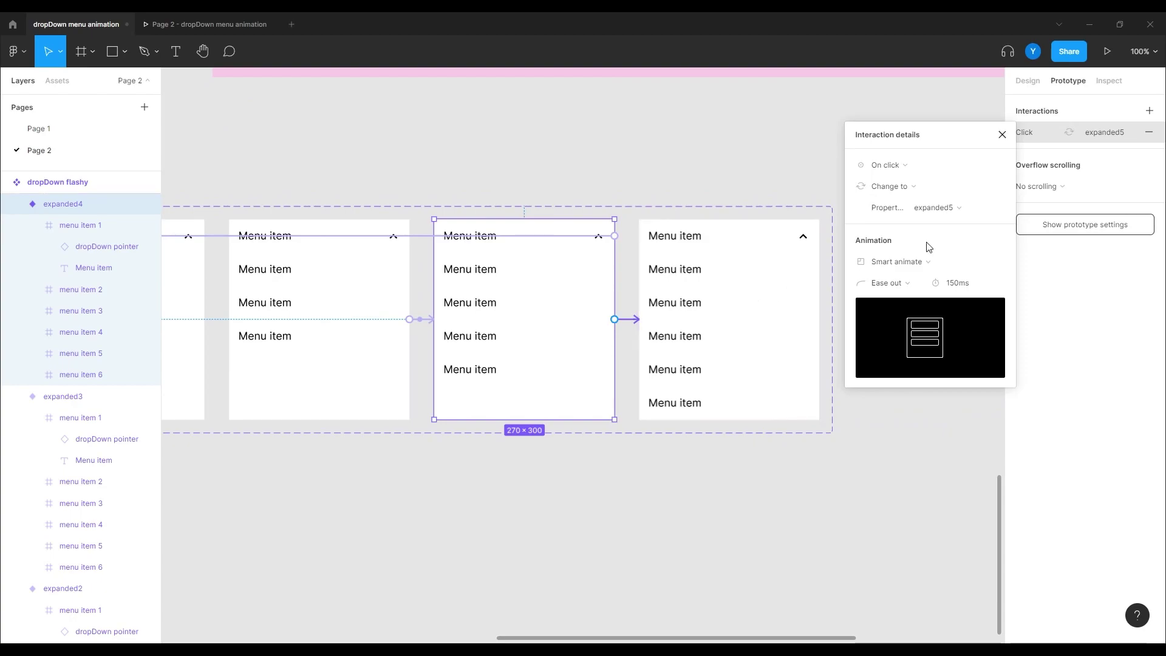
left_click(887, 171)
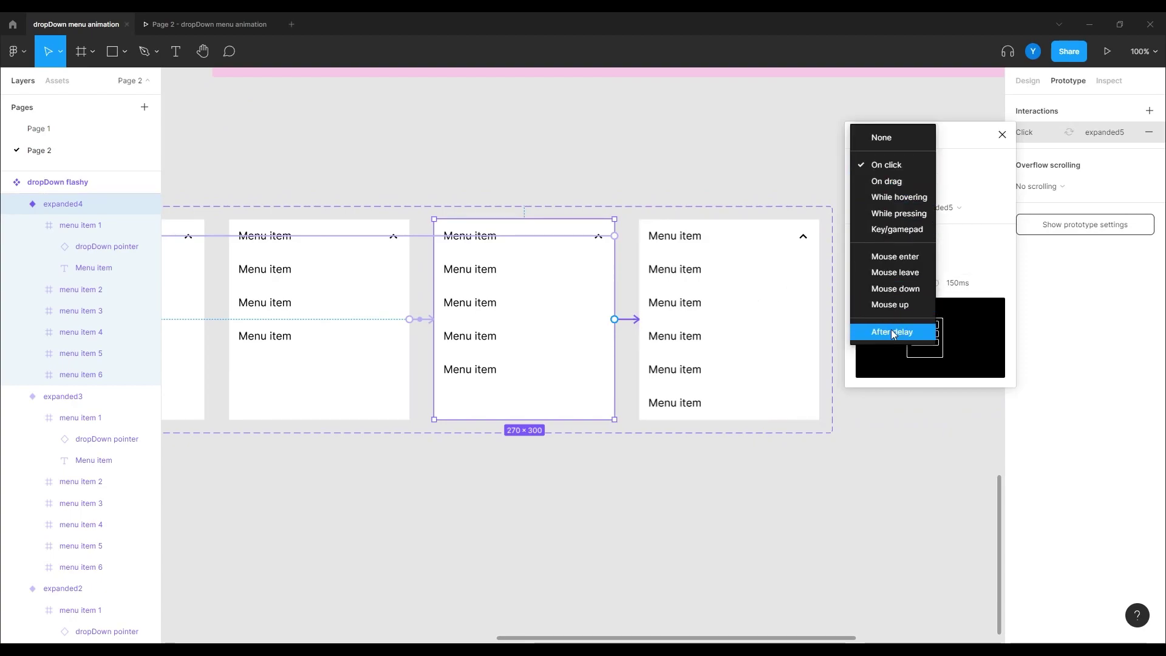
left_click(890, 331)
left_click(961, 164)
type("1")
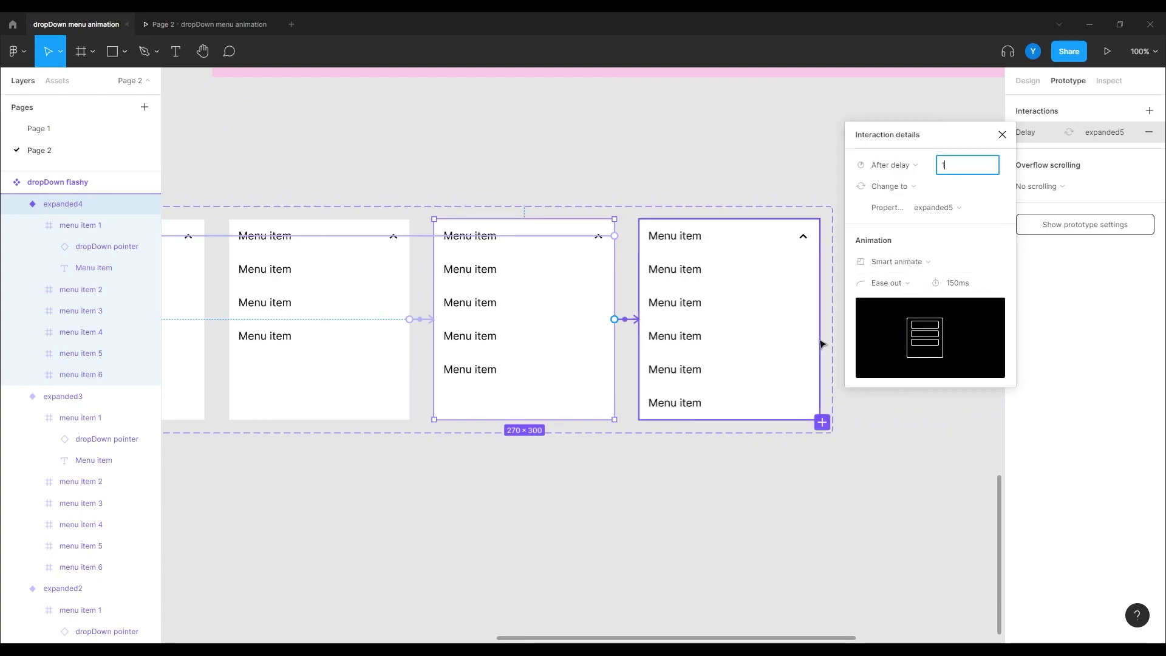
key("Return")
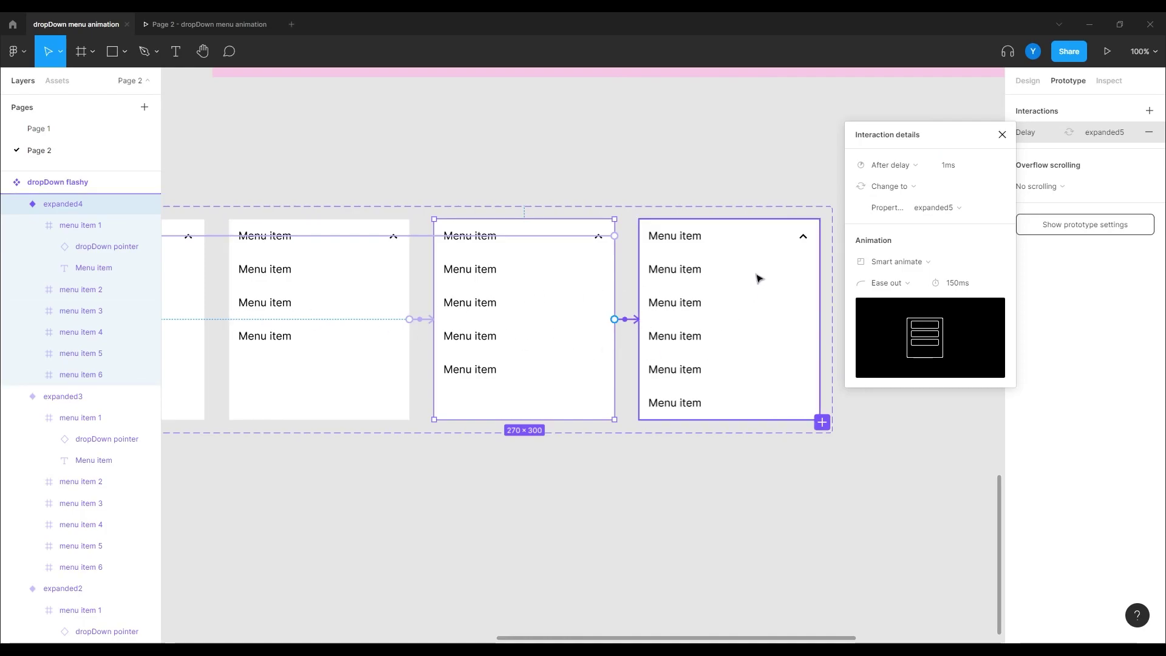
left_click(708, 239)
left_click(708, 238)
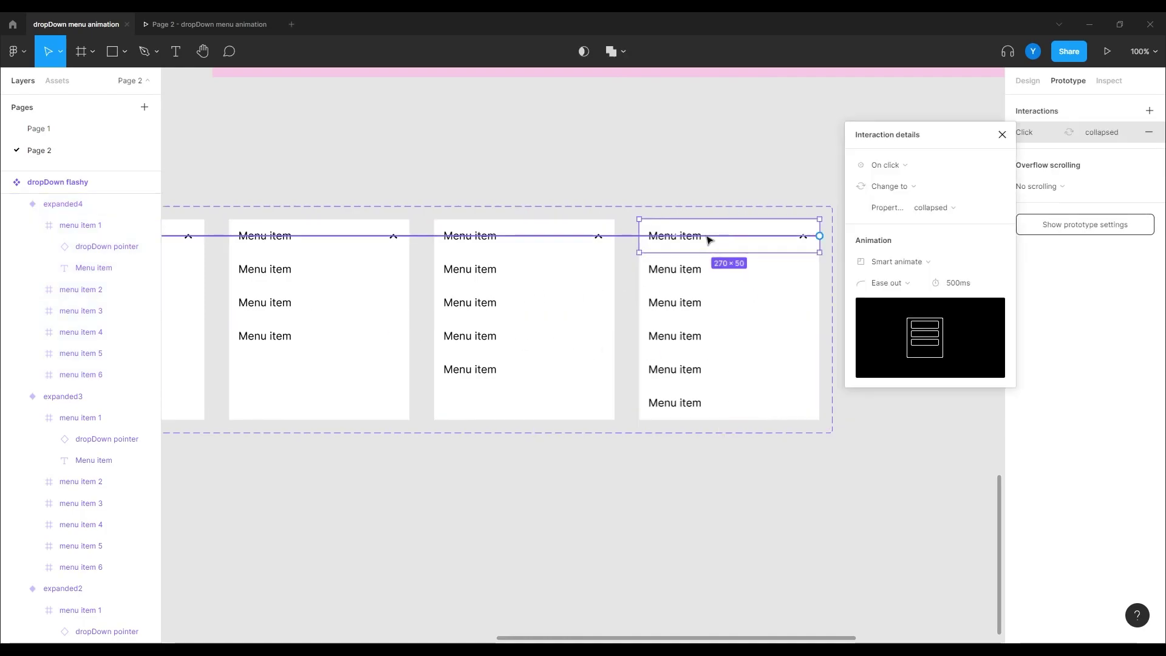
Change expanded5's click-to-collapse Smart animate duration from 500ms to 300ms.
scroll(528, 294, "left", 5)
left_click(648, 253)
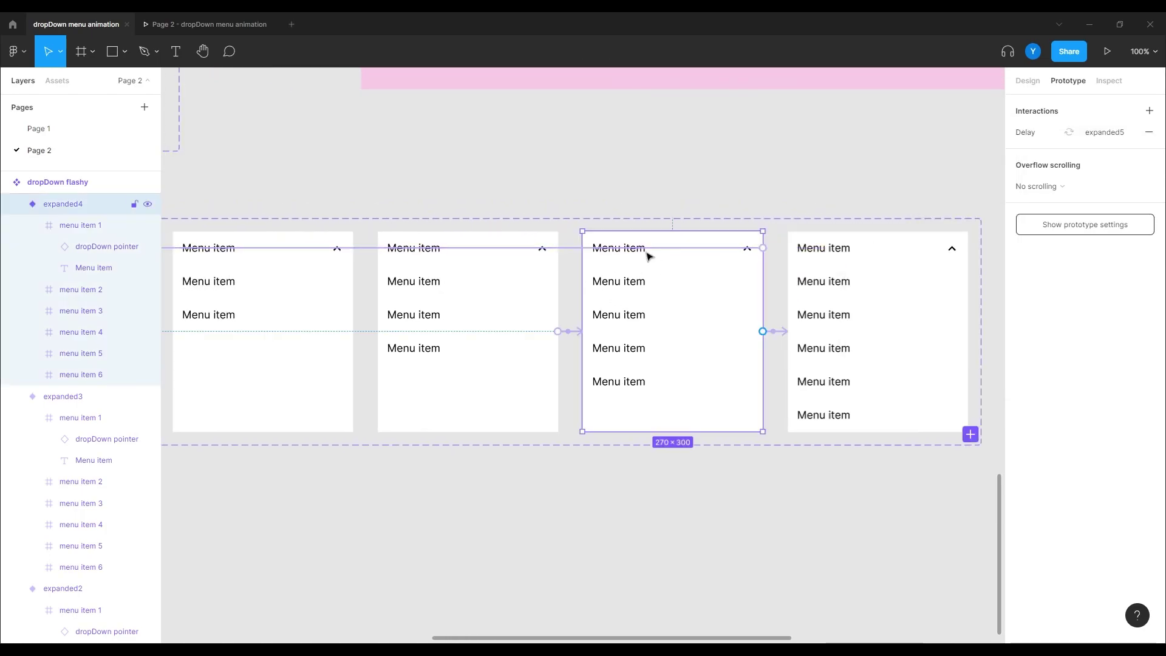
left_click(876, 249)
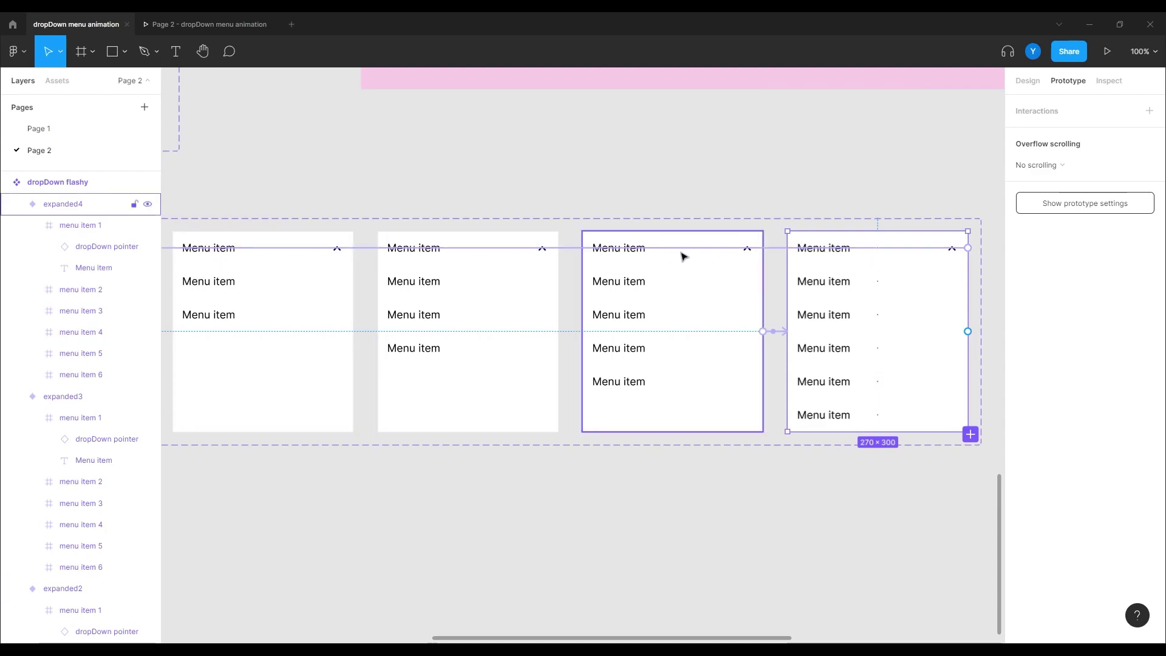
left_click(778, 249)
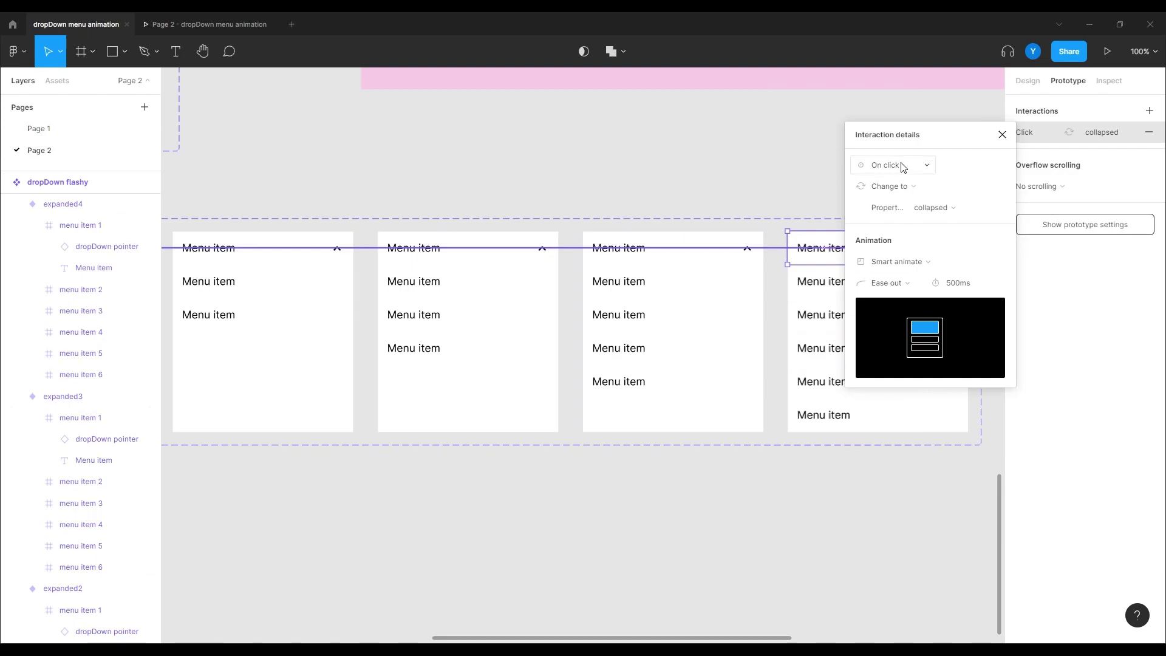
left_click(962, 287)
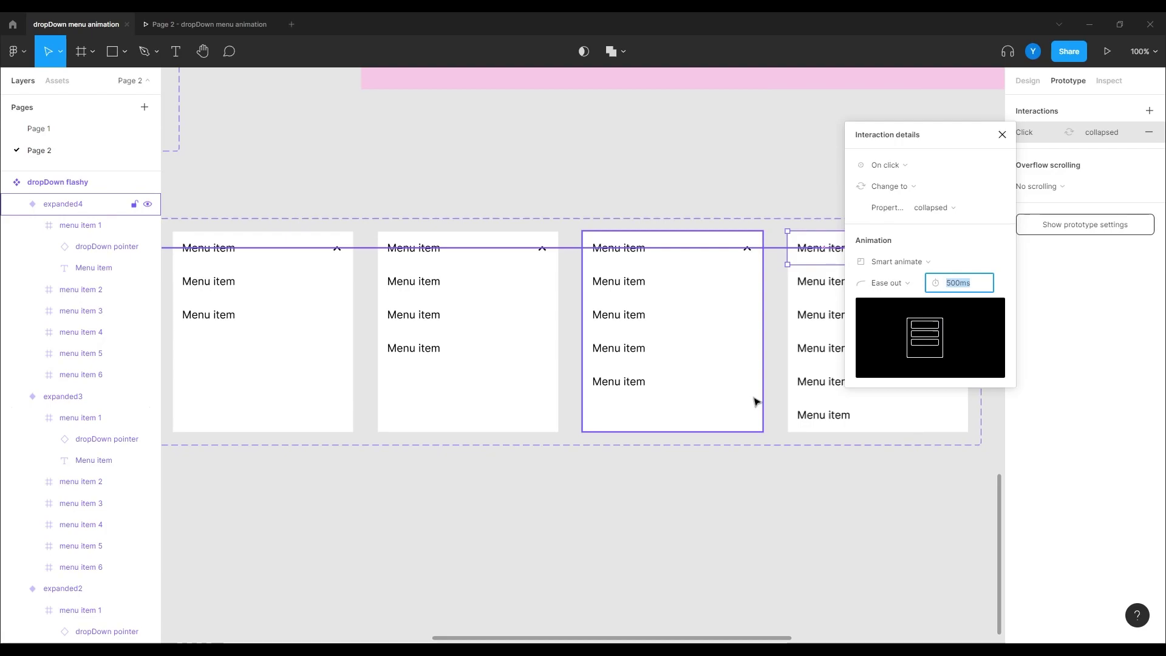
type("300")
key("Return")
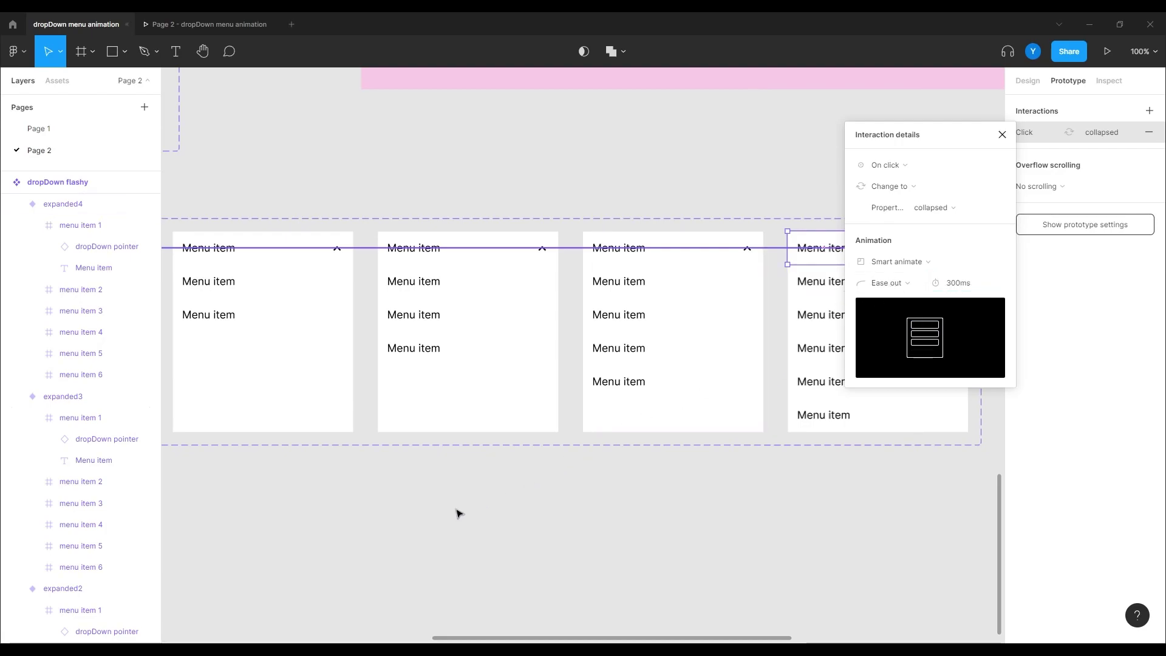
left_click(314, 443)
scroll(622, 442, "left", 5)
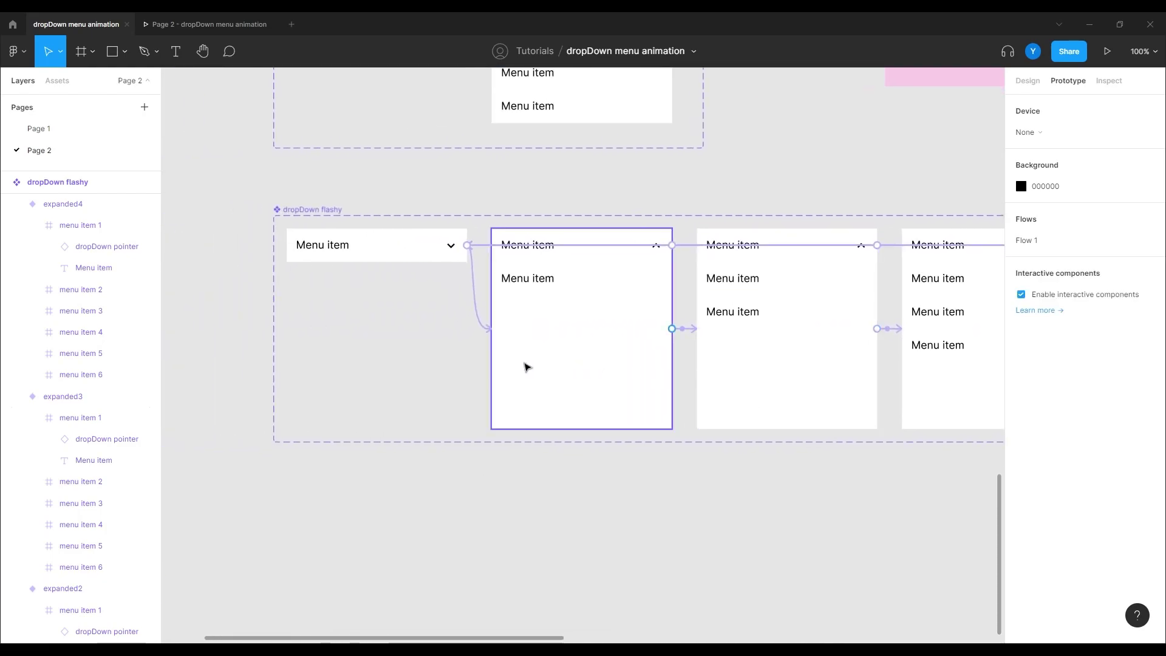
Paste the collapsed dropDown flashy component into Frame 10, undoing an accidental resize.
key("minus")
left_click_drag(589, 466, 454, 524)
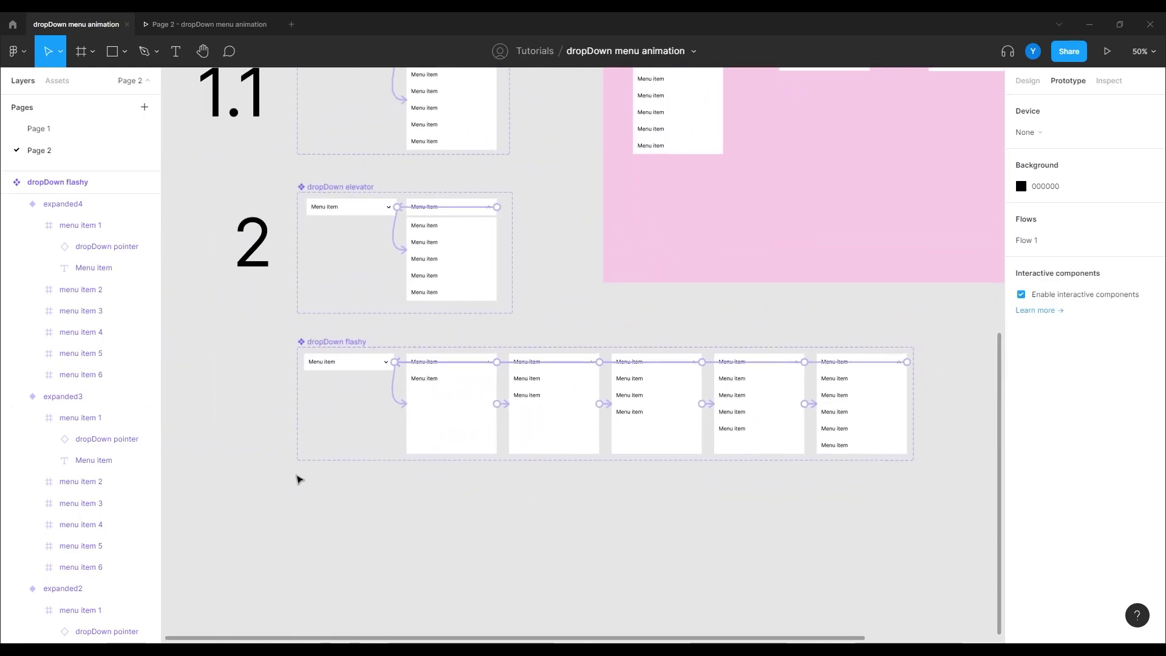
left_click(350, 363)
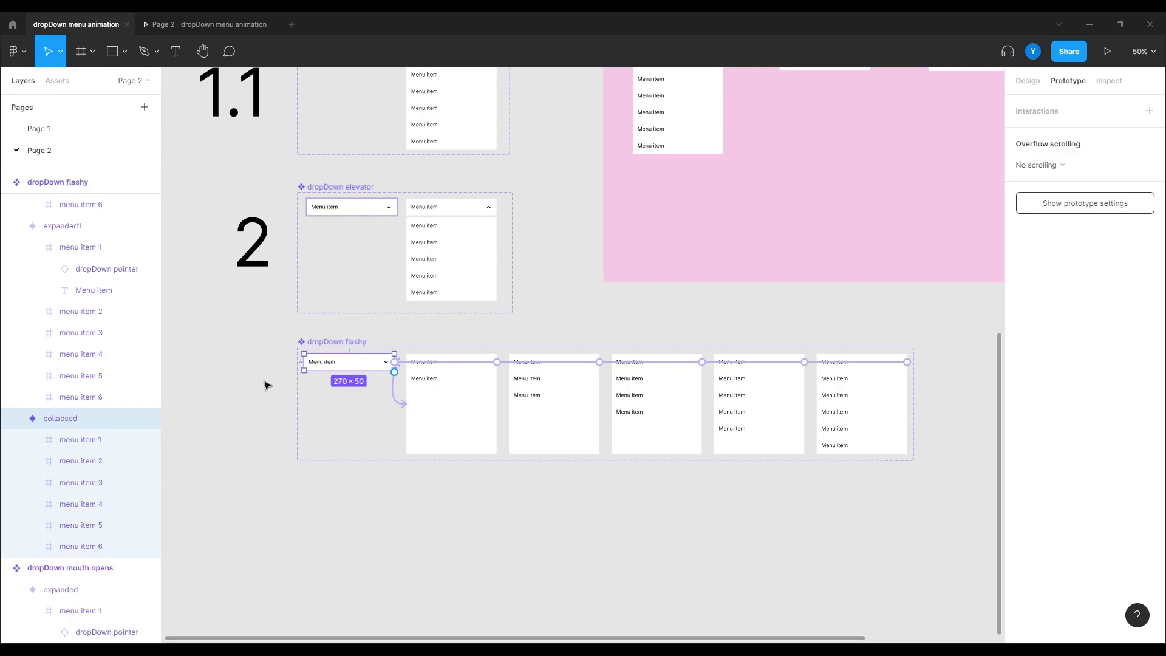
left_click_drag(845, 227, 598, 411)
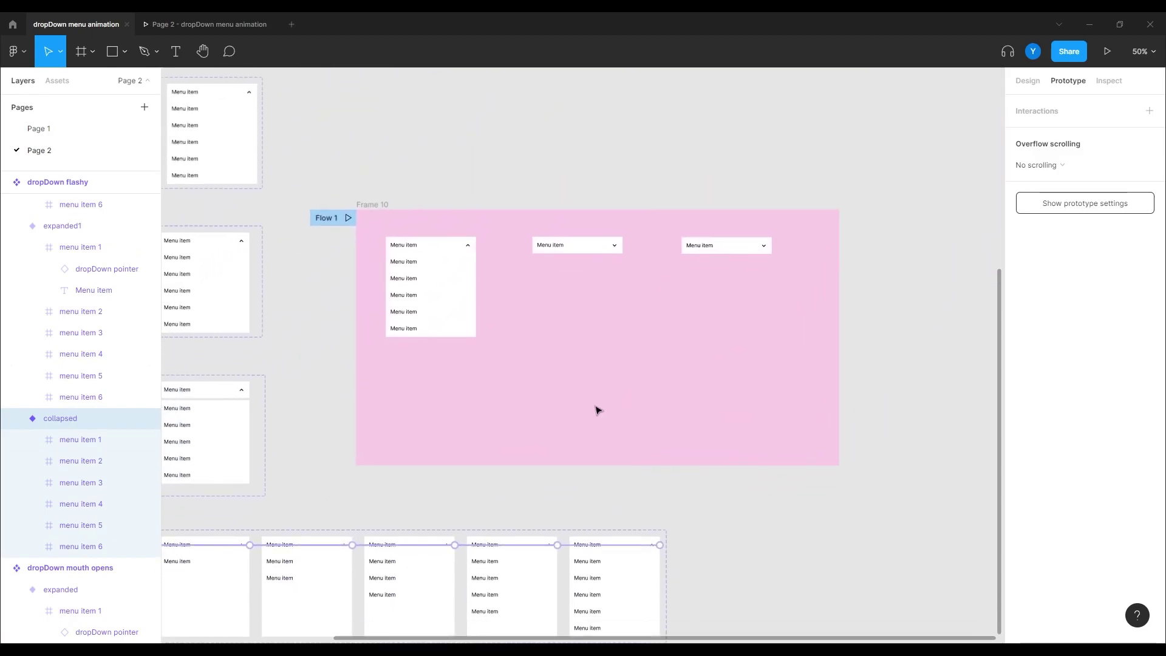
left_click(534, 326)
key("ctrl+v")
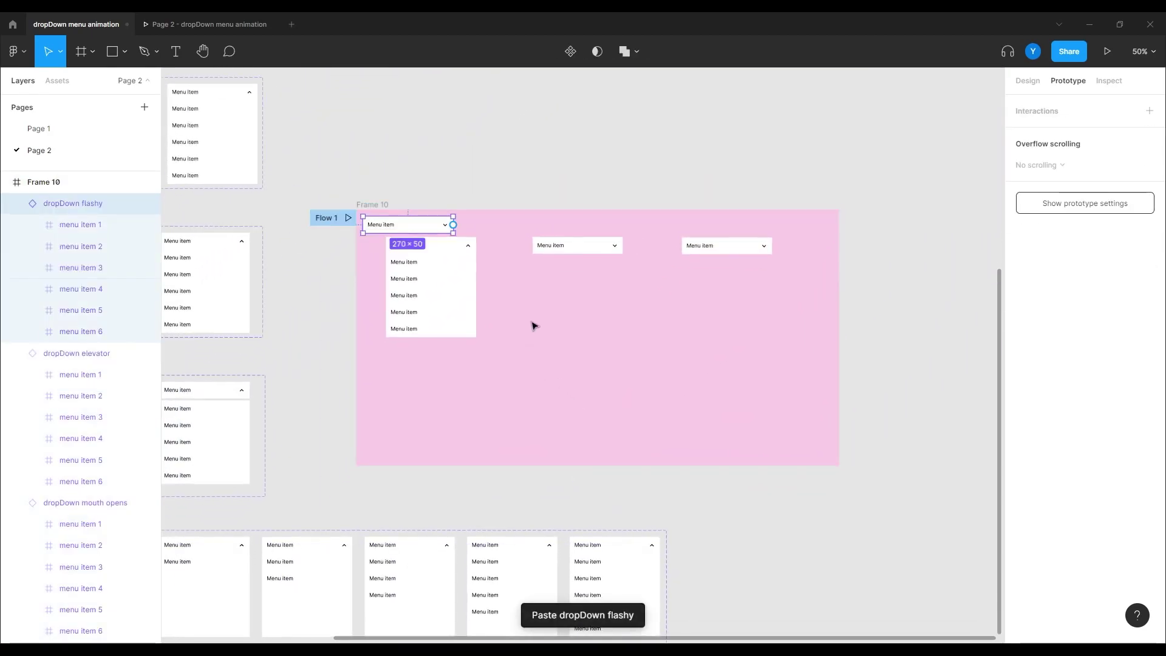
left_click_drag(452, 227, 595, 294)
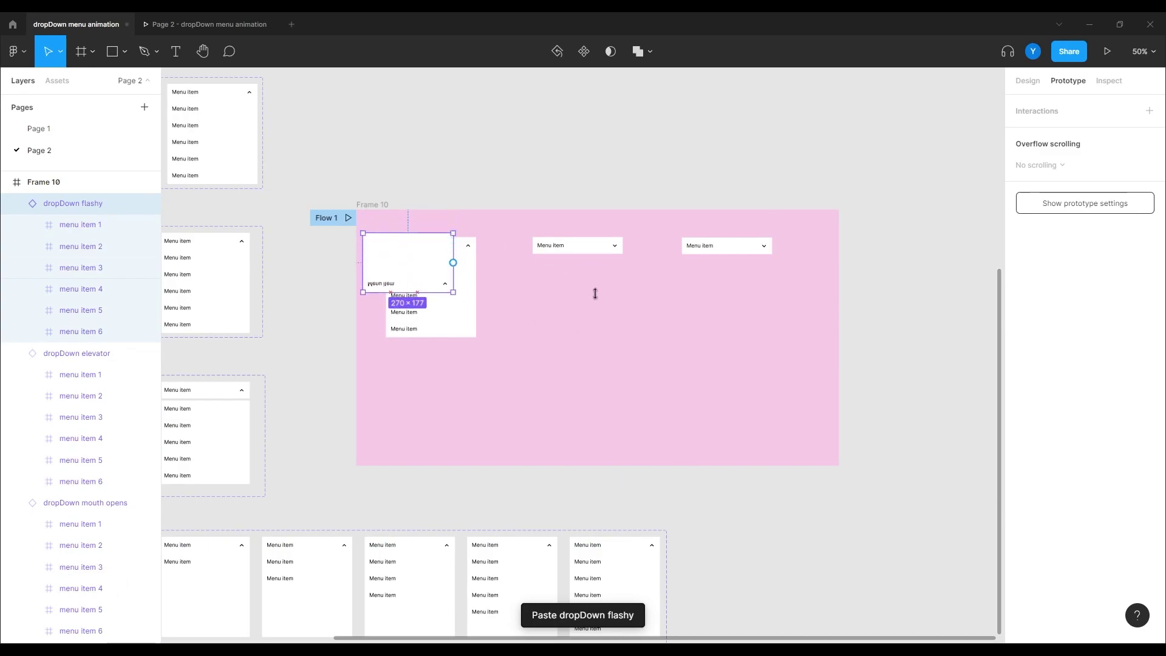
key("ctrl+z")
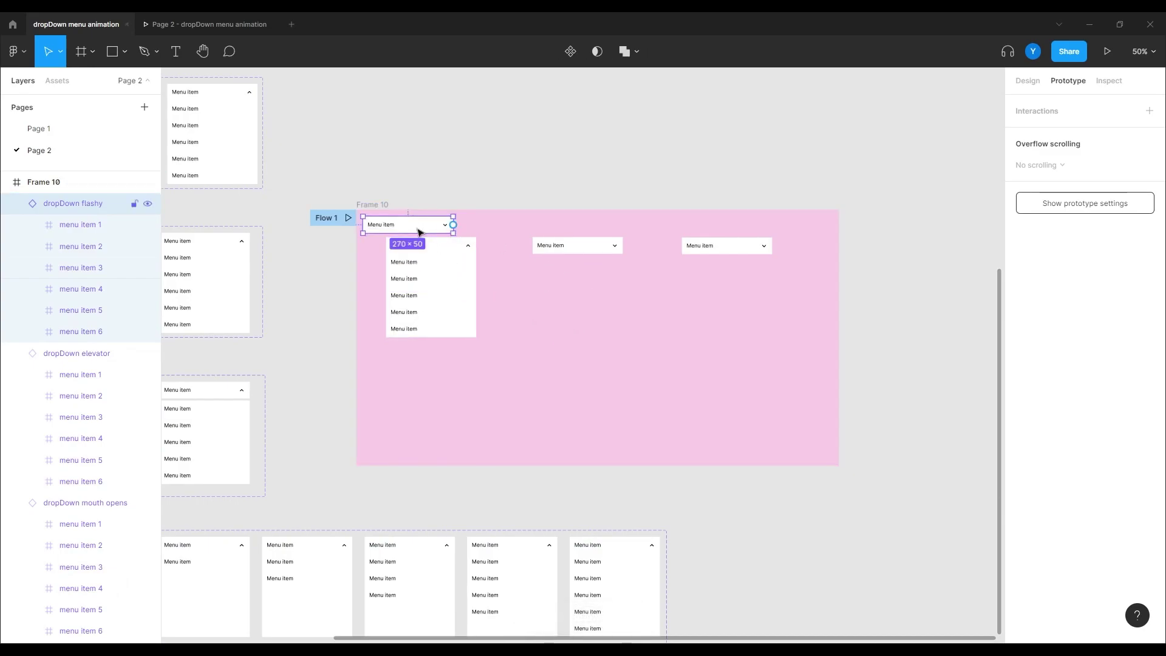
Centre the pasted dropdown in Frame 10 and bring up the running prototype.
left_click_drag(415, 229, 656, 307)
left_click(195, 24)
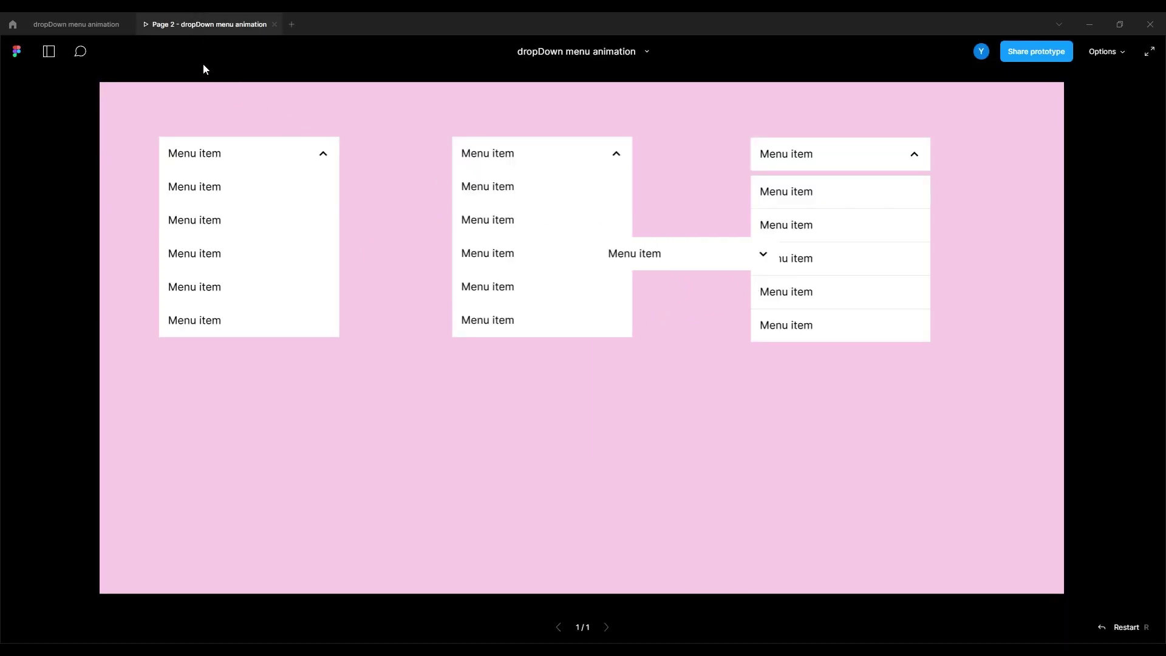
left_click(85, 25)
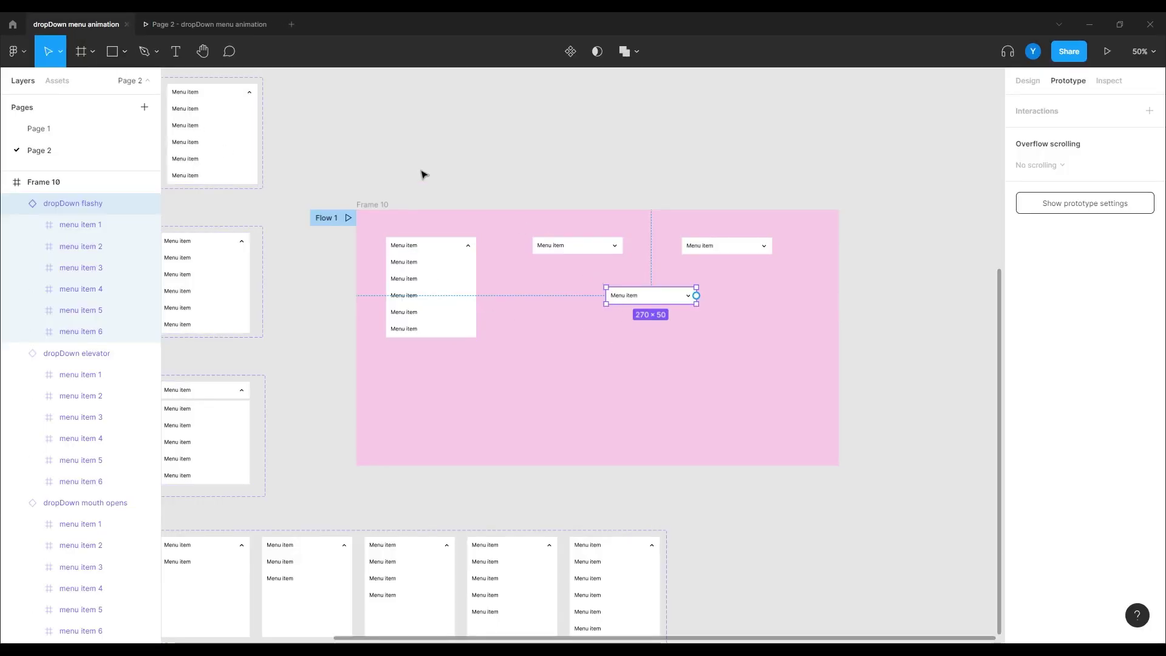
left_click(235, 28)
In the prototype, collapse the side dropdowns and repeatedly expand and collapse the centre one.
left_click(565, 159)
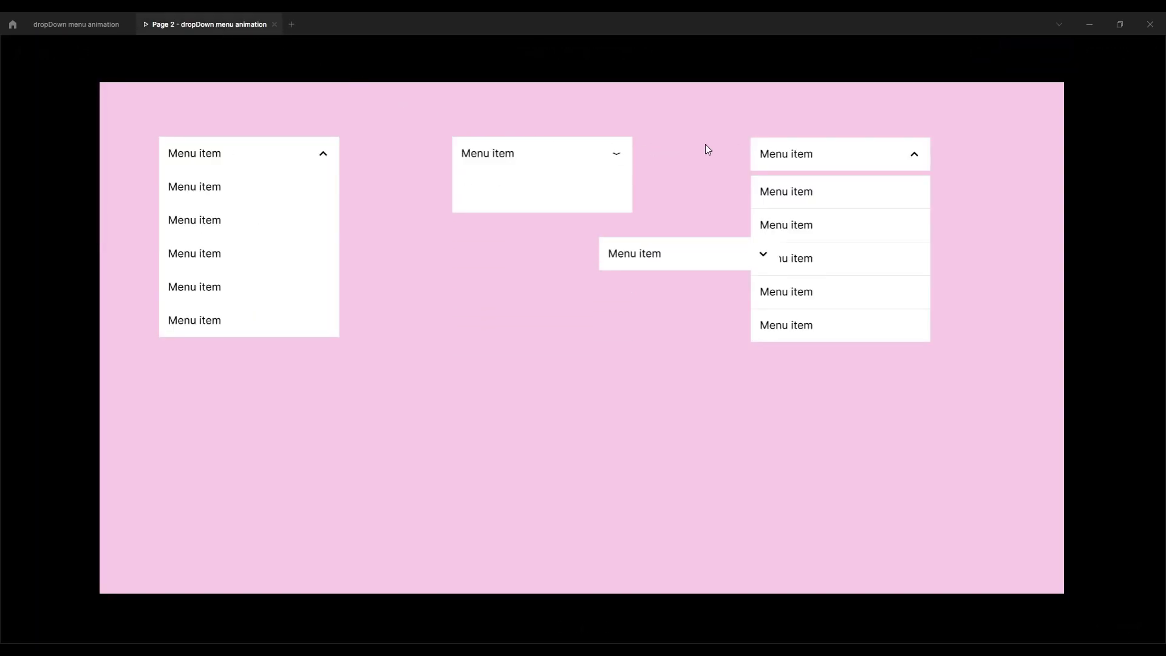
left_click(829, 159)
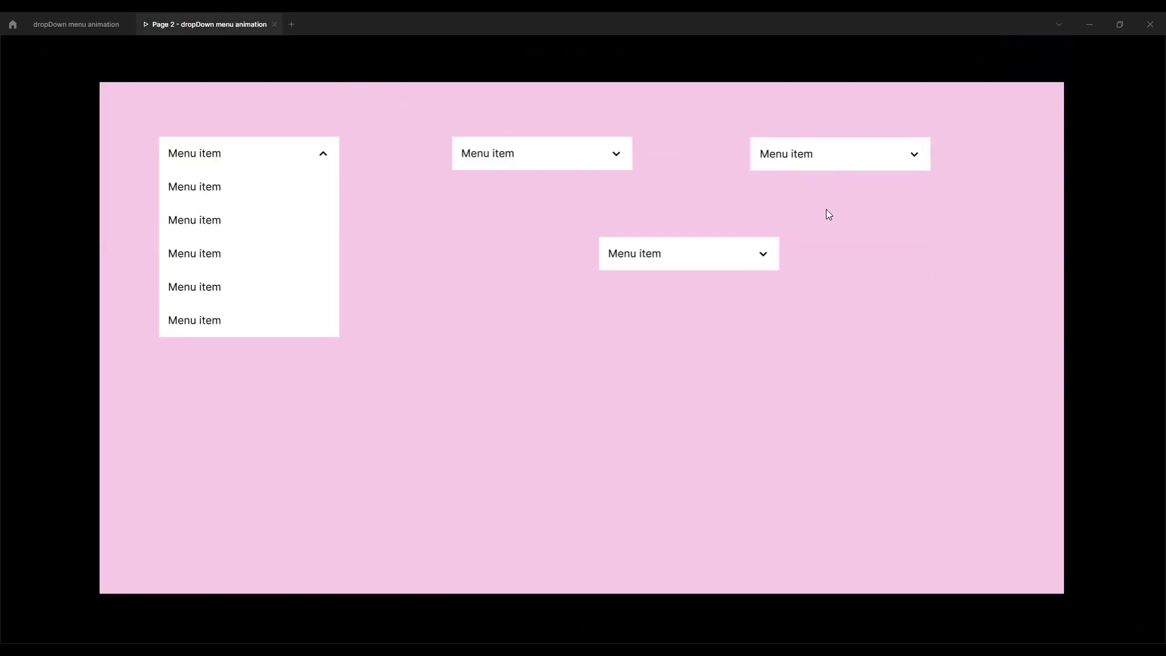
left_click(626, 260)
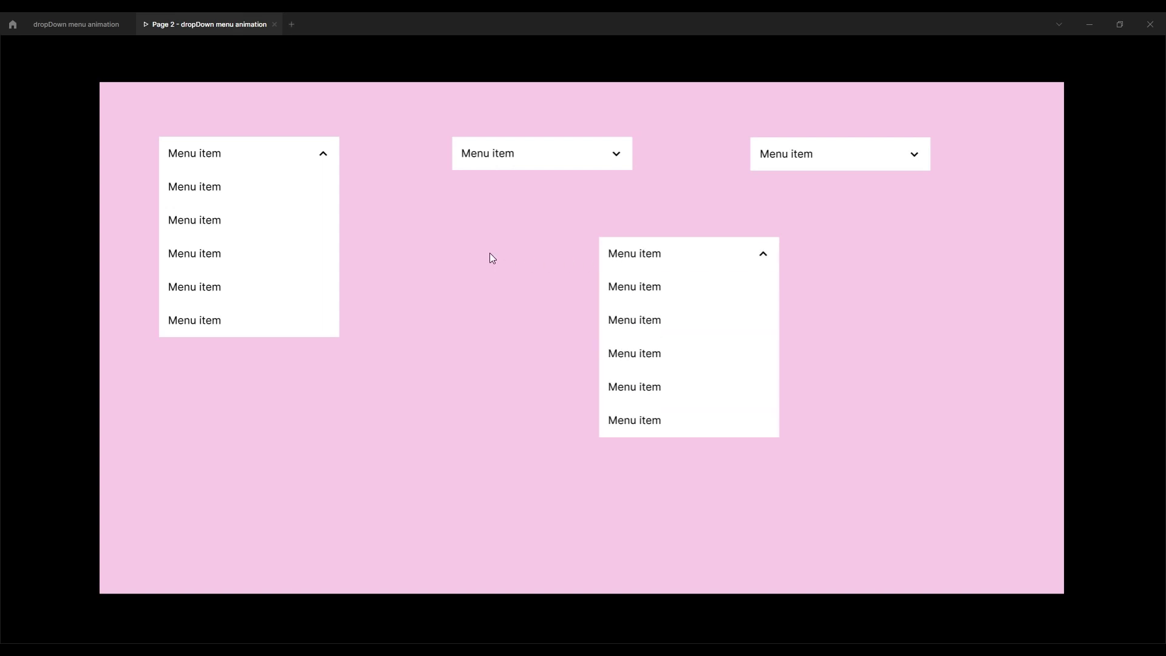
left_click(615, 253)
left_click(609, 264)
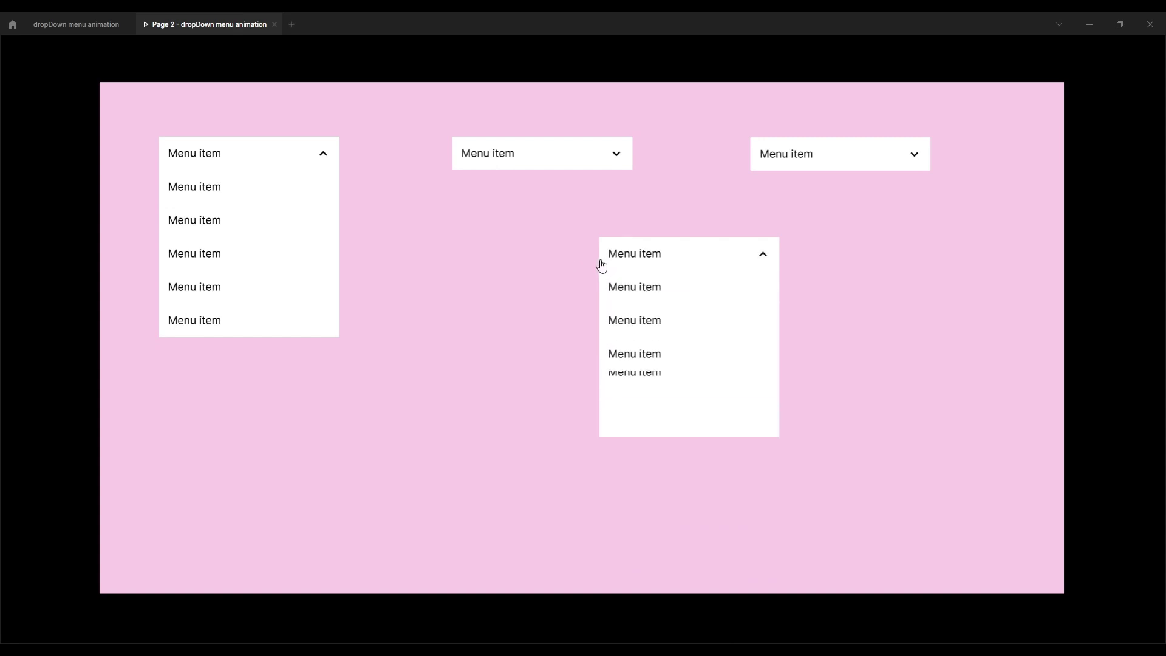
left_click(609, 263)
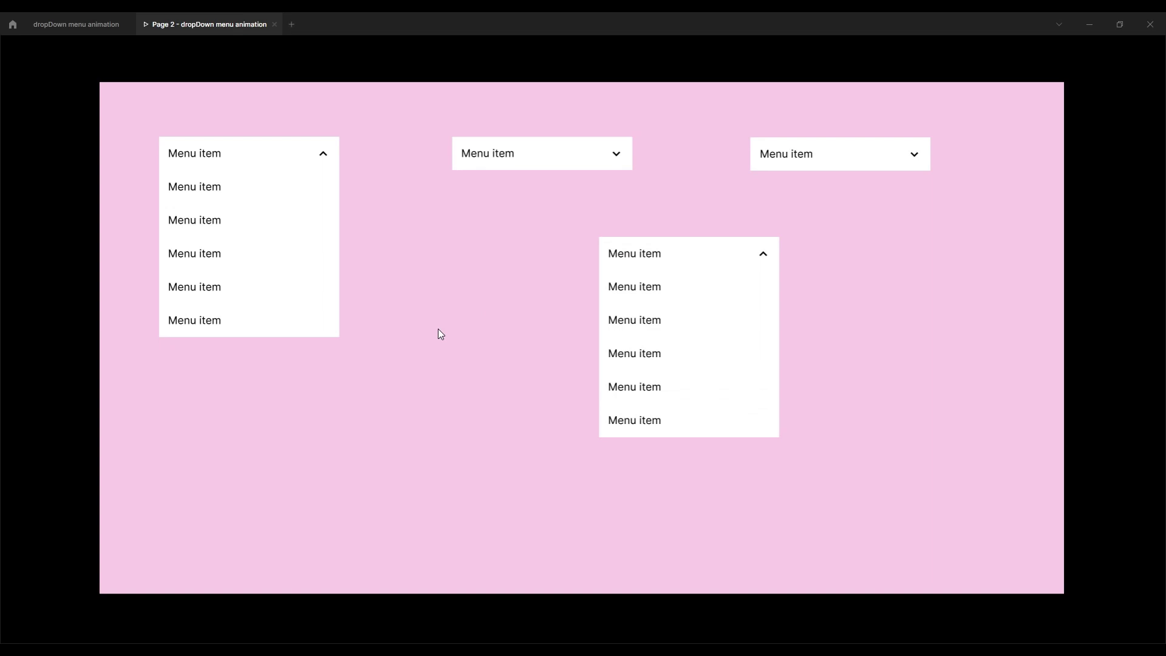
left_click(627, 260)
left_click(619, 261)
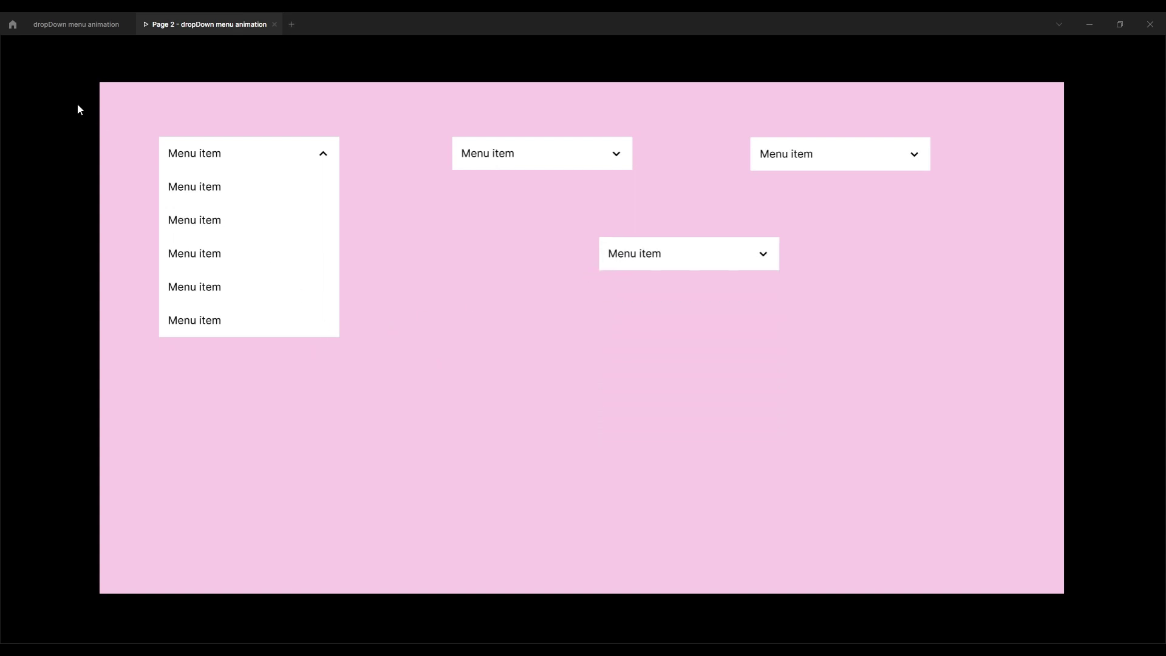
left_click(76, 24)
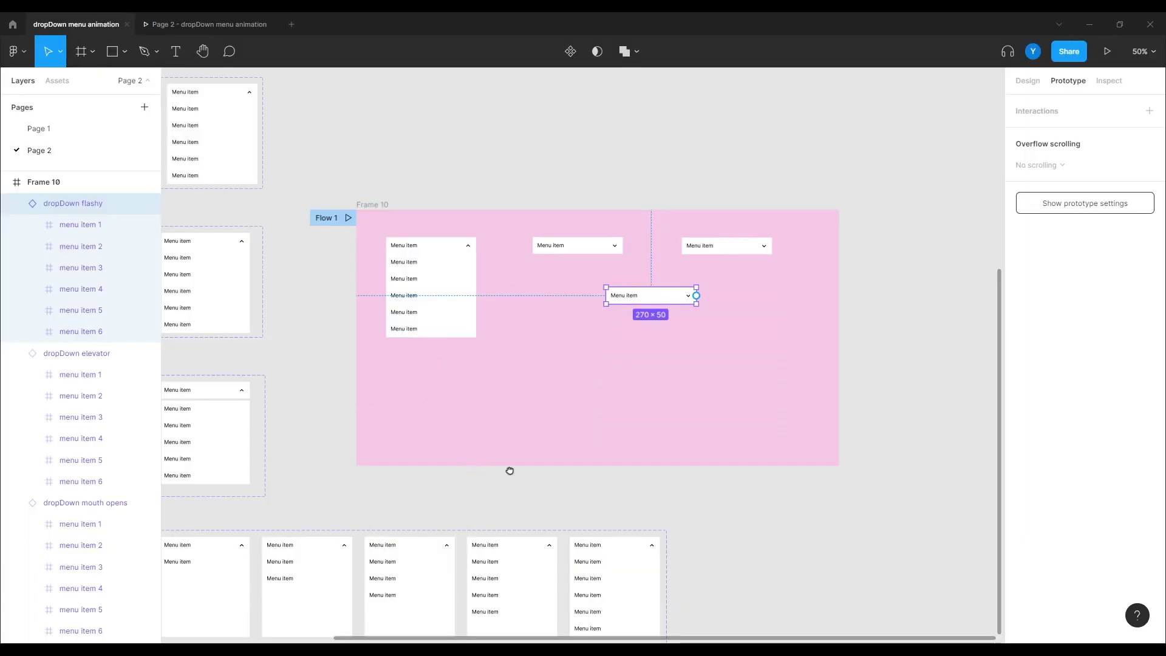
Duplicate the '2' section label beside dropDown flashy and change it to '3'.
left_click_drag(510, 471, 580, 407)
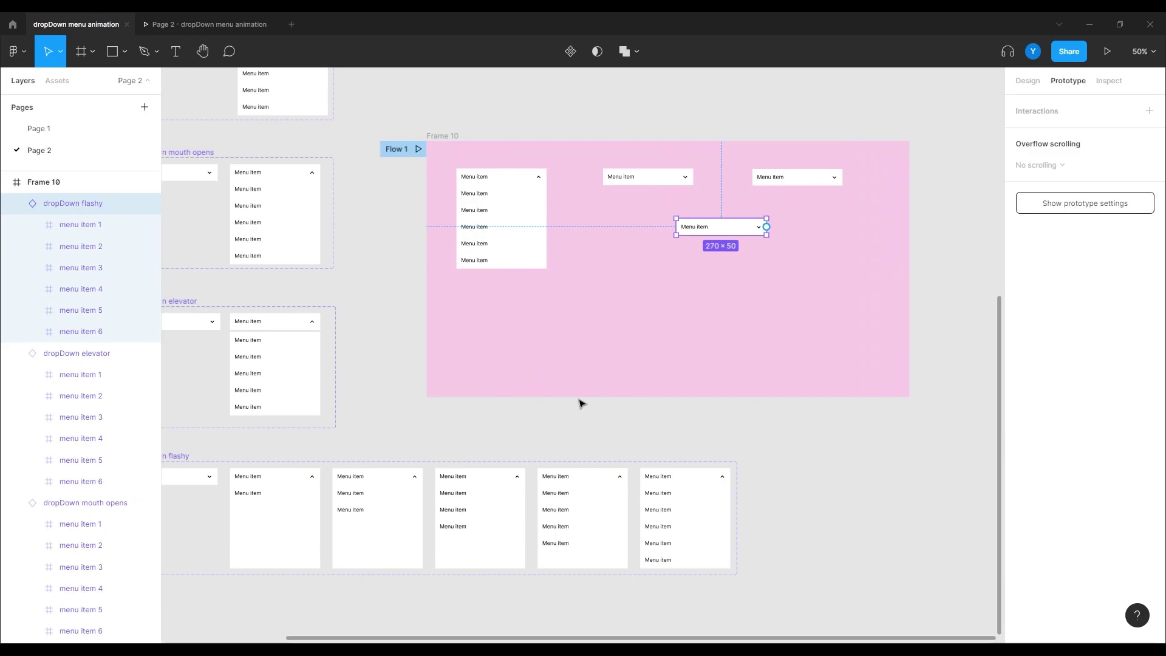
left_click_drag(442, 436, 591, 318)
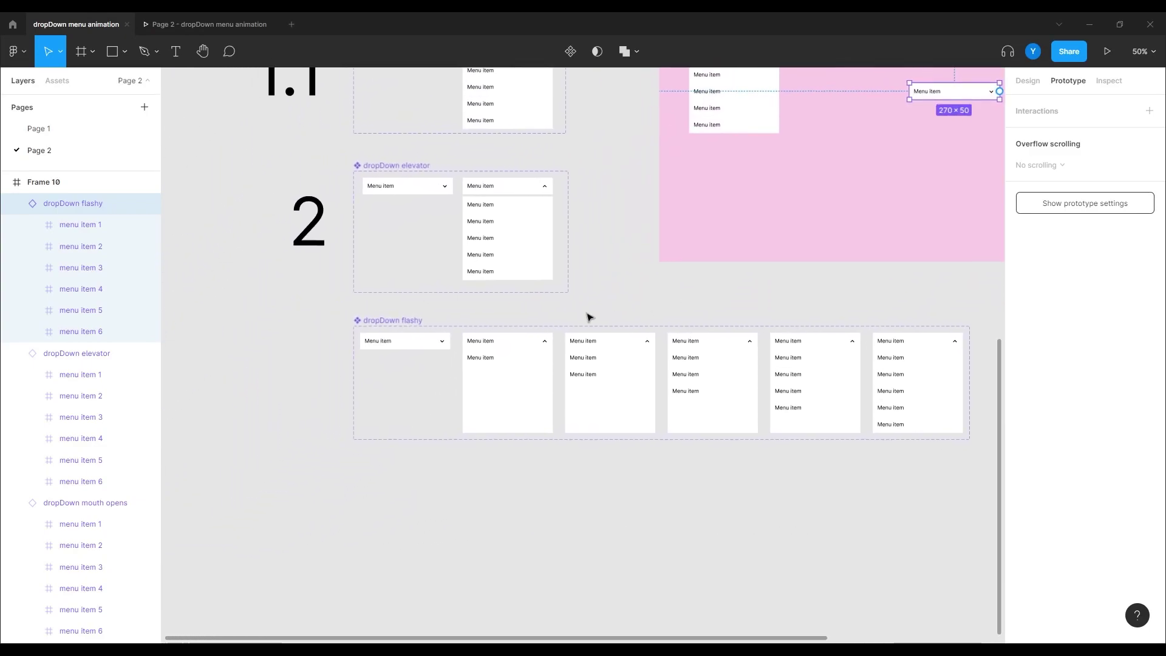
left_click_drag(296, 352, 399, 331)
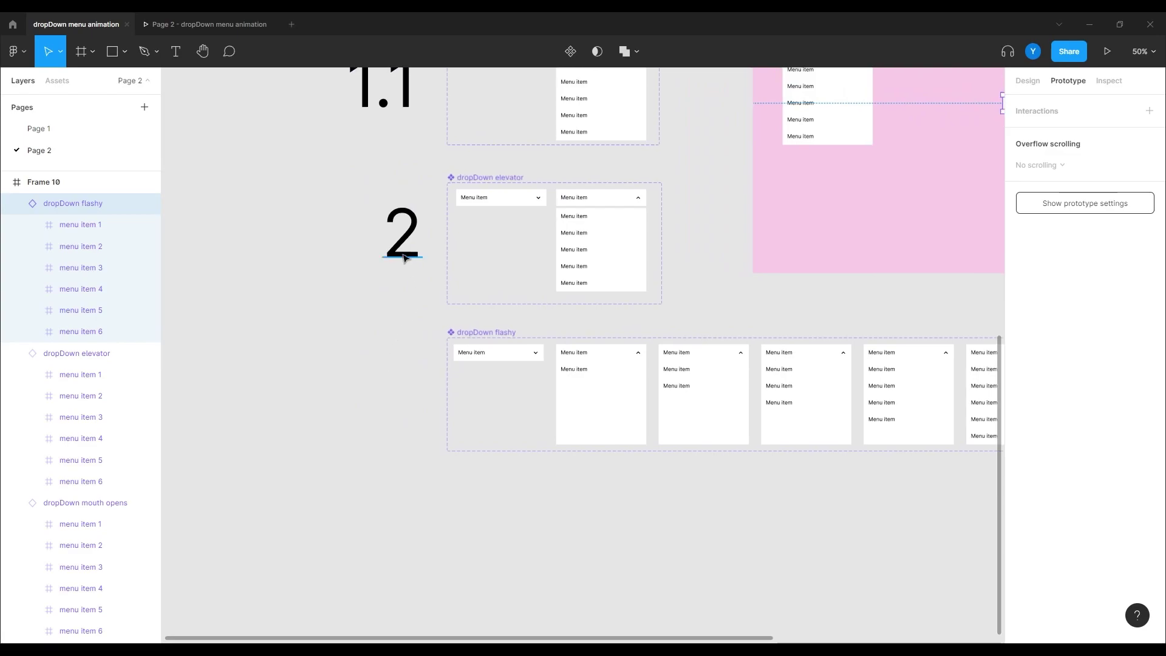
left_click_drag(404, 257, 405, 418)
key("Return")
type("3")
key("Escape")
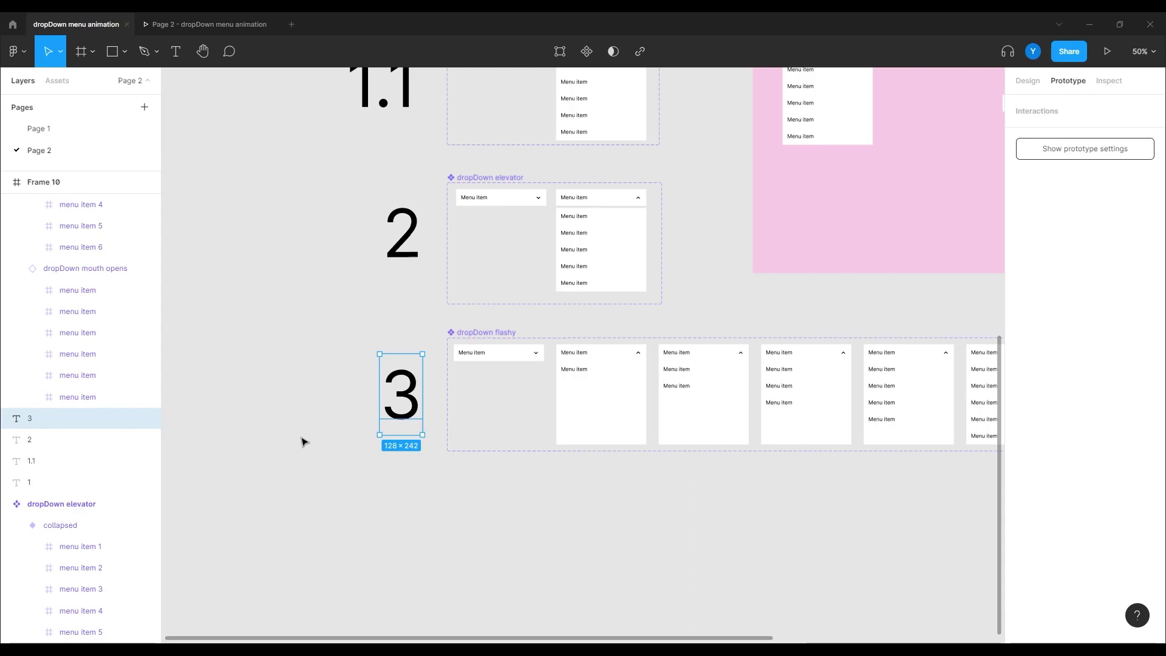
left_click(304, 441)
Expand the fourth dropdown in the running prototype to test its animation.
left_click_drag(520, 446, 334, 378)
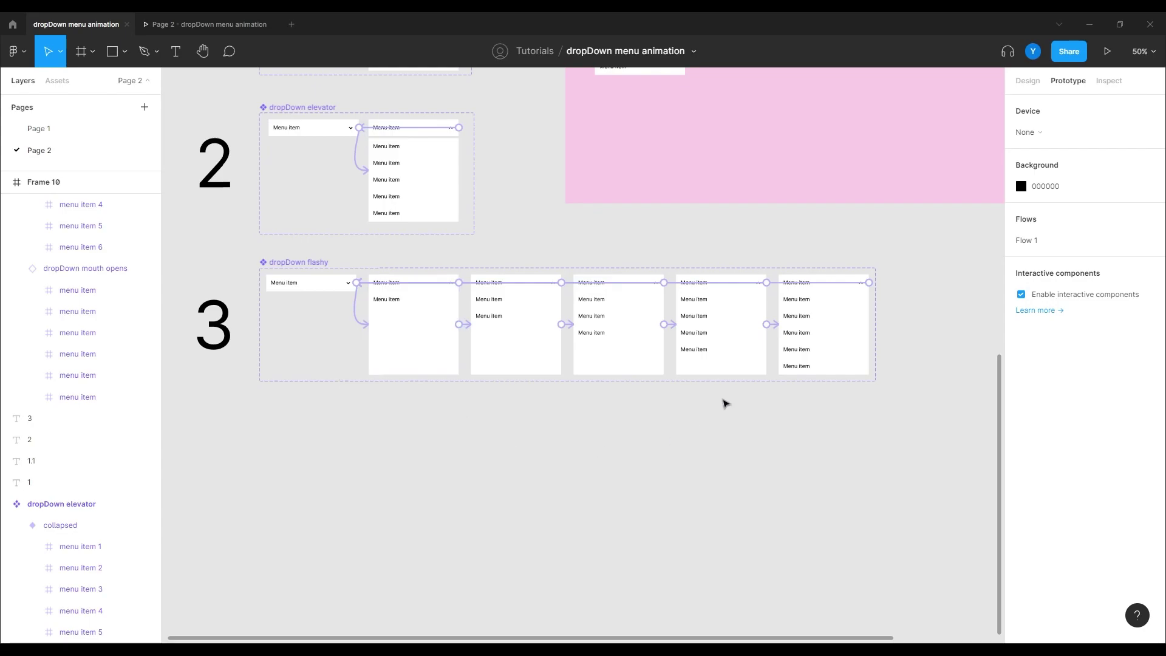
left_click_drag(614, 383, 608, 584)
left_click_drag(527, 265, 349, 297)
left_click(239, 24)
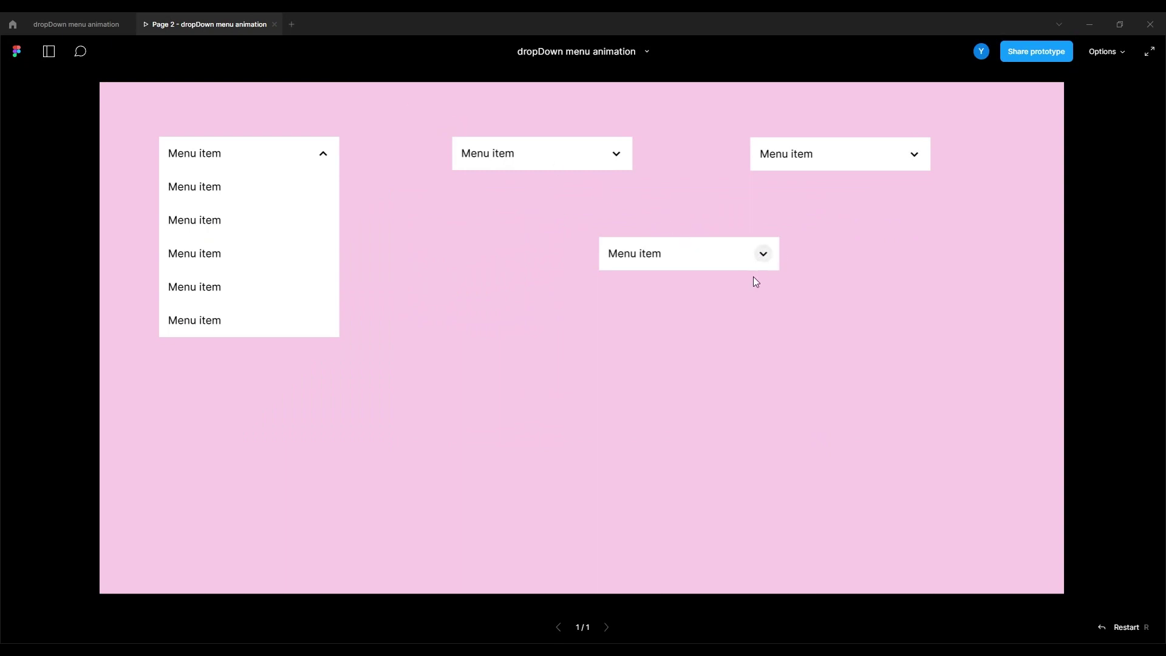
left_click(626, 255)
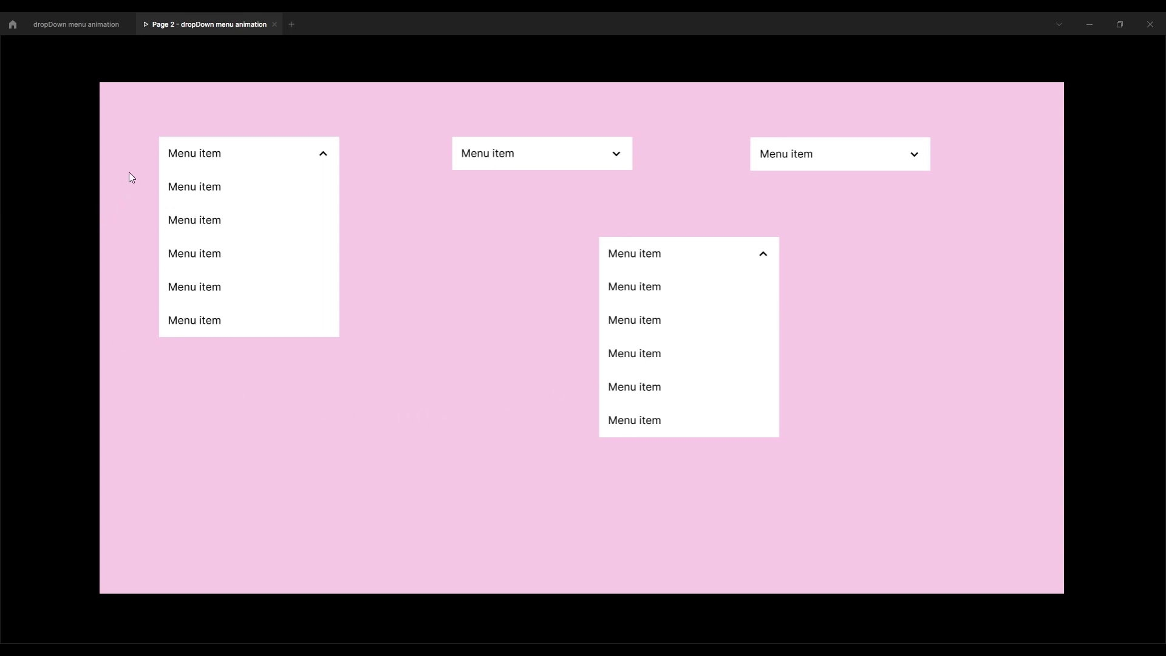
left_click(76, 25)
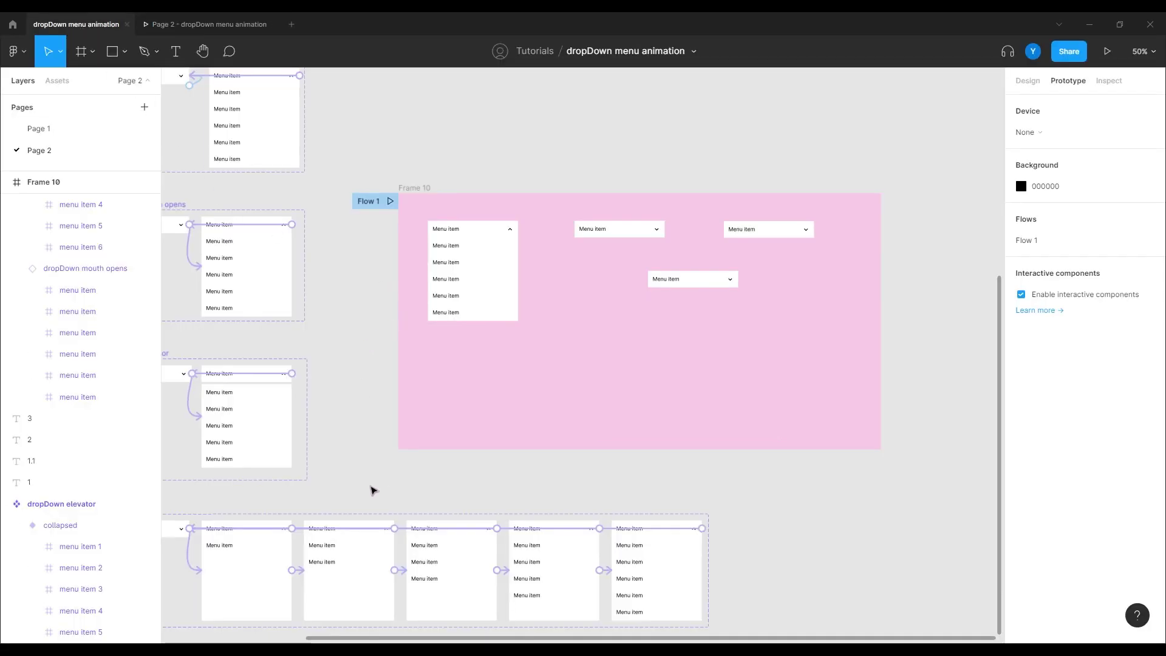
Drag a menu item row out of group 1's open list onto the canvas.
left_click_drag(373, 487, 581, 296)
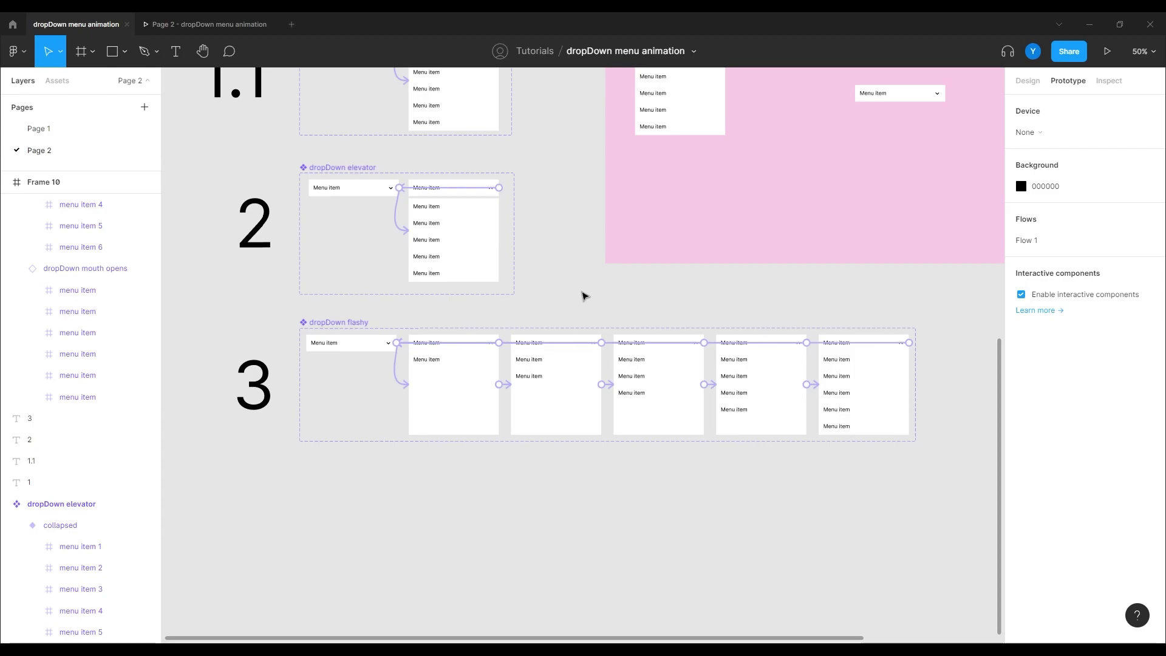
left_click_drag(490, 144, 627, 359)
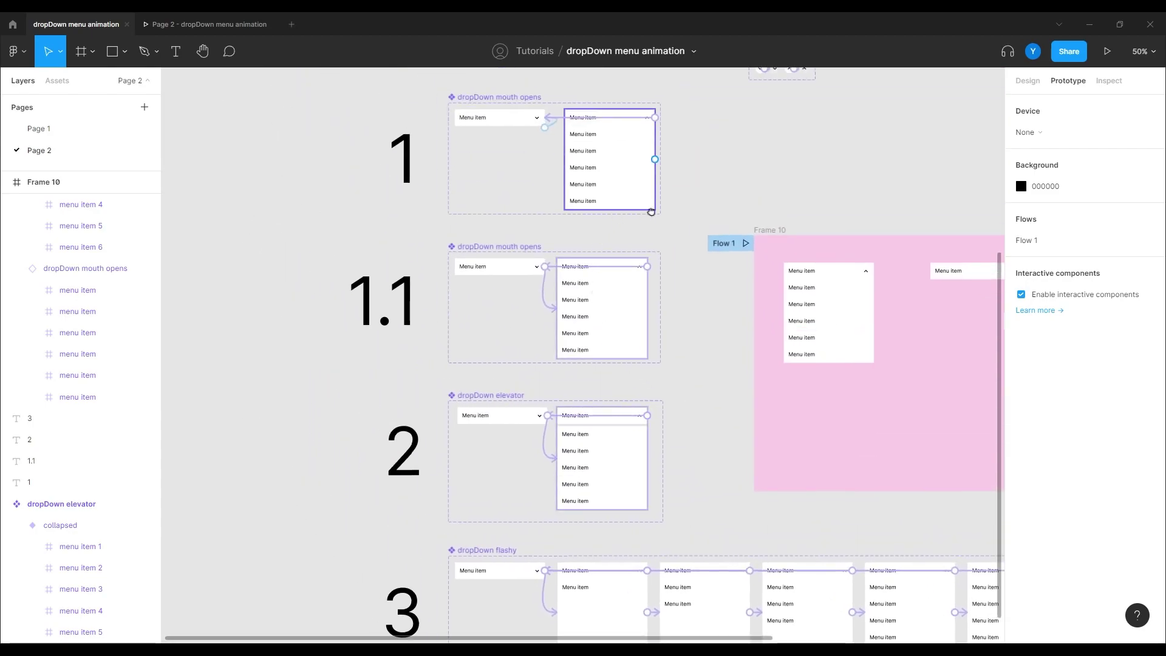
left_click_drag(645, 182, 654, 458)
left_click_drag(757, 416, 575, 294)
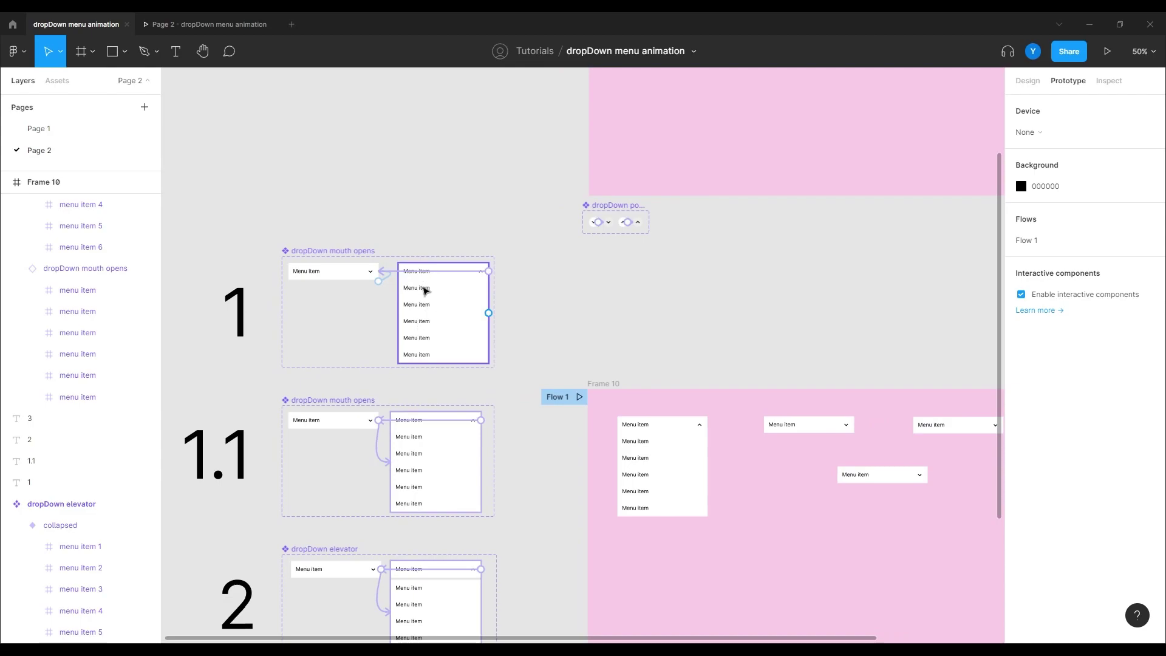
double_click(424, 290)
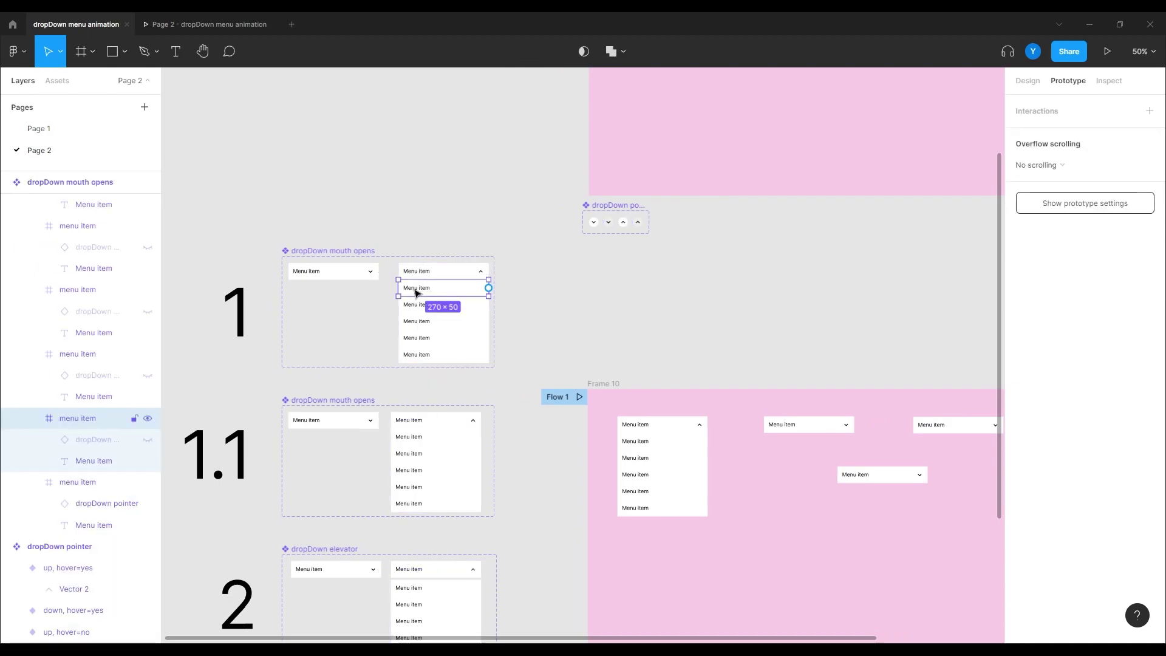
left_click_drag(417, 293, 594, 267)
Zoom in to 200% on the standalone 270×50 menu item.
scroll(577, 314, "down", 1)
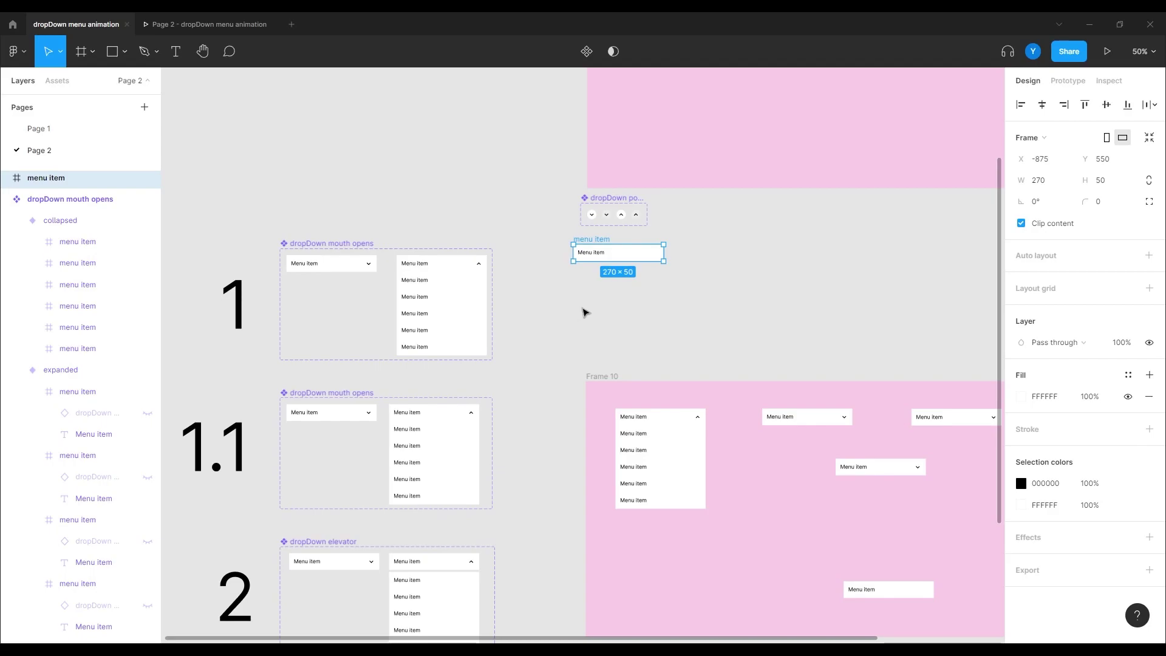
scroll(597, 307, "up", 3)
scroll(592, 322, "up", 3)
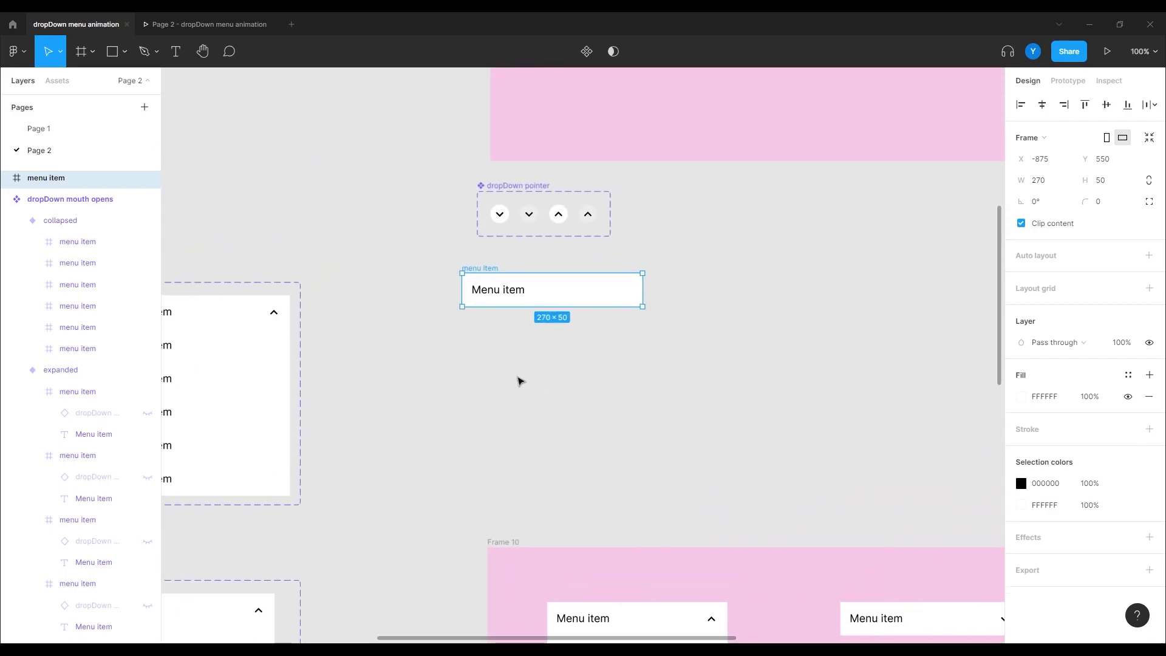
key("ctrl+plus")
scroll(450, 367, "left", 2)
scroll(486, 373, "up", 1)
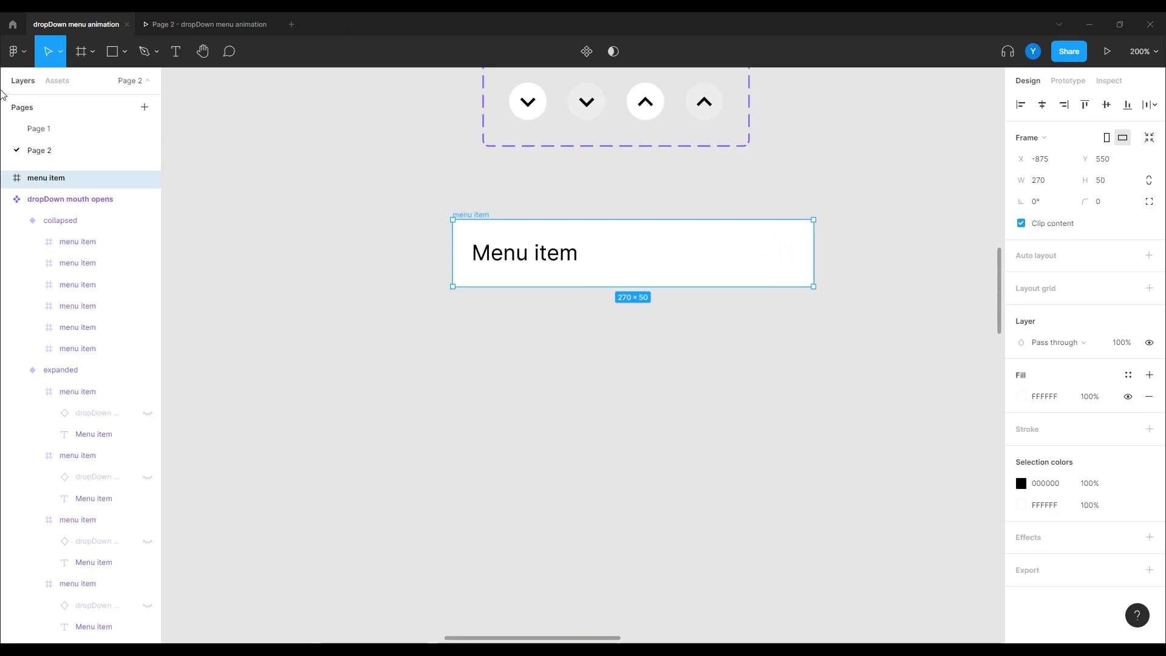
scroll(127, 267, "up", 3)
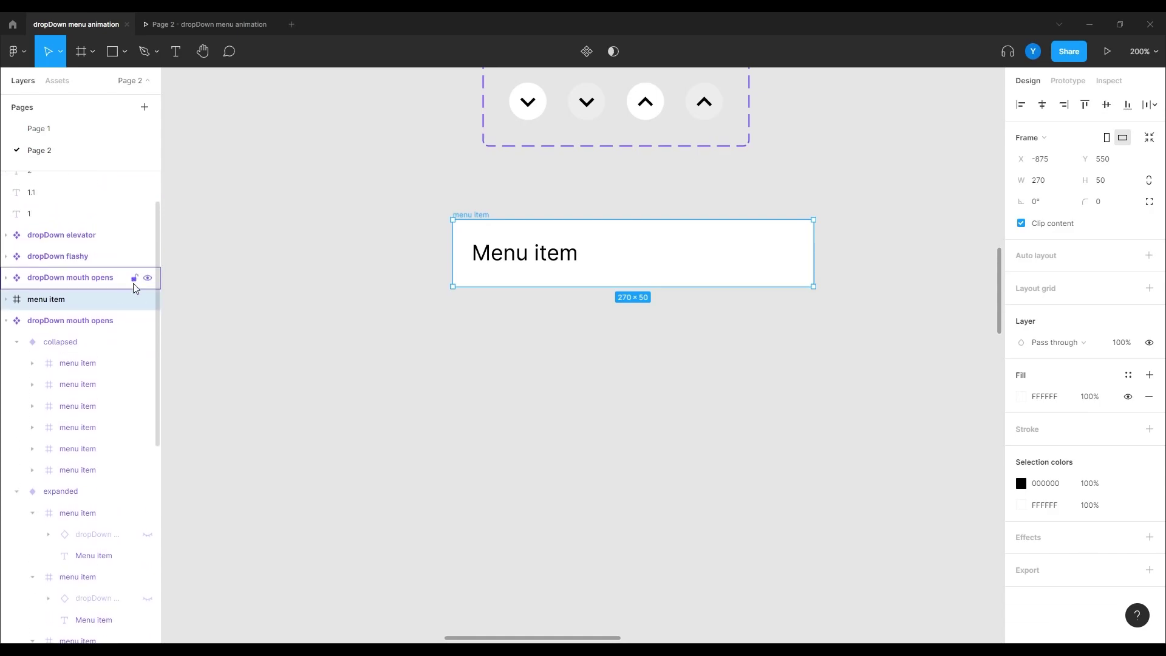
Append ' / default' to the 'menu item' layer name in the Layers panel.
double_click(53, 301)
left_click(82, 307)
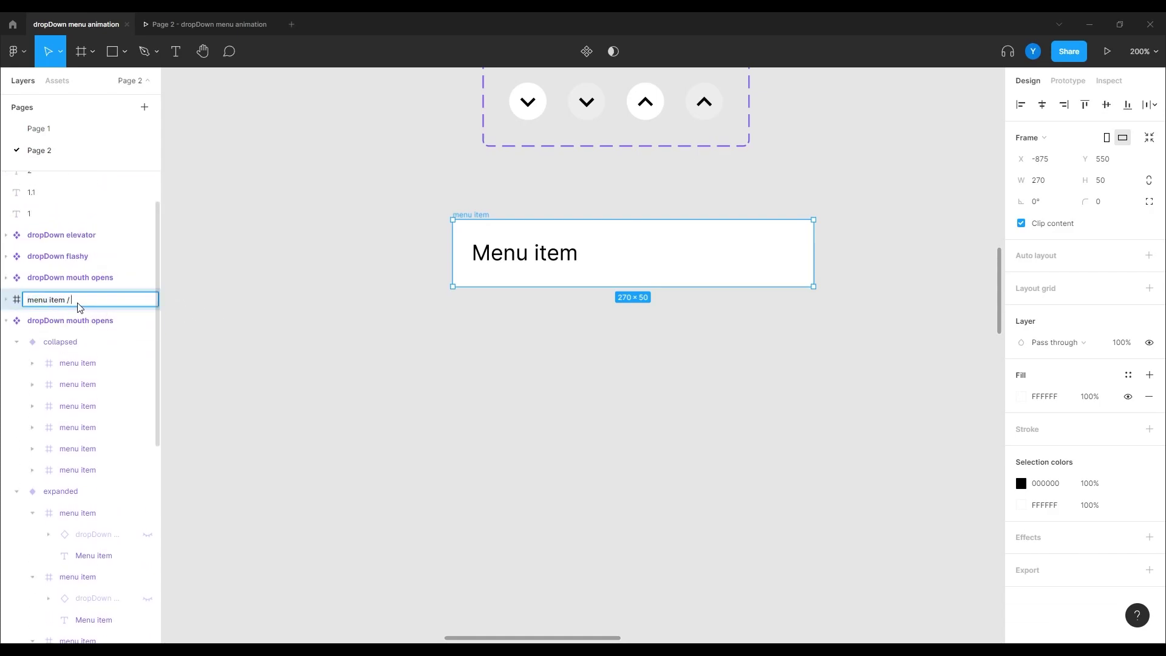
key("Return")
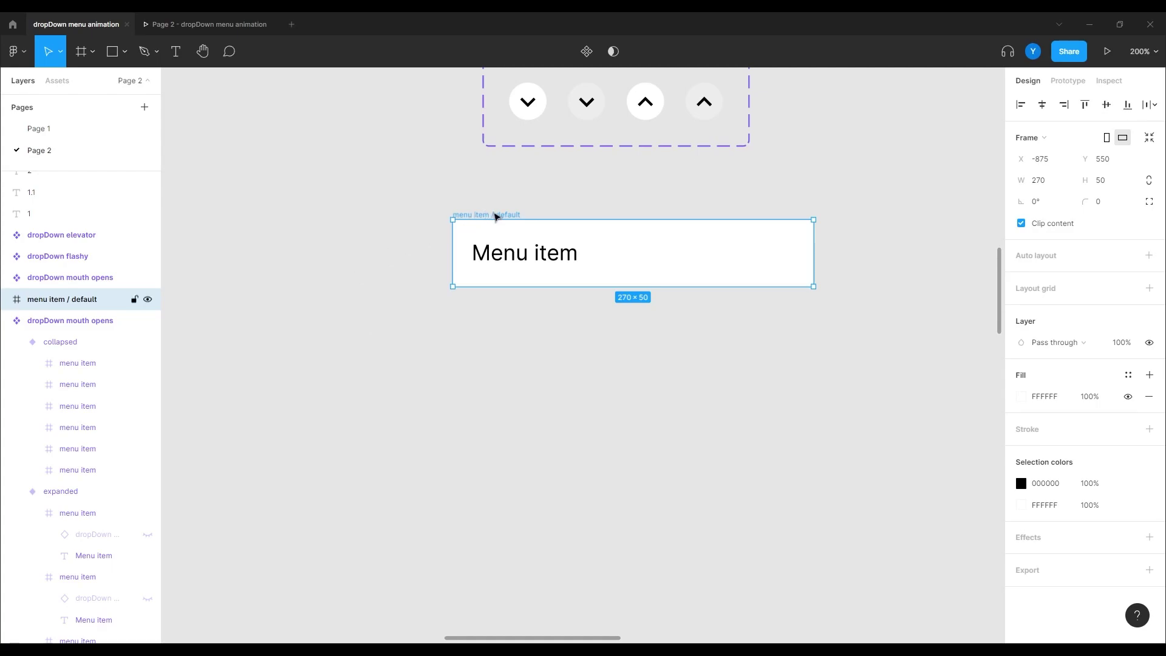
Duplicate the menu item / default frame below and draw a 40×40 circle at the top item's left end.
left_click_drag(492, 219, 497, 313)
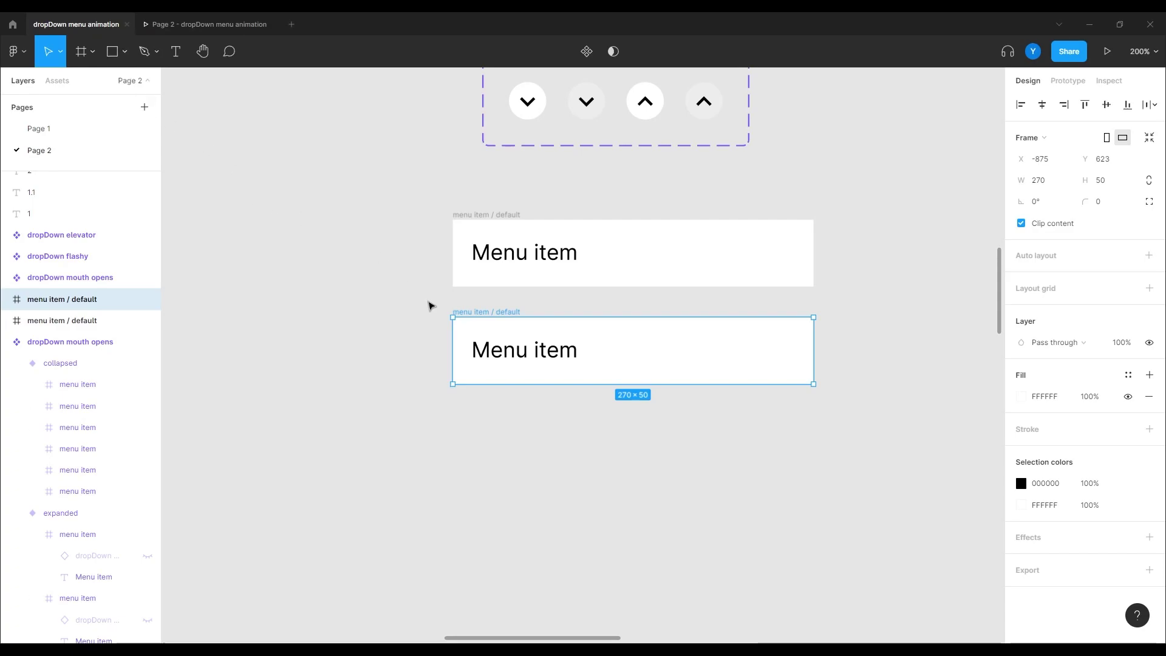
key("o")
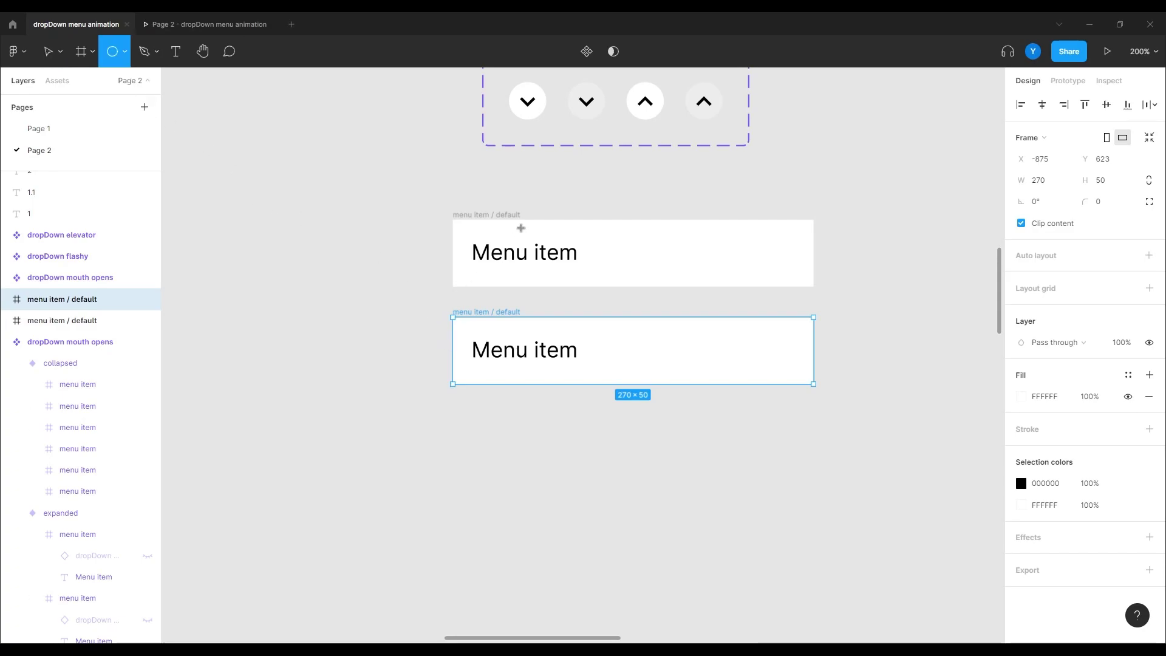
left_click_drag(514, 220, 464, 282)
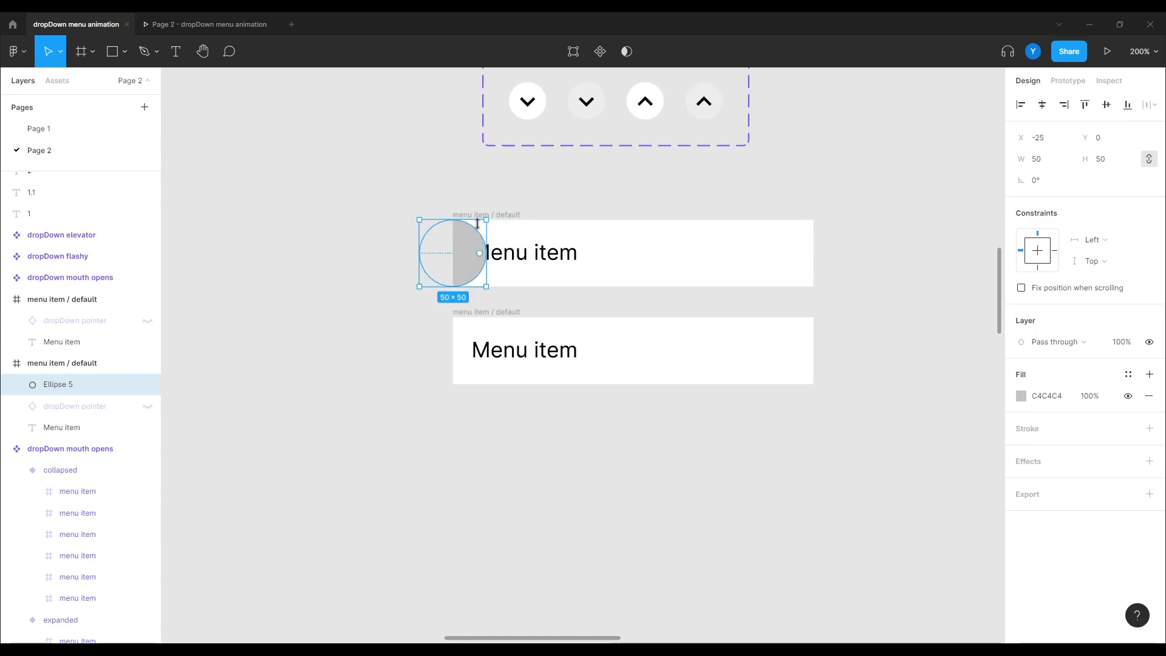
left_click_drag(487, 219, 480, 226)
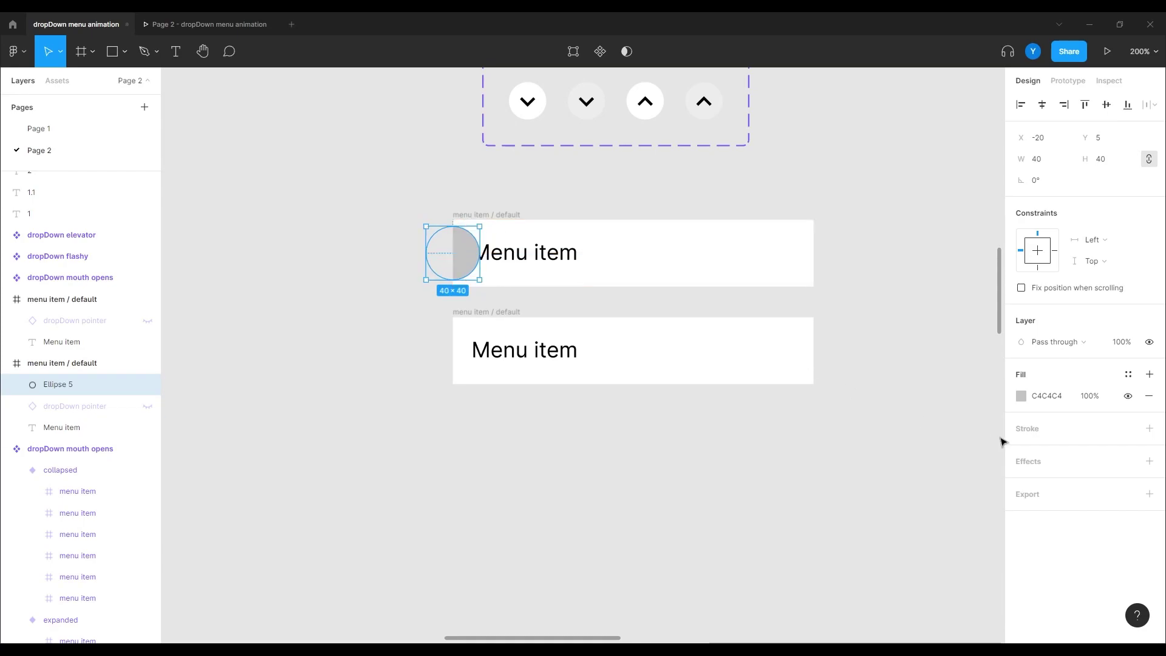
Fill the circle with pale grey E7E7E7.
left_click(1021, 395)
left_click_drag(952, 381, 732, 333)
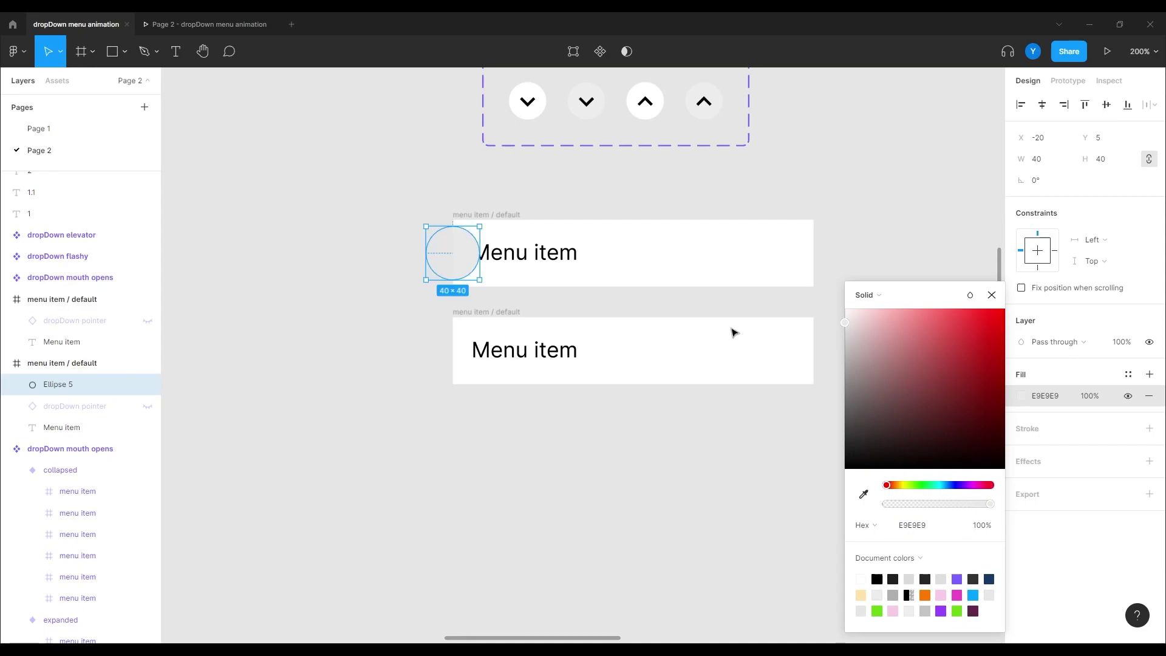
left_click(732, 332)
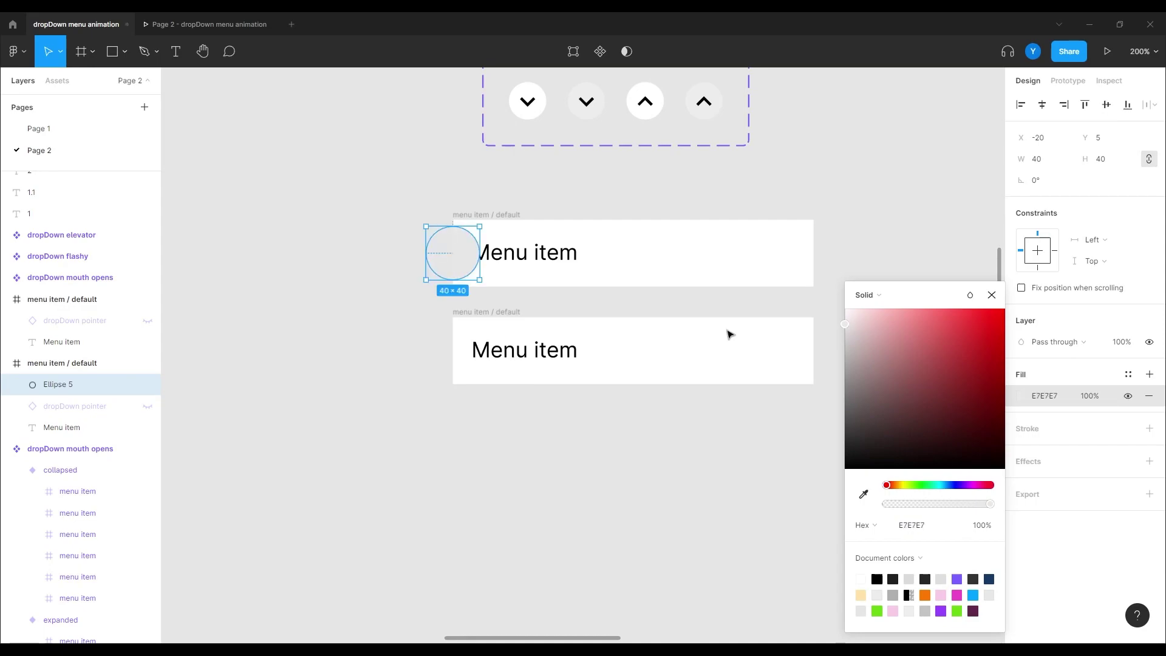
Take the hidden dropDown pointer out of the top menu item.
left_click(101, 411)
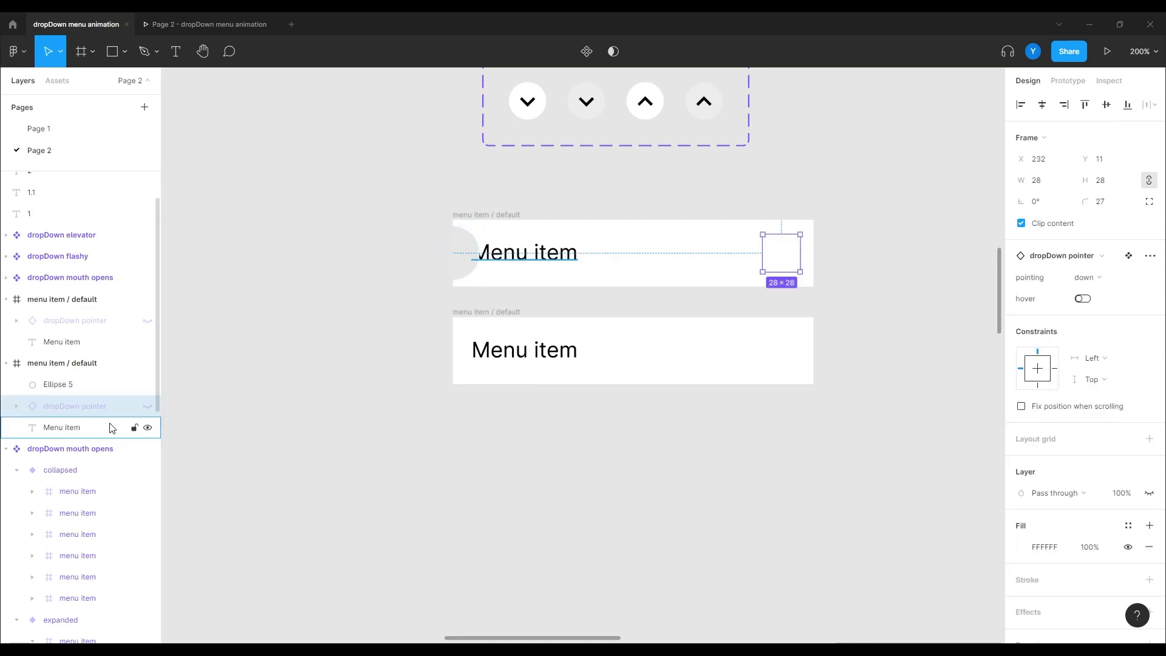
left_click(419, 464)
left_click_drag(2, 399, 197, 377)
left_click(547, 249)
Move the circle layer behind the Menu item text in the top frame.
left_click(495, 214)
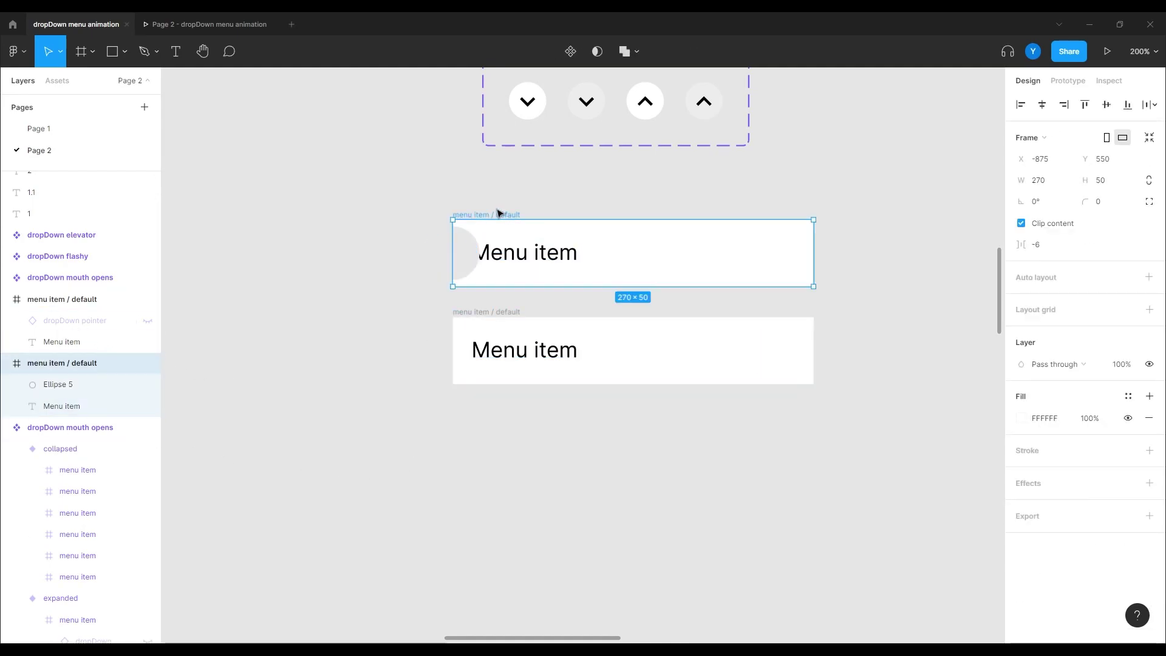
left_click(63, 385)
left_click_drag(63, 385, 64, 417)
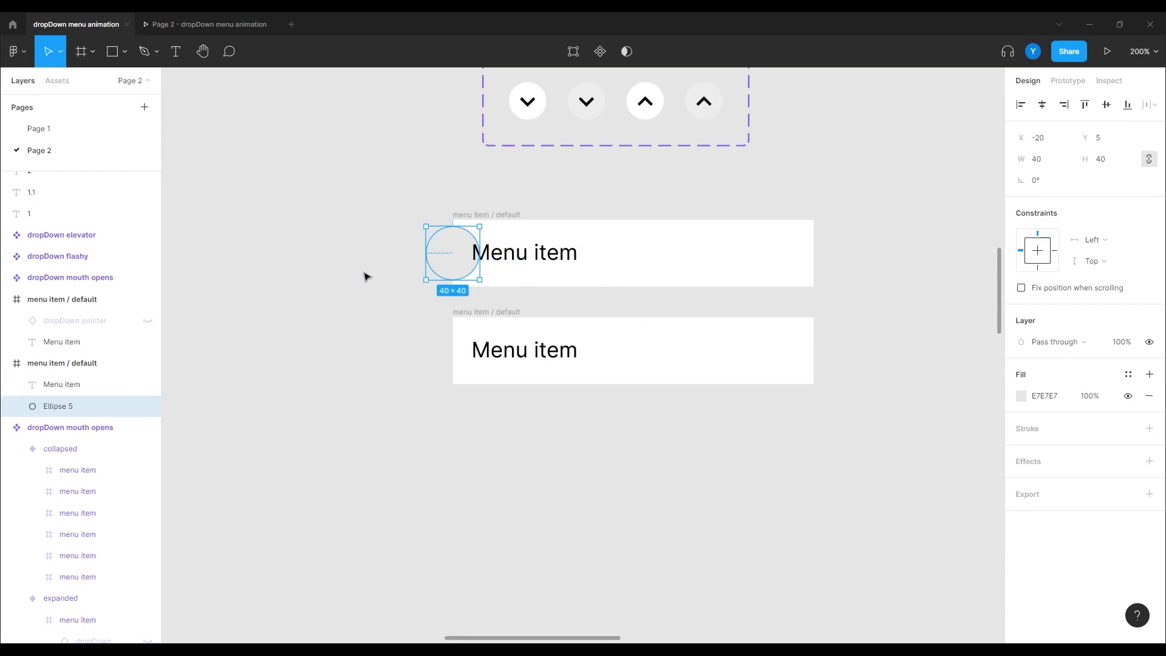
left_click(488, 333)
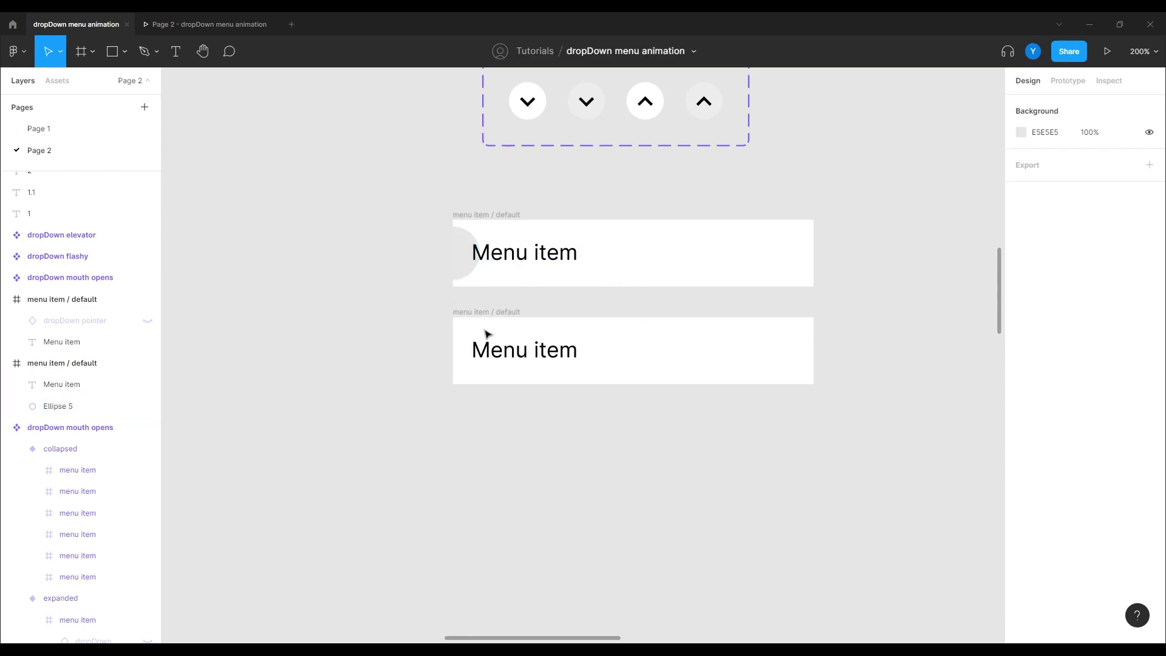
Paste the circle behind the lower frame's text and delete its hidden dropDown pointer.
left_click(481, 314)
key("ctrl+v")
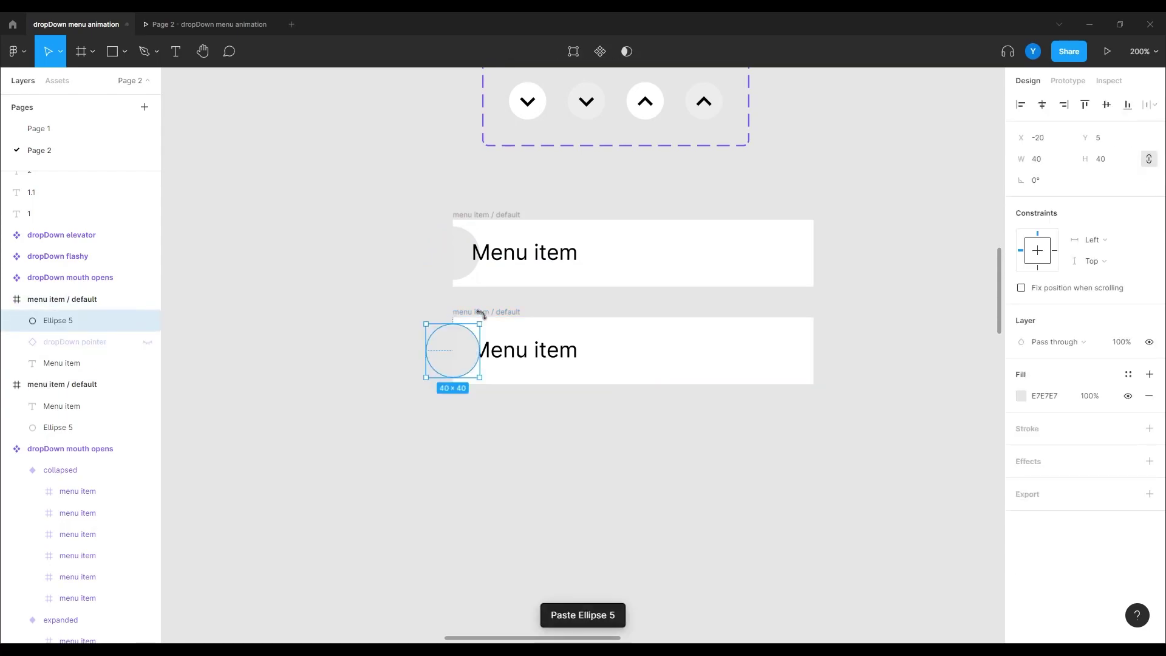
left_click_drag(35, 320, 78, 358)
left_click(76, 320)
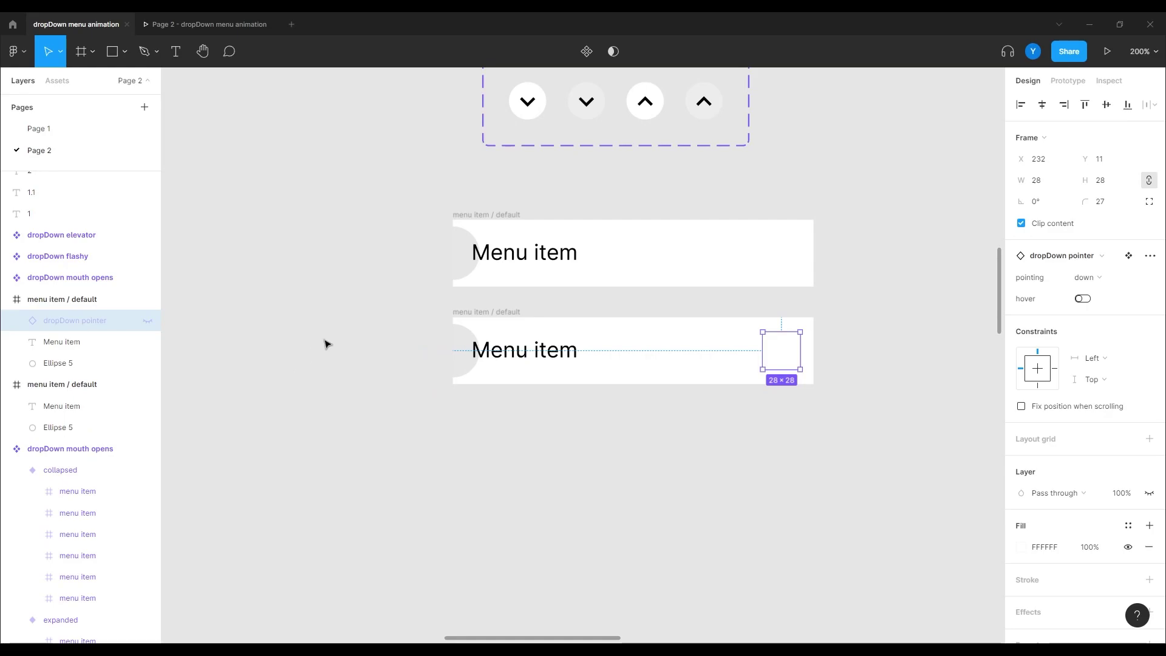
key("Delete")
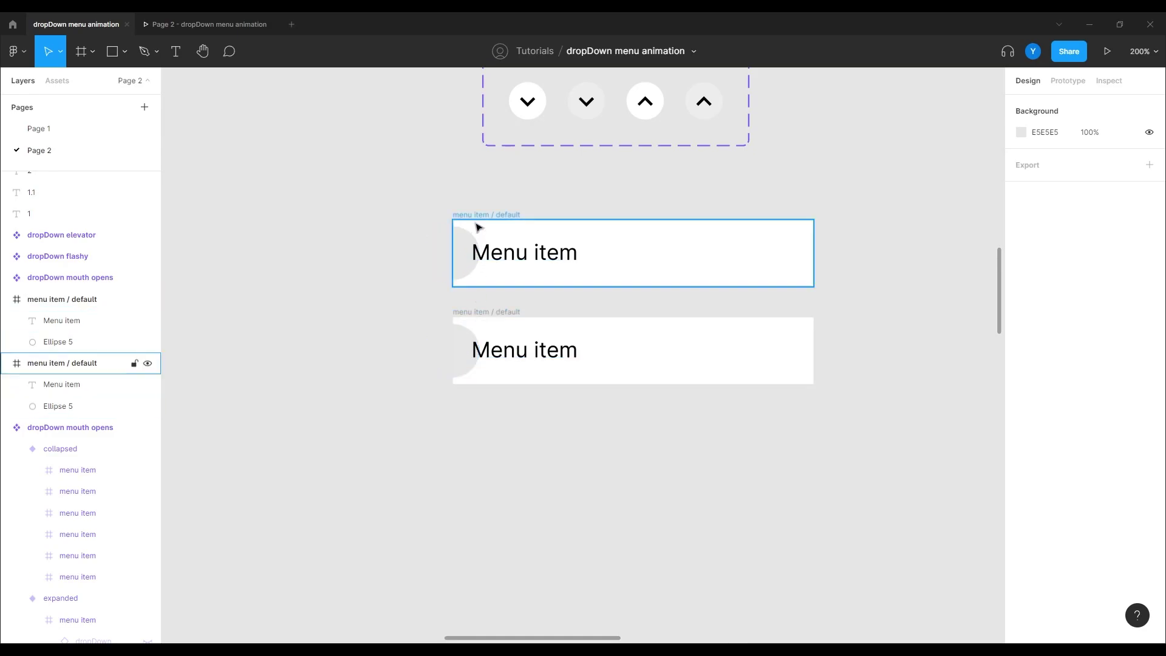
Set the top menu item's circle to 0% opacity.
left_click(467, 269)
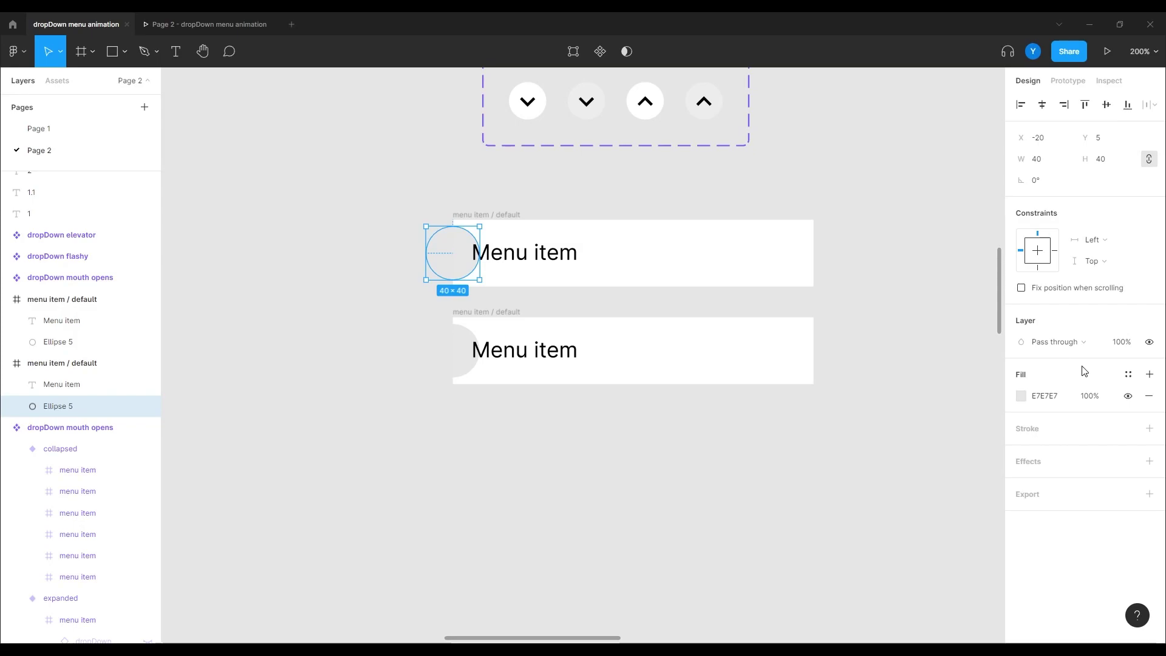
key("0")
key("0")
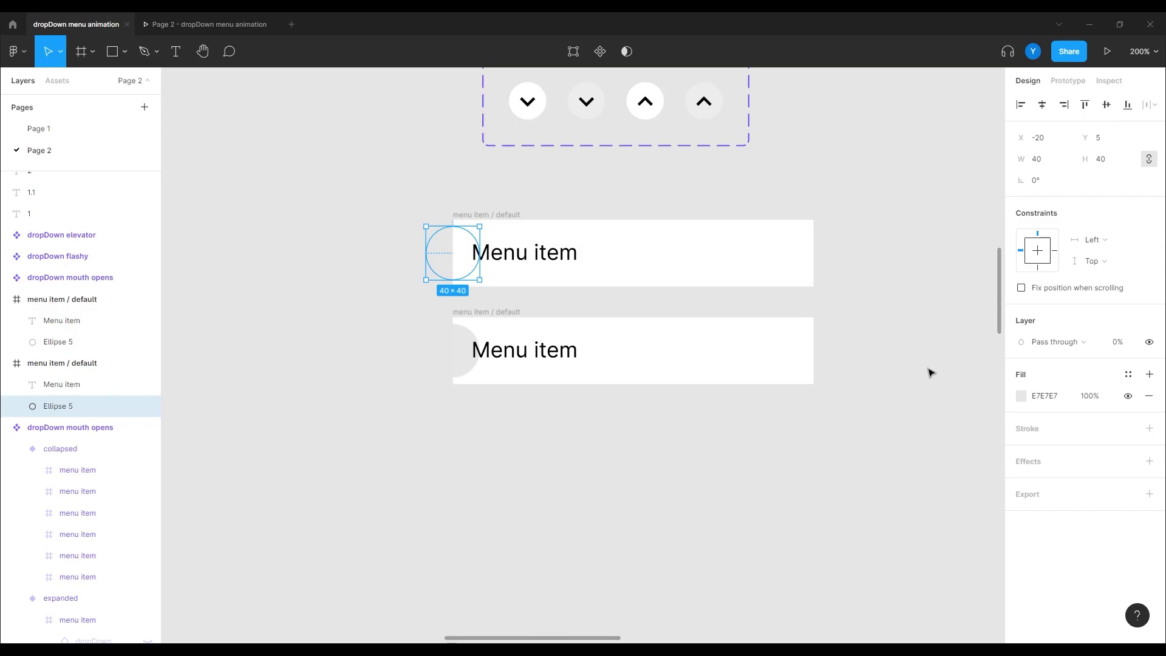
key("0")
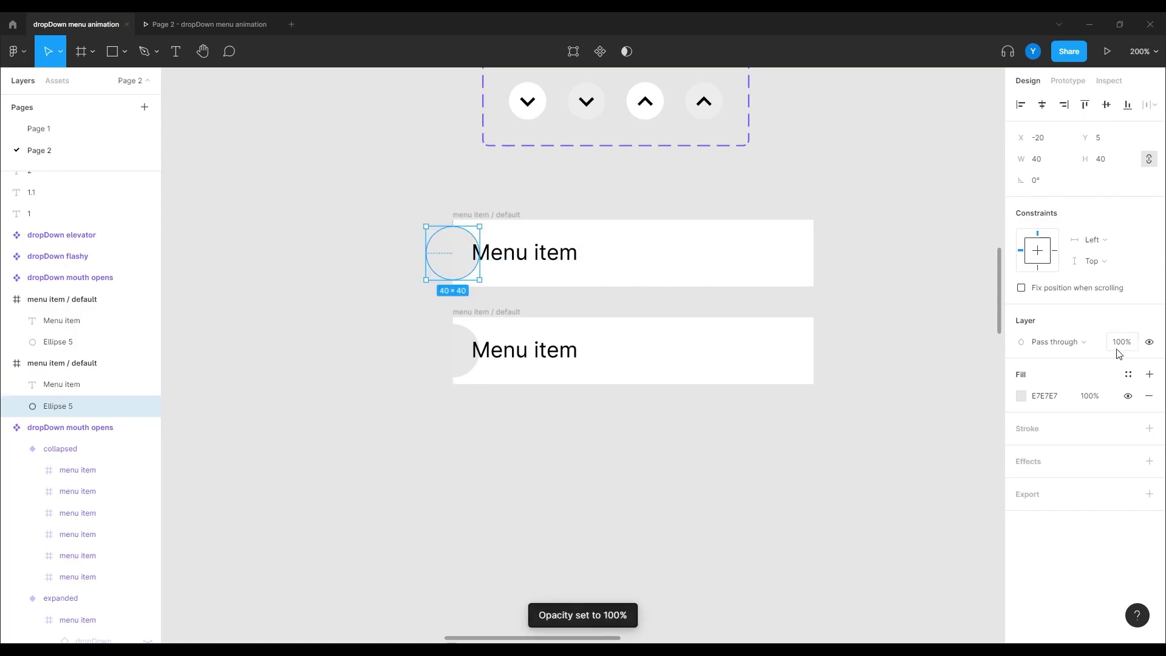
key("0")
key("0")
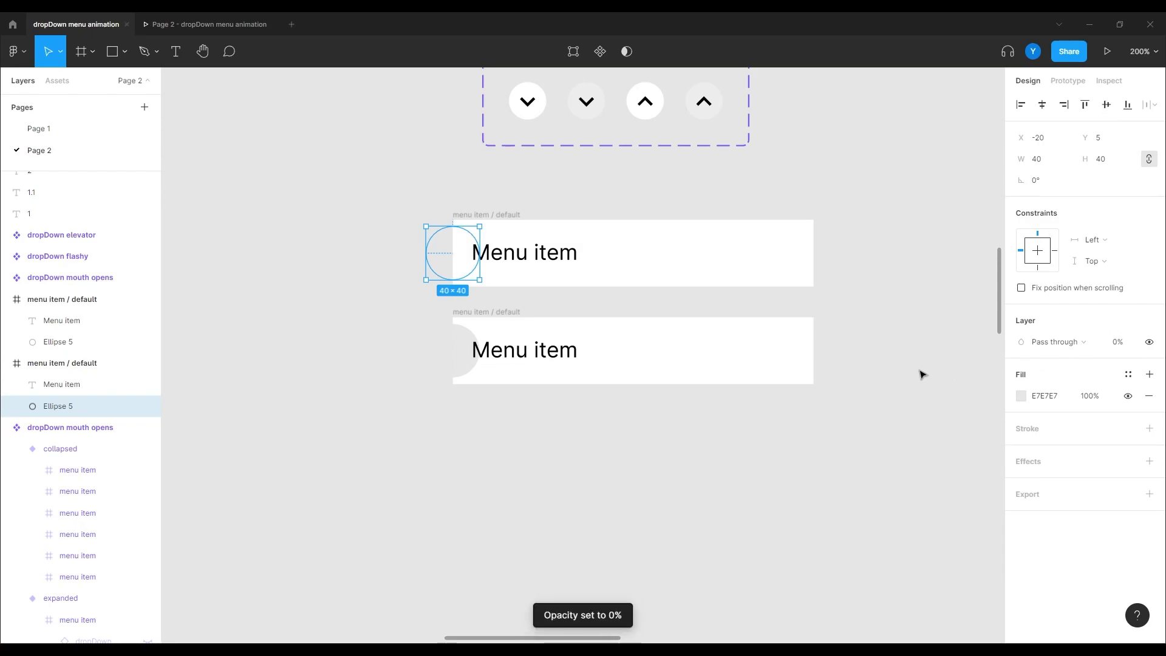
Fill the lower menu item frame with light grey EEEEEE.
left_click(523, 334)
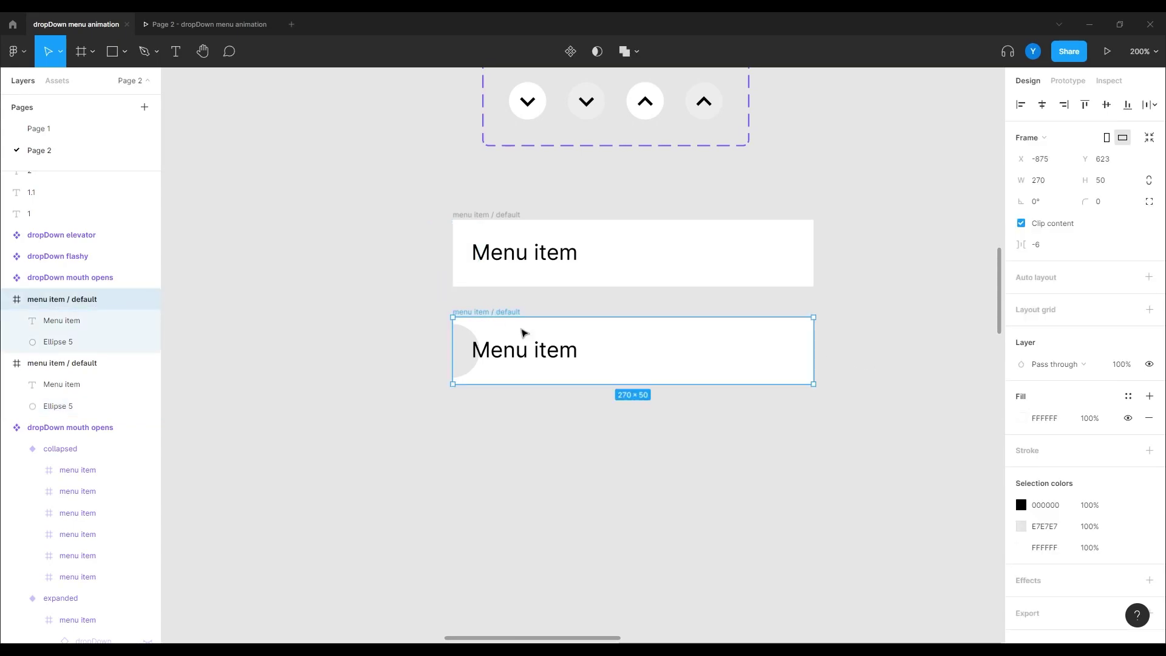
left_click(1021, 418)
left_click(845, 317)
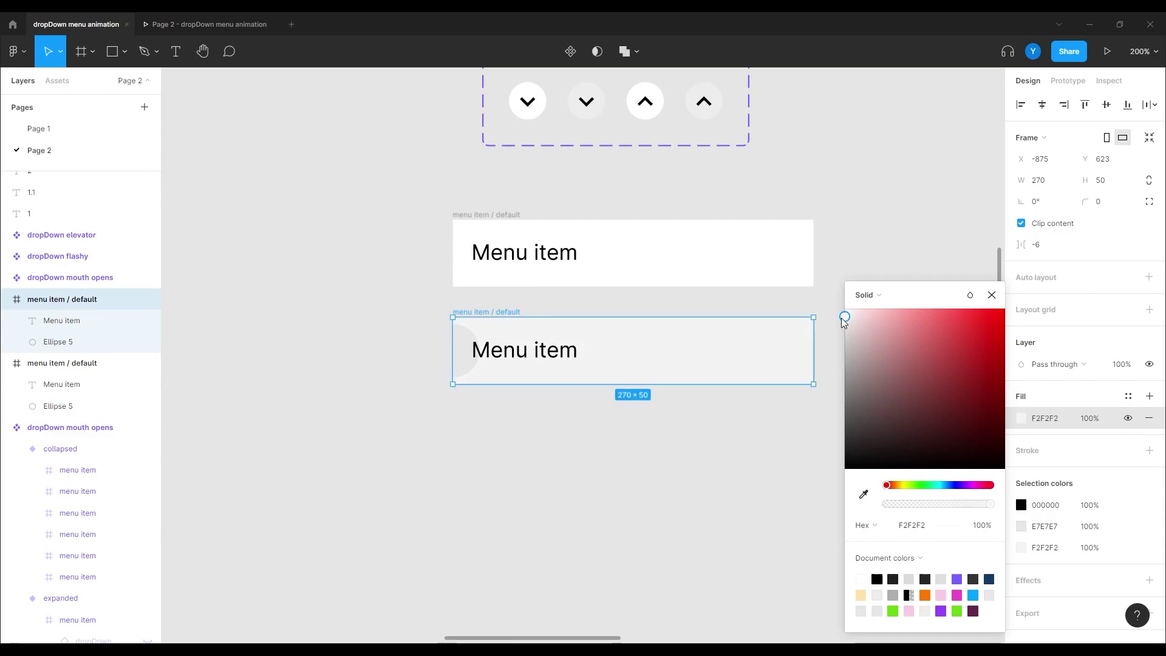
left_click_drag(844, 317, 844, 320)
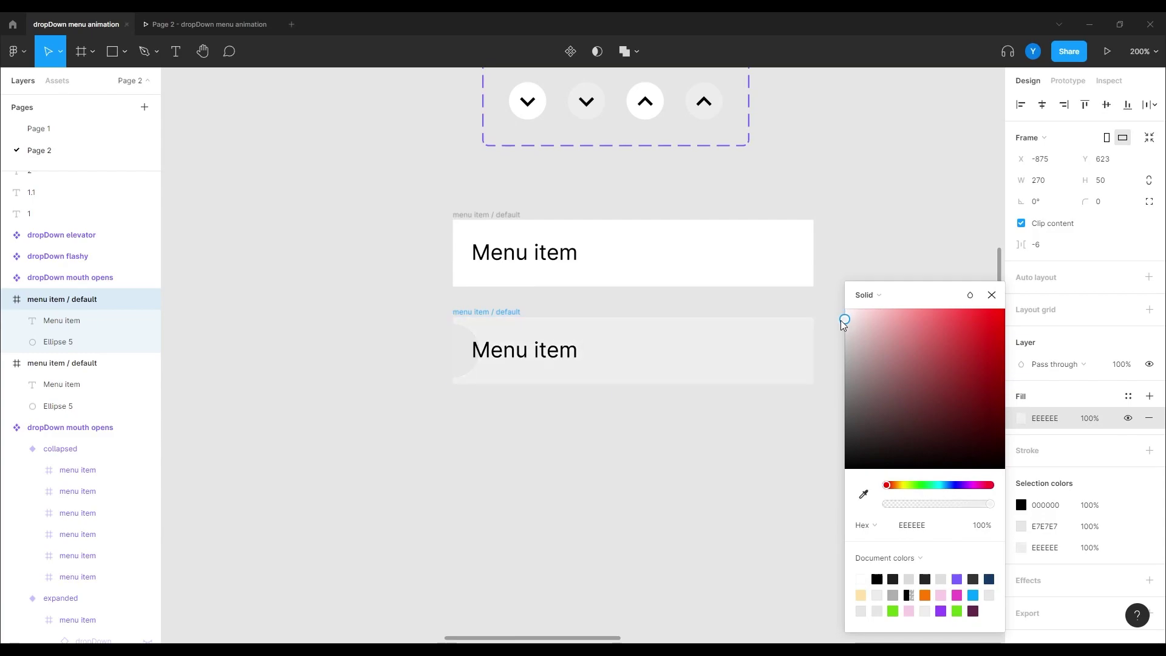
Enlarge the lower item's circle and tint its fill E3E3E3.
left_click(442, 435)
left_click(453, 348)
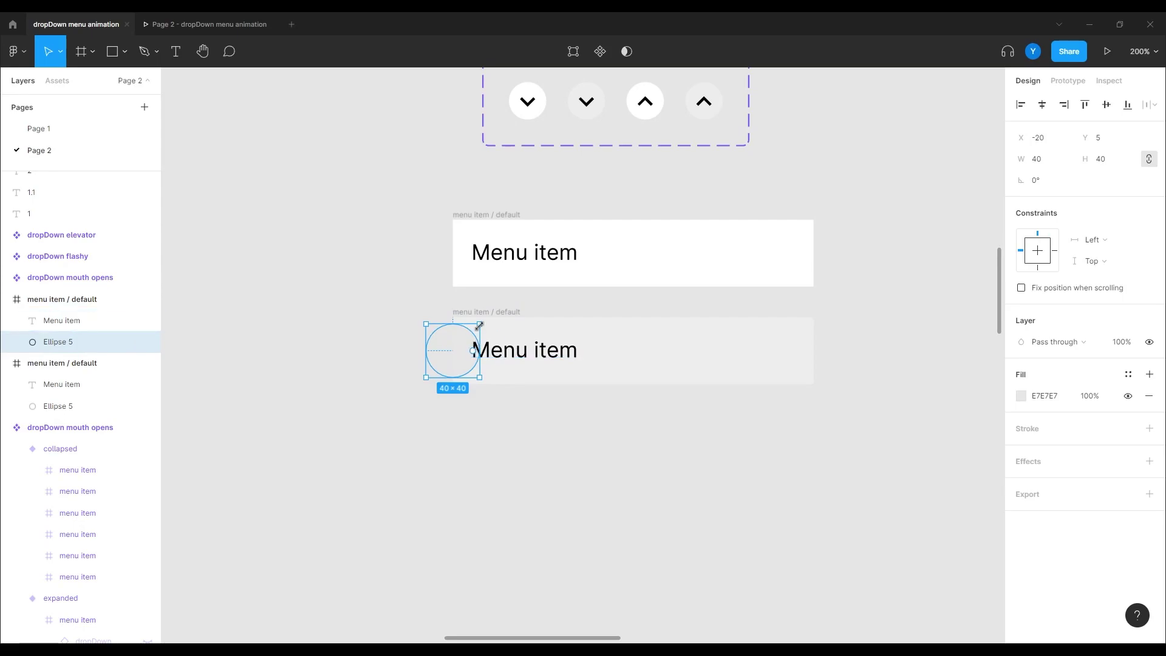
left_click_drag(479, 326, 616, 293)
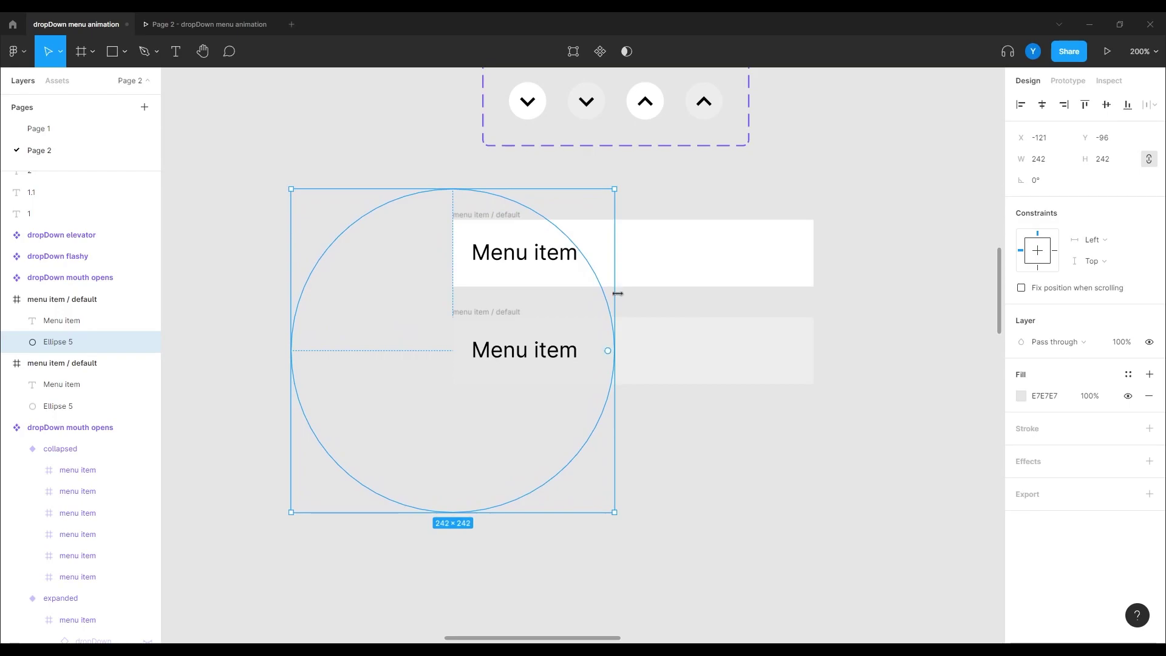
left_click(1022, 397)
left_click_drag(848, 329, 844, 334)
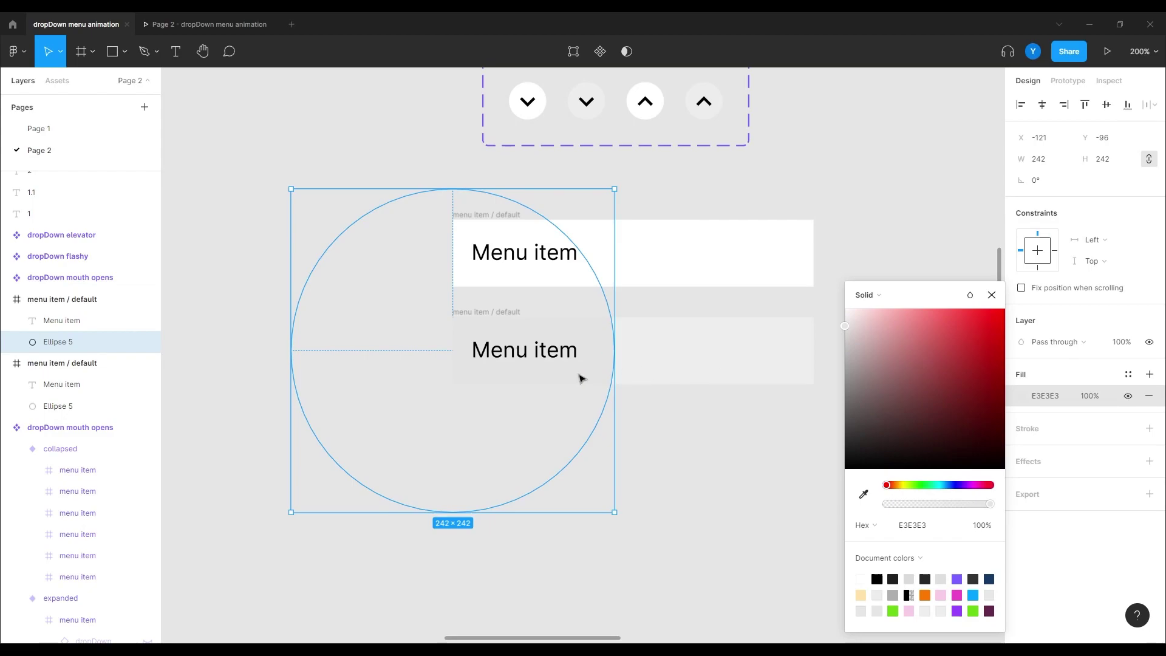
Resize the circle to 278×278 and centre it over the lower menu item.
left_click_drag(580, 381, 740, 377)
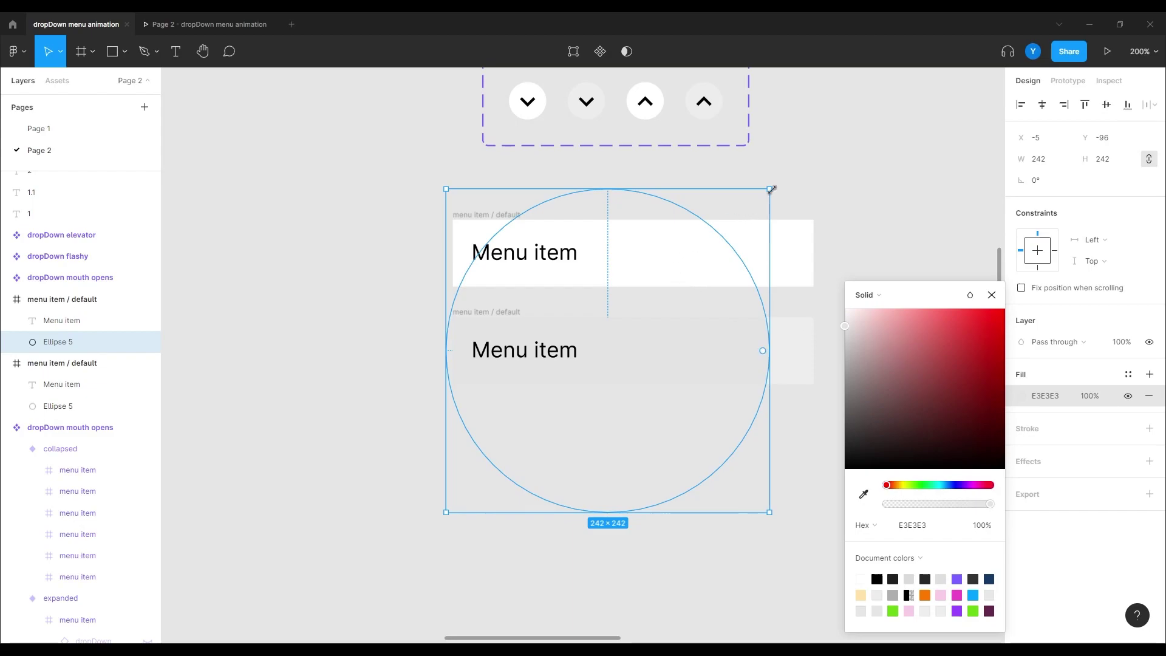
left_click_drag(772, 190, 794, 182)
left_click_drag(697, 354, 724, 354)
left_click(991, 295)
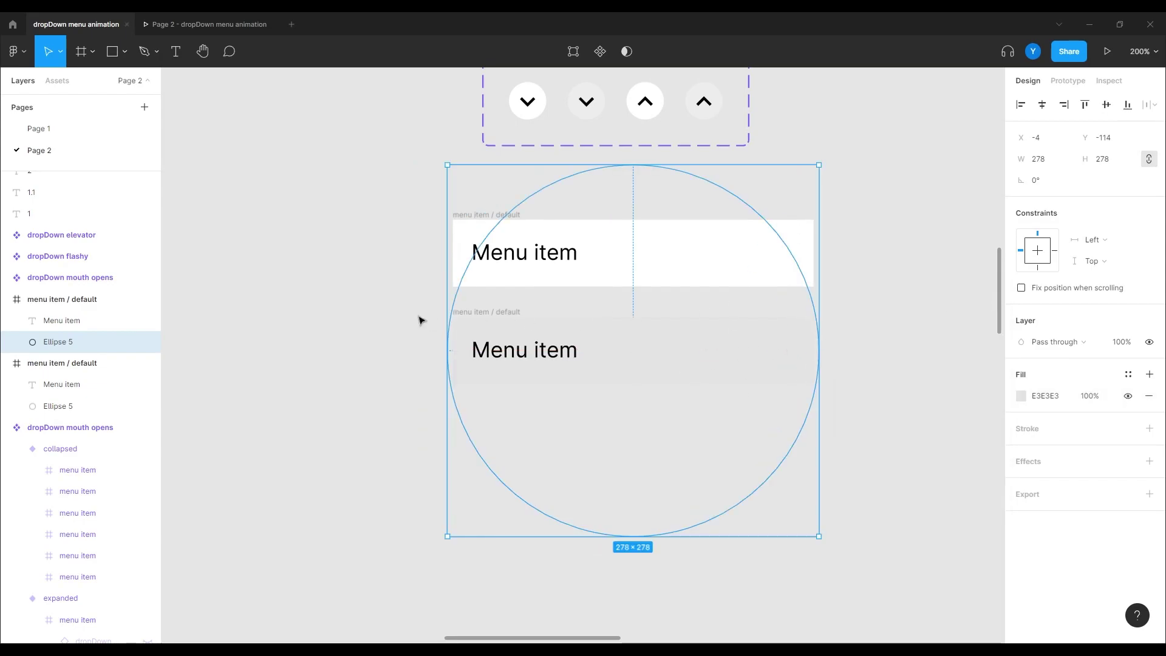
left_click(469, 313)
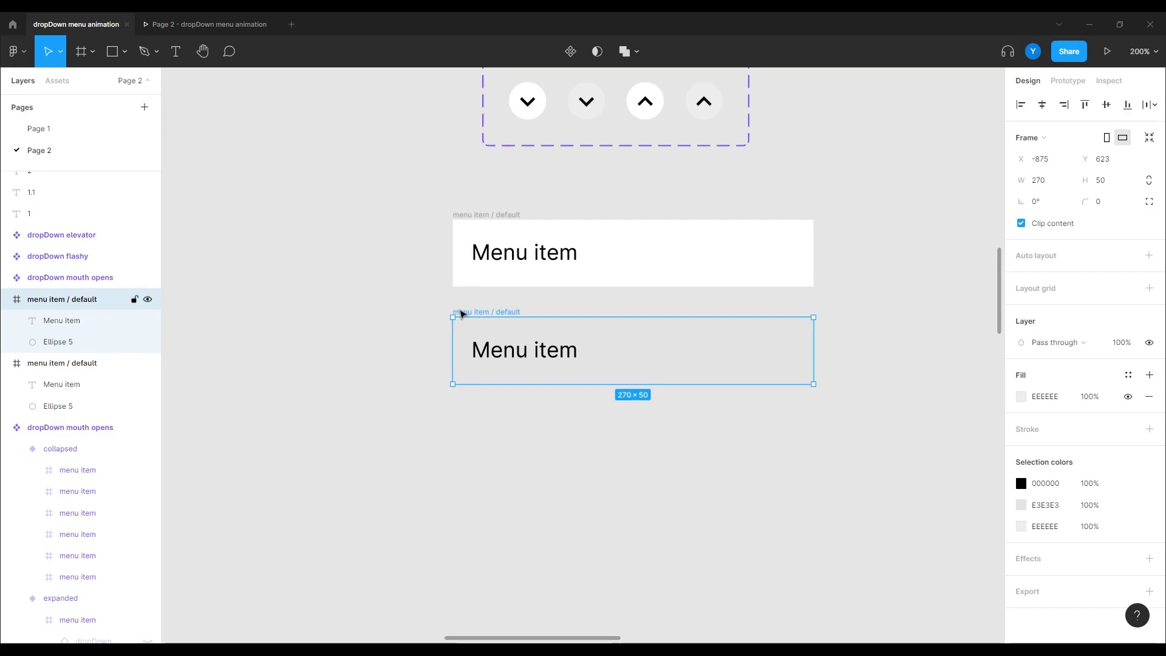
Duplicate the menu item frame below and rename the middle one 'menu item / selected 1'.
left_click_drag(461, 314, 464, 412)
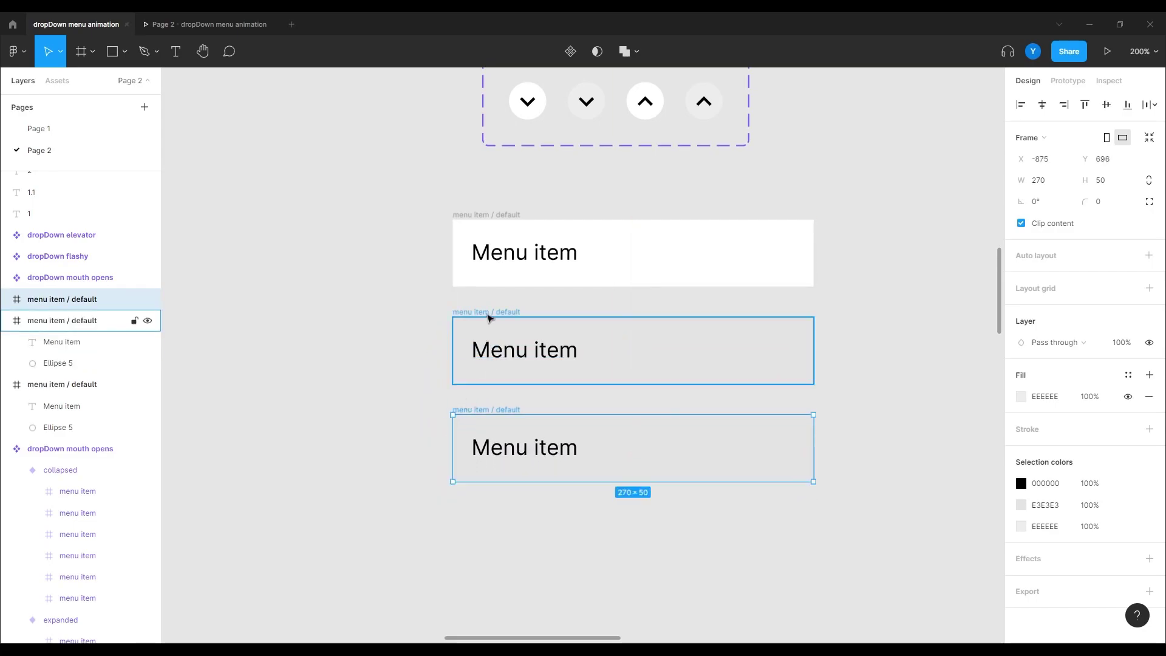
left_click(488, 313)
double_click(77, 321)
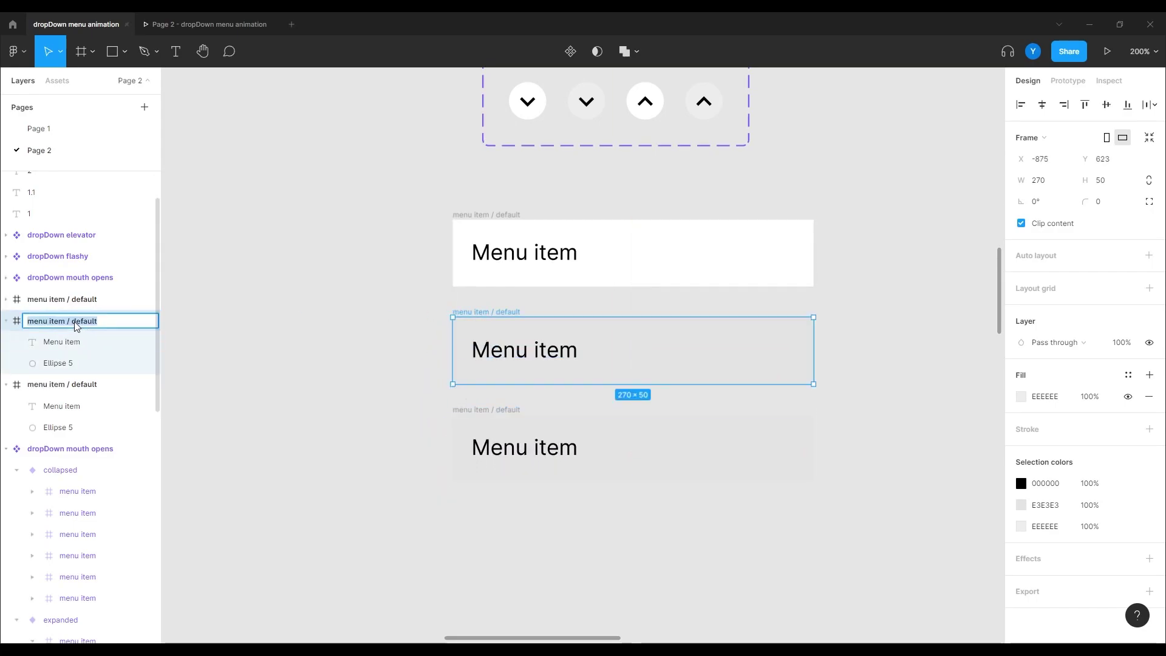
double_click(76, 322)
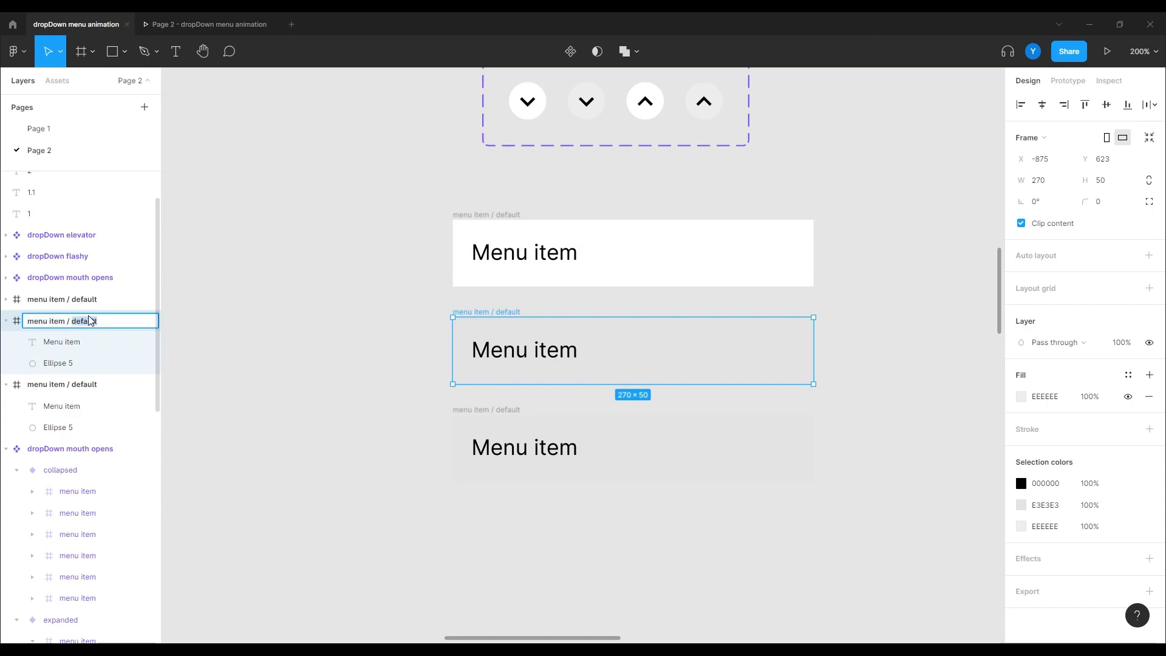
type("selected 1")
key("Return")
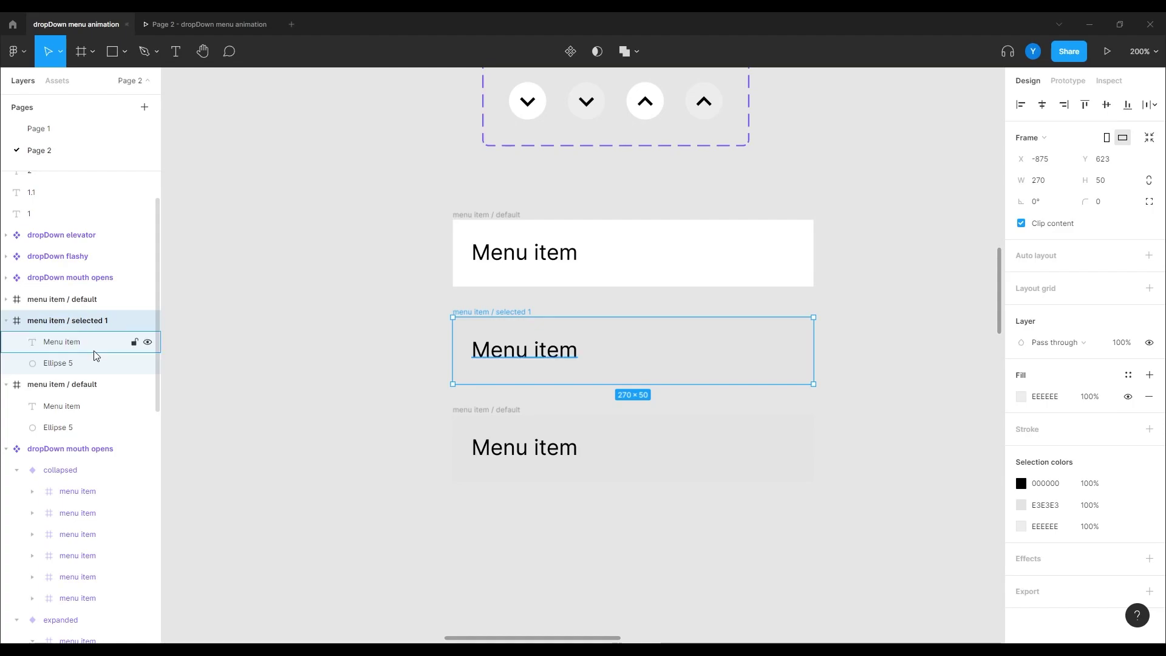
Rename the bottom frame 'menu item / selected 2'.
left_click(469, 411)
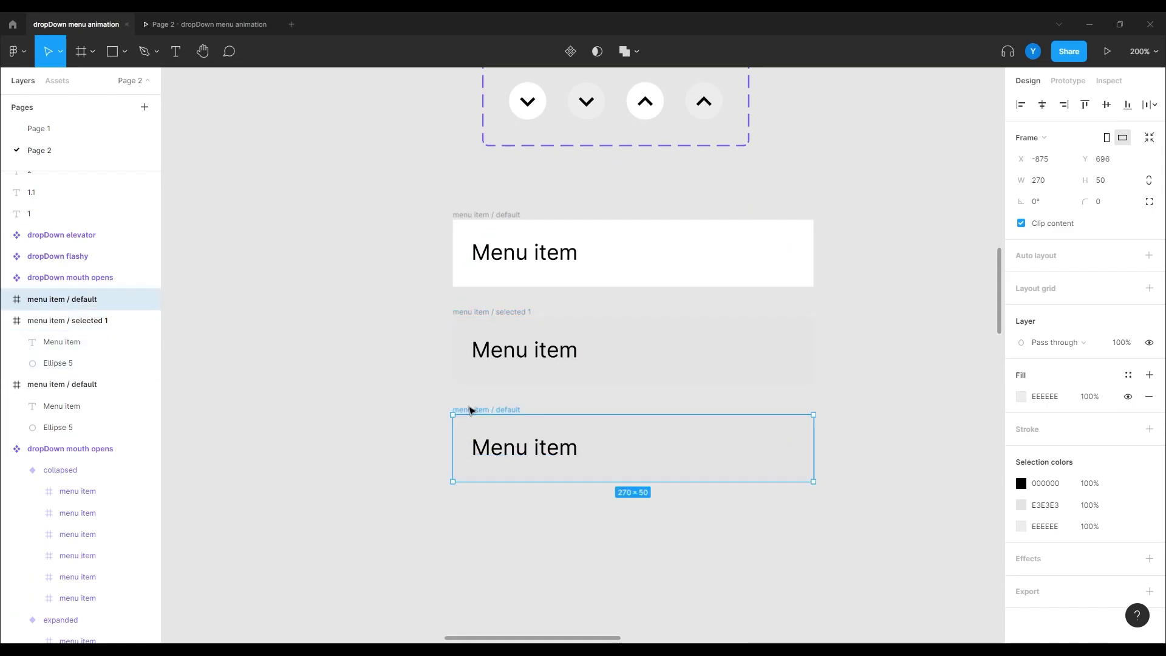
double_click(79, 300)
double_click(81, 303)
type("se")
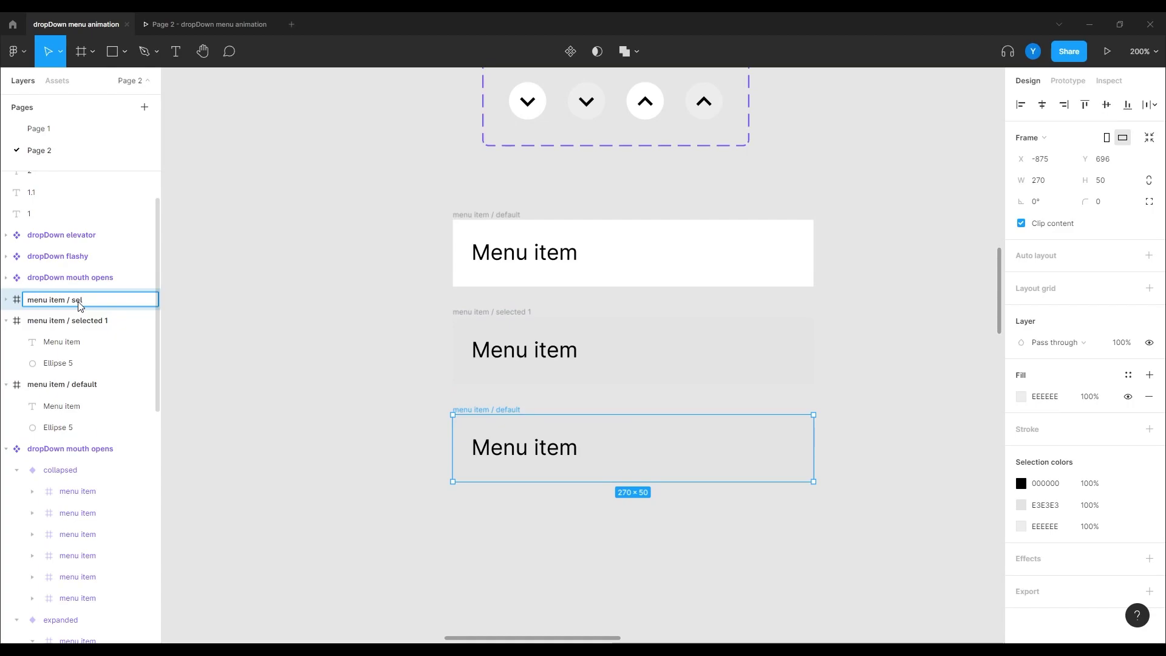
type("lected 2")
key("Return")
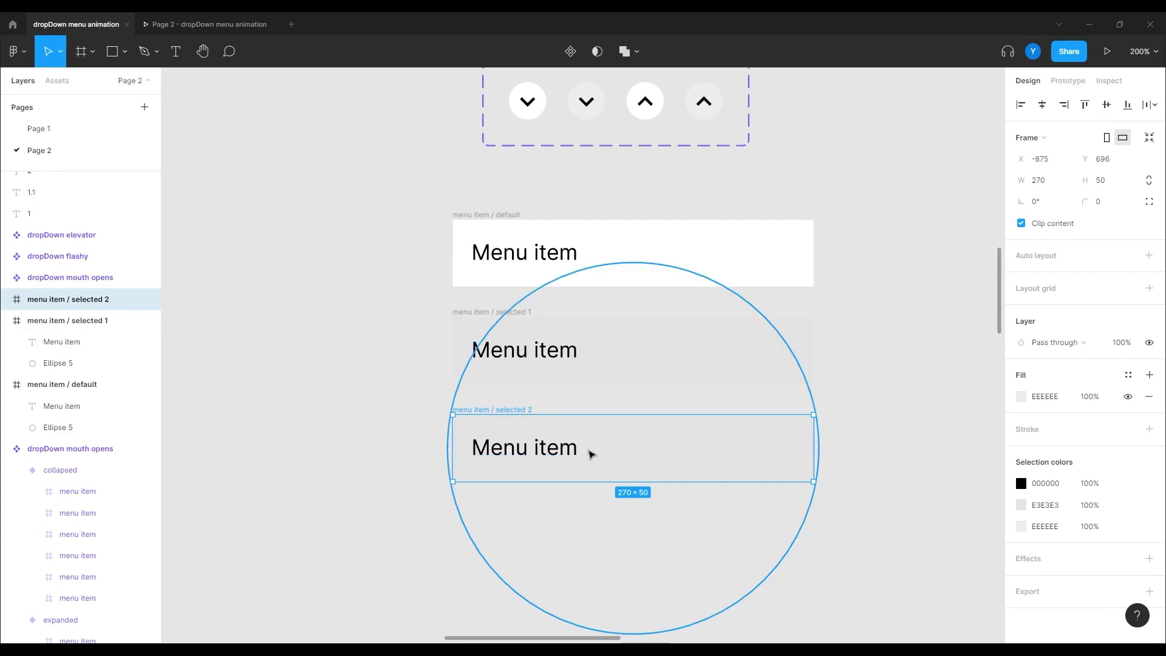
Resize the selected 2 circle to 44×44, move it to the right edge, and set 0% opacity.
left_click(591, 454)
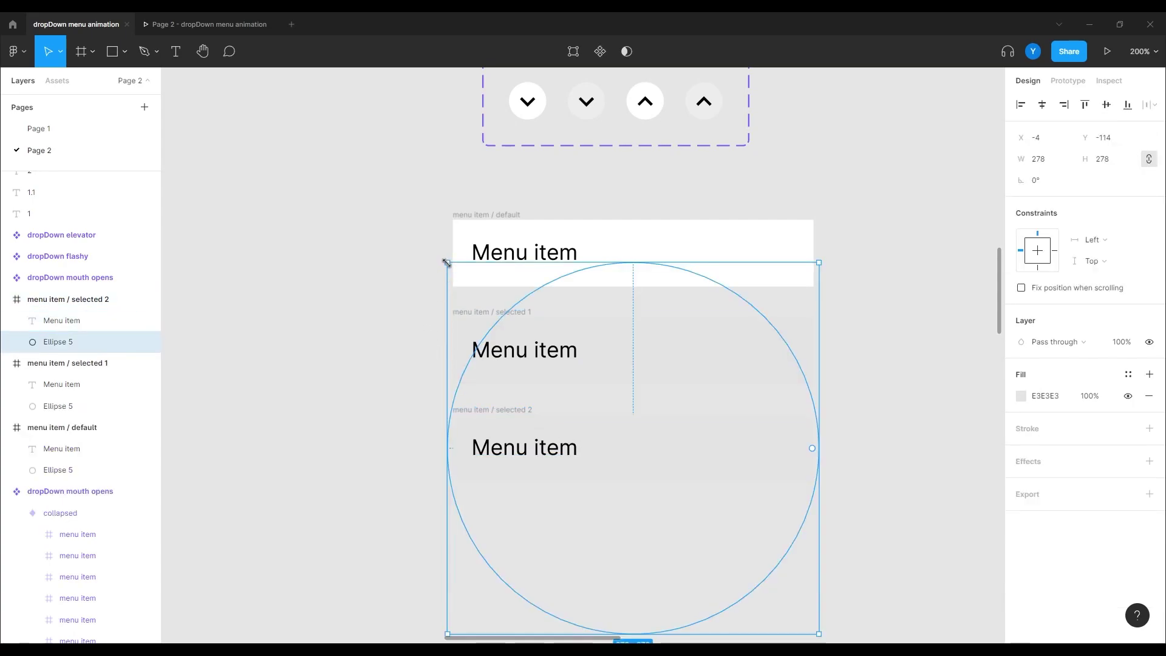
left_click_drag(446, 262, 662, 419)
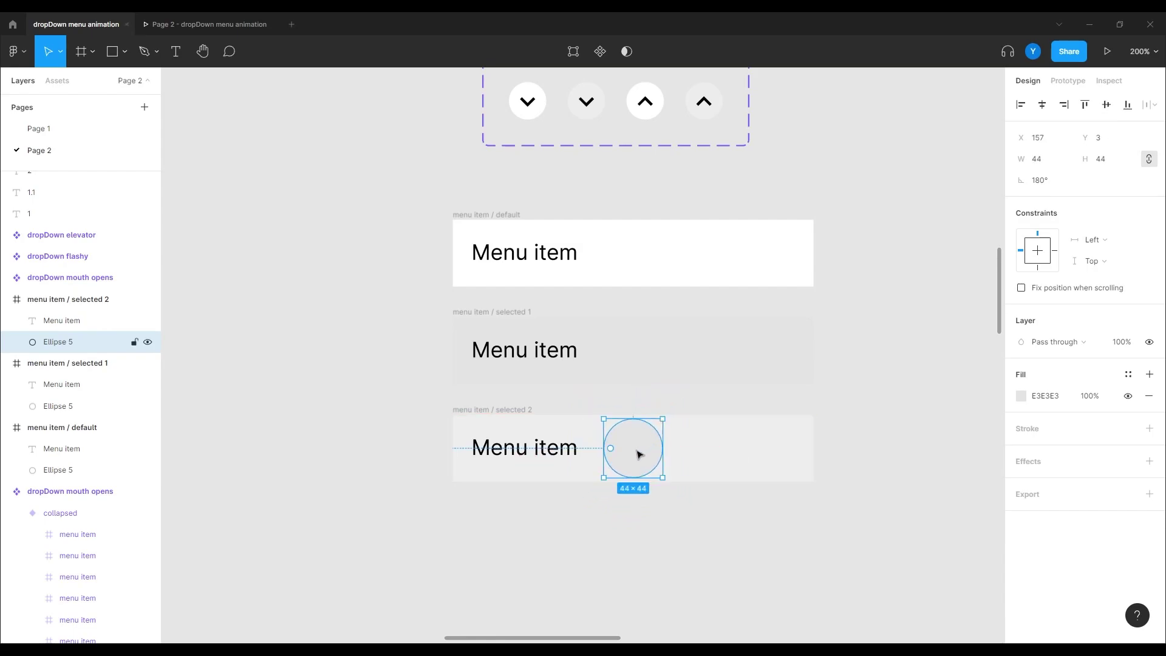
left_click_drag(635, 457, 789, 469)
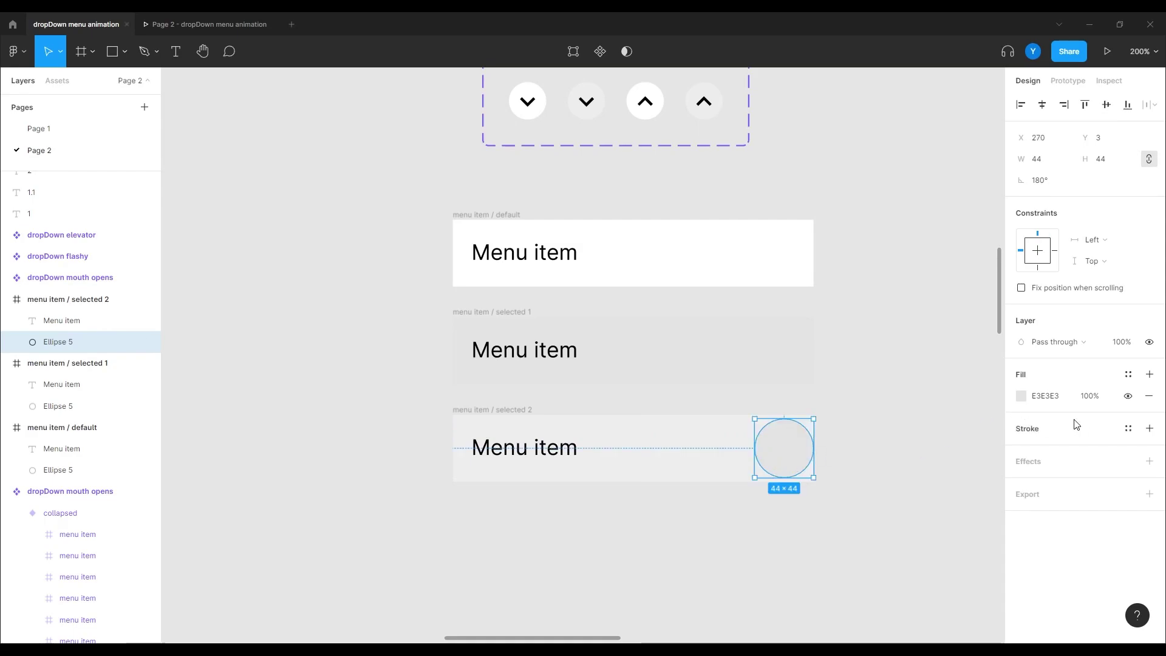
key("0")
key("0")
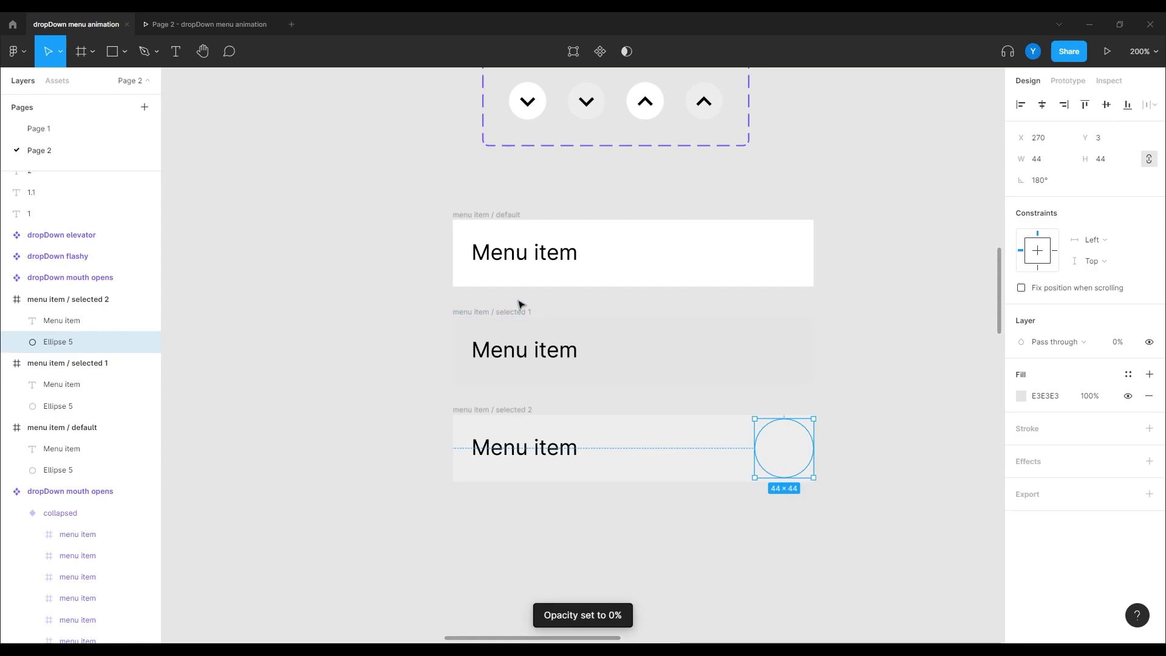
Combine the default, selected 1 and selected 2 frames into a 'menu item' component set.
left_click(372, 341)
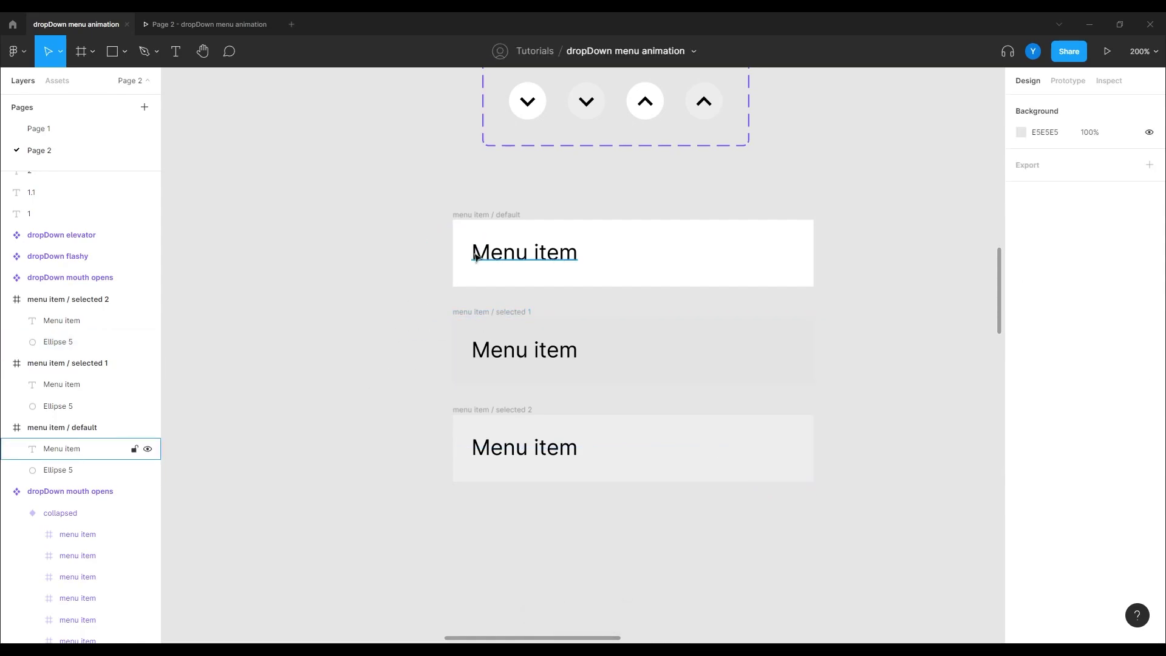
left_click(495, 216)
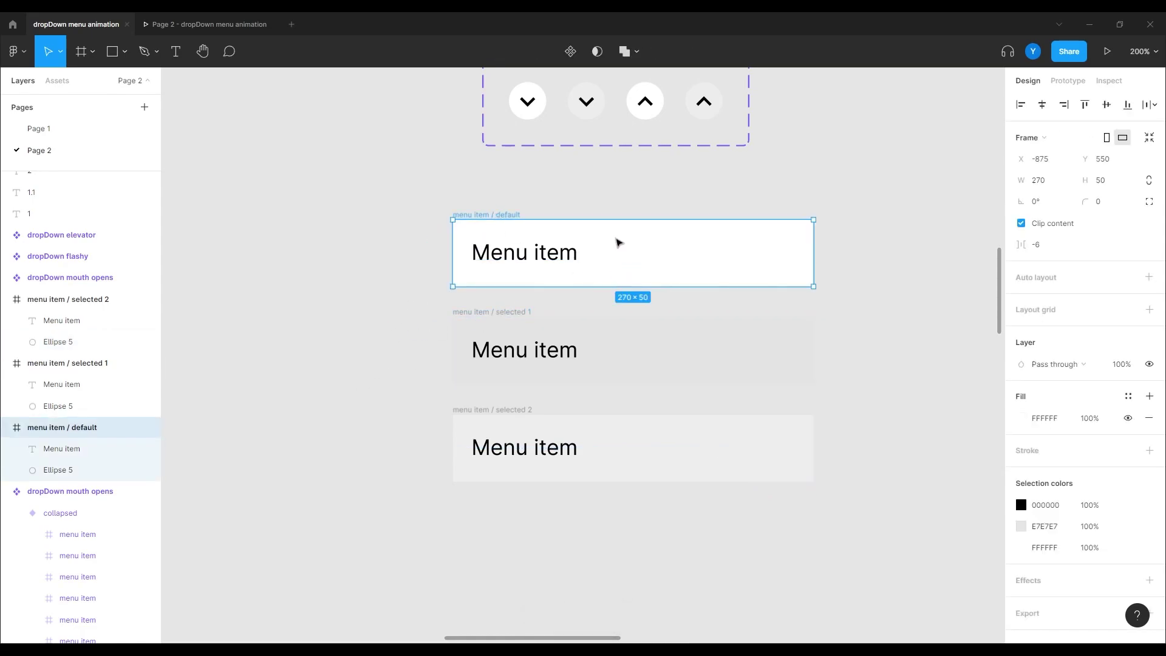
left_click(1067, 81)
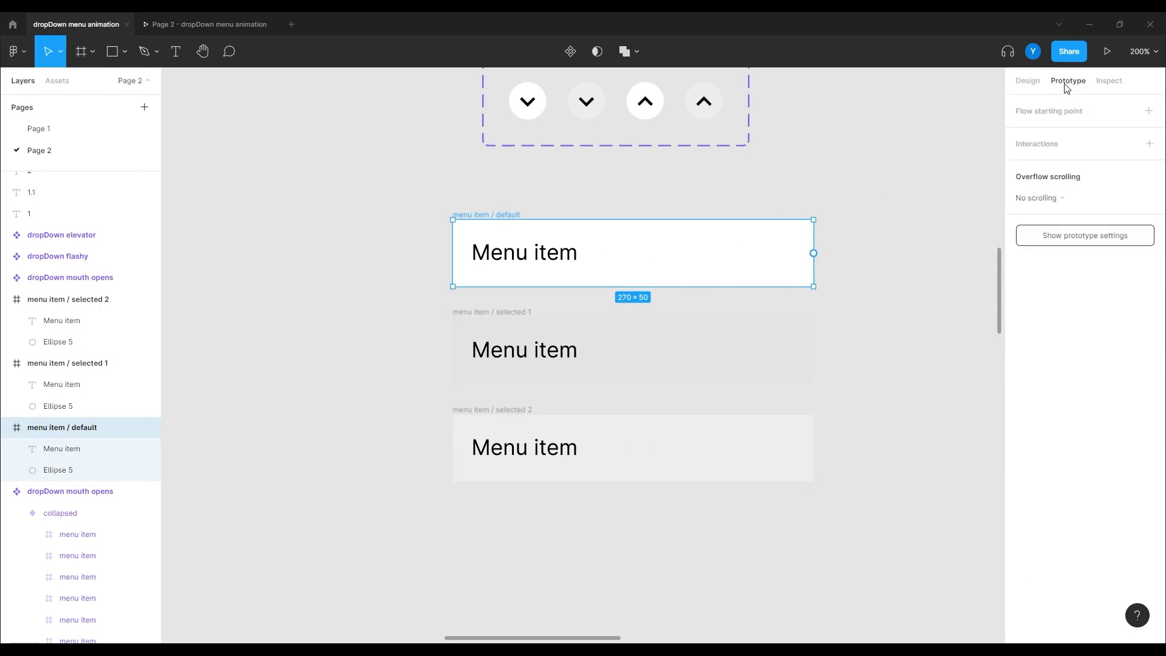
left_click(875, 182)
left_click_drag(875, 182, 337, 587)
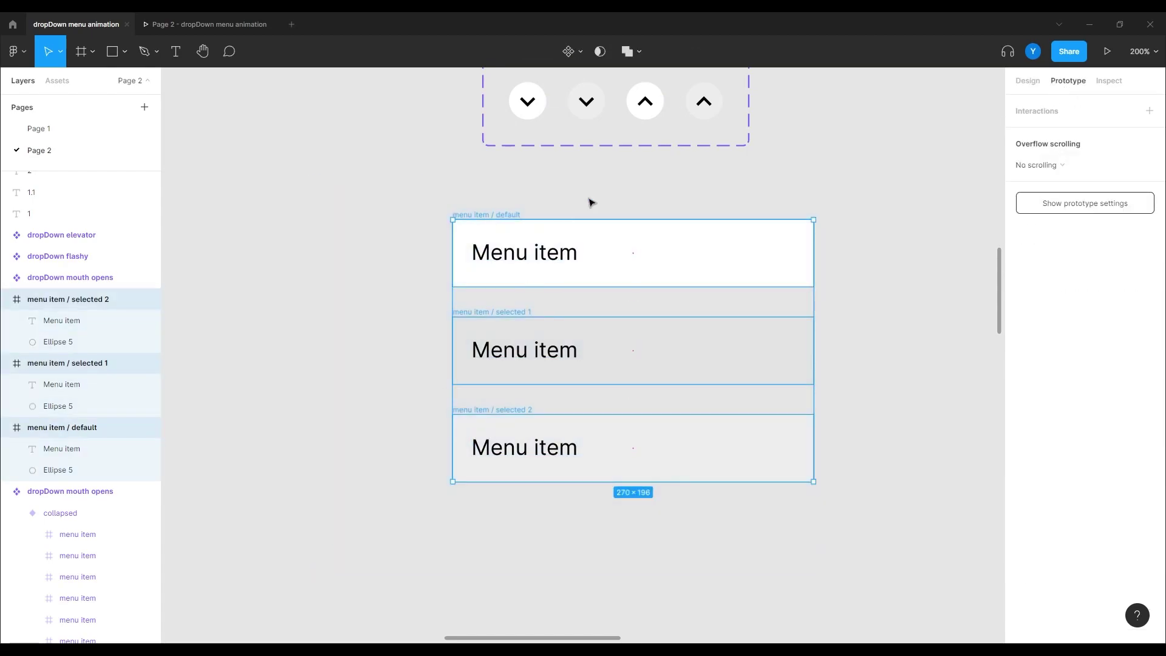
left_click(578, 51)
left_click(585, 115)
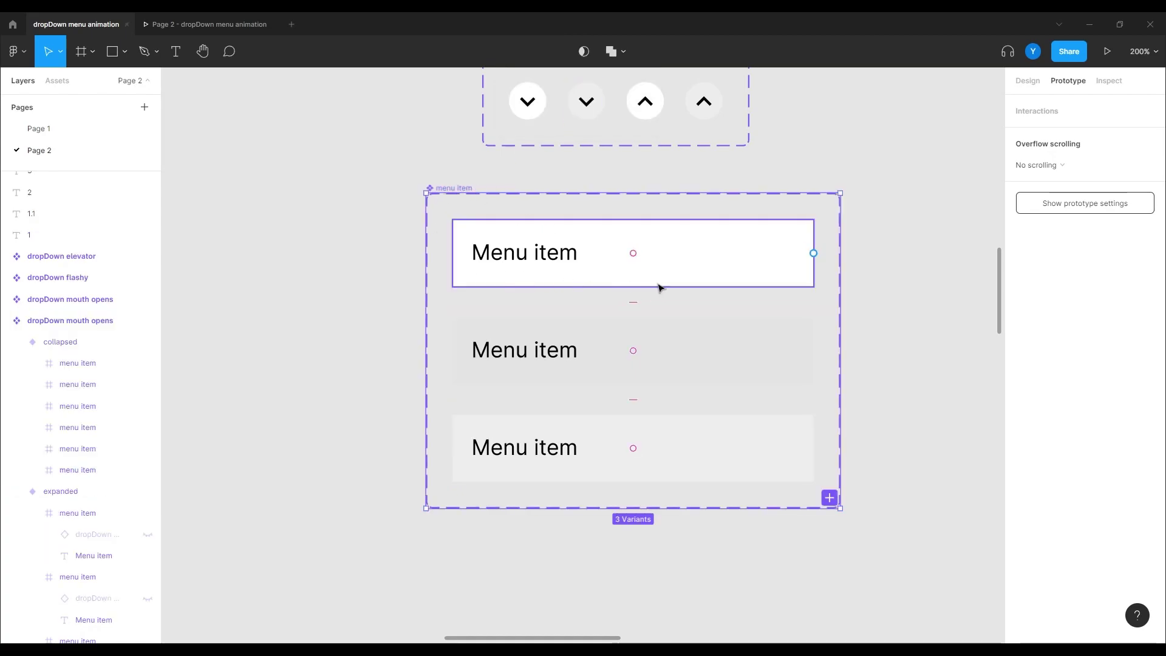
left_click(792, 258)
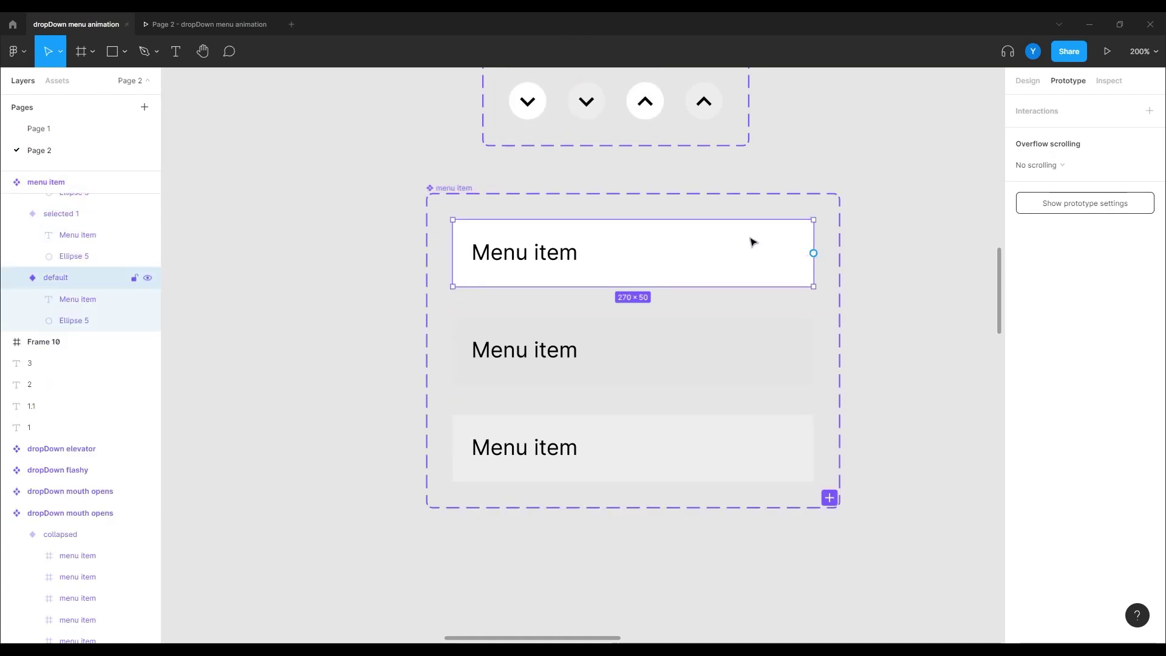
Link the default variant to selected 1 on click with Smart animate.
left_click_drag(814, 254, 794, 292)
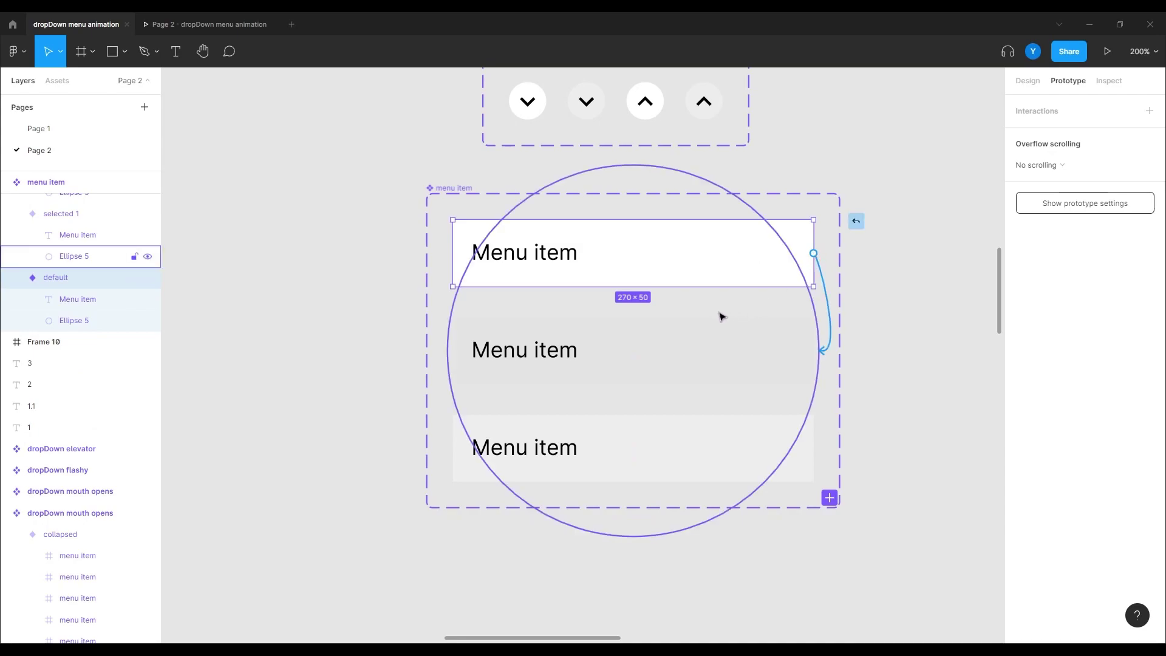
left_click_drag(722, 317, 623, 340)
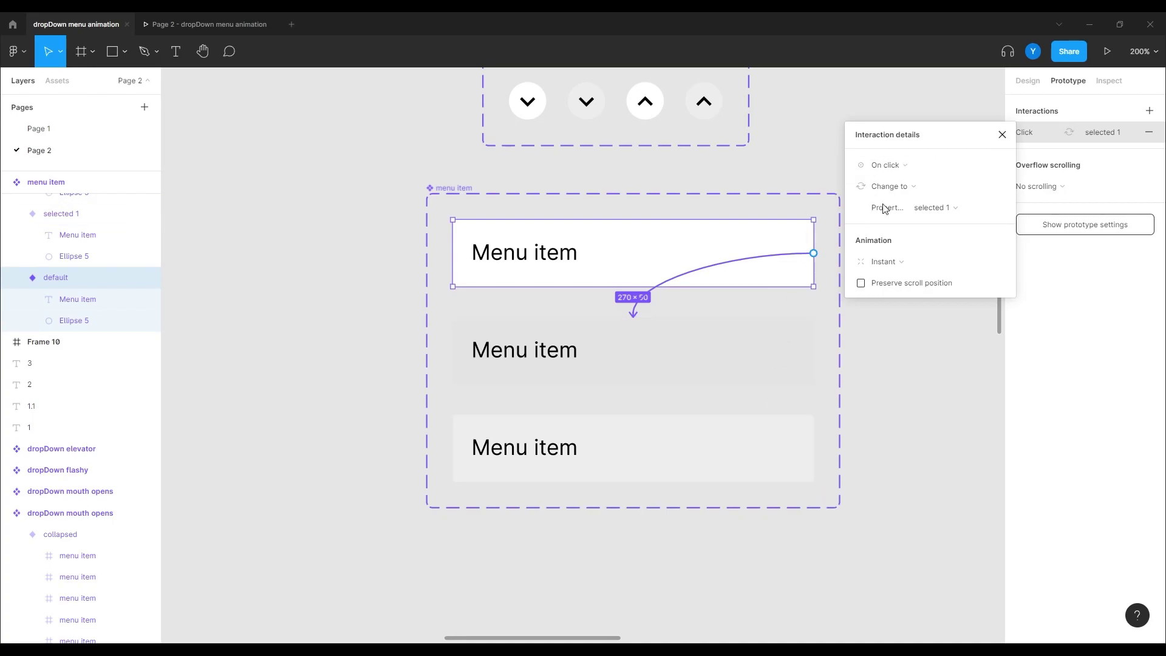
left_click(884, 262)
left_click(893, 291)
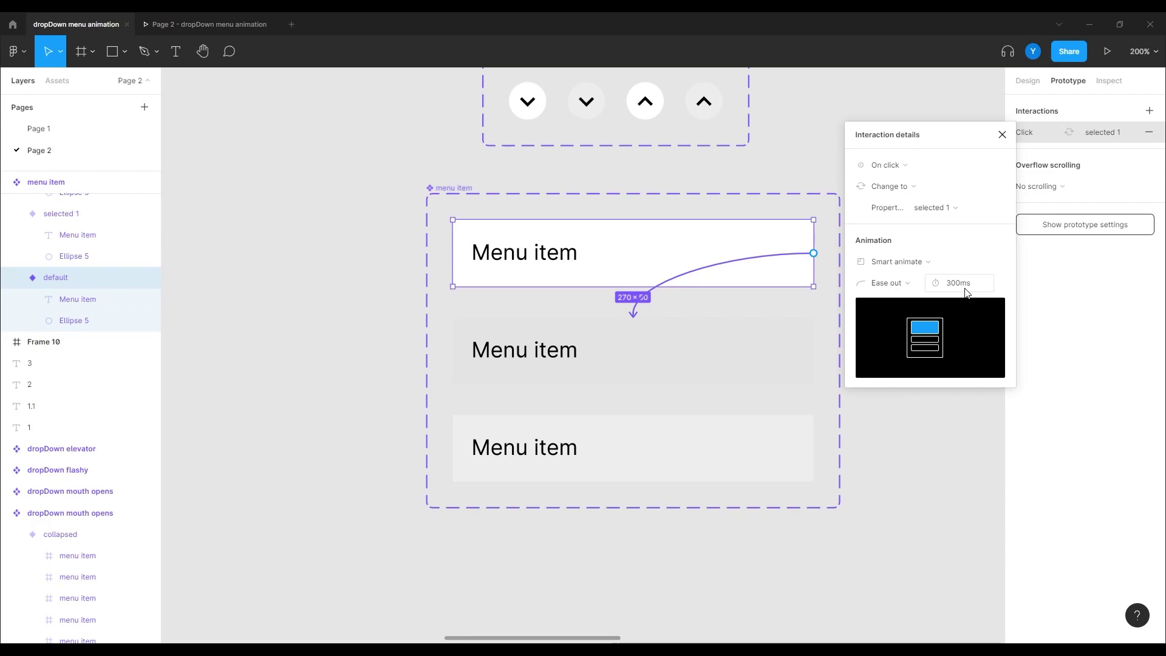
left_click_drag(935, 136, 998, 168)
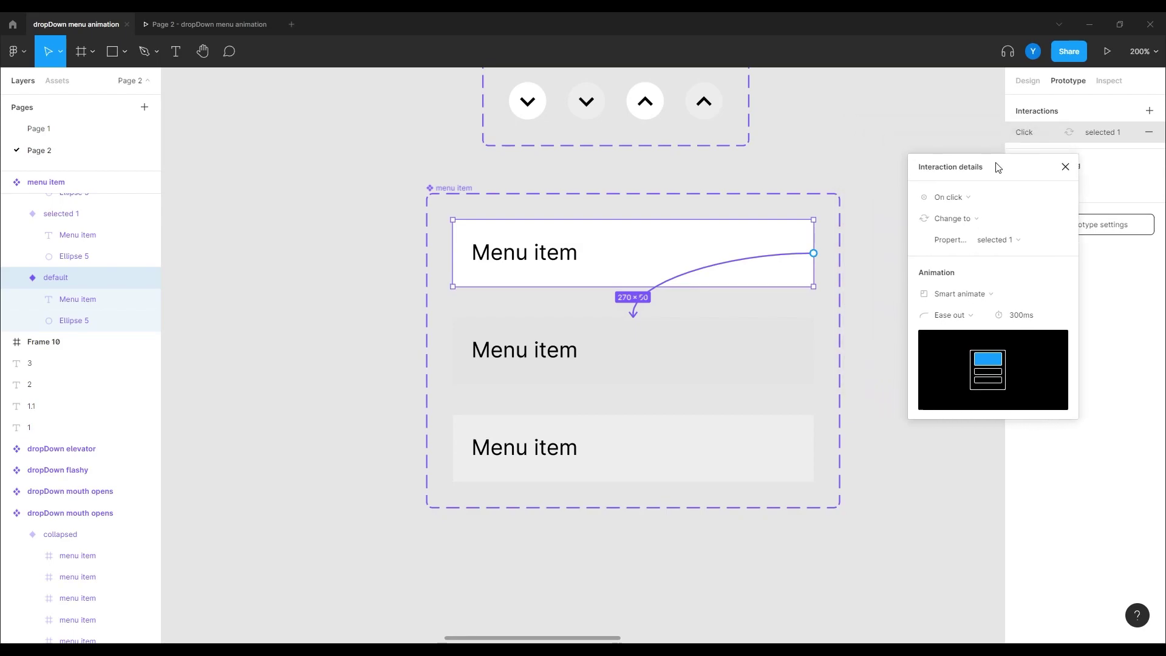
Link selected 1 to selected 2 with an After delay trigger of 1ms.
left_click(693, 347)
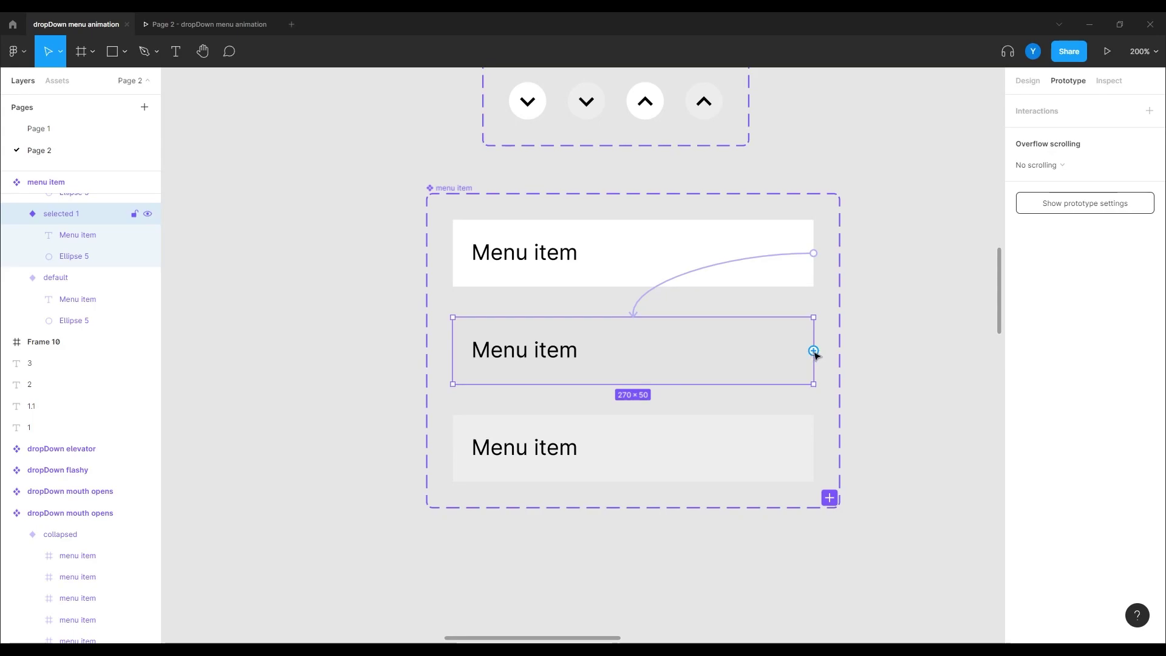
left_click_drag(813, 350, 645, 441)
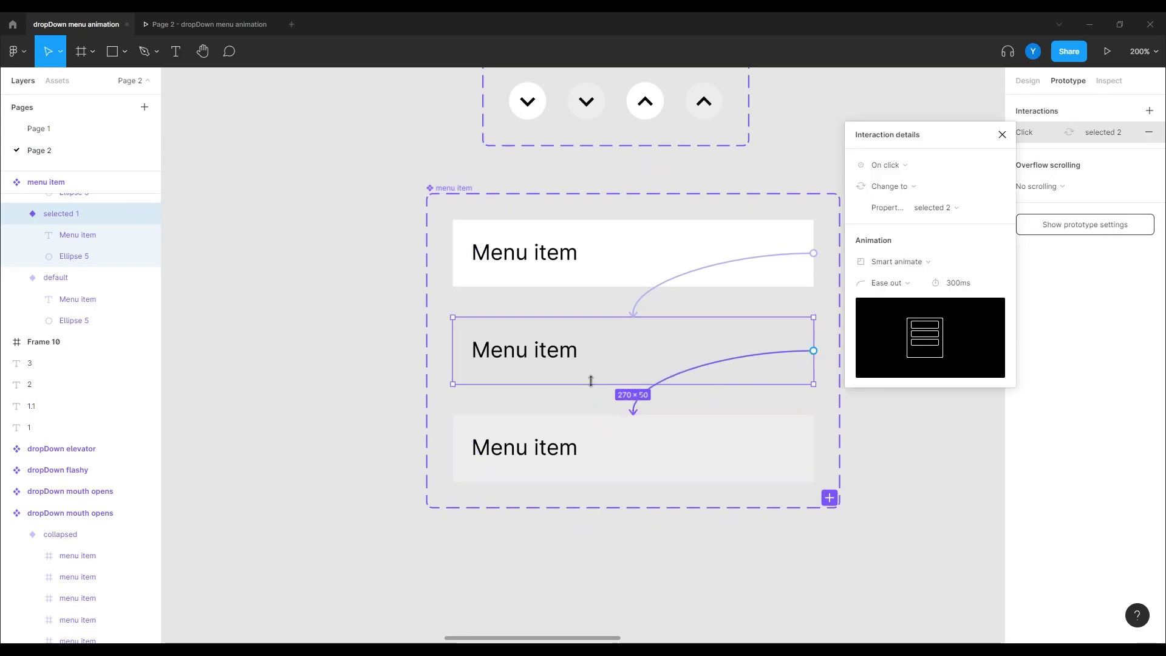
left_click(890, 173)
left_click(887, 331)
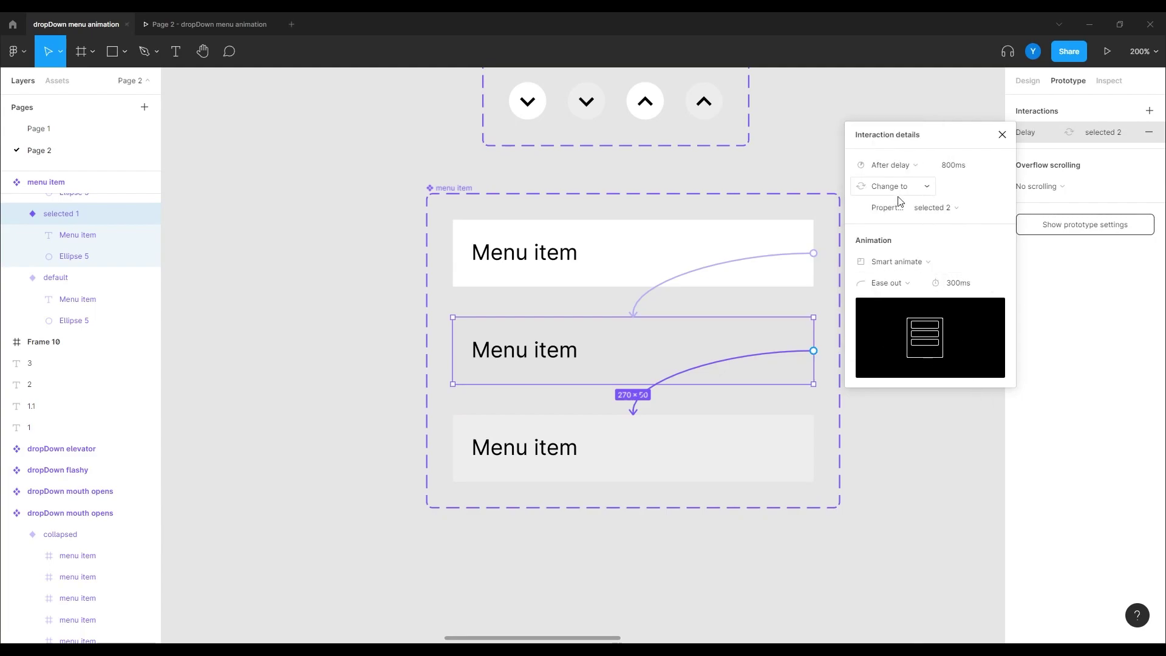
left_click(950, 165)
type("1")
key("Return")
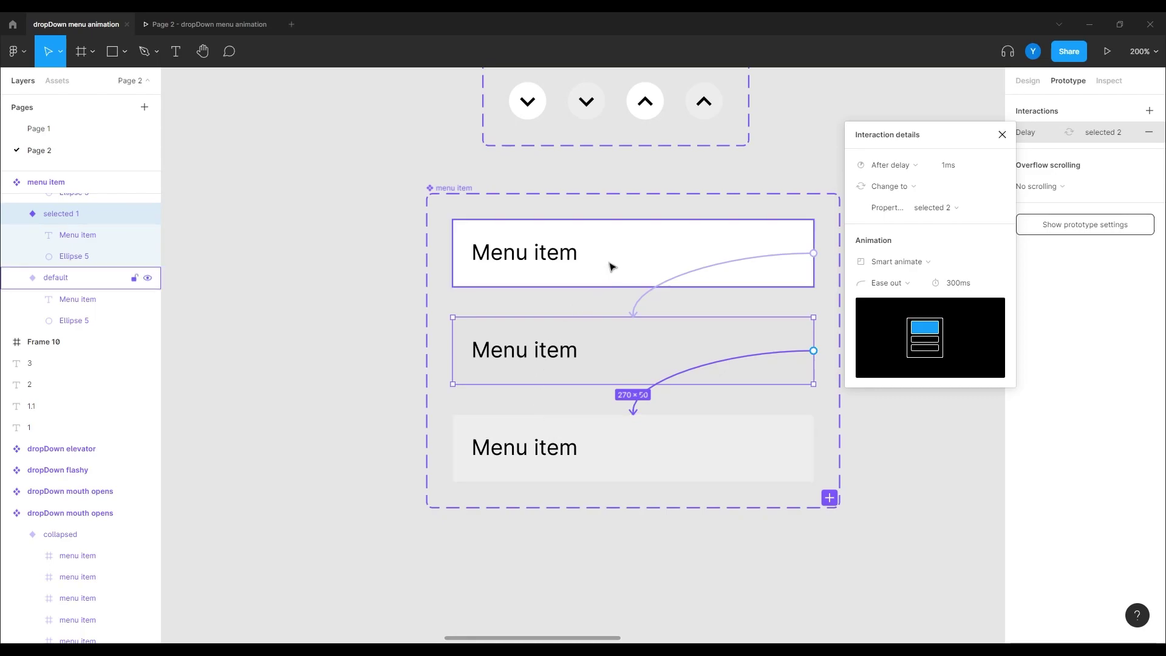
left_click(722, 447)
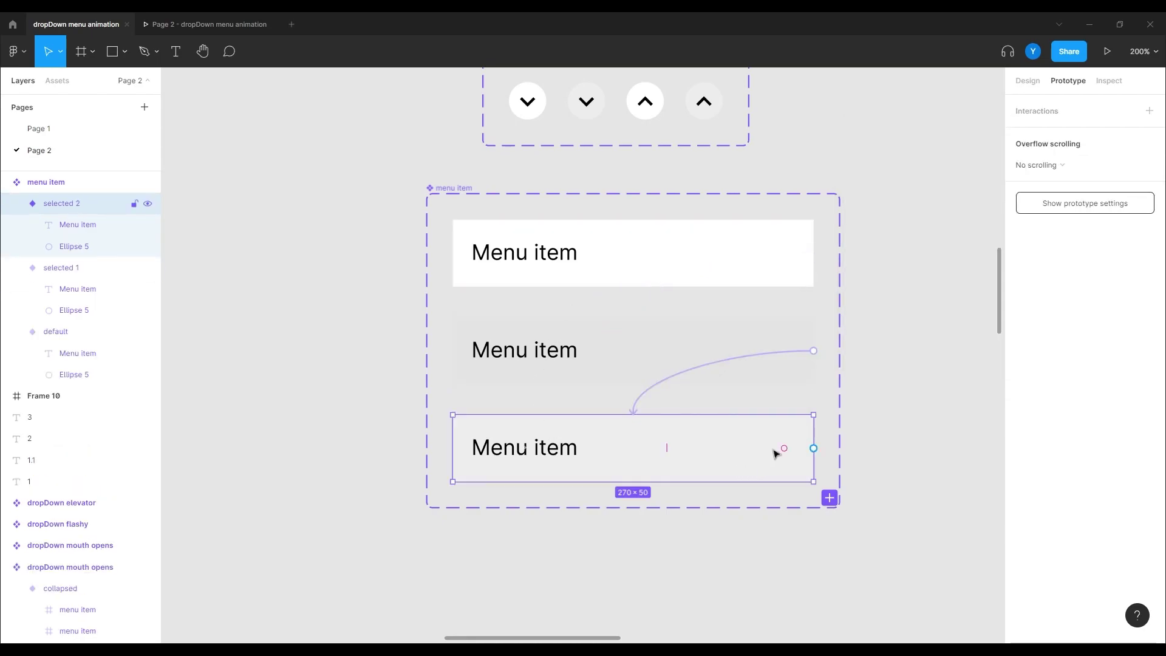
Link selected 2 back to default with a 200ms Smart animate transition.
left_click_drag(814, 448, 691, 271)
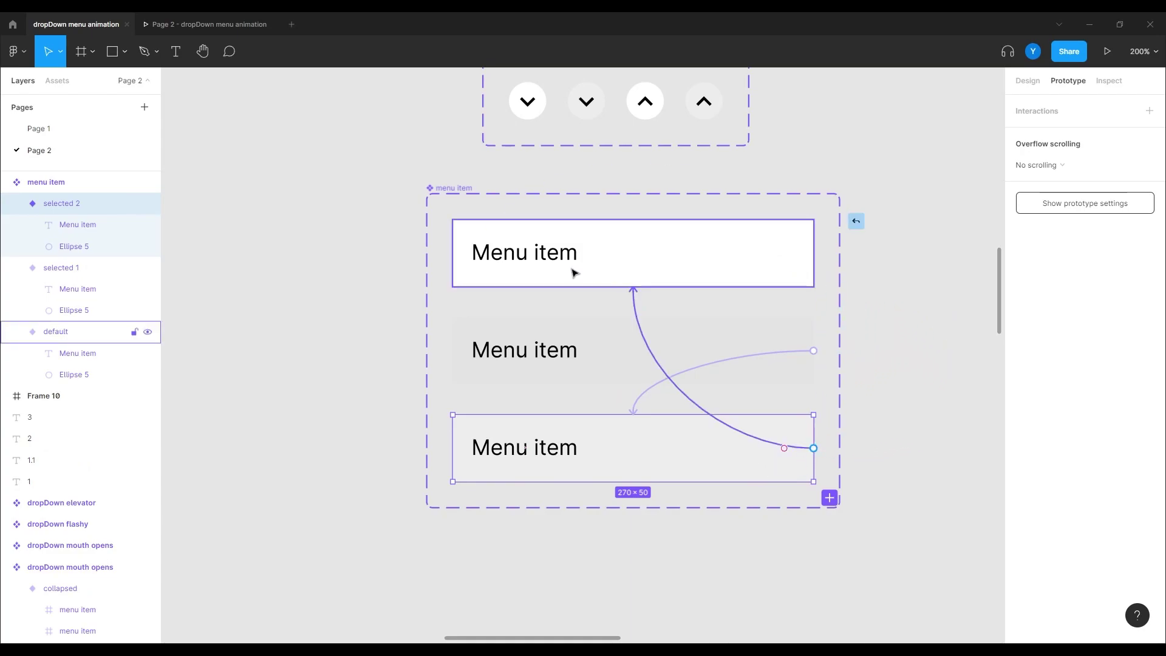
left_click_drag(574, 273, 574, 273)
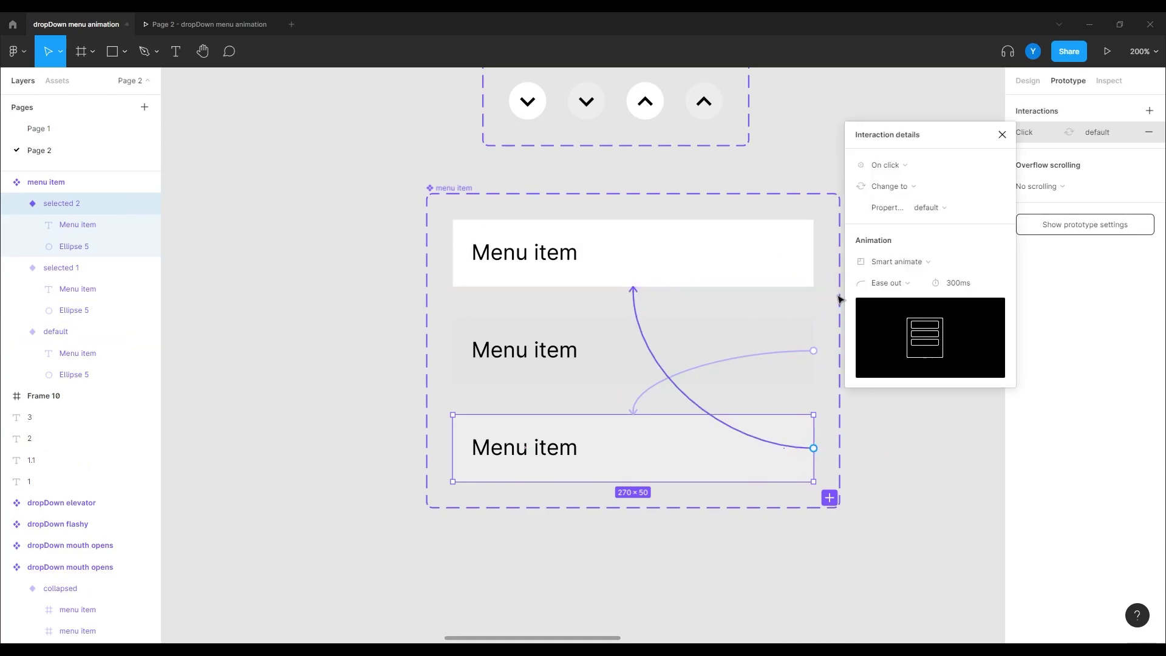
left_click(962, 290)
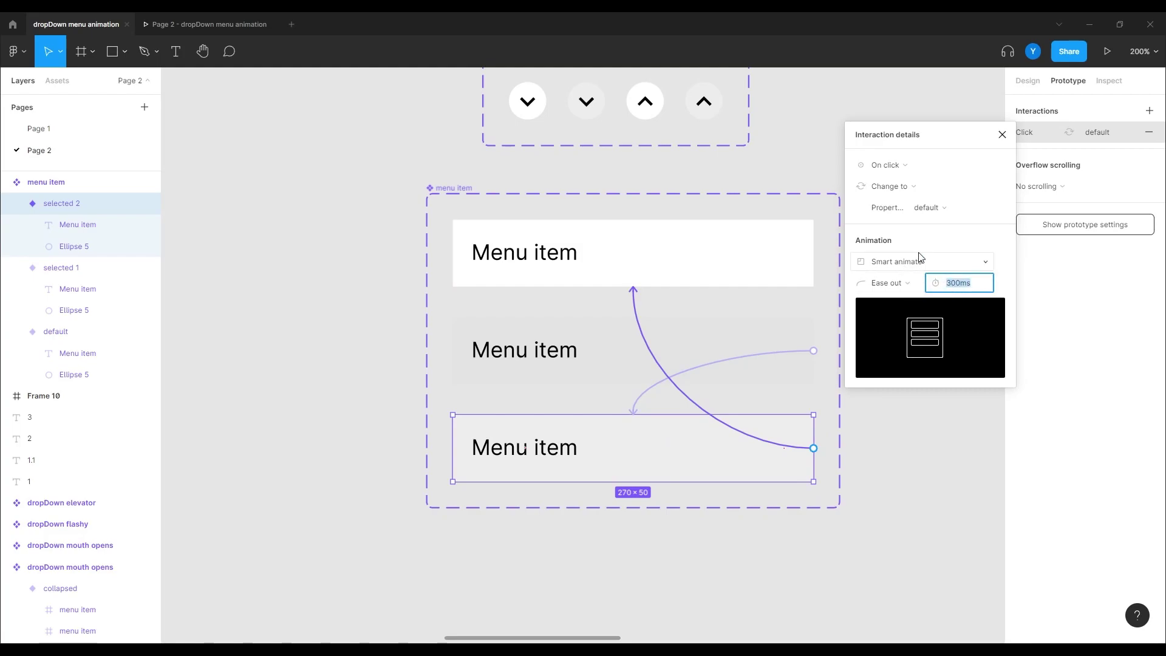
type("200")
key("Return")
left_click(918, 261)
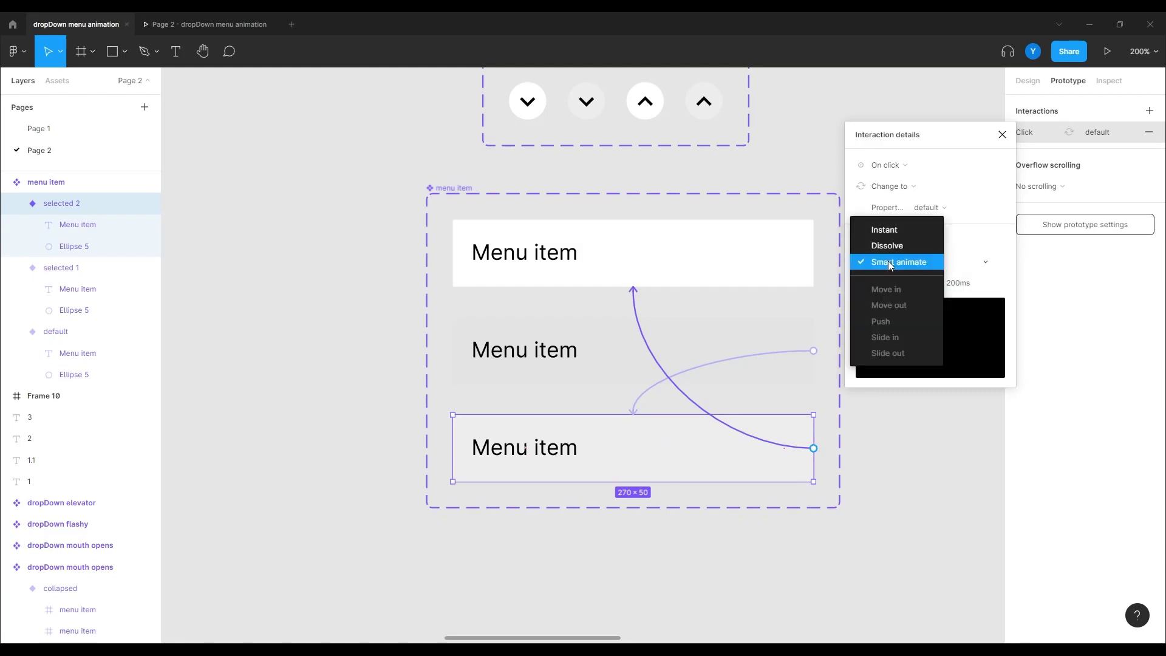
left_click(883, 246)
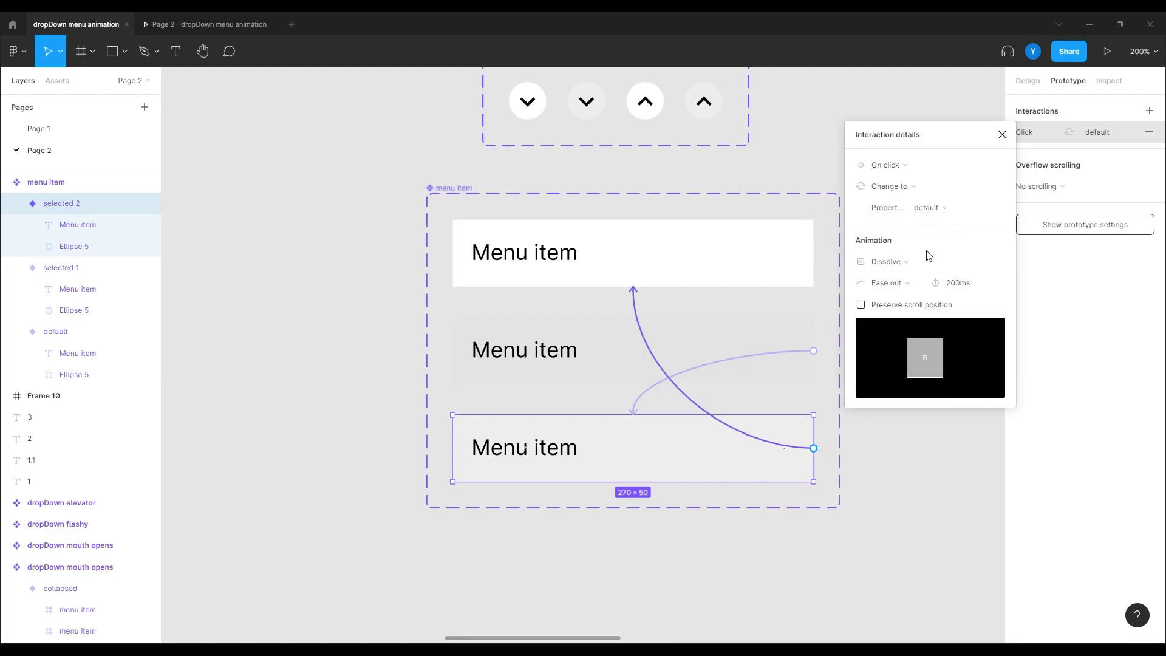
left_click(314, 200)
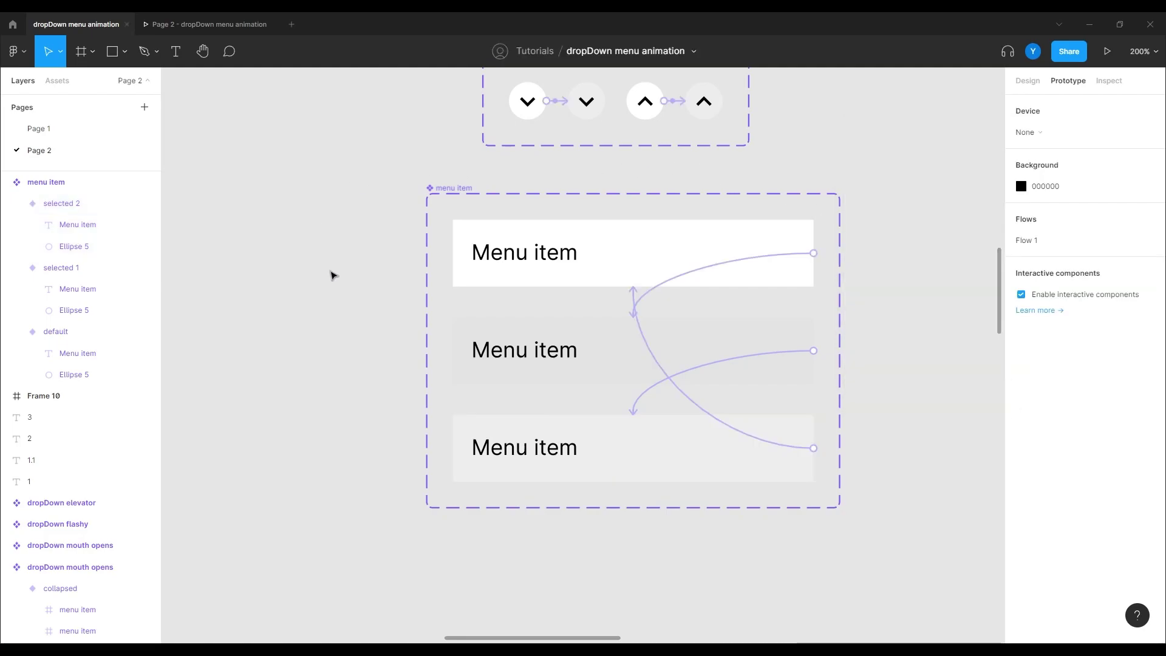
left_click(699, 281)
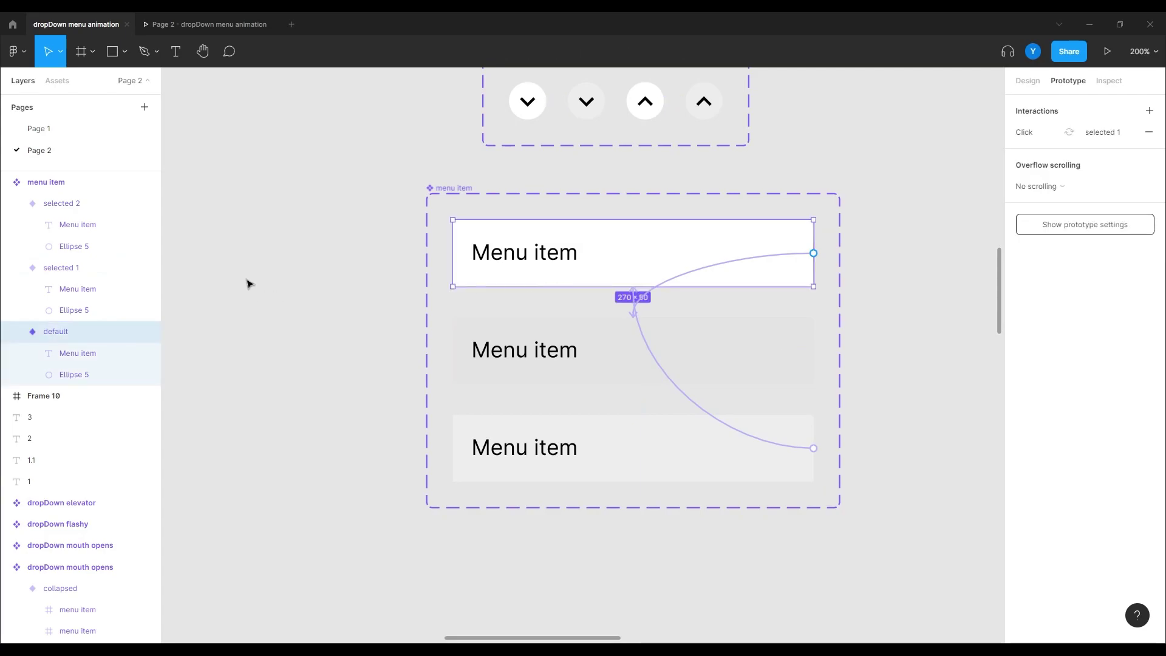
Paste a menu item instance into Frame 10 below the first dropdown and run the prototype.
scroll(710, 352, "down", 5)
scroll(485, 231, "down", 4)
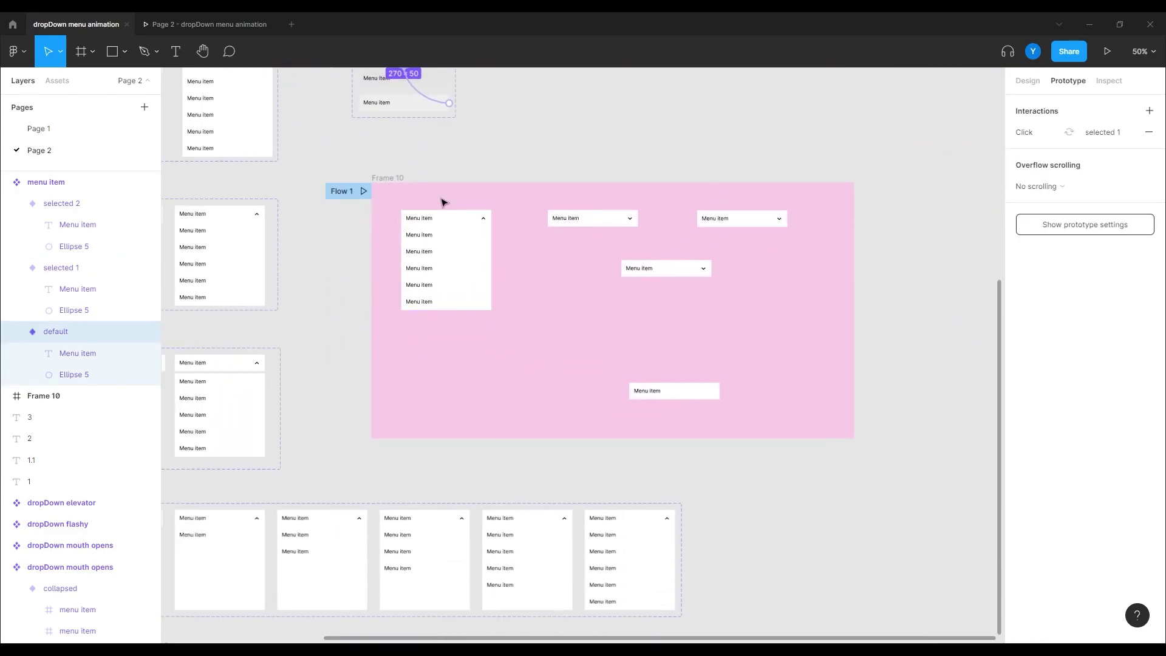
left_click(443, 202)
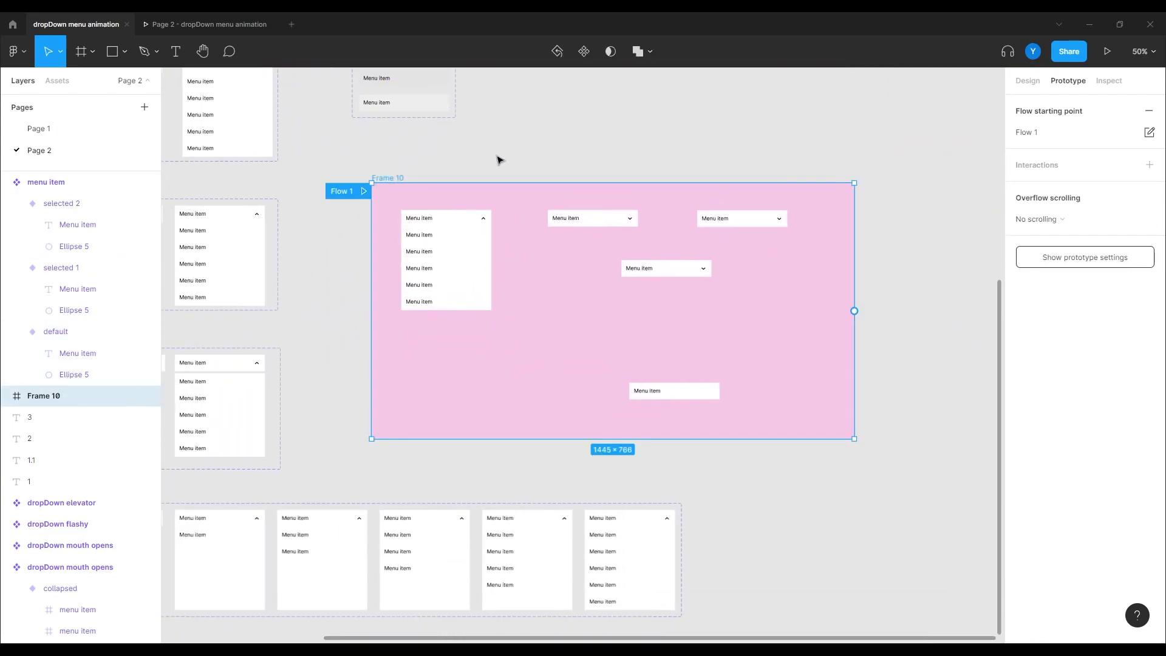
key("ctrl+v")
left_click_drag(415, 201, 450, 360)
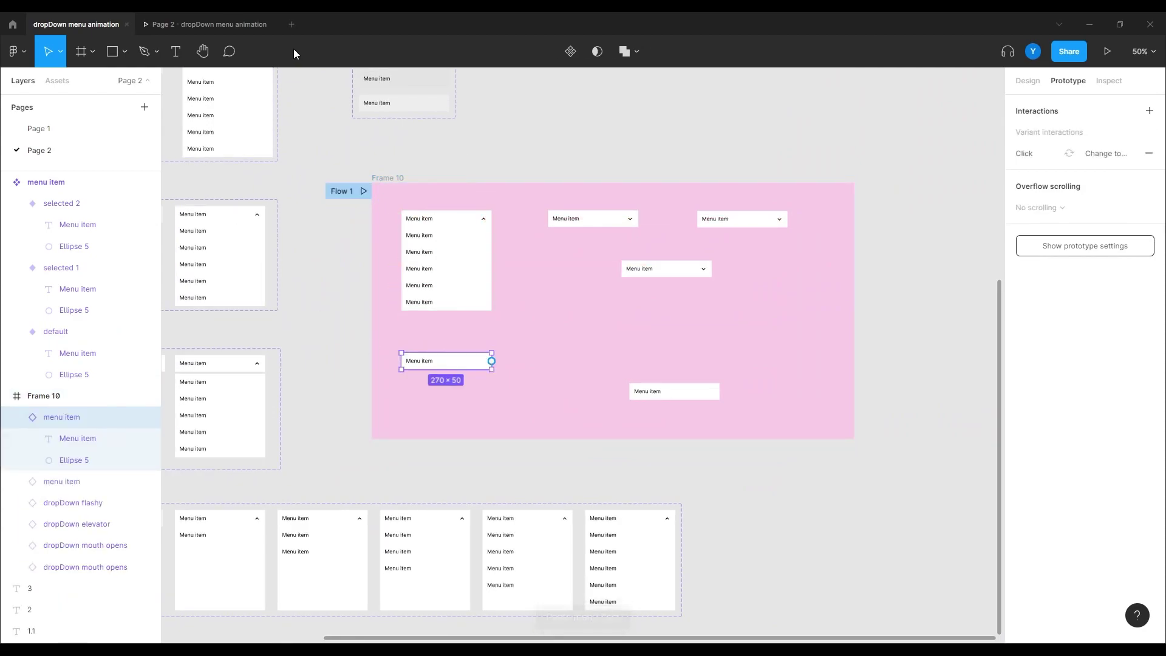
key("ctrl+alt+Return")
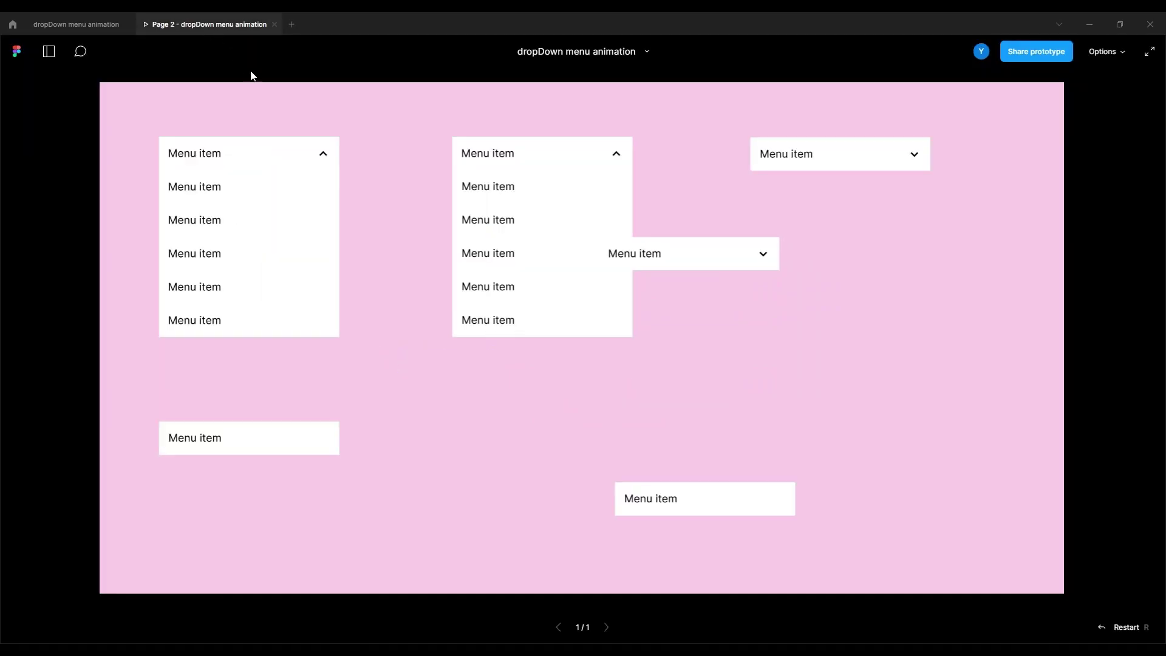
Click the bottom-left menu item repeatedly in the prototype, watching it toggle between grey and white.
left_click(191, 451)
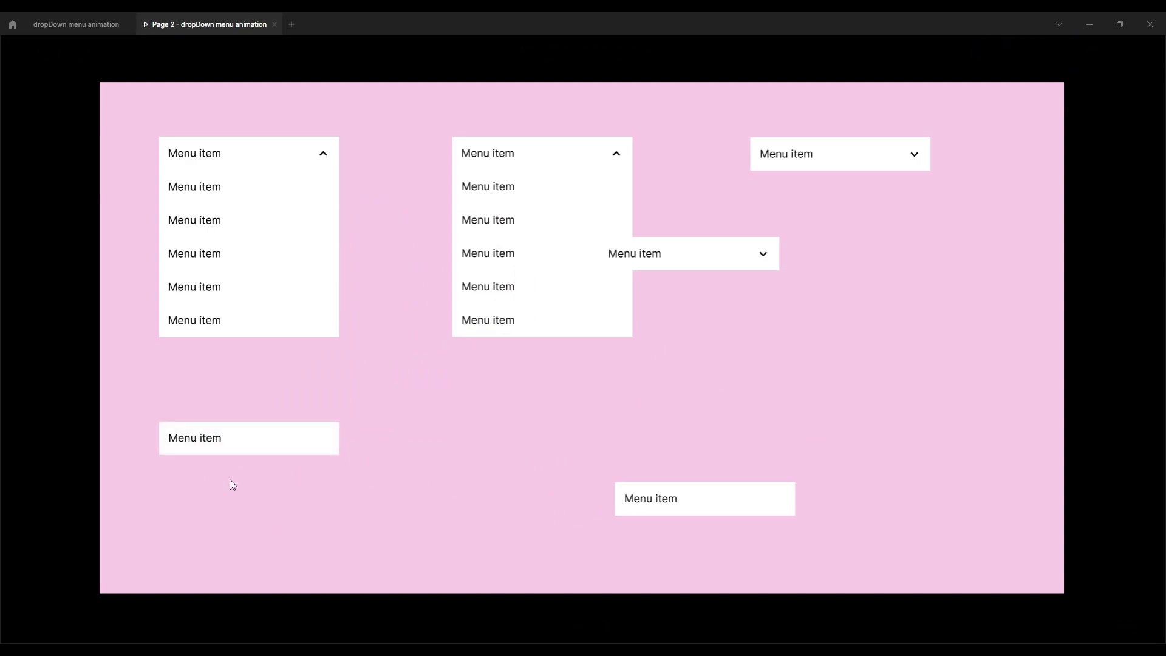
left_click(195, 436)
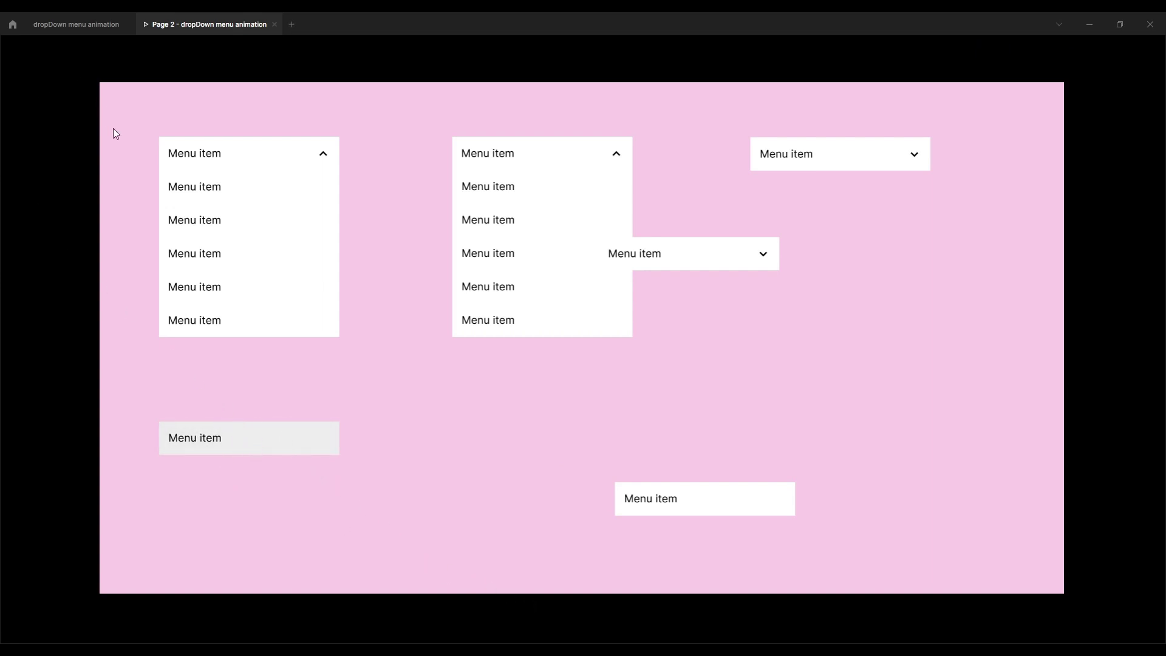
left_click(198, 447)
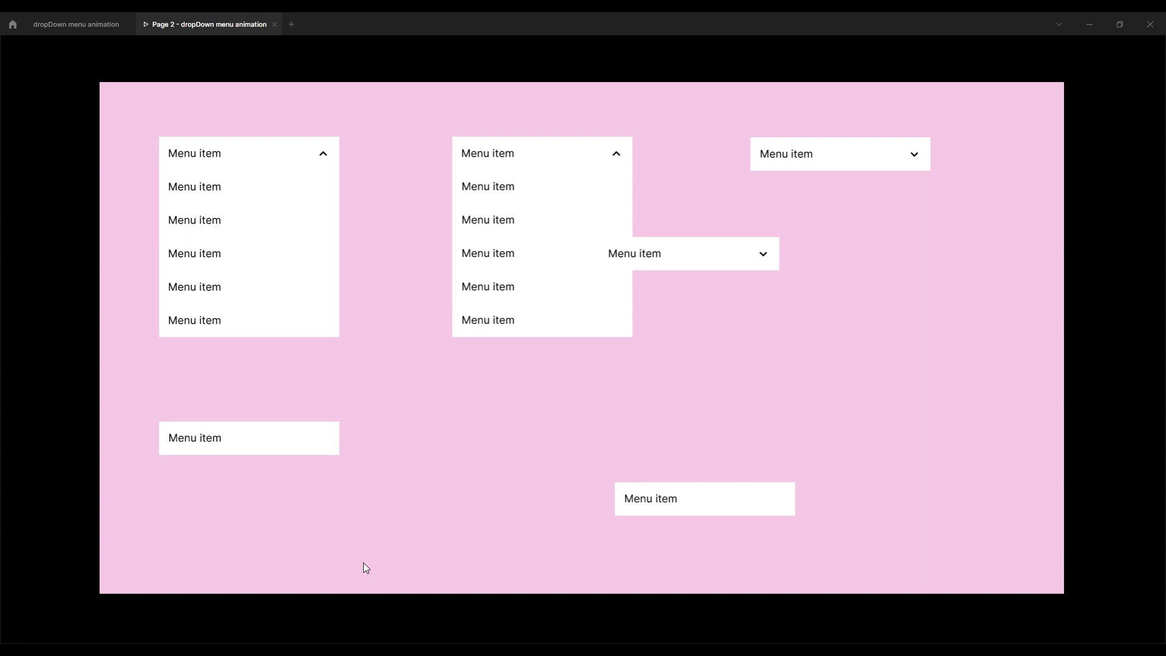
left_click(203, 437)
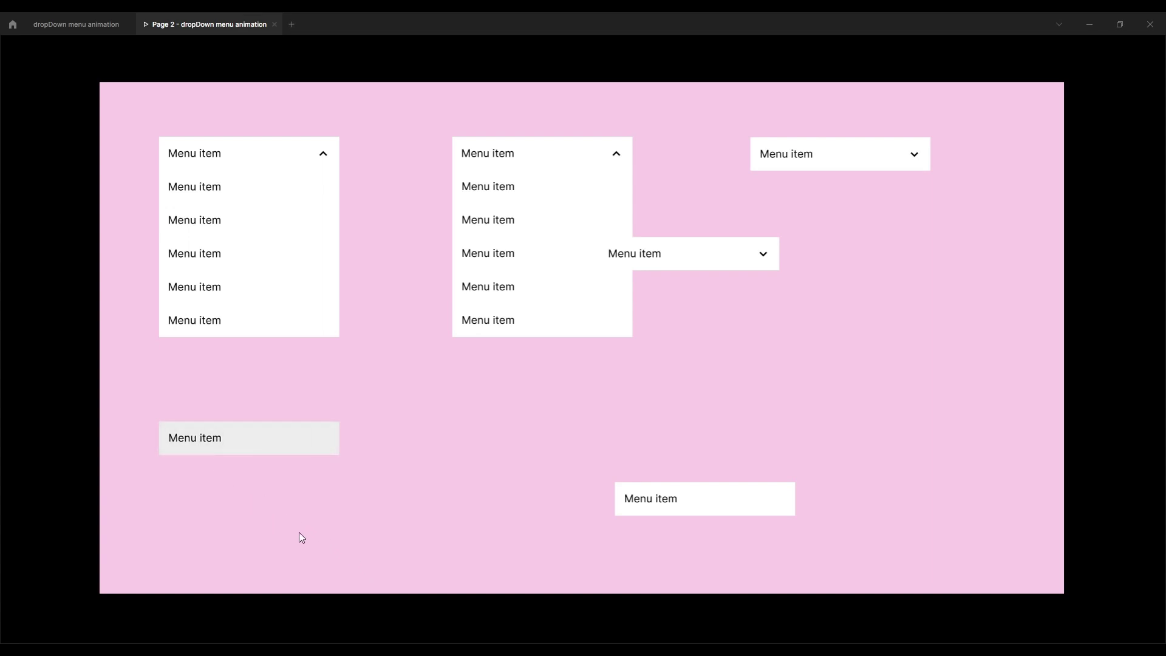
Back in the editor, inspect the ellipses in the default and selected 1 variants.
mouse_move(84, 49)
left_click(63, 28)
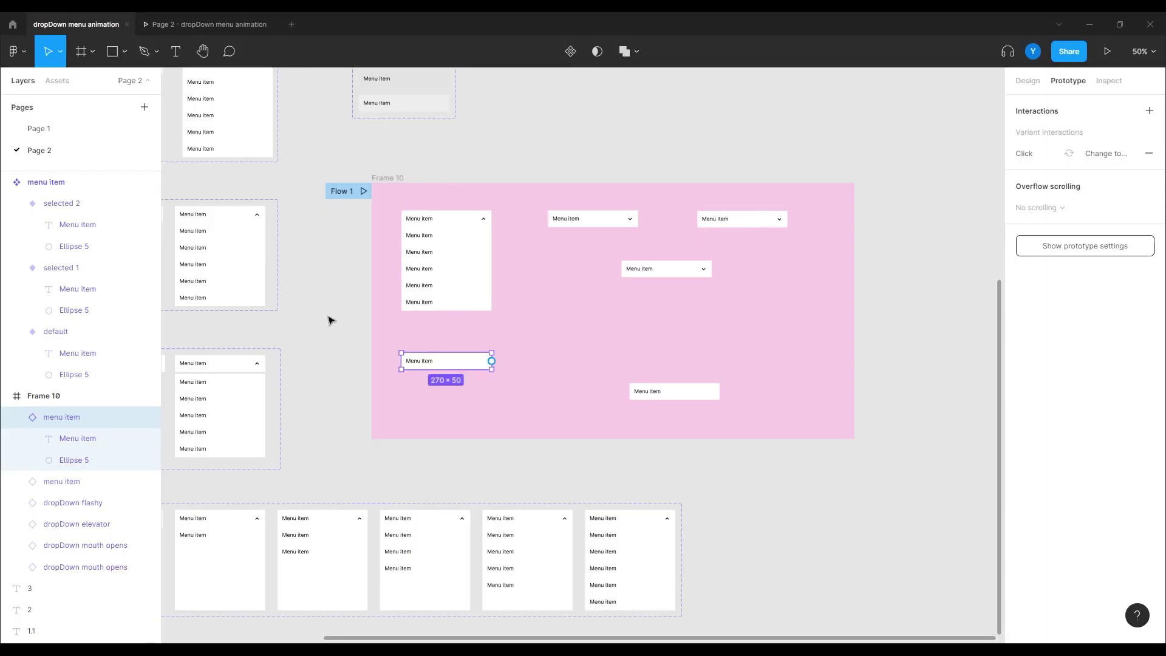
scroll(502, 435, "left", 5)
scroll(444, 419, "up", 4)
scroll(443, 418, "up", 5)
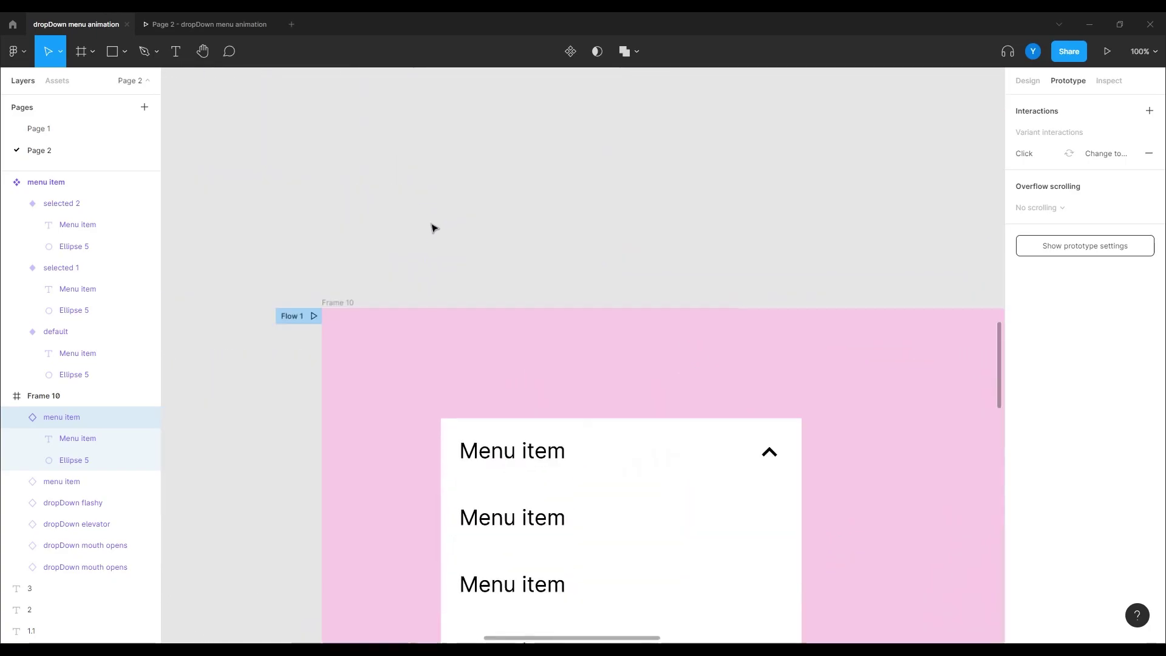
scroll(430, 463, "up", 10)
scroll(494, 490, "up", 2)
scroll(495, 490, "left", 2)
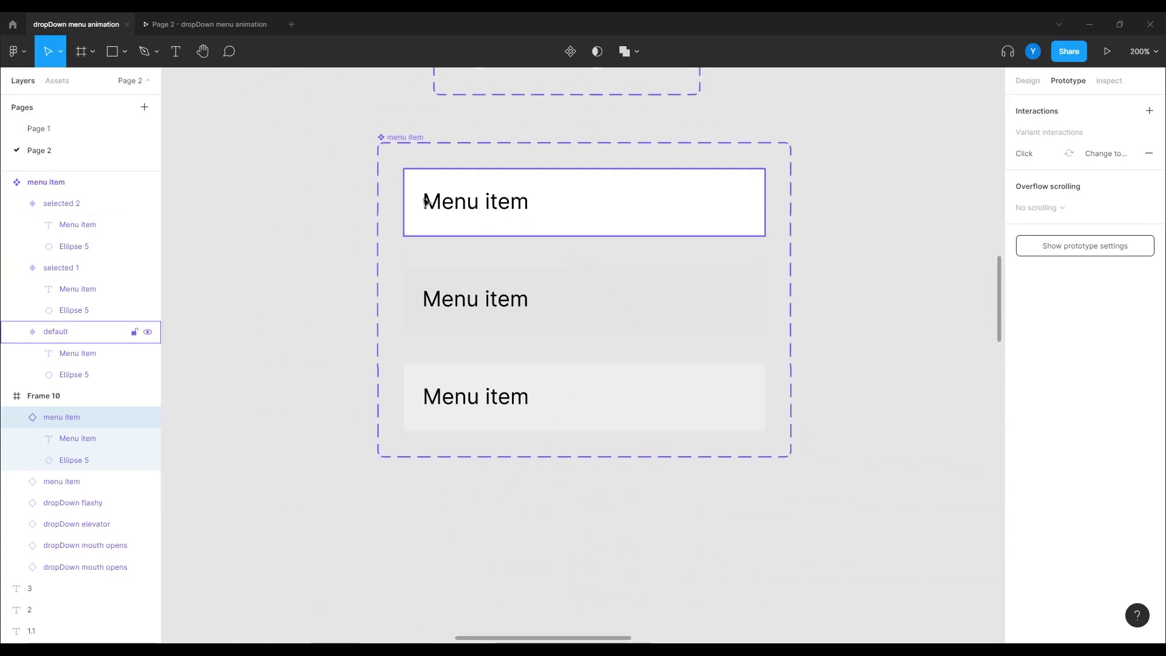
left_click(409, 220, "ctrl")
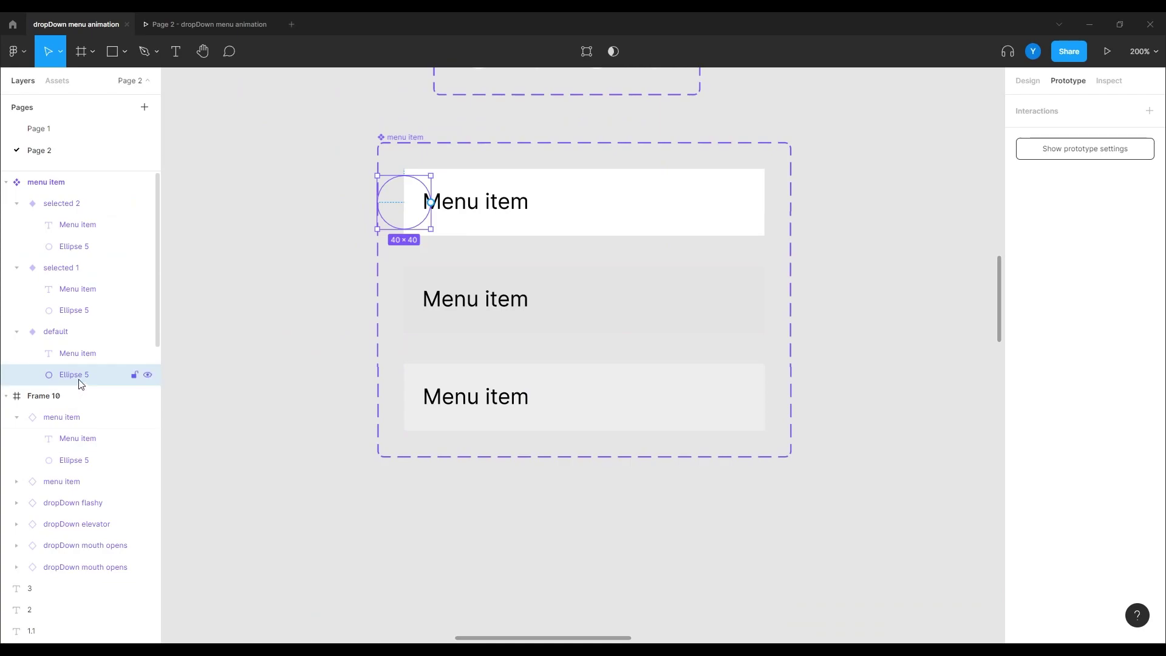
left_click(424, 314, "ctrl")
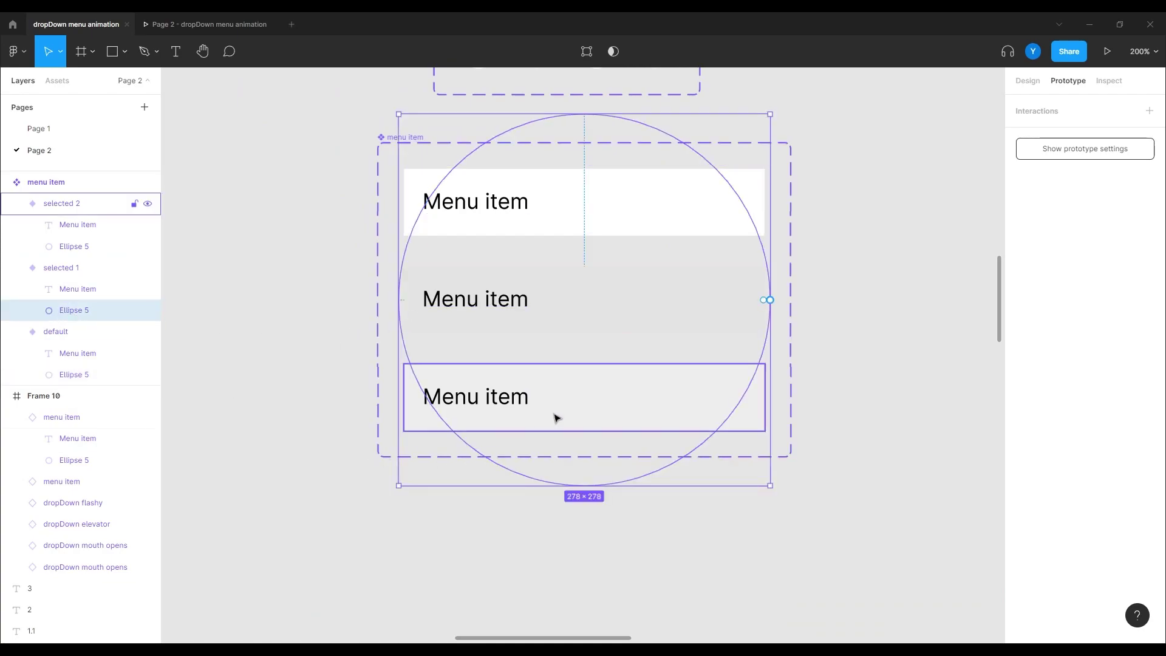
Delete the small ellipse from the selected 2 variant.
left_click(535, 413)
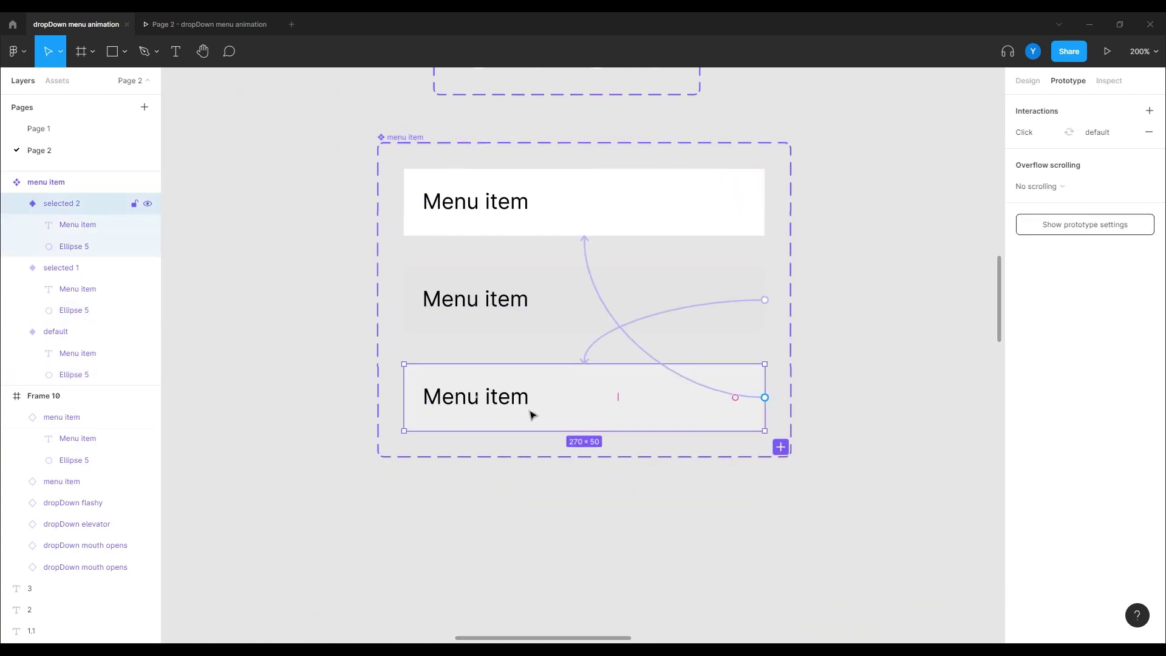
left_click(62, 242)
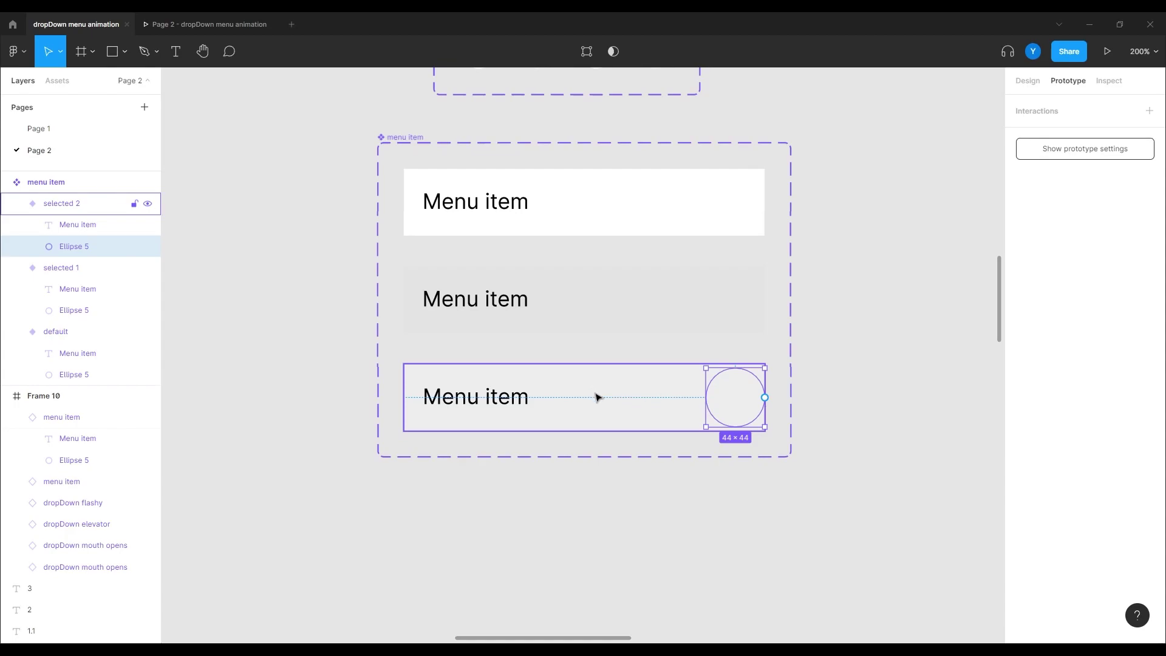
key("Delete")
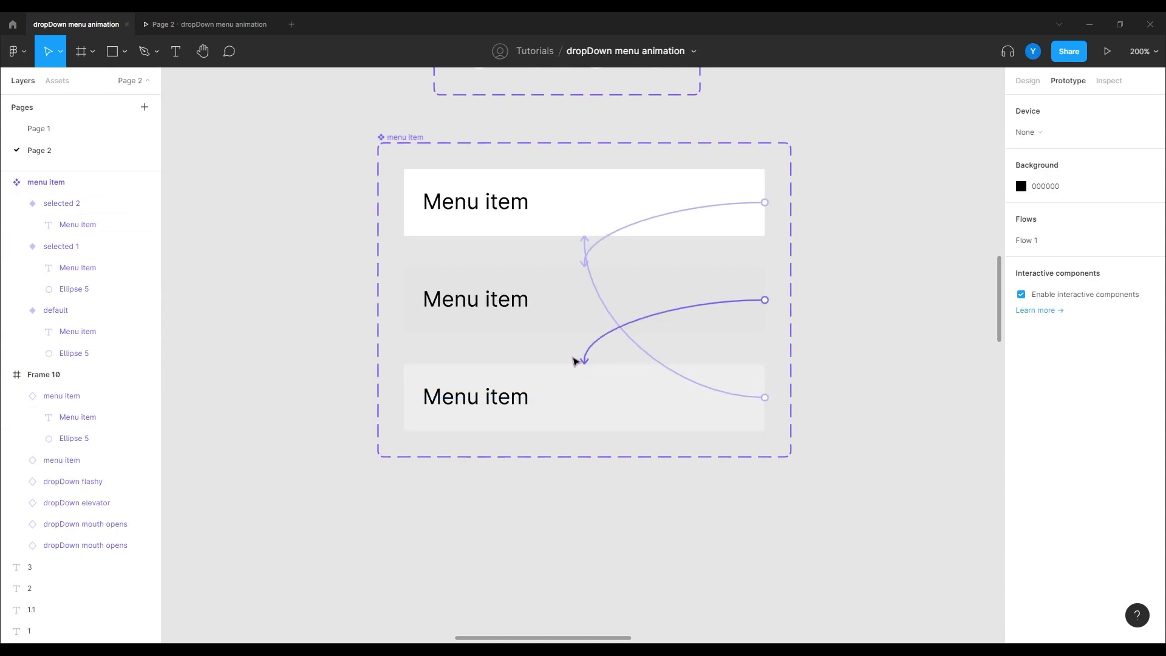
Copy selected 1's large ellipse and paste it into the selected 2 variant.
left_click(565, 313)
left_click(514, 302)
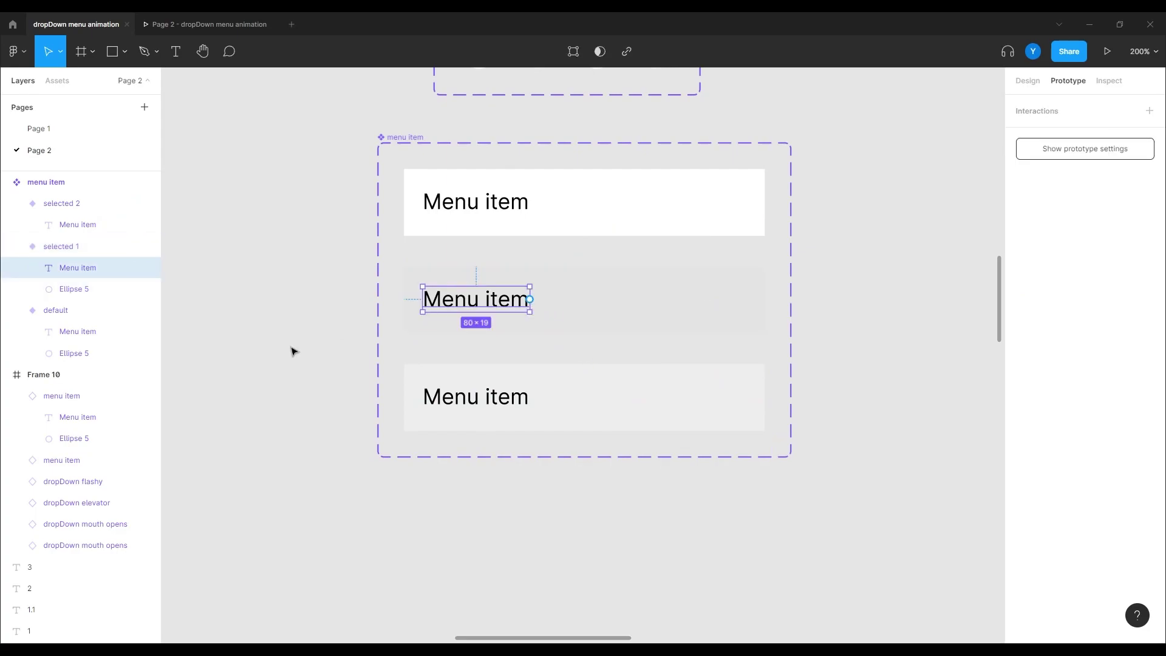
left_click(580, 294)
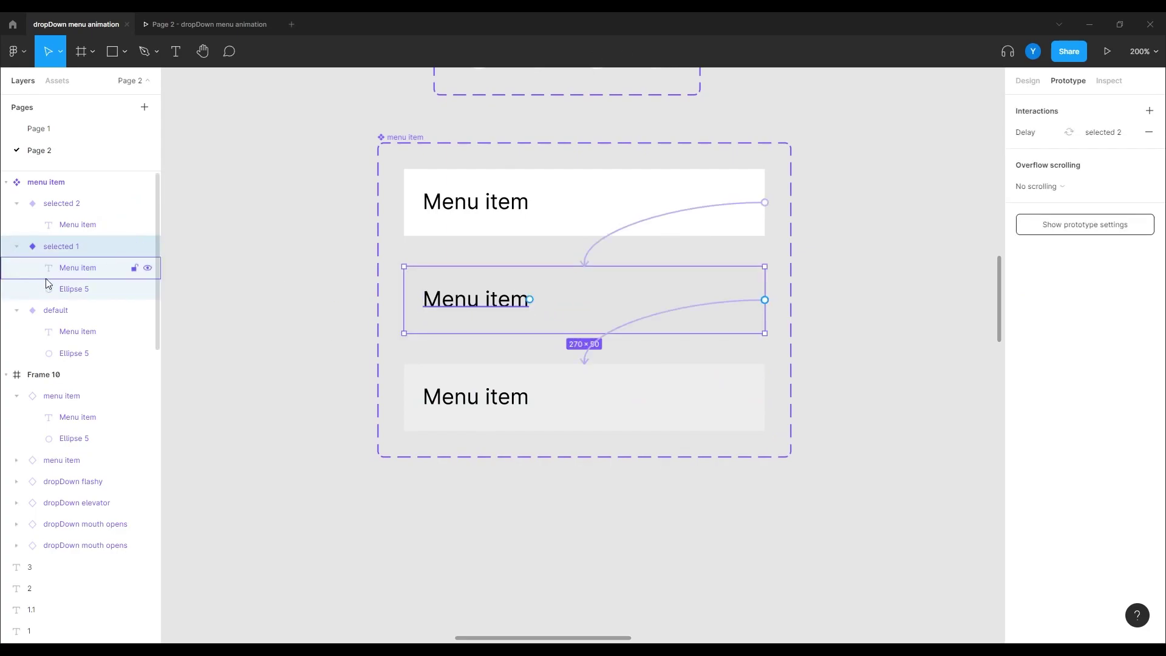
left_click(74, 290)
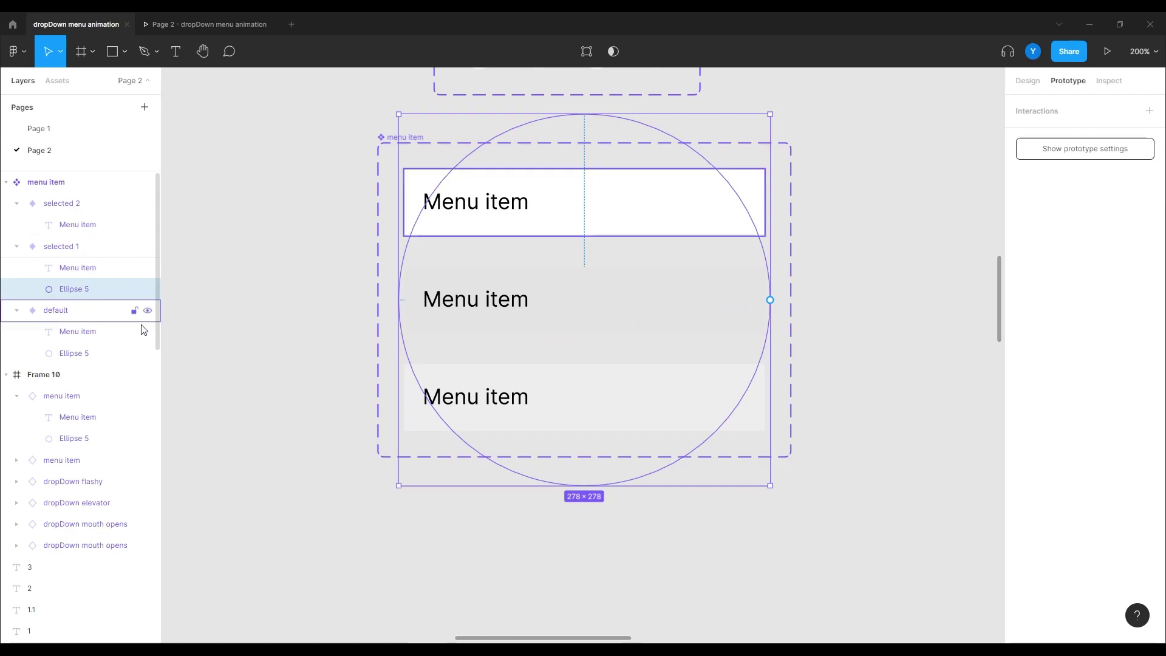
left_click(541, 390)
key("ctrl+v")
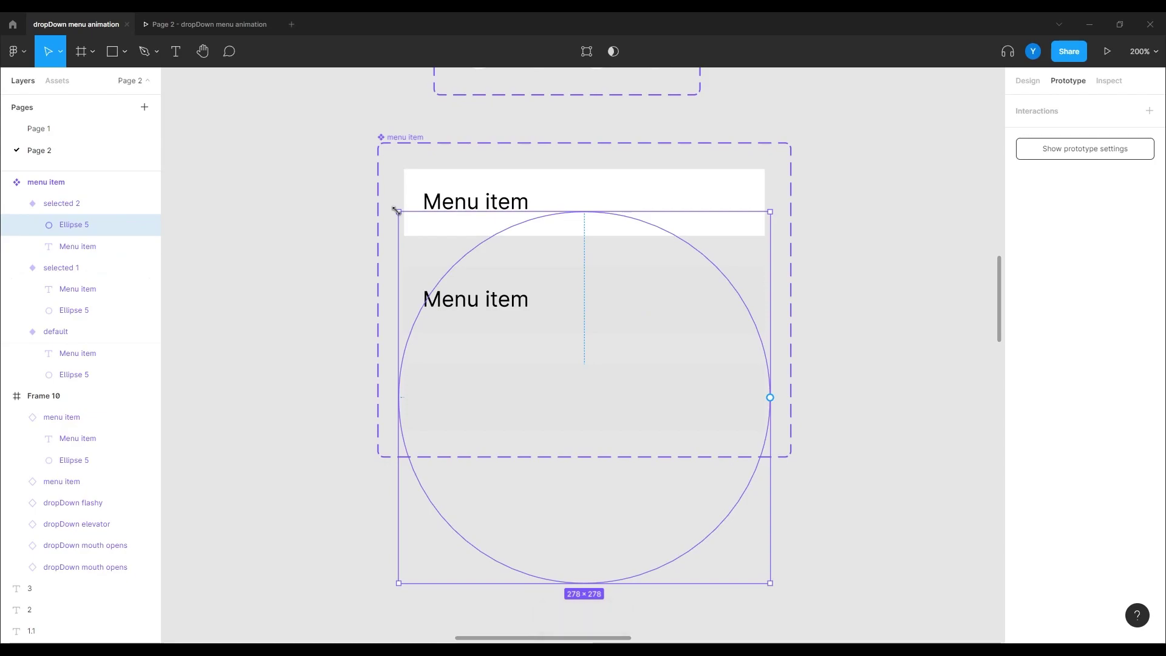
Shrink the pasted ellipse to 66×66, move it to the item's right end, set 0% opacity.
left_click_drag(398, 210, 540, 353)
left_click_drag(578, 417, 729, 425)
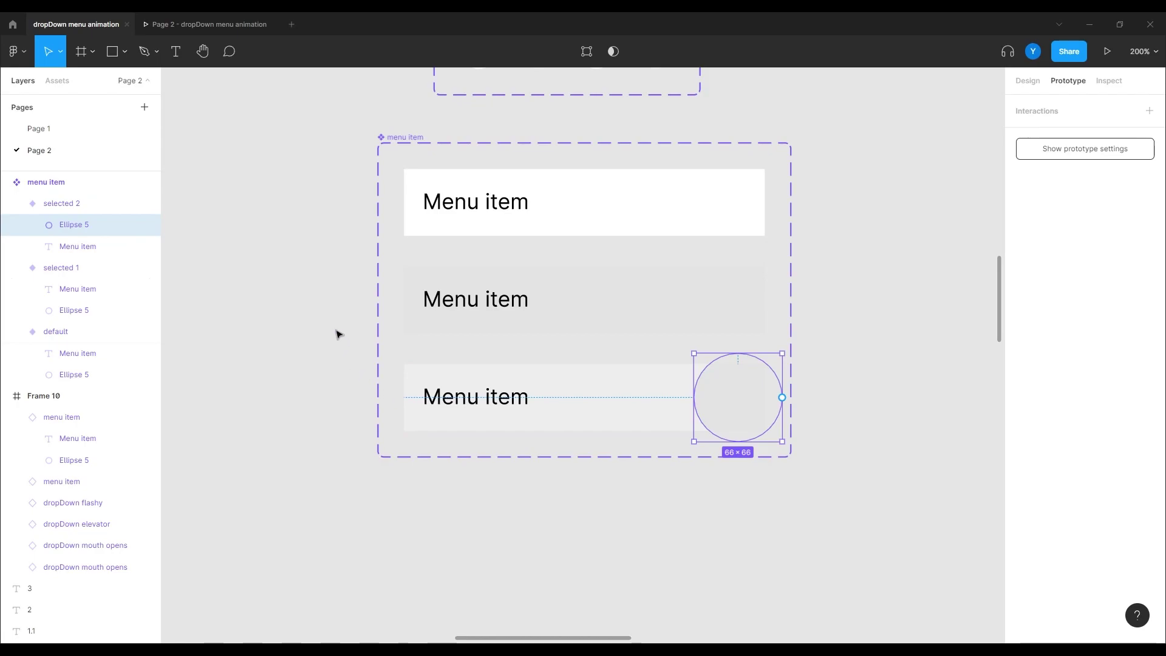
key("0")
key("0")
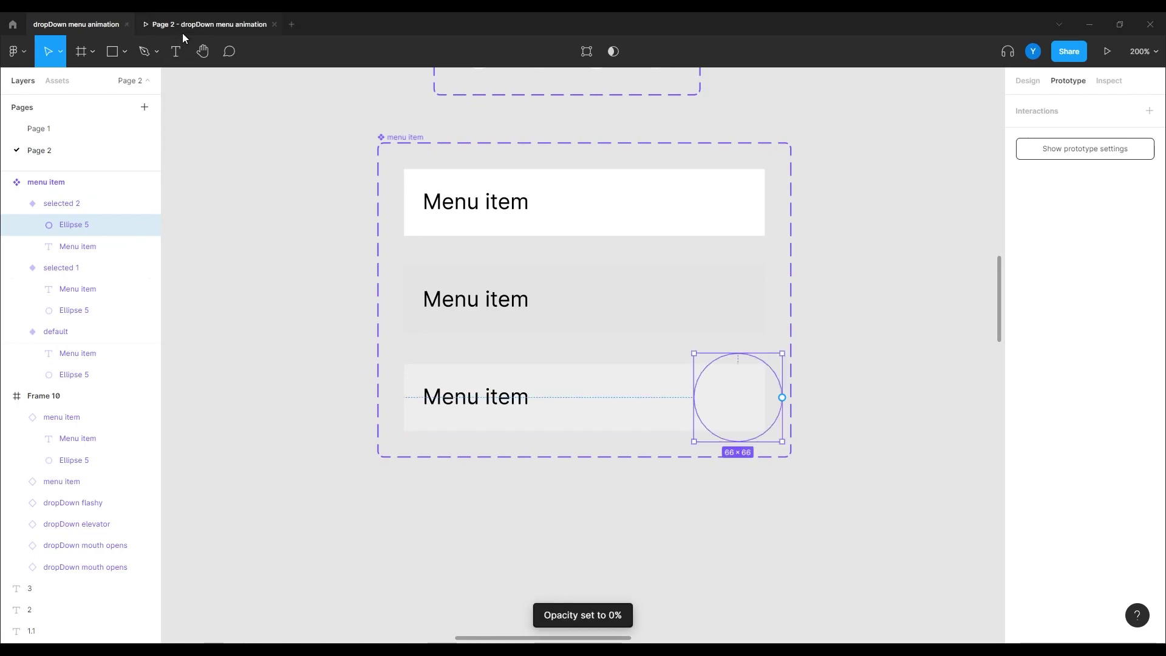
left_click(180, 27)
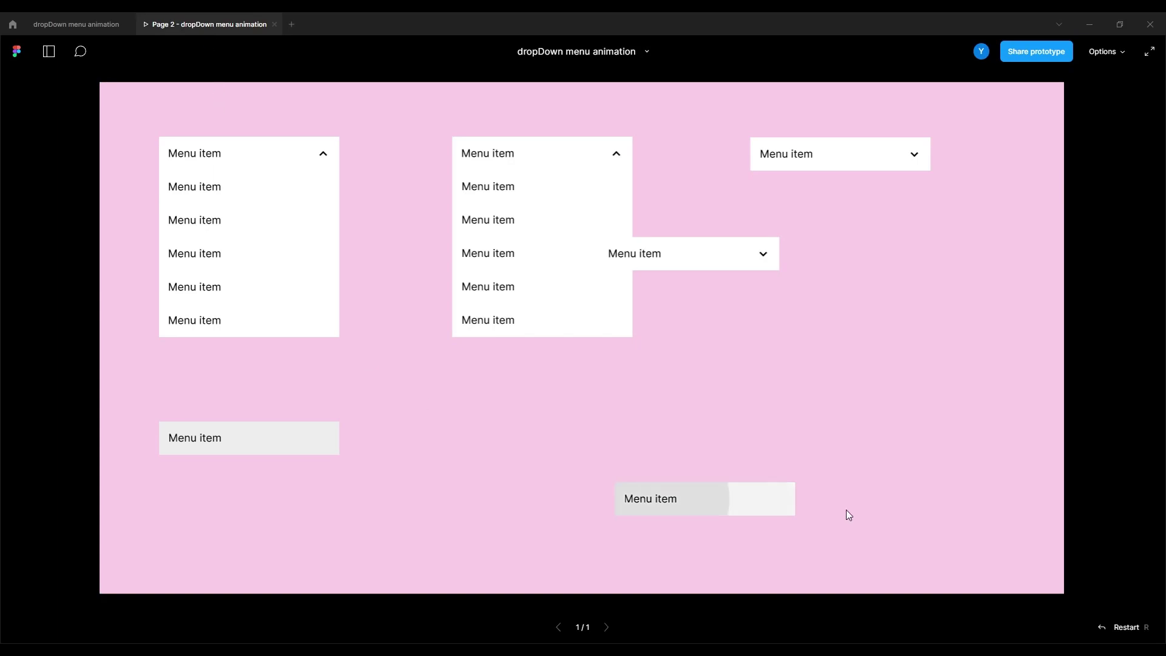
left_click(1116, 627)
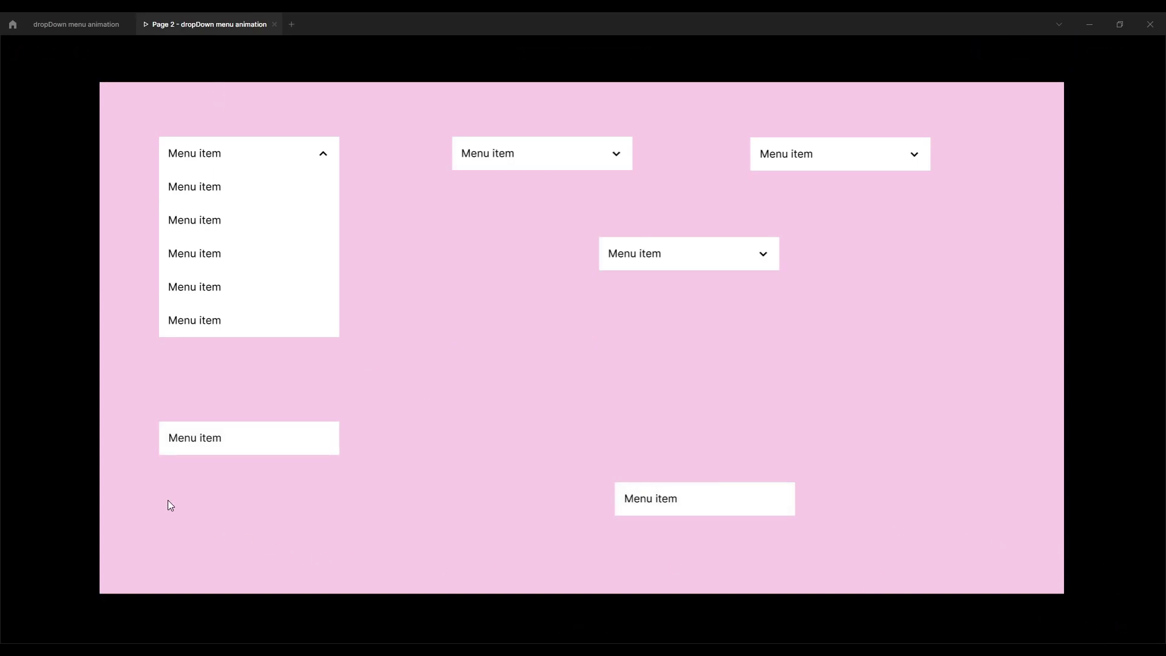
left_click(259, 445)
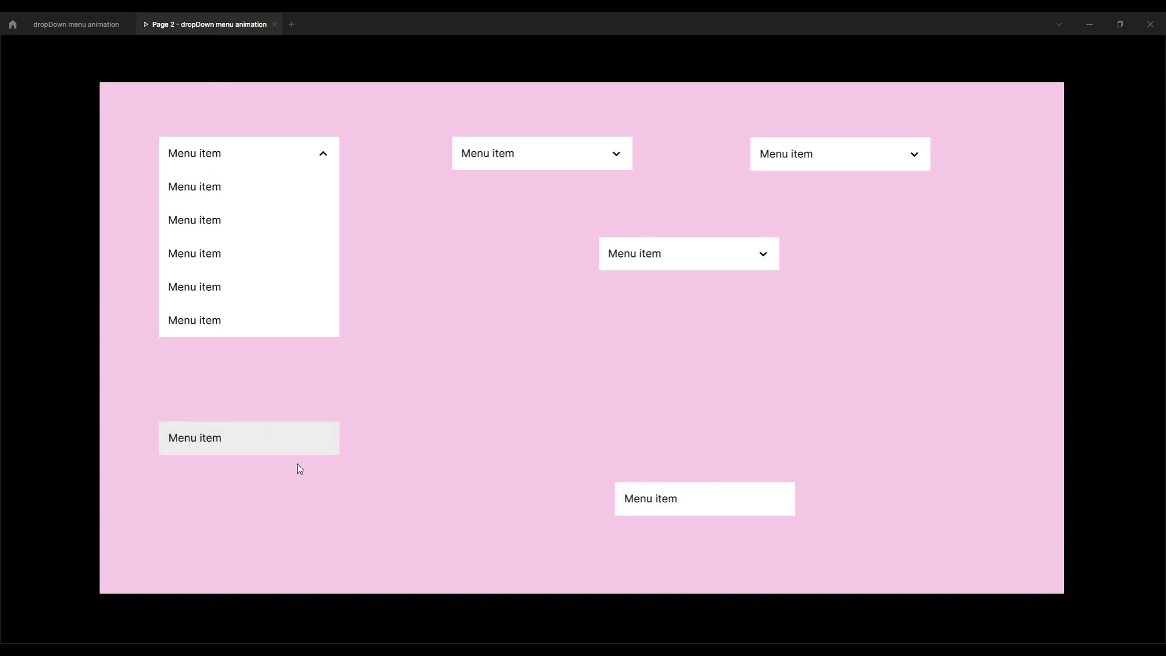
left_click(263, 448)
left_click(268, 454)
Set both the delayed and click smart-animate transitions to a 100ms duration.
key("ctrl+shift+Tab")
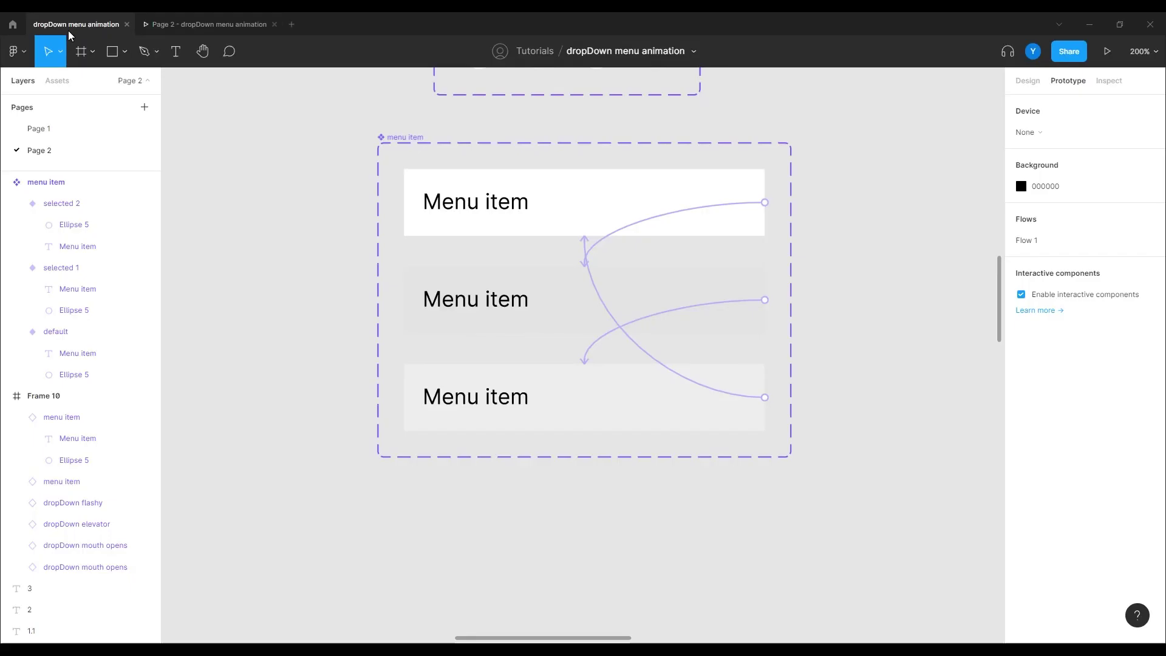
left_click(664, 404)
left_click(552, 315)
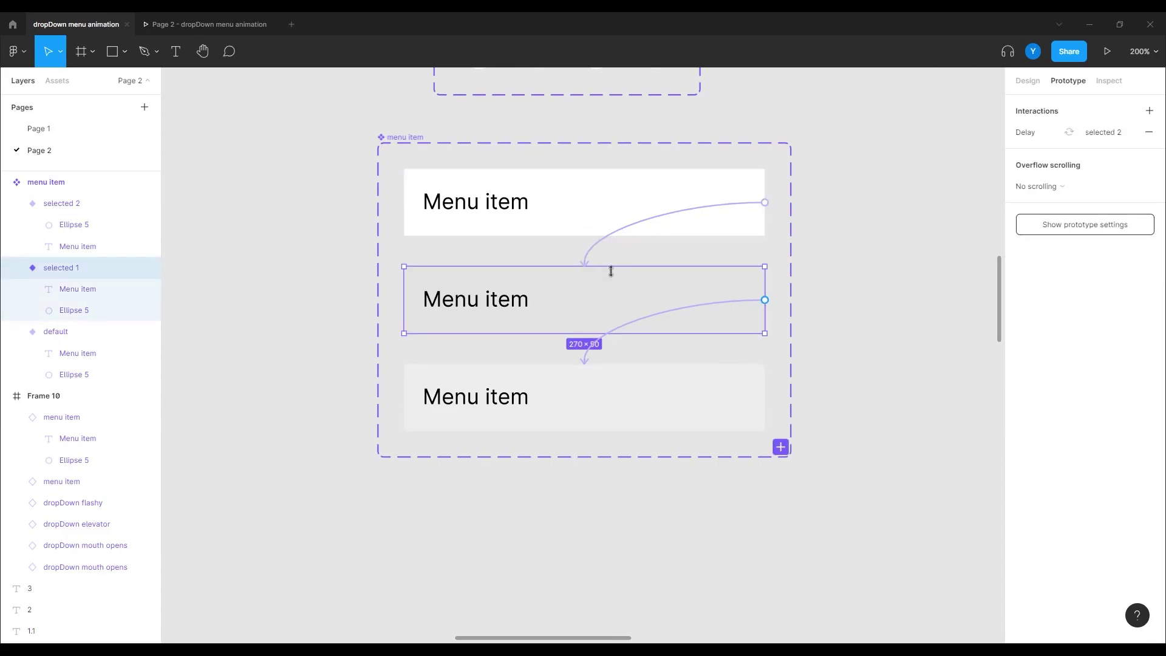
left_click(624, 327)
left_click(962, 290)
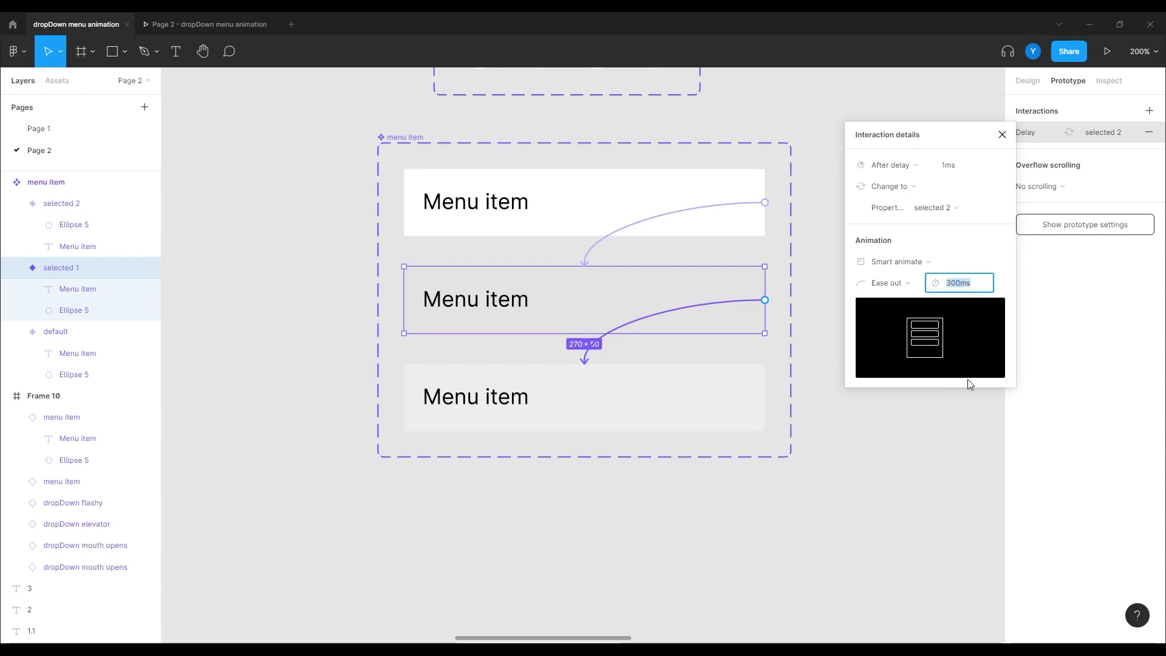
type("100")
key("Return")
left_click(603, 250)
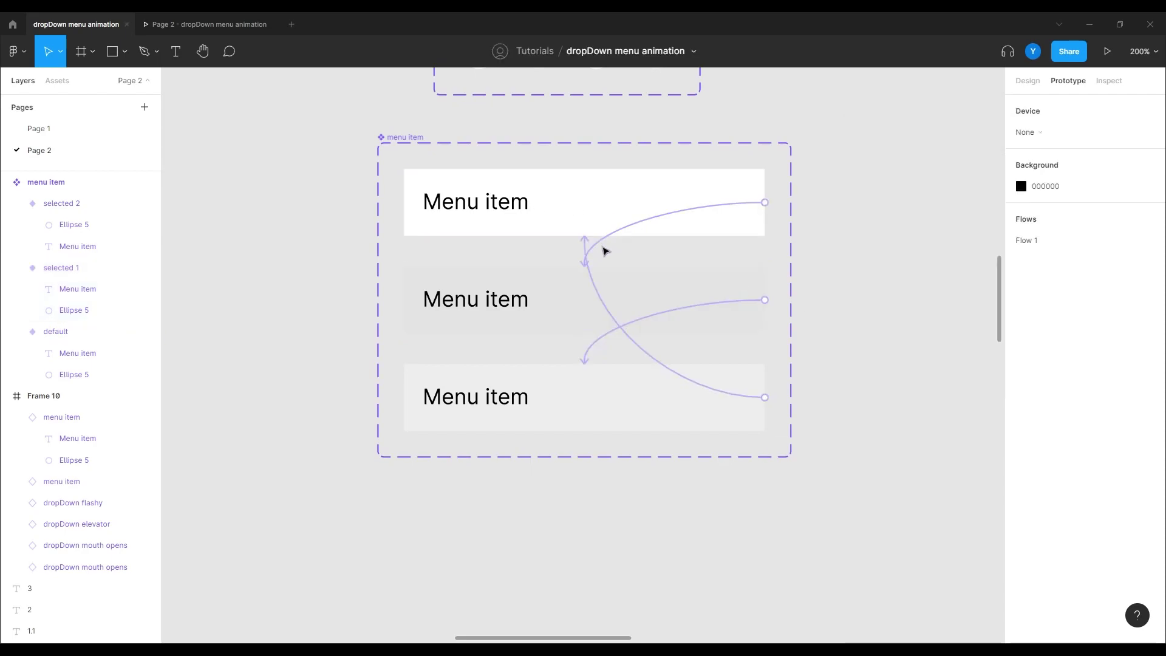
left_click(603, 250)
left_click(959, 283)
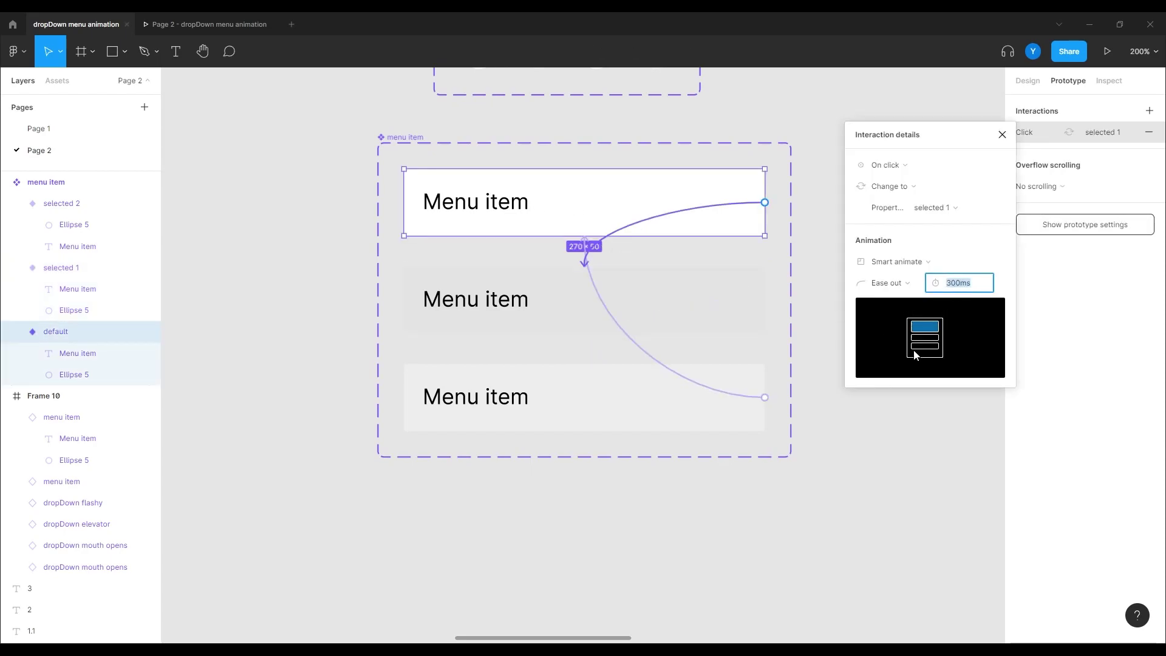
type("100")
key("Return")
Test the menu item animation in the prototype.
left_click(153, 23)
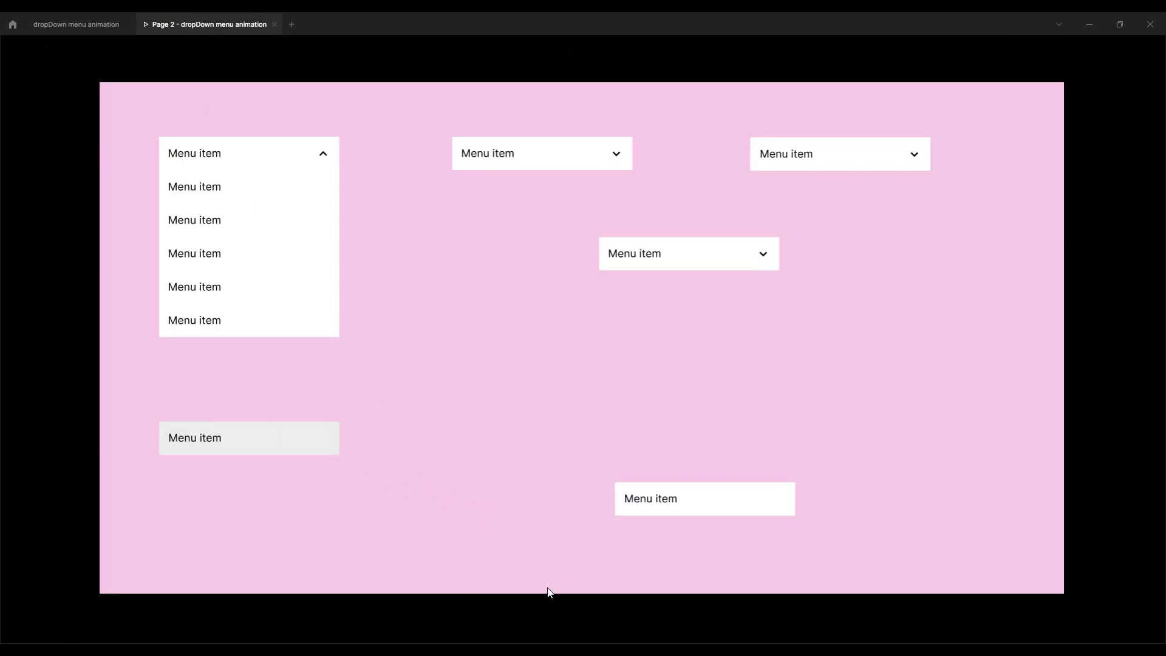
left_click(291, 447)
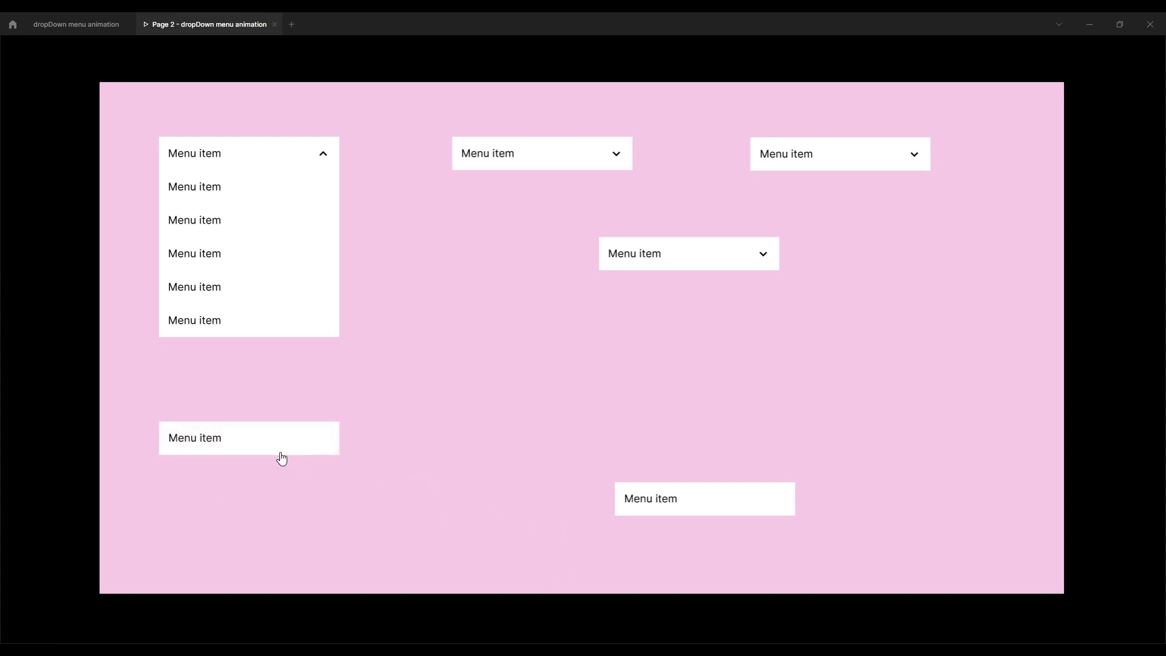
left_click(77, 25)
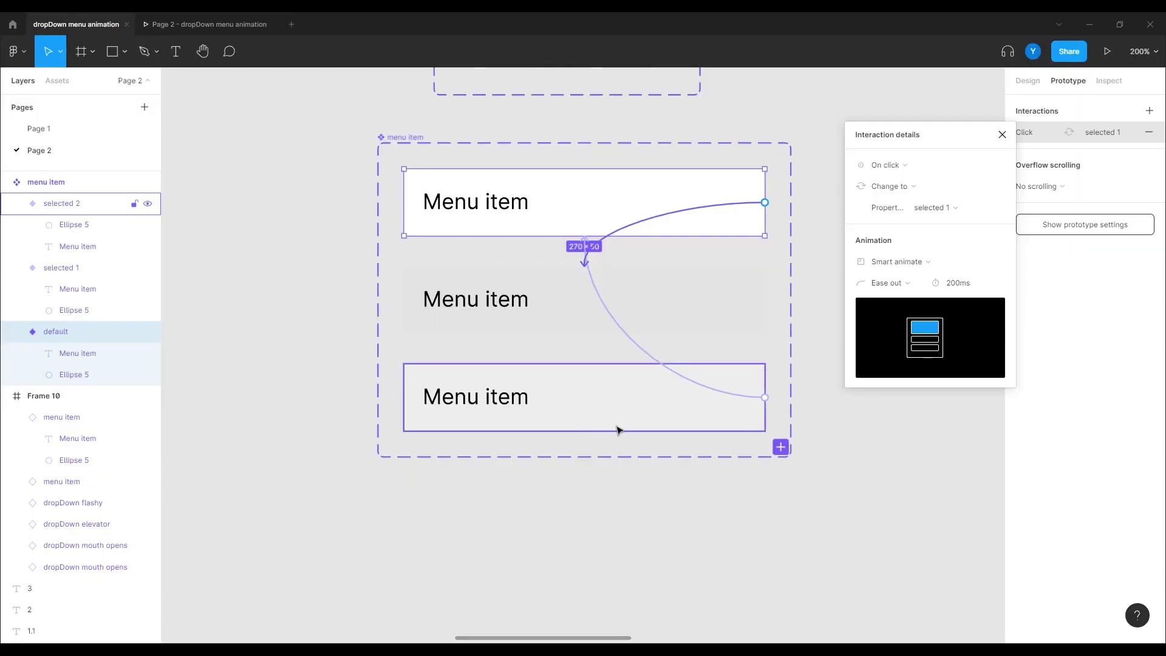
Change selected 1's delayed transition duration to 300ms.
left_click(640, 311)
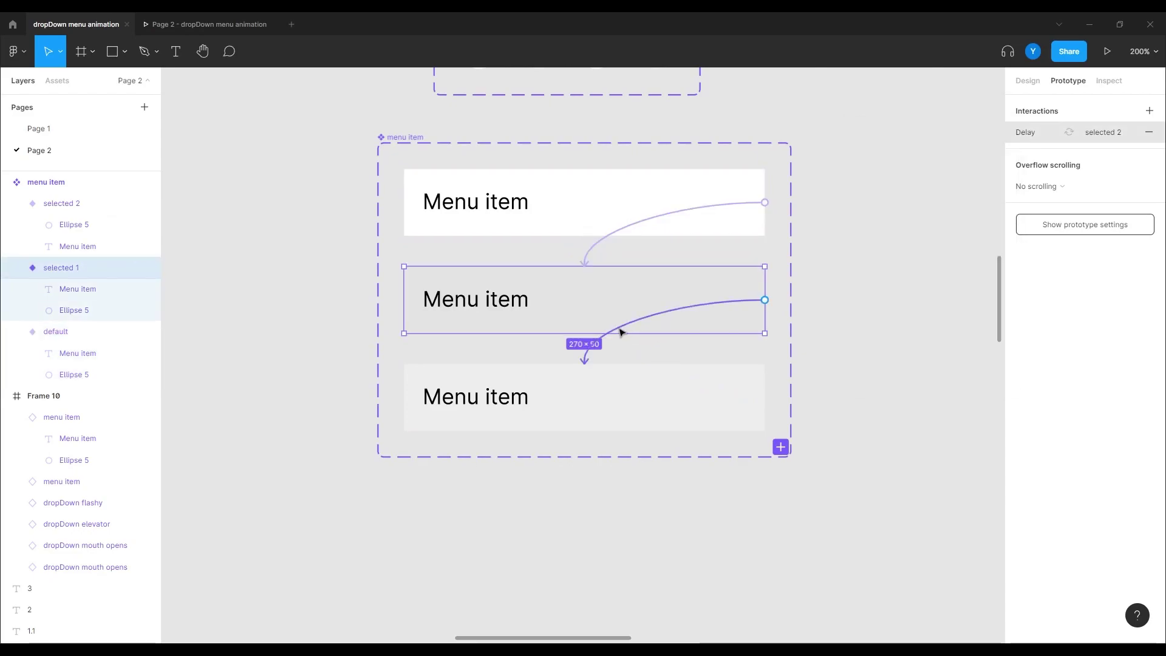
left_click(620, 330)
left_click(967, 288)
type("300")
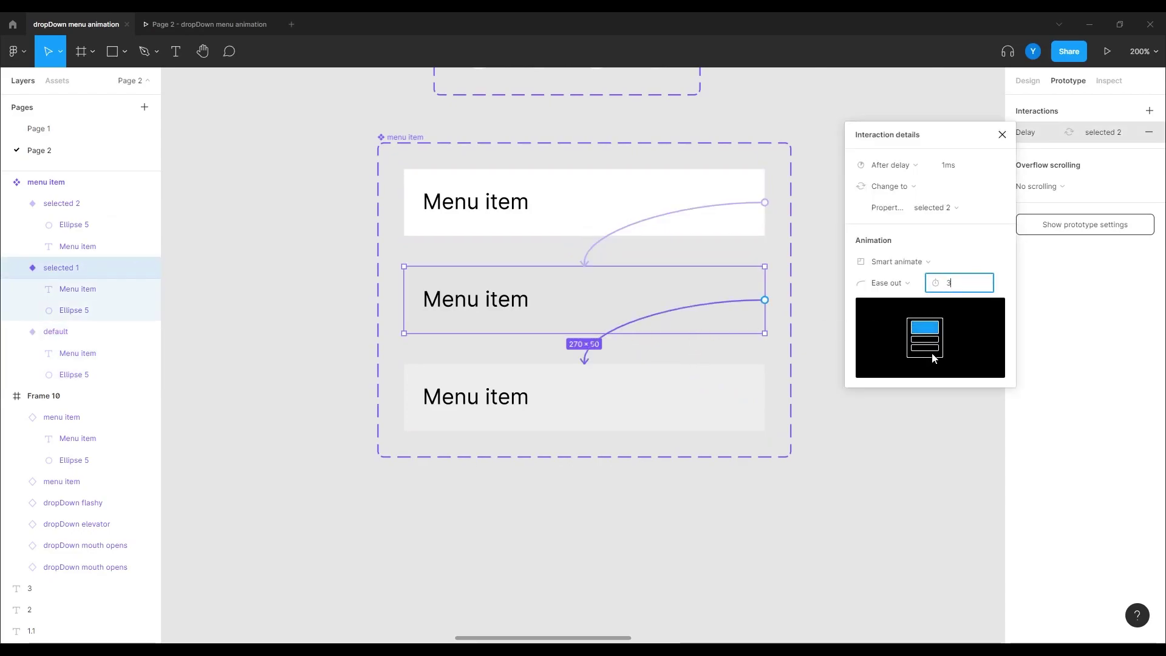
key("Return")
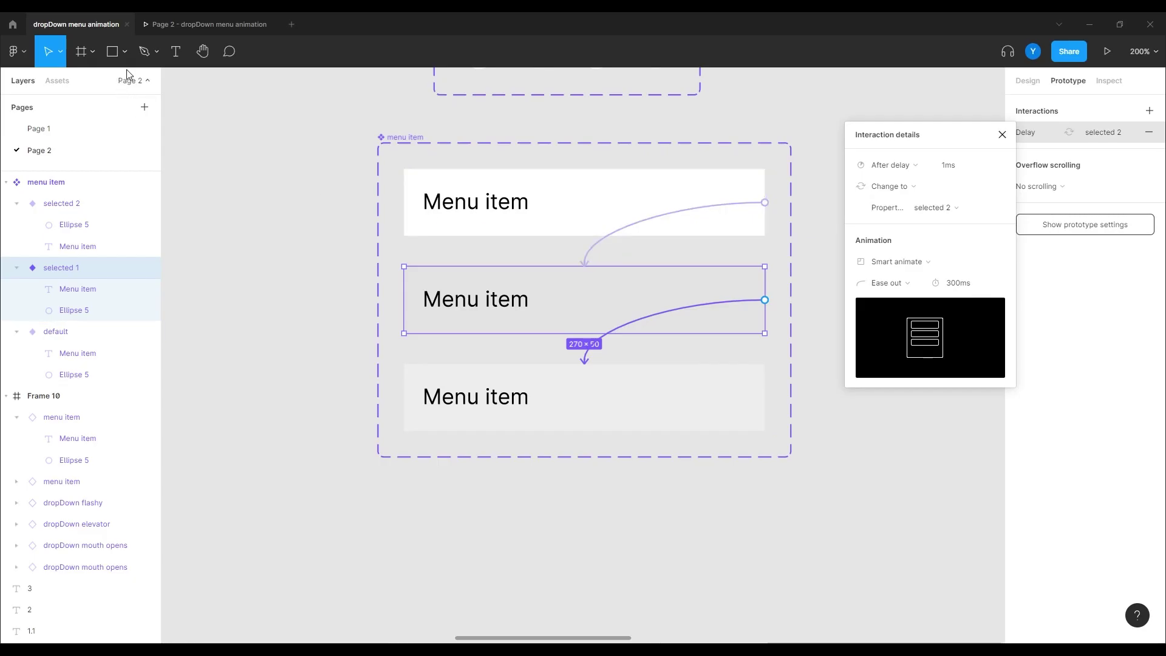
Preview the 300ms delayed transition in the prototype.
left_click(191, 26)
left_click(552, 461)
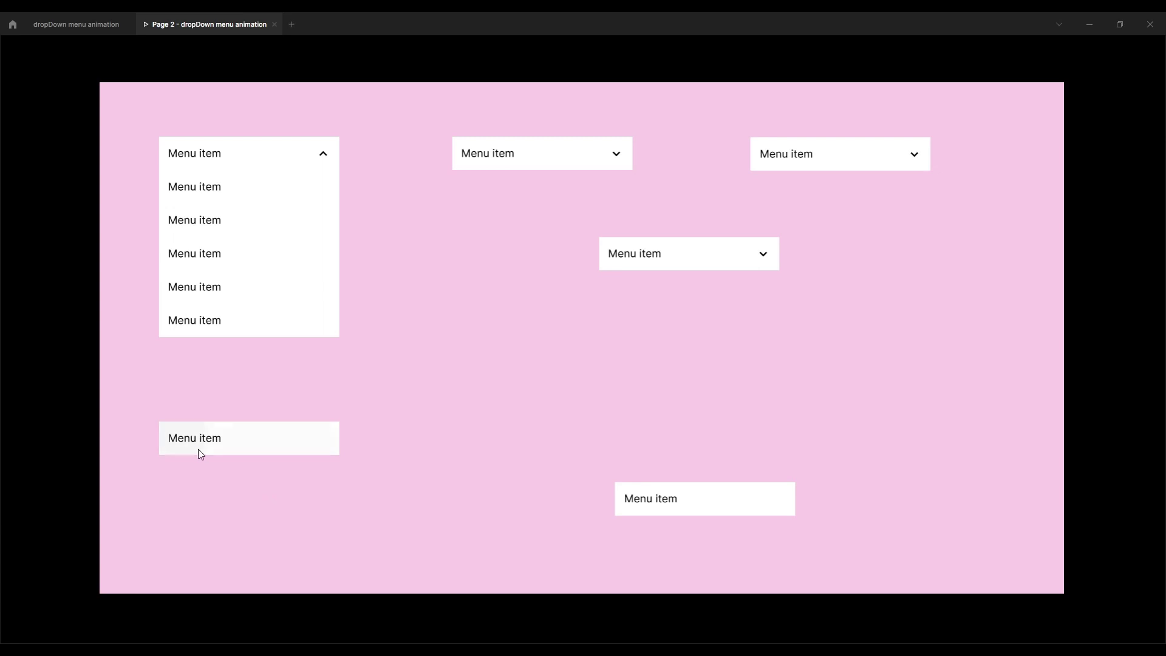
left_click(79, 24)
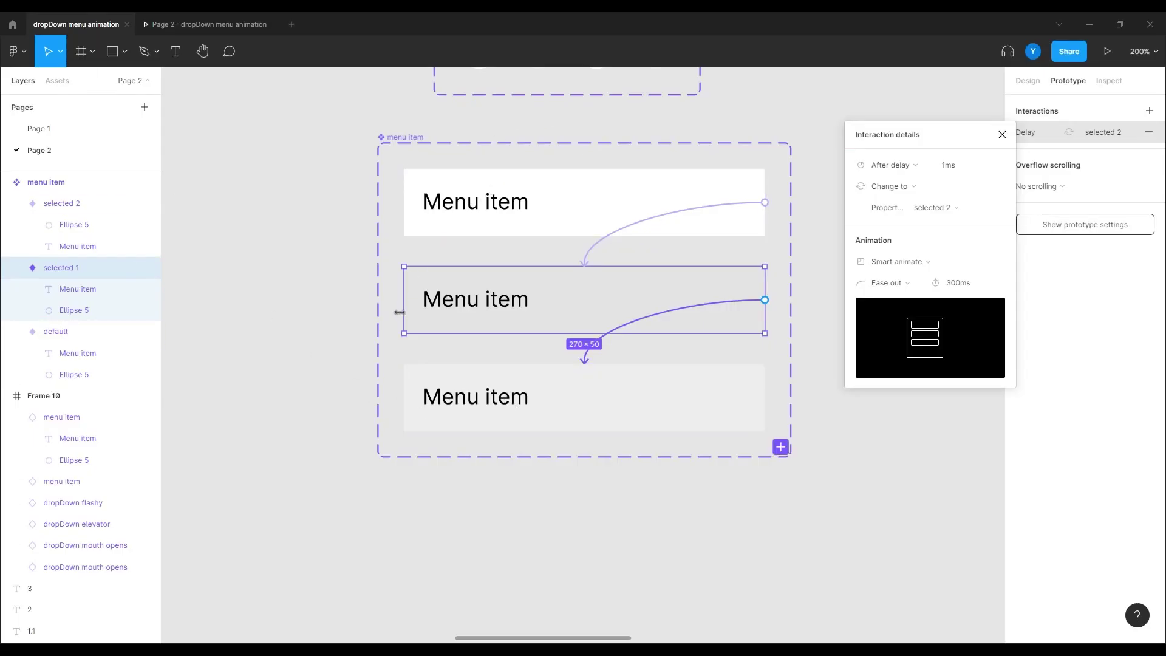
Zoom out, deselect, and nudge the menu item component set slightly down-right.
key("ctrl+minus")
key("ctrl+minus")
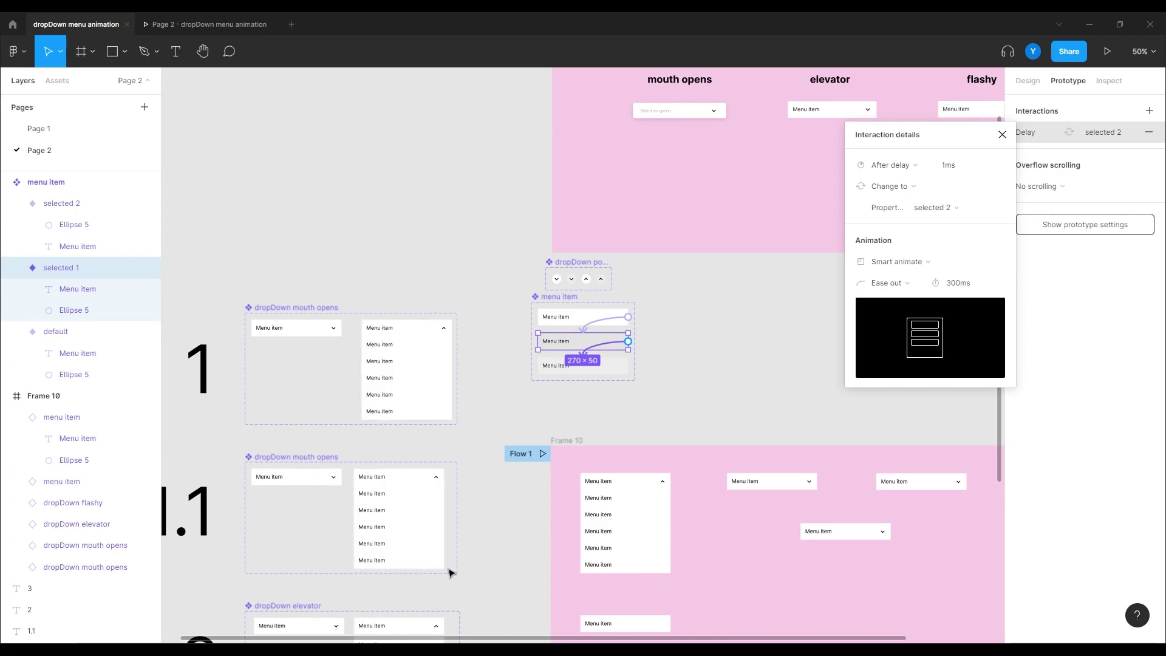
left_click(477, 259)
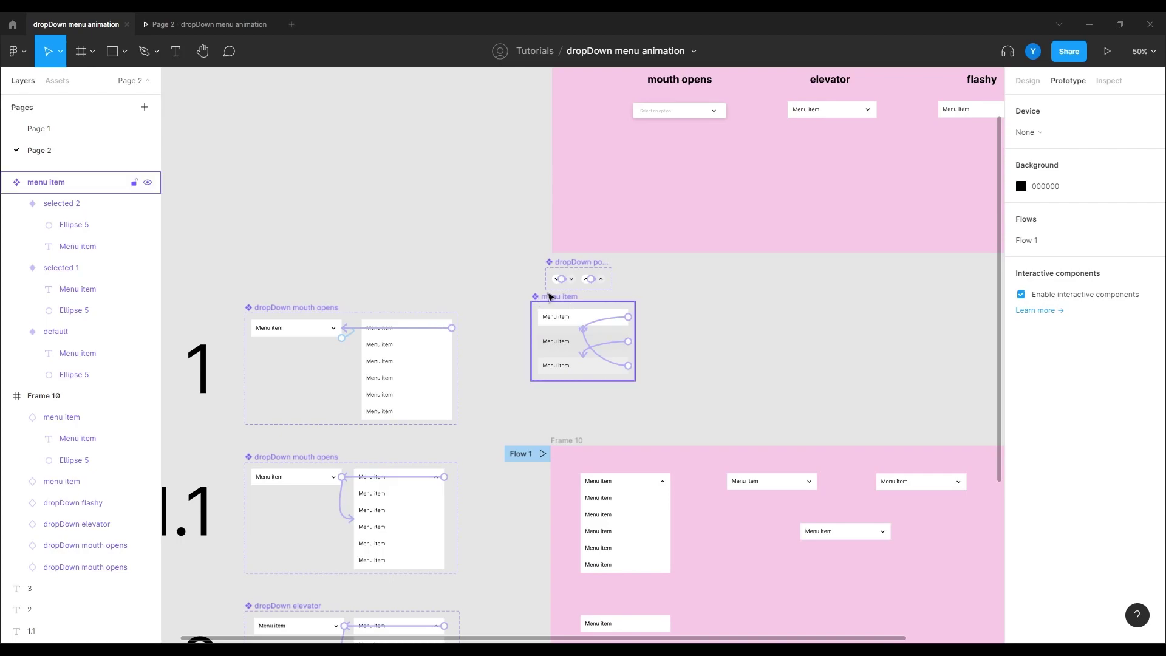
left_click_drag(549, 295, 563, 307)
Pan over to Frame 3's dropdown demos, briefly checking the prototype view.
left_click_drag(485, 208, 433, 295)
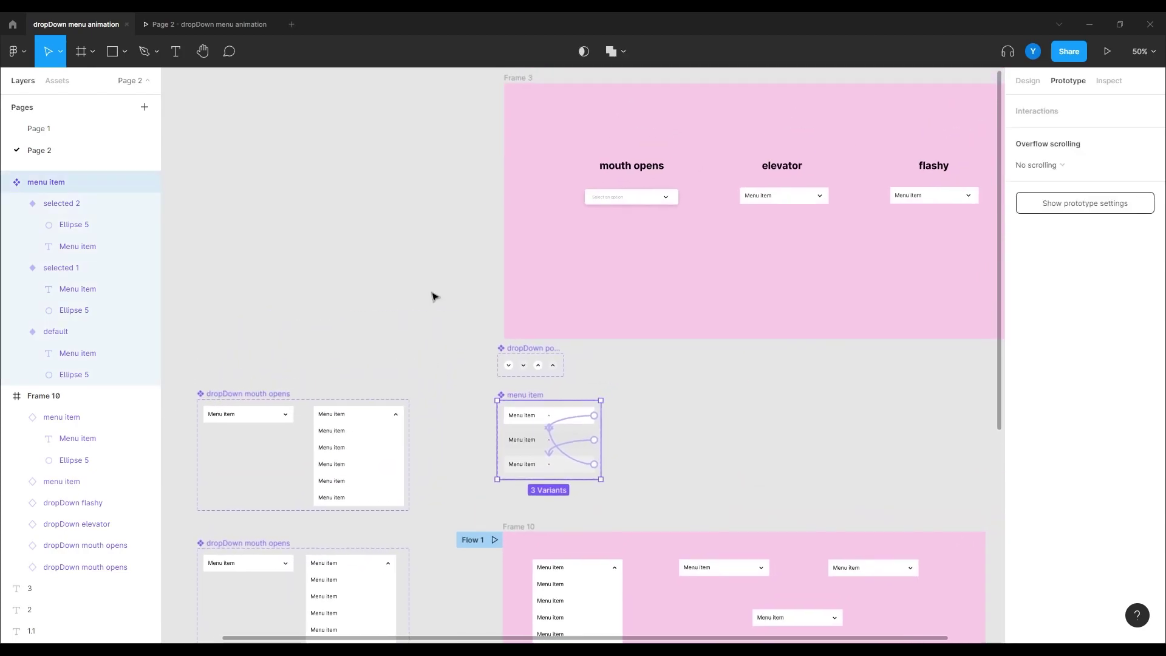
left_click(210, 24)
left_click(76, 24)
scroll(361, 221, "right", 5)
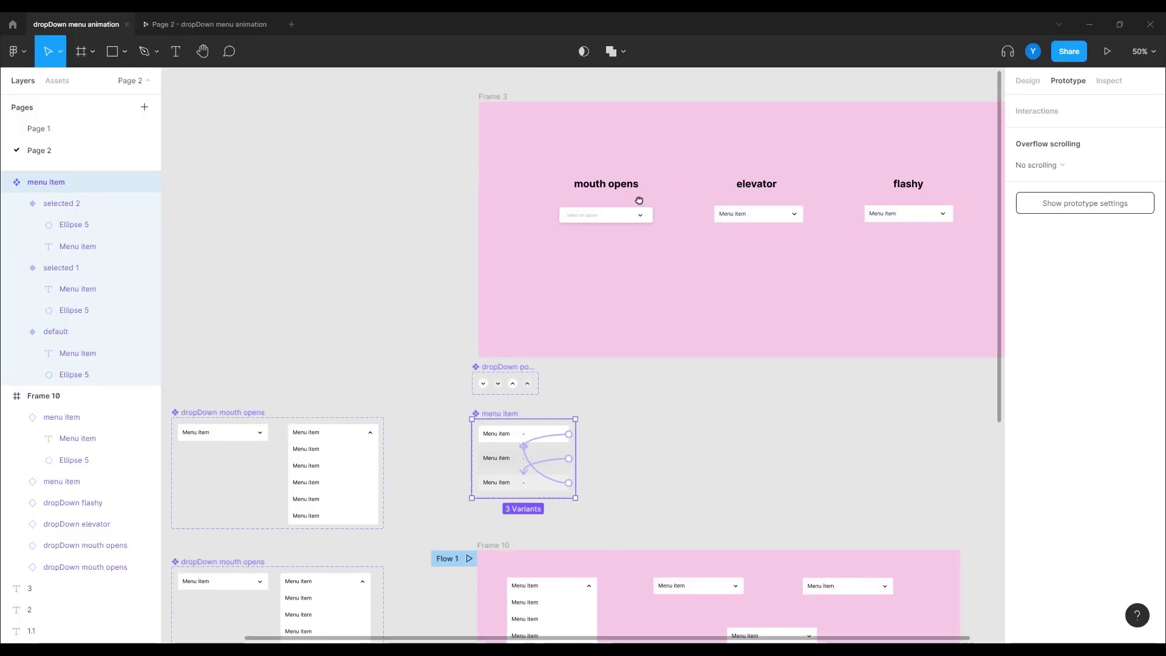
left_click(1106, 52)
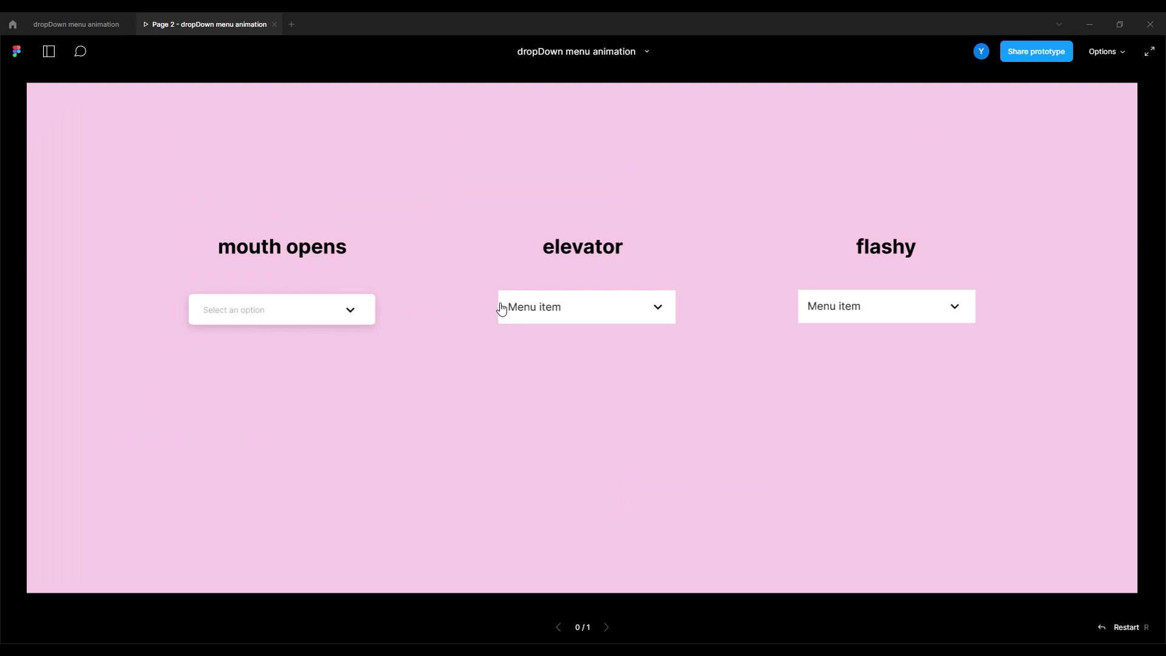
left_click(537, 311)
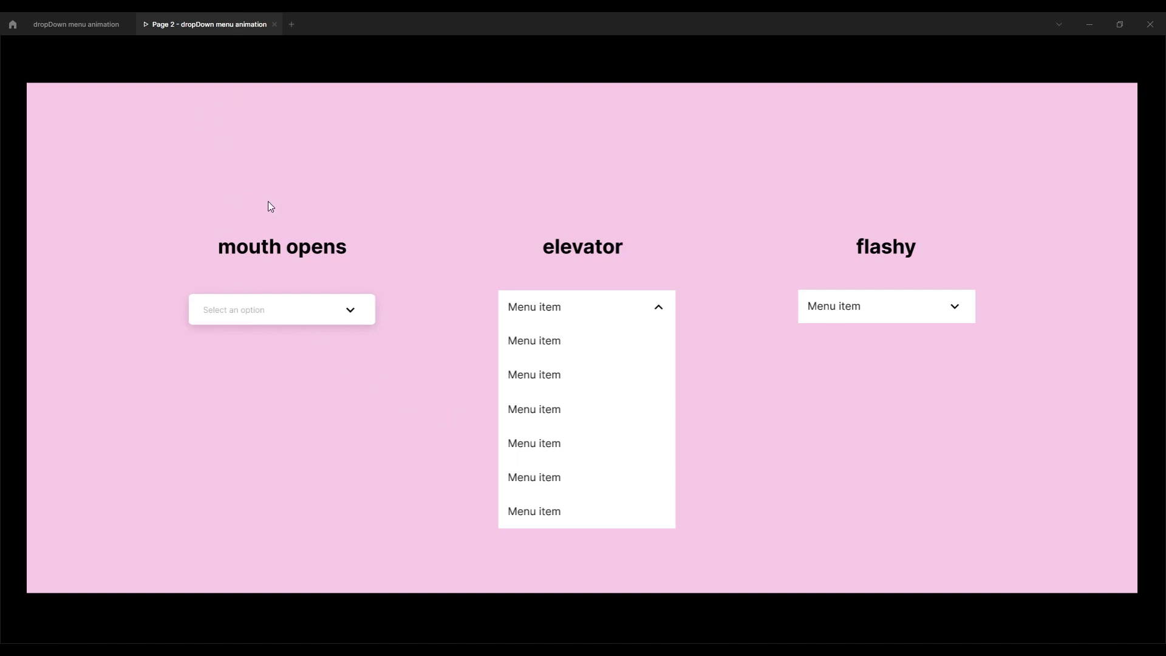
left_click(76, 24)
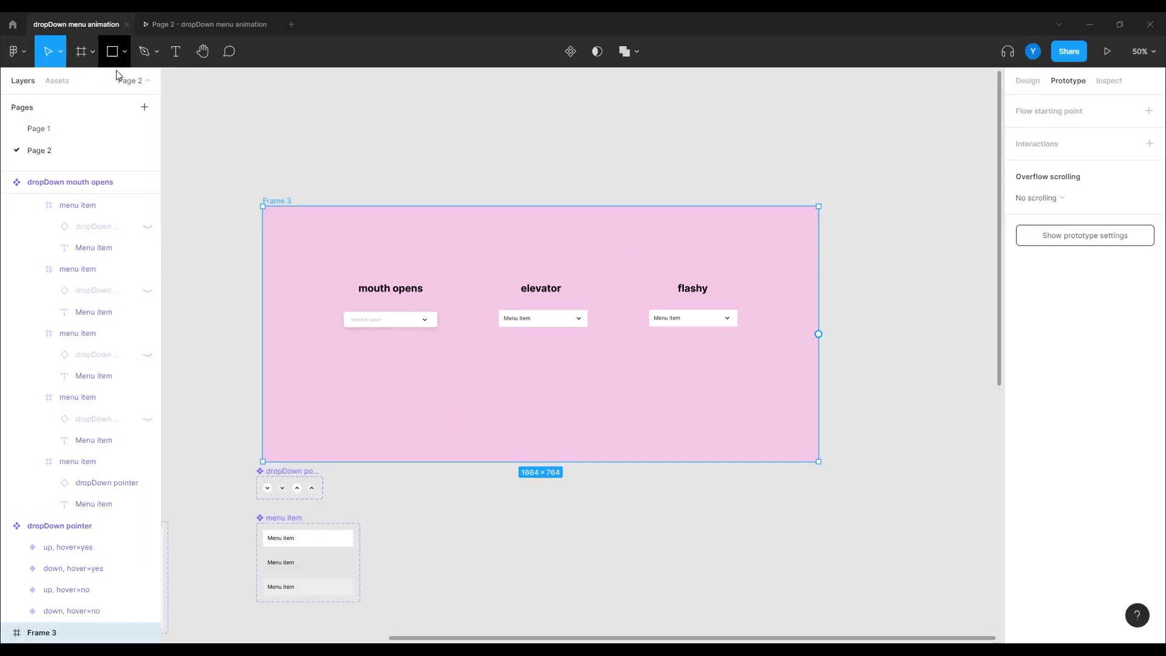
left_click_drag(348, 447, 660, 233)
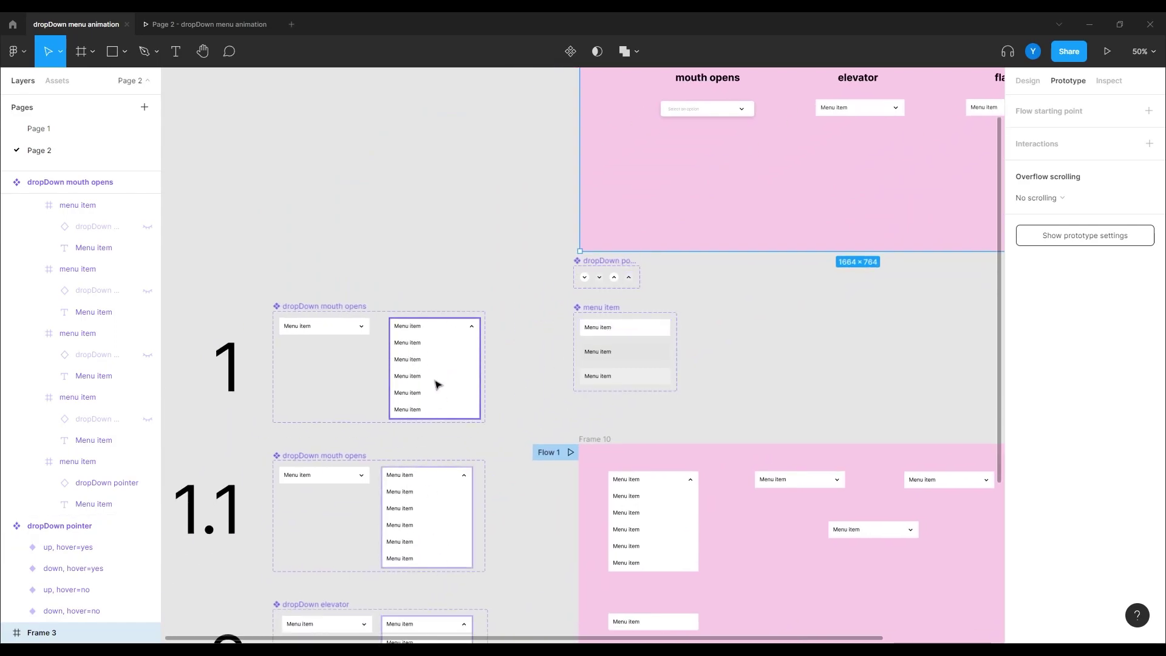
left_click(612, 412)
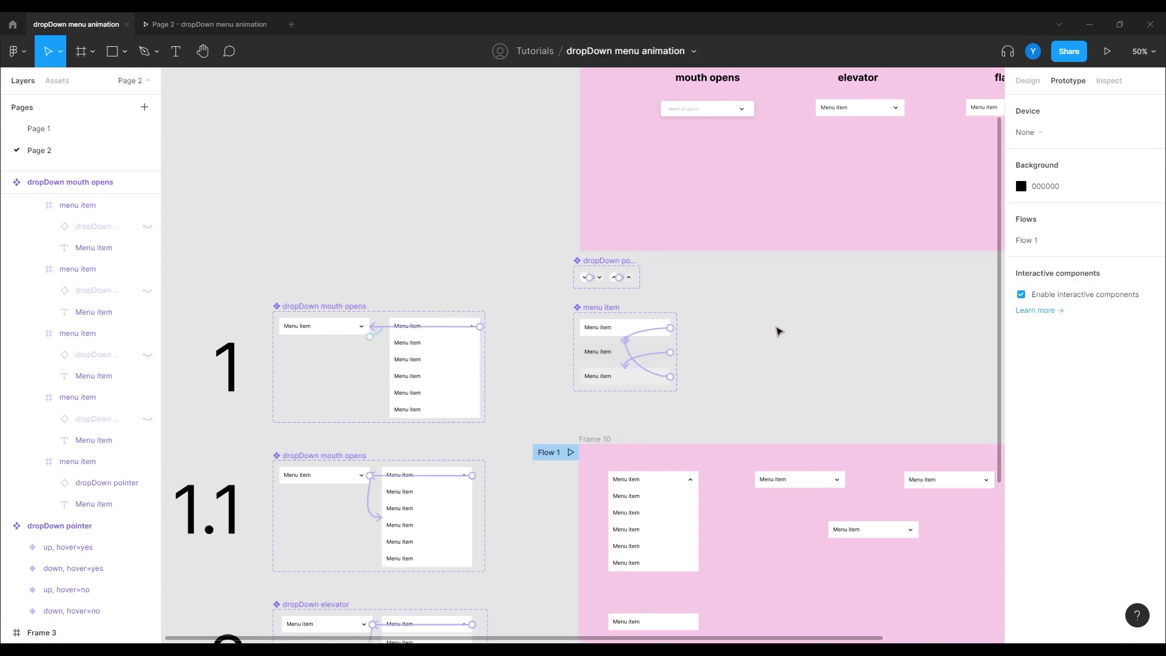
left_click_drag(776, 331, 580, 339)
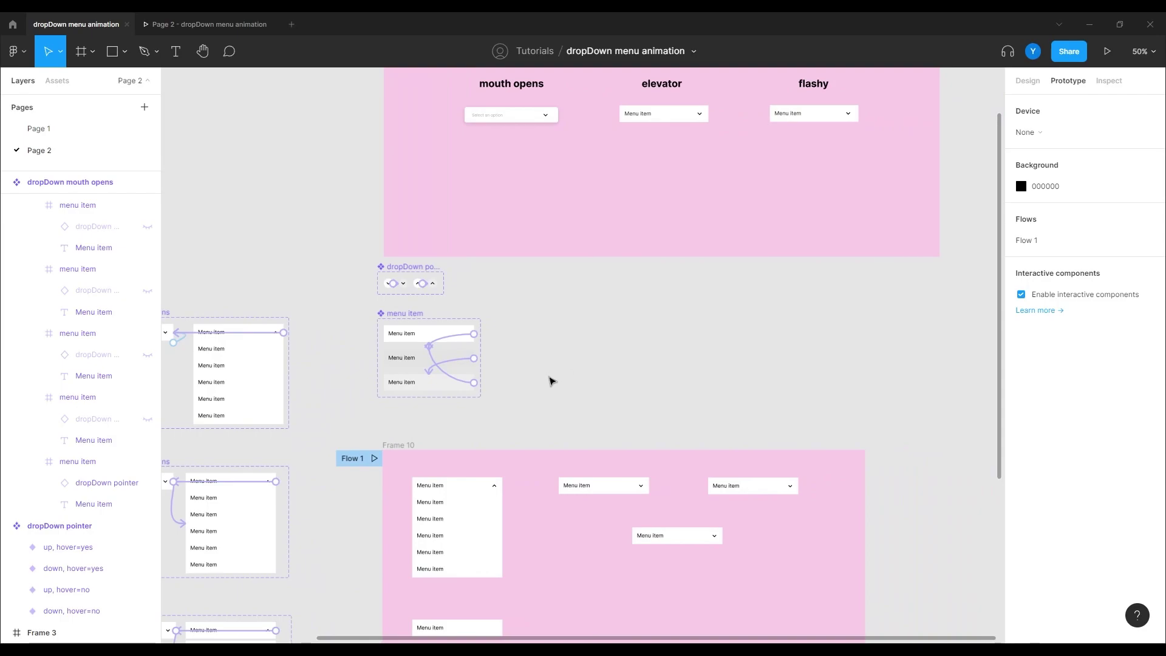
left_click_drag(549, 380, 802, 201)
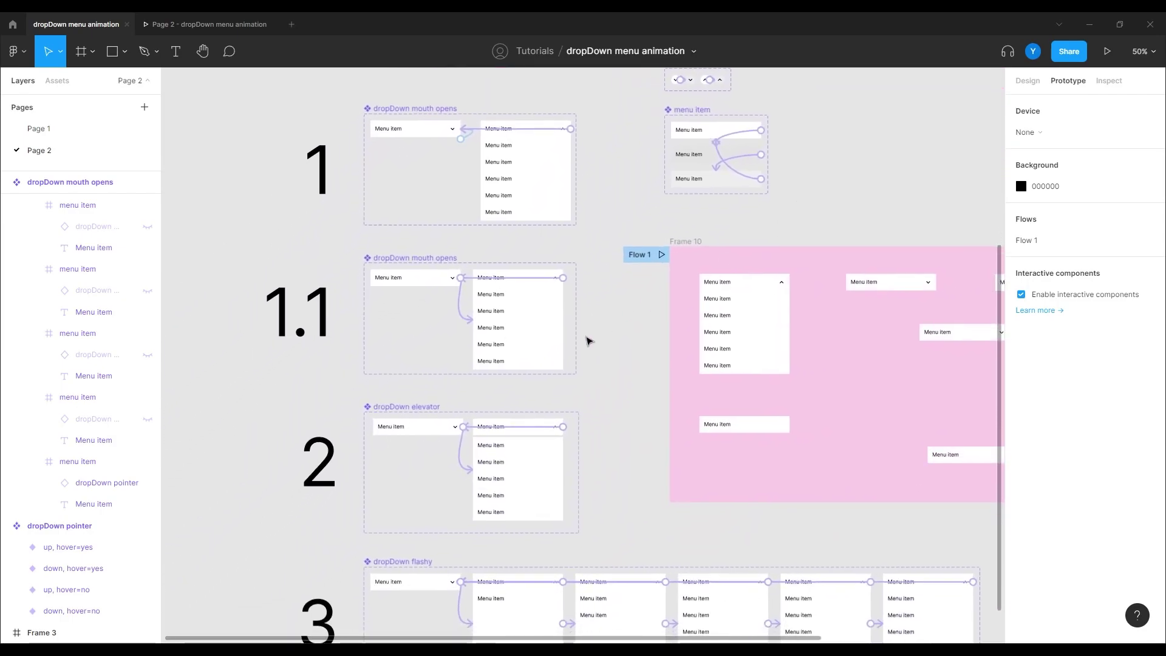
scroll(242, 369, "down", 2)
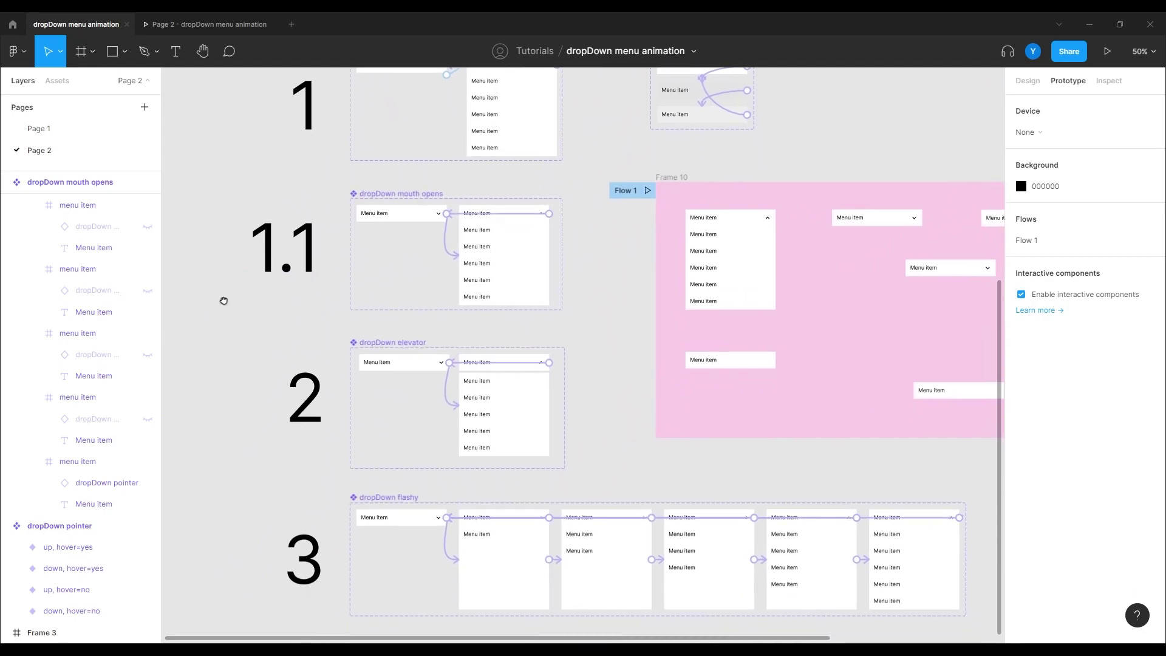
key("minus")
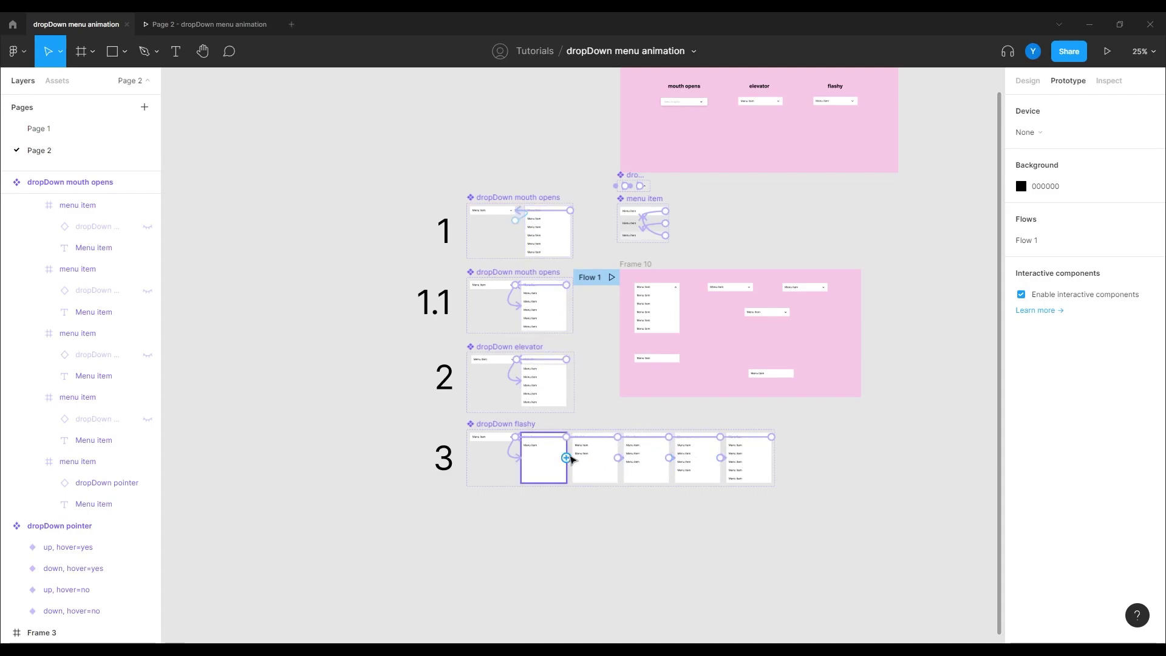
left_click_drag(788, 434, 653, 443)
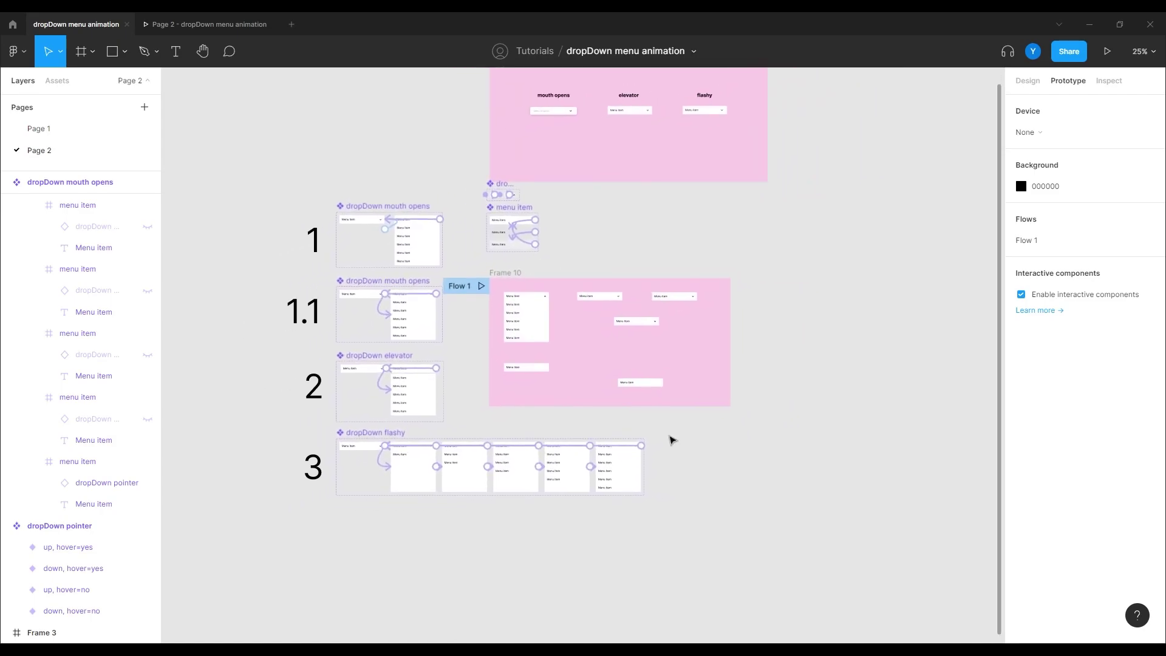
scroll(668, 438, "up", 2)
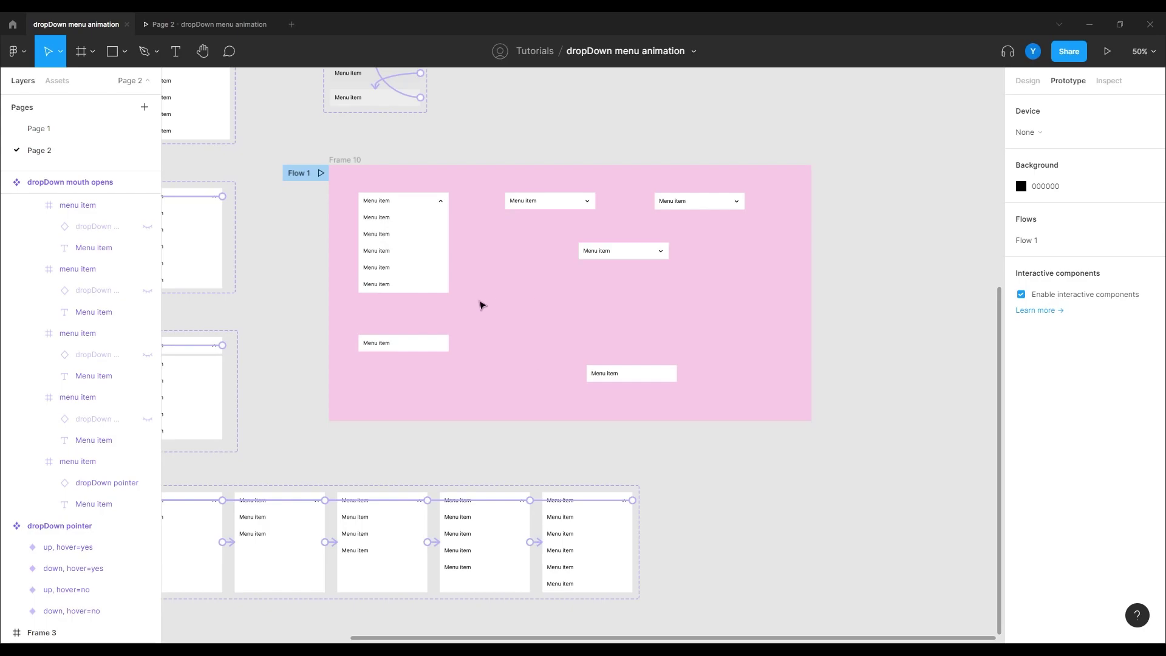
left_click_drag(502, 294, 577, 332)
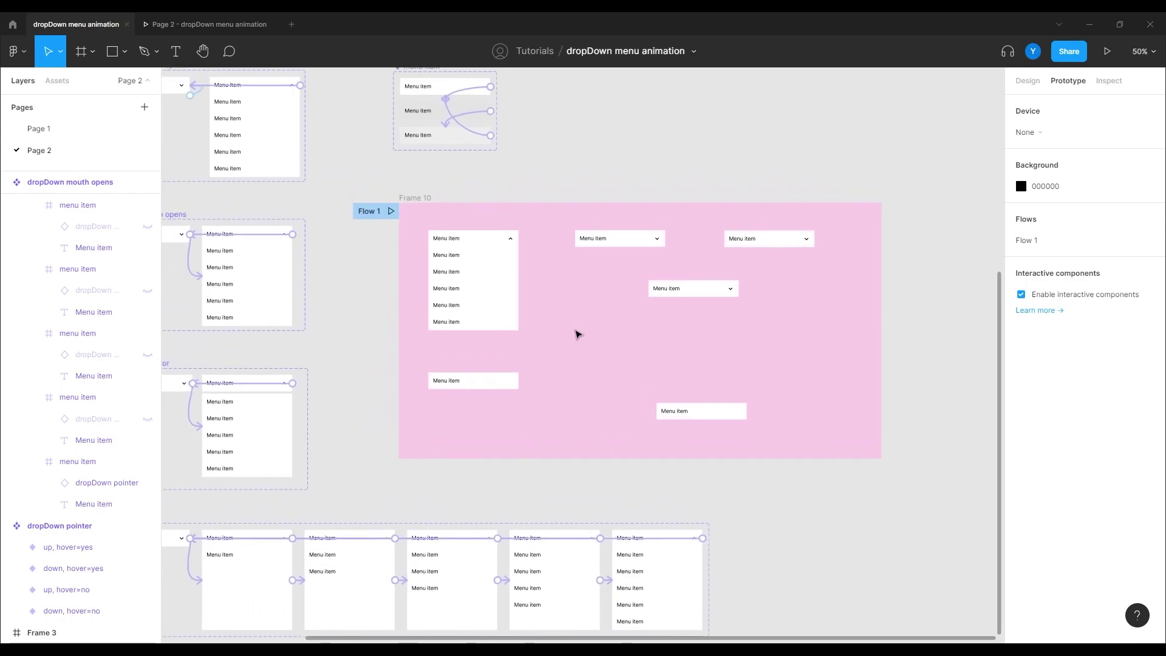